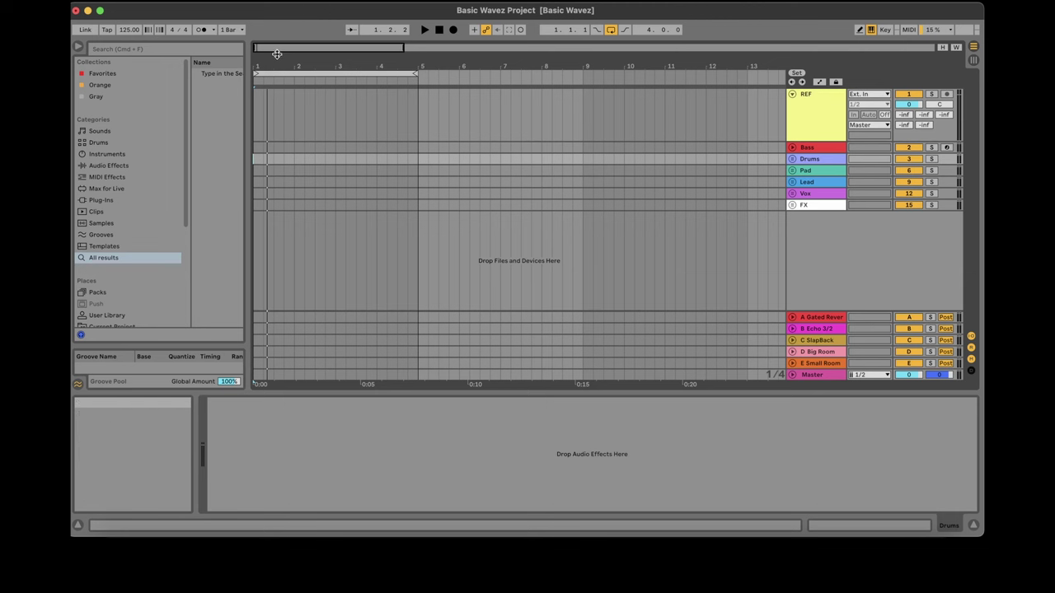
Widen the browser and bring the folders under Places into view.
mouse_move(277, 48)
left_mouse_down()
mouse_move(277, 65)
mouse_move(271, 51)
left_mouse_up()
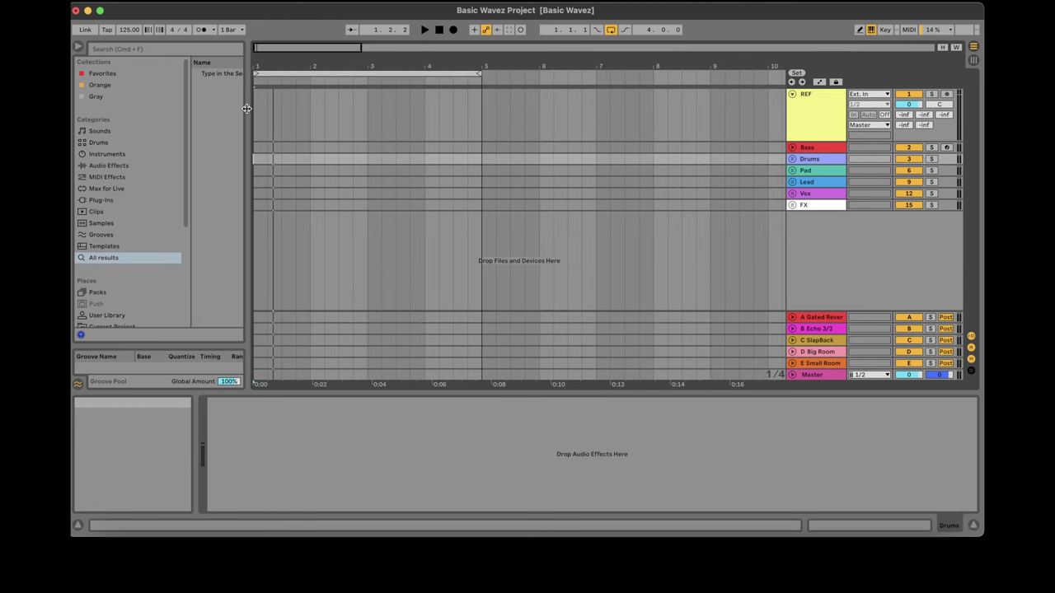
left_click_drag(247, 89, 438, 111)
left_click_drag(186, 89, 186, 192)
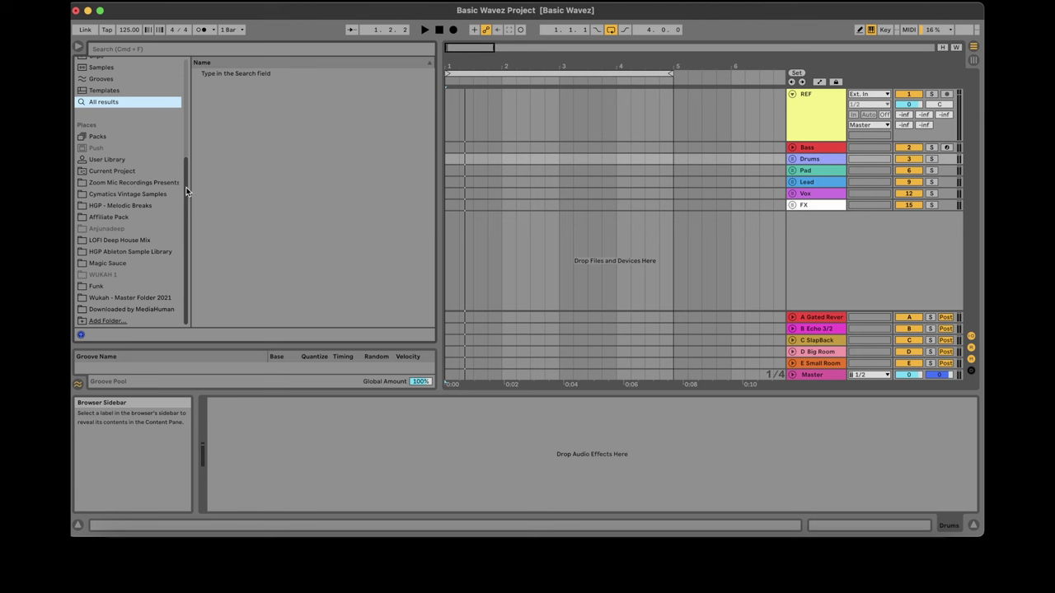
left_click_drag(437, 142, 378, 141)
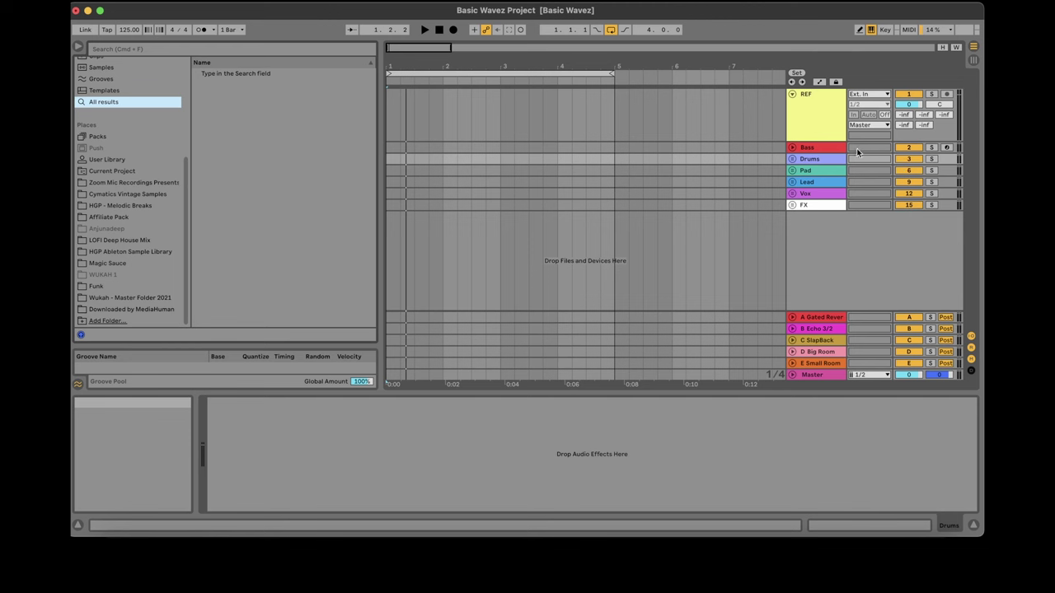
Unfold the Pad group and record a MIDI chord part on Pad 1 across the four-bar loop from bar 1.
left_click(805, 170)
left_click(793, 170)
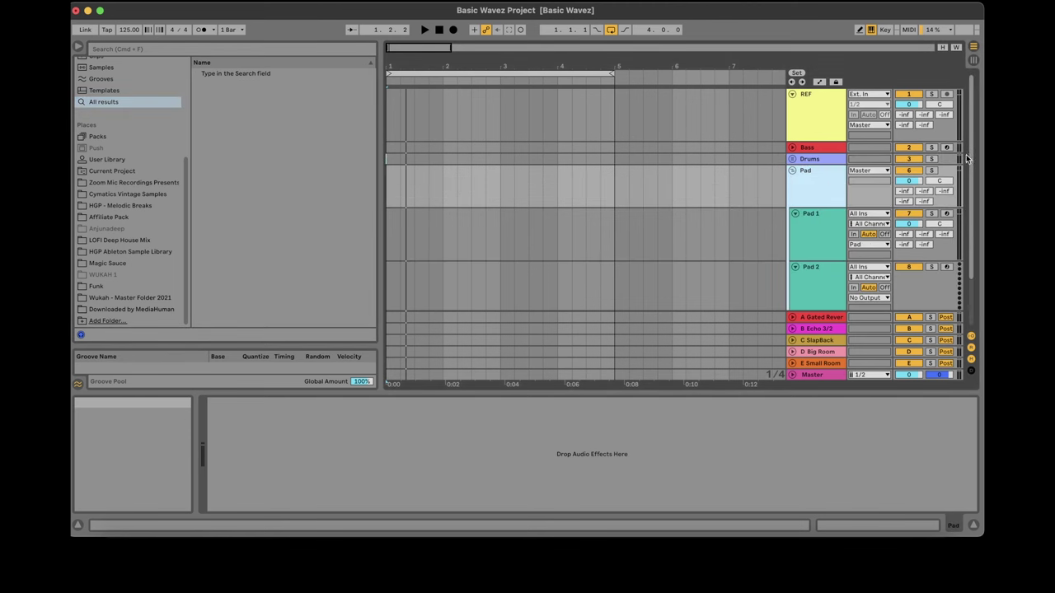
left_click(389, 225)
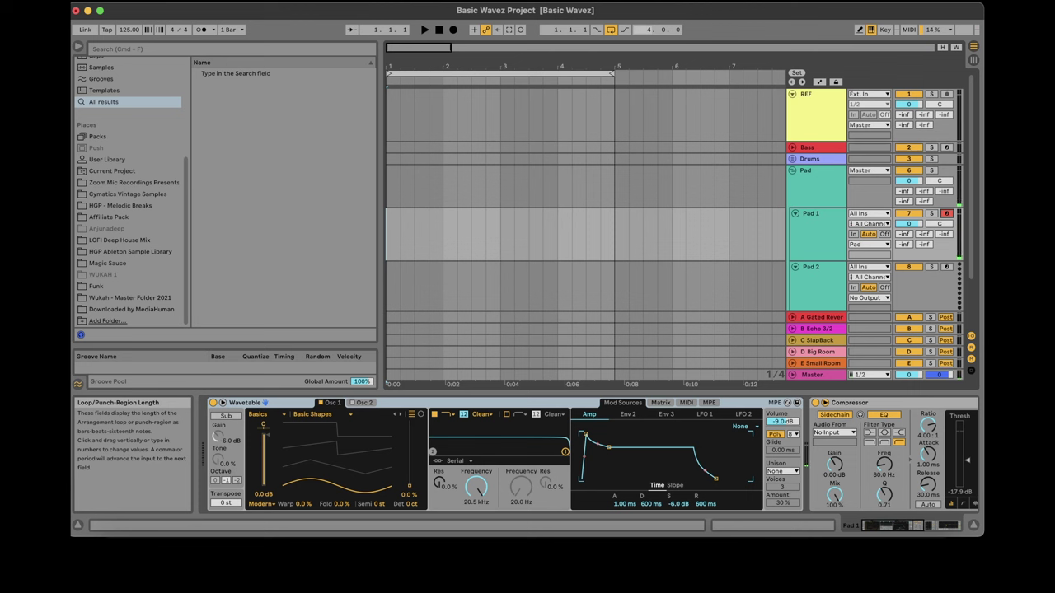
left_click(454, 32)
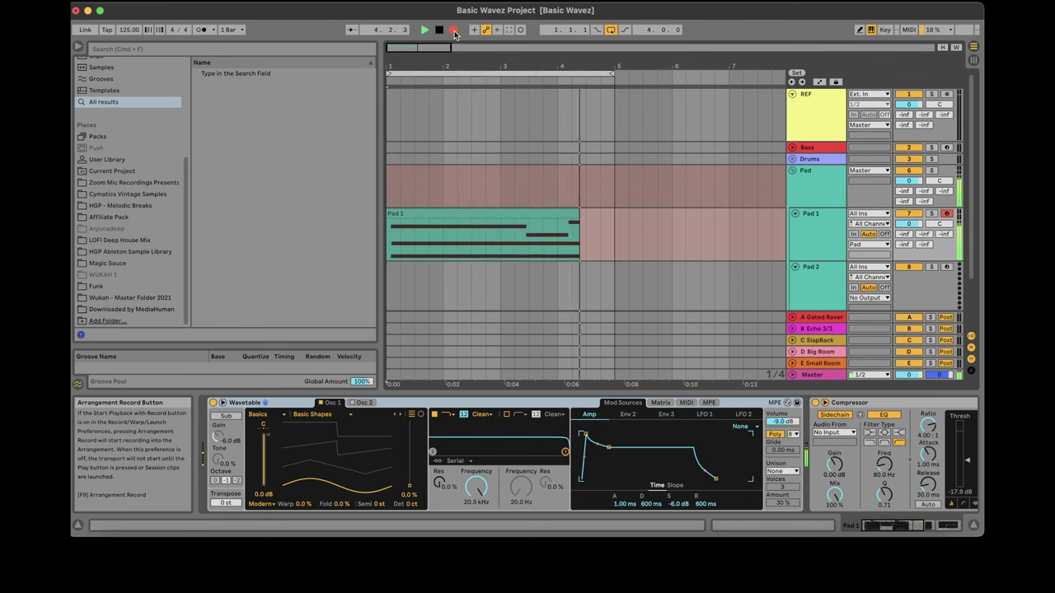
left_click(454, 33)
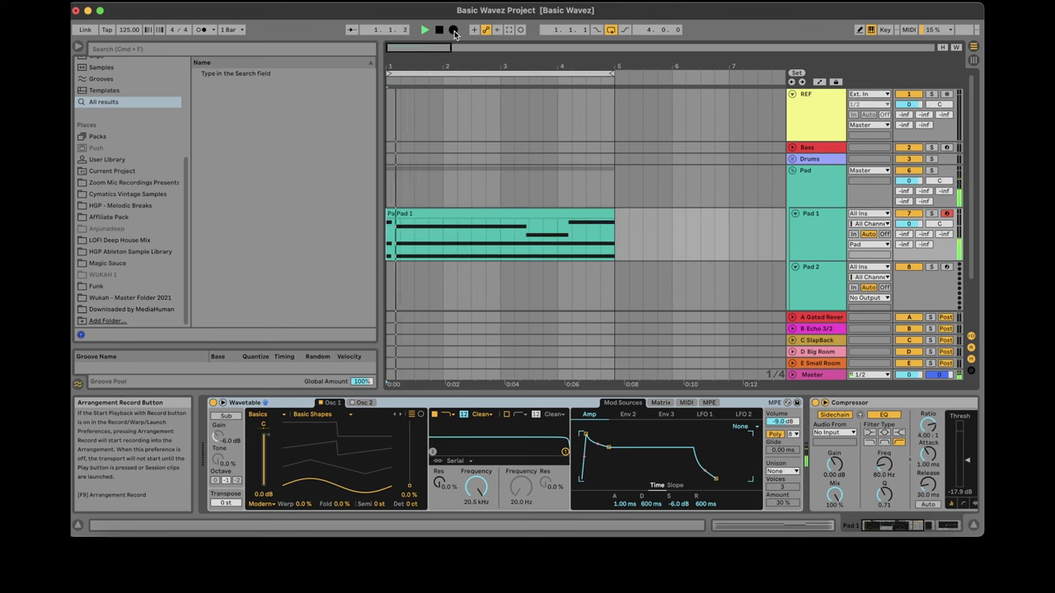
Stop playback and extend the recorded Pad 1 clip back to bar 1, over the short leftover clip.
key("space")
left_click_drag(397, 213, 333, 203)
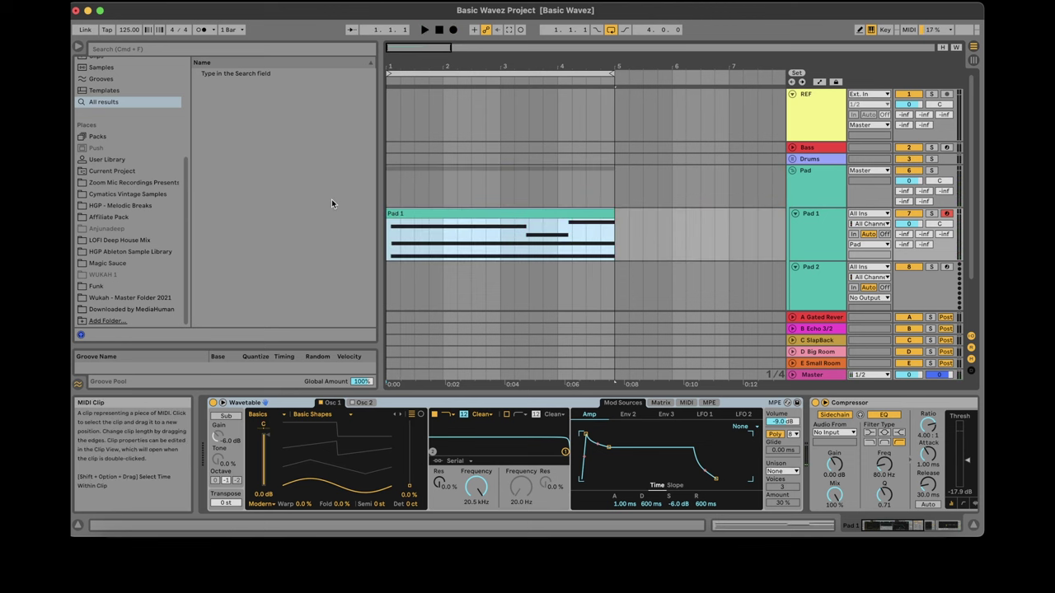
key("space")
key("space")
During playback, lower Wavetable's first filter frequency to 137 Hz and set its unison mode to Noise with an 80 % amount.
left_click_drag(936, 525, 742, 531)
key("space")
left_click_drag(476, 486, 476, 504)
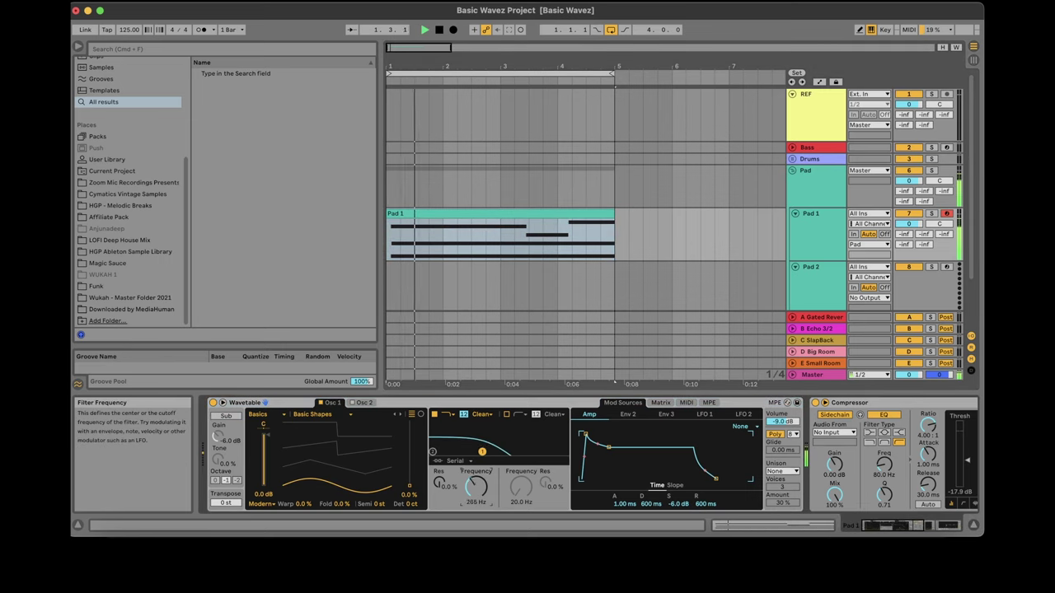
left_click(781, 471)
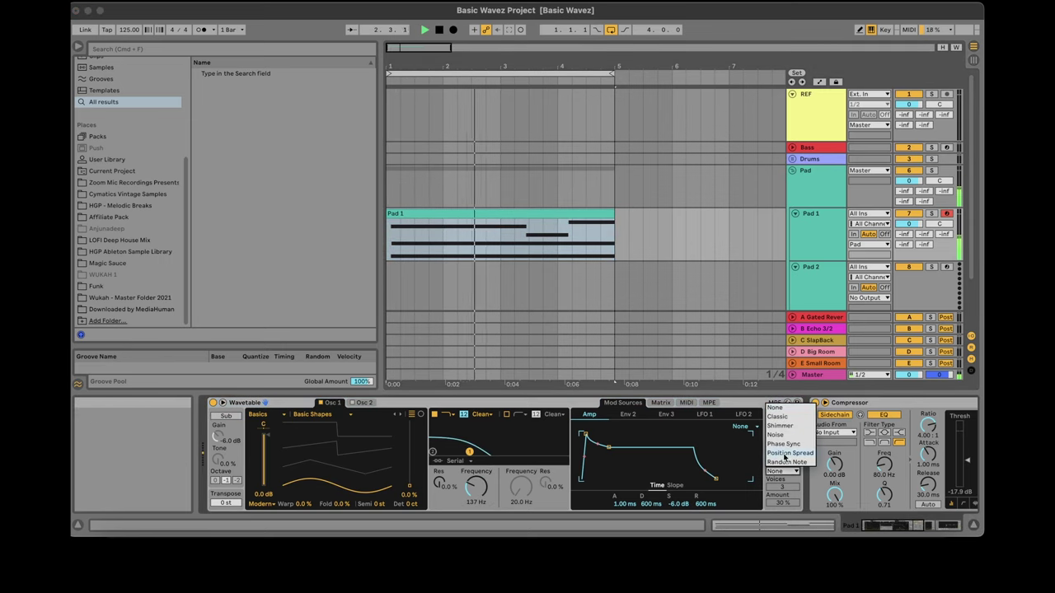
left_click(777, 435)
left_click_drag(781, 502, 782, 462)
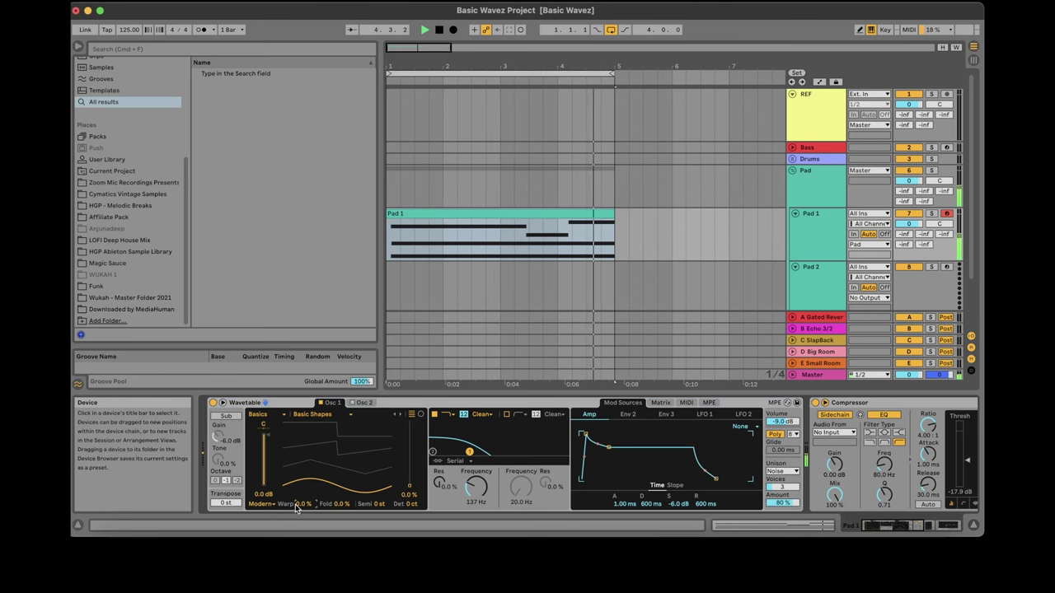
Switch oscillator 1's effect mode in Wavetable to Fm and set its amount to 8.6 %.
left_click(260, 504)
left_click(262, 479)
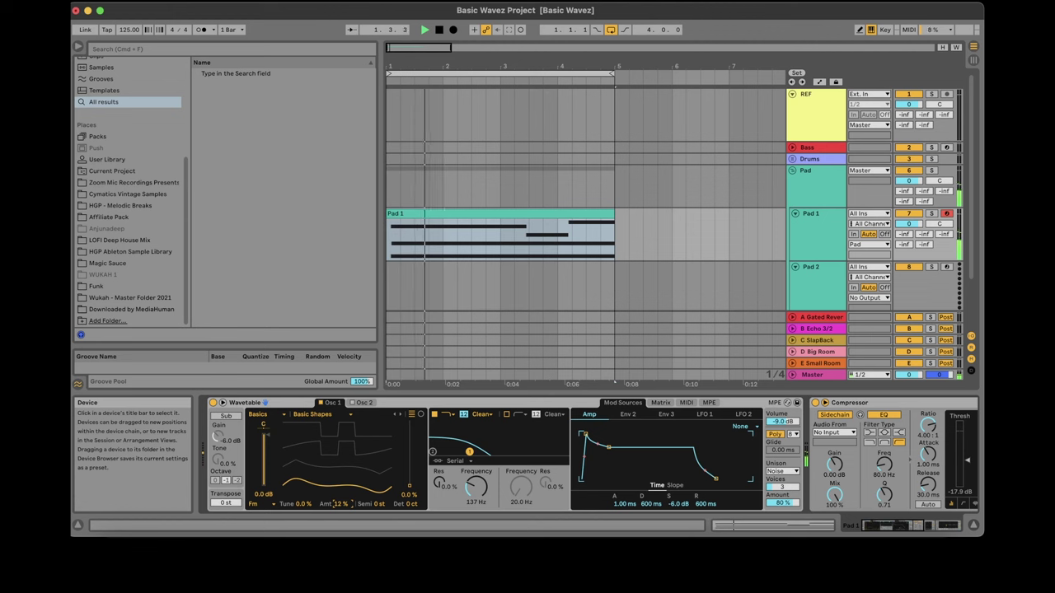
mouse_move(341, 504)
left_mouse_down()
mouse_move(341, 474)
mouse_move(339, 507)
left_mouse_up()
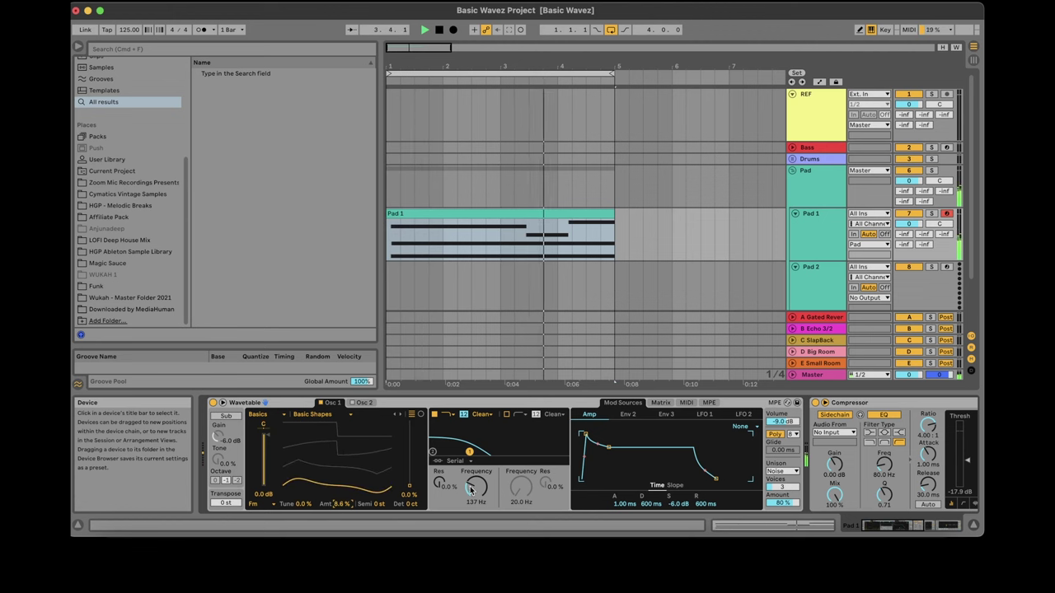
Set Wavetable's first filter to 116 Hz, oscillator 1's wavetable position to 62 %, and unison to 4 voices at 64 %.
left_click_drag(470, 488, 470, 497)
left_click_drag(409, 487, 410, 446)
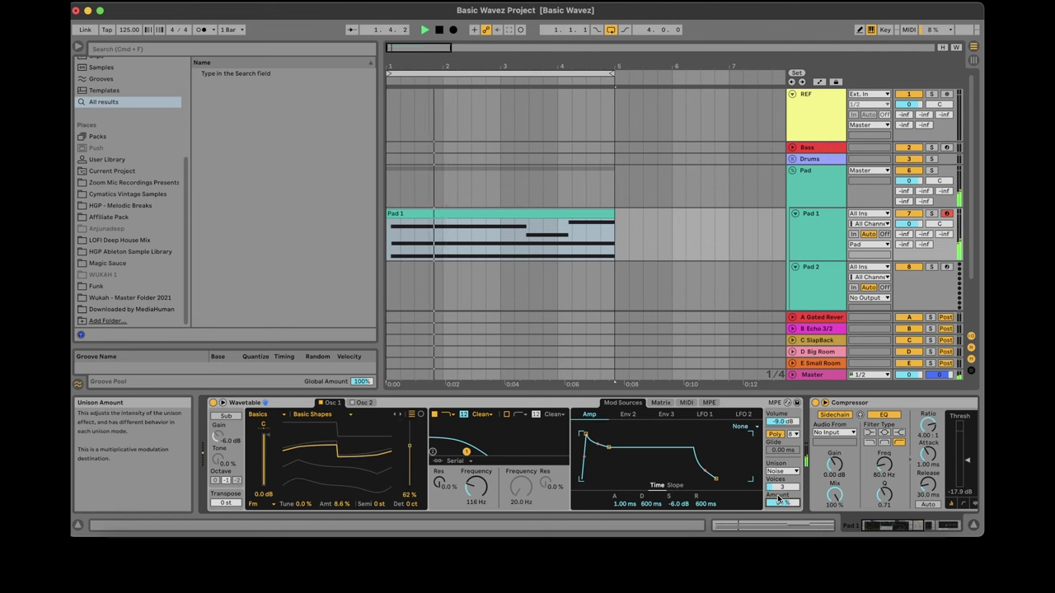
left_click_drag(780, 487, 780, 480)
Find the Echo audio effect and insert it directly after Wavetable on Pad 1.
left_click(229, 49)
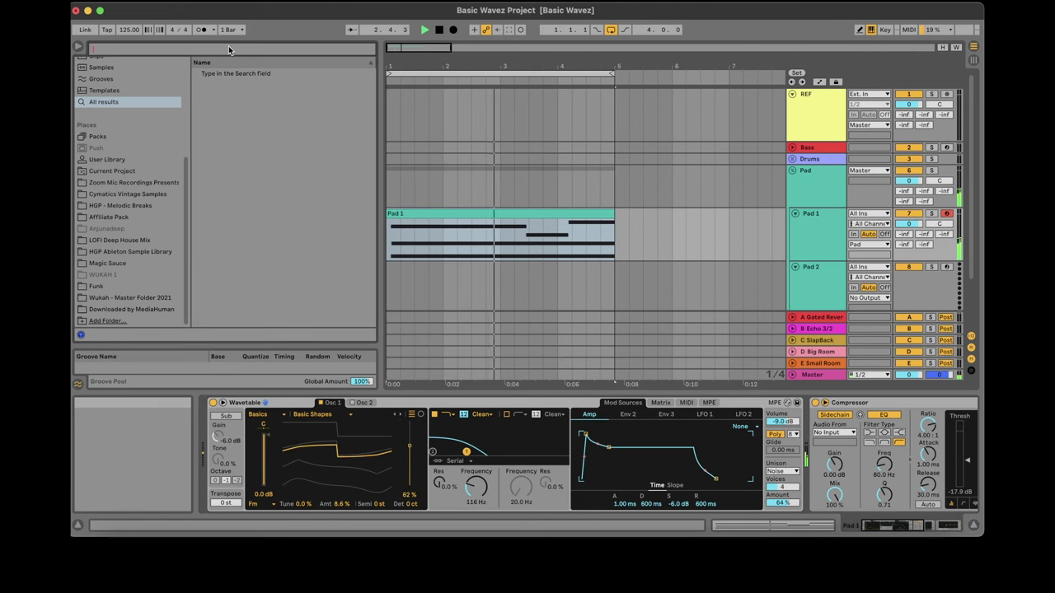
type("echo")
left_click(132, 165)
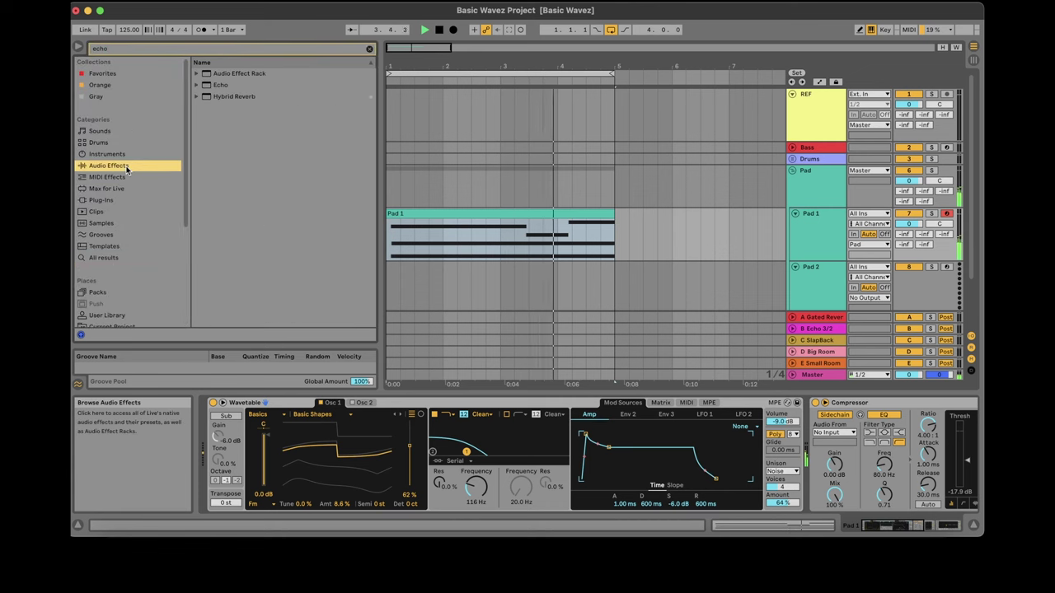
left_click_drag(220, 85, 907, 462)
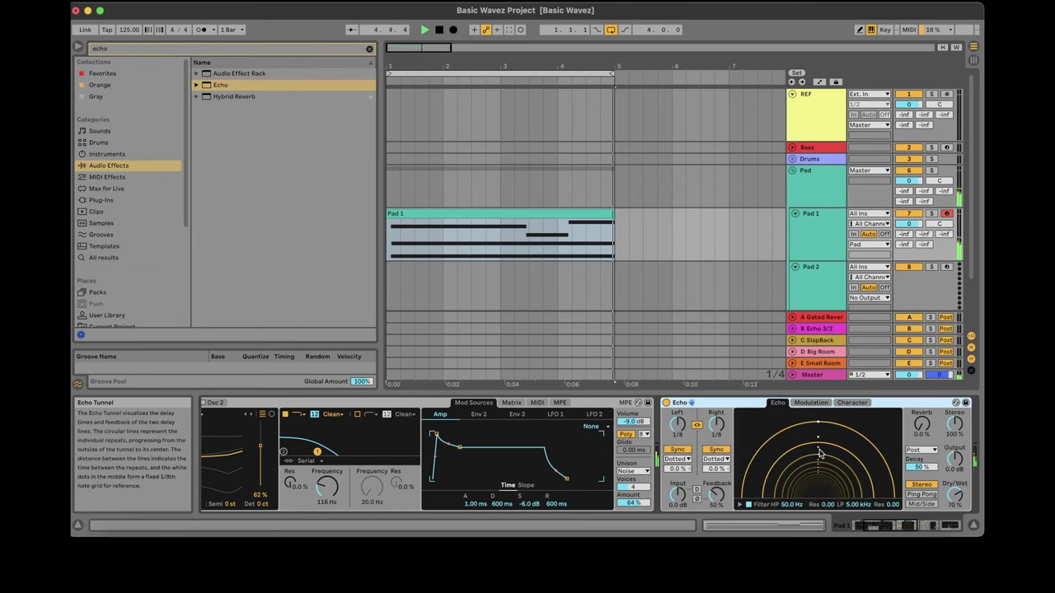
Add Redux to the Pad 1 chain with a 14.5 kHz rate, 15 bits and 23 % jitter, and place Echo after it.
left_click(147, 49)
type("red")
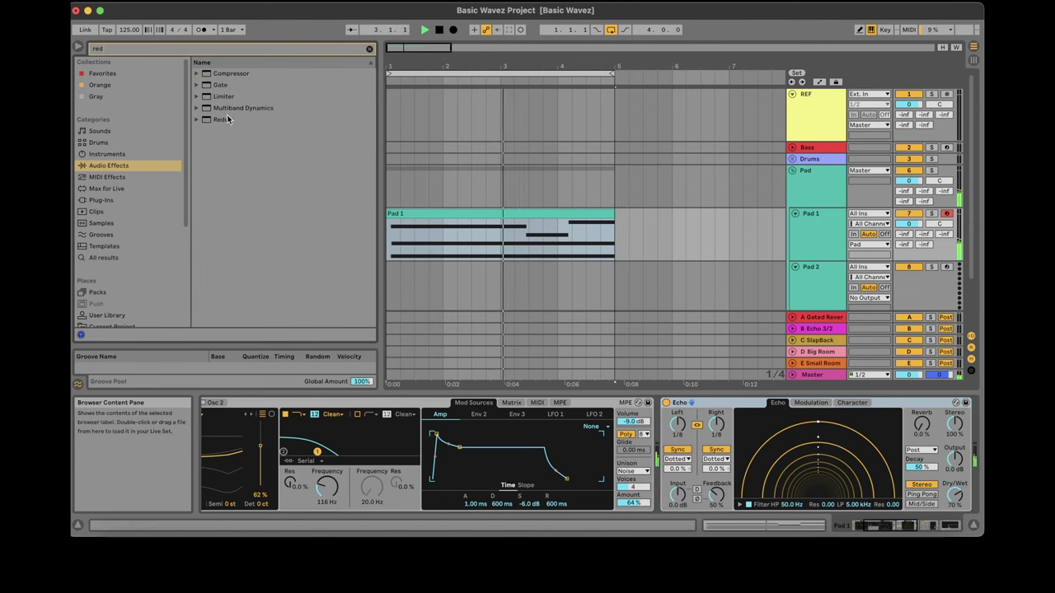
left_click_drag(223, 120, 937, 468)
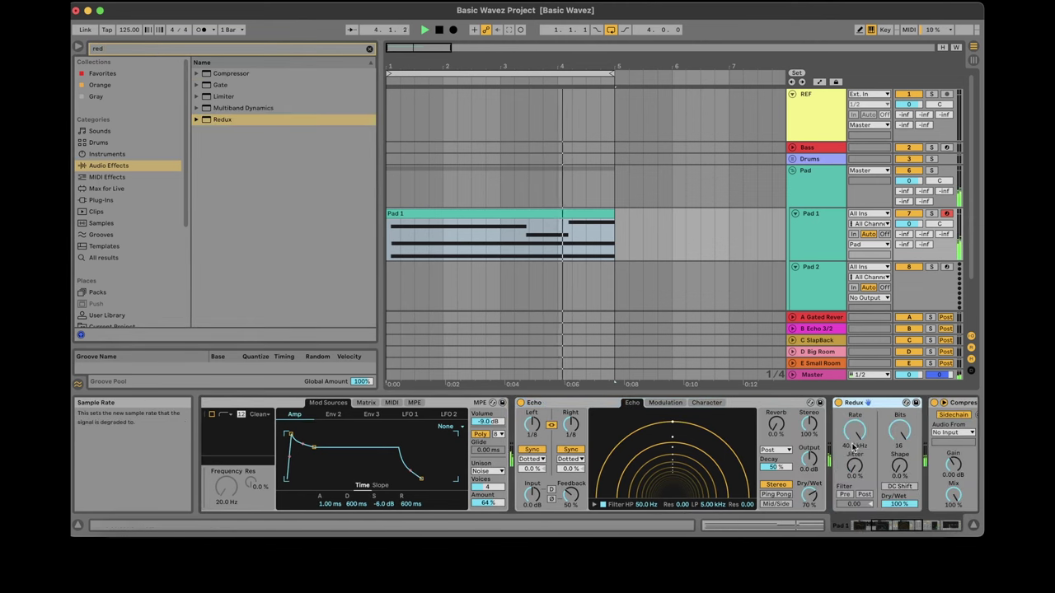
mouse_move(855, 465)
left_mouse_down()
mouse_move(855, 429)
mouse_move(855, 478)
left_mouse_up()
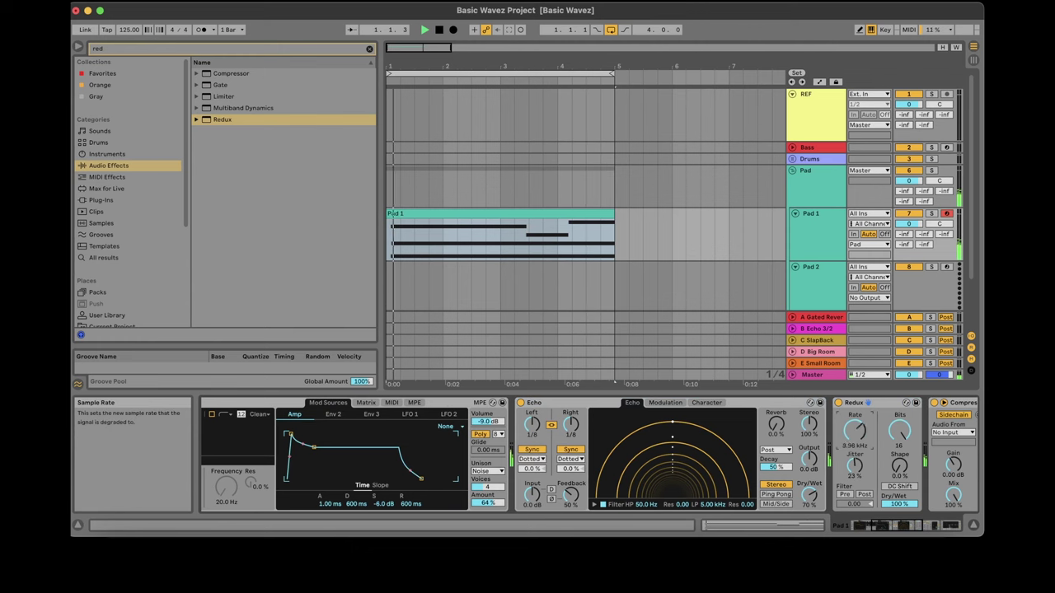
scroll(825, 453, "right", 10)
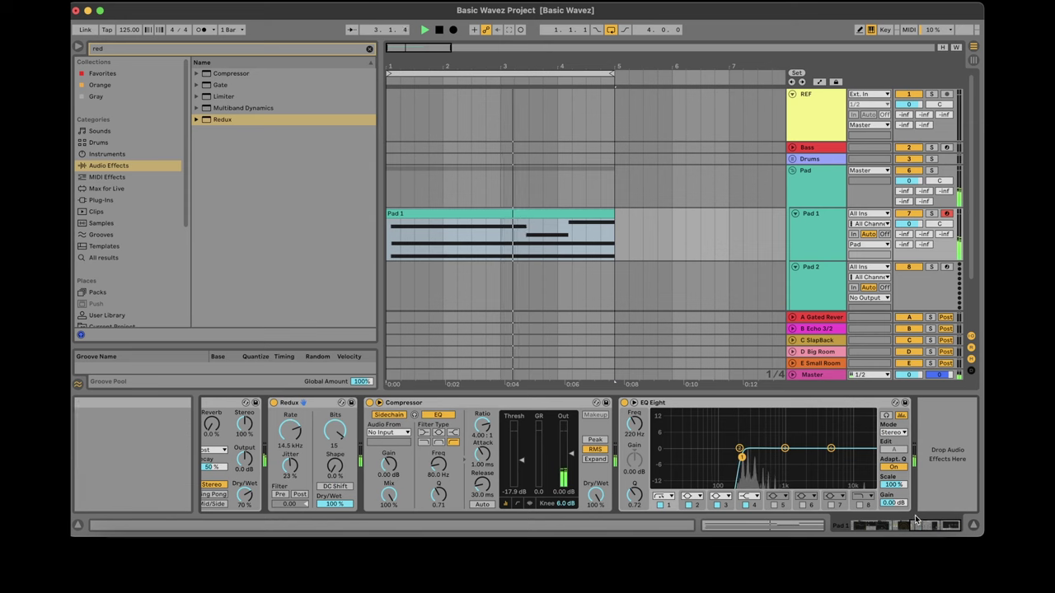
left_click_drag(216, 403, 627, 420)
Find the VST3 version of ValhallaSupermassive and insert it between Echo and the Compressor on Pad 1.
left_click(232, 49)
type("su")
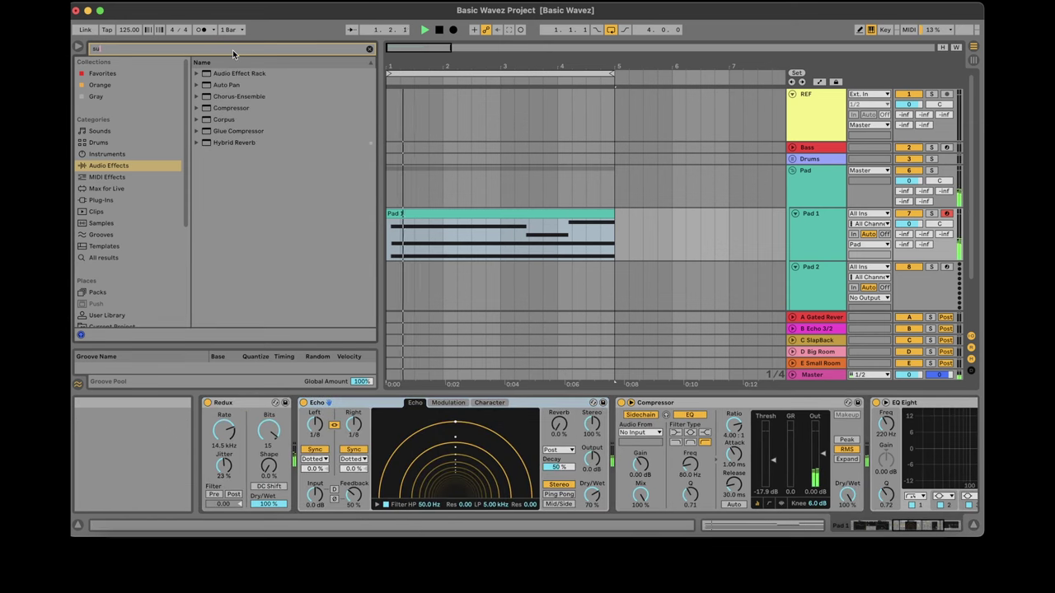
left_click(101, 201)
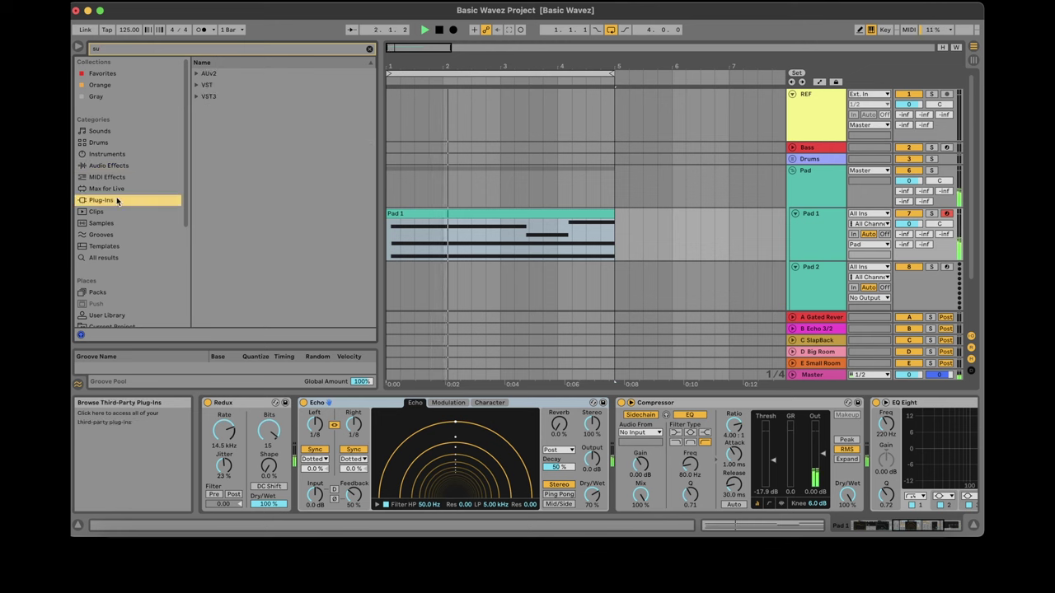
left_click(197, 96)
left_click(203, 107)
left_click_drag(247, 119, 437, 252)
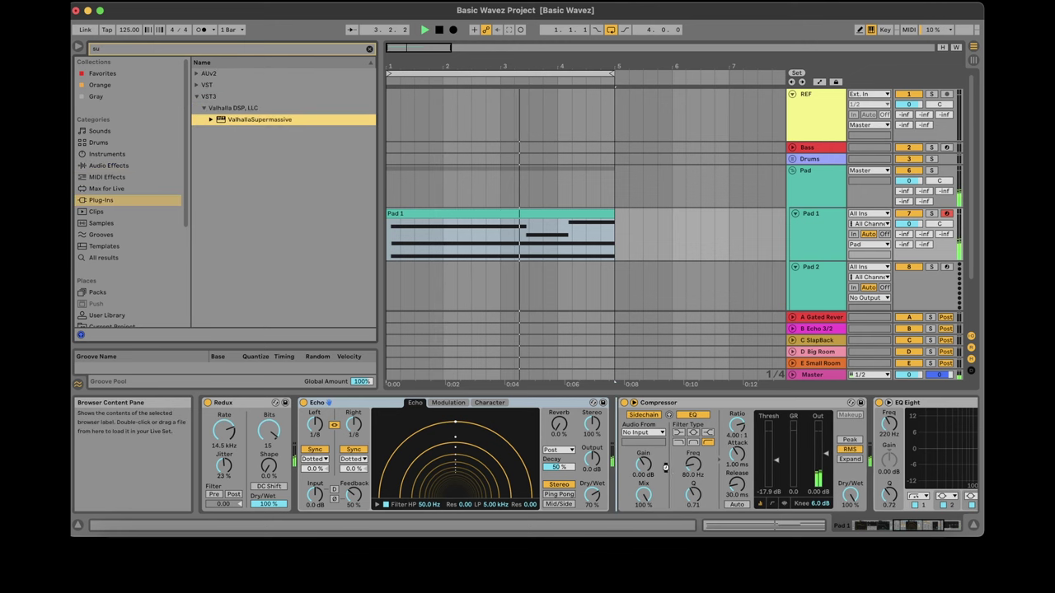
Load the Swelling Synth Verb preset from ValhallaSupermassive's B-Medium reverbs and close the plug-in window.
left_click(470, 250)
mouse_move(413, 410)
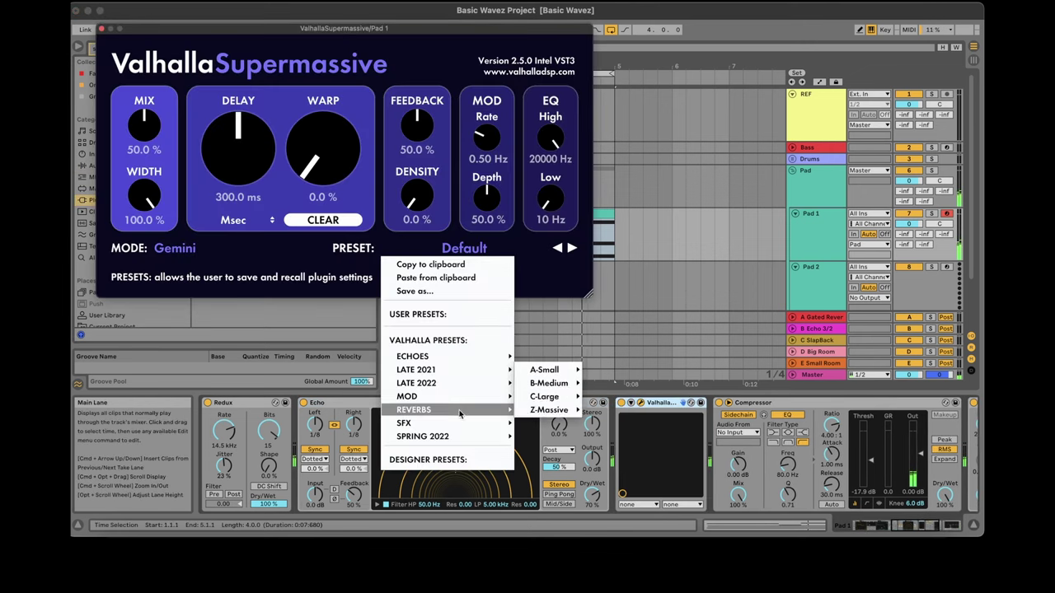
mouse_move(548, 396)
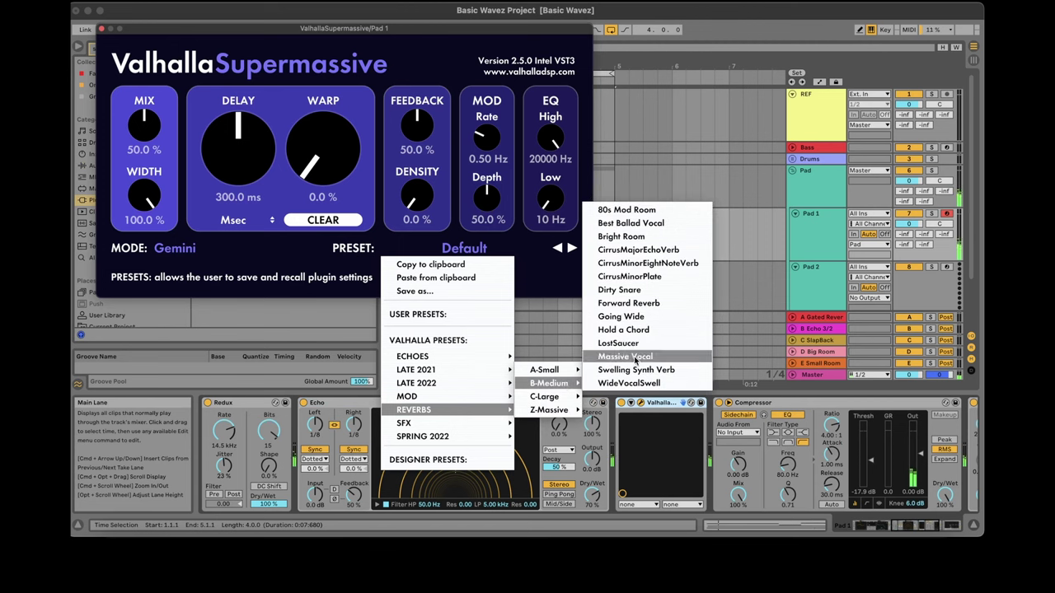
left_click(626, 373)
left_click(102, 30)
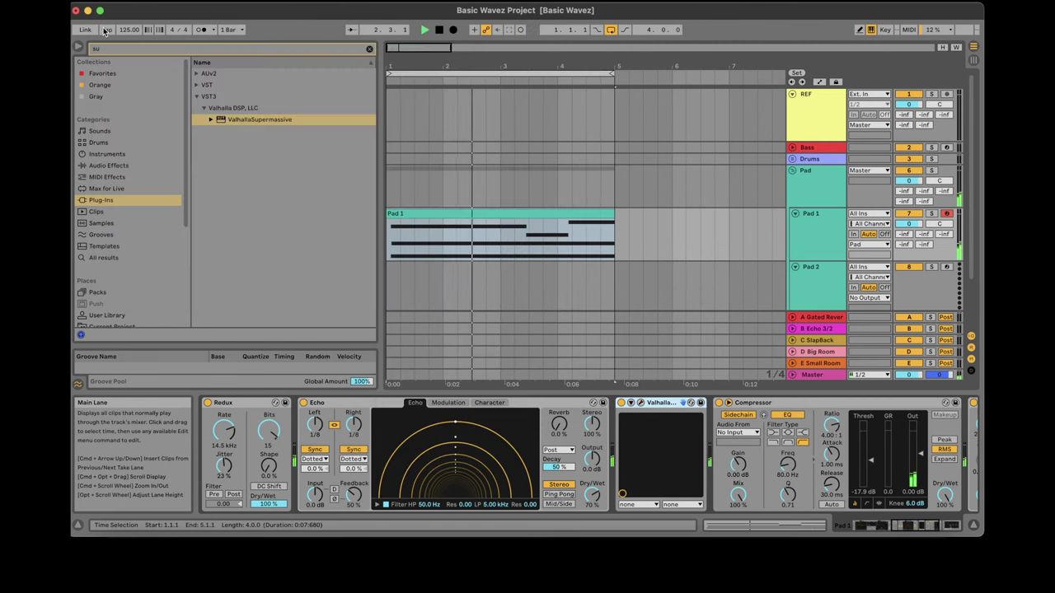
Find the Multiband Dynamics audio effect and insert it directly after Wavetable on Pad 1.
left_click(966, 525)
left_click_drag(967, 526, 858, 526)
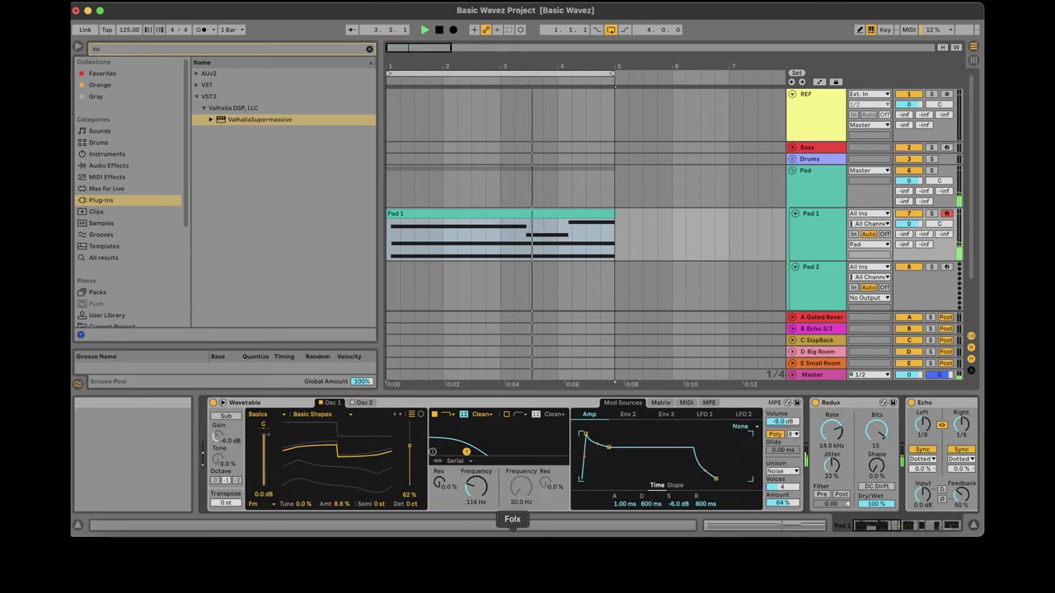
left_click(170, 49)
type("mul")
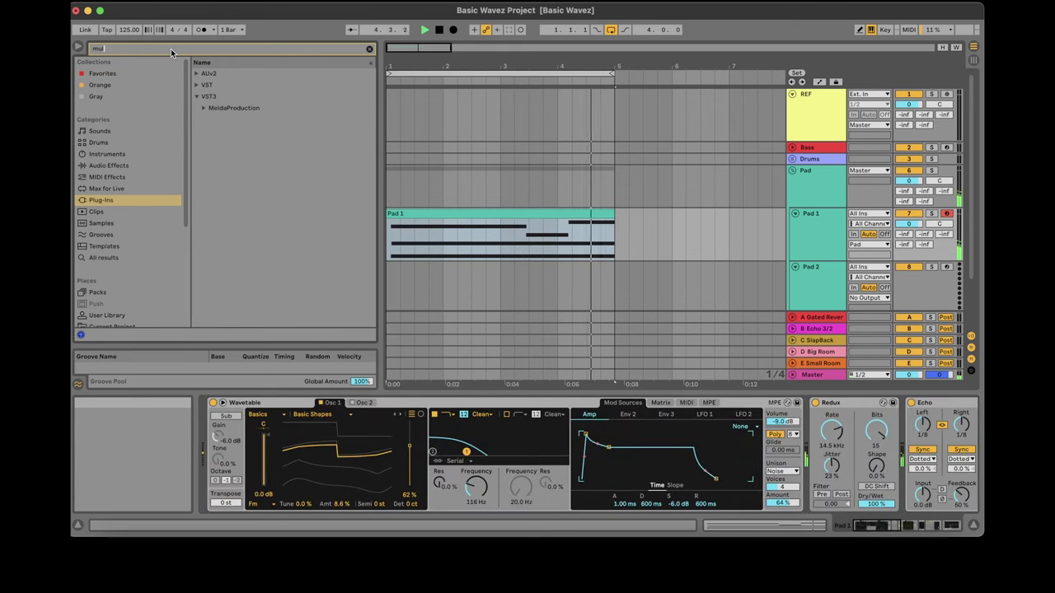
left_click(113, 175)
left_click(110, 166)
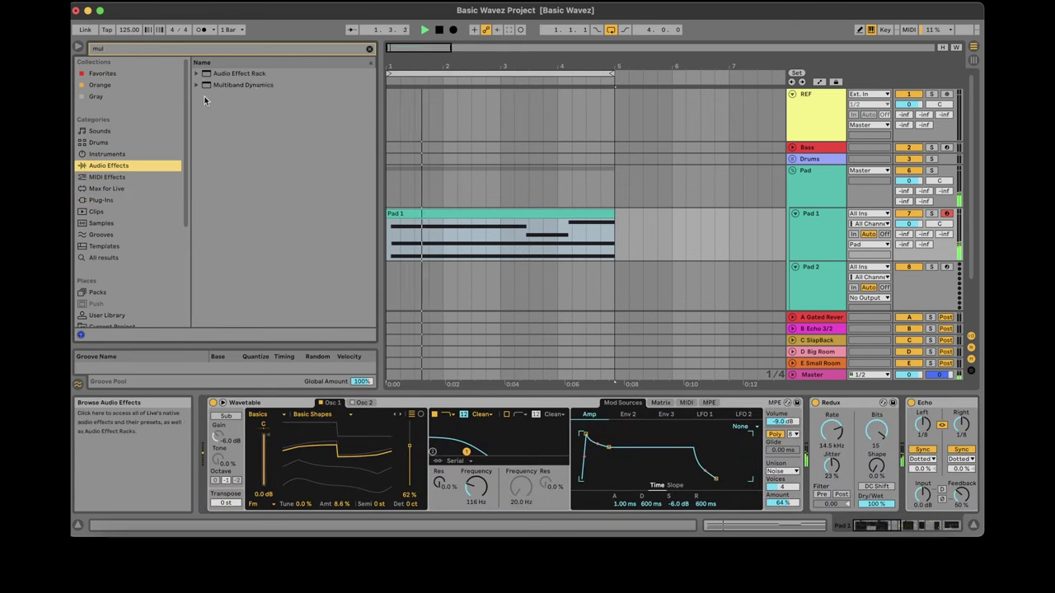
left_click_drag(241, 87, 835, 431)
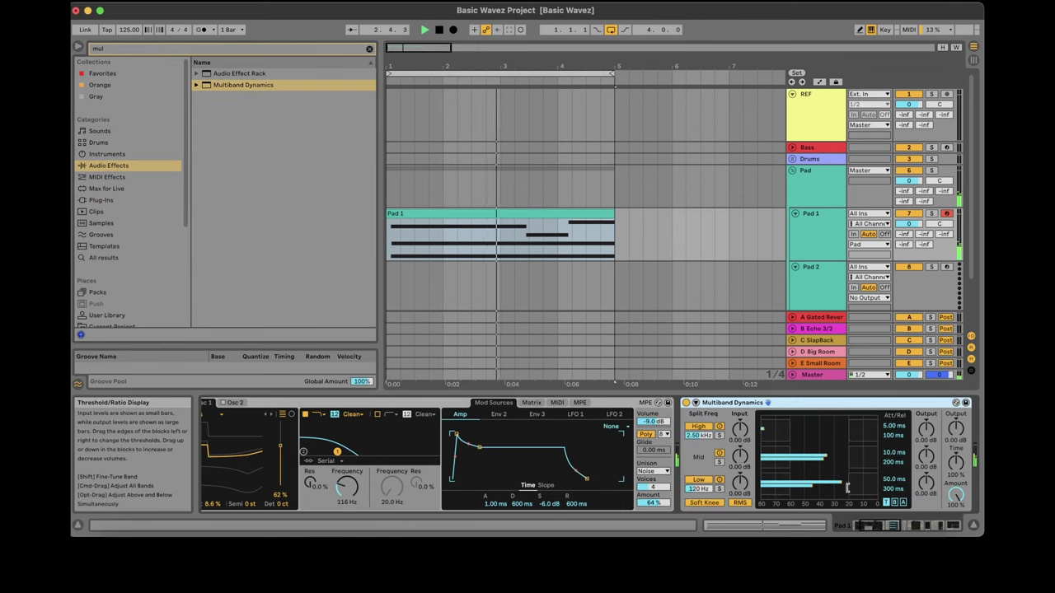
Show Multiband Dynamics' Above settings and set the mid band's threshold to -40.2 dB with a 1:2.00 ratio.
left_click(903, 502)
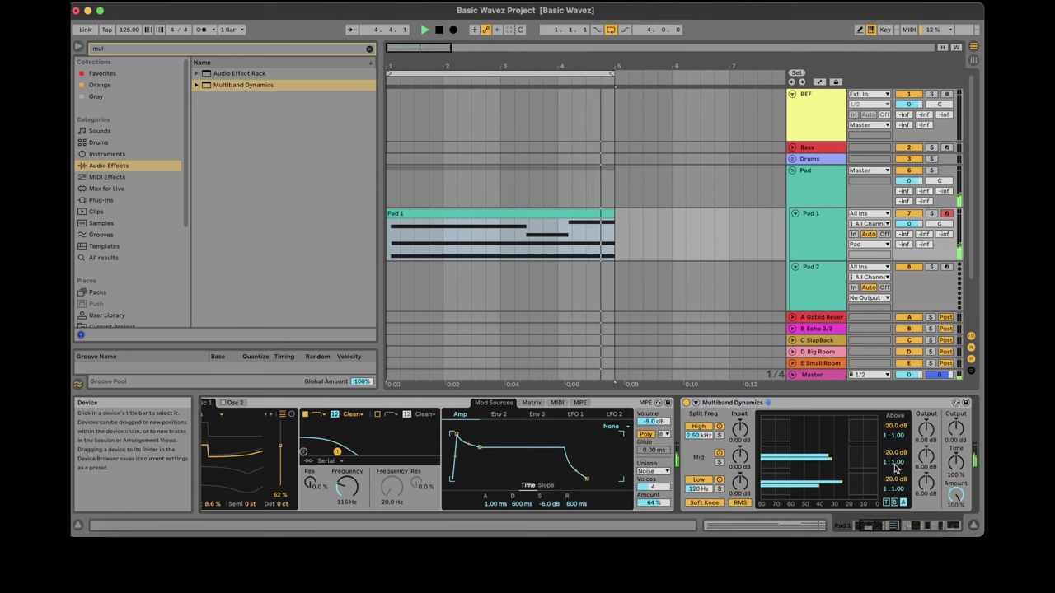
left_click_drag(849, 456, 822, 456)
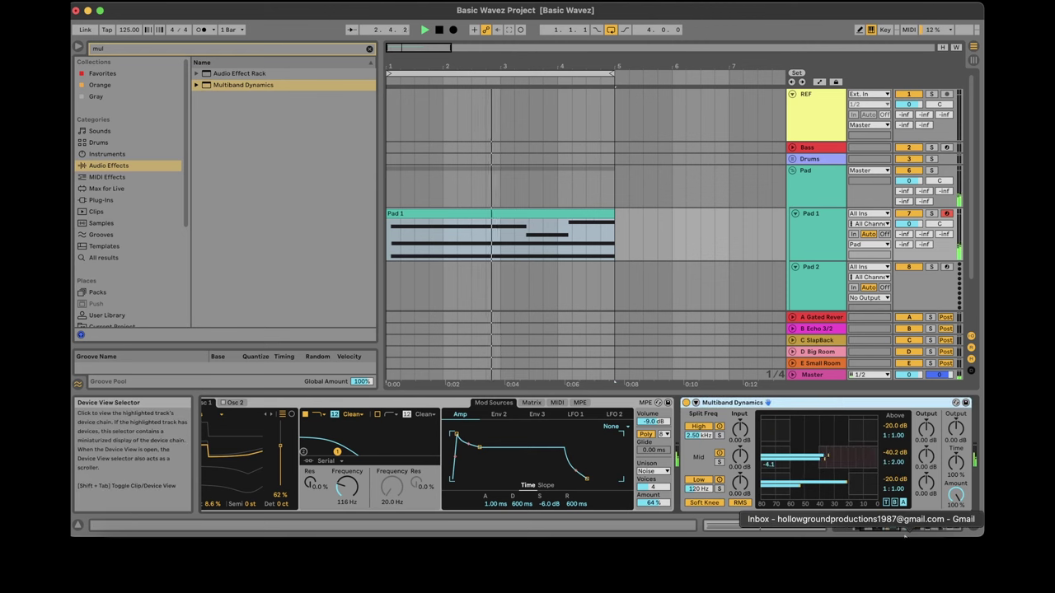
left_click(560, 362)
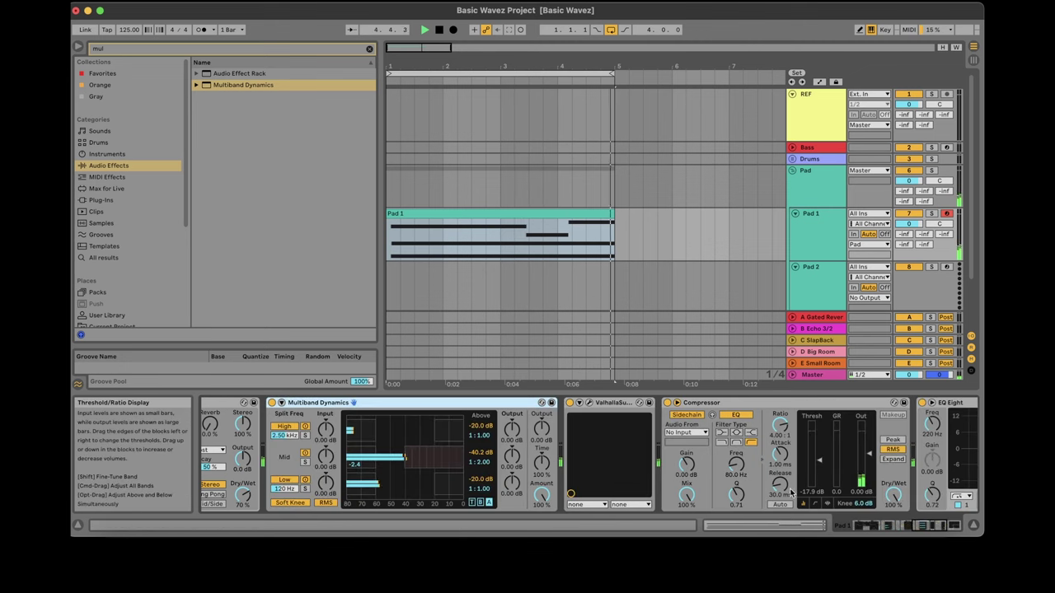
Raise Wavetable's first filter frequency to 137 Hz.
scroll(524, 503, "left", 10)
left_click_drag(475, 478, 475, 460)
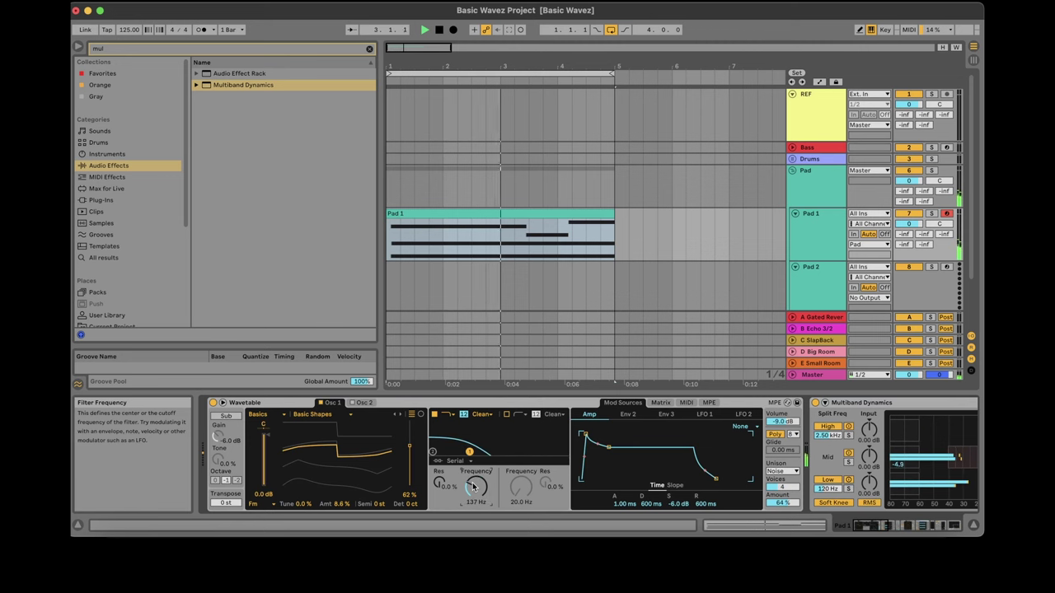
Duplicate the four-bar Pad 1 clip into one eight-bar clip and open it for note editing.
left_click_drag(379, 287, 304, 278)
left_click(796, 525)
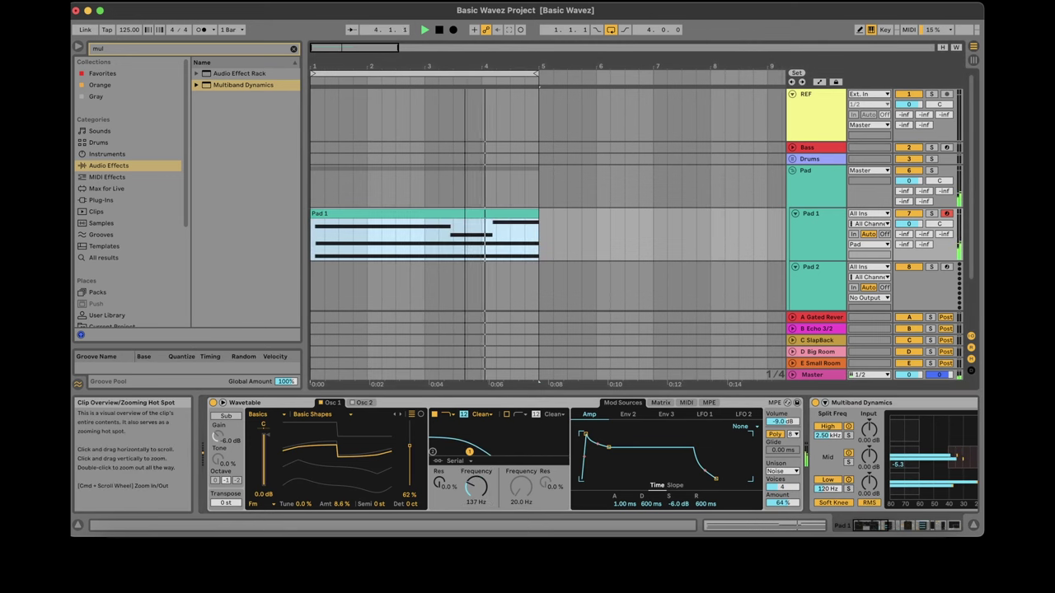
left_click_drag(336, 47, 336, 51)
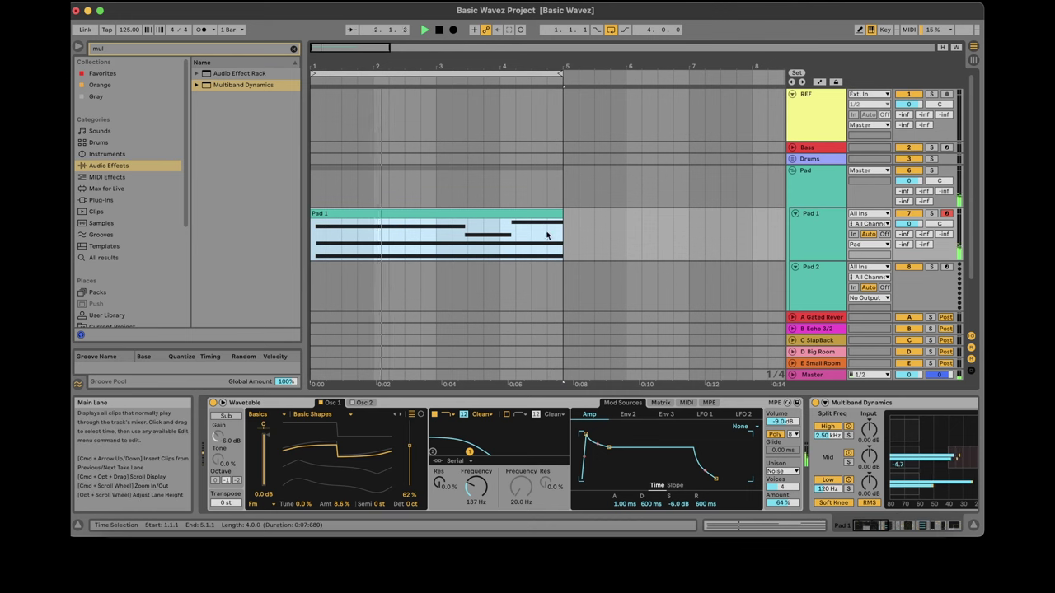
left_click_drag(349, 66, 348, 47)
key("space")
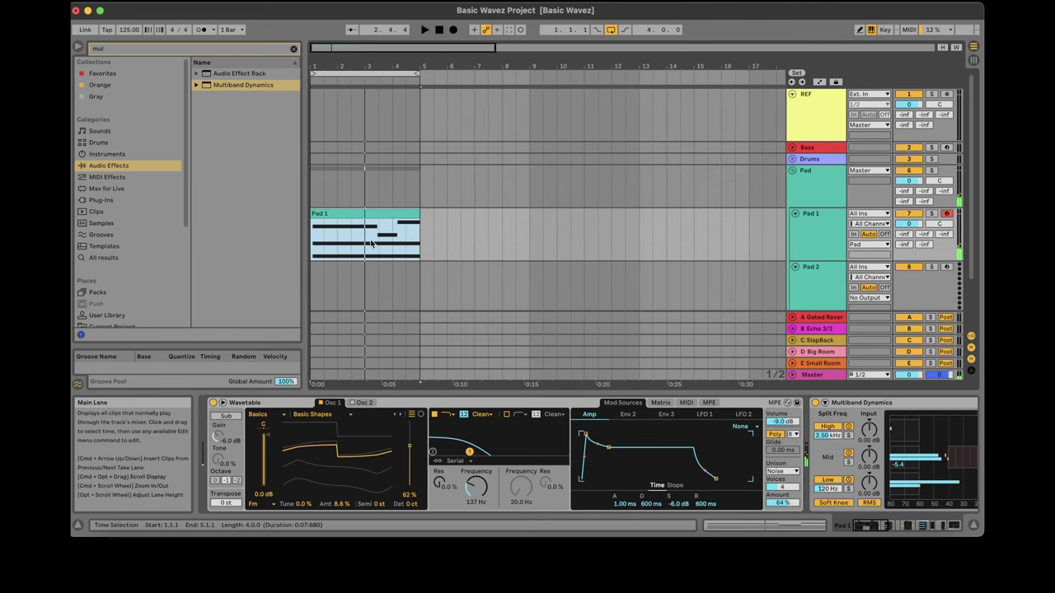
key("super+d")
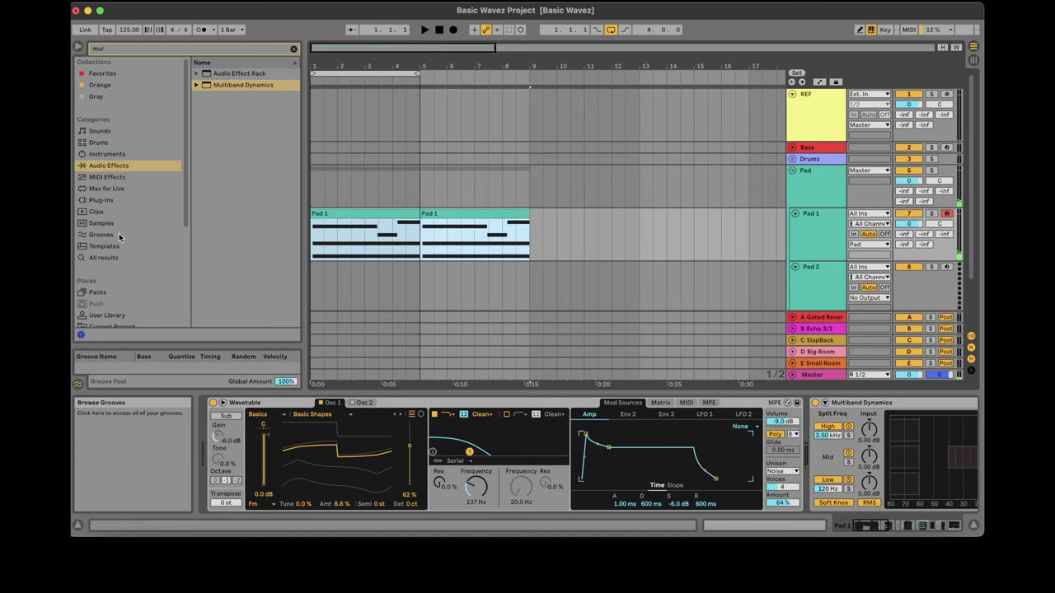
left_click(734, 525)
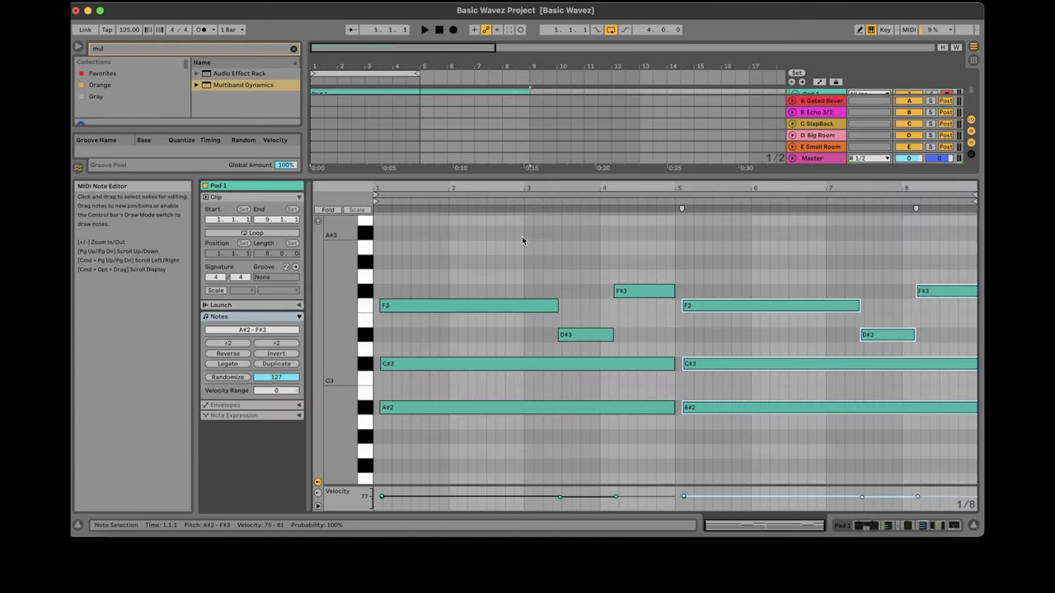
Double the timing and length of all notes in the Pad 1 clip, and start playback.
left_click(523, 233)
key("super+a")
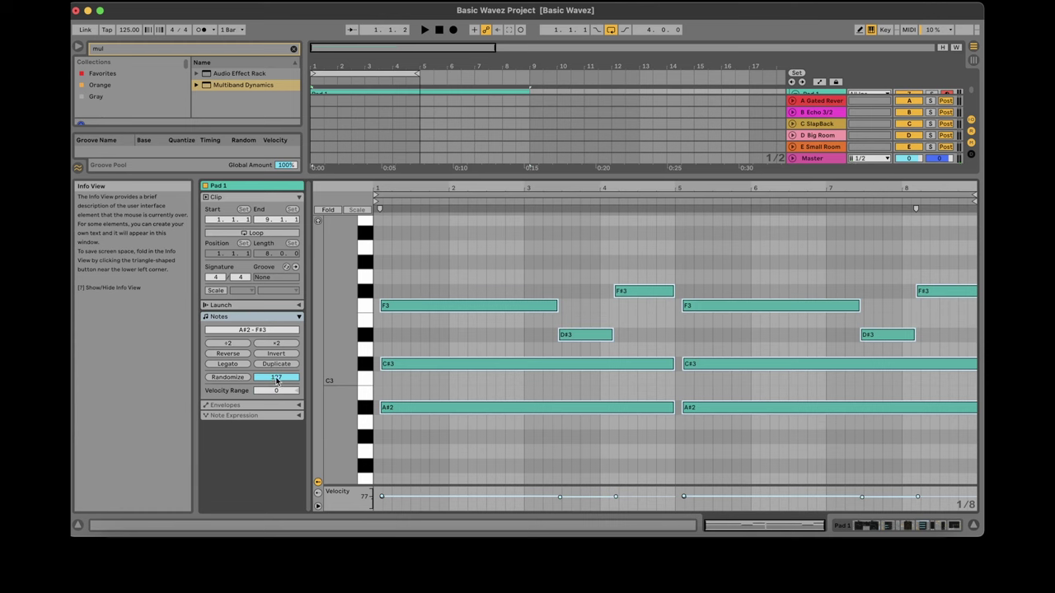
left_click(279, 343)
key("space")
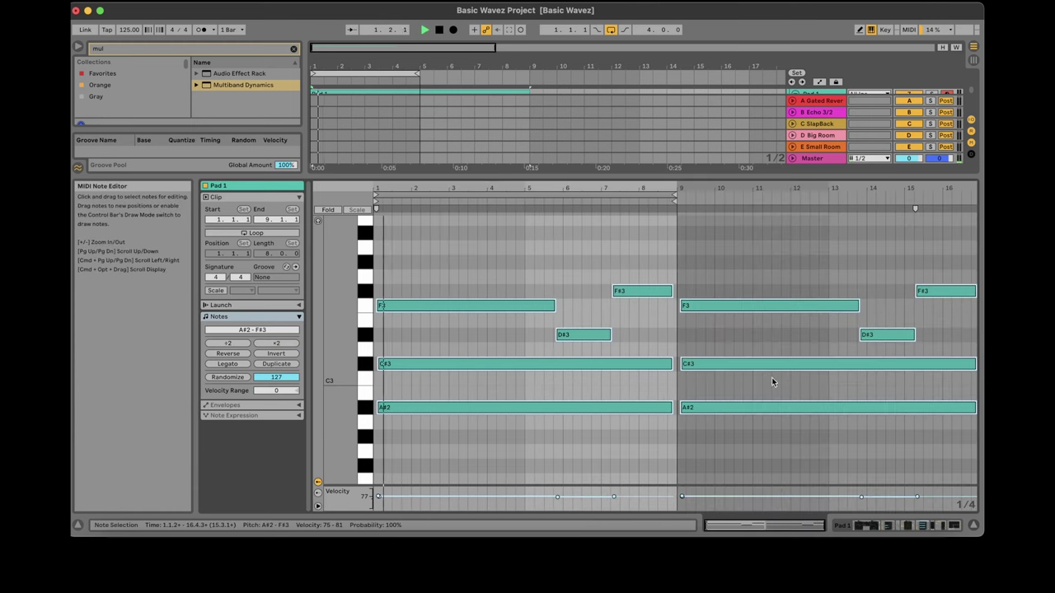
Shorten the first F3 to end at bar 5, move the D#3 to bar 5 and start the F#3 at bar 7.
left_click(626, 363)
left_click_drag(555, 306, 522, 305)
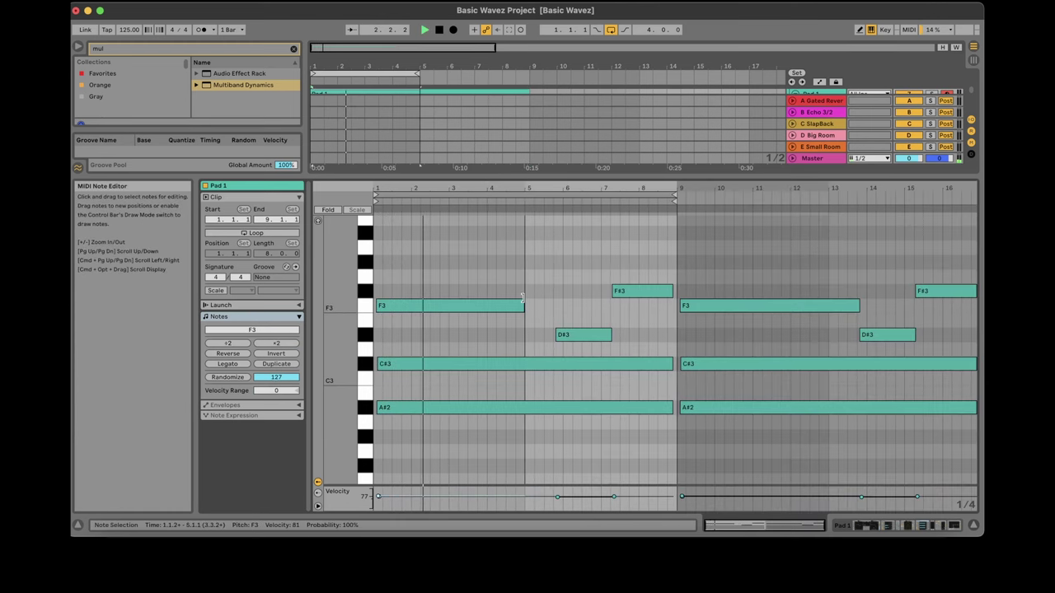
left_click_drag(577, 339, 555, 339)
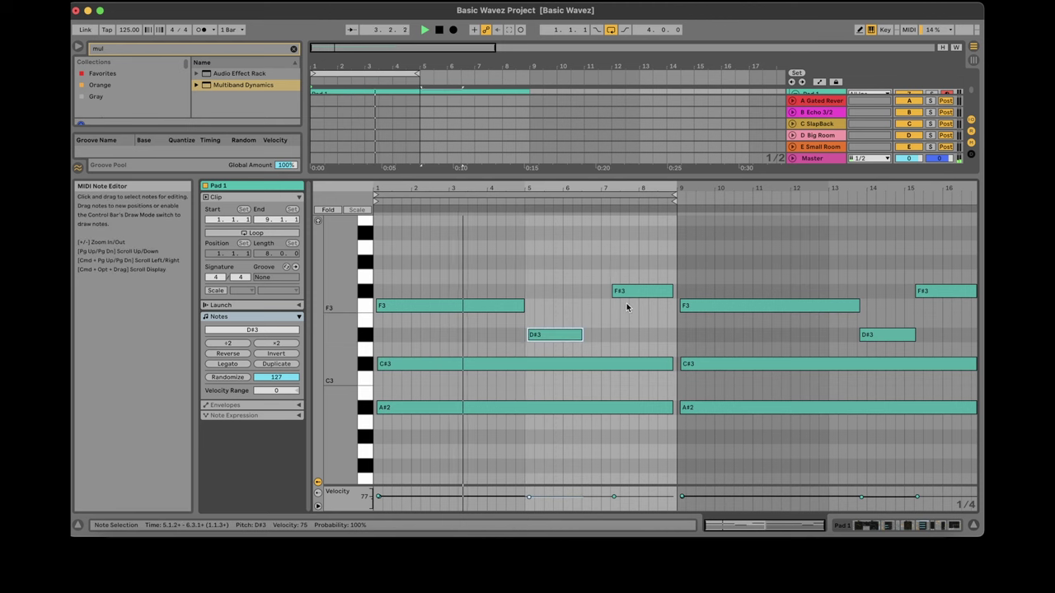
left_click_drag(618, 295, 607, 295)
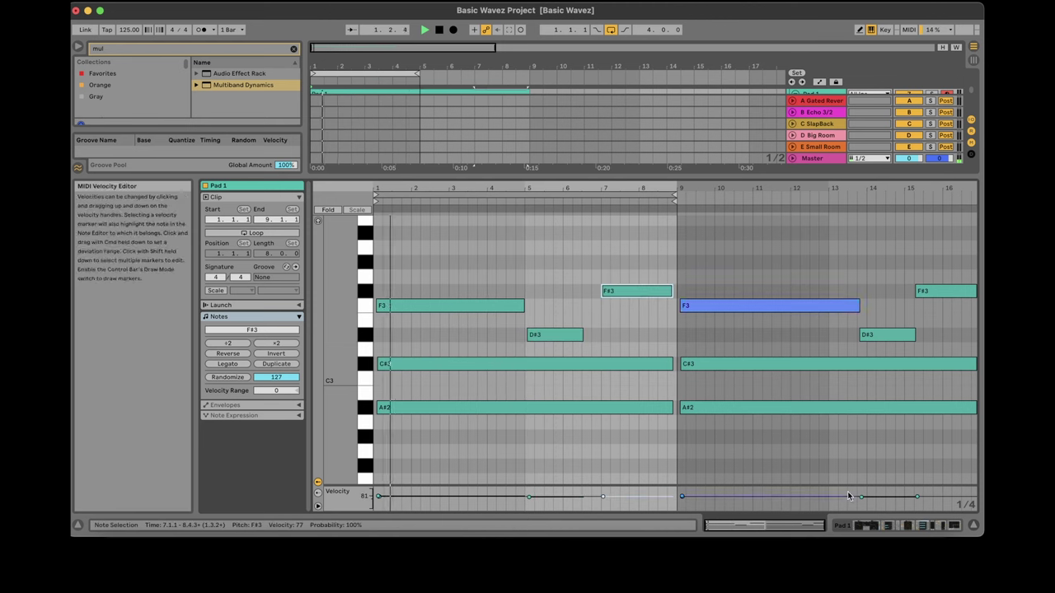
Extend the arrangement loop to eight bars and play the Pad 1 part from the start.
left_click(907, 524)
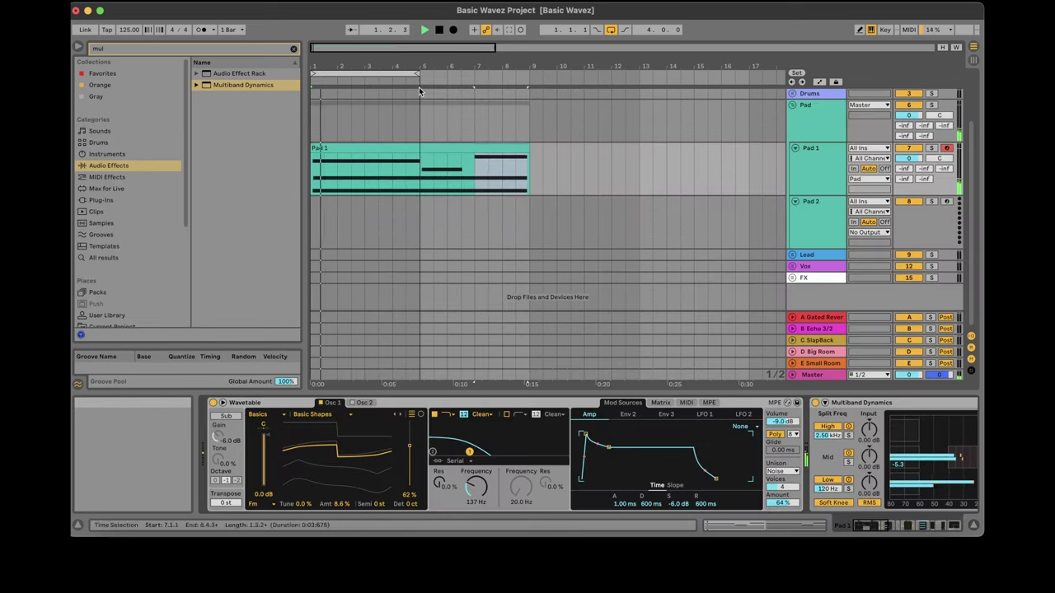
left_click_drag(417, 69, 527, 70)
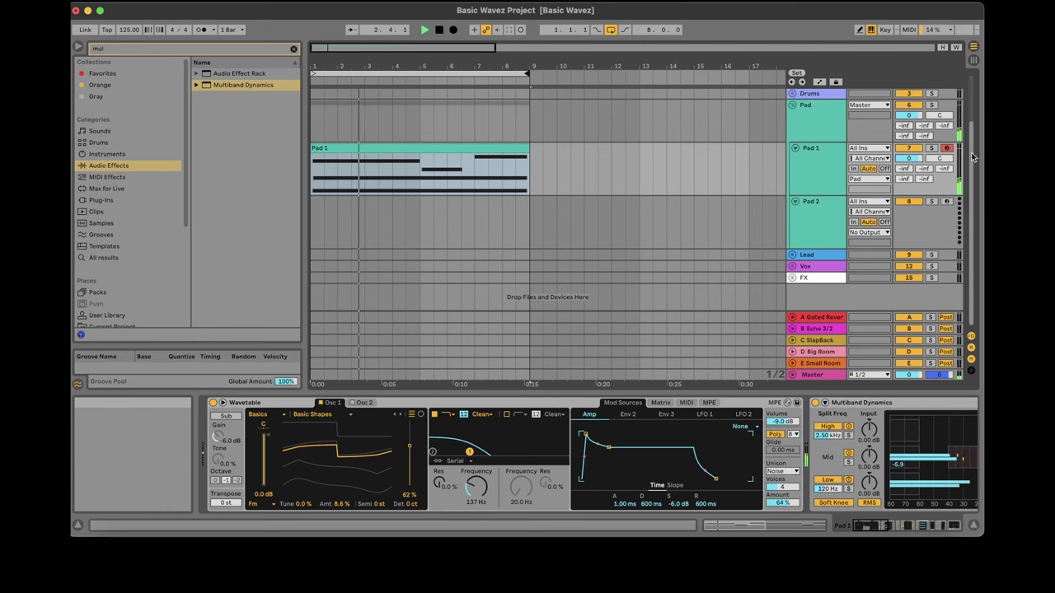
scroll(973, 105, "up", 2)
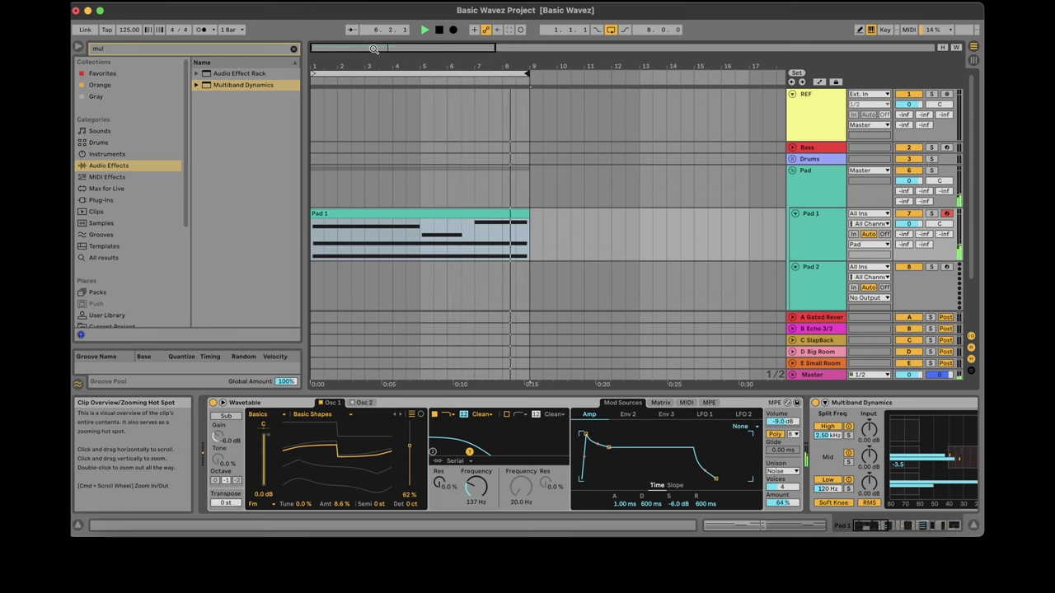
left_click_drag(373, 49, 357, 49)
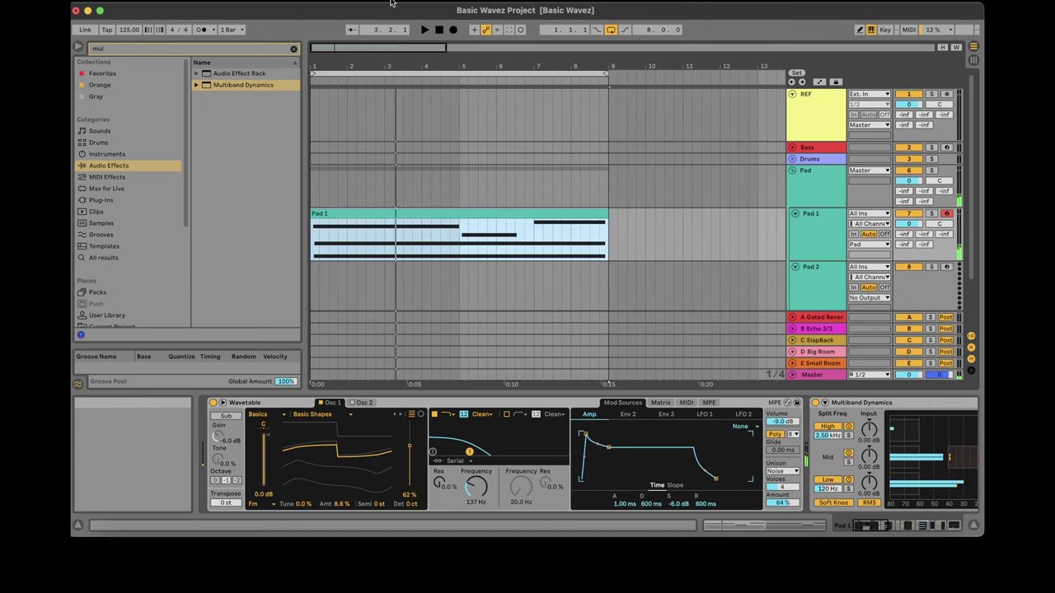
left_click(439, 29)
key("space")
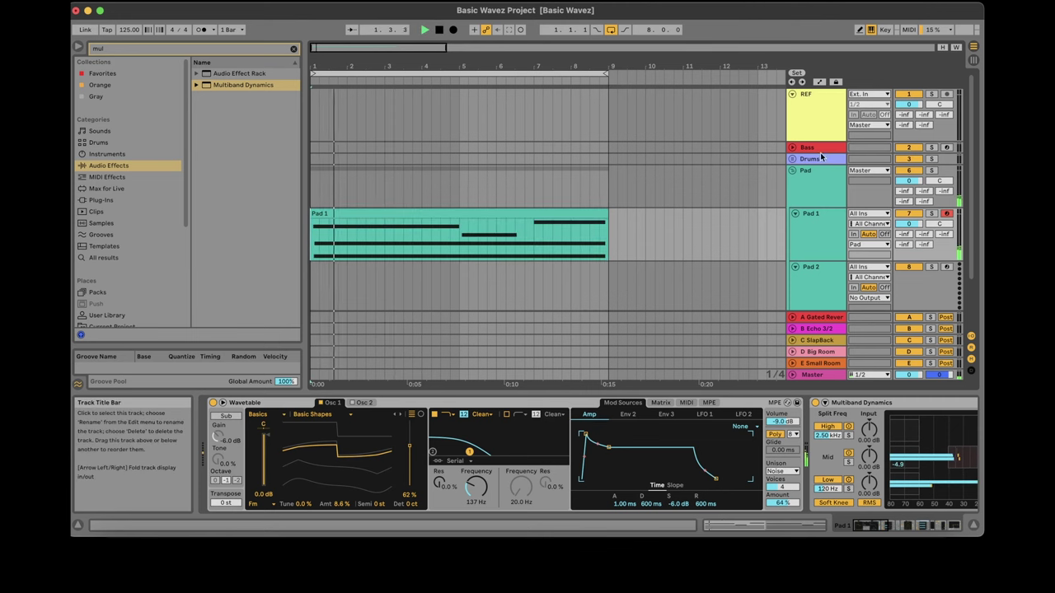
Unfold the Drums group to show its Kick and 2nd Drums tracks, and stop playback.
left_click(792, 159)
key("space")
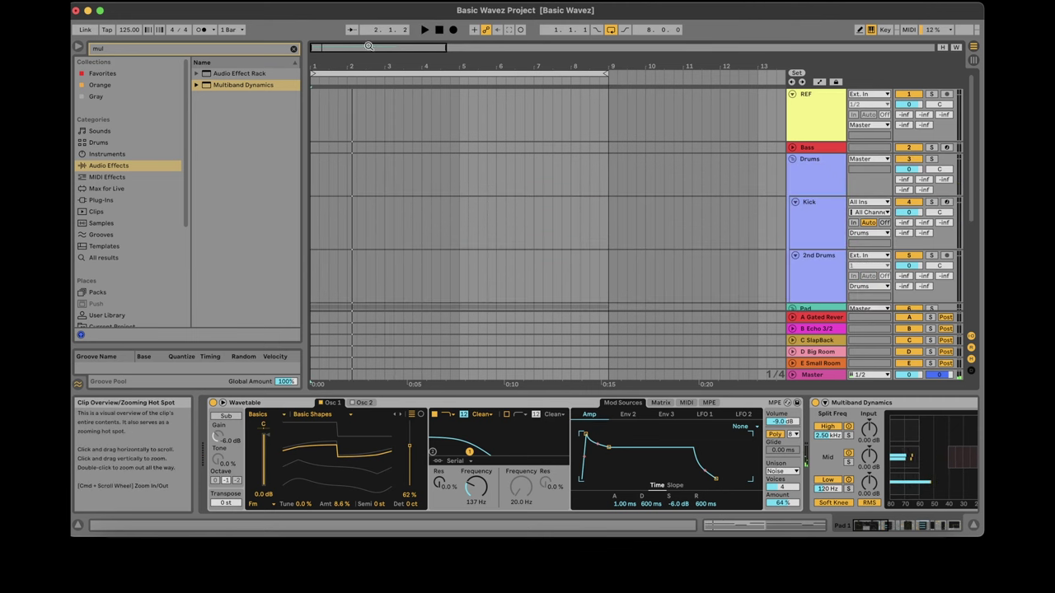
left_click_drag(369, 46, 364, 48)
Clear the browser search and show the HGP Ableton Sample Library folder.
left_click(294, 48)
scroll(189, 147, "down", 3)
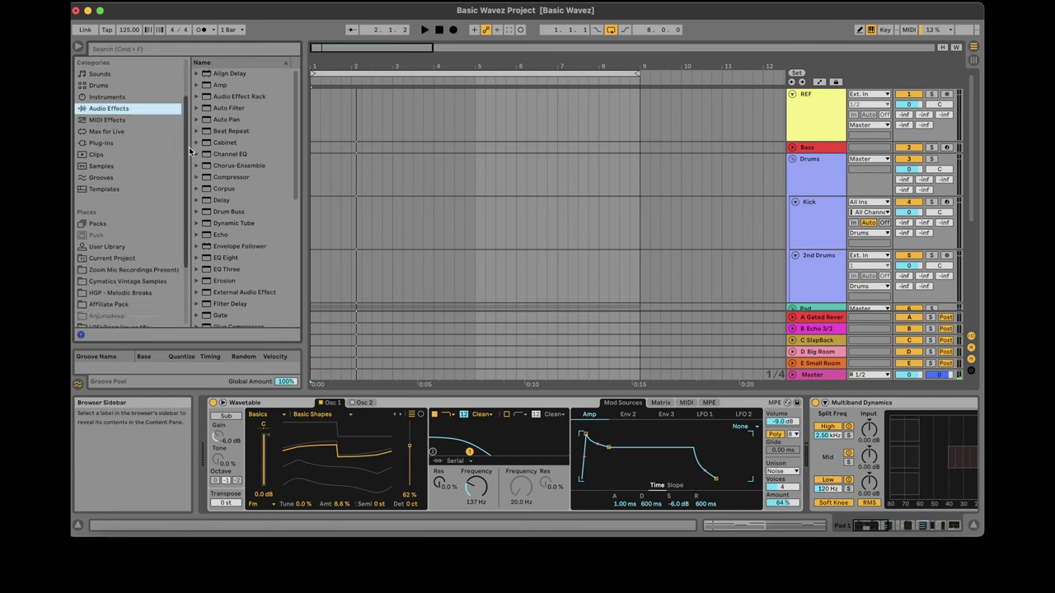
scroll(189, 148, "down", 2)
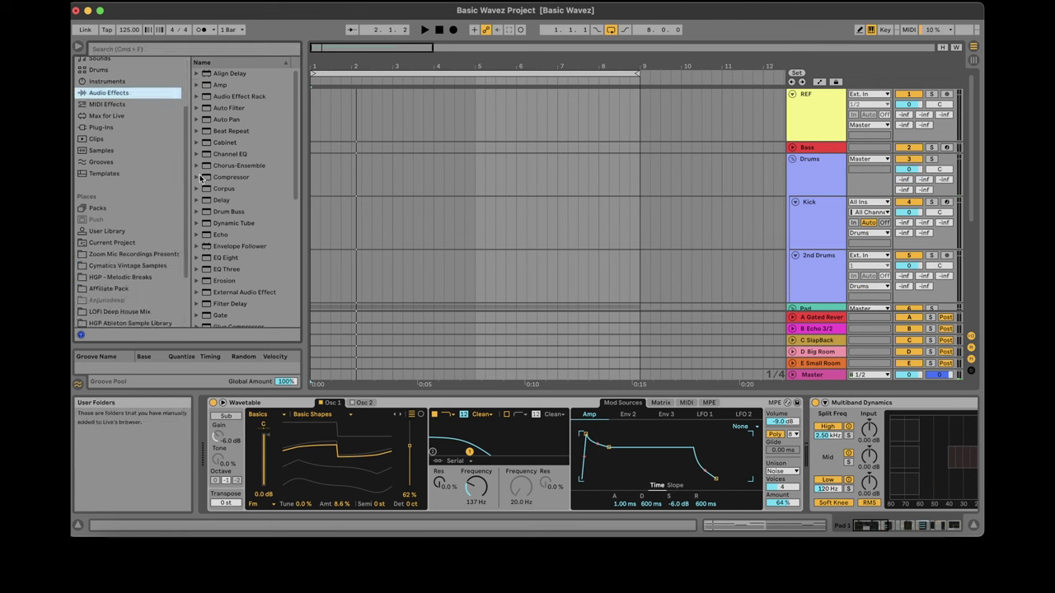
scroll(188, 212, "down", 4)
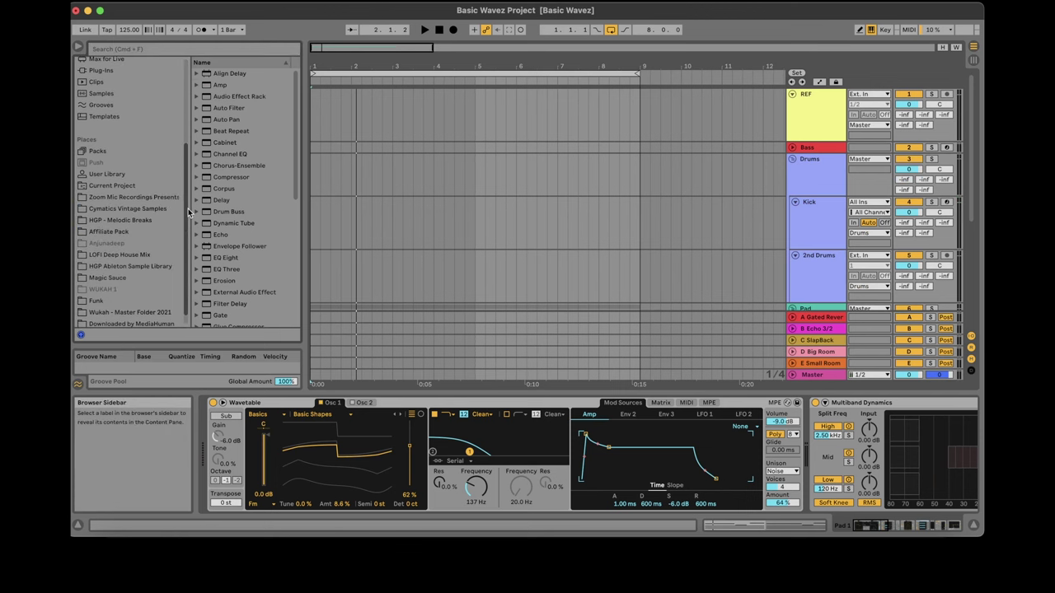
left_click(150, 266)
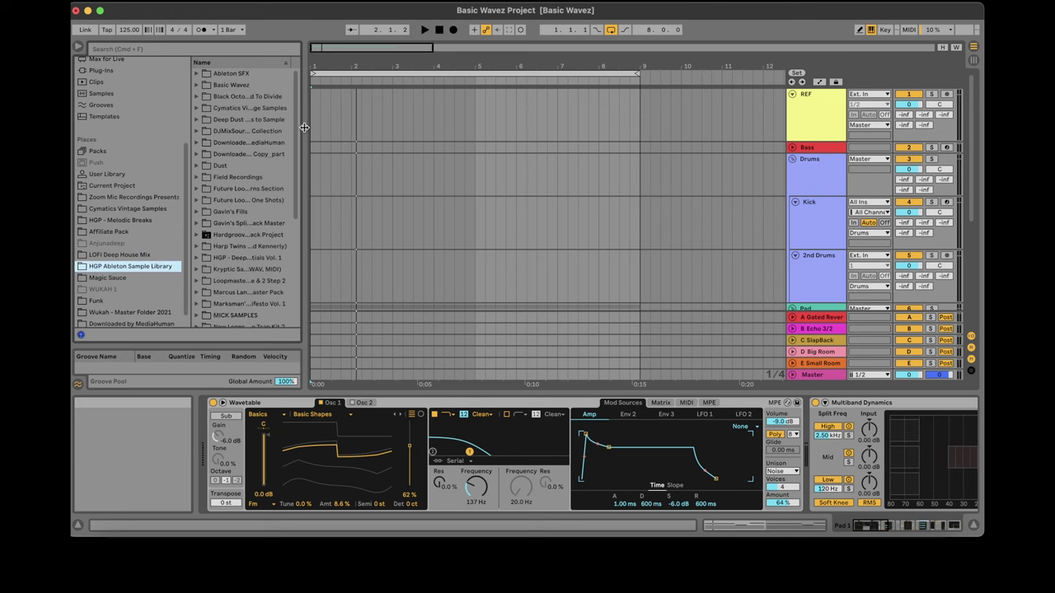
Widen the browser, expand Basic Wavez - Artist Kicks Vol. 2 and preview BTD Kick 45Hz F# Mossy.wav.
left_click_drag(309, 126, 426, 128)
left_click(196, 84)
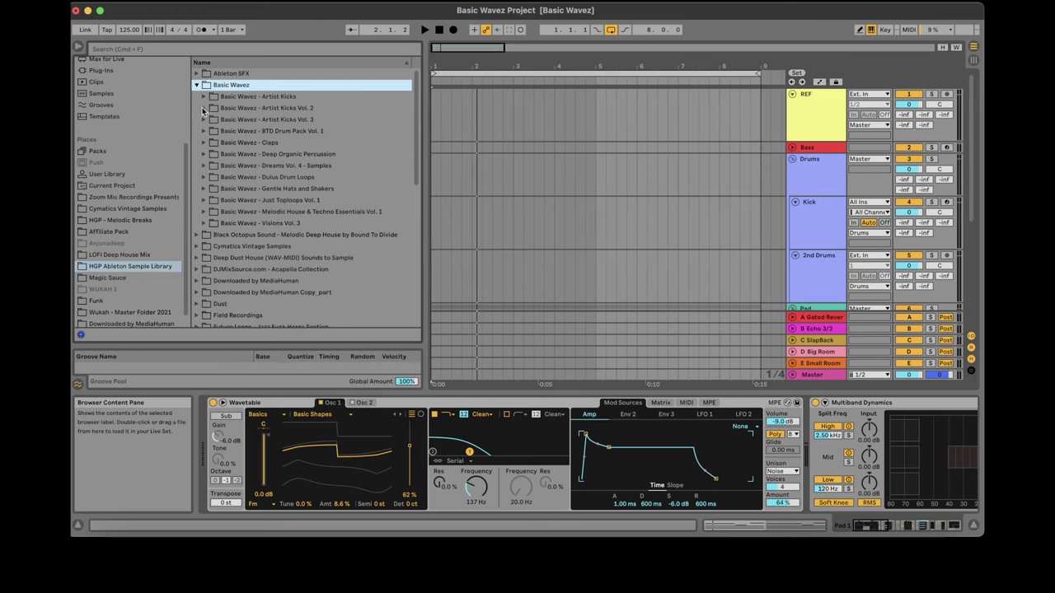
left_click(203, 108)
left_click(241, 121)
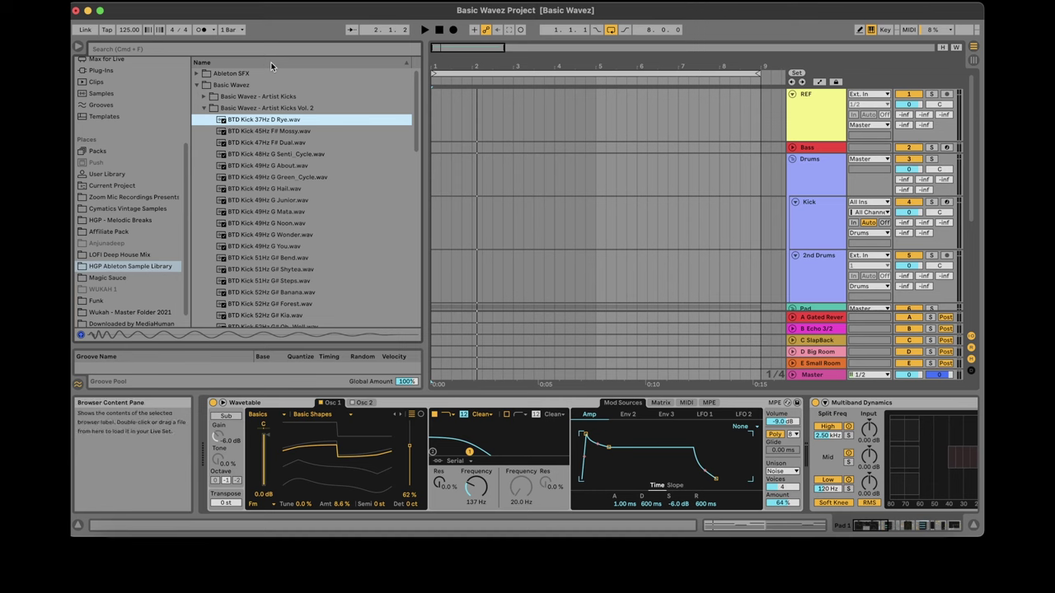
key("Down")
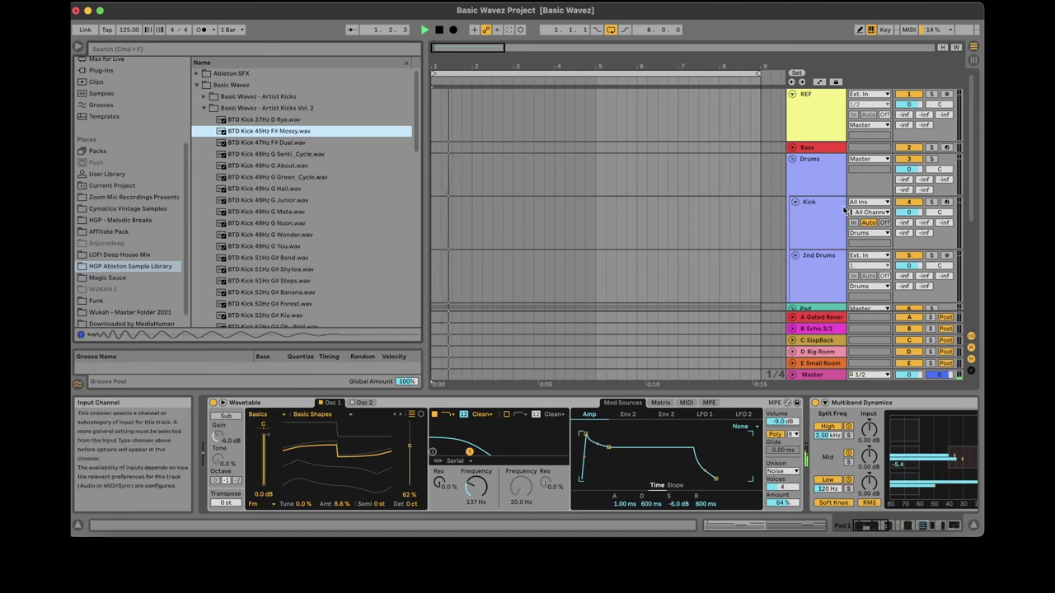
Insert an empty eight-bar MIDI clip at the start of the Kick track.
left_click(820, 213)
left_click_drag(596, 210, 430, 211)
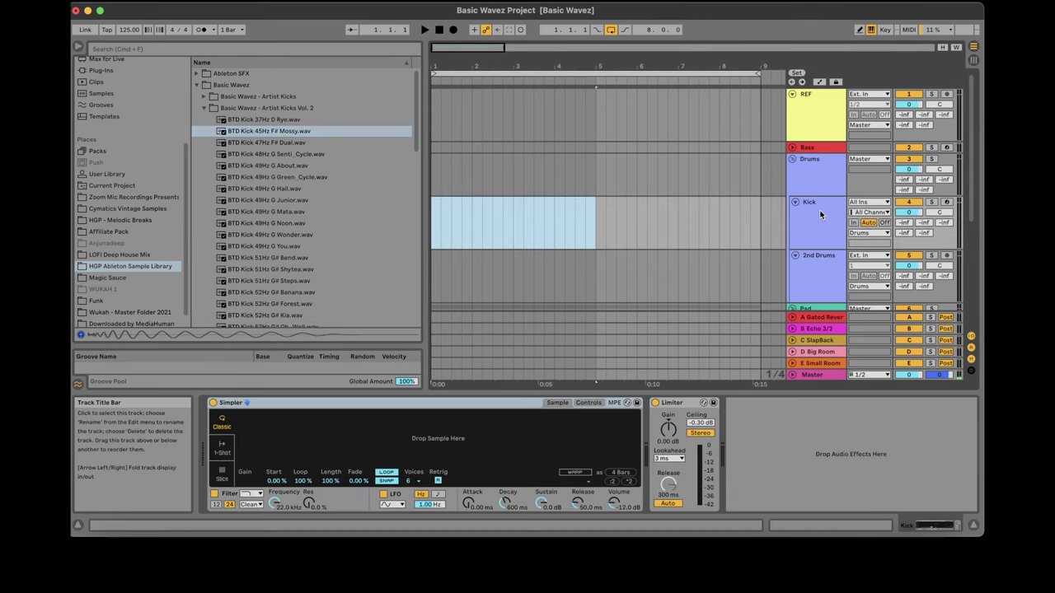
left_click_drag(757, 212, 390, 209)
right_click(489, 221)
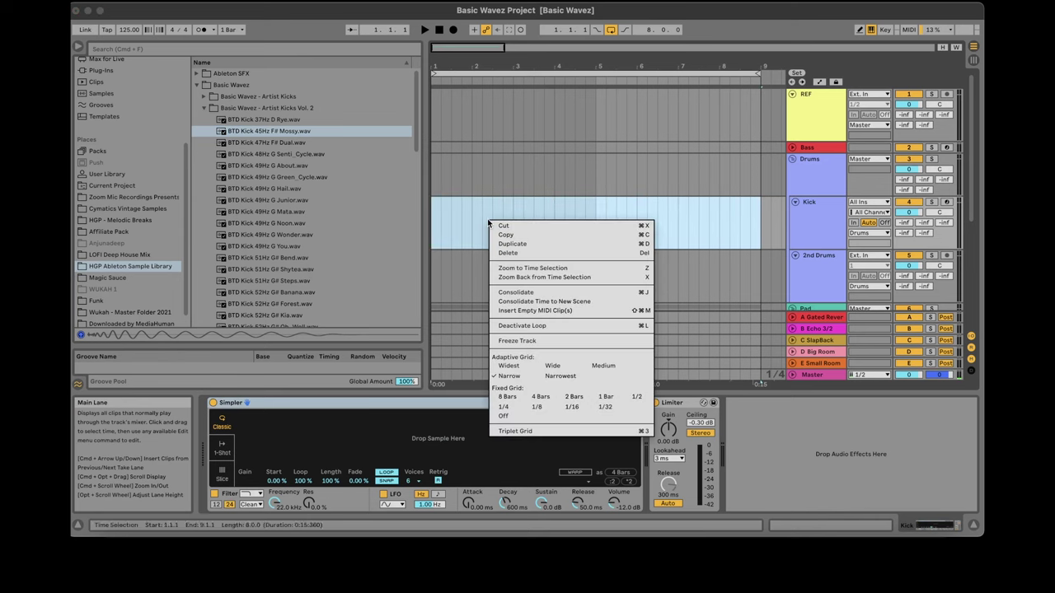
left_click(543, 313)
Set the note grid to 1/4 and fill the kick clip with a quarter-note C3 on every beat.
right_click(476, 322)
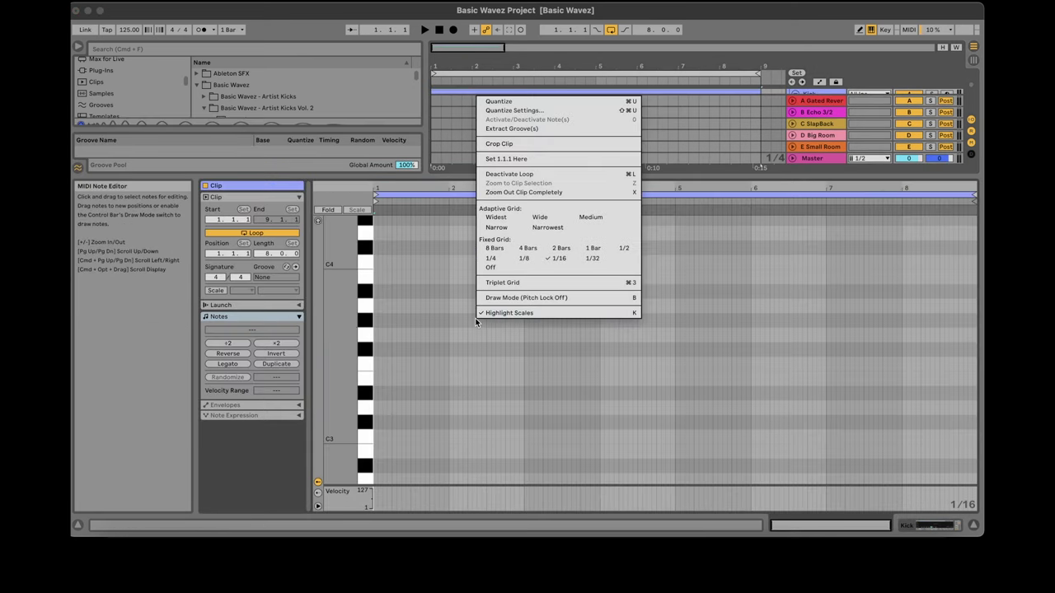
left_click(495, 259)
double_click(382, 436)
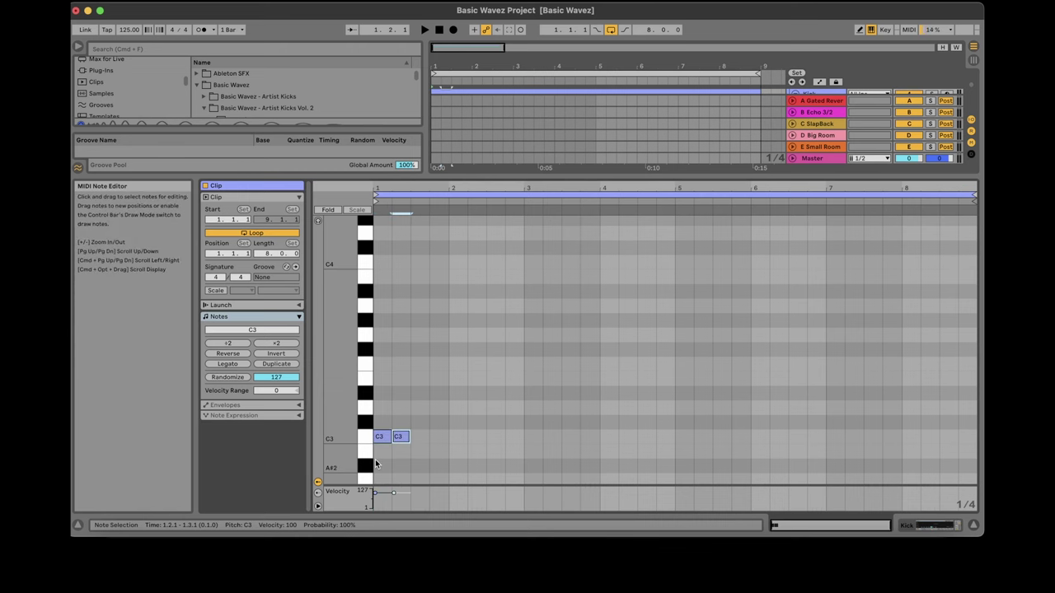
key("super+d")
key("super+d")
key("super+d")
key("super+d")
key("super+d")
key("super+d")
key("super+d")
key("super+d")
key("super+d")
key("super+d")
key("super+d")
key("super+d")
key("super+d")
key("super+d")
key("super+d")
key("super+d")
key("super+d")
key("super+d")
key("super+d")
key("super+d")
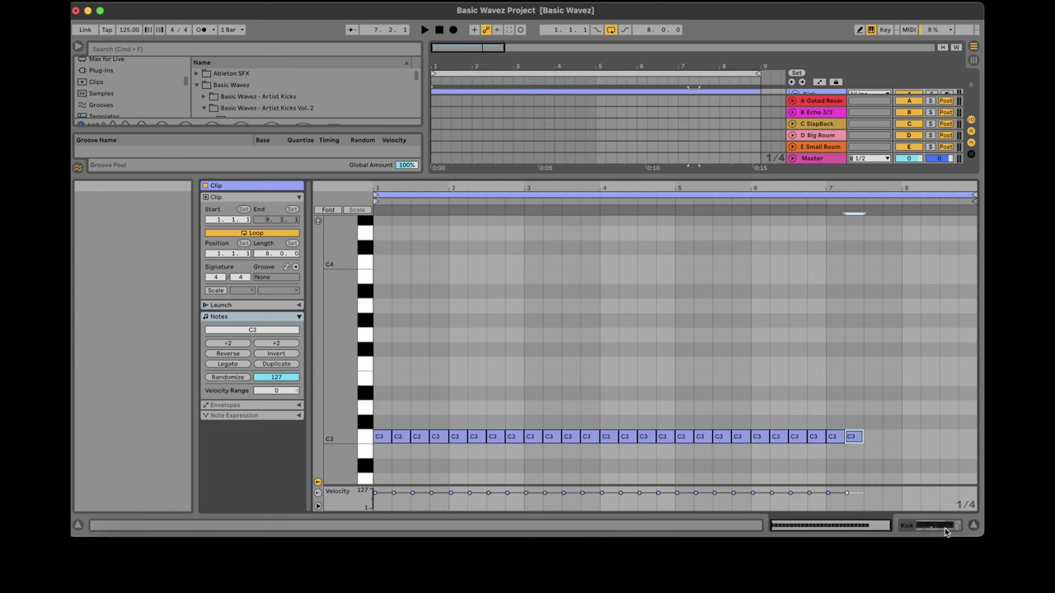
key("super+d")
key("super+d")
key("super+d")
key("super+d")
key("super+d")
key("super+d")
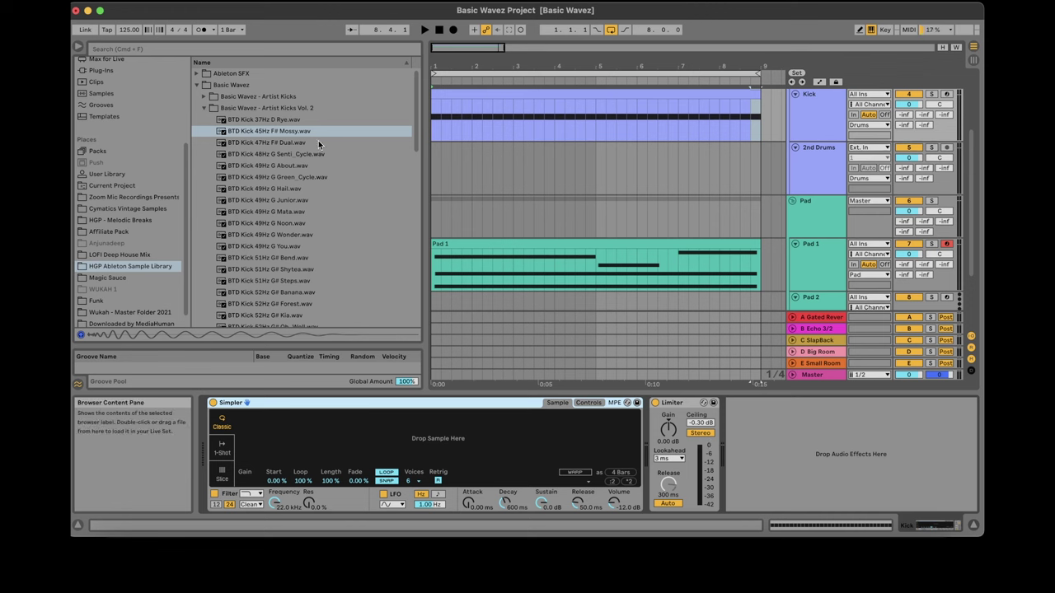
Start playback, find the EQ Eight audio effect and add it after the Limiter on the Kick track.
key("space")
left_click(218, 47)
type("e")
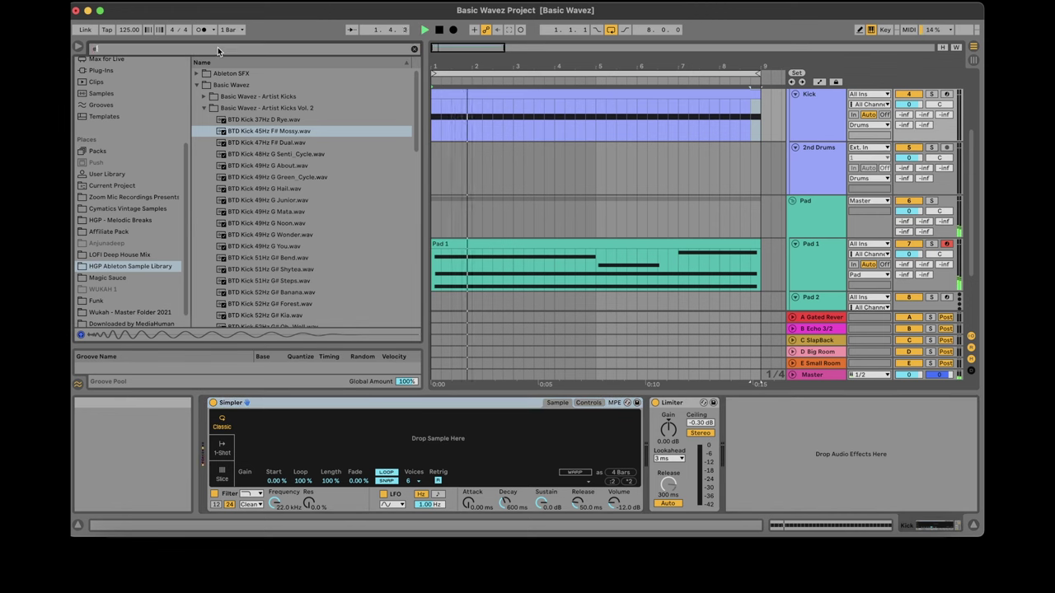
type("q")
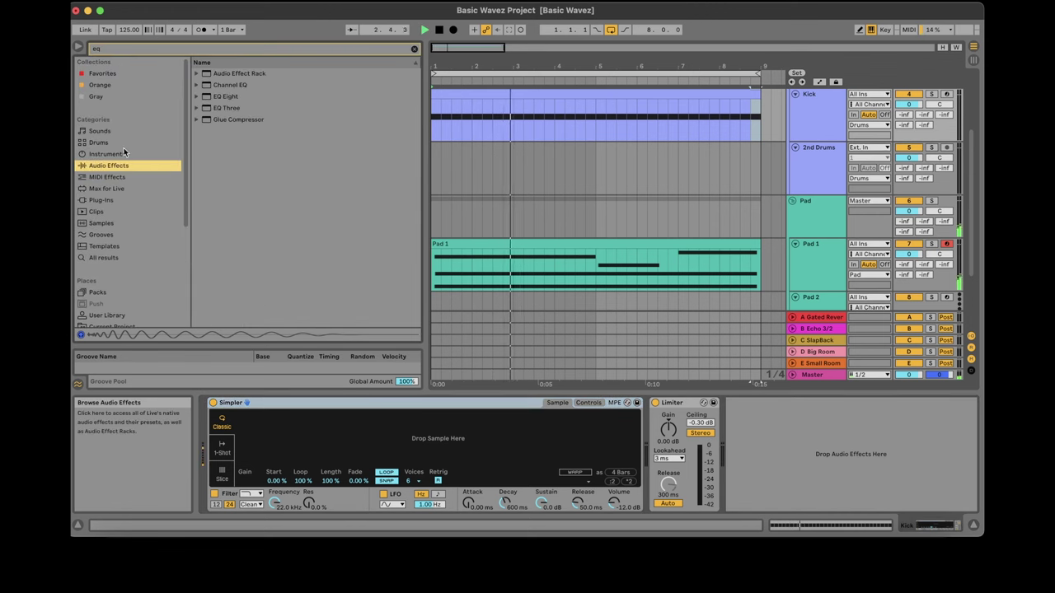
left_click_drag(228, 97, 750, 450)
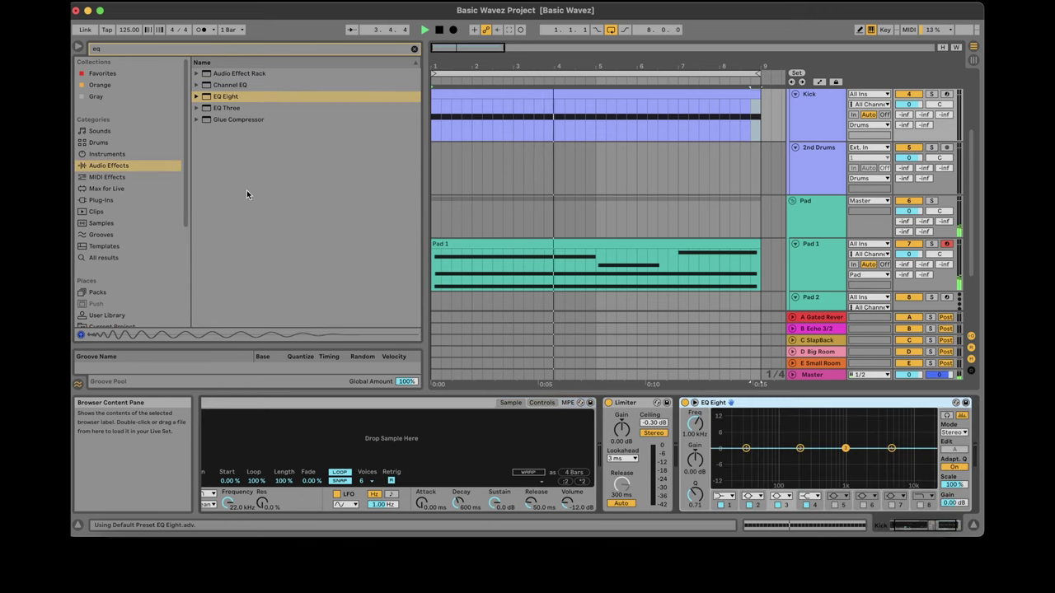
Load BTD Kick 45Hz F# Mossy.wav from the HGP Ableton Sample Library into the Kick track's Simpler.
left_click(414, 50)
scroll(132, 247, "down", 5)
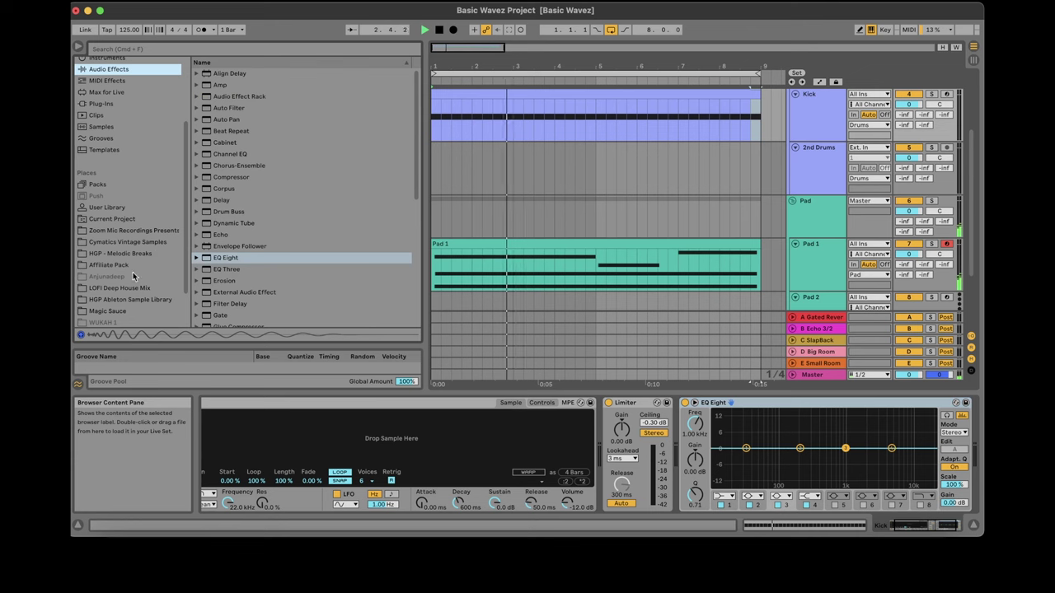
left_click(128, 299)
left_click_drag(265, 134, 360, 443)
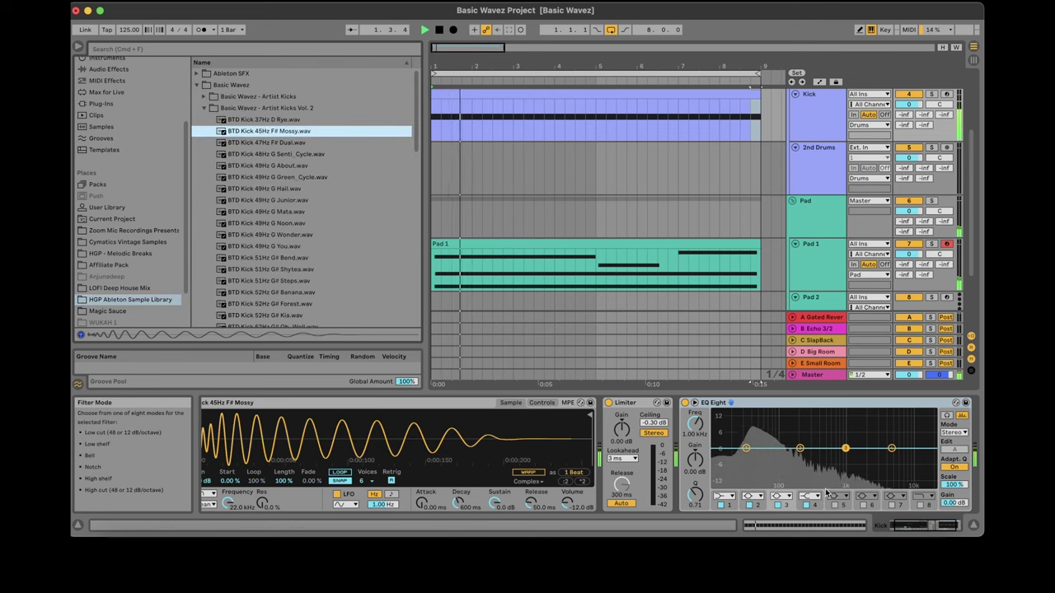
left_click(950, 525)
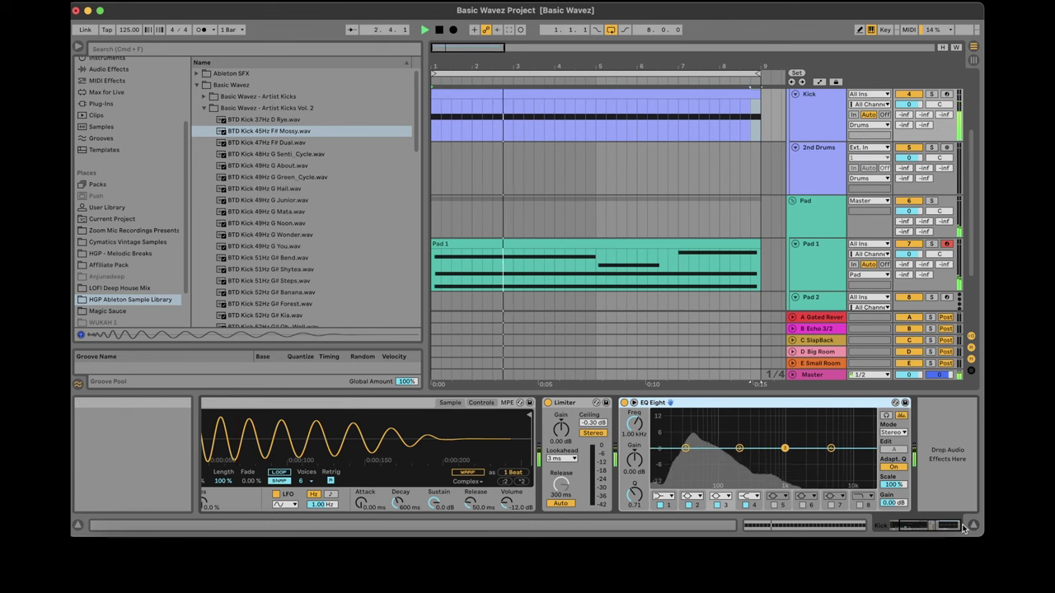
Duplicate the Kick track and rename the copy Tom.
left_click_drag(960, 526, 767, 528)
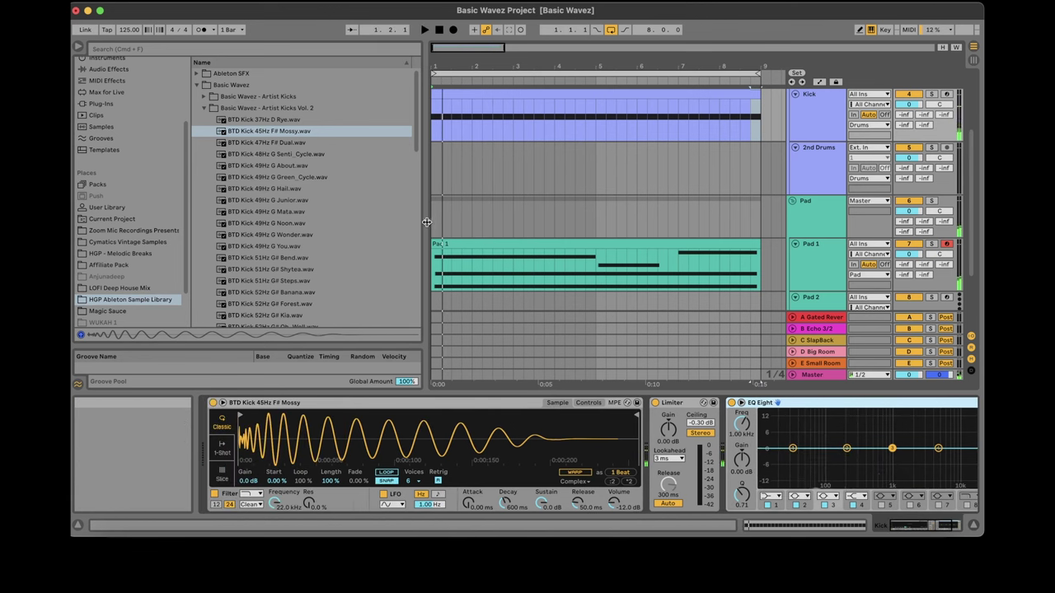
left_click_drag(427, 221, 288, 216)
scroll(973, 208, "up", 2)
left_click_drag(972, 210, 973, 174)
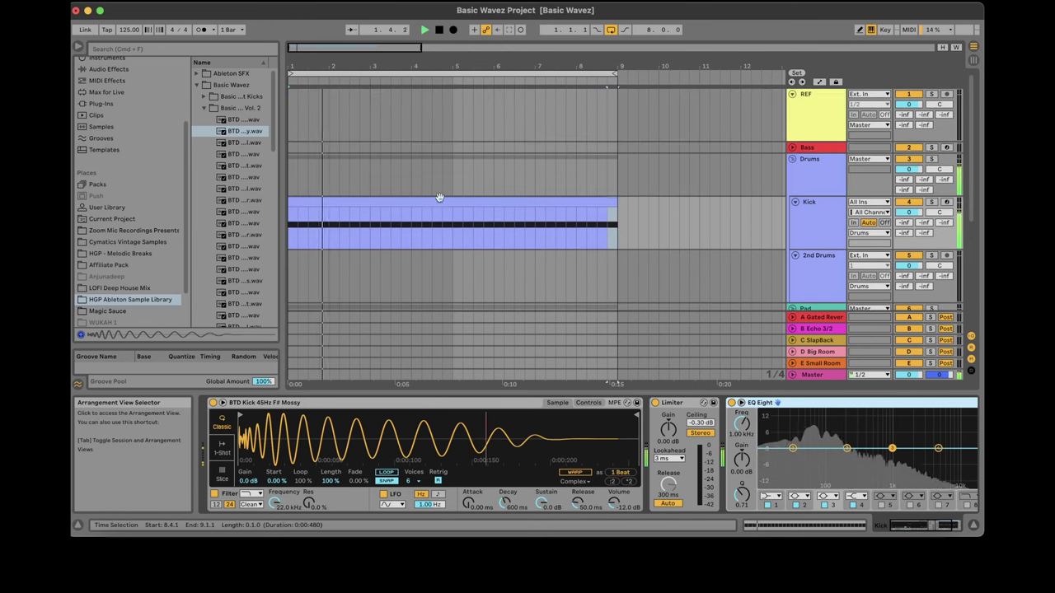
left_click_drag(323, 46, 323, 66)
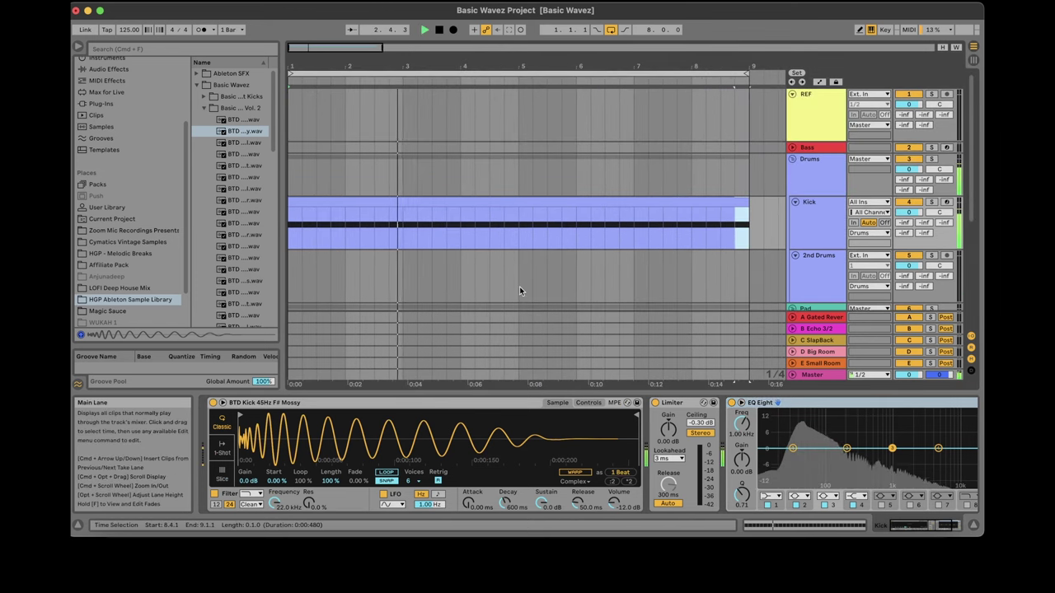
left_click(823, 207)
key("super+d")
right_click(812, 262)
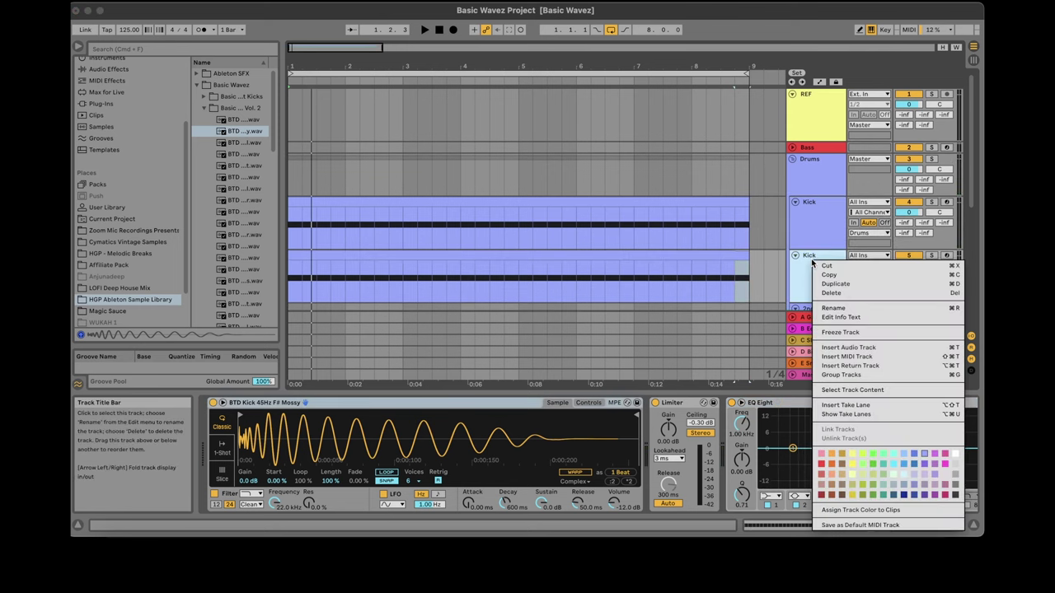
left_click(840, 307)
type("Tom")
key("Return")
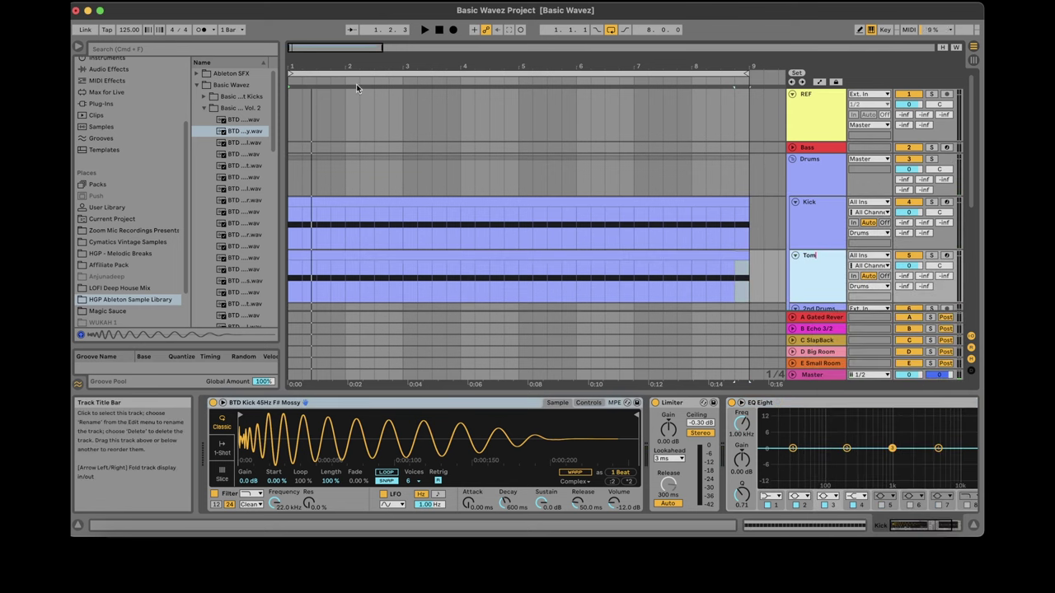
Unfold the Bass track and delete all devices from its chain.
left_click_drag(330, 47, 330, 74)
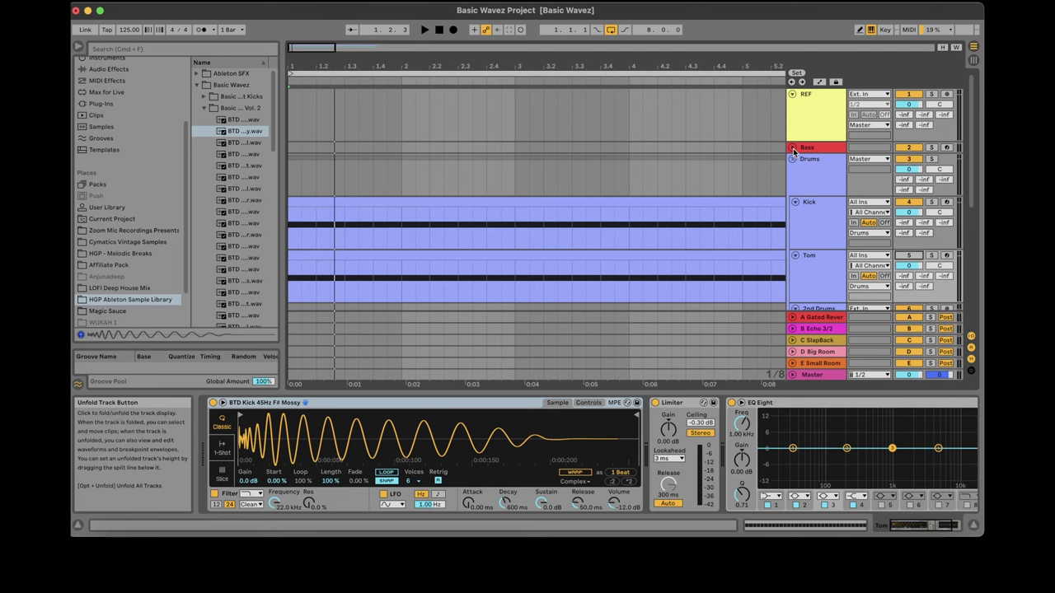
key("space")
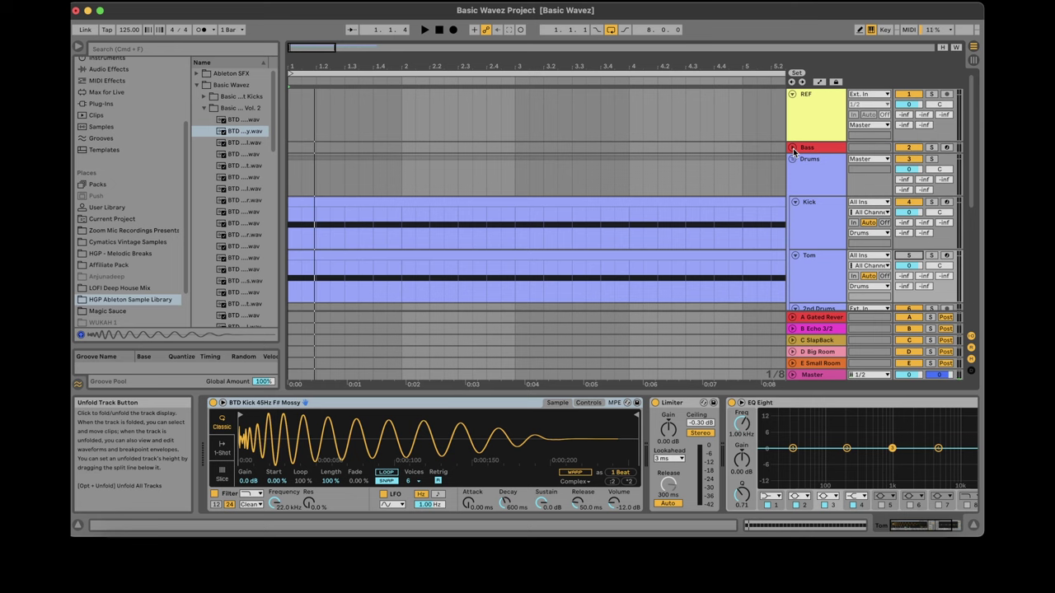
left_click(794, 151)
left_click(798, 158)
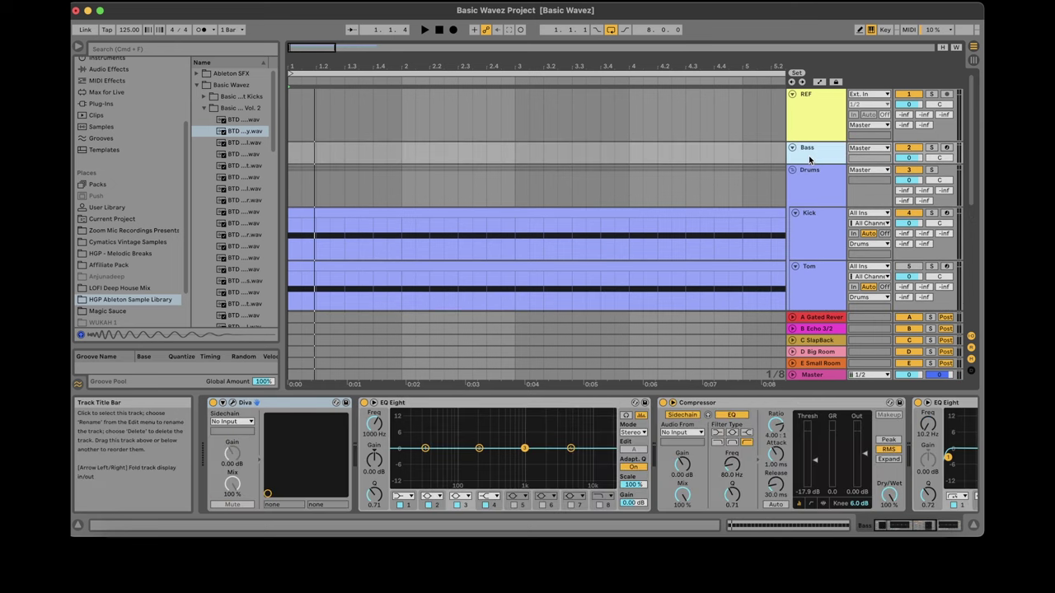
left_click(299, 403)
key("super+a")
key("Delete")
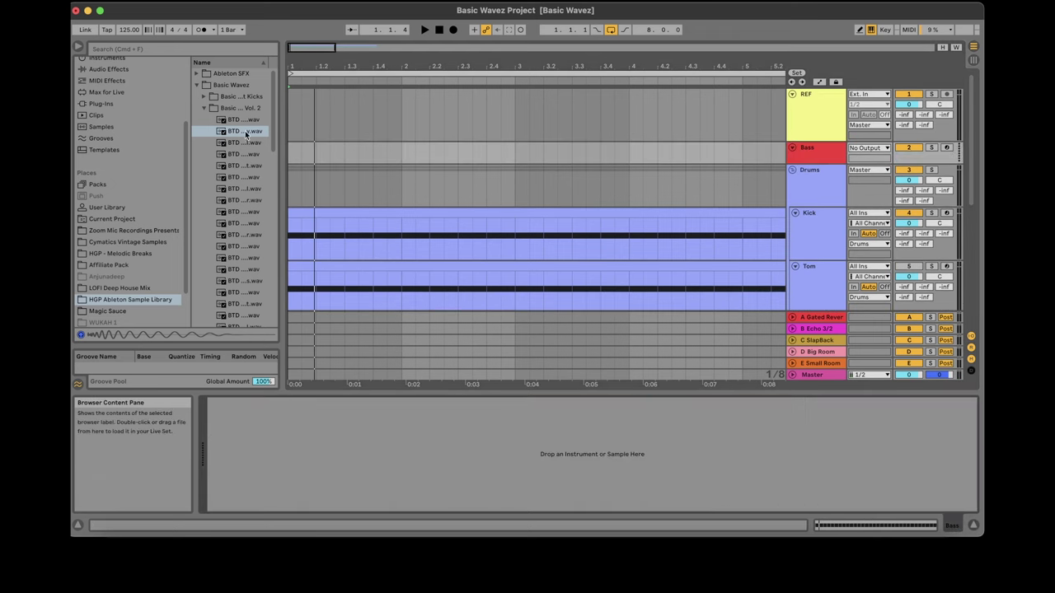
Load HGP Deep Melodic House - Stab Bass.adg from the HGP - Deep Melodic House Essentials Vol. 1 instruments folder onto the Bass track.
left_click_drag(284, 102, 592, 101)
scroll(186, 171, "down", 3)
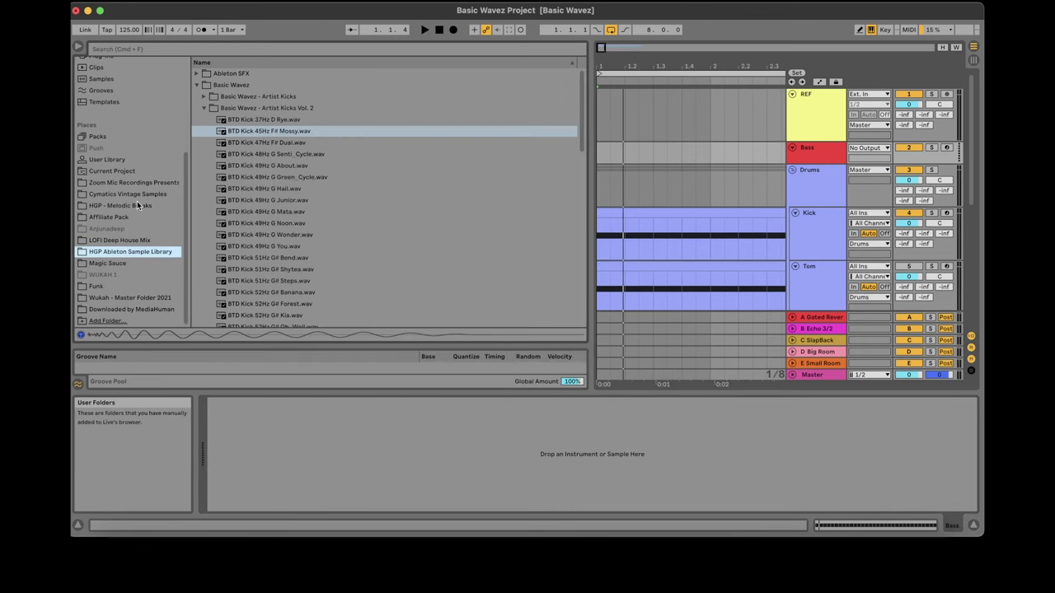
left_click(196, 85)
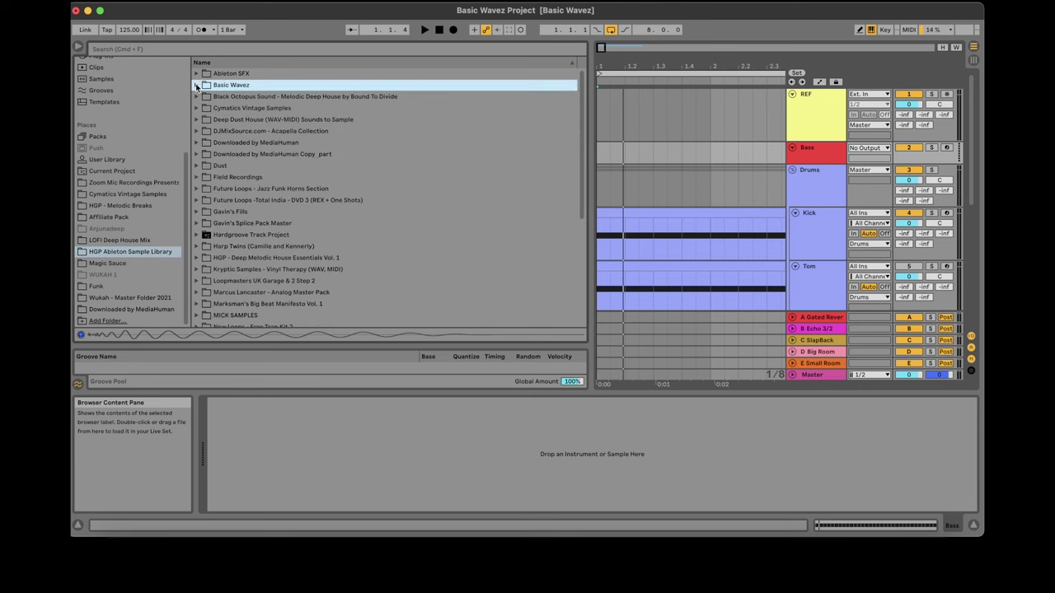
left_click(198, 257)
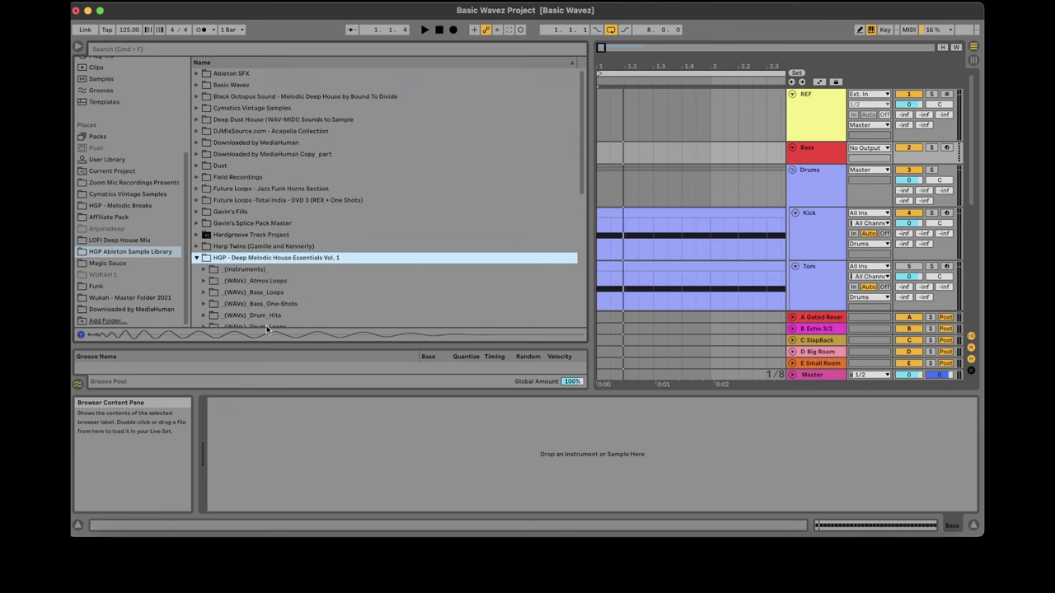
left_click(203, 269)
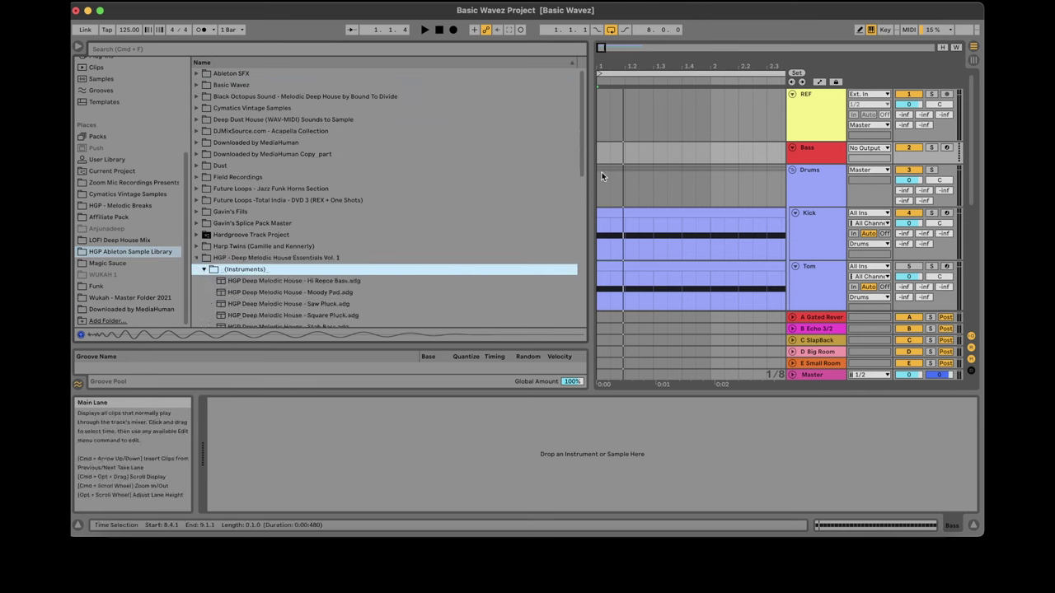
left_click_drag(582, 157, 585, 200)
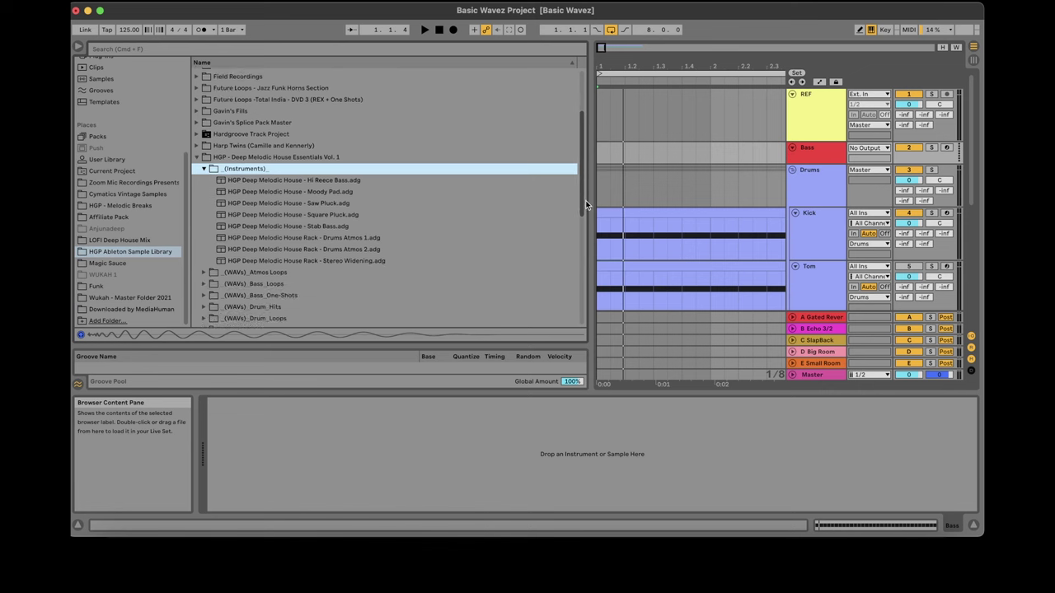
left_click(323, 226)
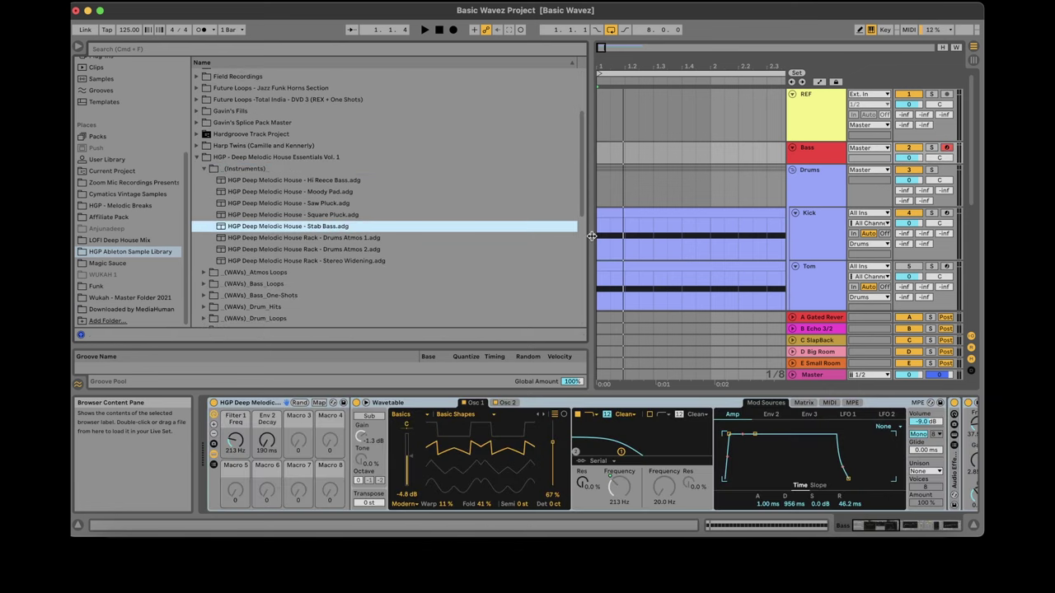
left_click_drag(590, 237, 418, 237)
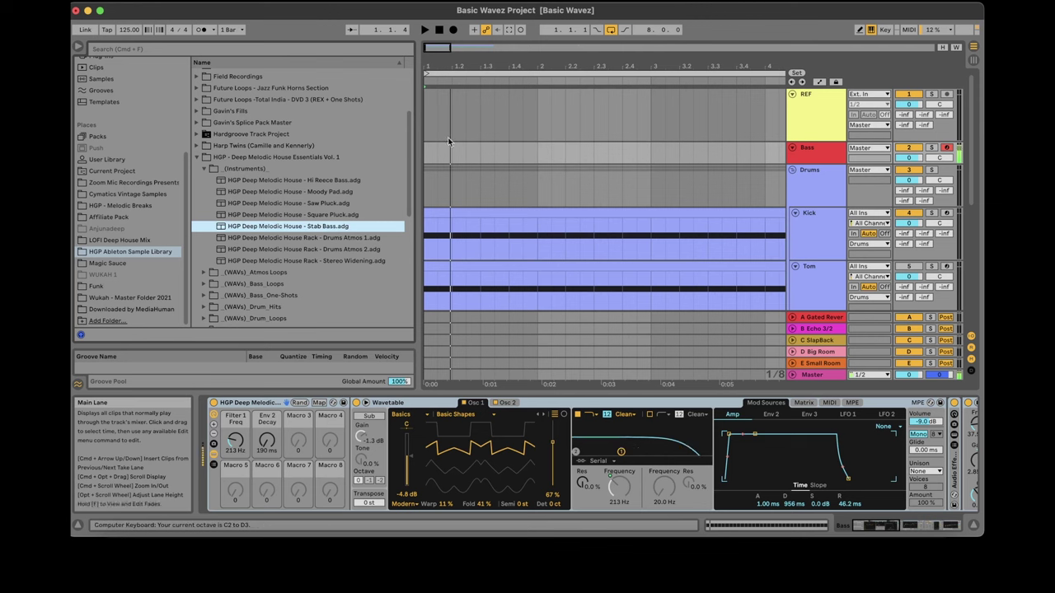
Lower the computer keyboard octave range to C0–D1 and audition the stab bass with the kick.
key("z")
left_click_drag(428, 64, 429, 76)
key("space")
key("space")
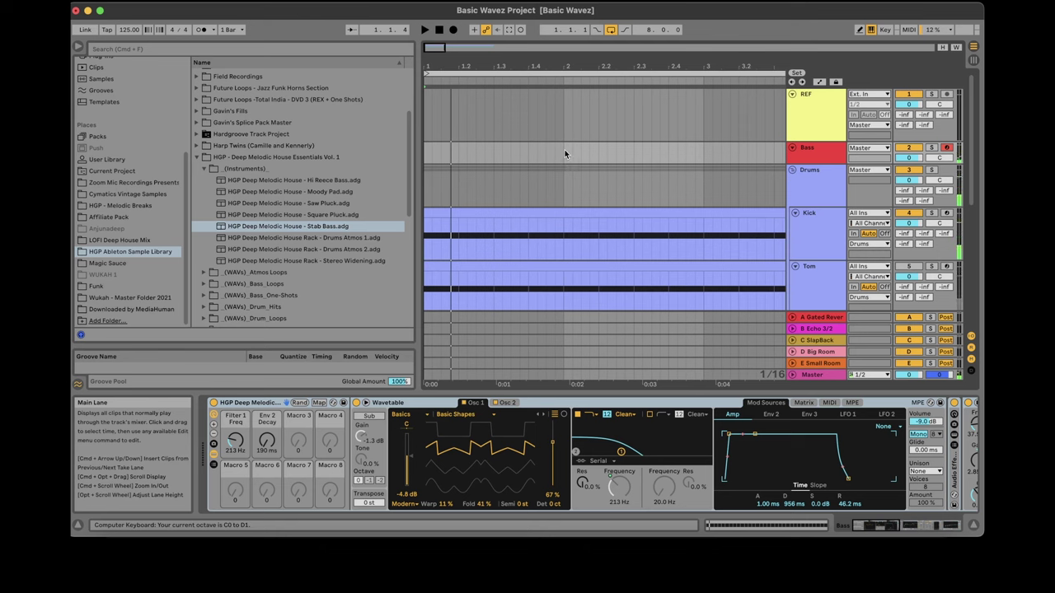
Copy the eight-bar Kick clip to the start of the Bass track and play it.
left_click(493, 217)
left_click(491, 212)
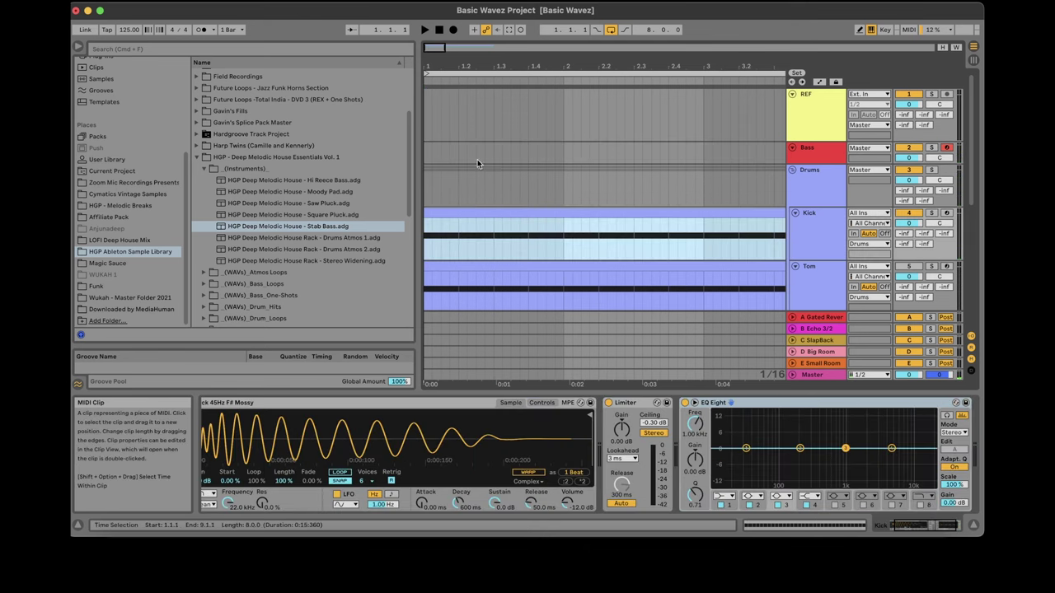
left_click(431, 153)
key("super+v")
key("space")
key("space")
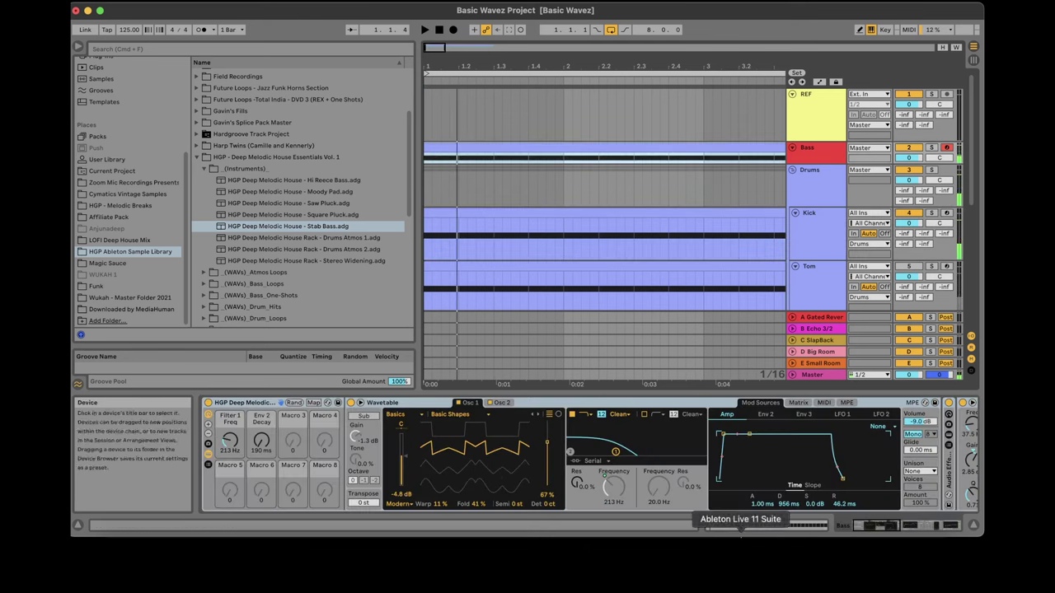
Open the Bass clip in the note editor, transpose all its notes to A#-1 and set the note grid to 1/8.
left_click(741, 526)
key("super+a")
key("Down")
key("Down")
key("space")
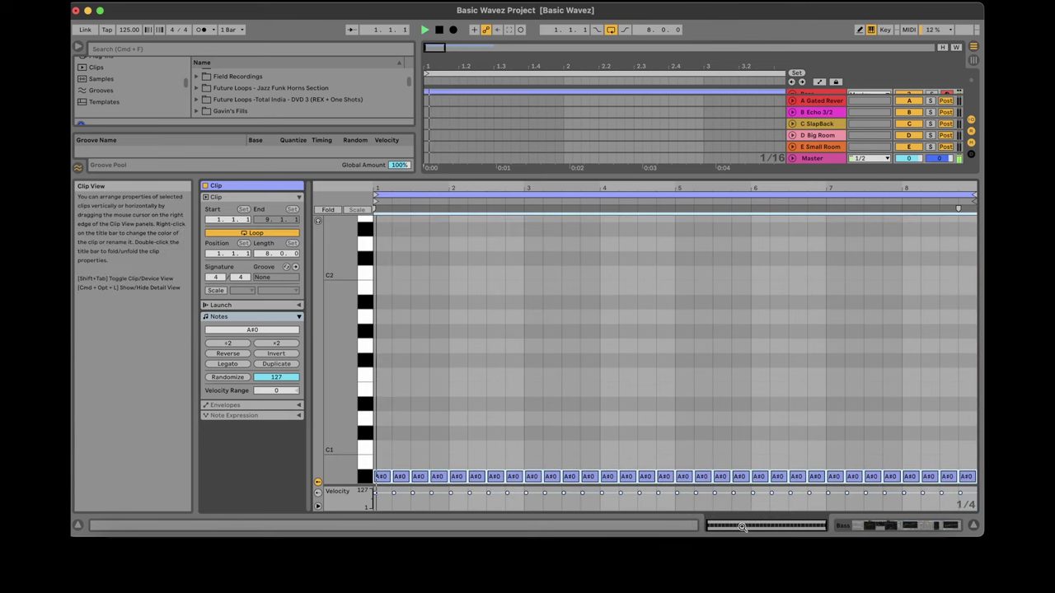
left_click_drag(741, 528, 746, 528)
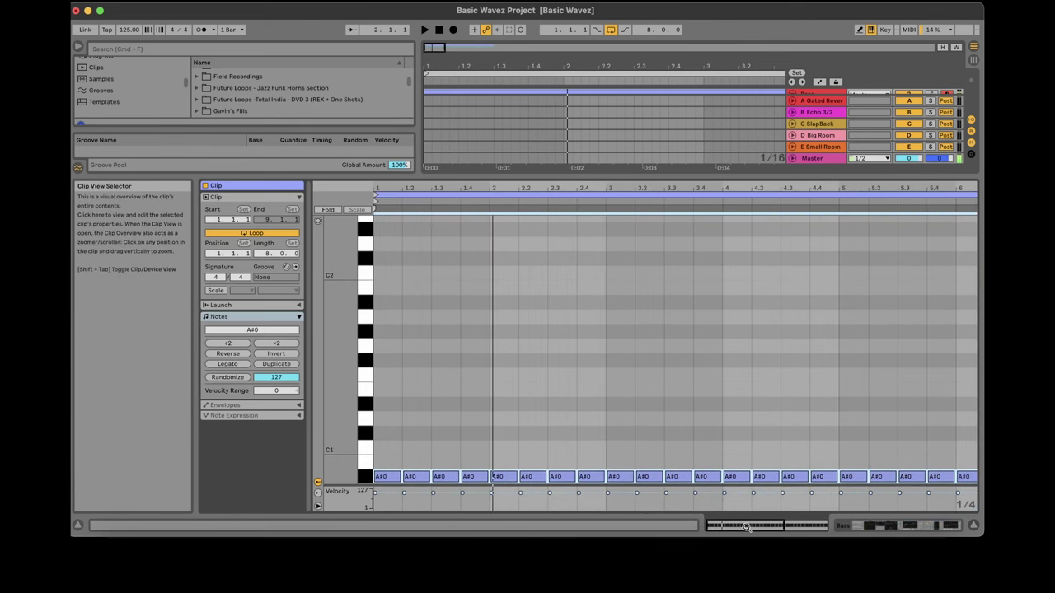
right_click(716, 349)
left_click(773, 289)
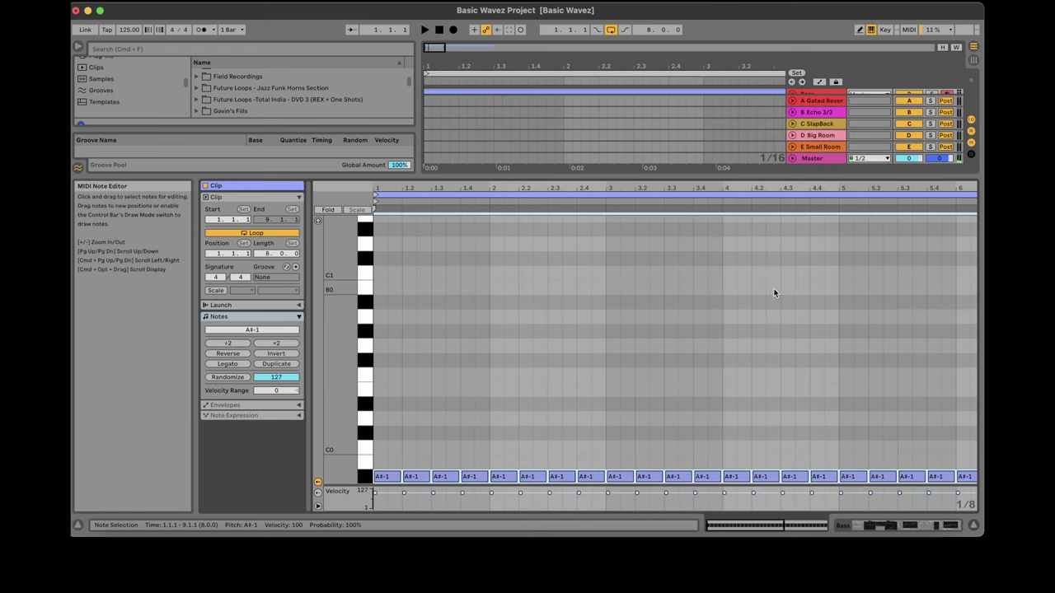
Shift all bass notes an eighth note later, shorten each to an eighth and play the offbeat pattern.
key("space")
left_click(720, 525)
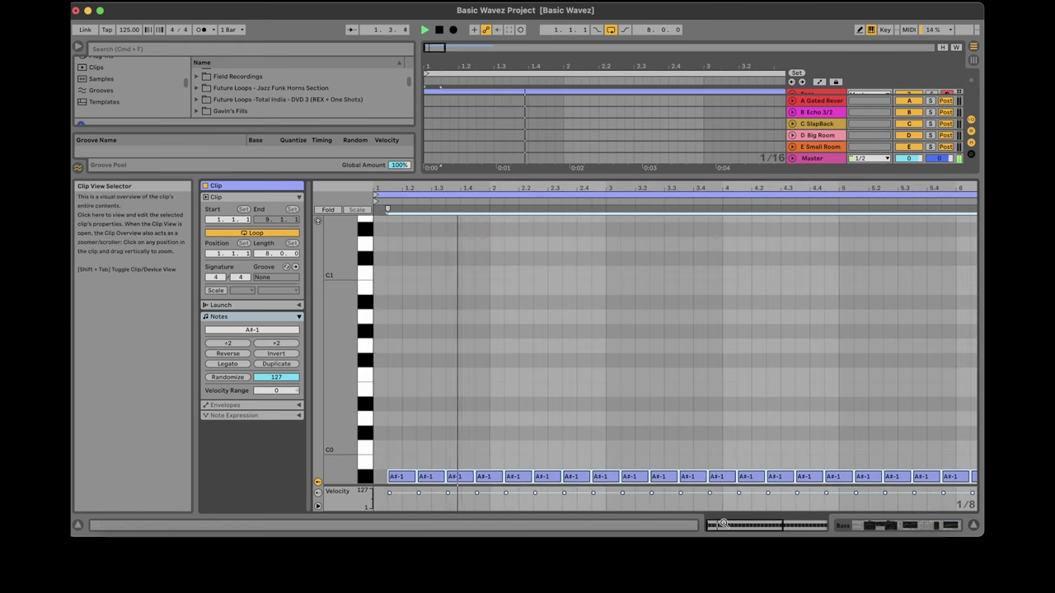
key("space")
key("space")
key("super+a")
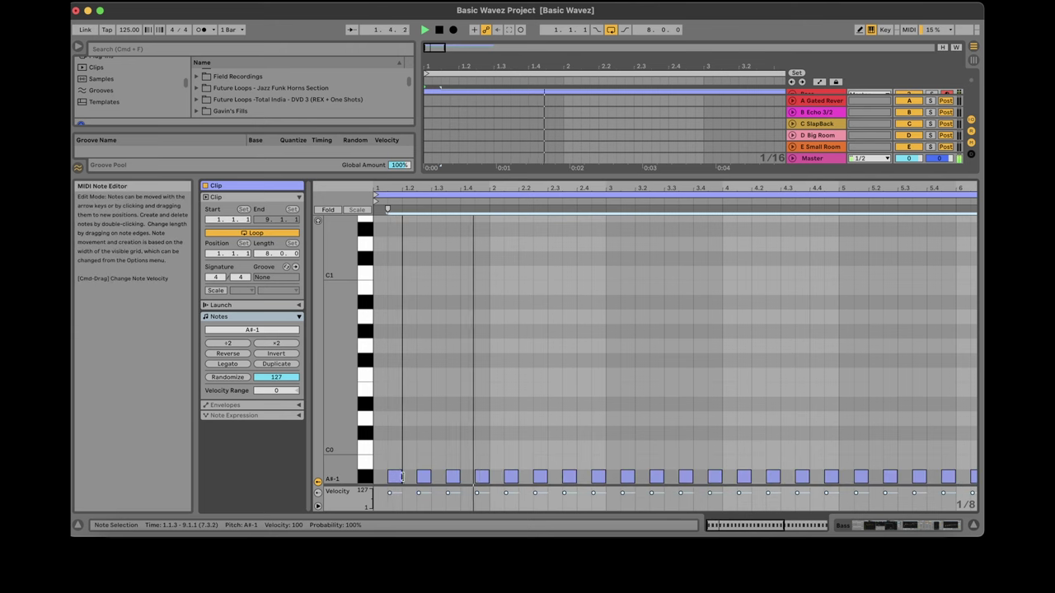
key("space")
left_click_drag(723, 522, 724, 526)
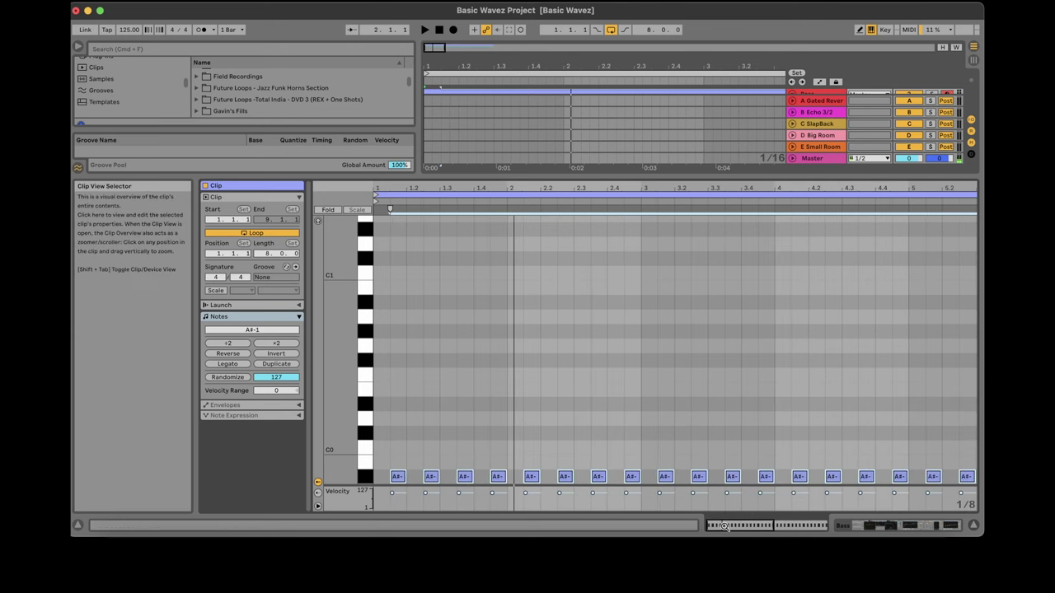
key("space")
Set the note grid to 1/16, delete all notes from the Bass clip and start playback.
right_click(532, 476)
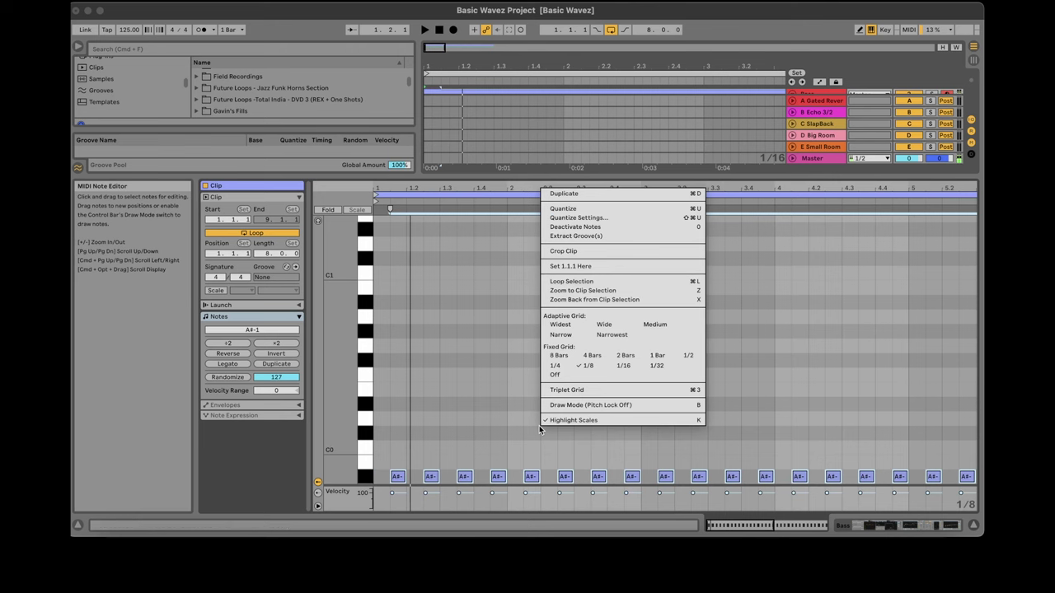
left_click(628, 368)
key("Delete")
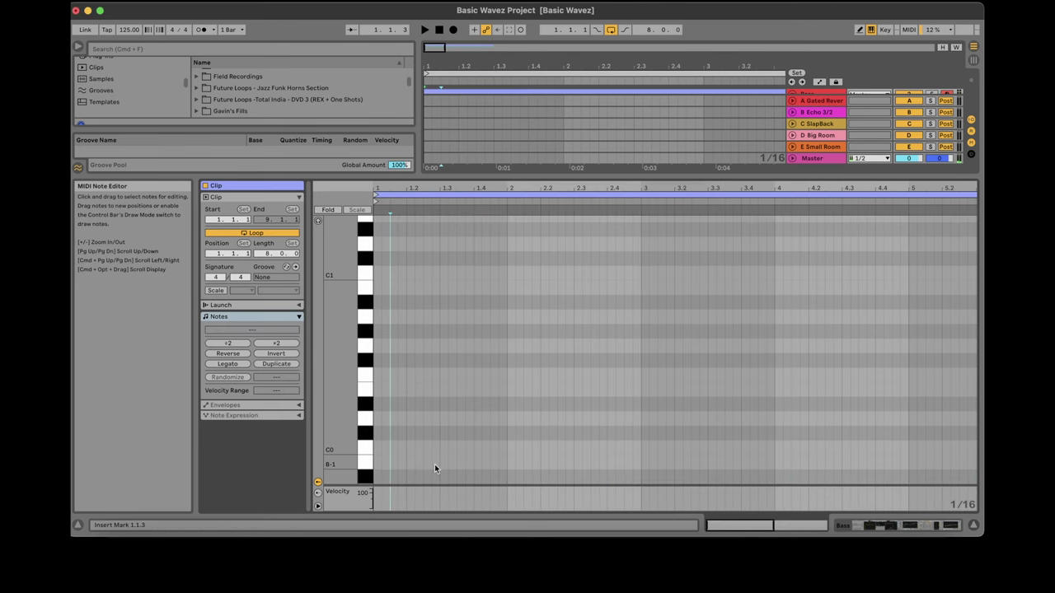
key("space")
Add A#-1 bass notes at 1.1.3, 1.2.2 and 1.2.4, lengthening the first two to an eighth note.
double_click(397, 476)
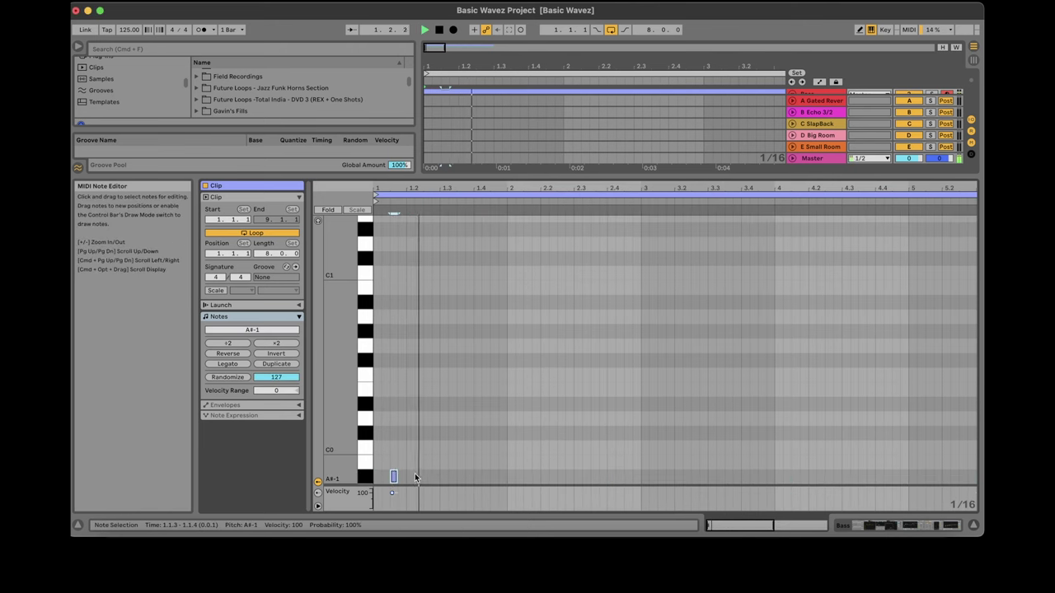
double_click(417, 475)
double_click(435, 475)
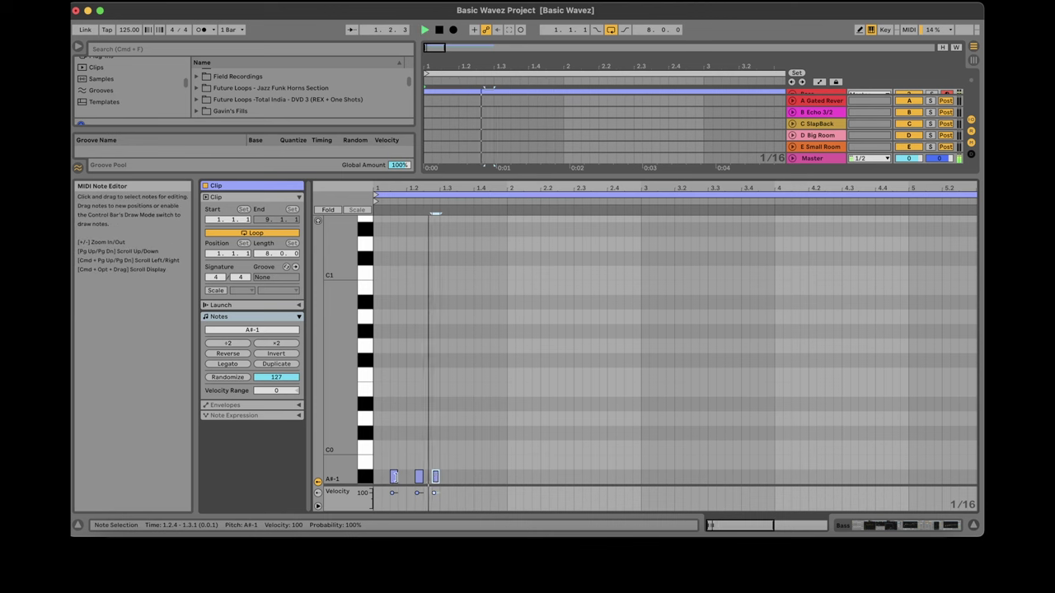
left_click_drag(397, 477, 429, 476)
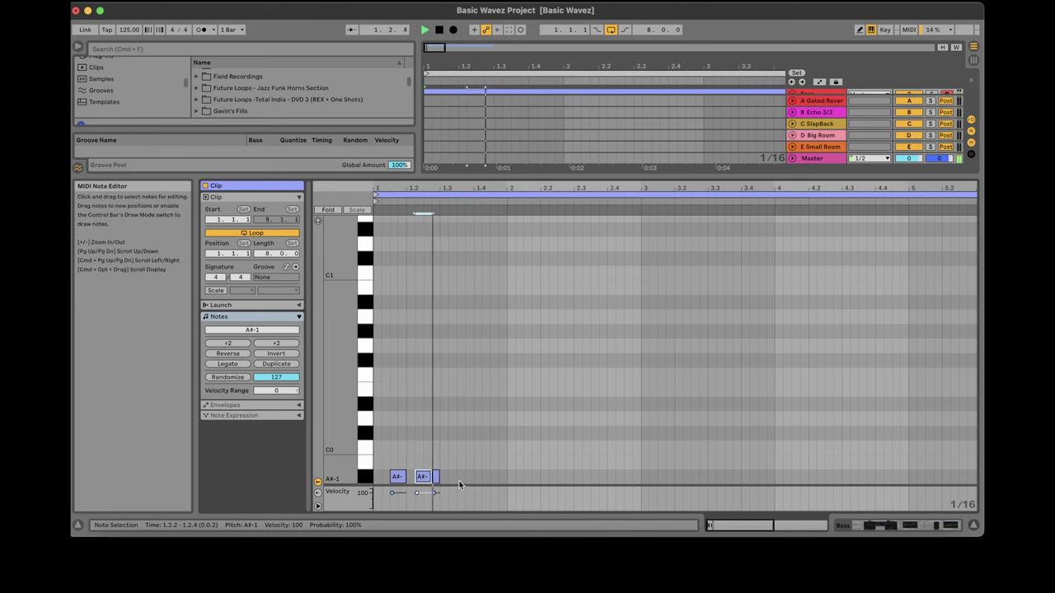
key("space")
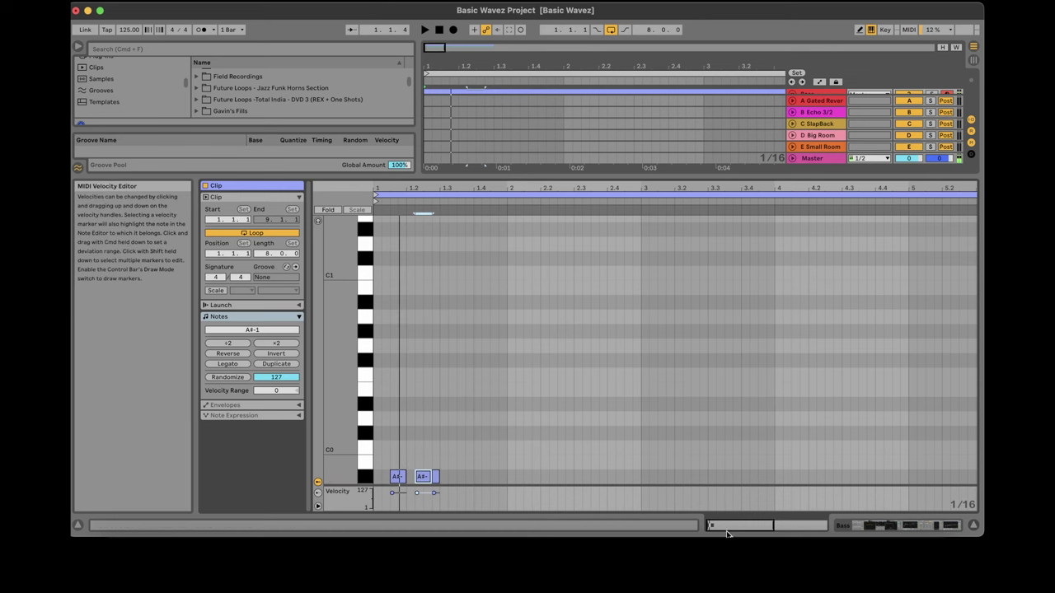
Add an eighth-note A#-1 at 1.3.3 and a sixteenth-note A#-1 at 1.4.3 in the Bass clip.
left_click_drag(731, 526, 722, 538)
key("space")
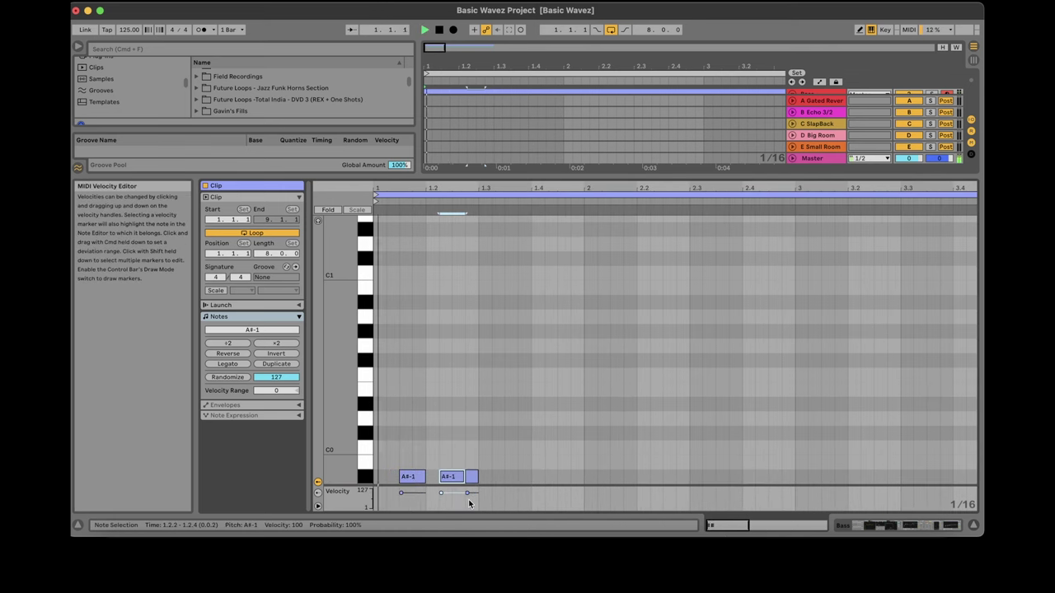
double_click(511, 477)
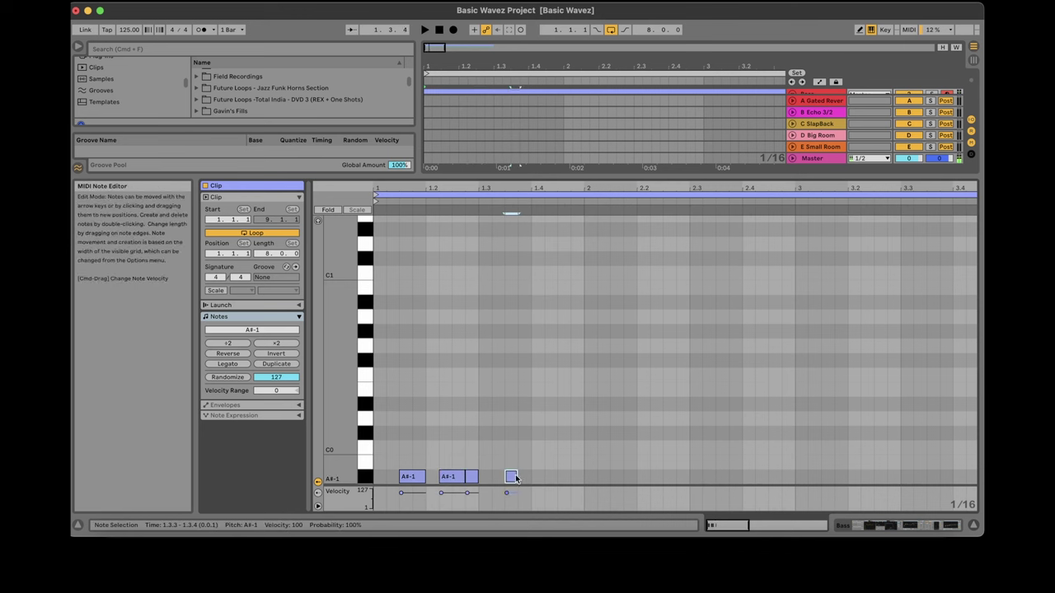
left_click_drag(517, 476, 583, 477)
double_click(564, 476)
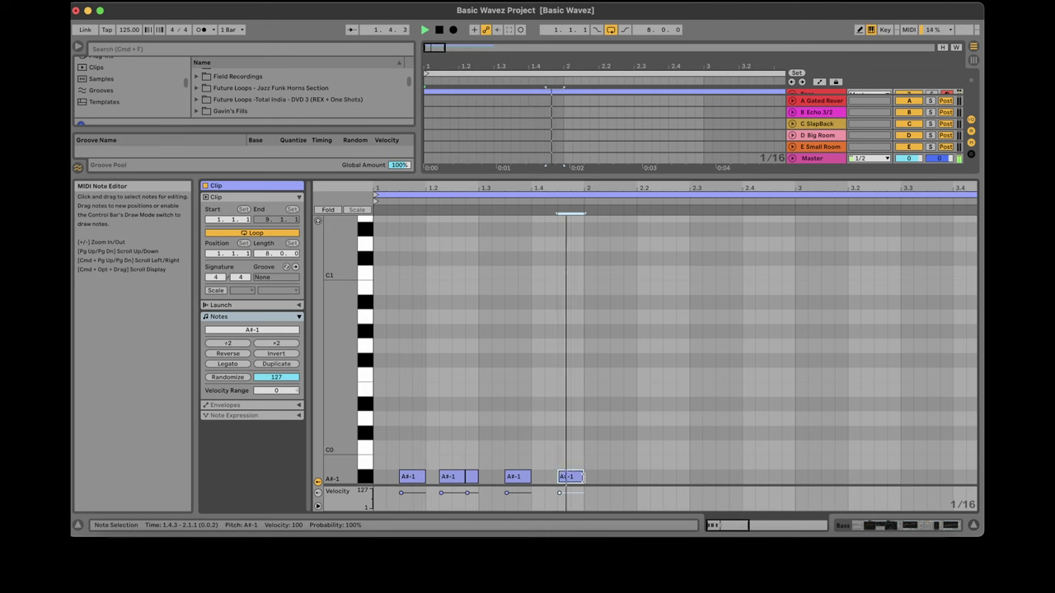
left_click_drag(582, 476, 567, 476)
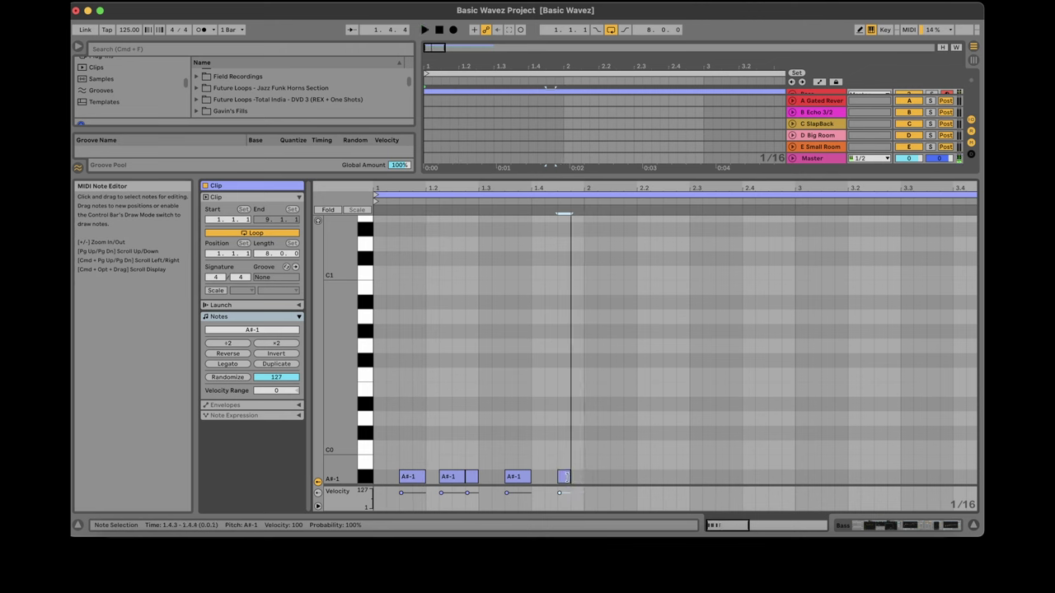
Duplicate the last sixteenth A#-1 note at 1.4.3, then copy the whole one-bar bass pattern into bars 2 and 3 during playback.
key("super+d")
key("space")
key("super+a")
key("super+d")
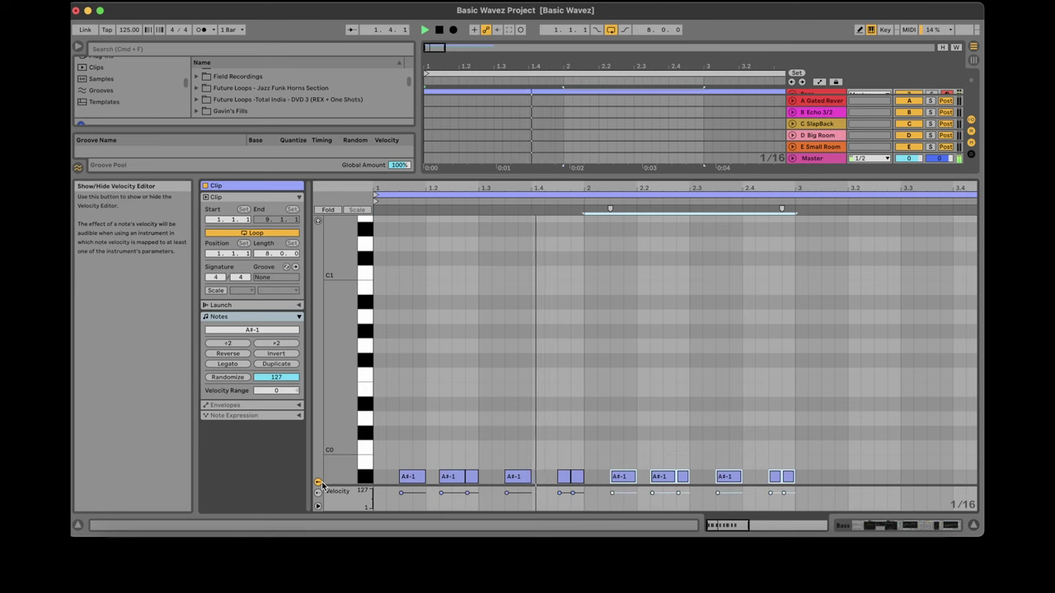
key("super+d")
Set the Q of the 29 Hz low-cut band in the Bass track's EQ Eight to 0.82.
left_click(897, 526)
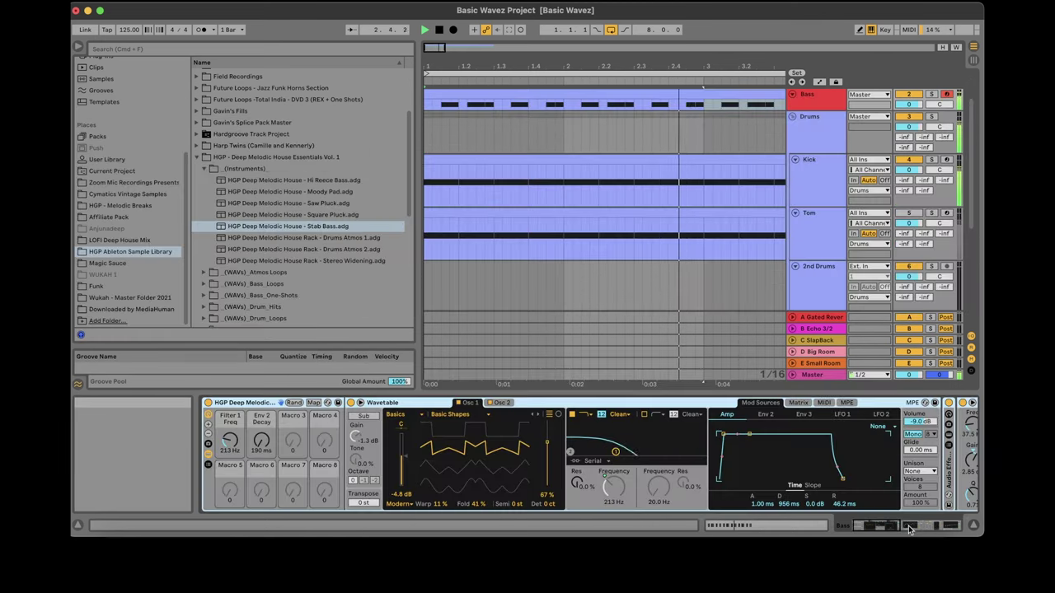
left_click(896, 528)
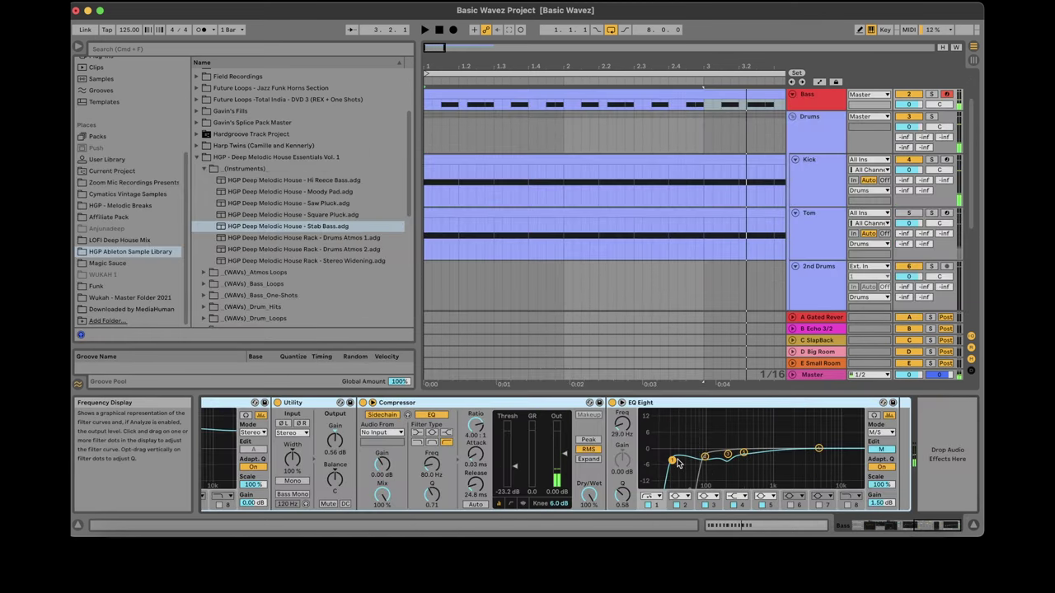
left_click(676, 460)
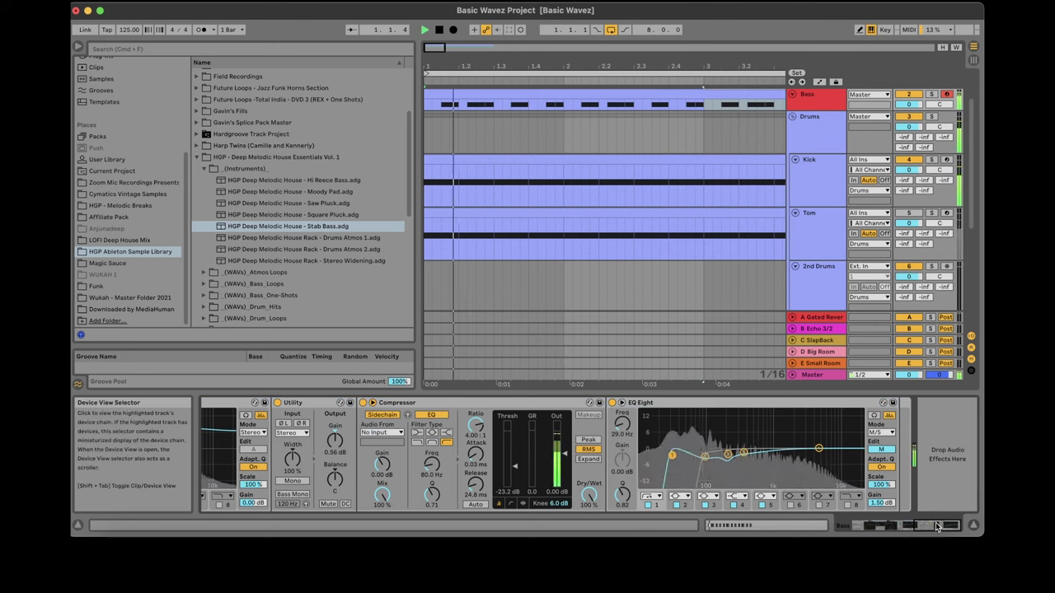
Lower the bass Wavetable's Env 2 peak to 53% and set the rack's Filter 1 Freq macro to 121 Hz.
left_click(718, 528)
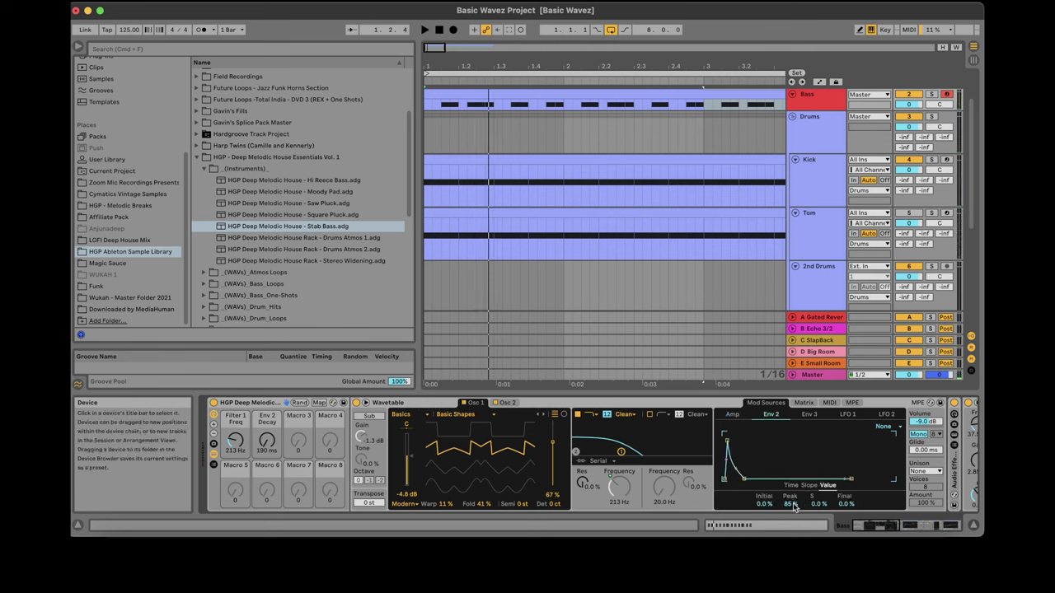
left_click_drag(793, 506, 793, 530)
key("space")
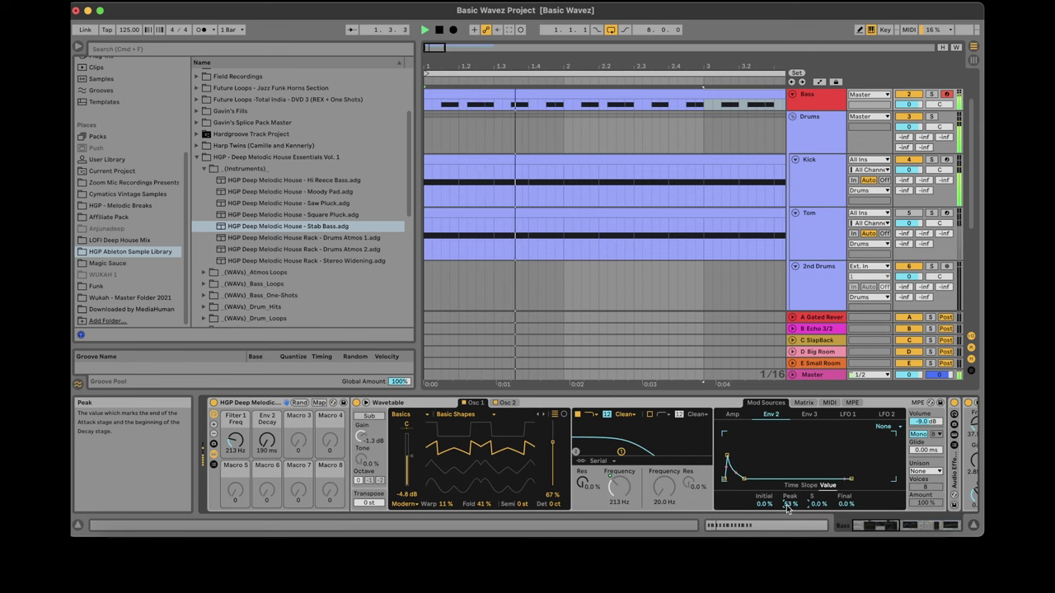
left_click_drag(234, 439, 235, 445)
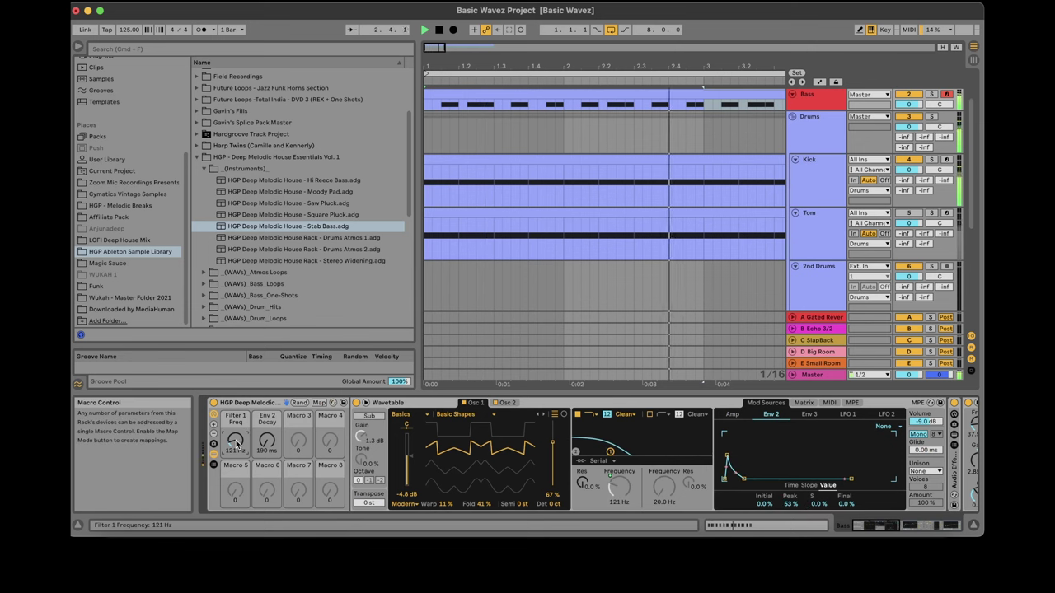
Narrow the browser to show more of the arrangement and duplicate the eight-bar Bass clip.
left_click_drag(418, 222, 214, 223)
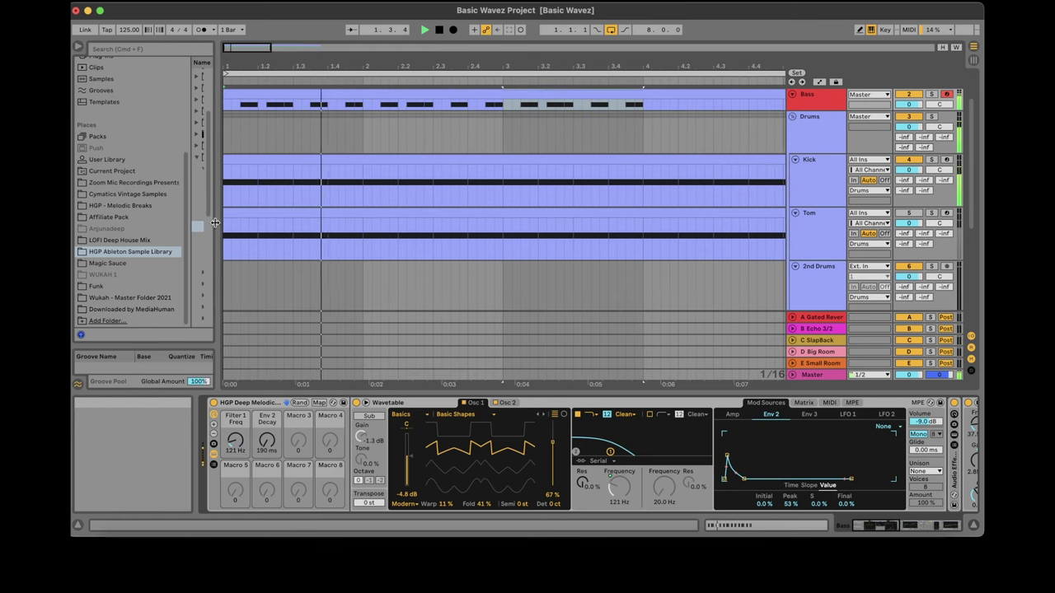
left_click_drag(256, 45, 255, 29)
left_click_drag(972, 157, 966, 123)
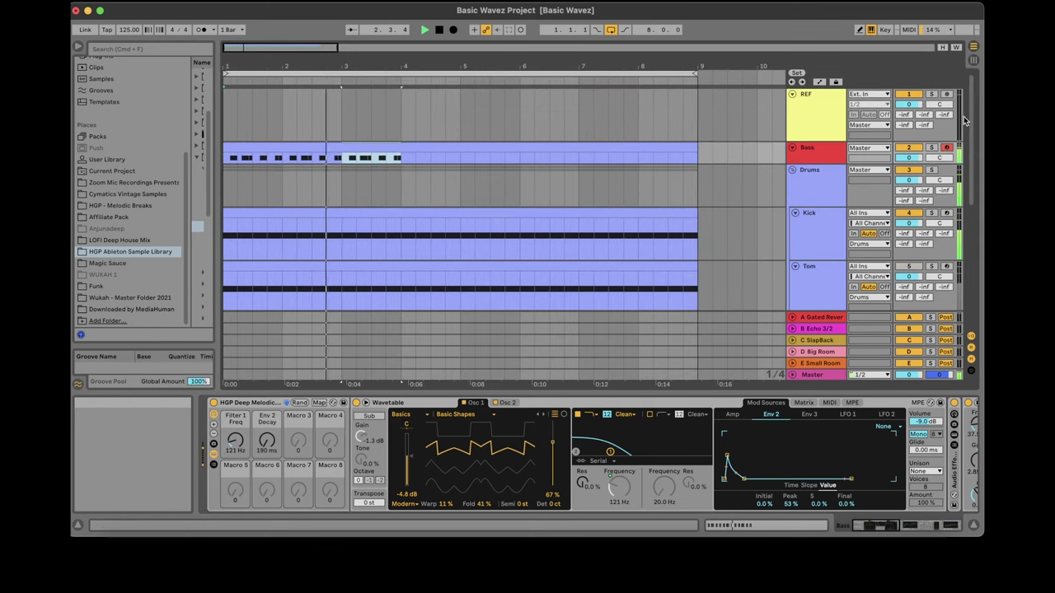
left_click(367, 146)
key("super+d")
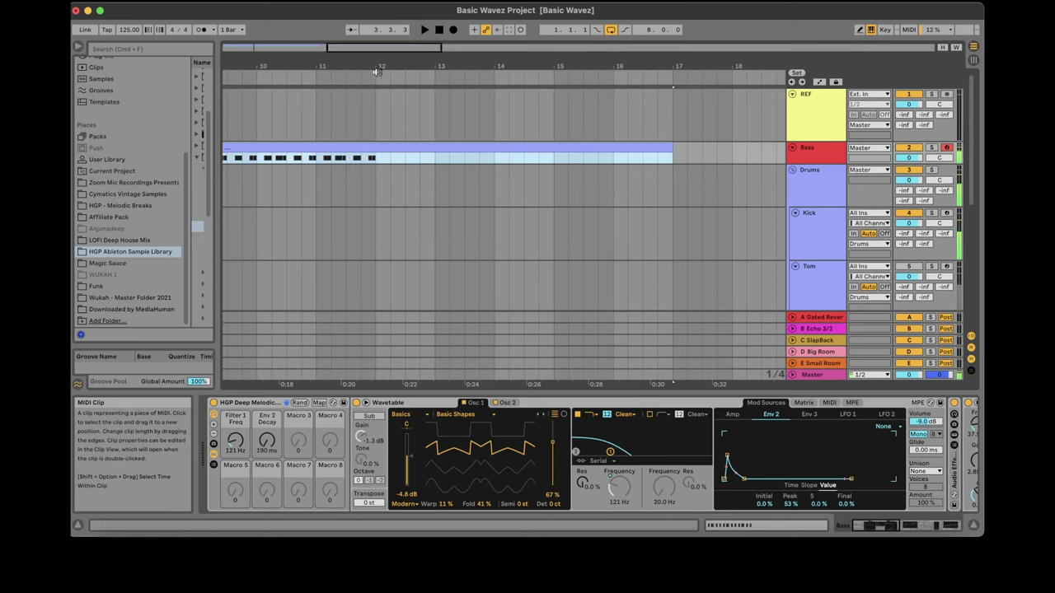
Duplicate bars 1 to 3 of the Bass track twice, play the result and consolidate bars 1 to 8 into one clip.
scroll(376, 72, "left", 8)
key("space")
left_click_drag(403, 158, 122, 161)
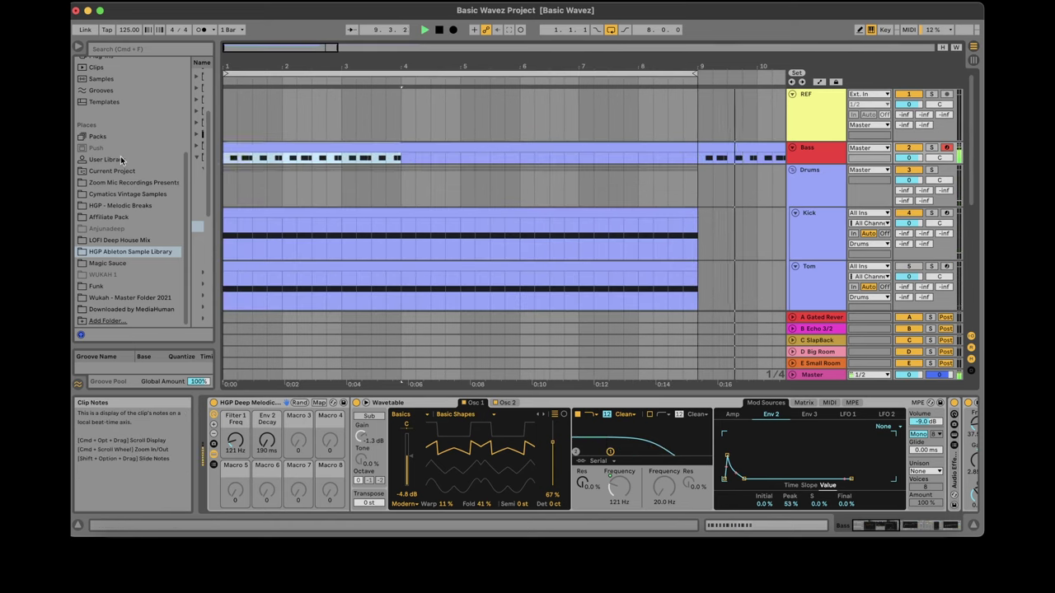
key("super+d")
key("super+d")
key("space")
key("space")
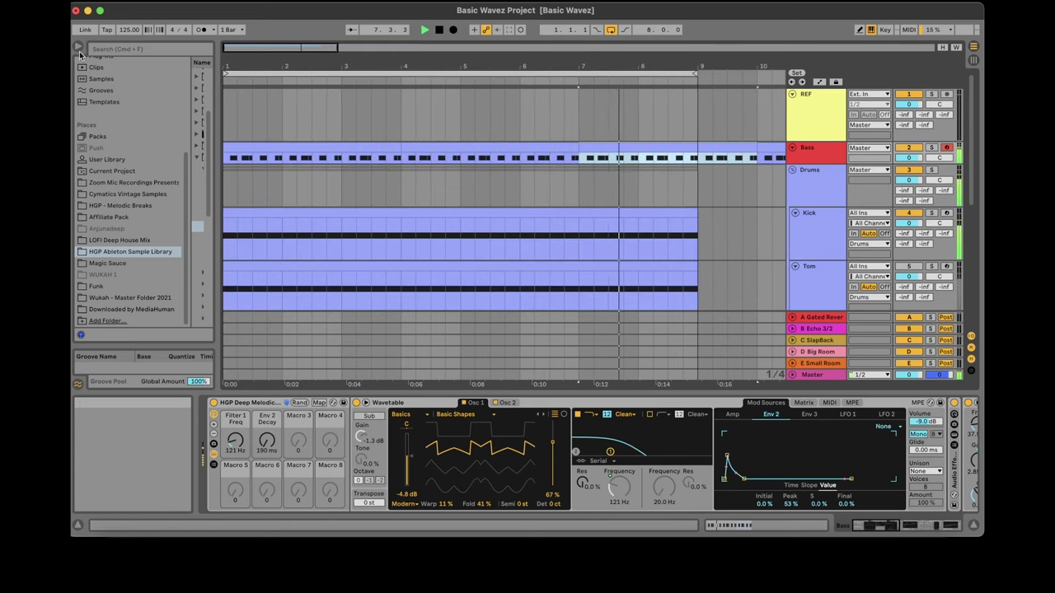
key("space")
key("space")
left_click_drag(694, 158, 123, 162)
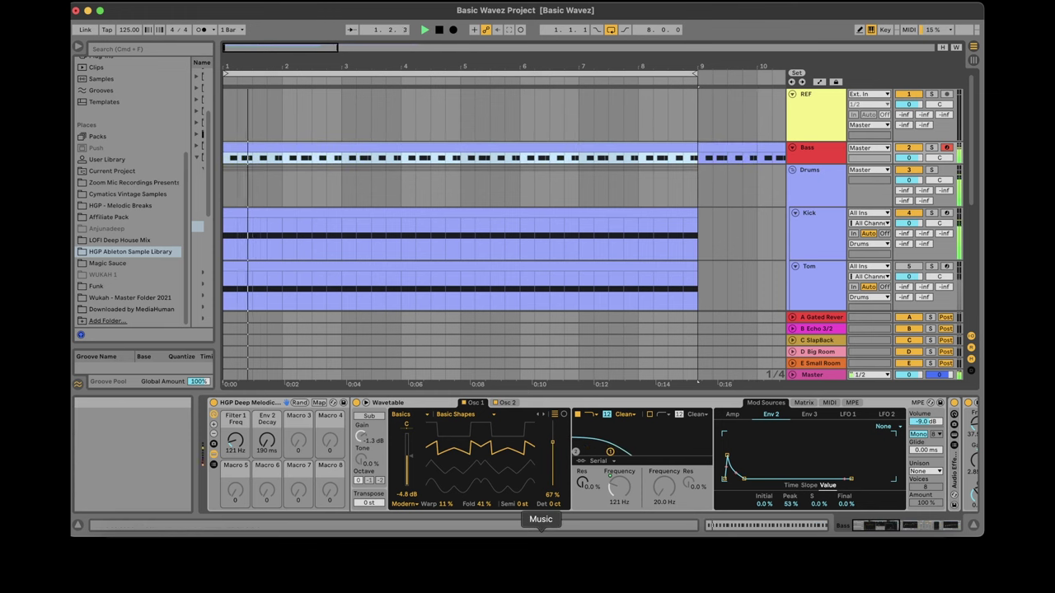
Search the audio effects for "eq", add EQ Eight after the Limiter on the Master track and play the loop.
left_click(549, 376)
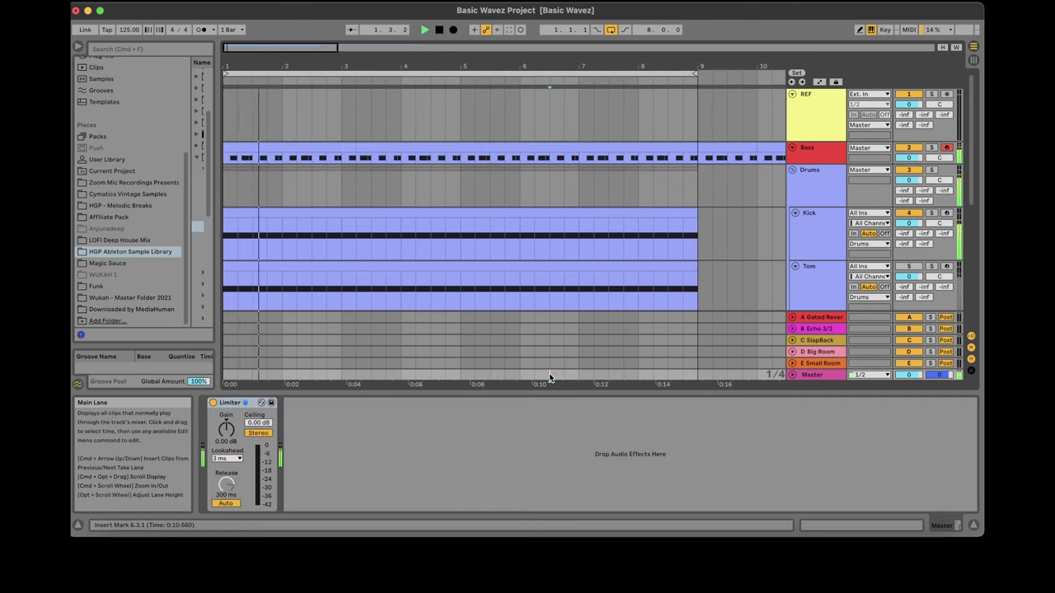
key("space")
left_click(130, 49)
type("eq")
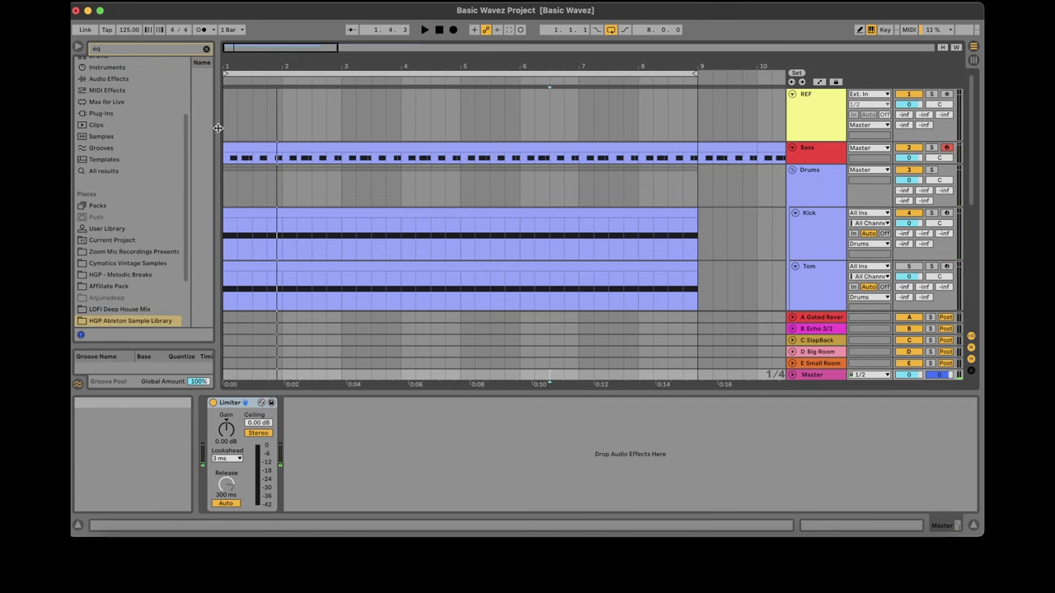
left_click_drag(217, 128, 381, 132)
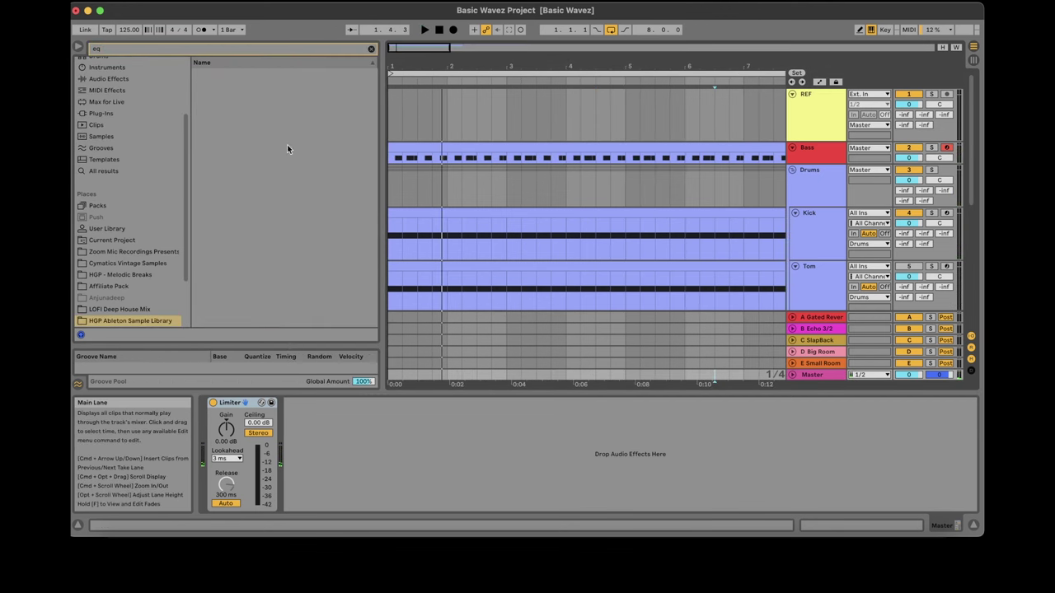
left_click_drag(186, 173, 183, 29)
left_click(117, 169)
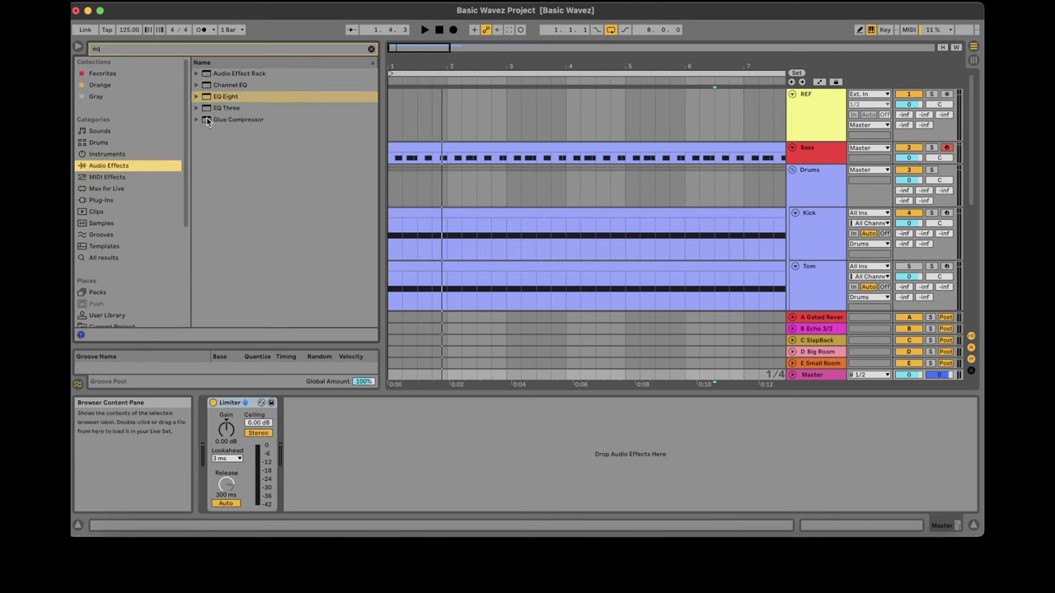
double_click(229, 97)
key("space")
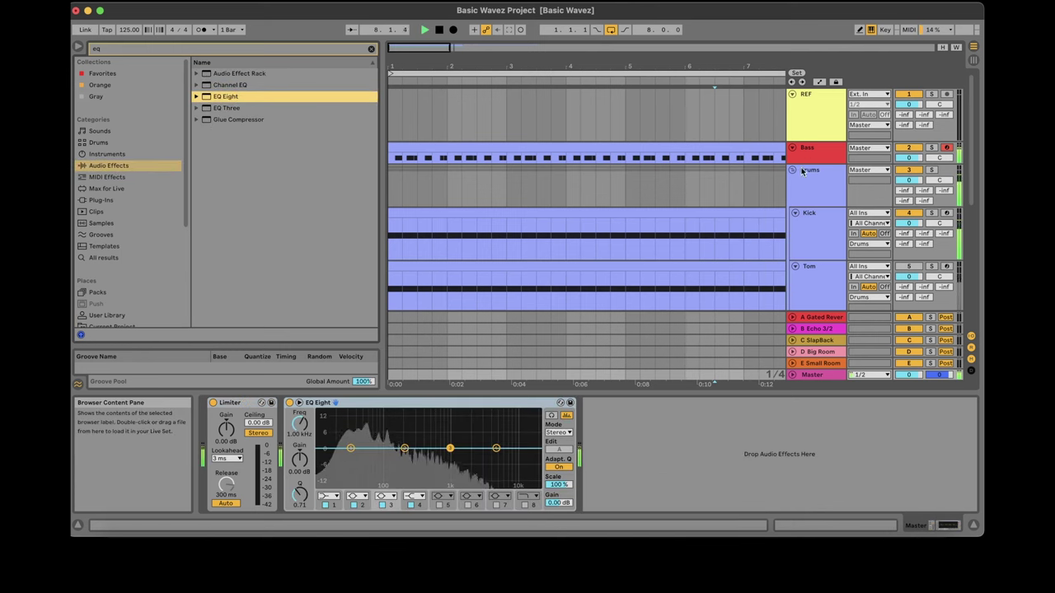
Set the bass Wavetable's volume to -10 dB and check the mix in the Master EQ Eight spectrum.
key("space")
left_click(826, 162)
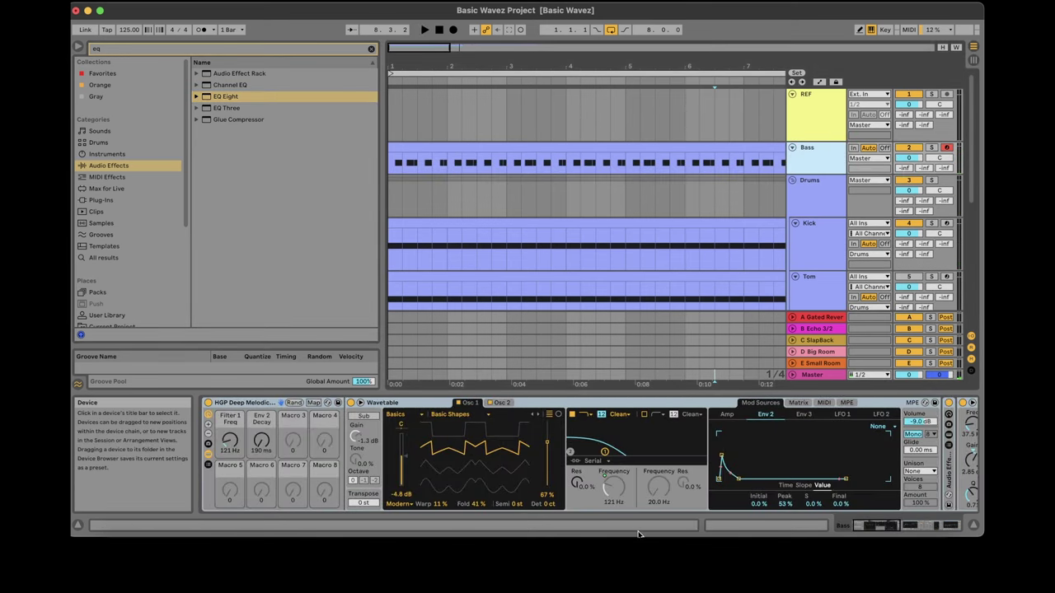
left_click(921, 422)
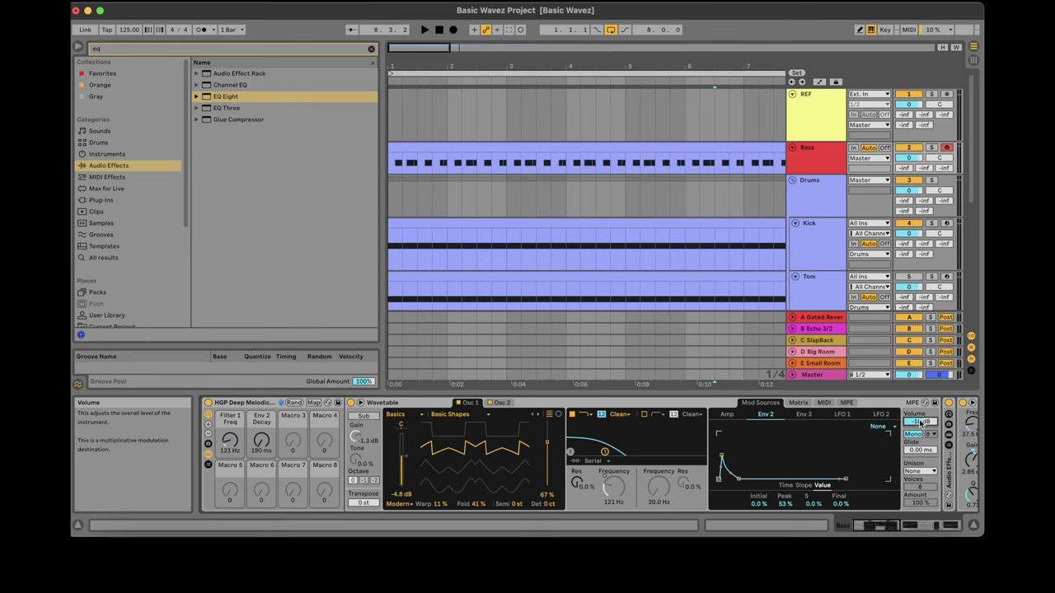
left_click(566, 375)
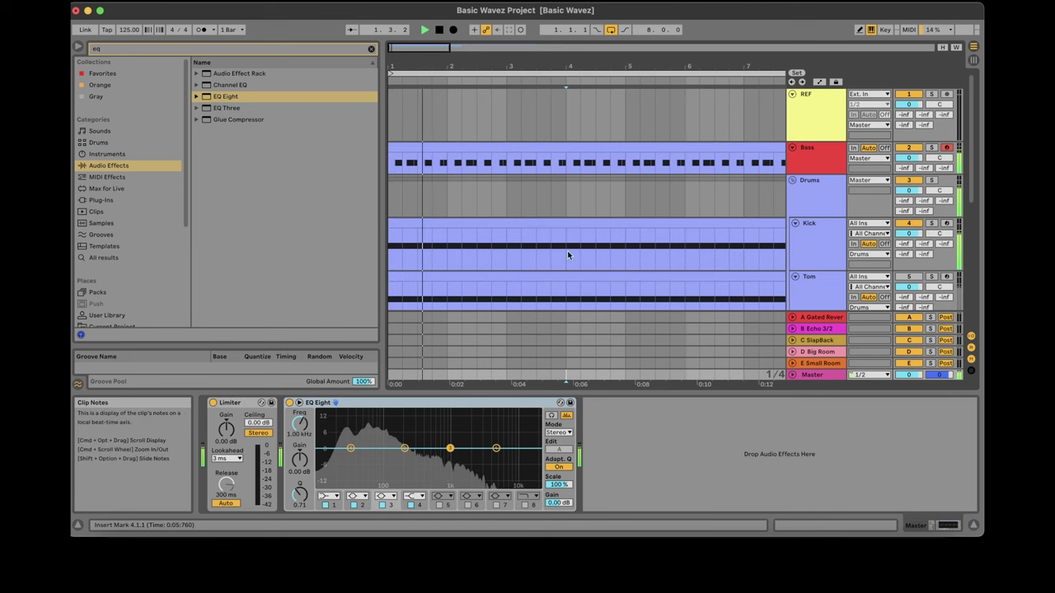
Rename the Bass track as Bass Pluck.
right_click(829, 149)
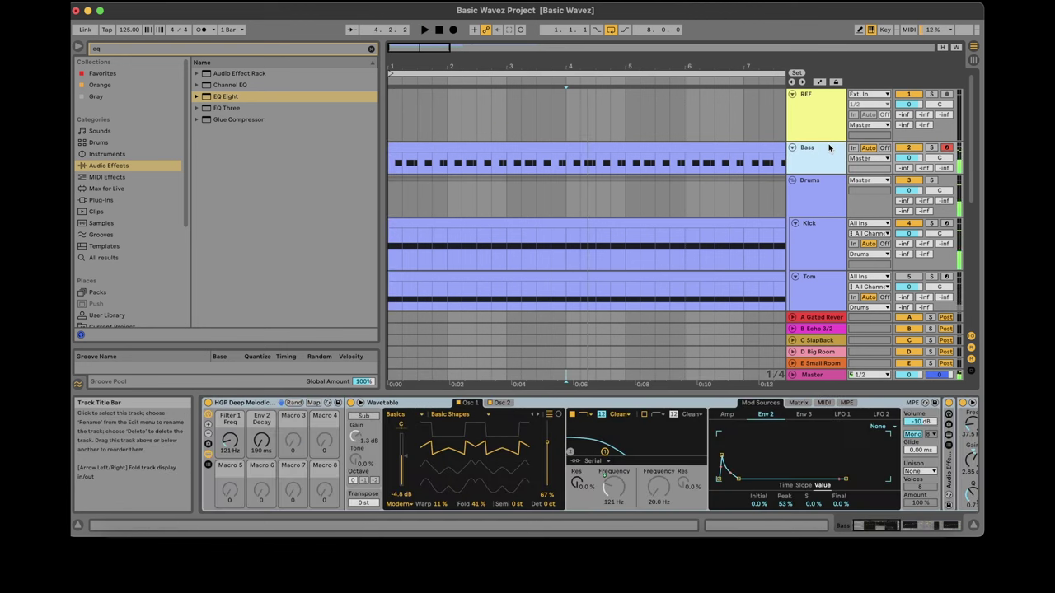
left_click(849, 193)
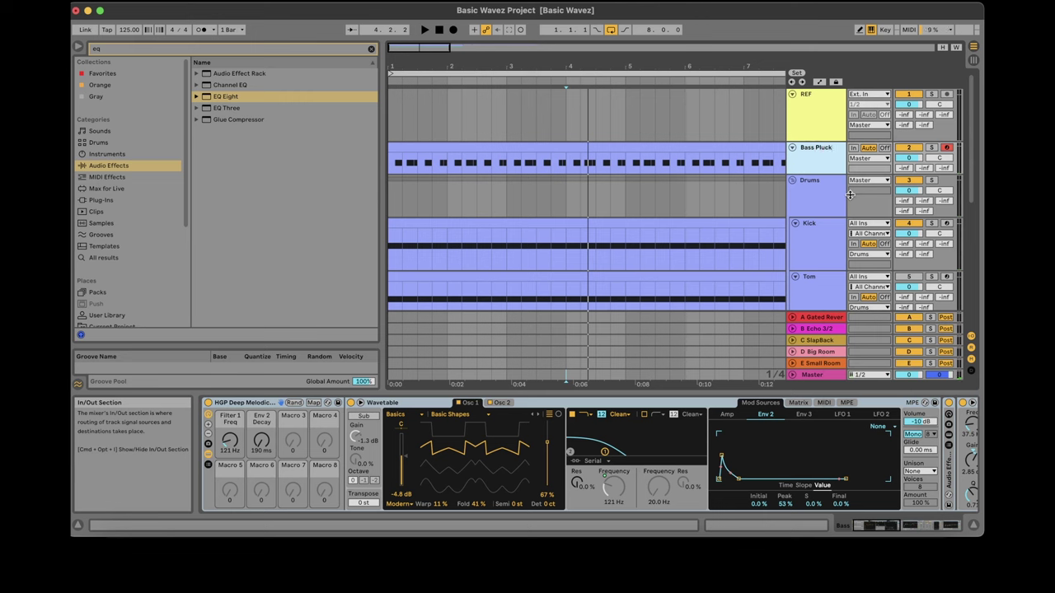
left_click(849, 193)
Duplicate the Bass Pluck track and rename the copy as Bass Reece.
left_click(814, 151)
key("super+d")
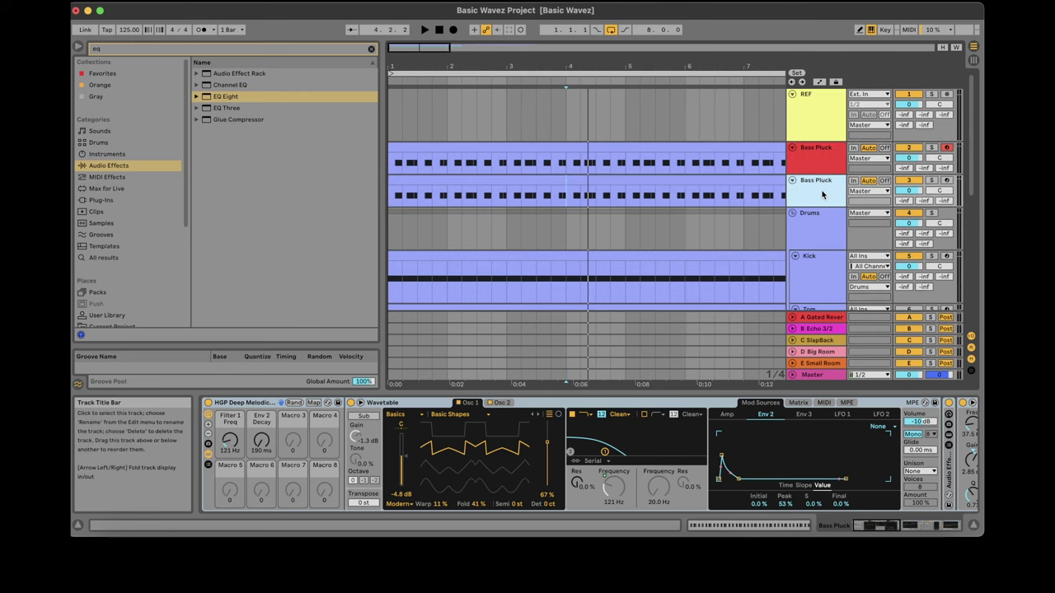
right_click(816, 183)
left_click(849, 235)
left_click(835, 184)
Replace the Bass Reece clip's short notes with a two-bar A#-1 note from 1.1.1, duplicated three times to fill eight bars.
left_click(720, 179)
double_click(478, 195)
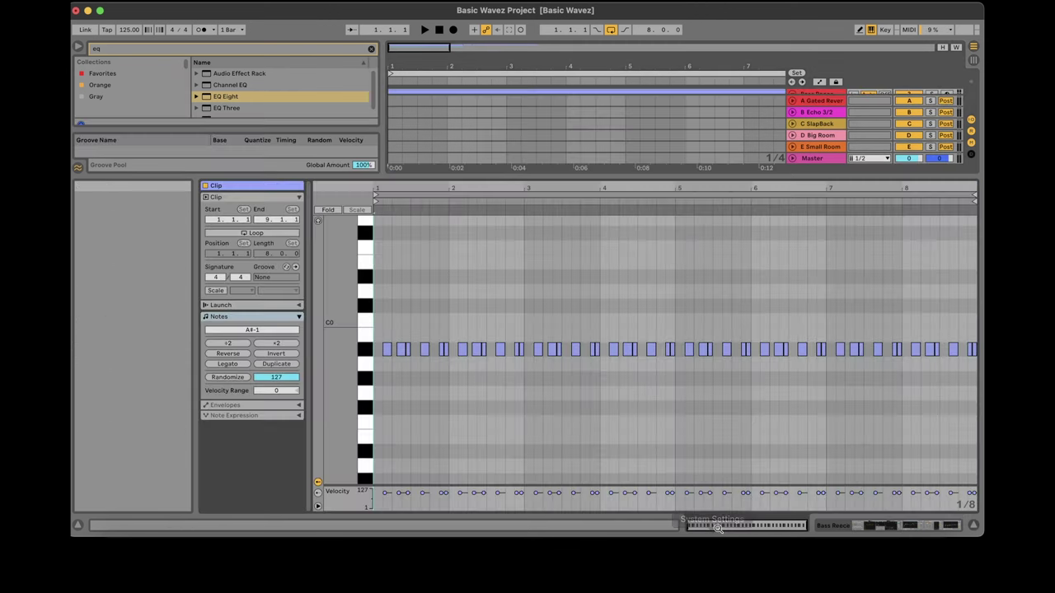
left_click_drag(387, 351, 516, 356)
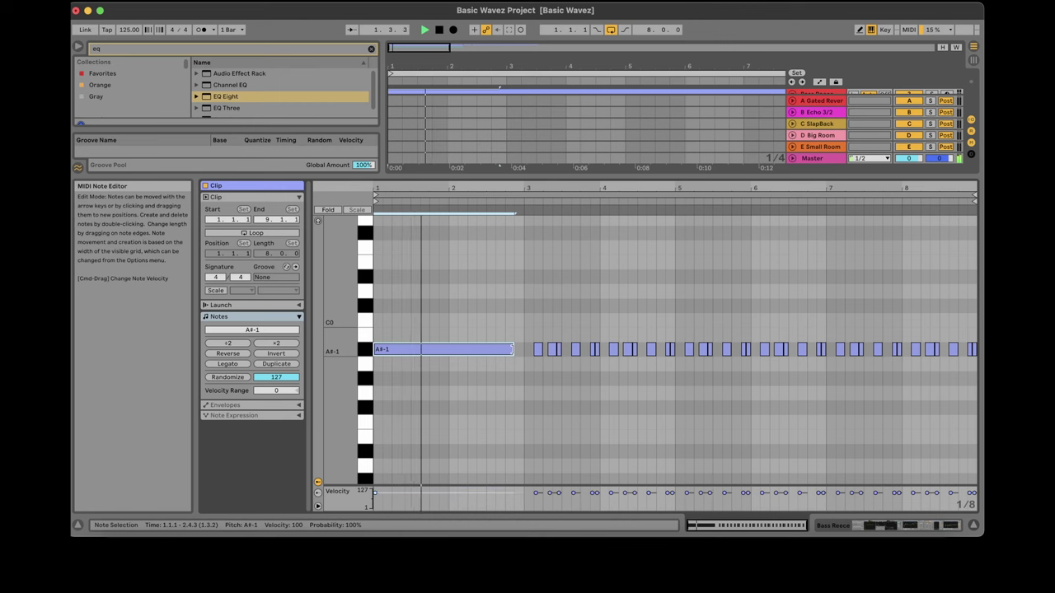
left_click_drag(513, 350, 522, 350)
key("super+d")
key("super+d")
key("super+d")
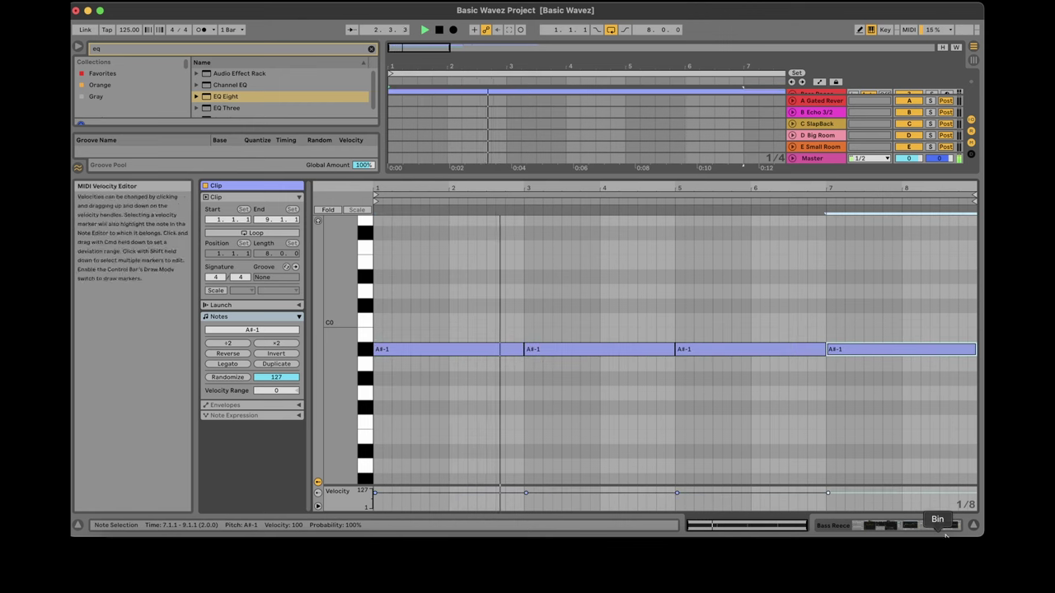
Delete the stab bass instrument rack from the Bass Reece track.
left_click(945, 533)
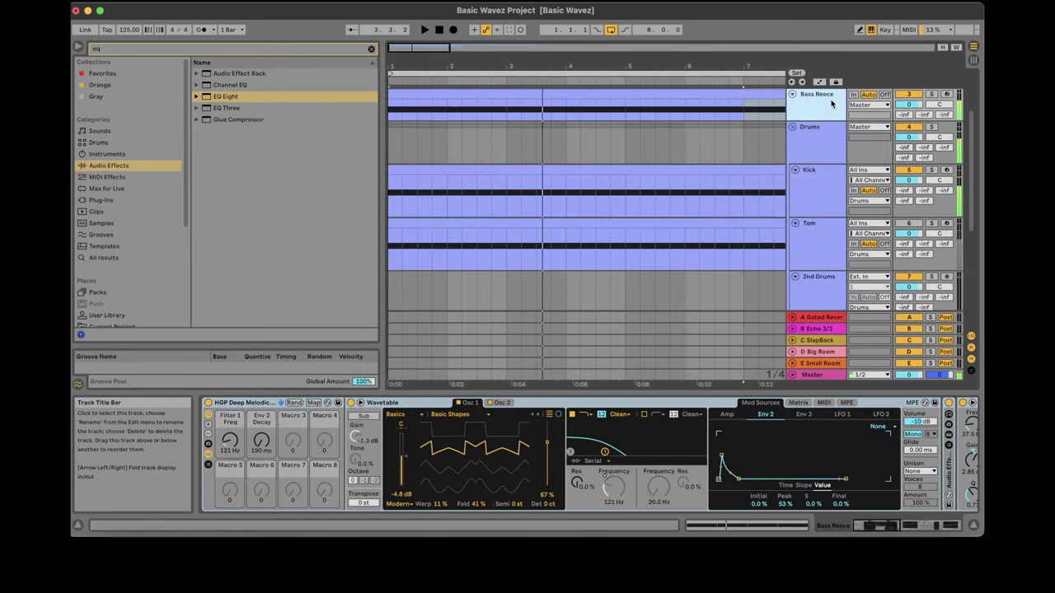
left_click(249, 403)
key("BackSpace")
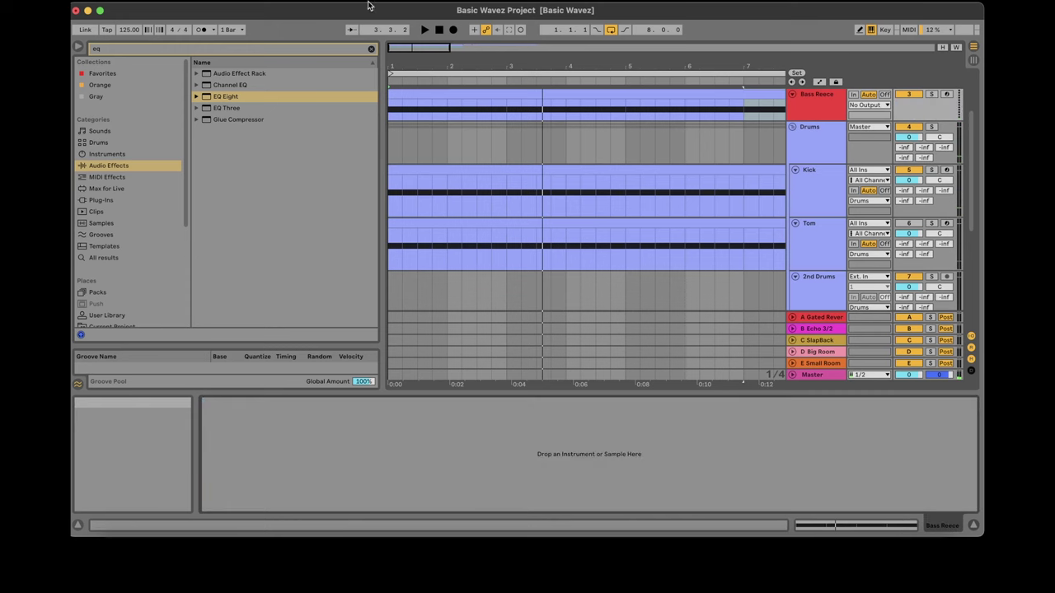
Load HGP Deep Melodic House - Hi Reece Bass.adg from the HGP Ableton Sample Library onto Bass Reece and close its Pro-Q 3 window.
left_click(370, 49)
left_click(107, 154)
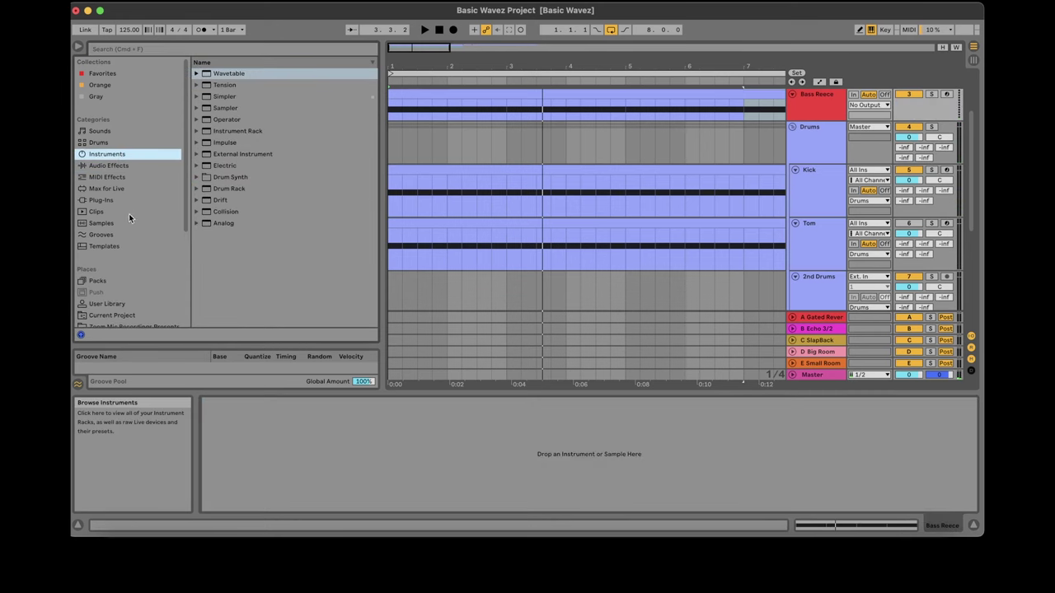
scroll(151, 248, "down", 5)
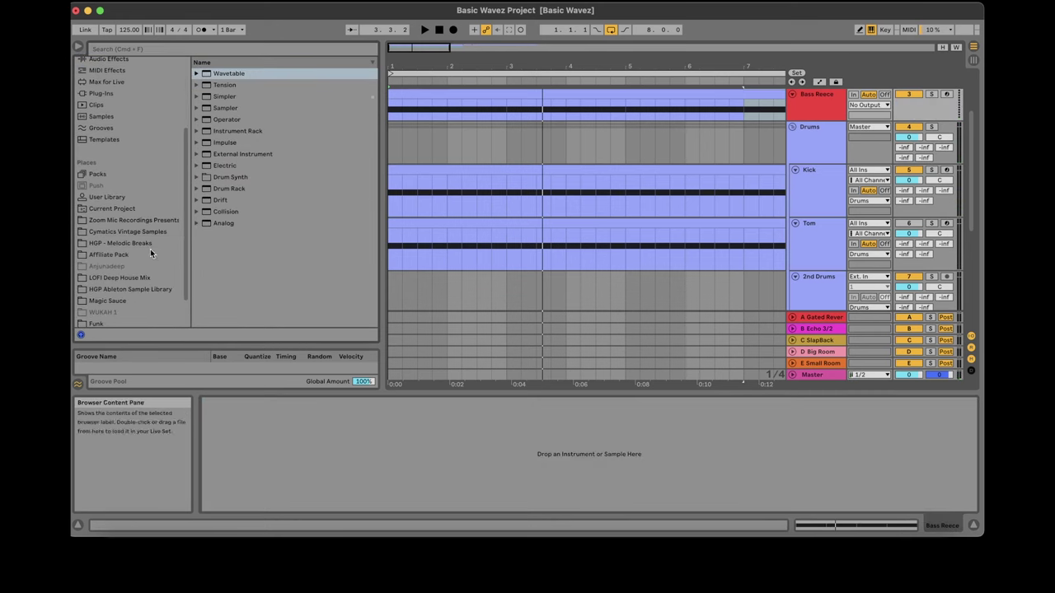
left_click(147, 289)
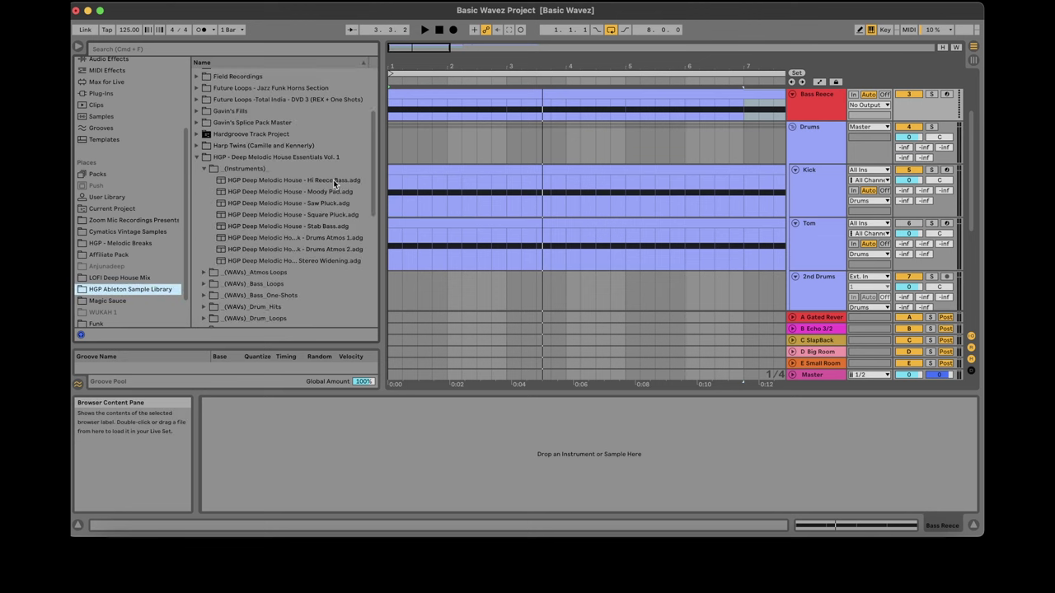
double_click(334, 183)
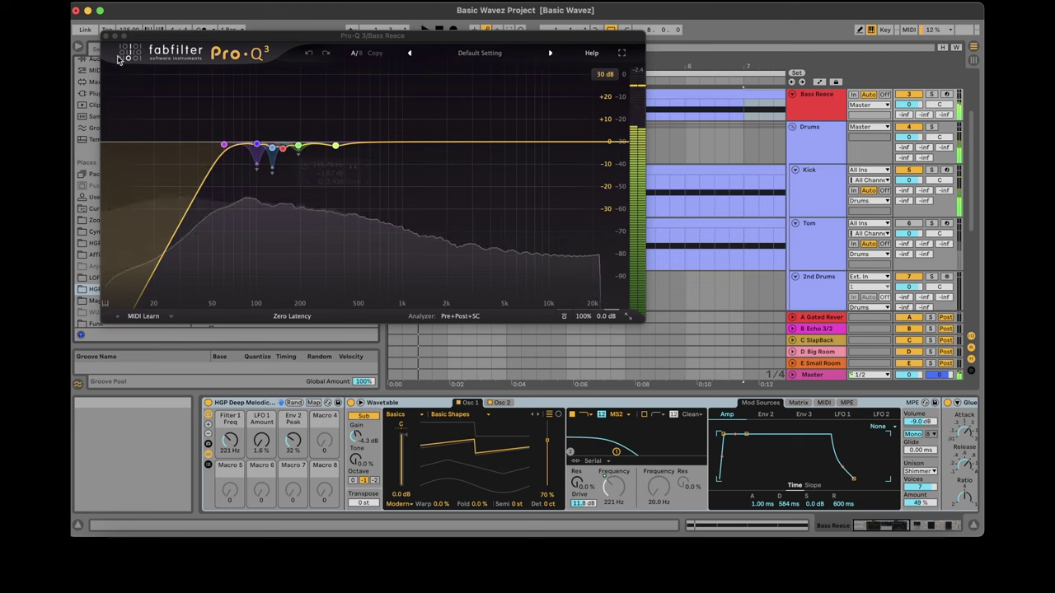
left_click(107, 37)
Play the loop with the Bass Reece track soloed and bring the end of its device chain into view.
key("space")
left_click(568, 95)
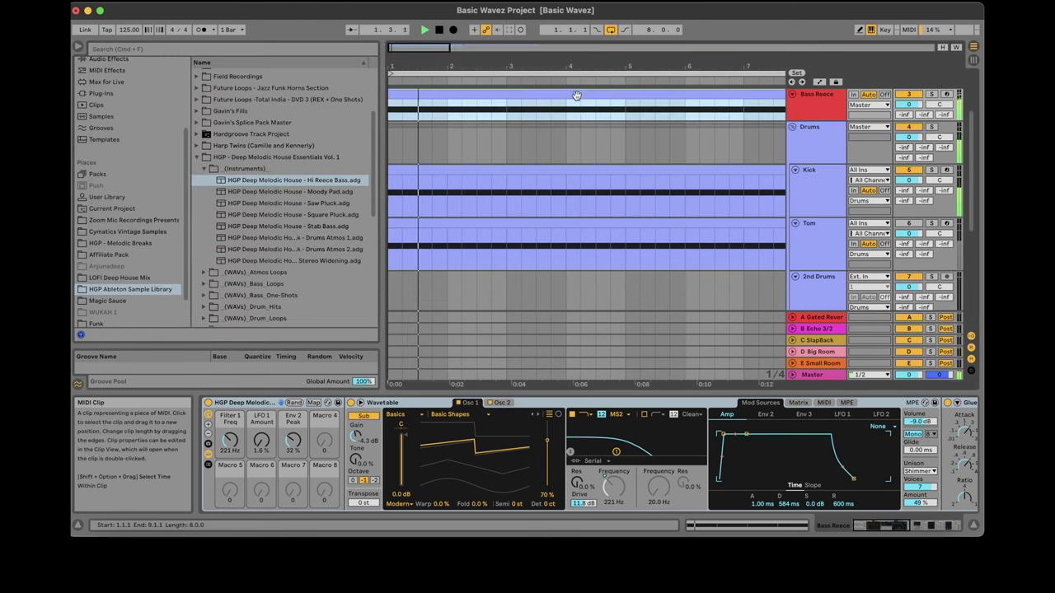
left_click(932, 94)
left_click_drag(884, 526, 978, 531)
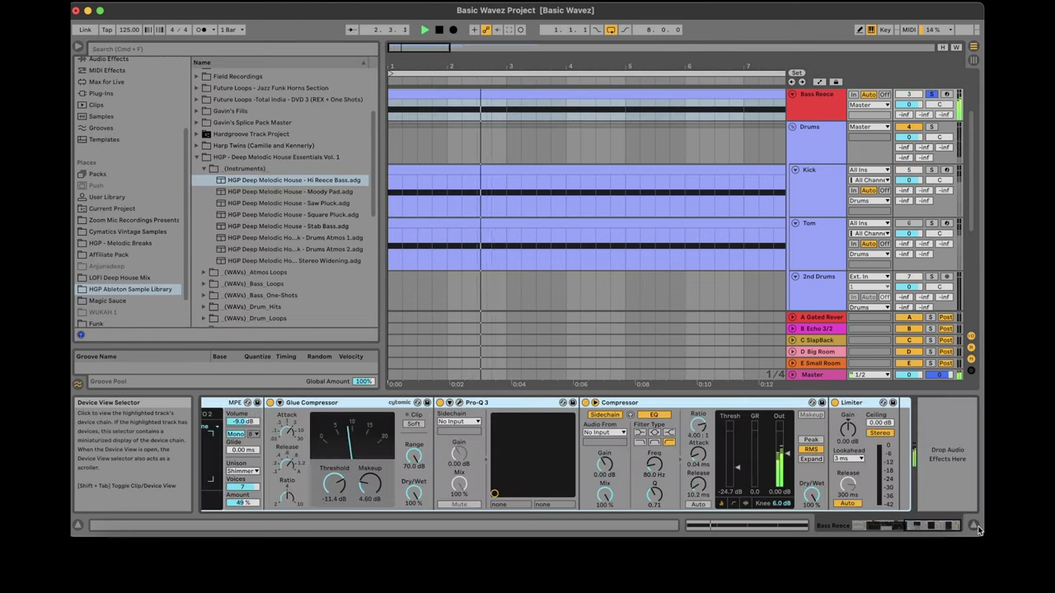
Add EQ Eight at the end of the Bass Reece device chain and play the soloed track.
key("space")
key("super+f")
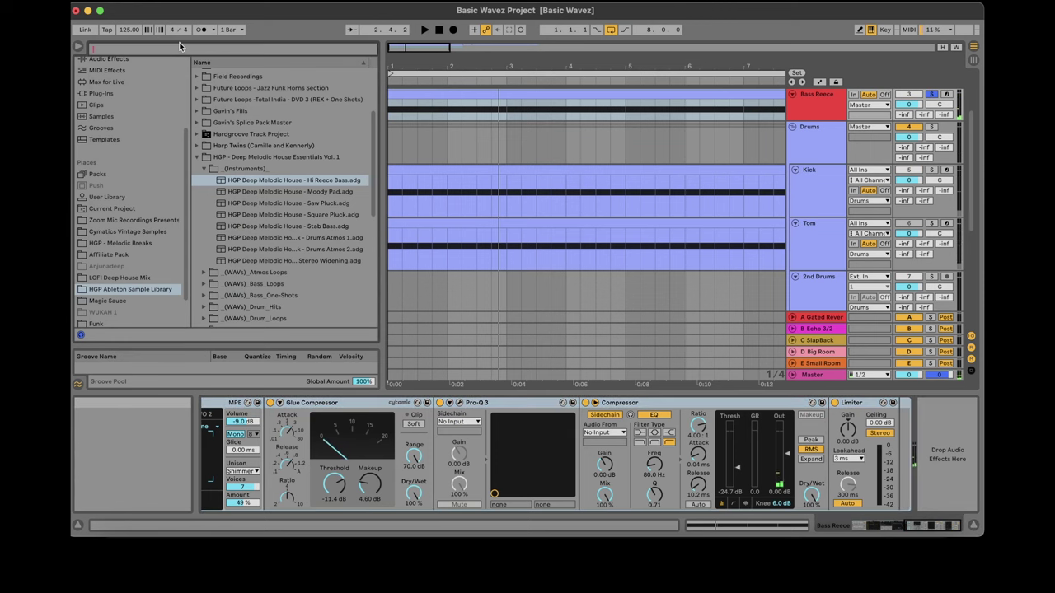
type("eq")
scroll(124, 165, "up", 4)
left_click(123, 165)
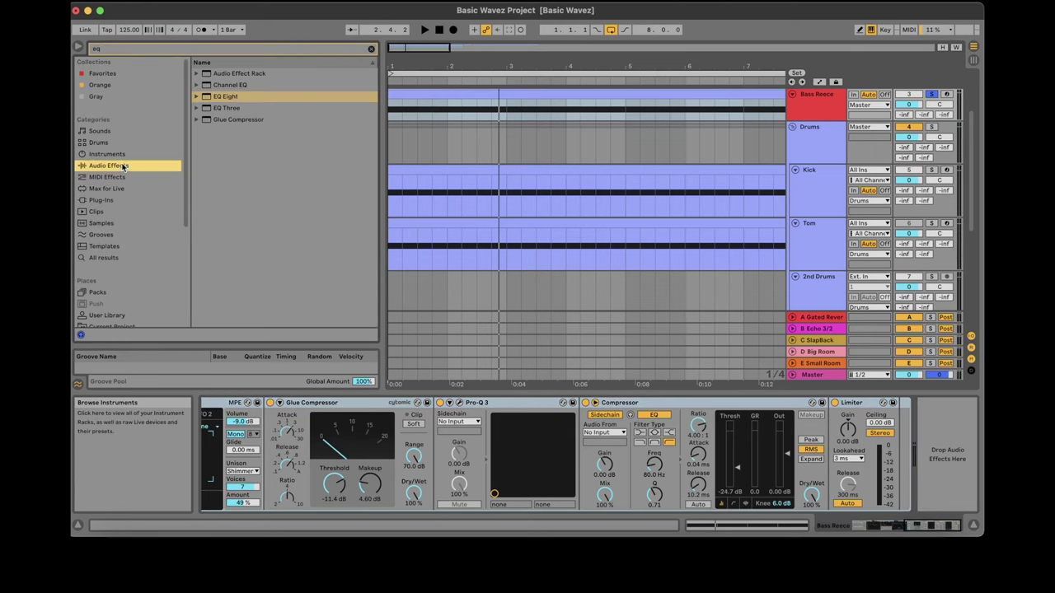
double_click(234, 96)
key("space")
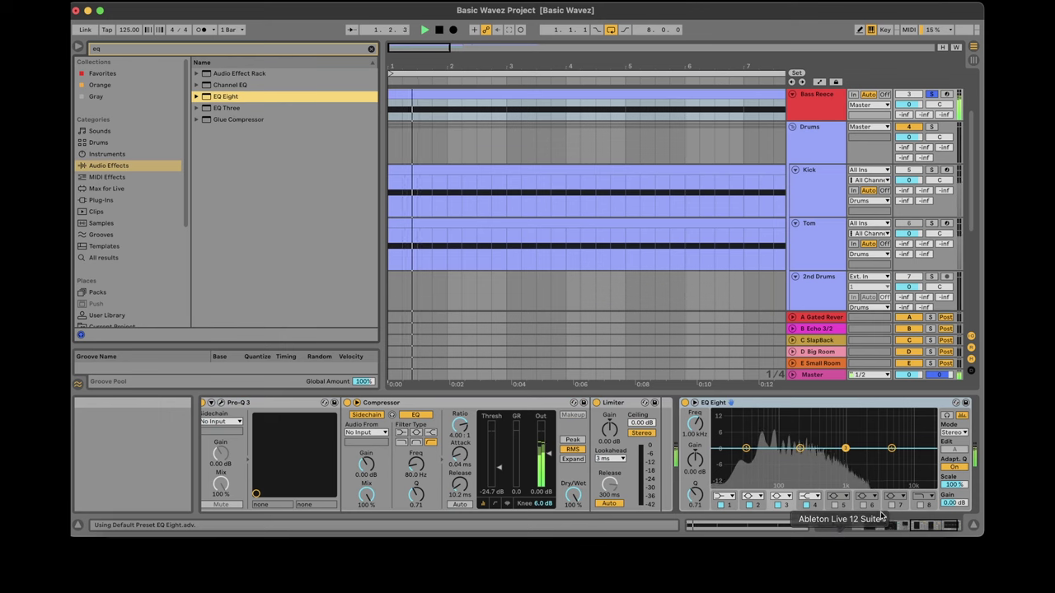
Transpose all notes in the Bass Reece clip up one octave and check the result in EQ Eight's spectrum during playback.
left_click_drag(917, 519, 748, 517)
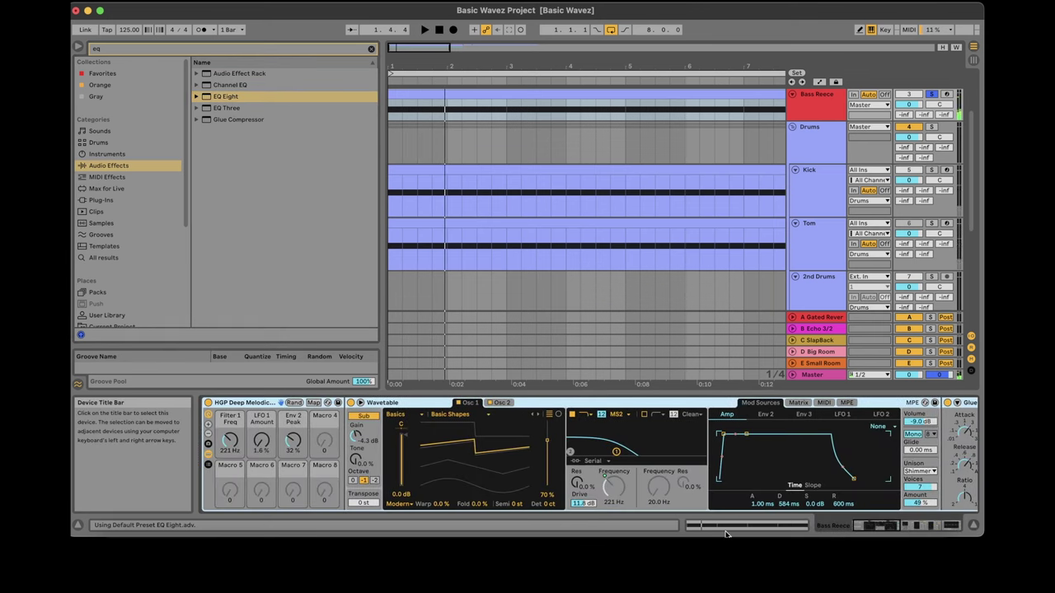
left_click(740, 525)
key("super+a")
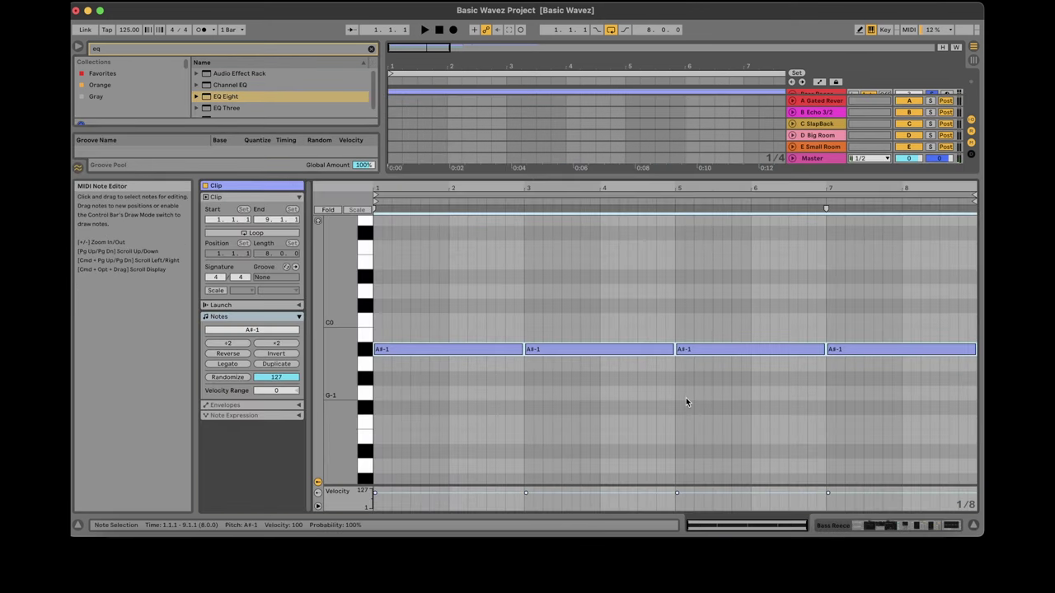
key("shift+Up")
key("space")
left_click_drag(879, 525, 982, 528)
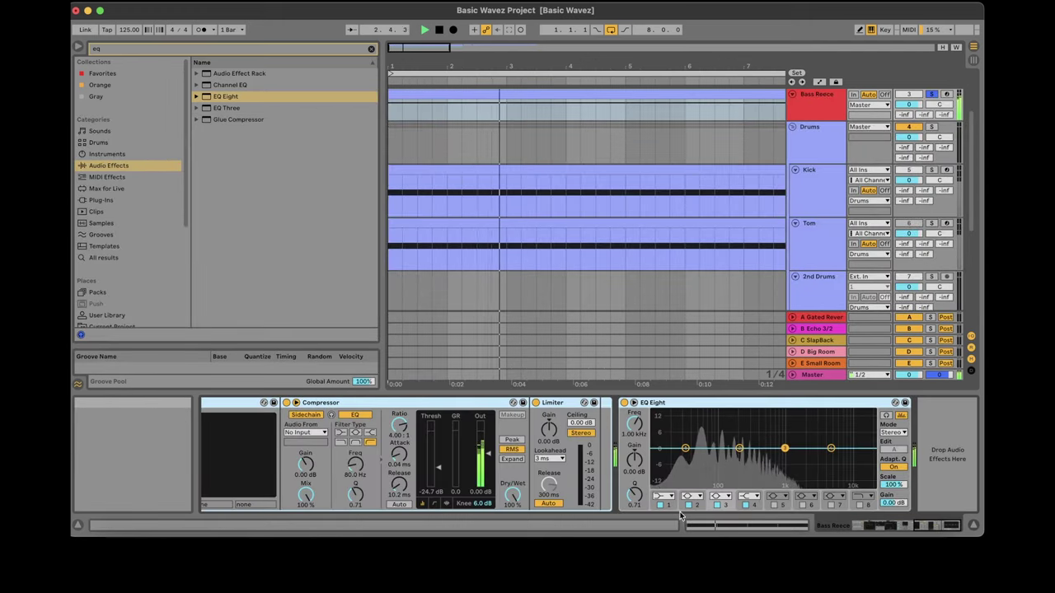
left_click(924, 528)
left_click_drag(924, 529, 938, 528)
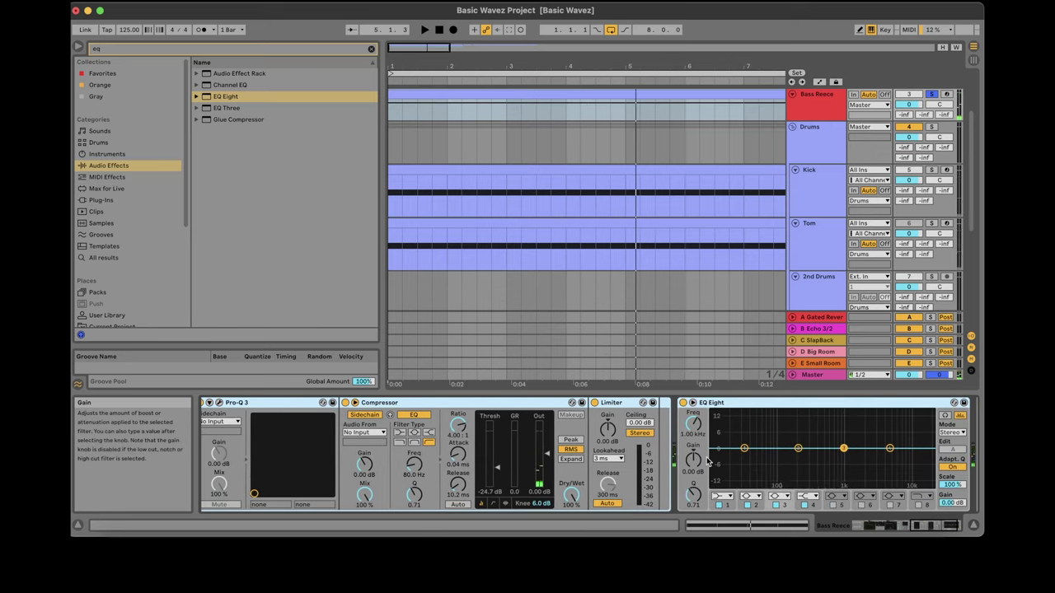
key("space")
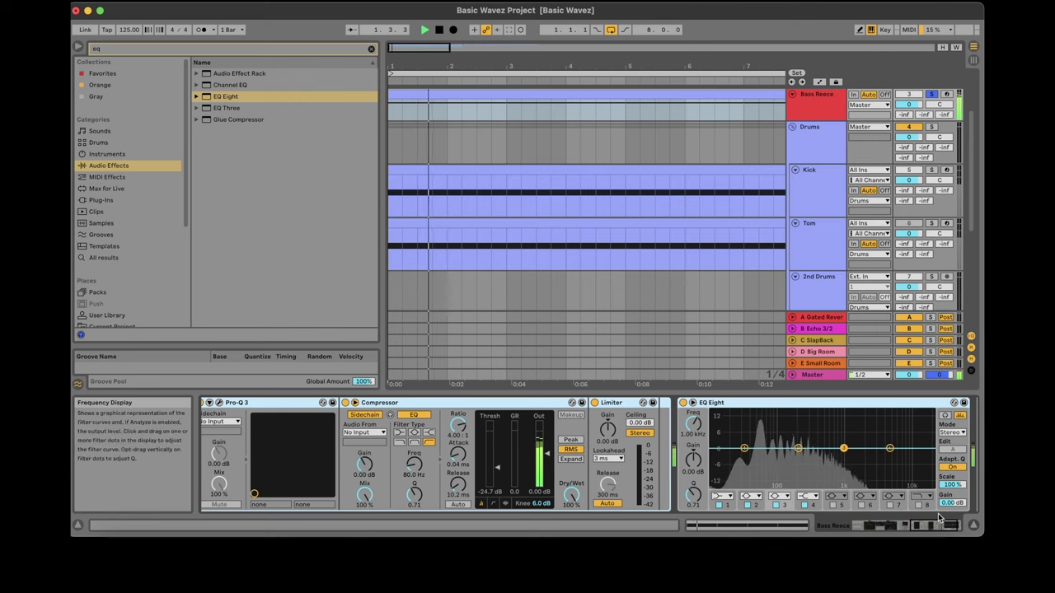
On Bass Reece, set Wavetable's filter drive to 4.69 dB and volume to -12 dB, and Glue Compressor's threshold to -12.7 dB.
left_click(882, 529)
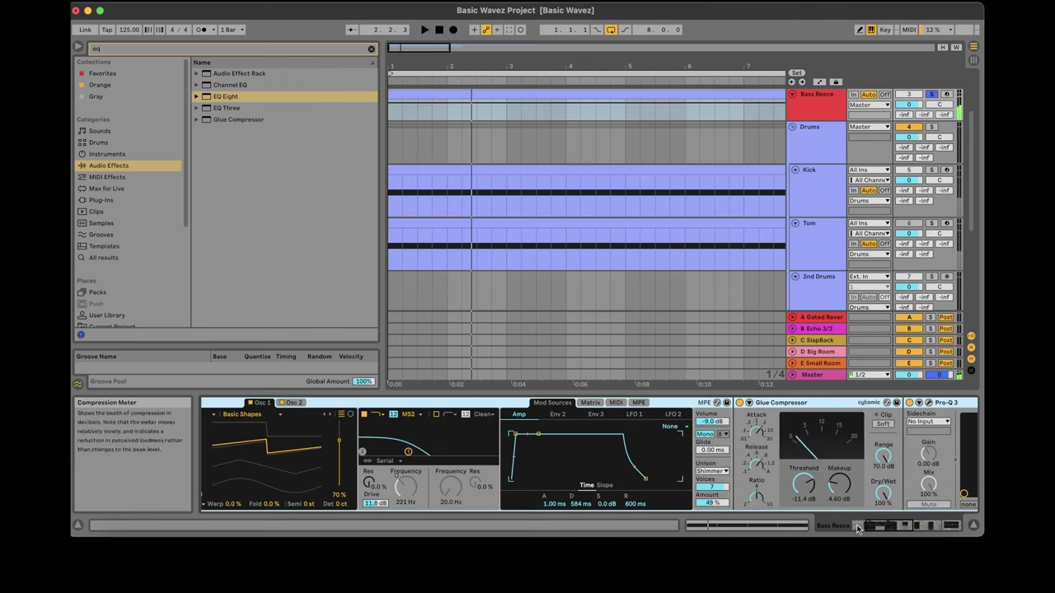
left_click_drag(371, 506, 371, 528)
key("space")
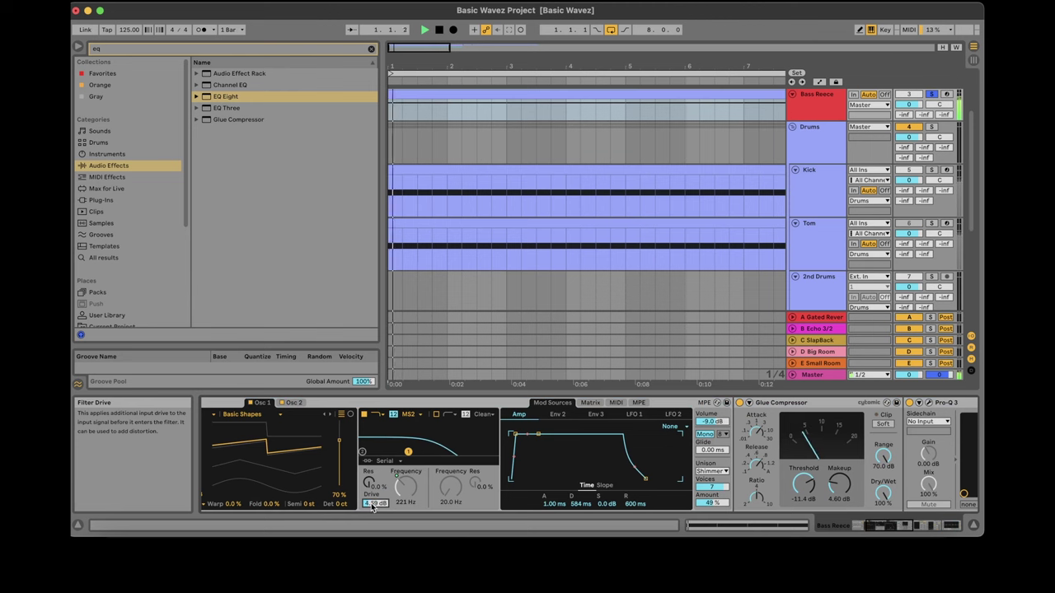
scroll(372, 507, "up", 1)
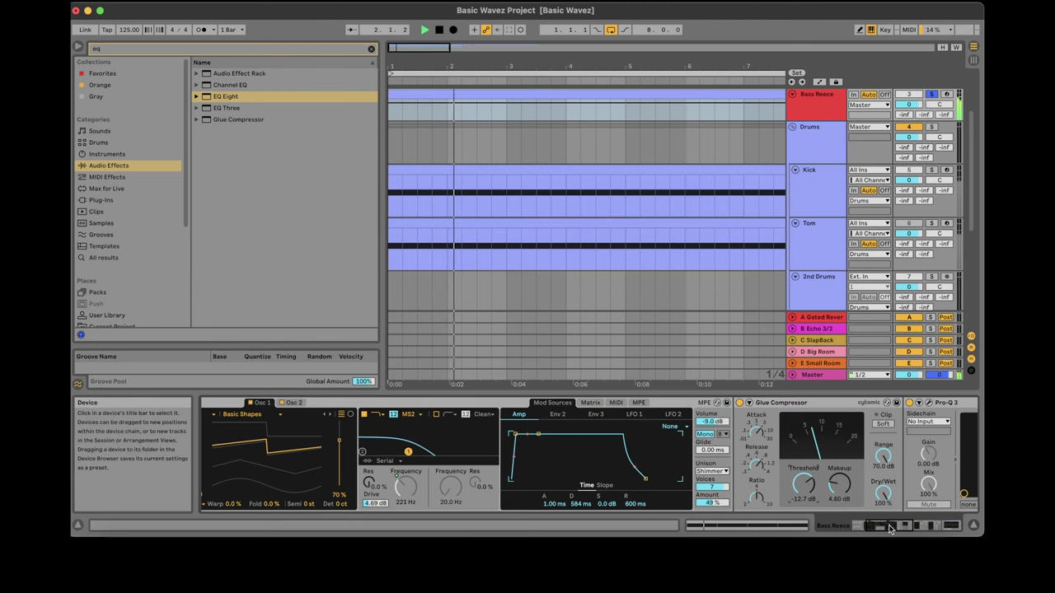
left_click_drag(903, 527, 719, 533)
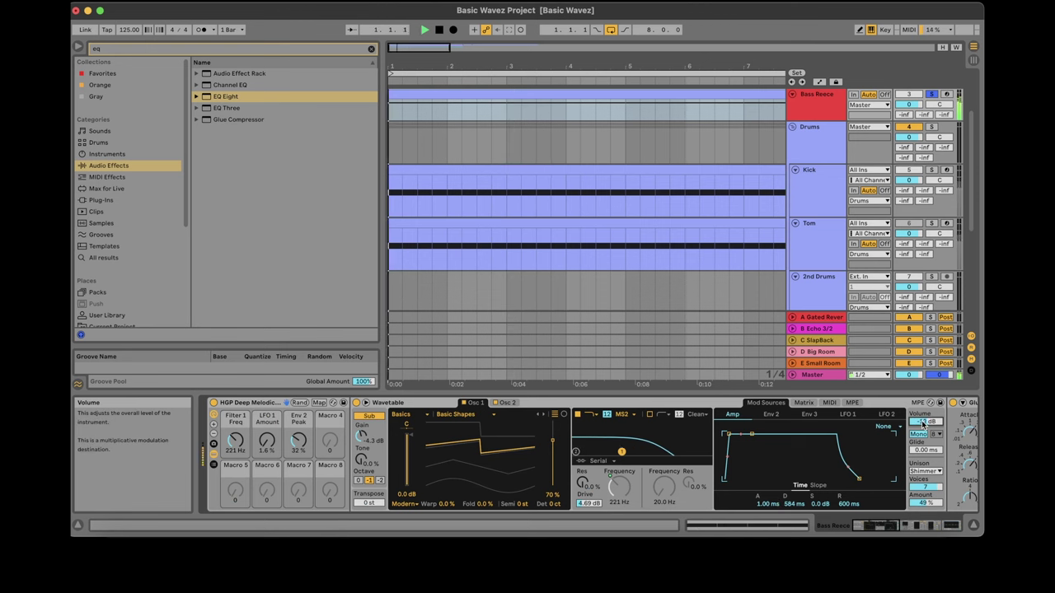
Make band 1 of Bass Reece's EQ Eight a low cut at 89.9 Hz with a Q of 0.53.
left_click(948, 526)
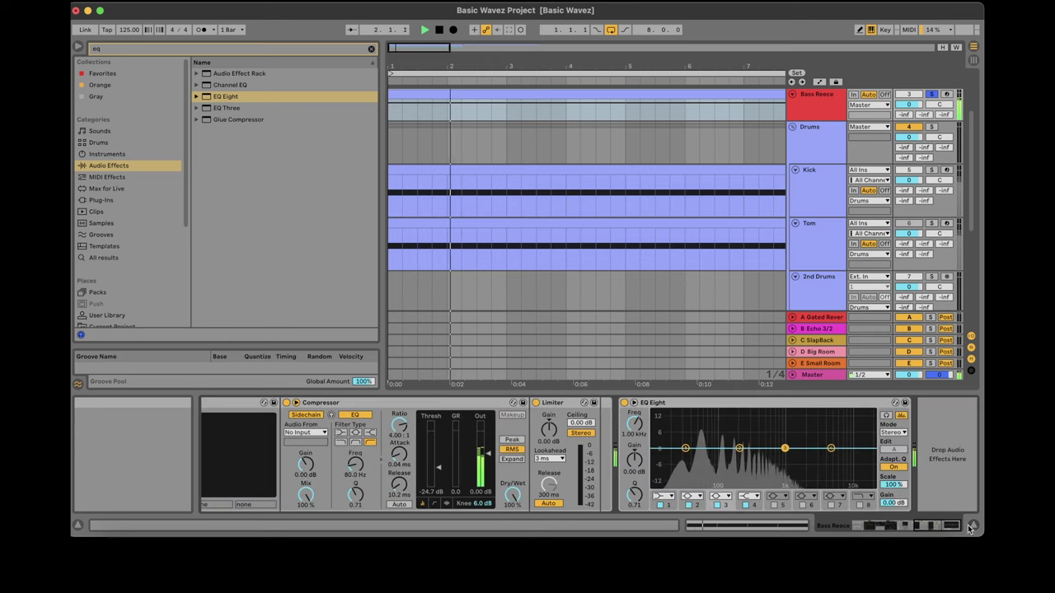
left_click(662, 497)
left_click(663, 424)
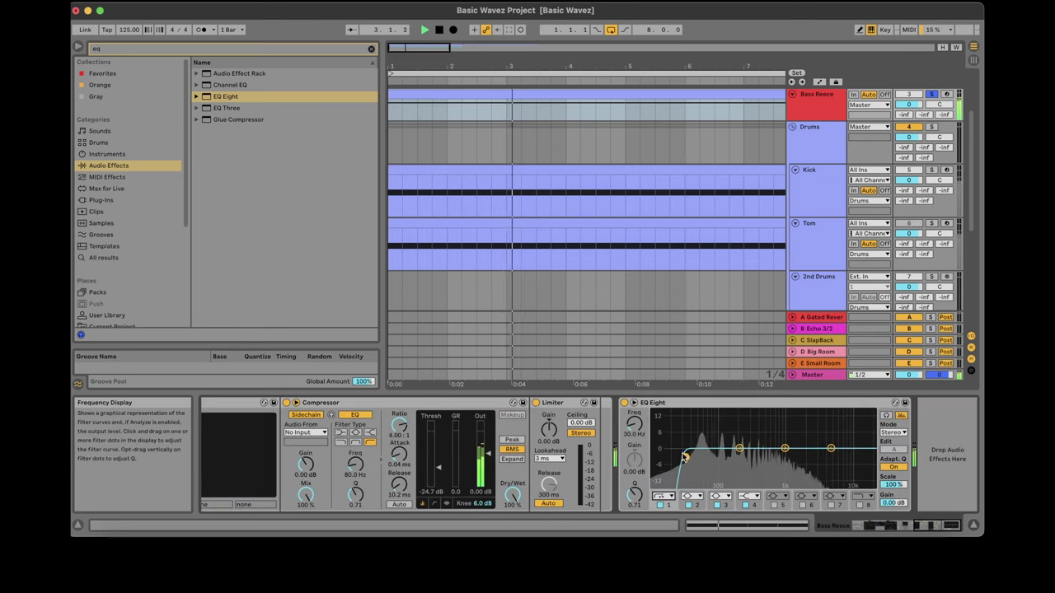
left_click_drag(685, 455, 714, 464)
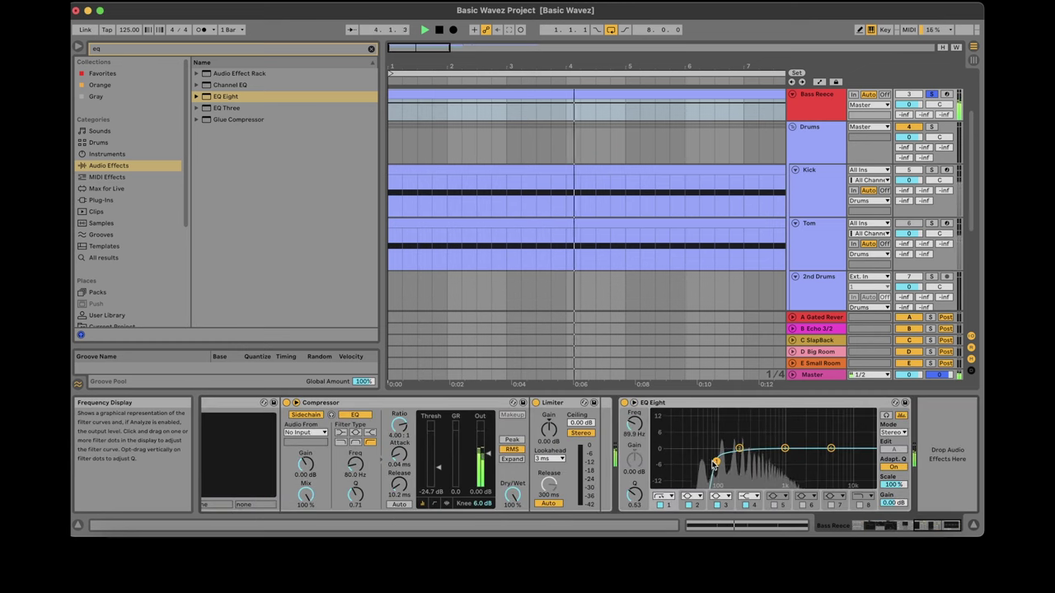
Sidechain the Bass Reece Compressor to the Kick track and lower the rack's Filter 1 Freq macro to 92.2 Hz.
left_click(315, 434)
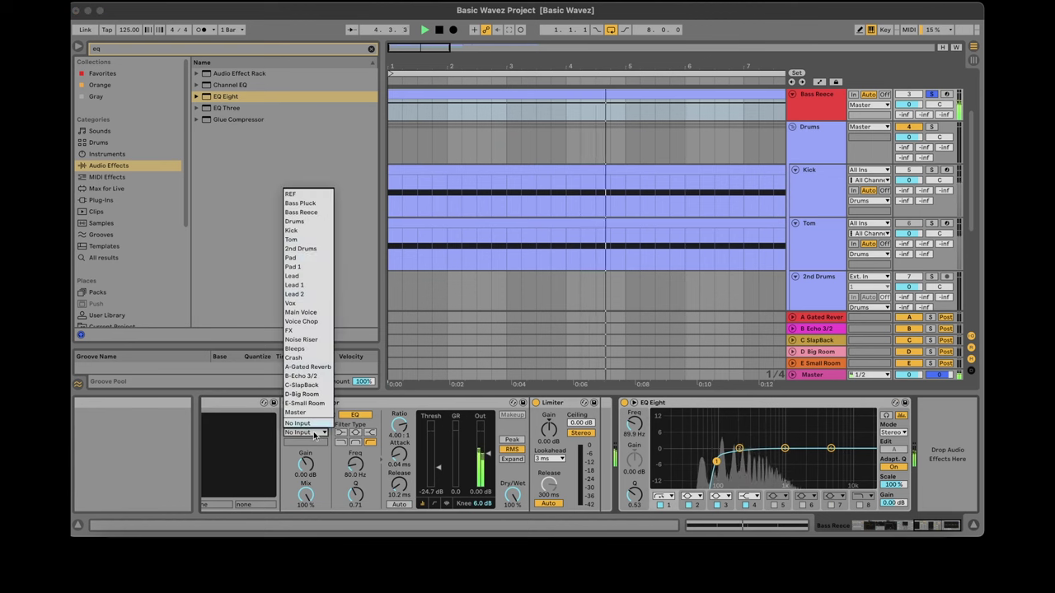
left_click(303, 233)
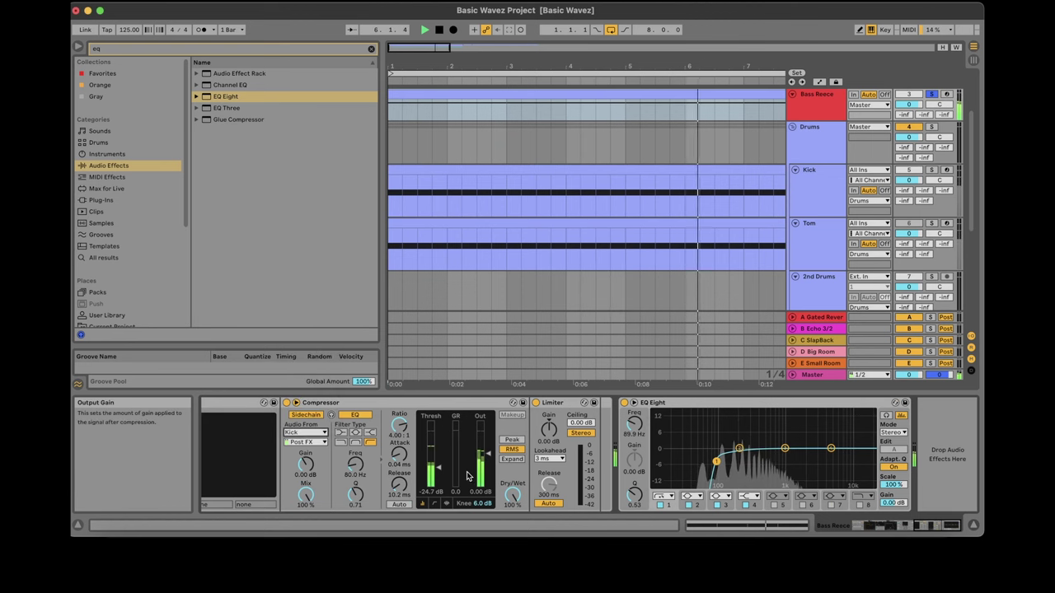
left_click(869, 525)
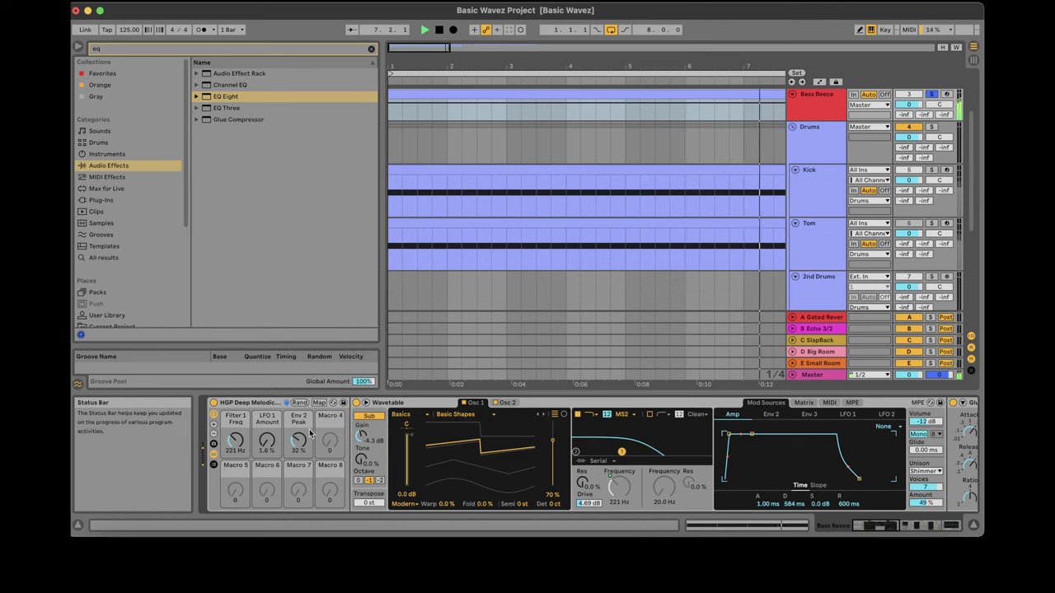
left_click_drag(235, 441, 235, 458)
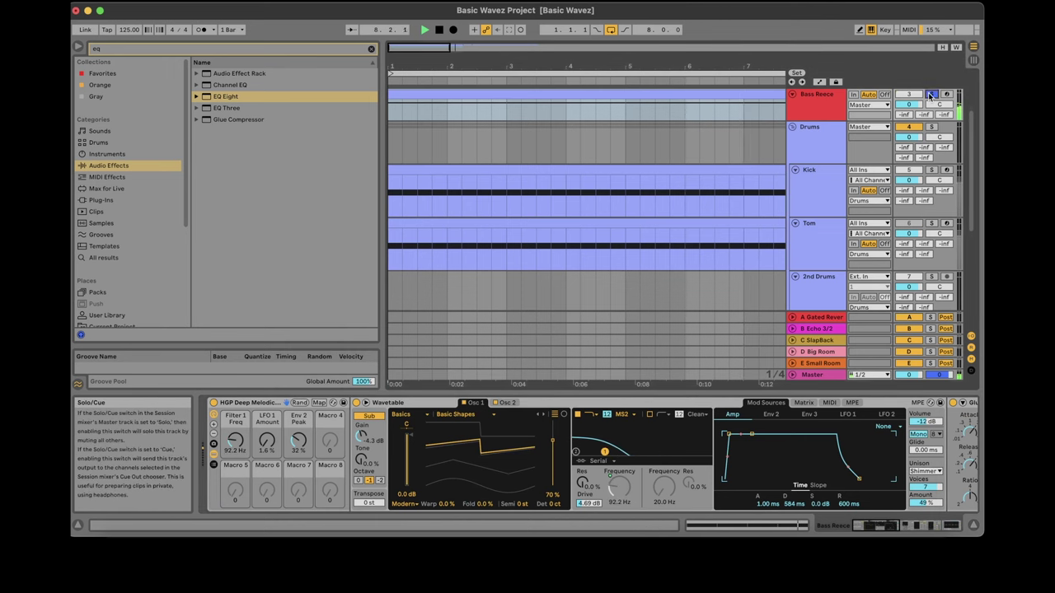
Unsolo Bass Reece and play the eight-bar loop with the other tracks.
left_click_drag(484, 49, 483, 46)
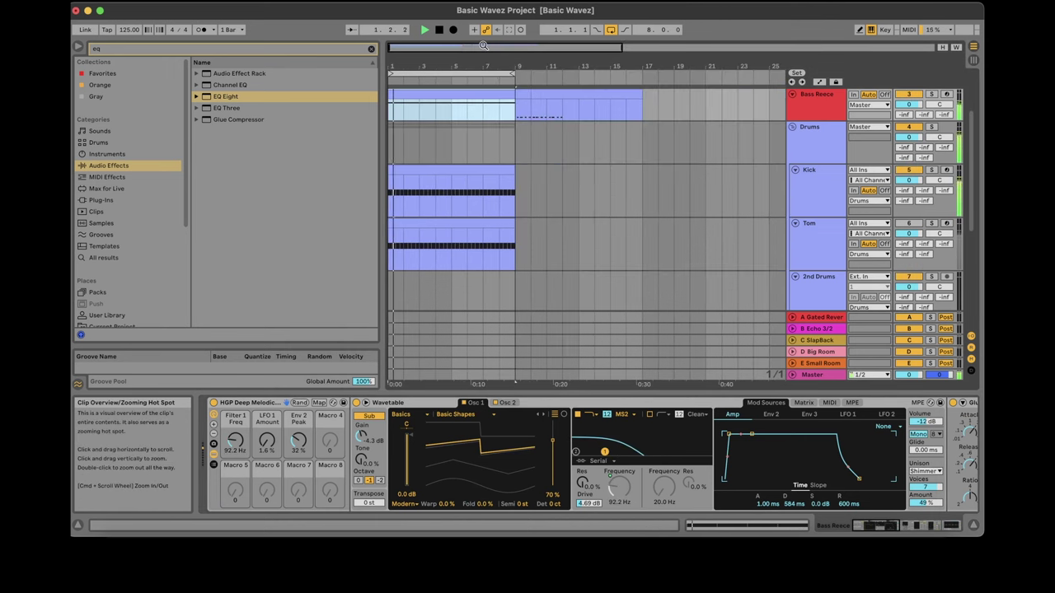
left_click_drag(394, 46, 395, 49)
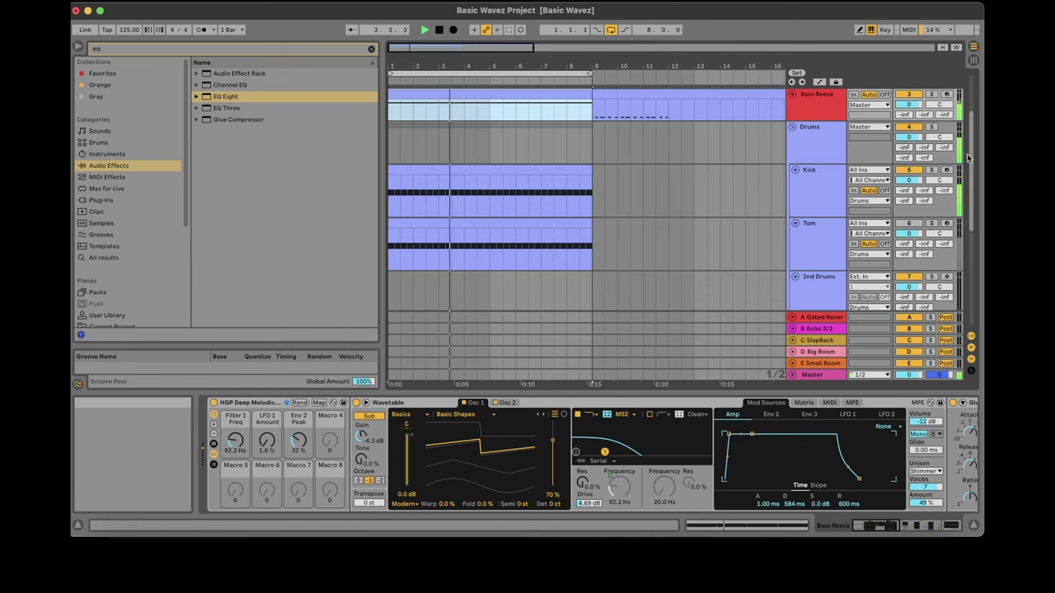
scroll(578, 168, "up", 3)
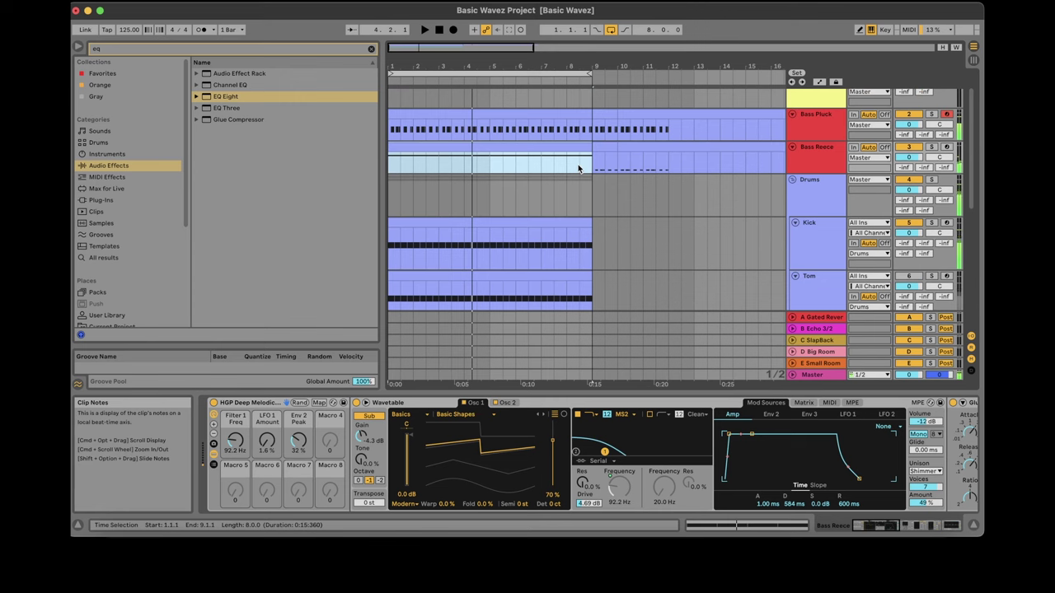
key("space")
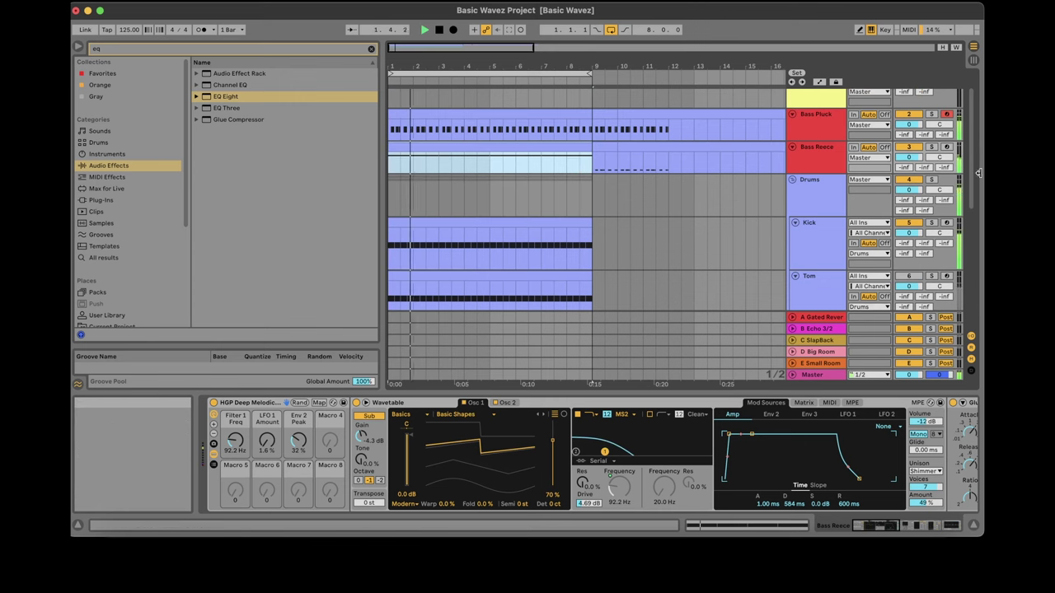
scroll(973, 165, "up", 2)
scroll(960, 136, "up", 2)
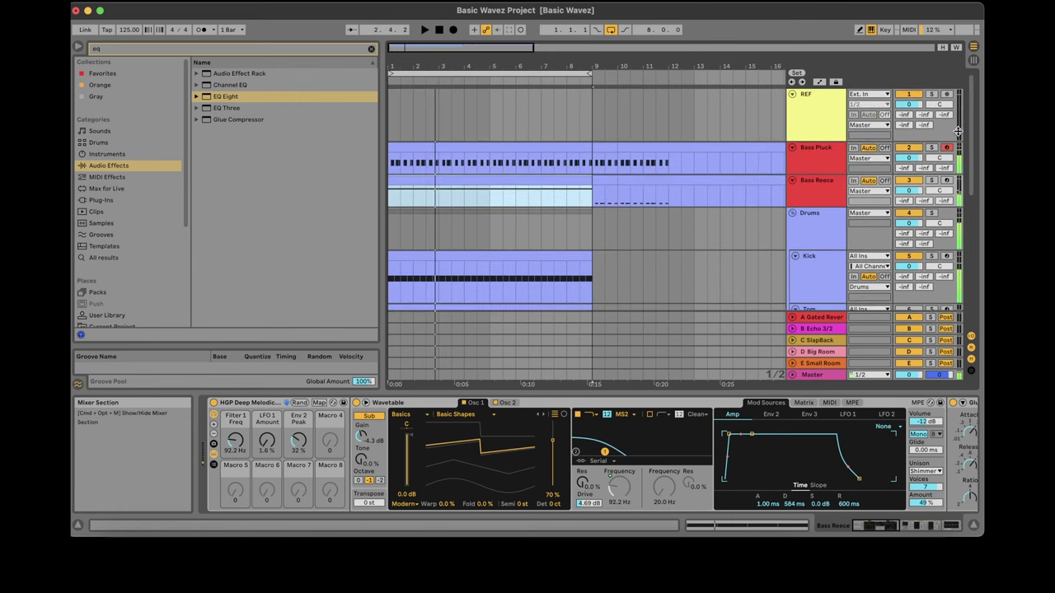
Copy all the notes of the first eight-bar Bass Pluck clip.
left_click(475, 146)
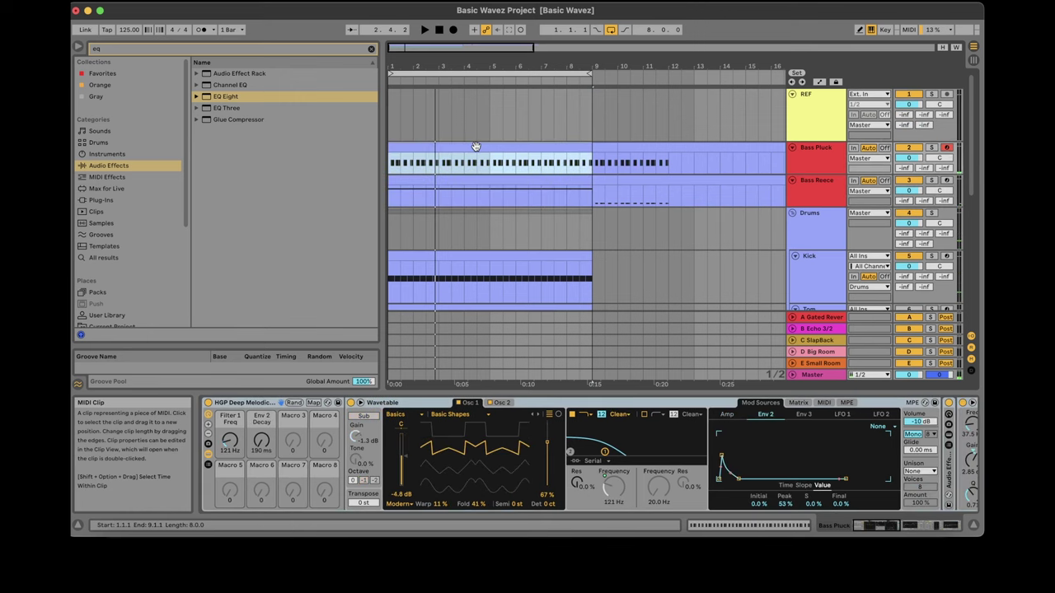
left_click(716, 534)
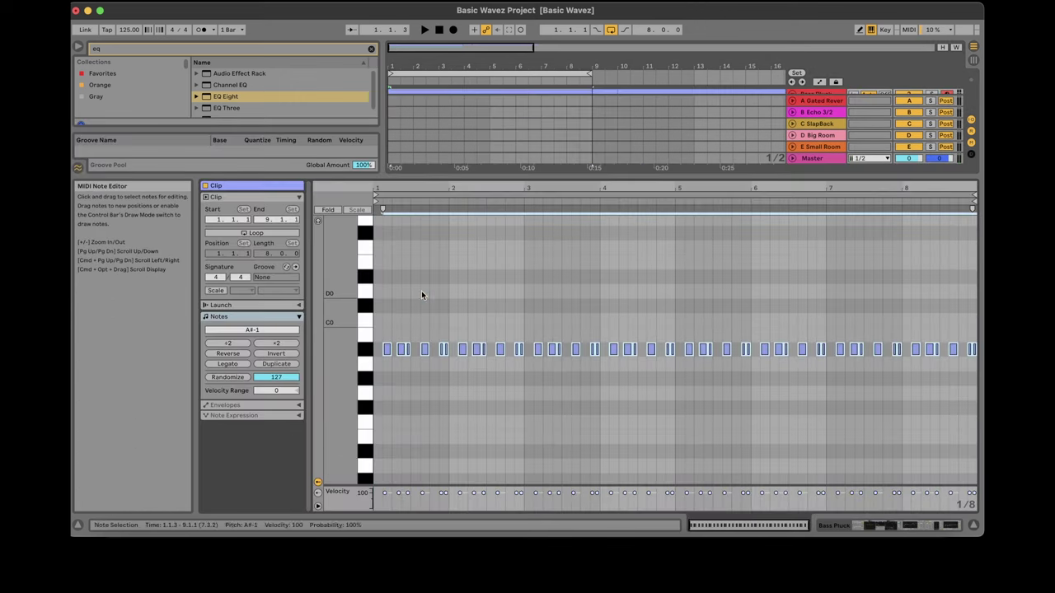
left_click(935, 525)
left_click_drag(972, 153, 971, 204)
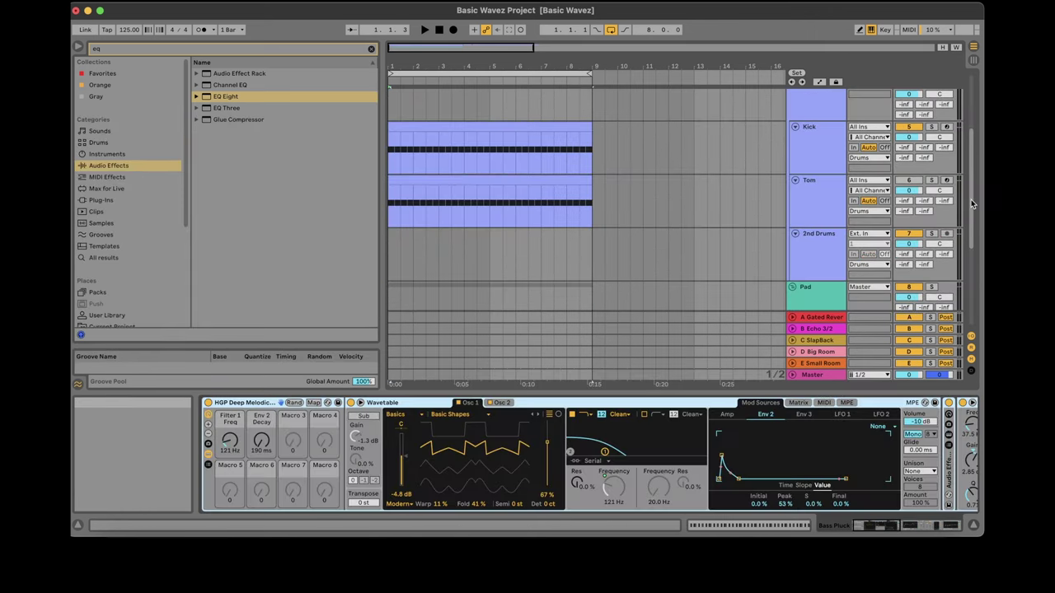
Replace all the C3 notes in the Tom clip with the copied Bass Pluck note pattern.
left_click(527, 190)
left_click(742, 525)
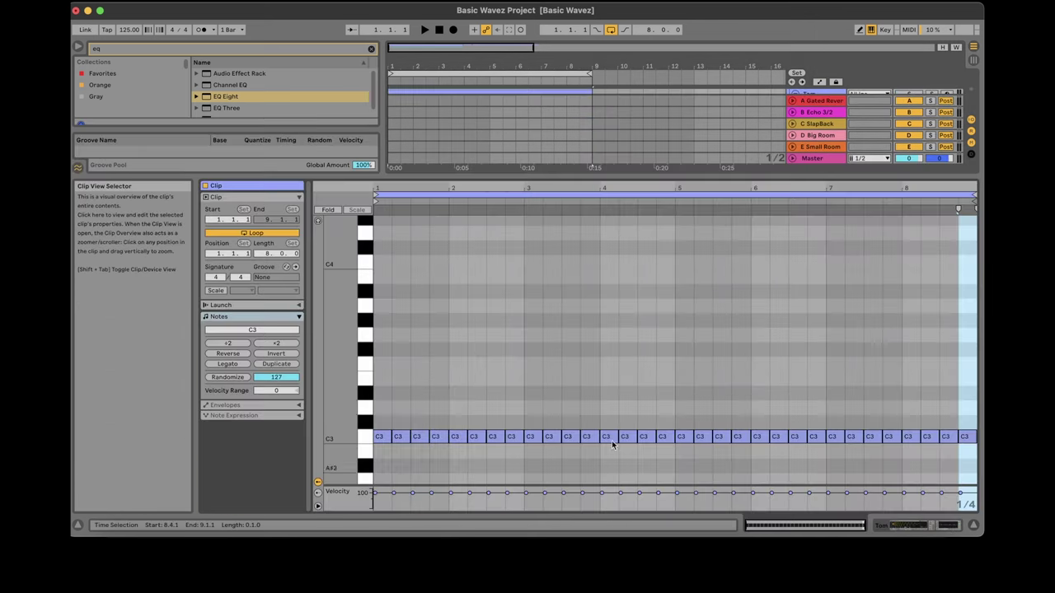
key("super+a")
key("Delete")
left_click(379, 440)
key("super+v")
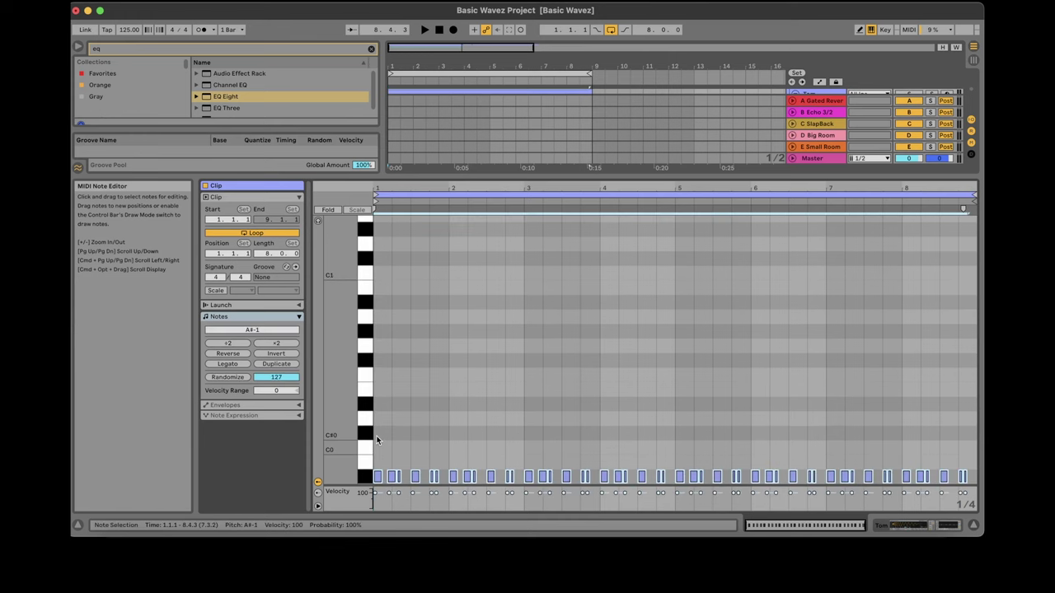
Shift the pasted Tom notes to start at 1.1.3 on a 1/8 grid and deactivate all of them.
key("plus")
key("plus")
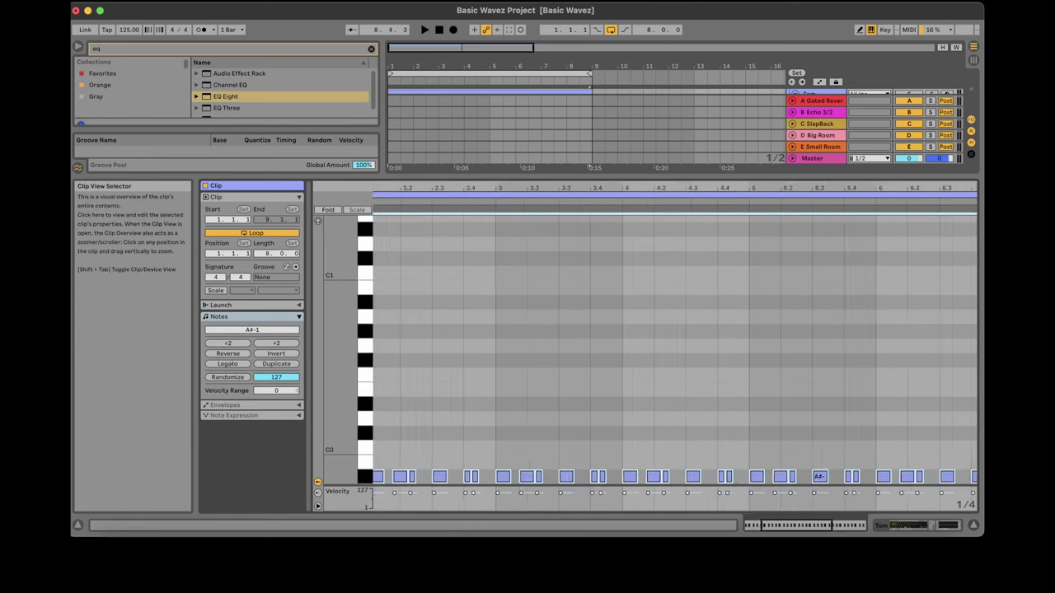
right_click(607, 358)
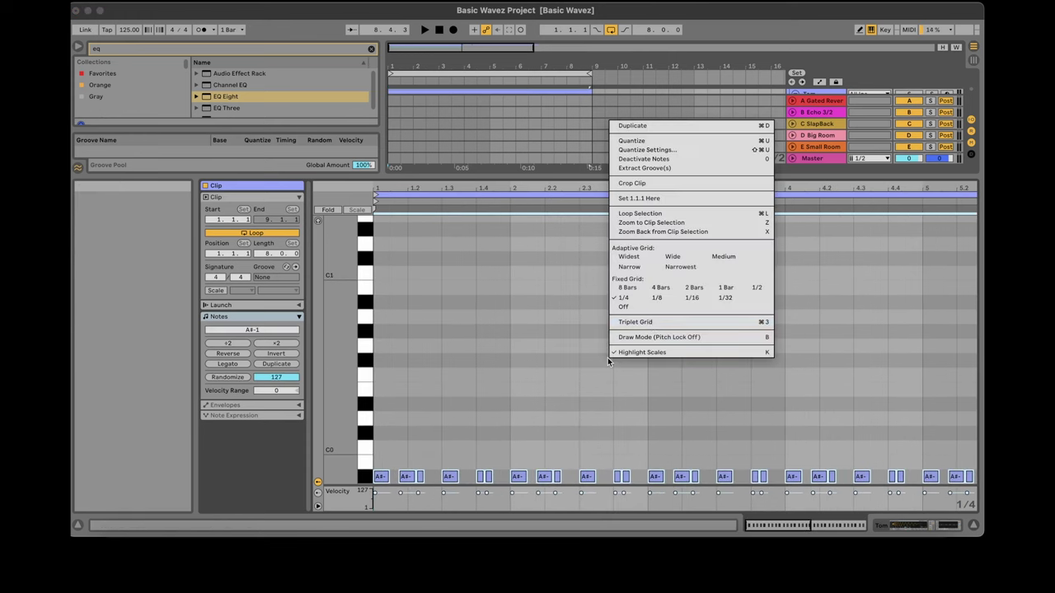
left_click(662, 298)
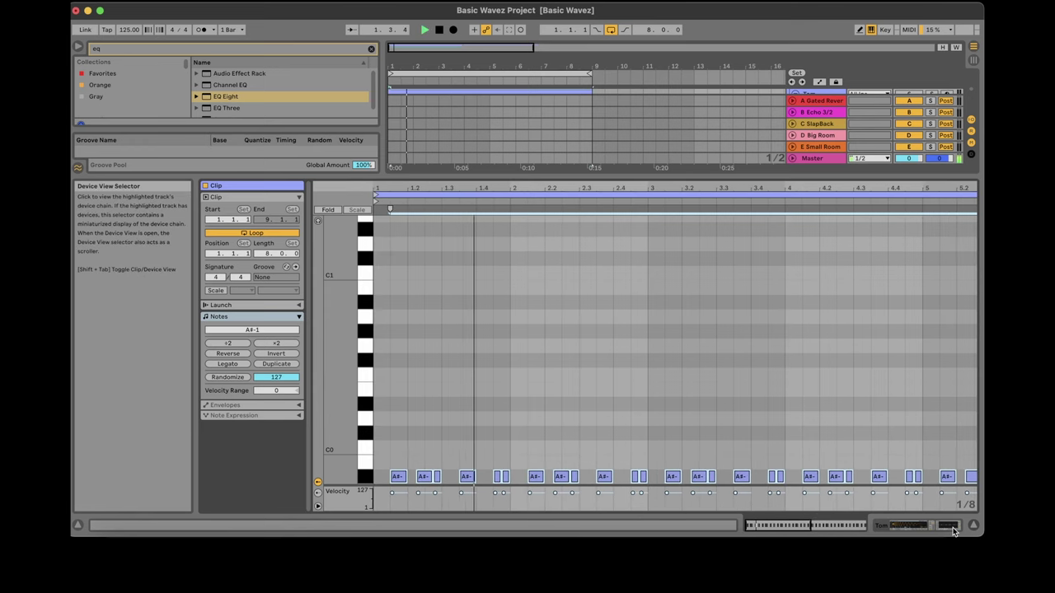
key("super+a")
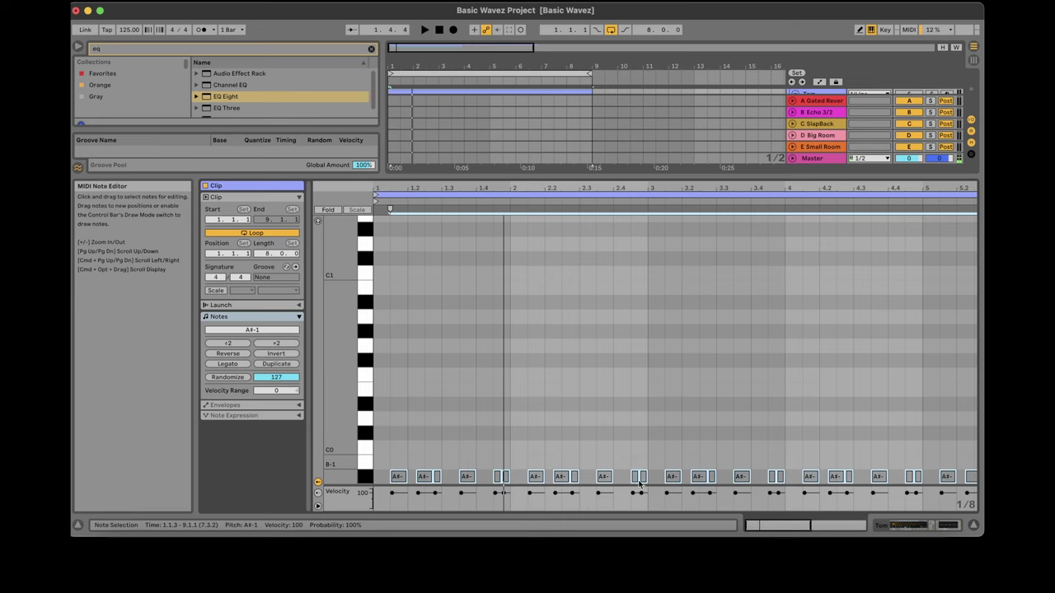
Set band 1 of the Tom track's EQ Eight to a low-cut filter at about 167 Hz with a Q of 0.36.
key("shift+Tab")
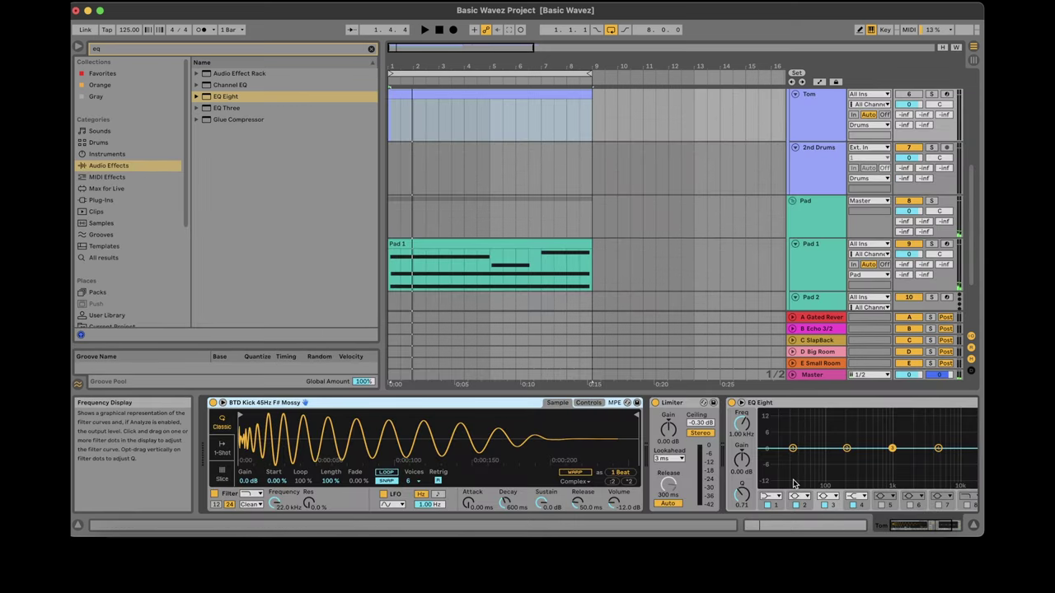
left_click(770, 496)
left_click(770, 423)
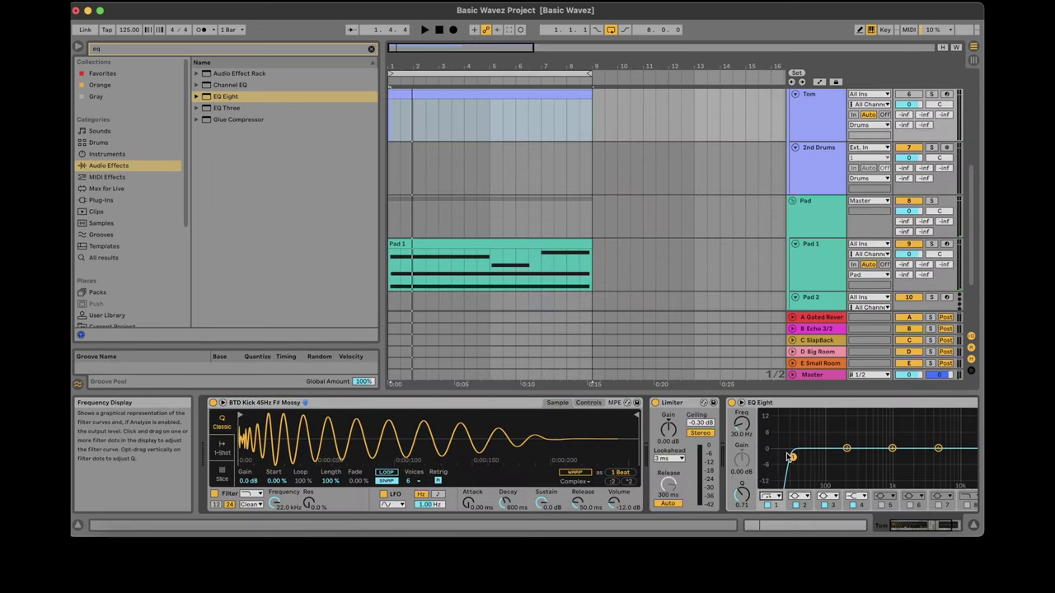
left_click_drag(789, 456, 840, 467)
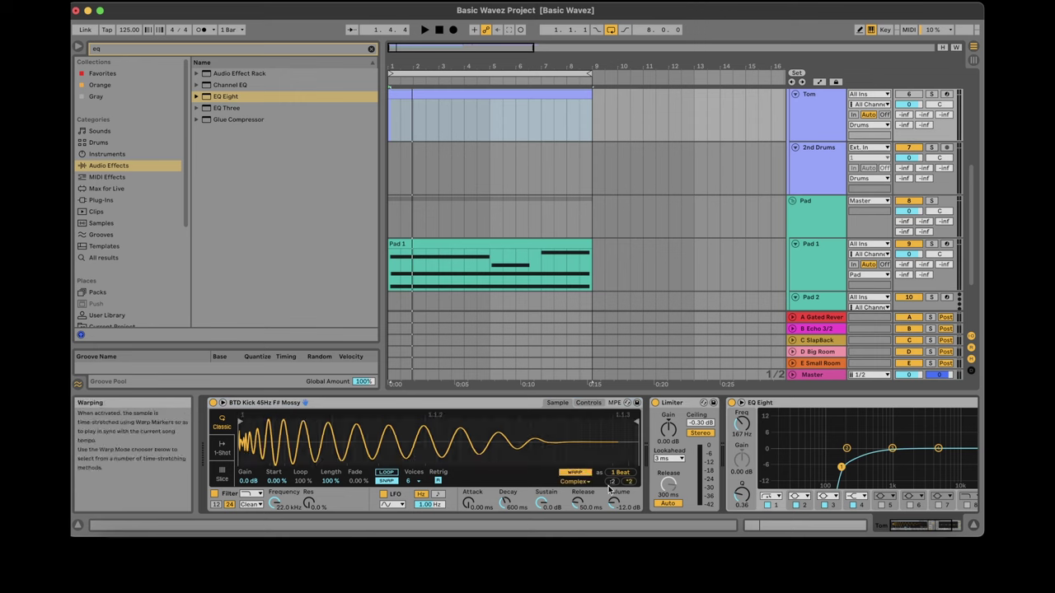
Play the eight-bar loop and review the Tom clip's note pattern and device chain.
key("space")
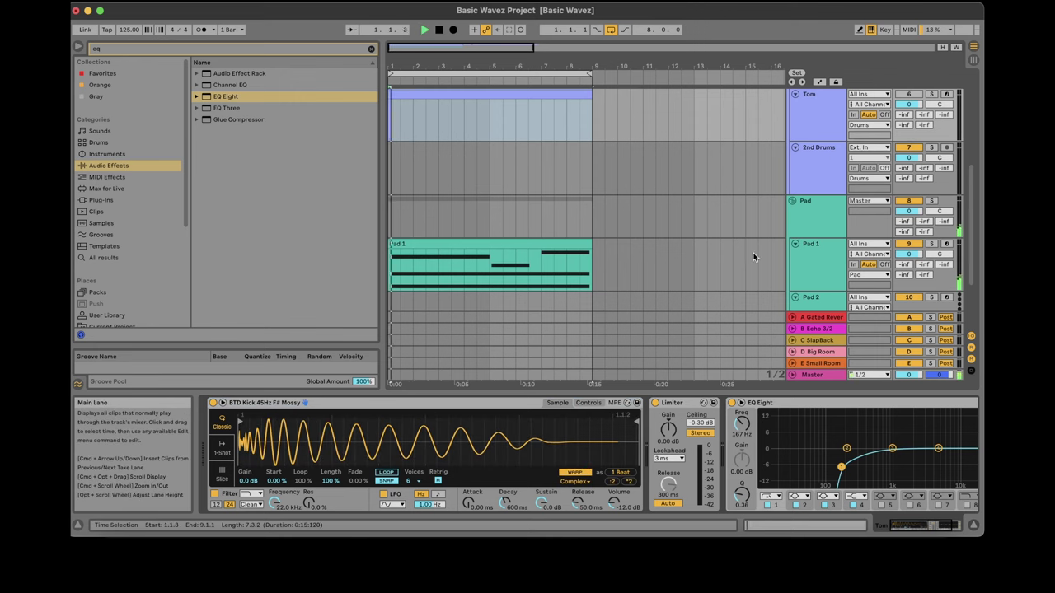
scroll(753, 257, "up", 5)
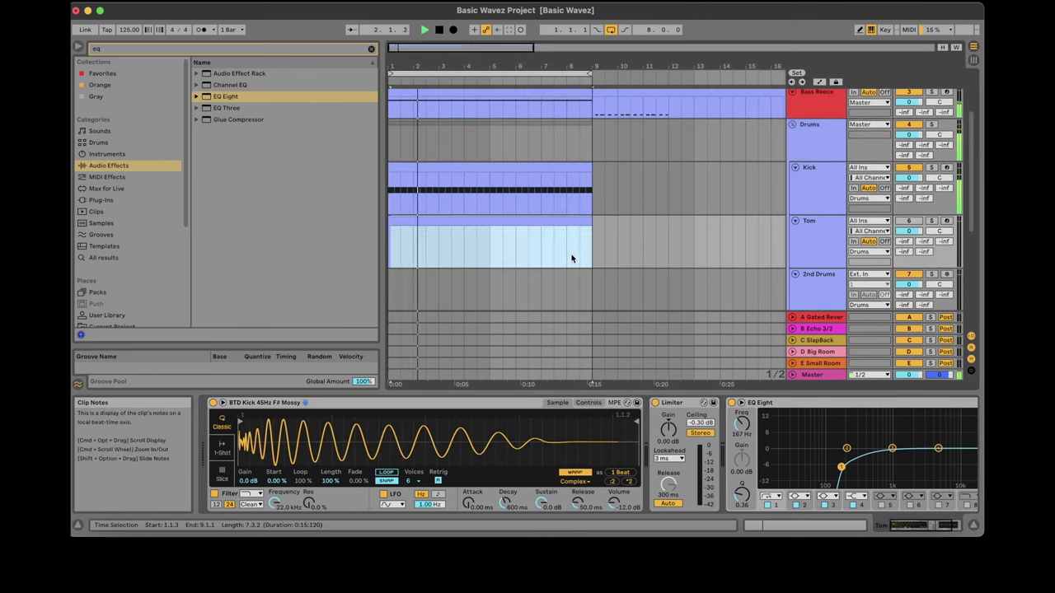
left_click(781, 524)
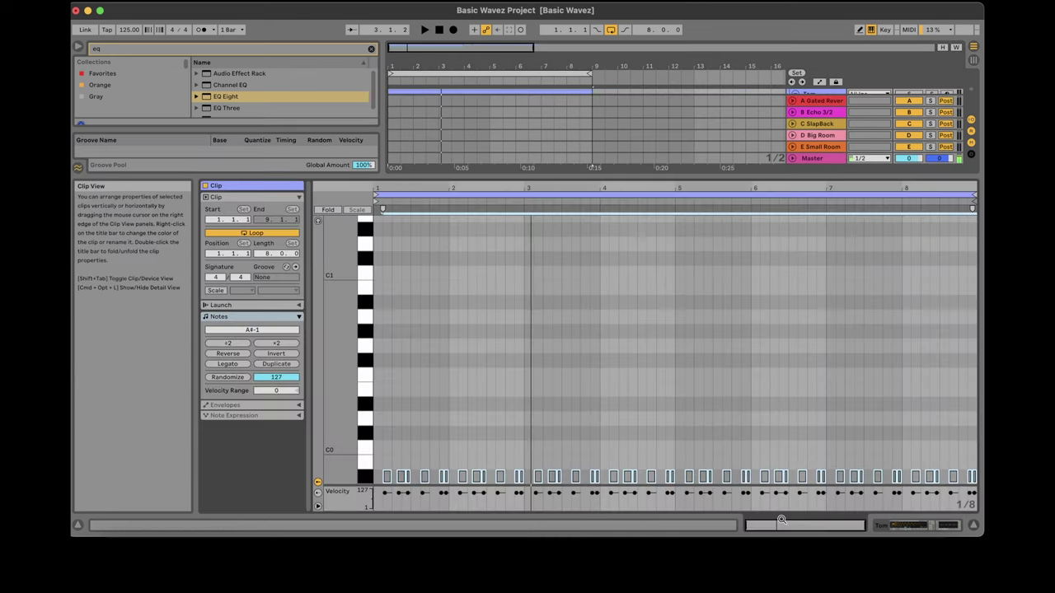
key("space")
key("space")
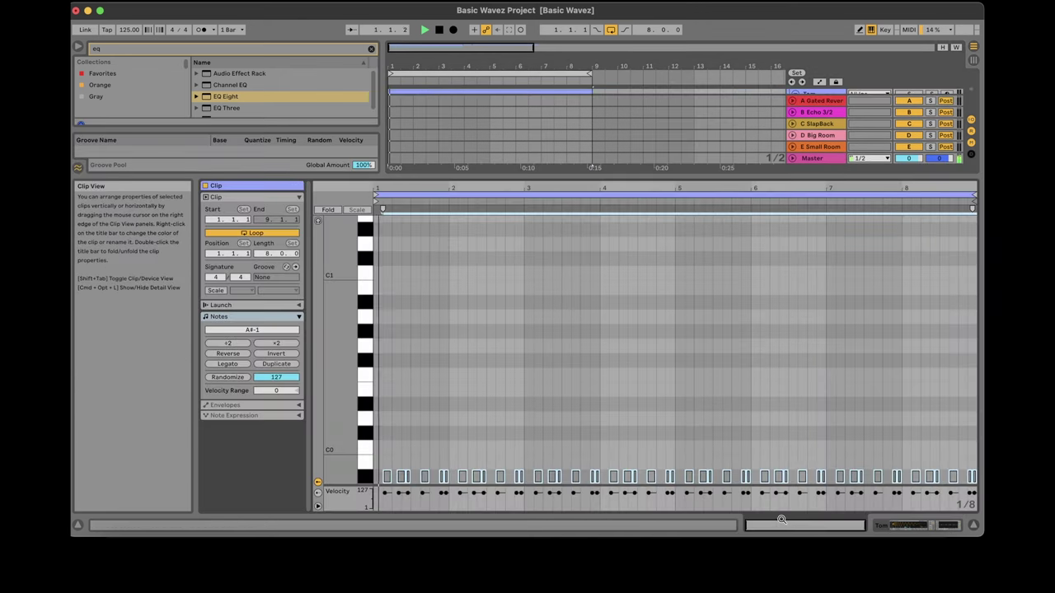
left_click(934, 528)
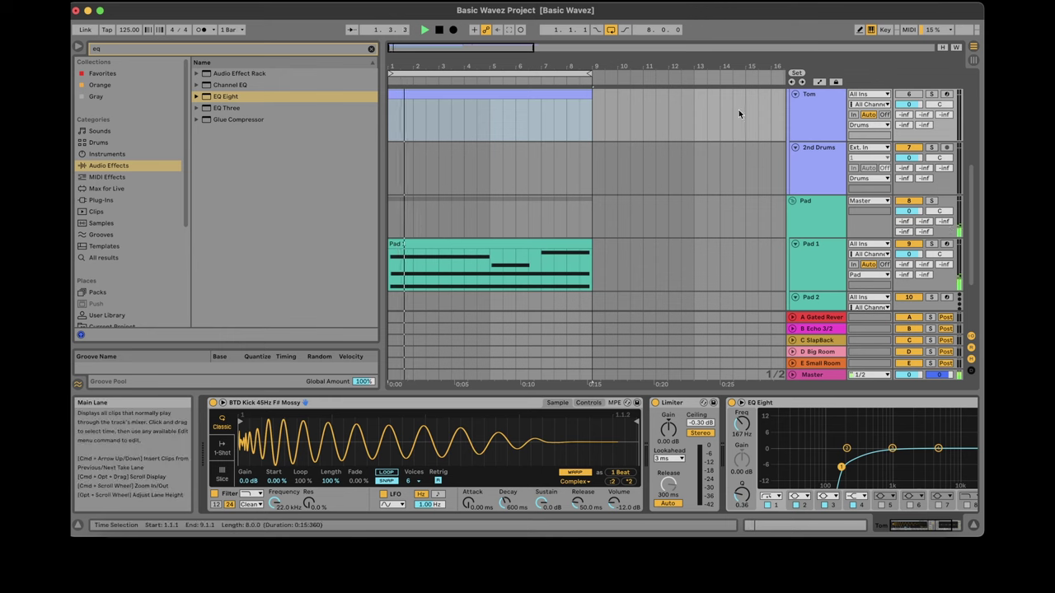
Shorten the Tom clip's loop from the clip start to a length of two bars.
left_click_drag(424, 67, 419, 124)
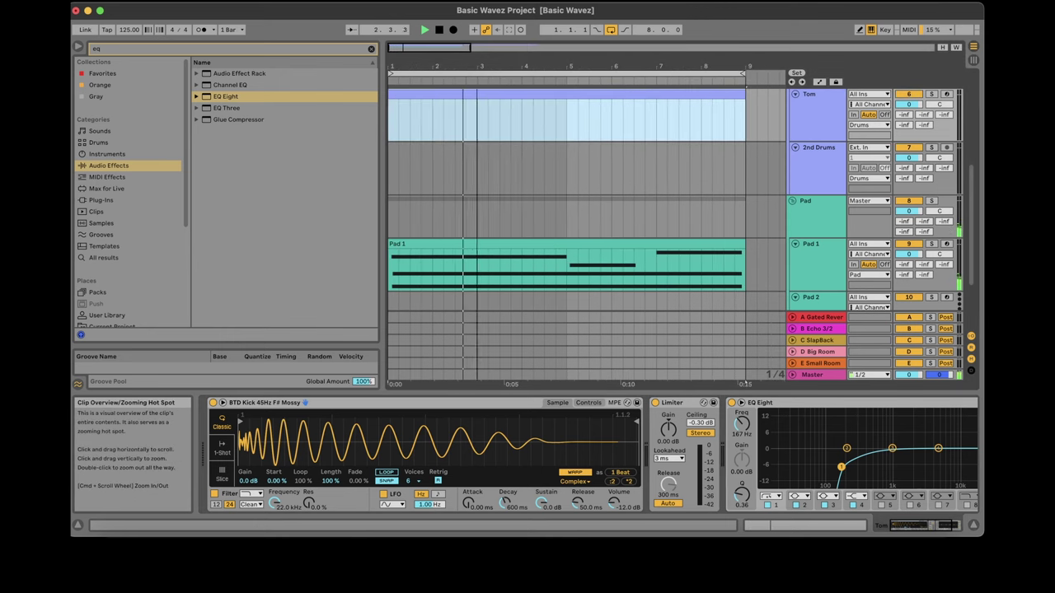
key("space")
left_click(759, 526)
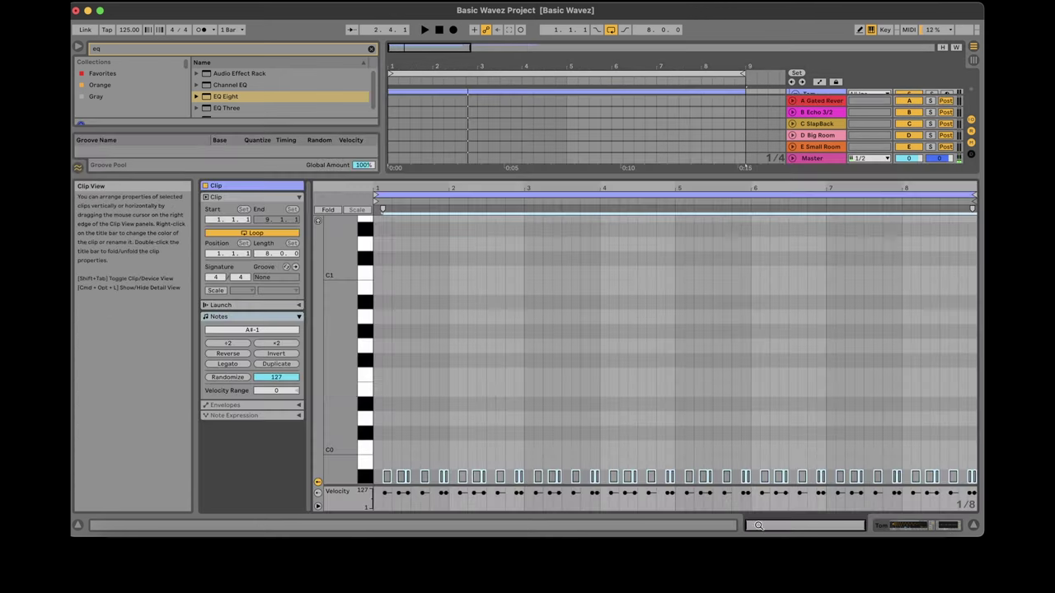
left_click_drag(336, 383, 321, 362)
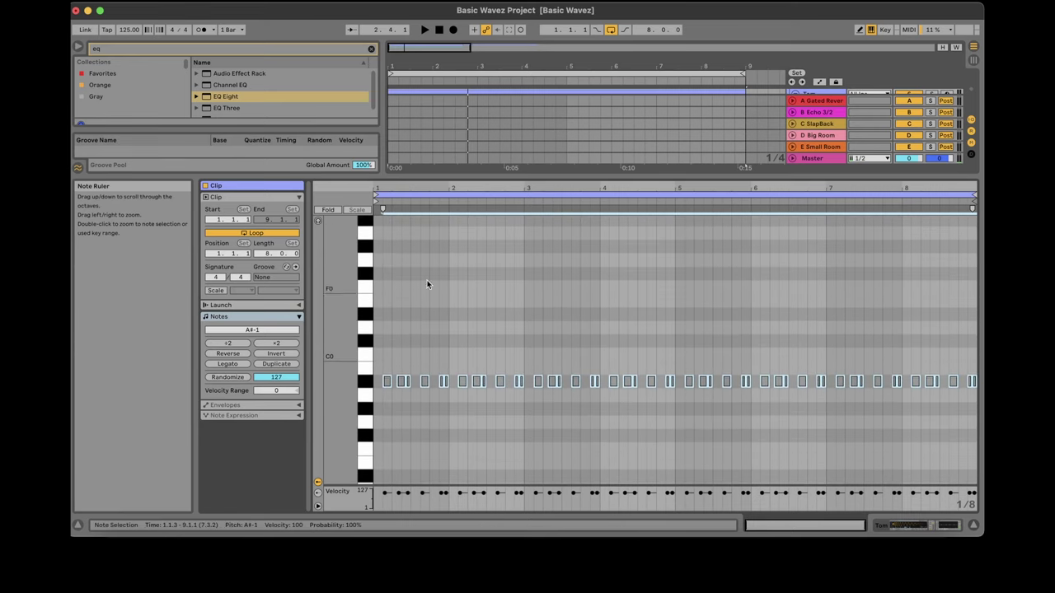
key("space")
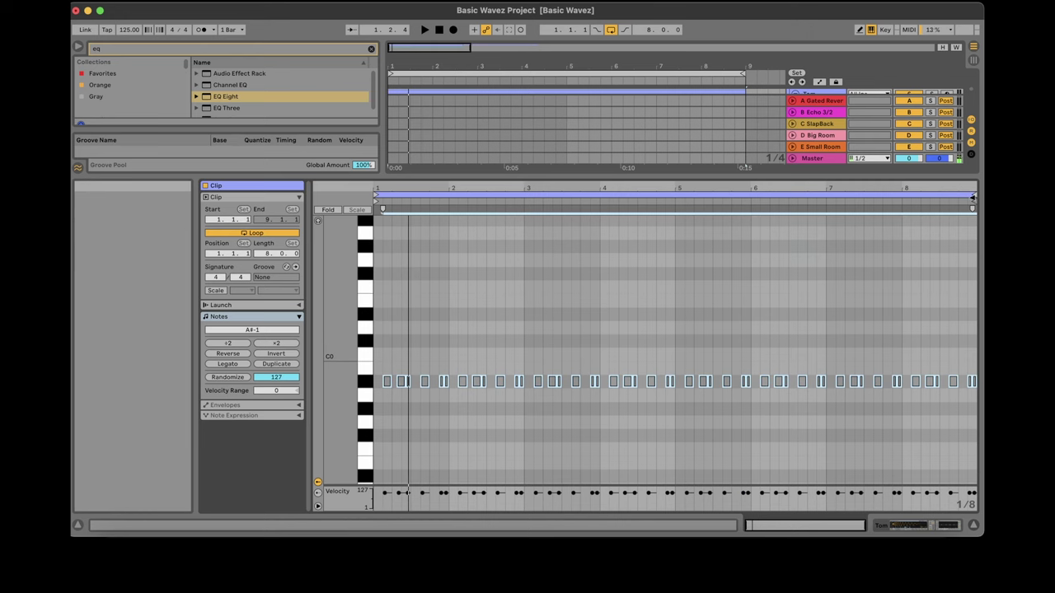
left_click_drag(972, 196, 524, 196)
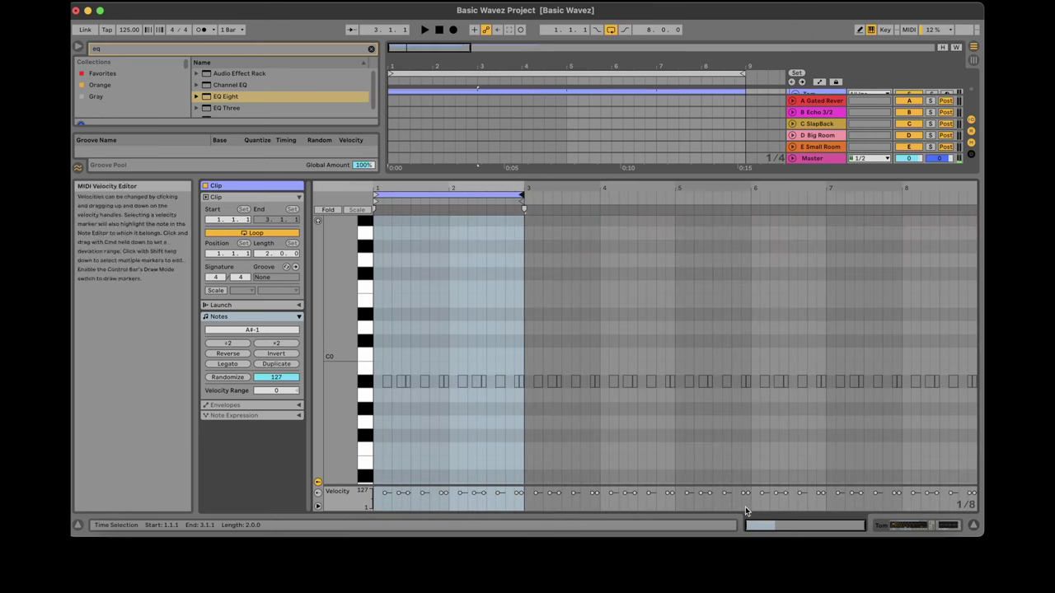
key("z")
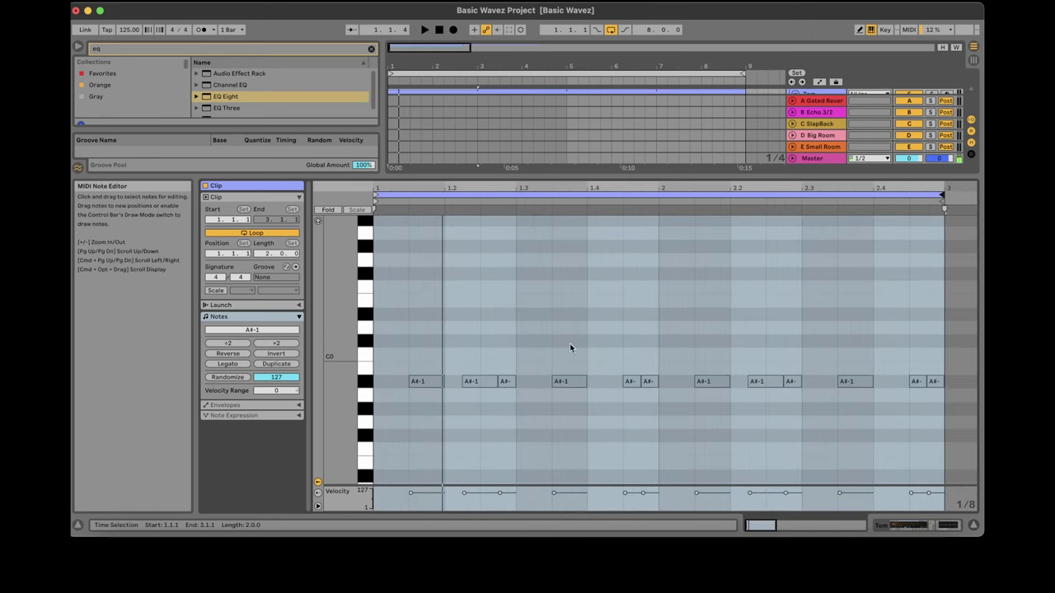
Switch the Tom clip to a 1/16 grid and add a sixteenth B-1 note at 1.1.4.
right_click(569, 347)
left_click(651, 282)
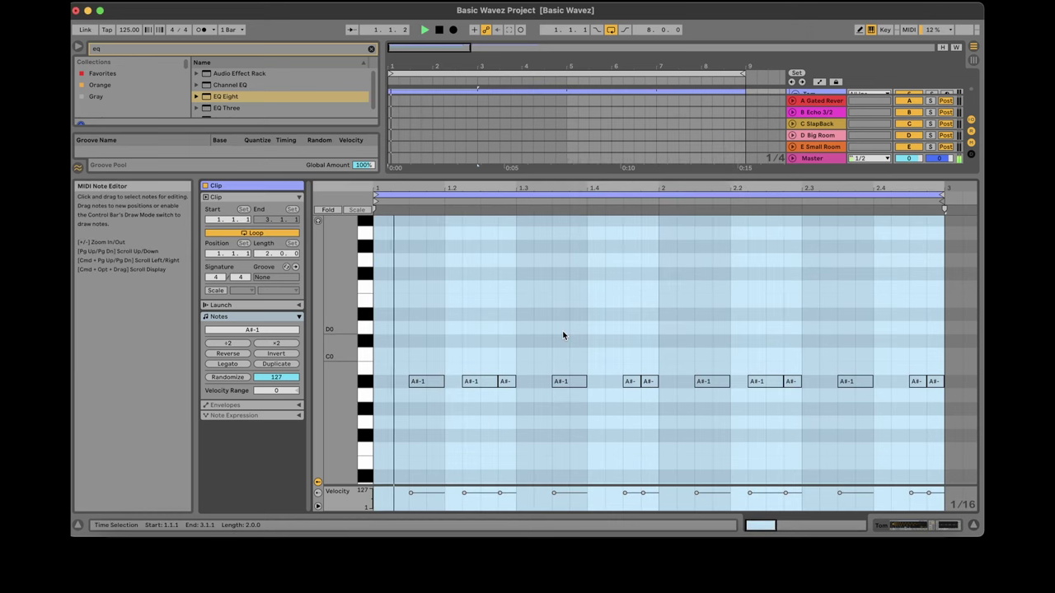
double_click(438, 369)
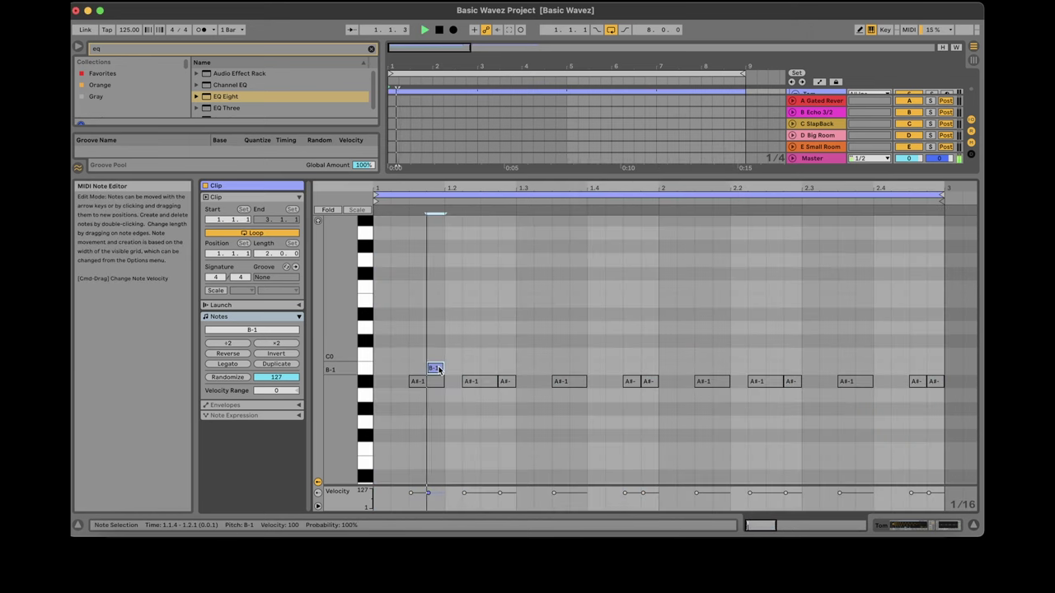
Solo the Tom track and return to the notes of its clip.
left_click(934, 527)
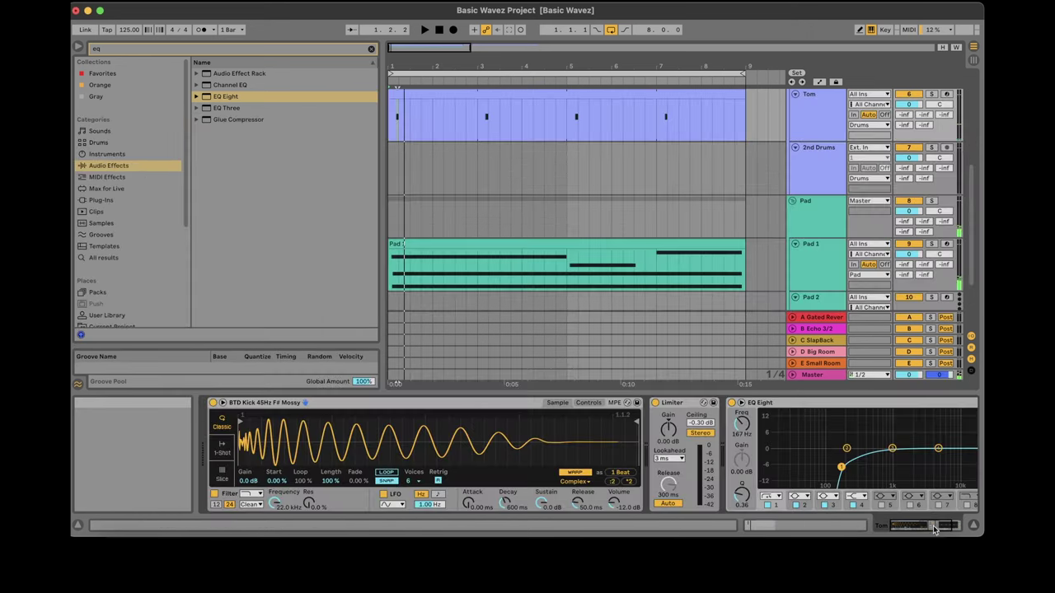
key("space")
left_click(929, 94)
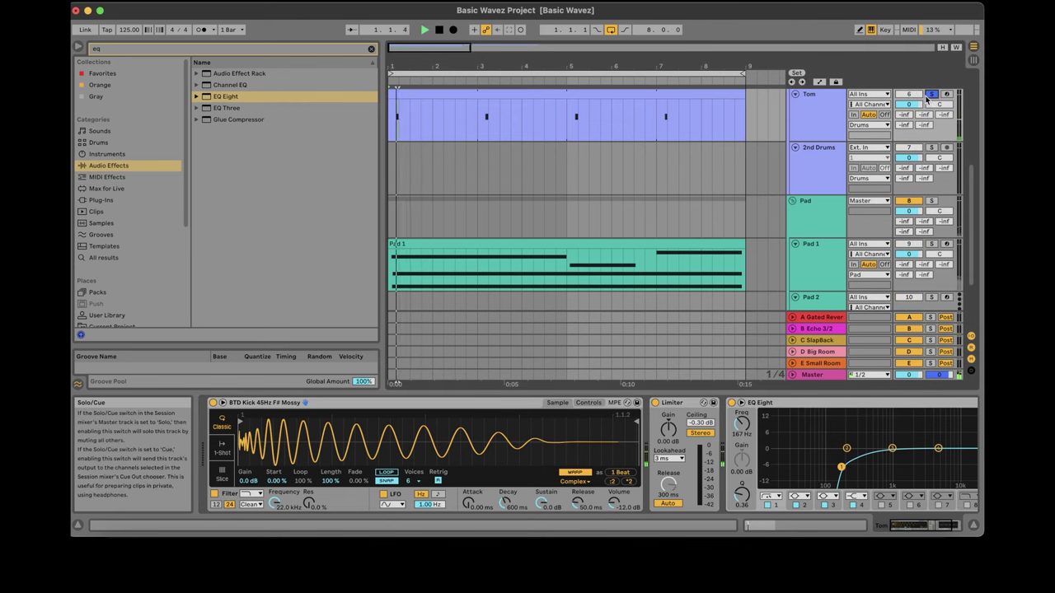
left_click(779, 525)
key("space")
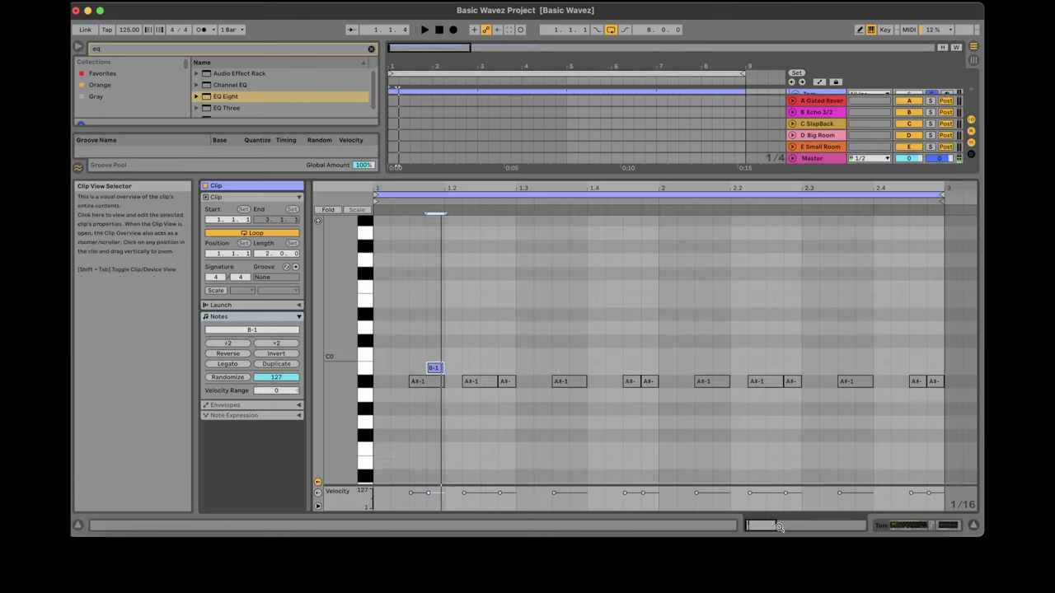
Transpose the new Tom note at 1.1.4 up to C#3, auditioning different octaves during playback.
key("shift+Up")
key("shift+Up")
key("shift+Up")
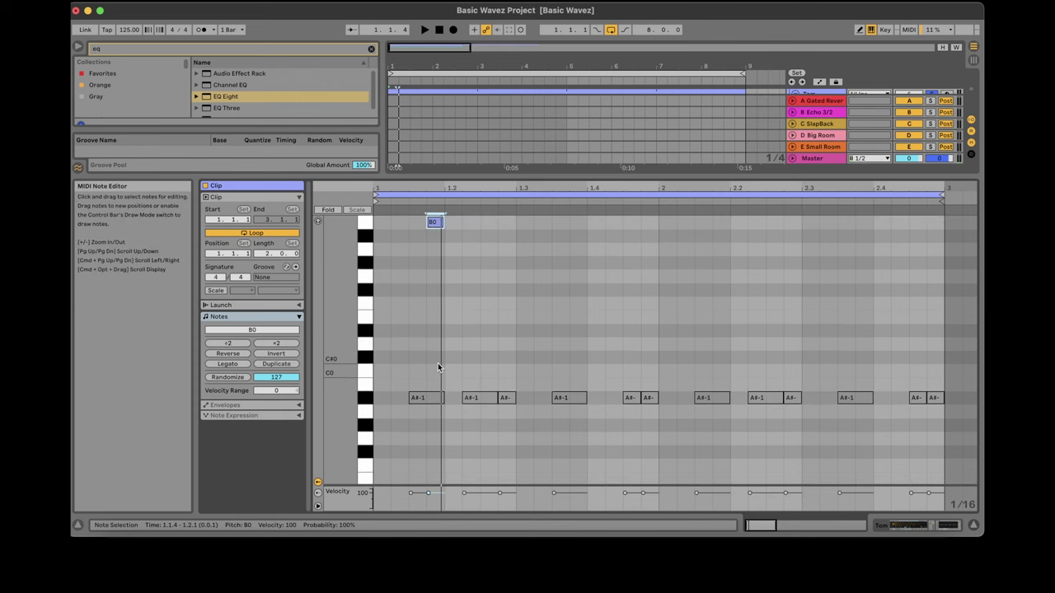
key("shift+Up")
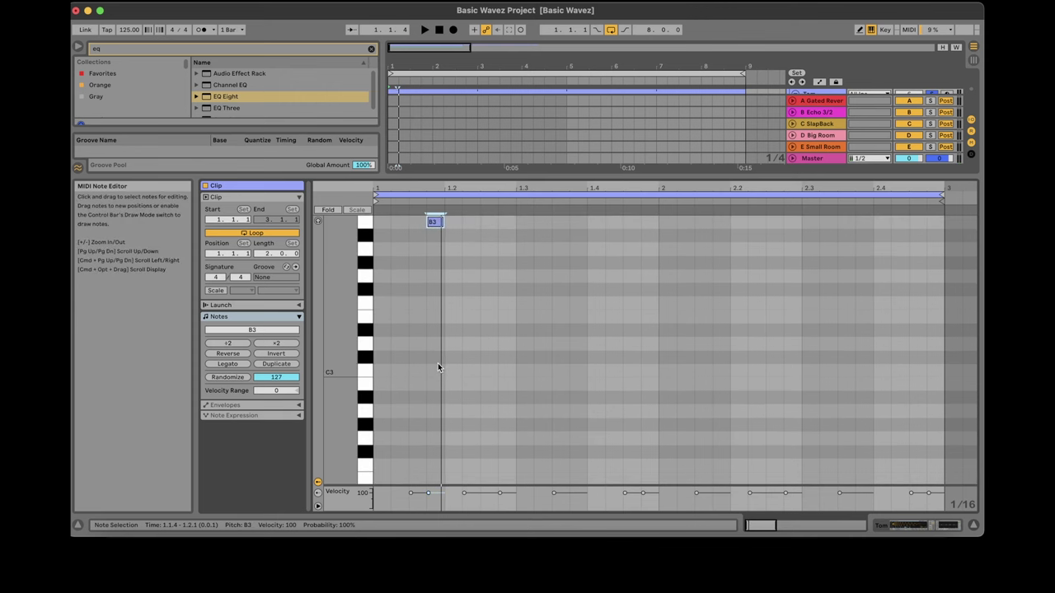
key("shift+Down")
key("Up")
key("Up")
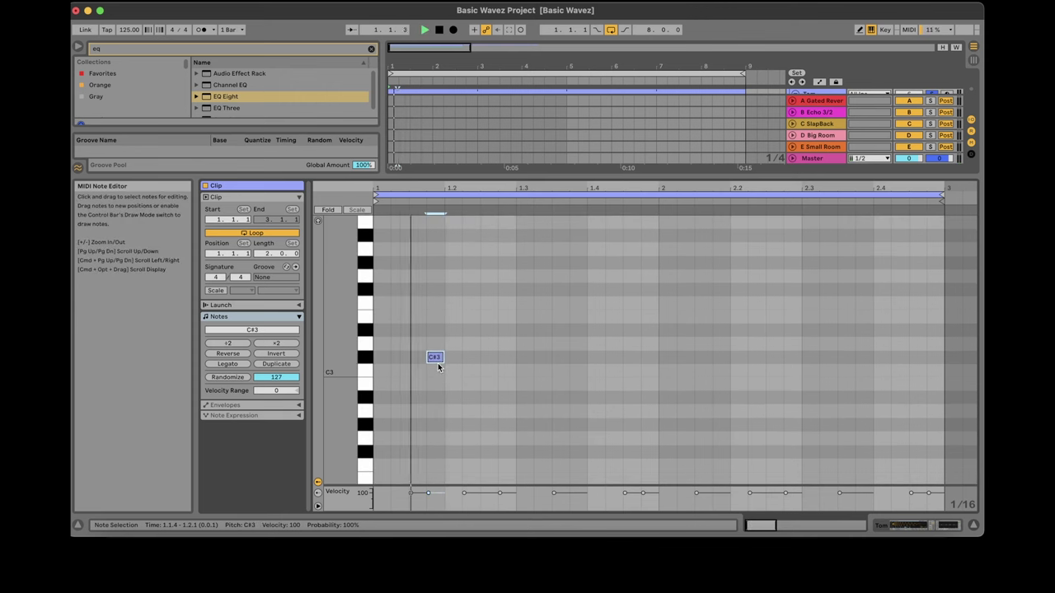
key("shift+Down")
key("space")
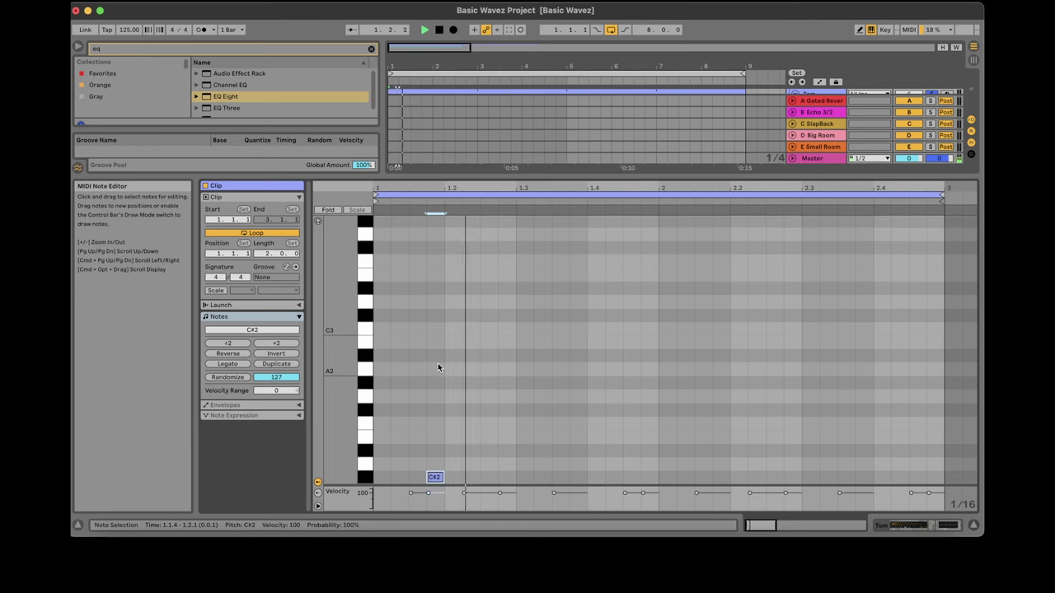
key("shift+Up")
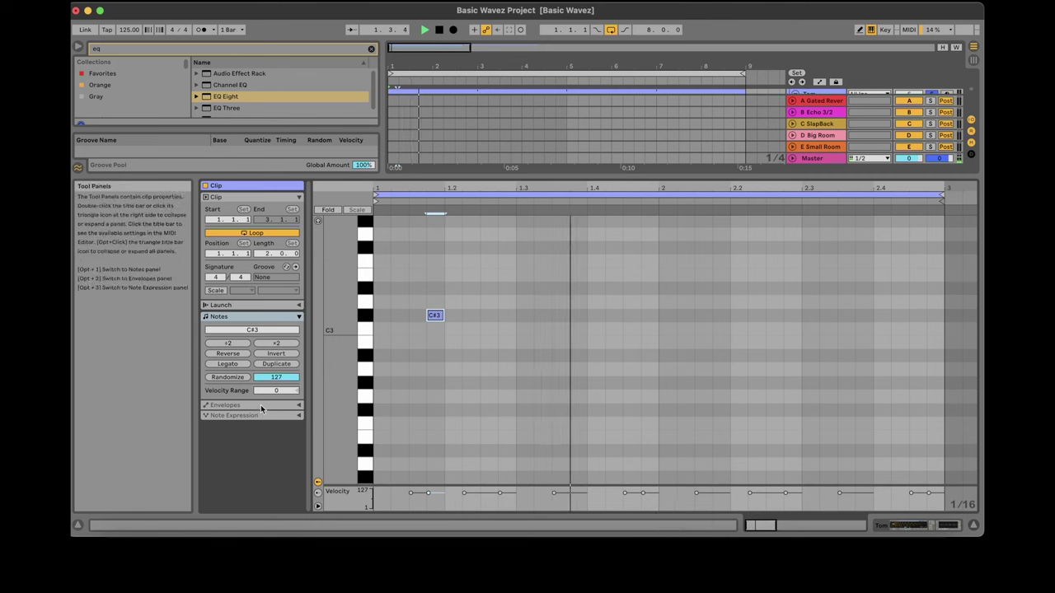
Transpose all the deactivated A#-1 guide notes in the Tom clip up three octaves to A#2.
left_click_drag(338, 346, 313, 321)
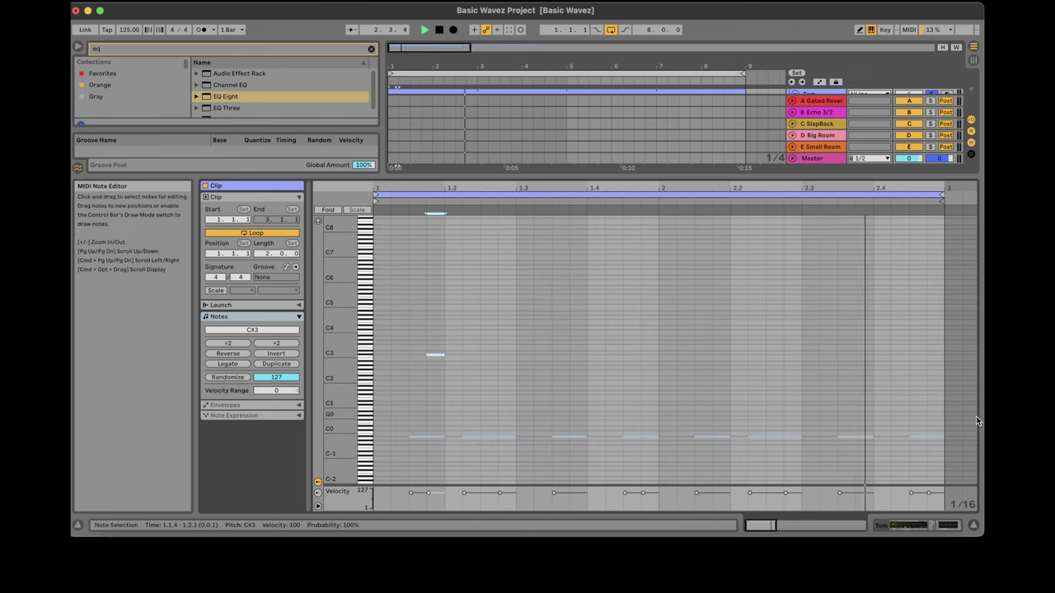
left_click_drag(976, 416, 292, 506)
key("shift+Up")
key("shift+Up")
key("shift+Up")
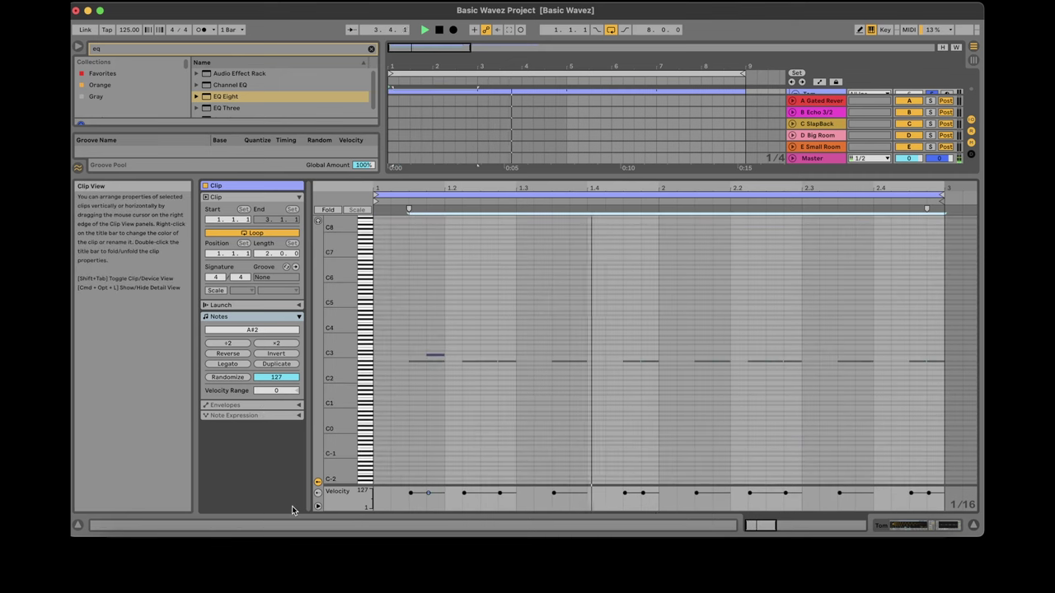
Play the Tom clip and examine how the C#3 note sits against the deactivated A#2 guide notes.
left_click_drag(742, 528, 747, 548)
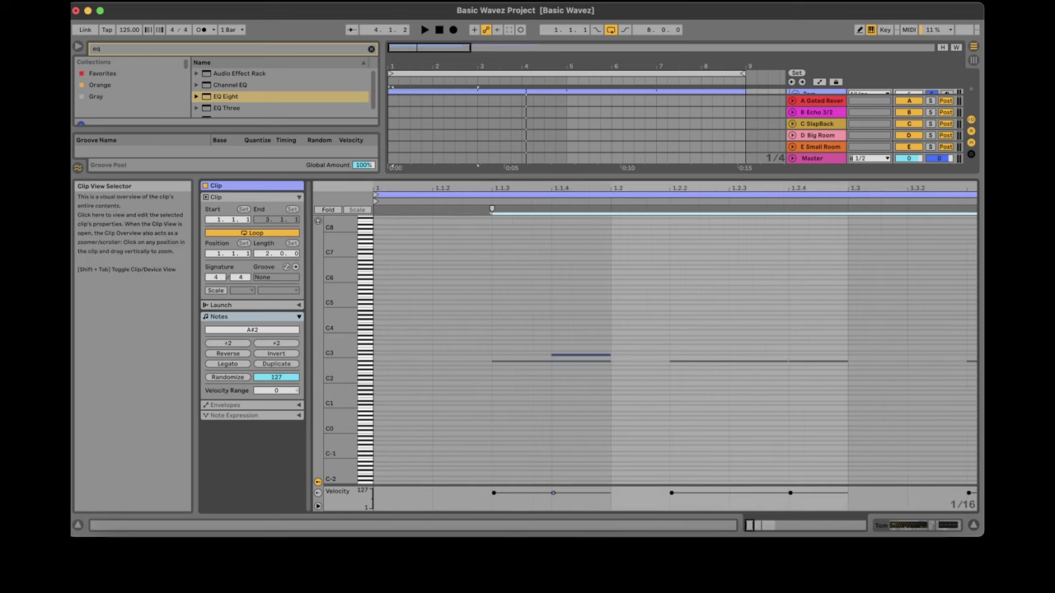
left_click_drag(341, 377, 366, 381)
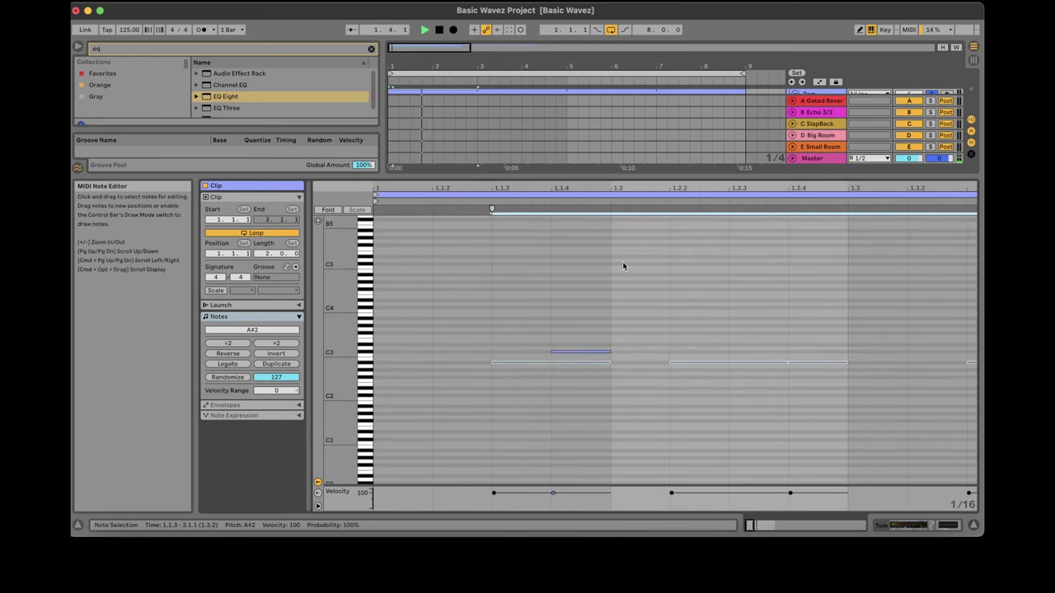
left_click_drag(733, 530, 760, 528)
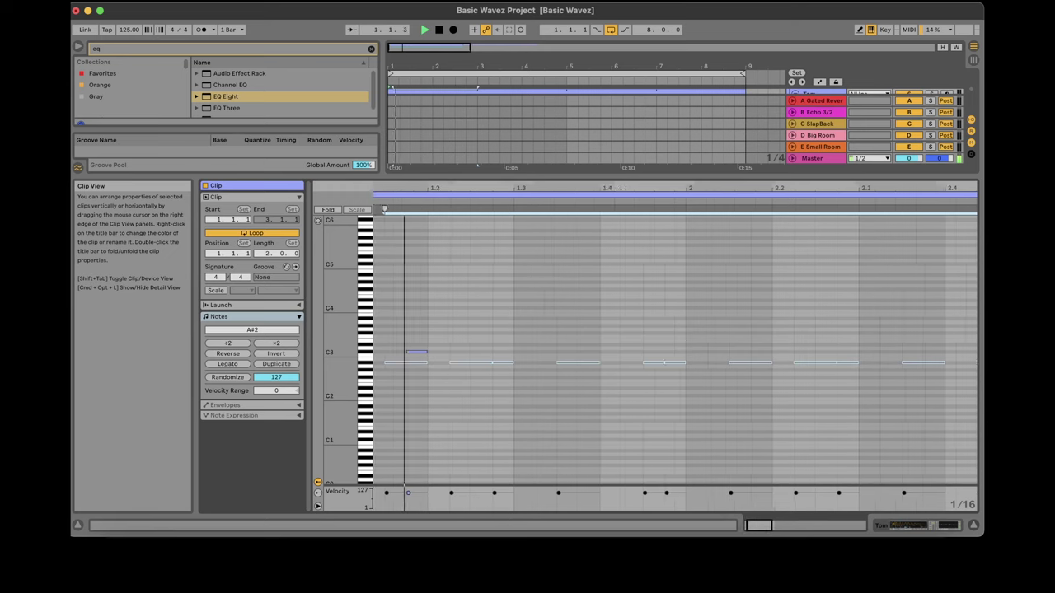
key("space")
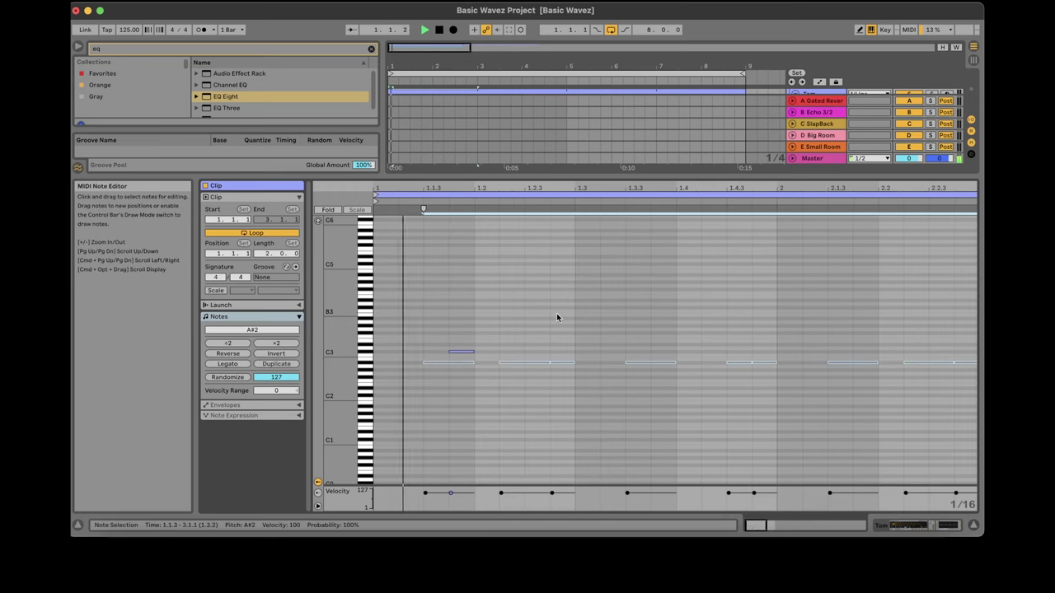
key("space")
left_click_drag(348, 362, 373, 351)
key("space")
Add two sixteenth notes to the Tom clip: F3 at 1.2.3 and C#3 at 1.3.4.
left_click(540, 354)
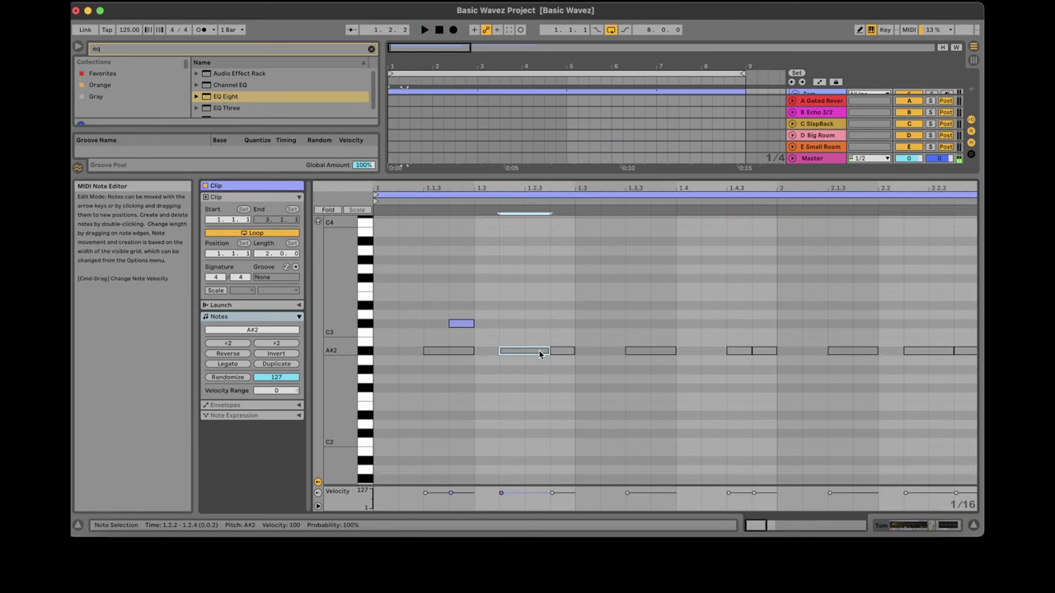
double_click(532, 315)
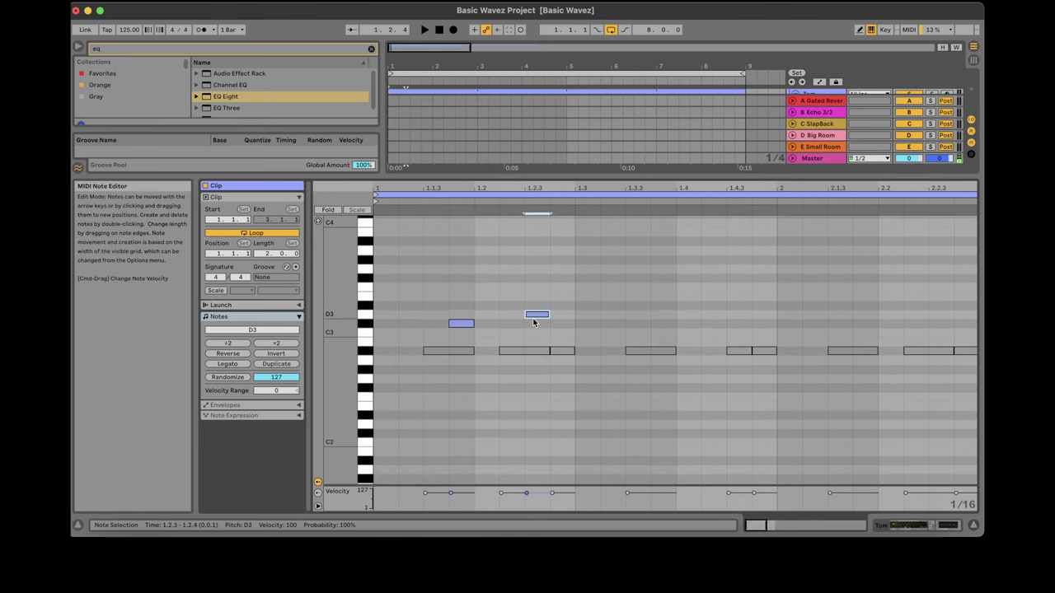
key("Up")
key("Up")
key("Up")
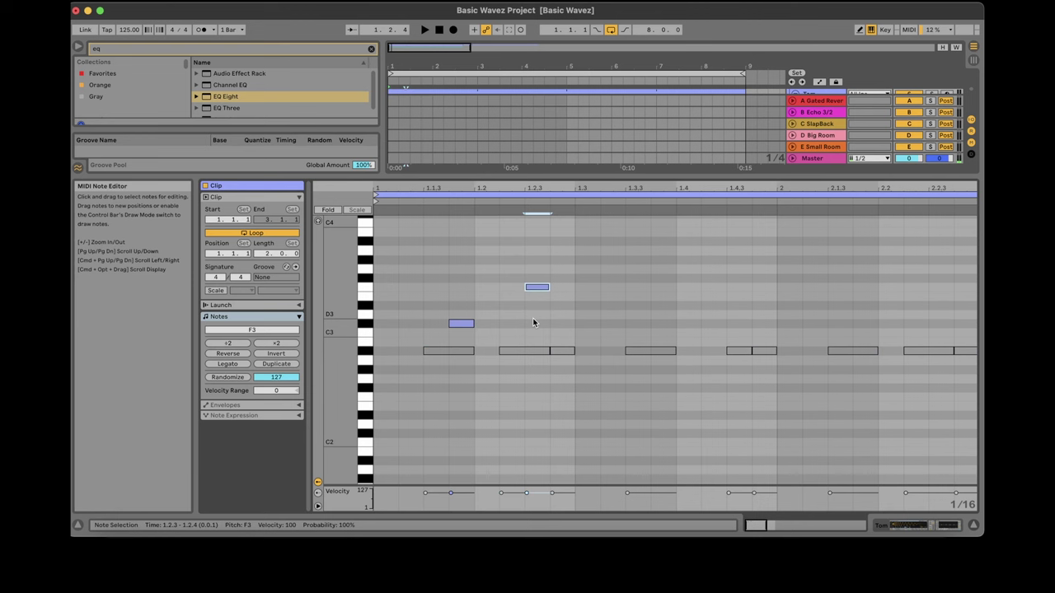
key("space")
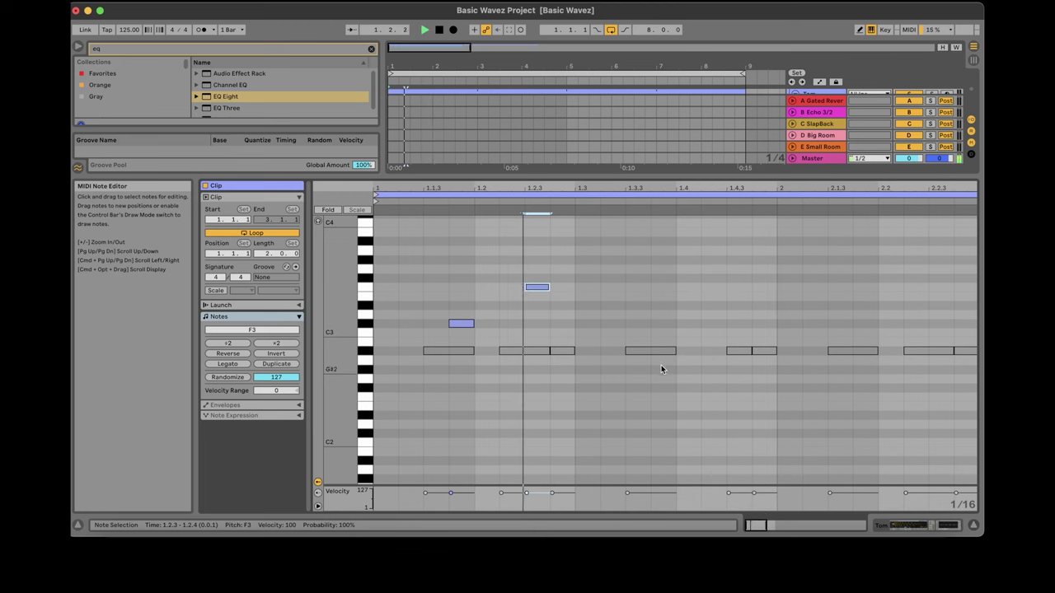
double_click(664, 324)
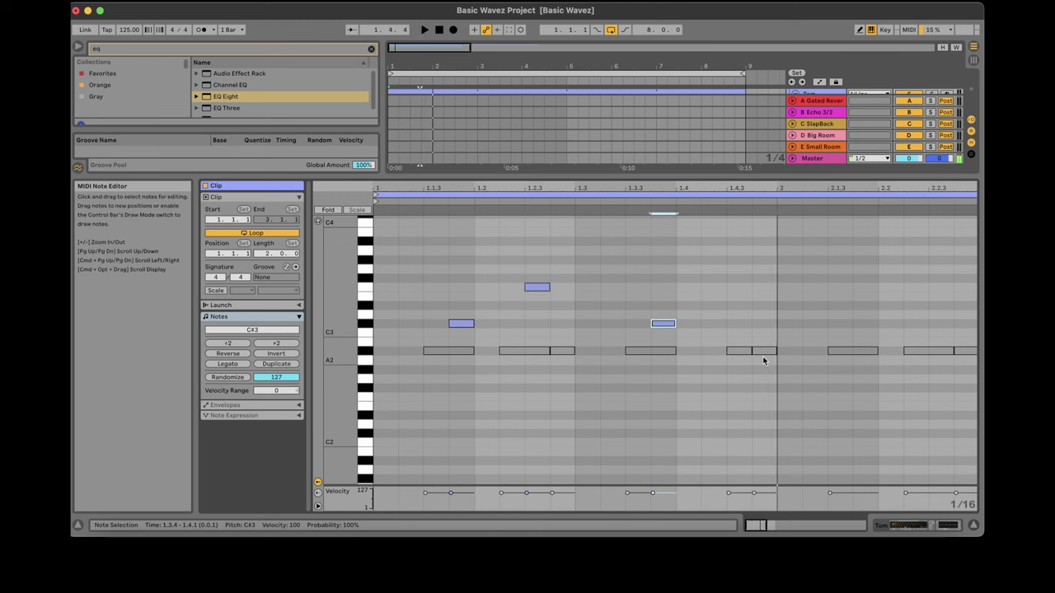
Add a sixteenth G#3 note at 1.4.2 in the Tom clip and duplicate the first bar's pattern into bar 2.
double_click(710, 262)
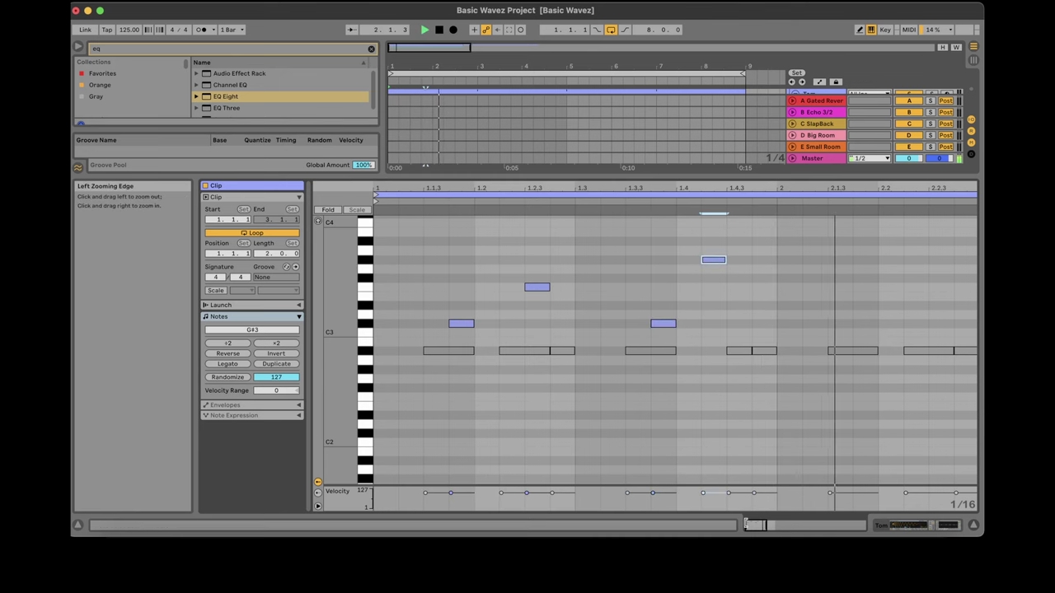
key("space")
left_click_drag(757, 528, 752, 529)
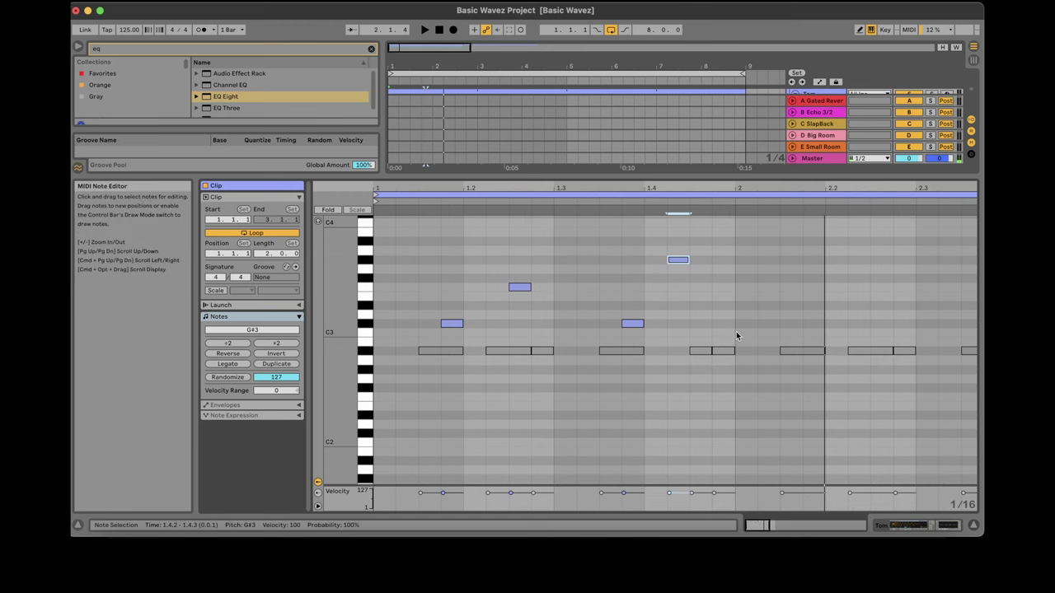
left_click_drag(736, 333, 379, 252)
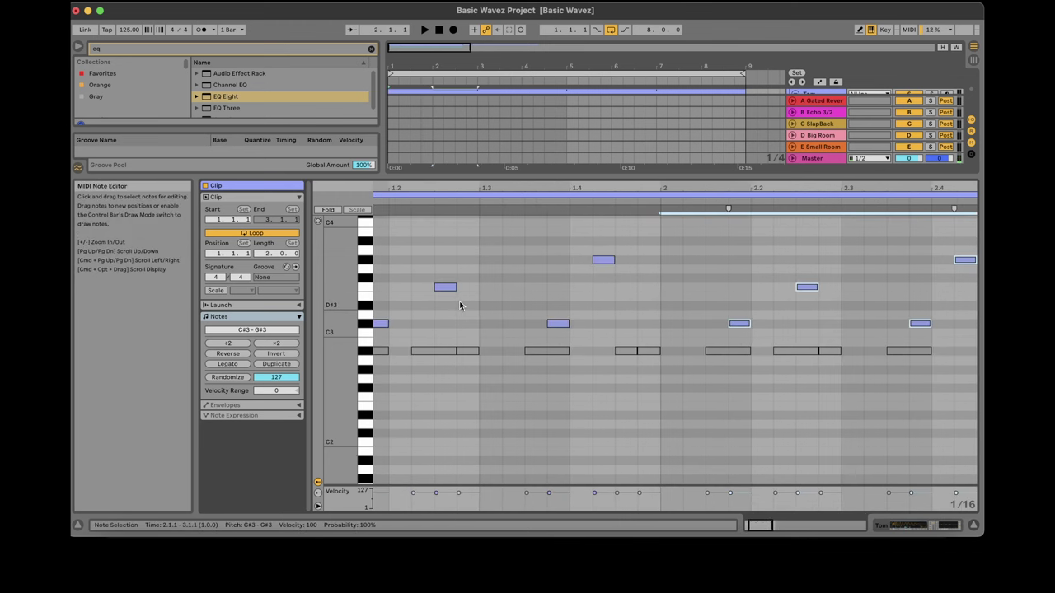
key("super+d")
key("space")
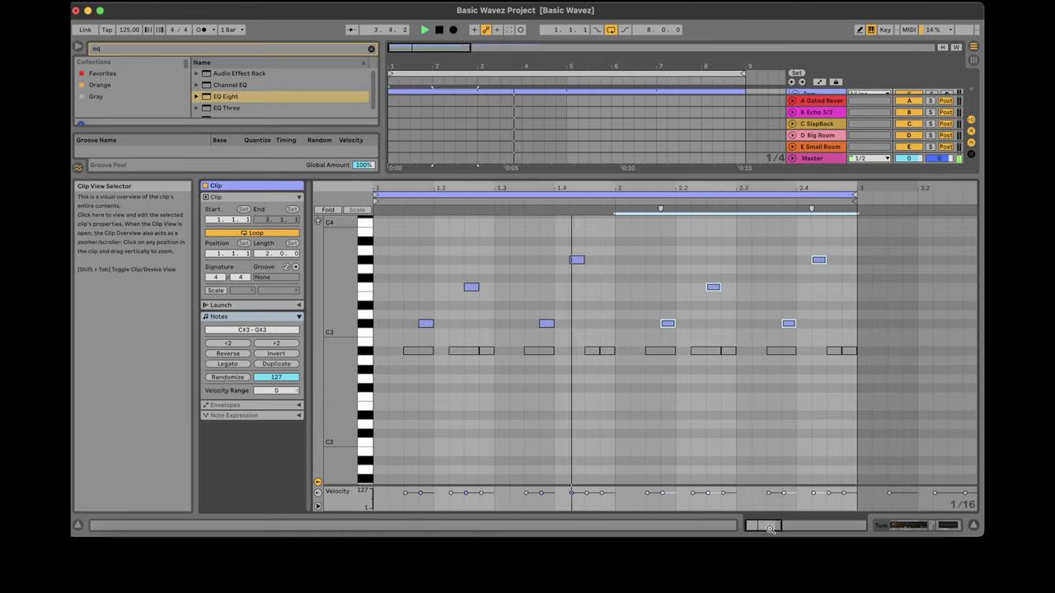
Set the Tom track's EQ Eight low cut to 91.8 Hz with a Q of 0.53 during playback.
left_click(944, 526)
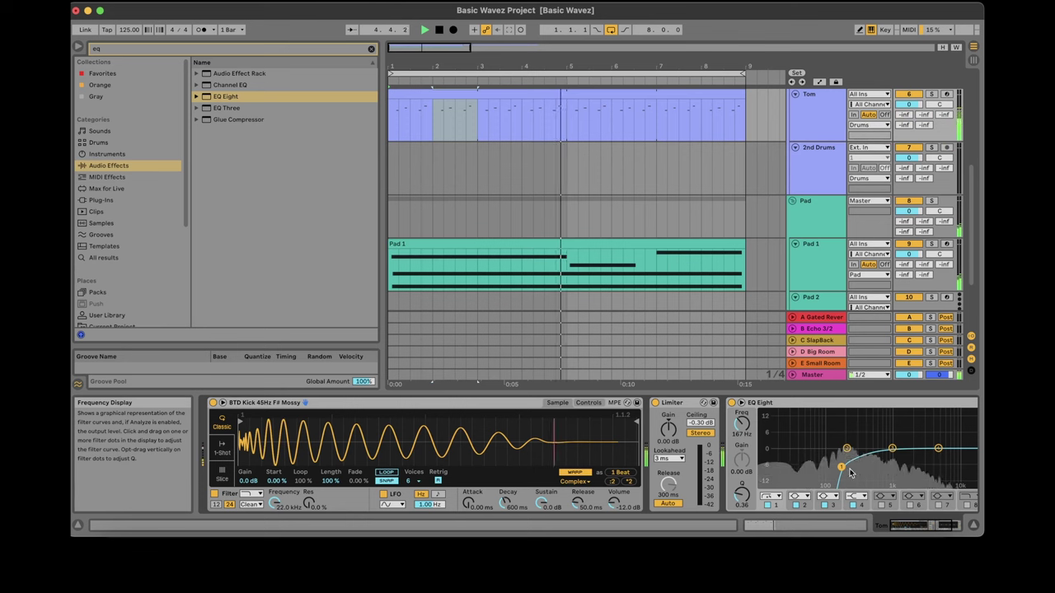
mouse_move(841, 467)
left_mouse_down()
mouse_move(801, 458)
mouse_move(824, 461)
left_mouse_up()
key("space")
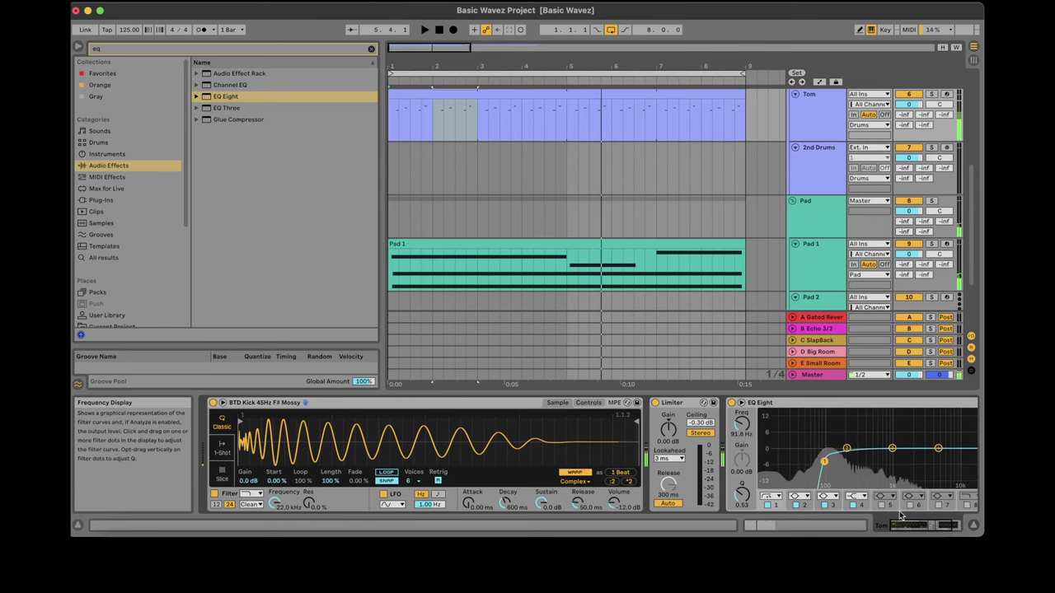
Clear the browser search and open the Basic Wavez - Just Toploops Vol. 1 folder in the HGP Ableton Sample Library.
left_click(371, 49)
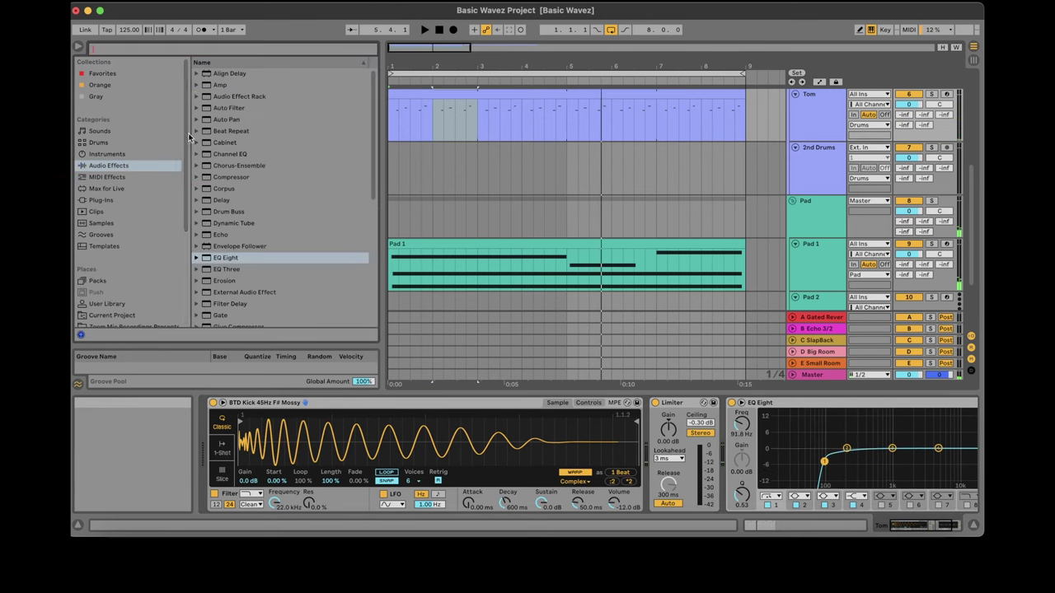
scroll(161, 277, "down", 5)
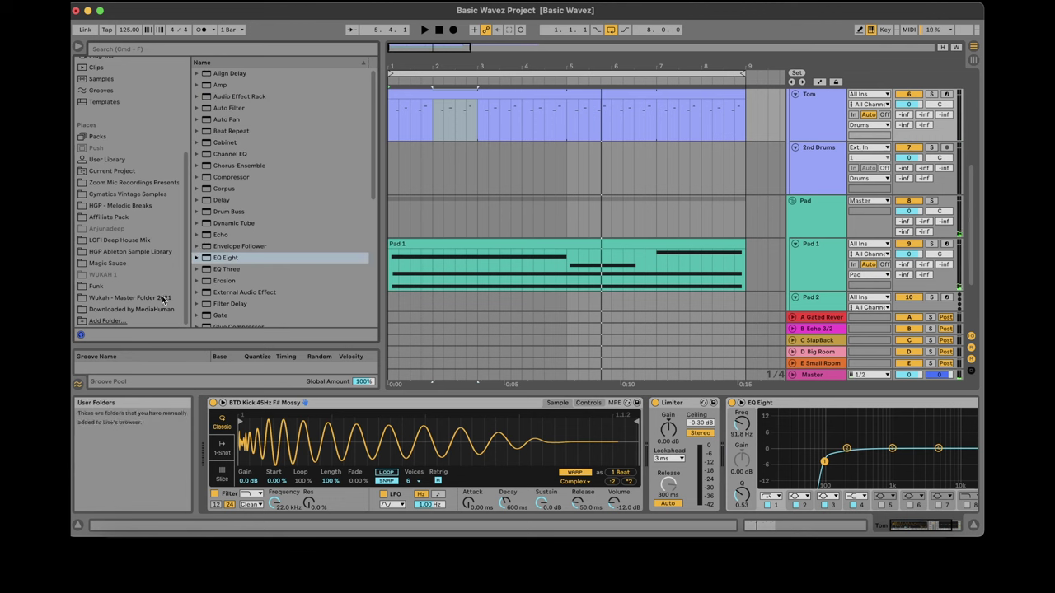
left_click(153, 251)
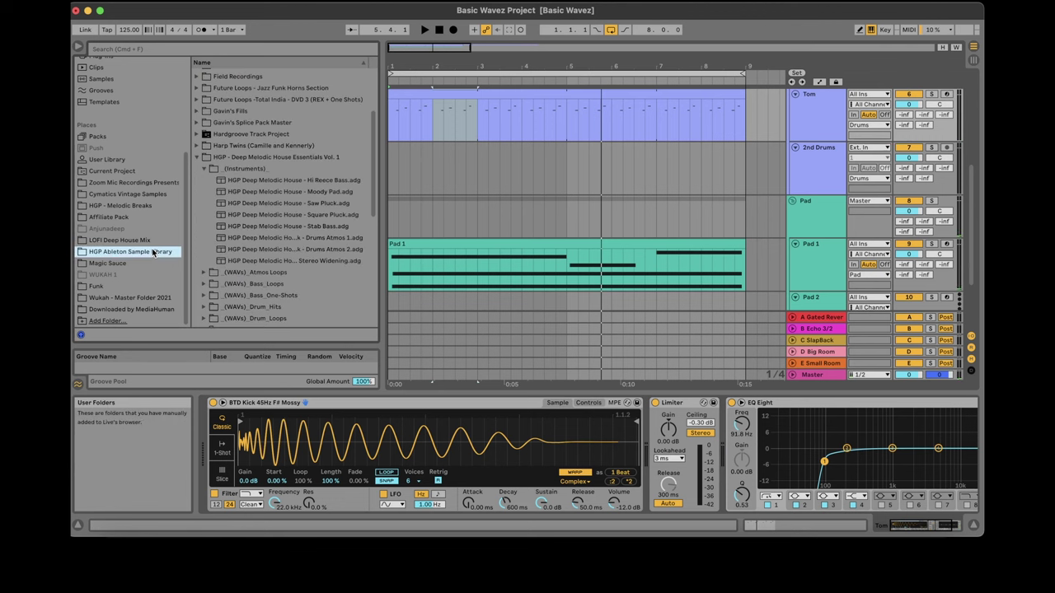
left_click(196, 156)
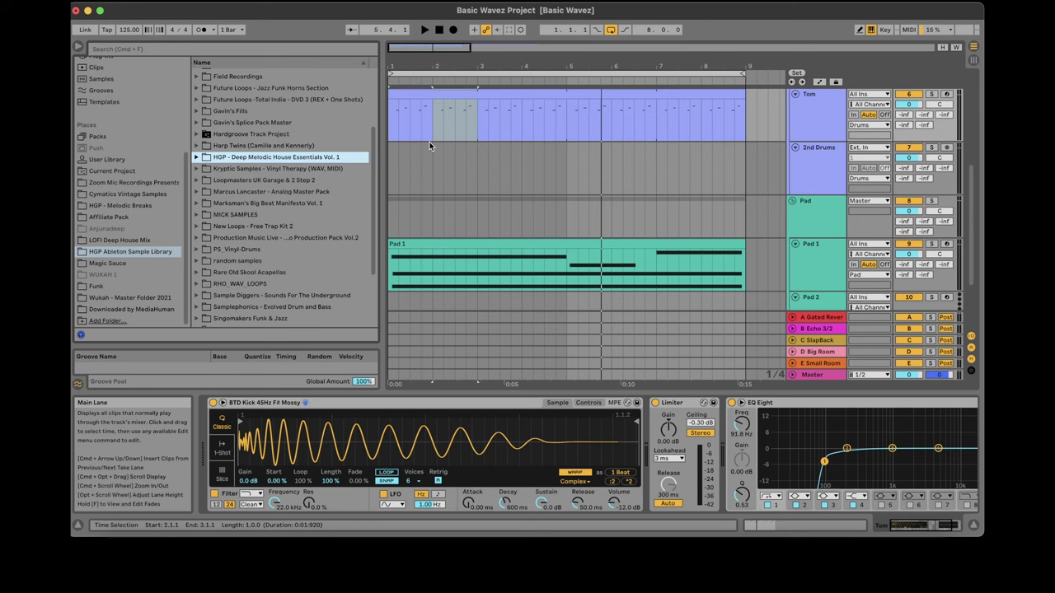
key("space")
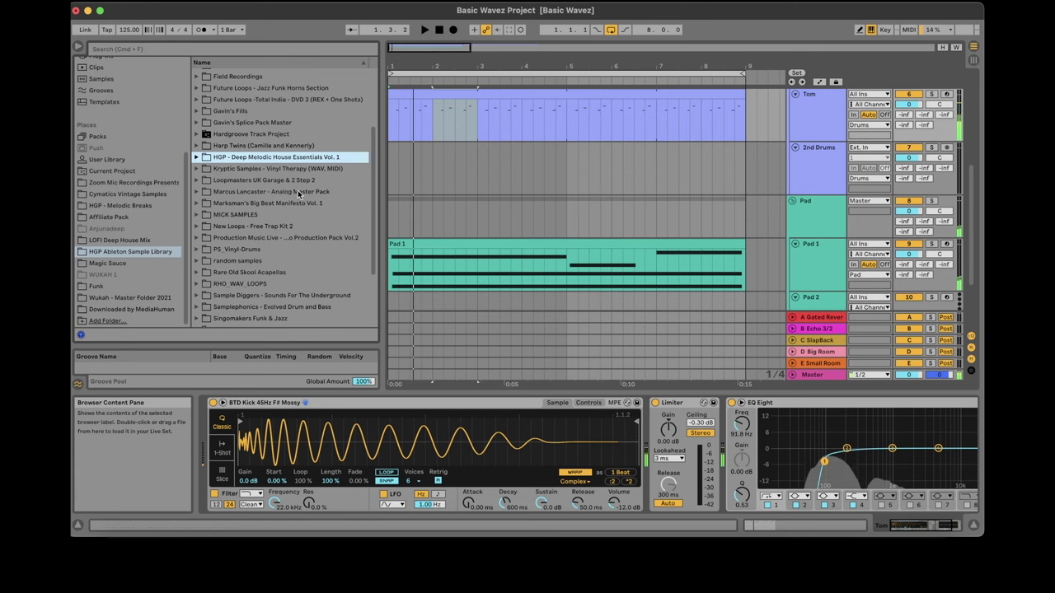
scroll(372, 105, "up", 3)
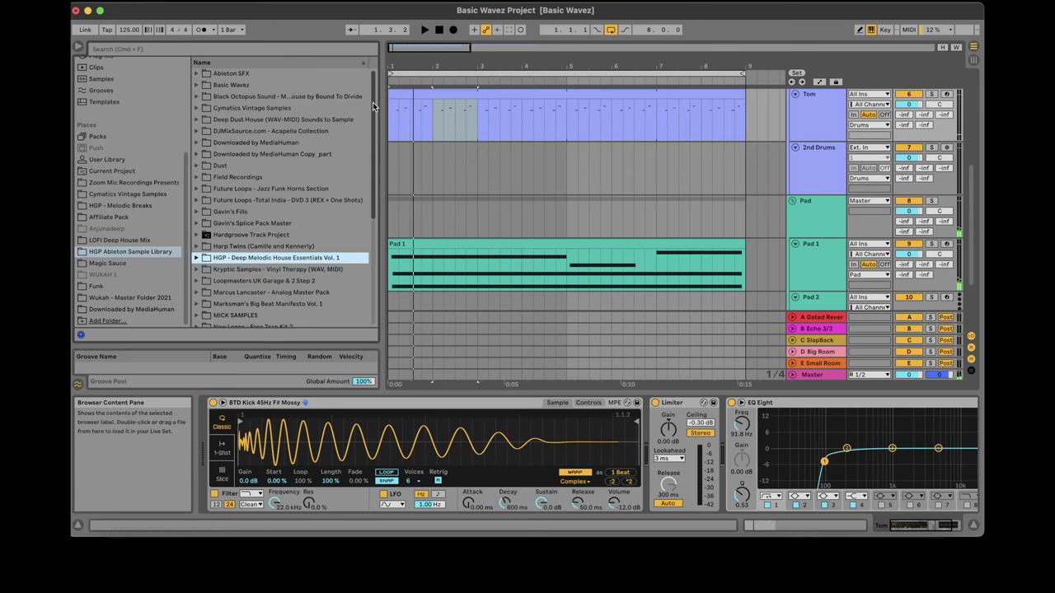
left_click(196, 86)
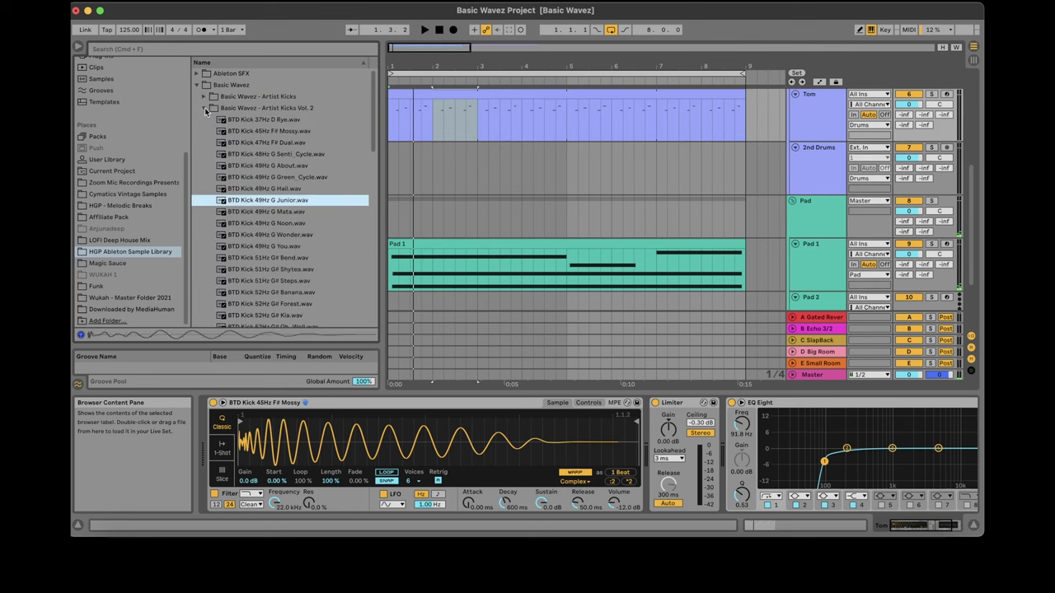
left_click(204, 108)
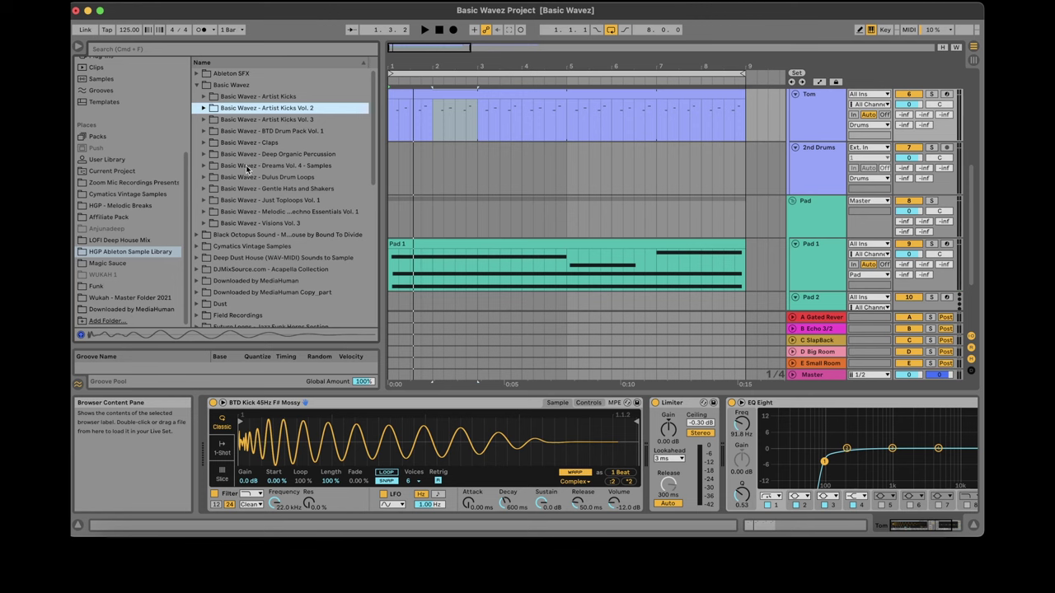
left_click(203, 201)
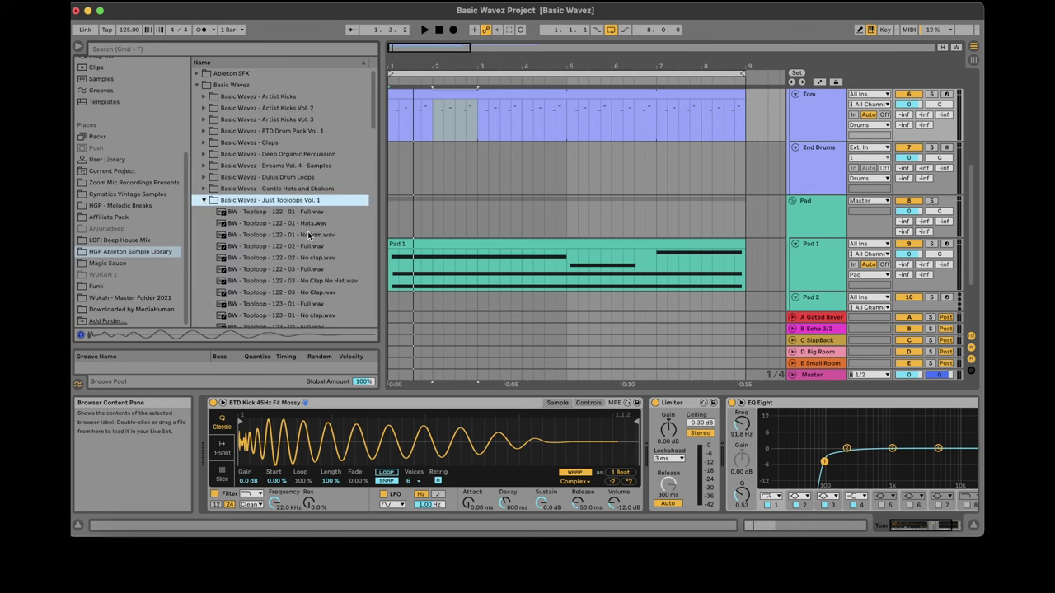
Replace the Tom sampler's kick sample with BW - Toploop - 122 - 01 - Full.wav in Slice mode and play it.
left_click(311, 235)
left_click(304, 213)
scroll(369, 128, "down", 2)
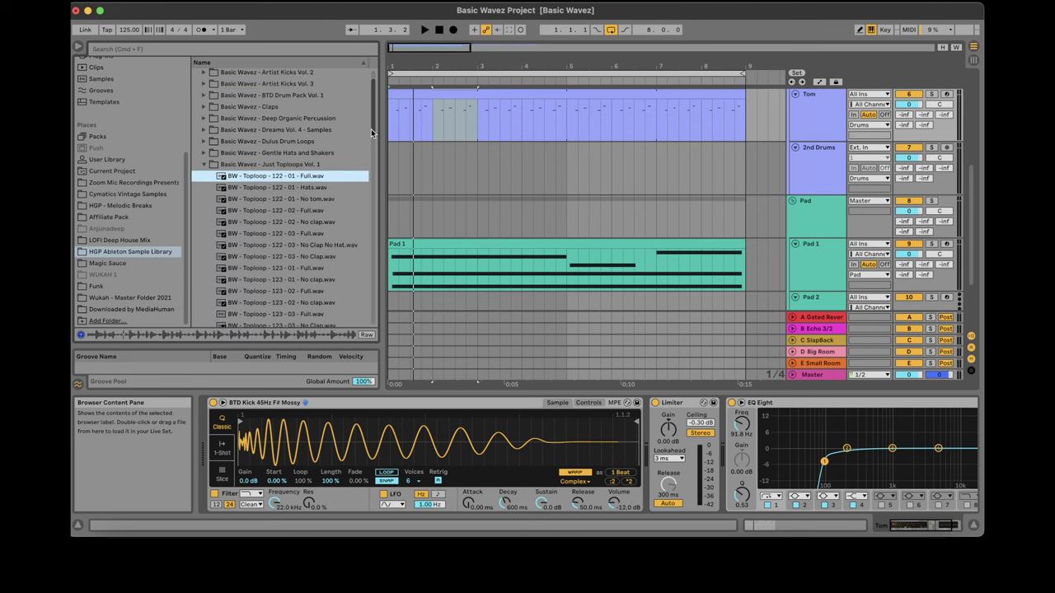
scroll(370, 133, "down", 3)
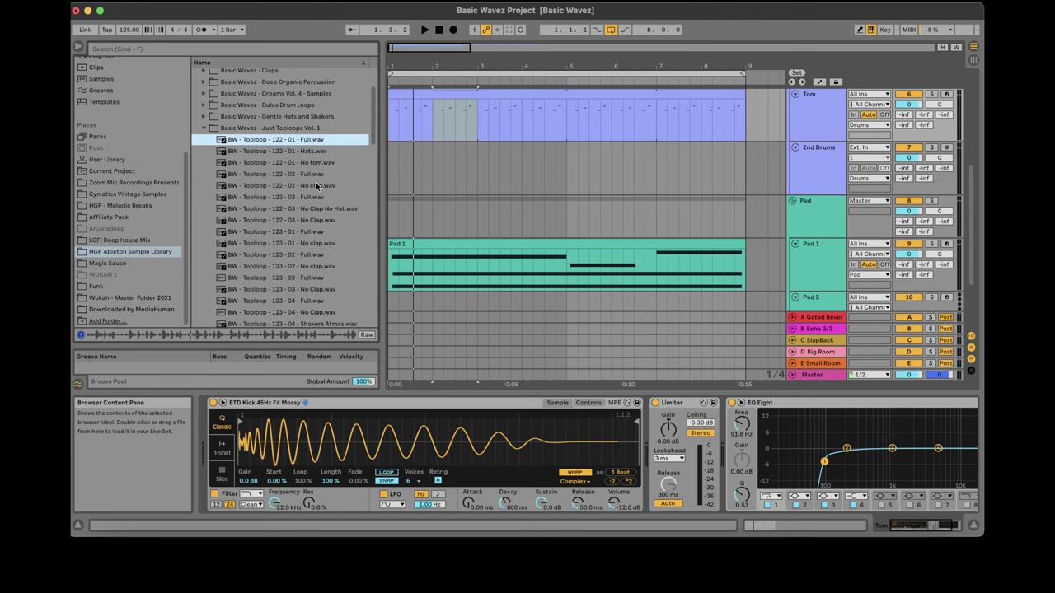
left_click_drag(306, 140, 314, 433)
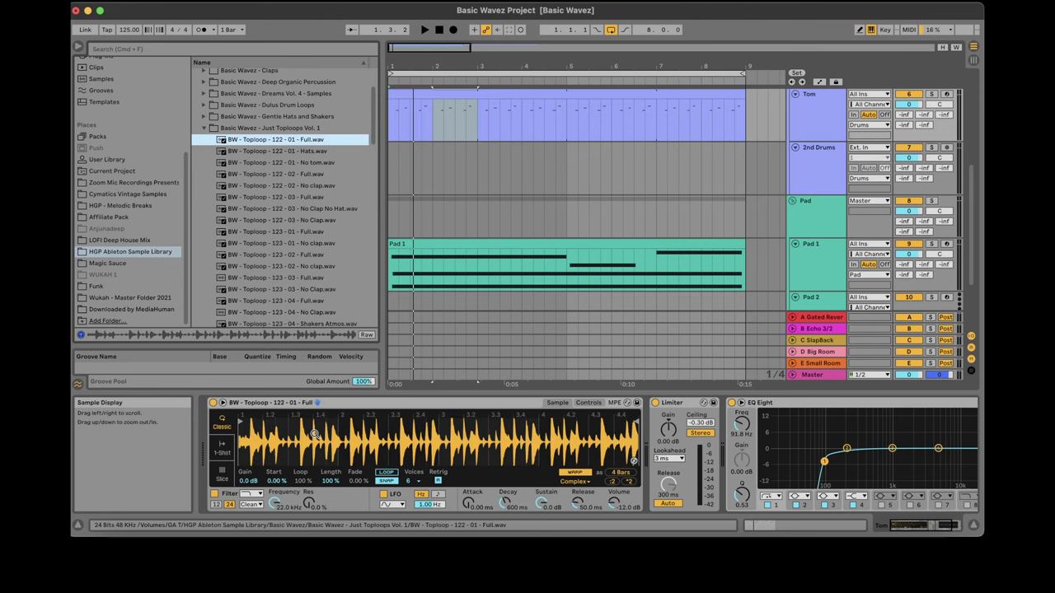
left_click(222, 474)
key("space")
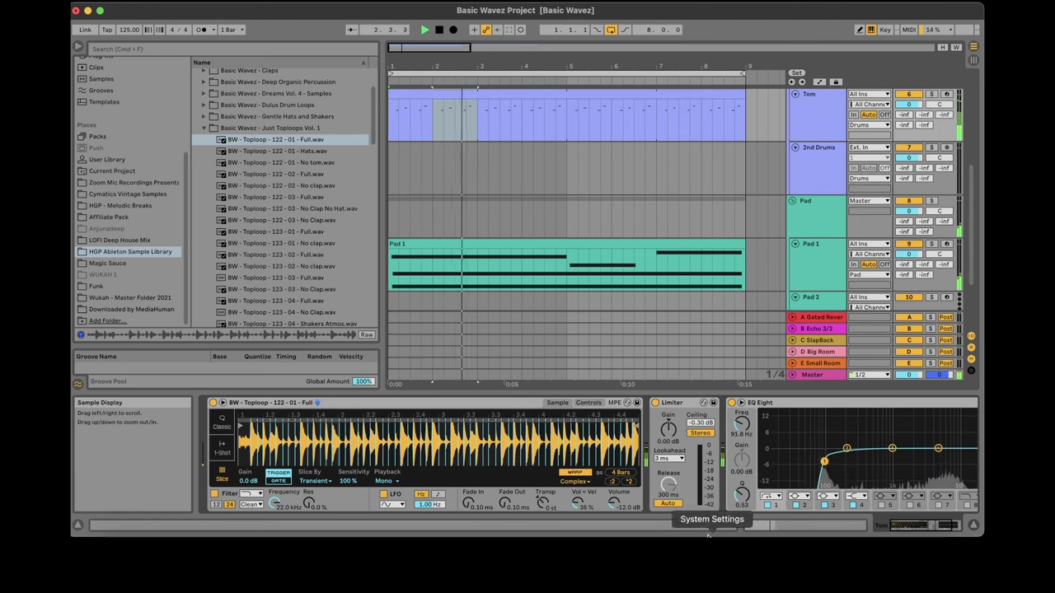
left_click(774, 526)
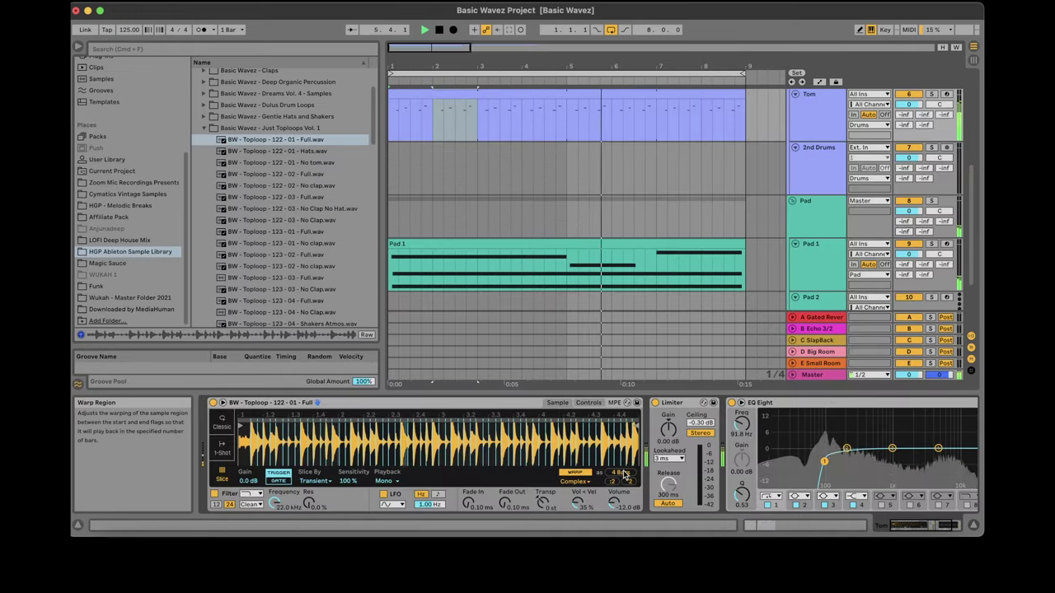
Set the sliced toploop's warp mode to Beats with transient looping off and a transient envelope of 22.
left_click(573, 481)
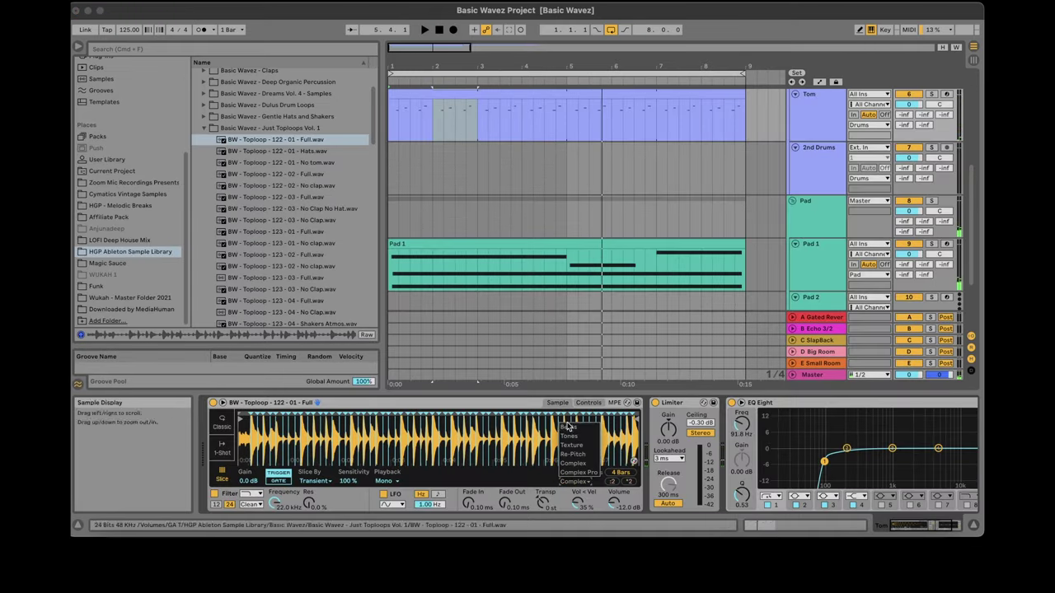
left_click(569, 431)
left_click(575, 474)
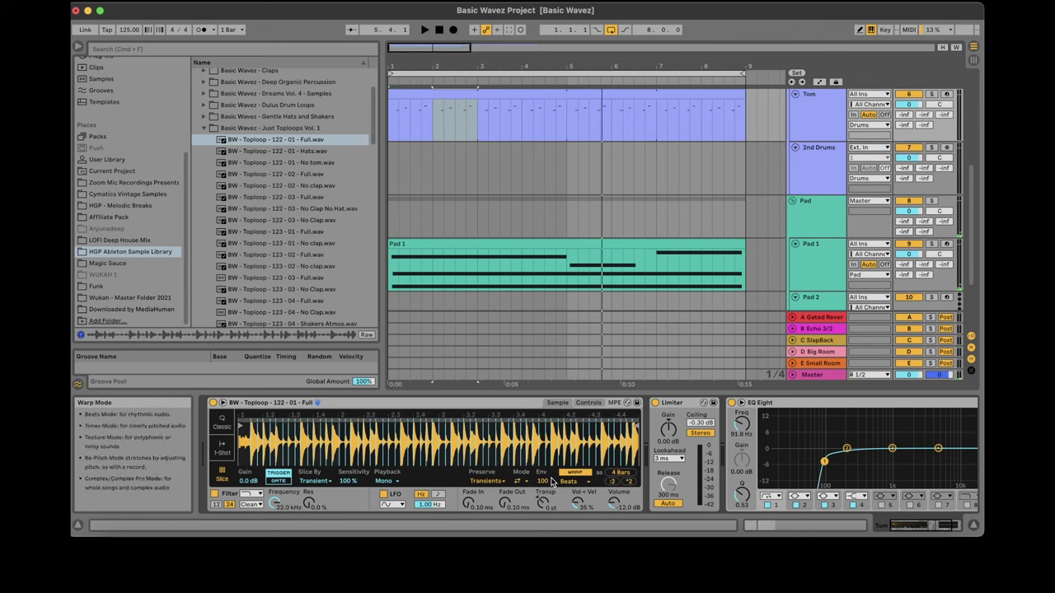
left_click_drag(542, 480, 541, 519)
key("space")
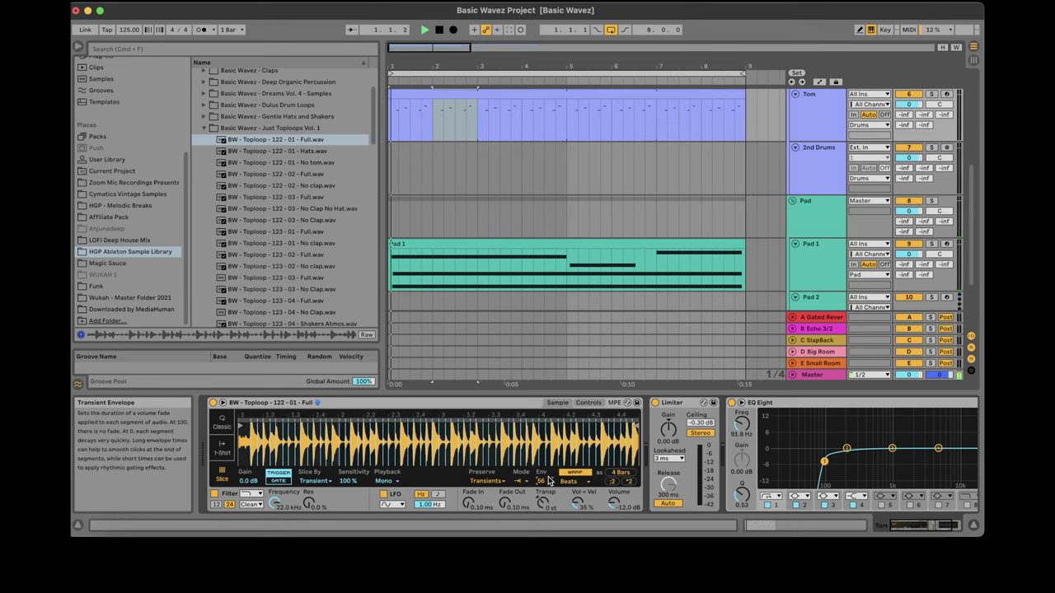
left_click_drag(540, 481, 540, 463)
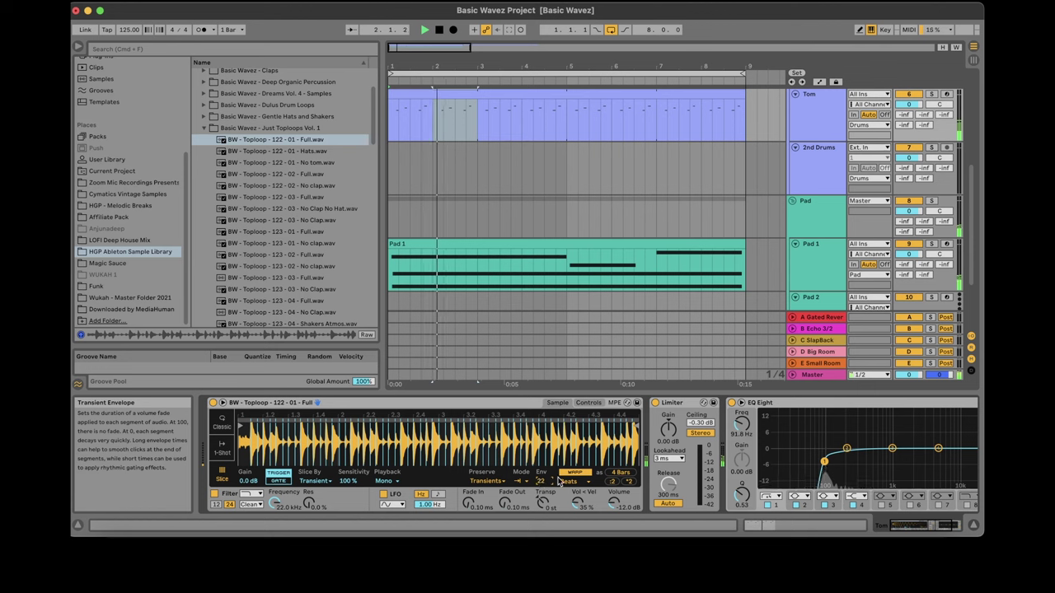
Lower the Tom track's EQ Eight low cut to 63.9 Hz and make band 4 a high cut at 22 kHz with Q 0.47.
mouse_move(824, 462)
left_mouse_down()
mouse_move(804, 447)
mouse_move(813, 461)
left_mouse_up()
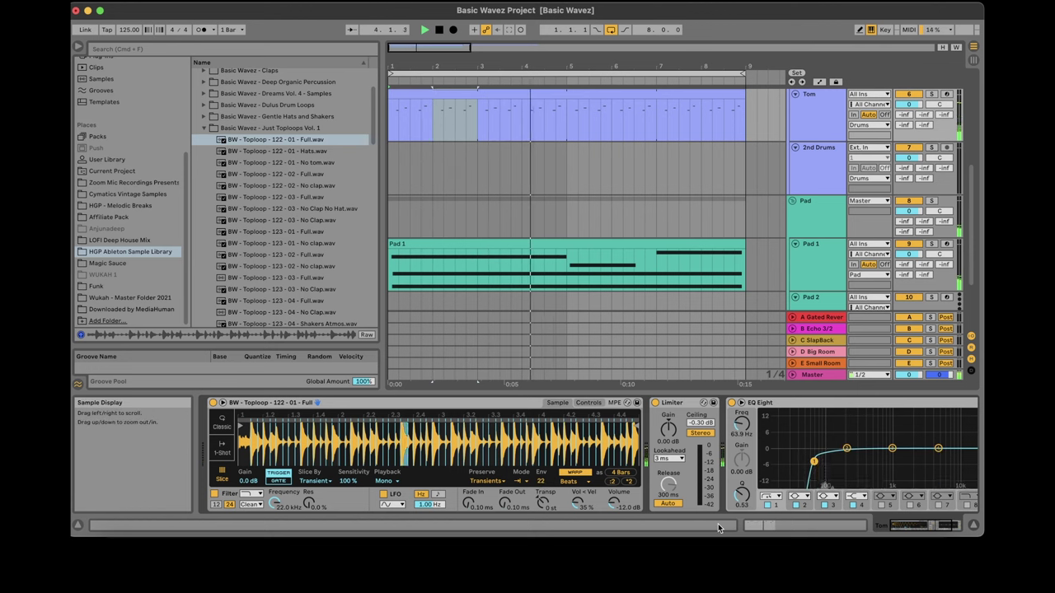
left_click_drag(926, 525, 936, 525)
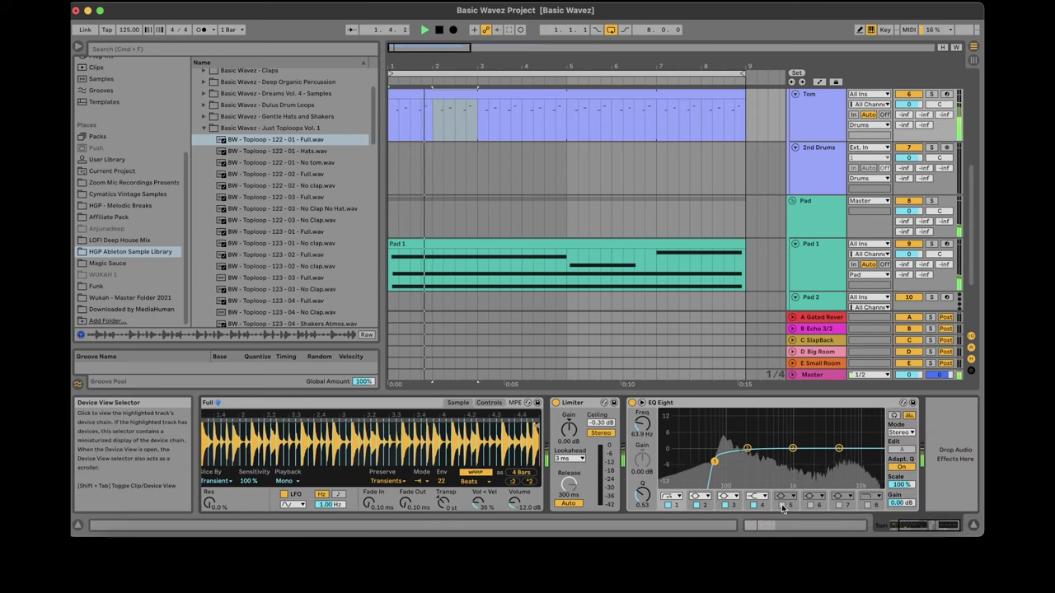
left_click(756, 496)
left_click(756, 488)
left_click_drag(839, 457, 879, 464)
key("space")
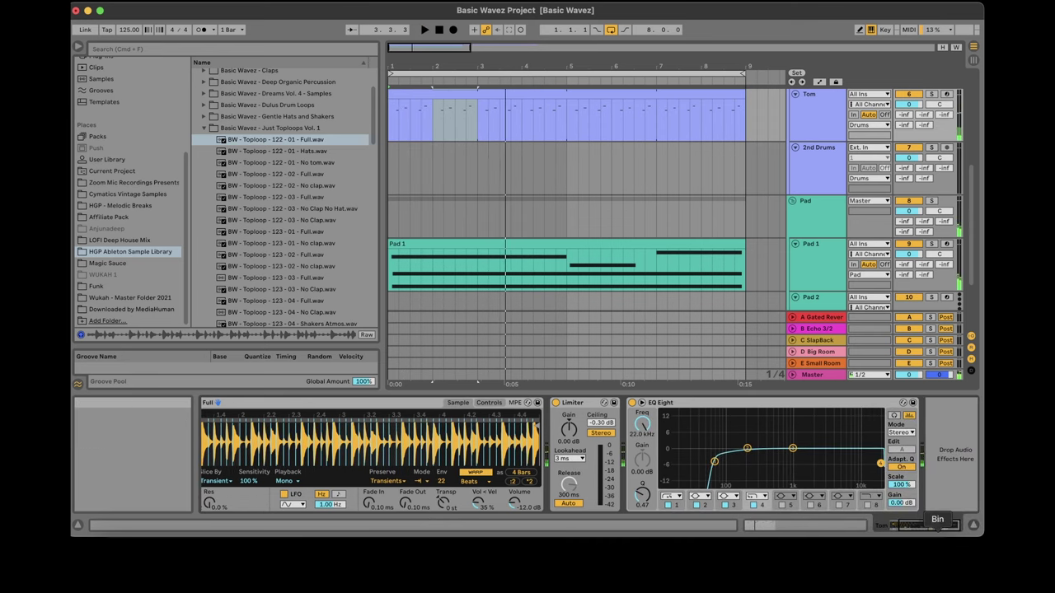
left_click_drag(930, 525, 919, 525)
key("space")
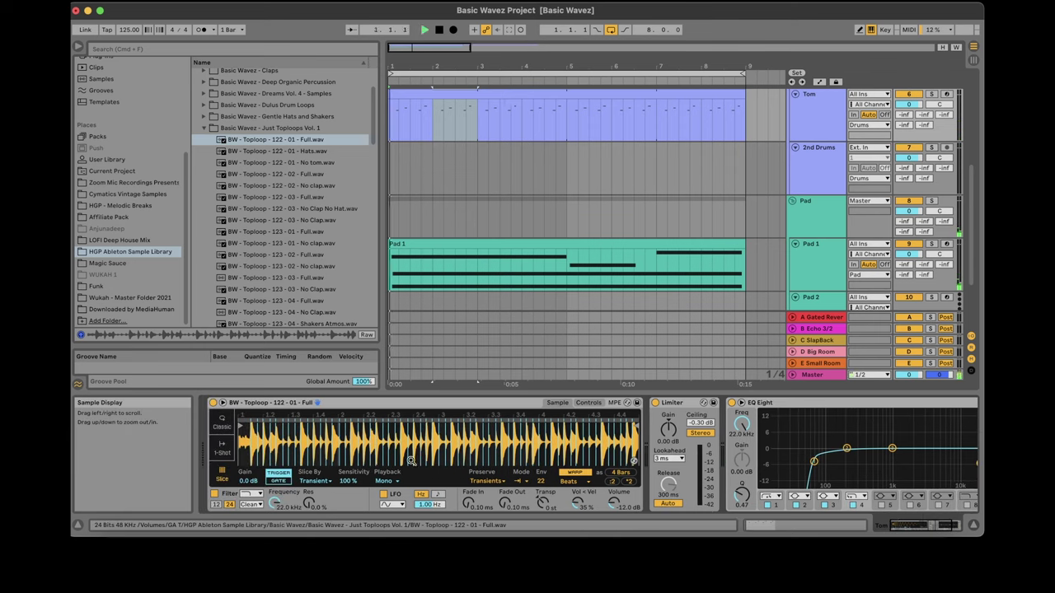
Audition other toploops in the folder, including 122 - 02 - Full, 122 - 03 - No Clap No Hat and 123 - 02 - No clap.
left_click(281, 174)
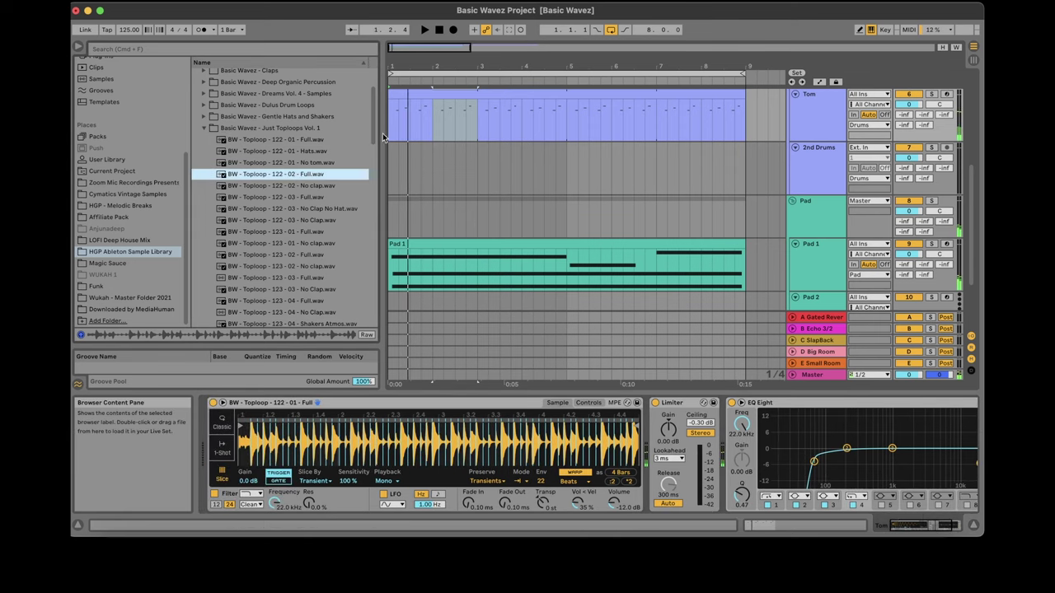
left_click(311, 210)
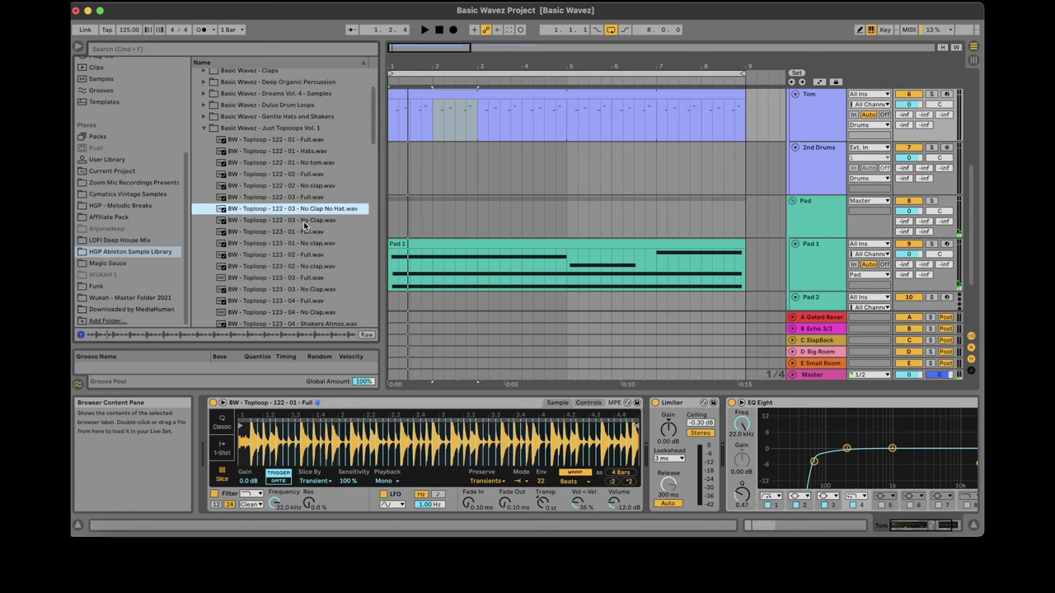
left_click(304, 220)
left_click(282, 265)
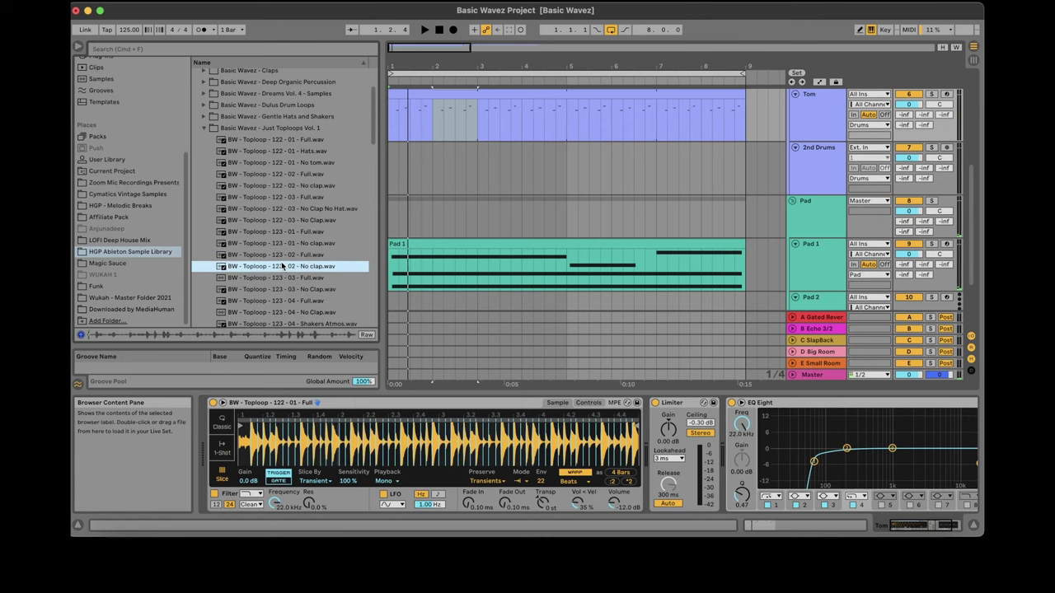
Widen the browser and open the BW MHTE Perc Loops folder within Basic Wavez - Melodic House & Techno Essentials Vol. 1.
left_click(207, 129)
left_click_drag(371, 175, 520, 176)
left_click(204, 141)
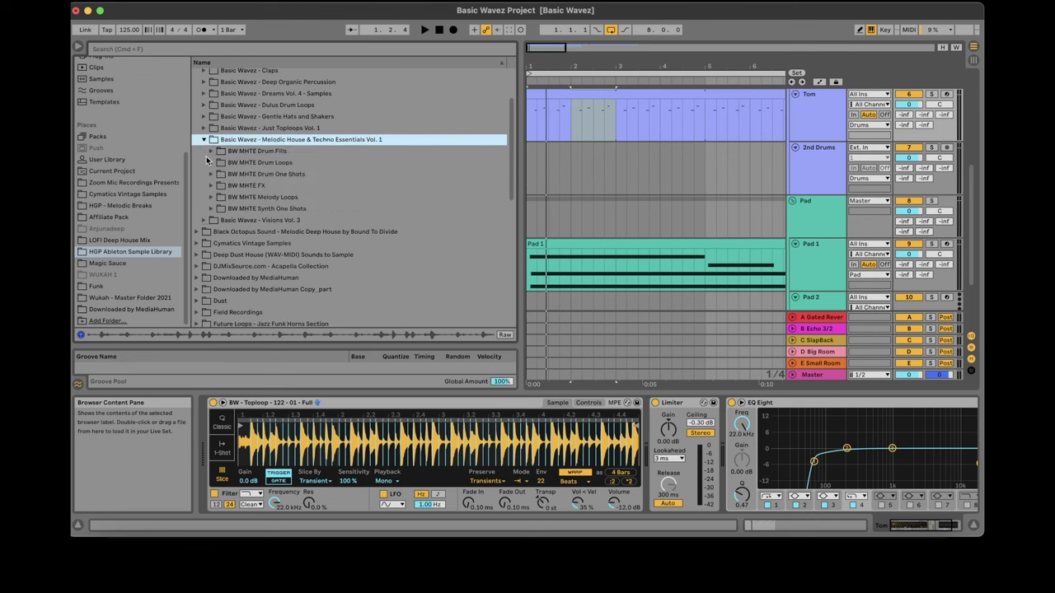
left_click(210, 162)
left_click(254, 185)
left_click(218, 174)
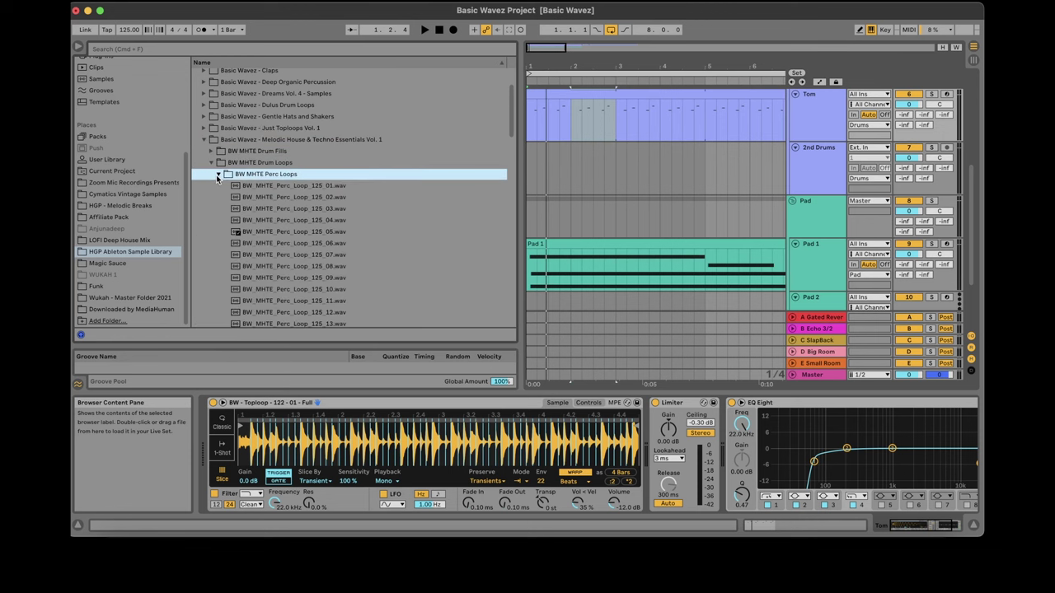
Audition percussion loops in the BW MHTE Perc Loops folder, including 125_03, 125_08, 125_11, 125_21, 125_30, 125_33 and 125_39.
left_click(250, 209)
left_click(265, 266)
left_click(287, 302)
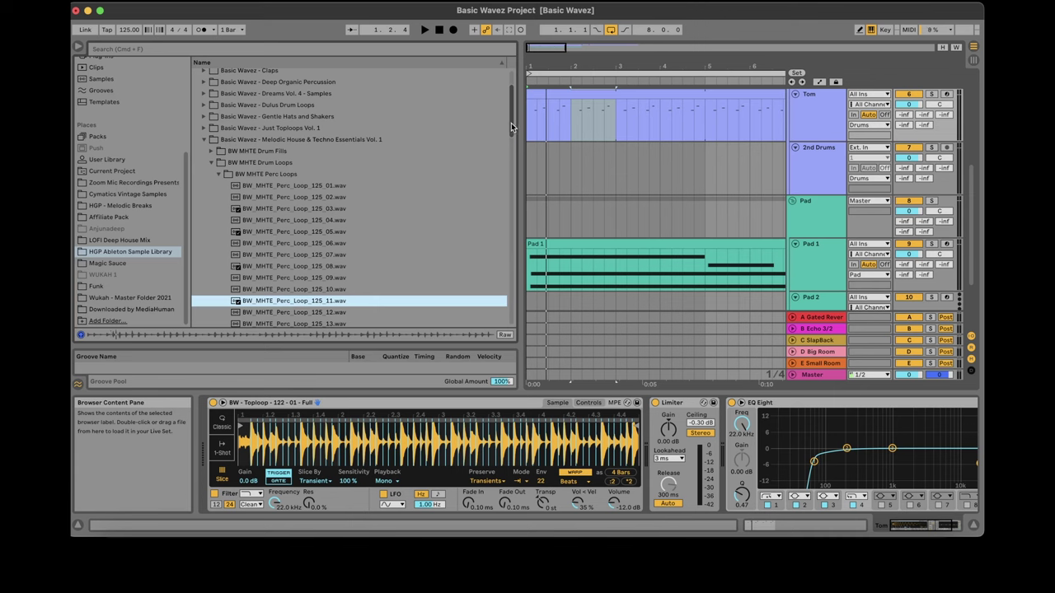
scroll(330, 230, "down", 3)
left_click(312, 284)
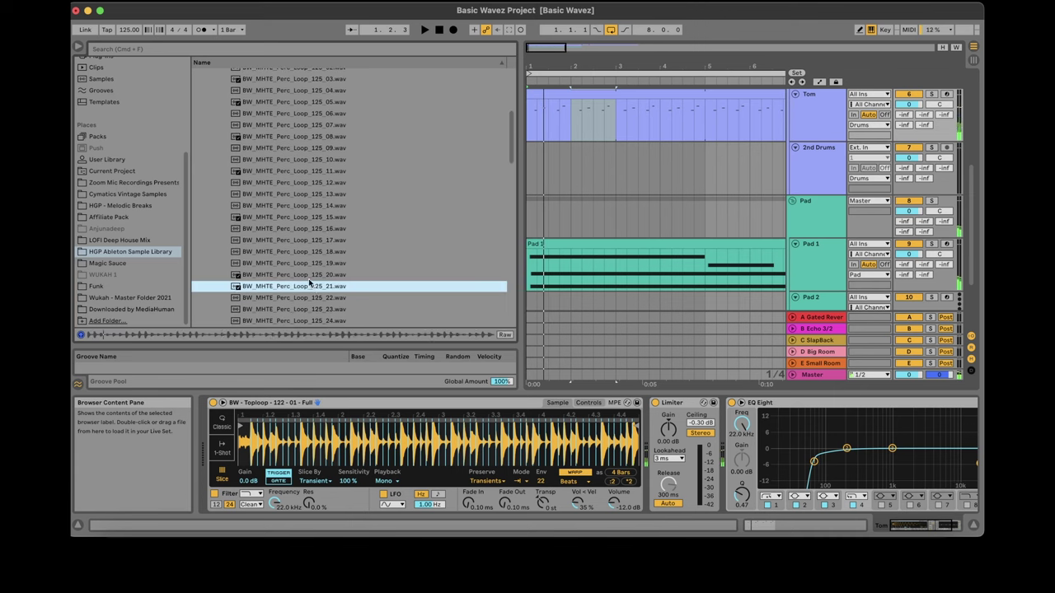
left_click(313, 321)
scroll(330, 247, "down", 4)
left_click(338, 261)
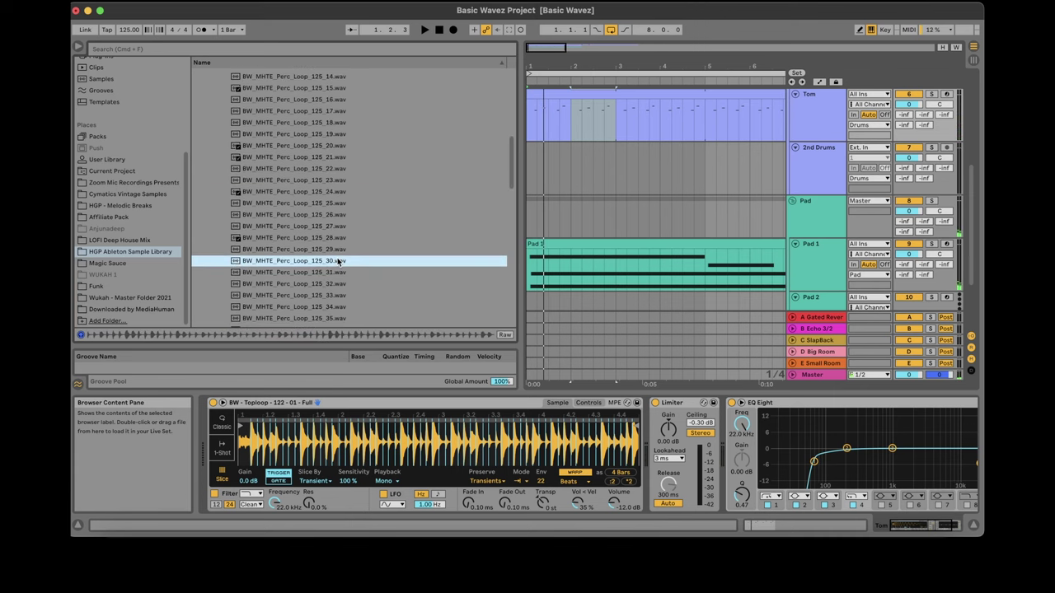
left_click(314, 297)
scroll(475, 185, "down", 5)
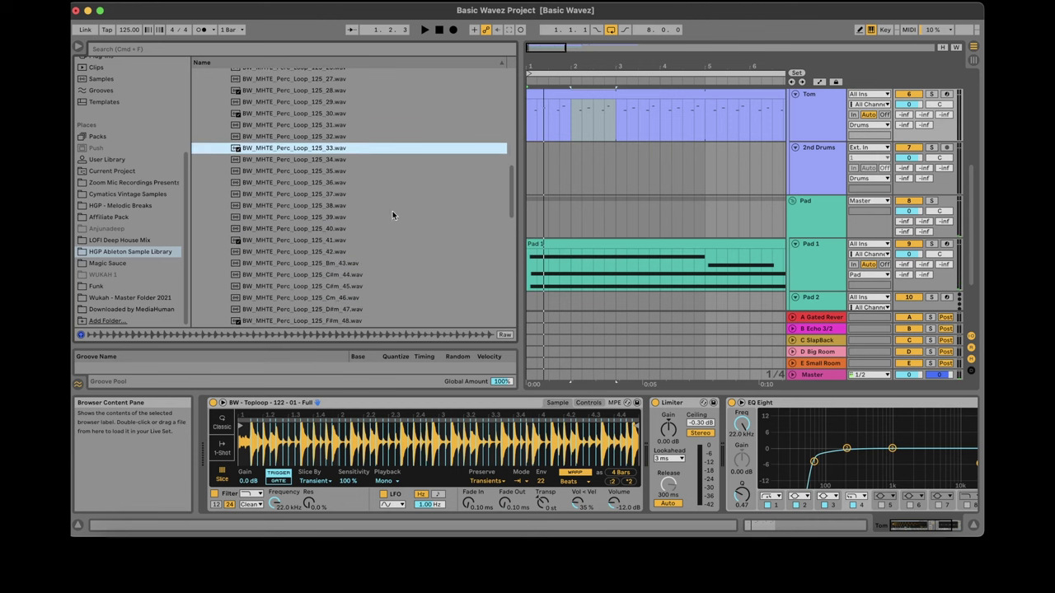
left_click(299, 216)
Replace the toploop in the Tom track's sliced Simpler with BW_MHTE_Perc_Loop_125_C#m_44.wav and play it in the arrangement.
left_click(313, 275)
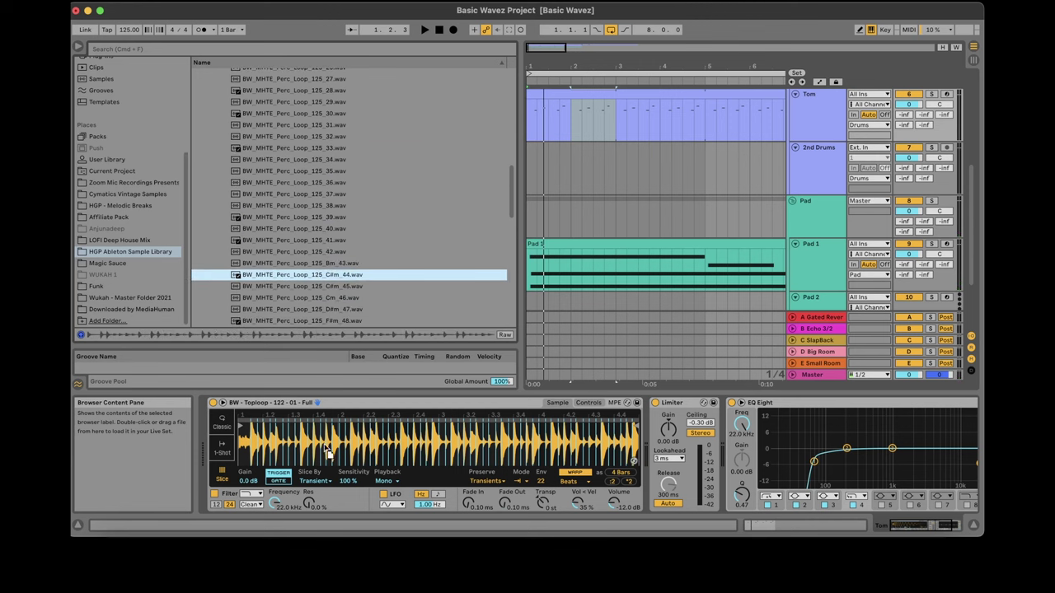
left_click_drag(327, 450, 330, 449)
key("space")
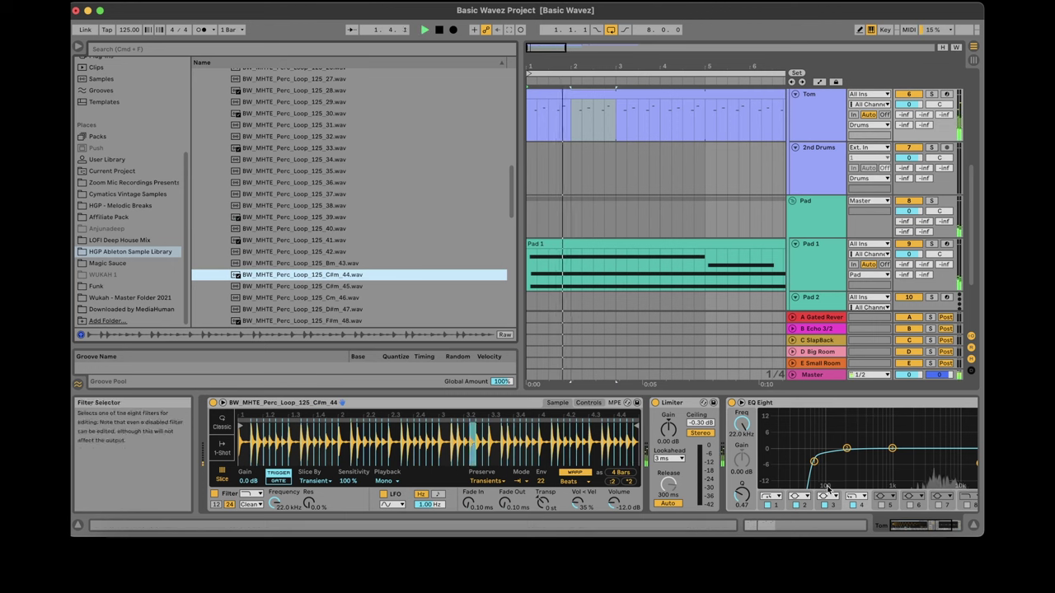
left_click(543, 502)
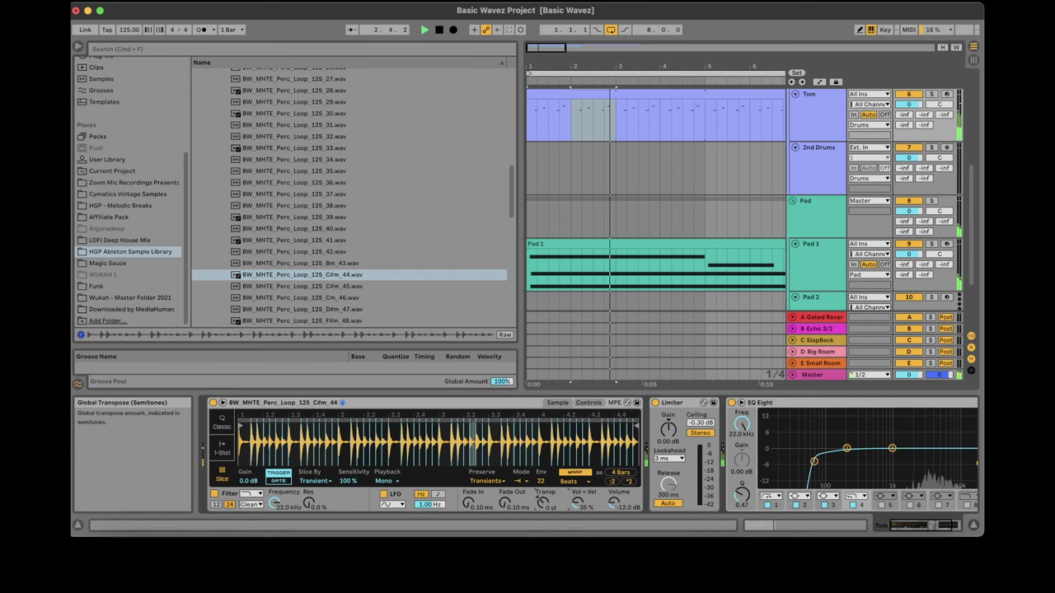
Transpose the Tom clip's second-bar notes from 2.1.4 onward up three semitones.
left_click(643, 94)
key("space")
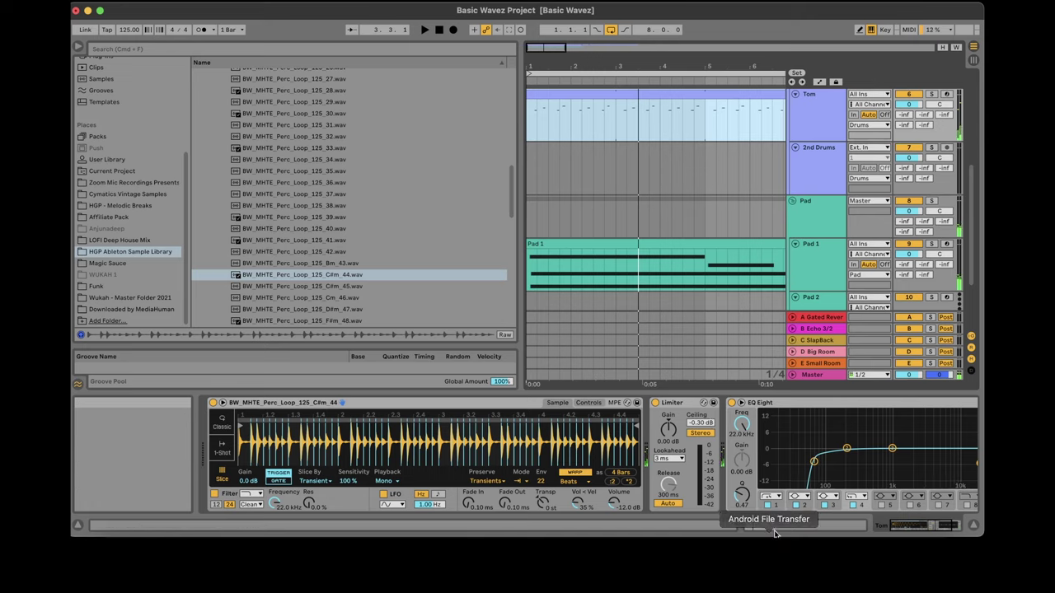
key("shift+Tab")
key("space")
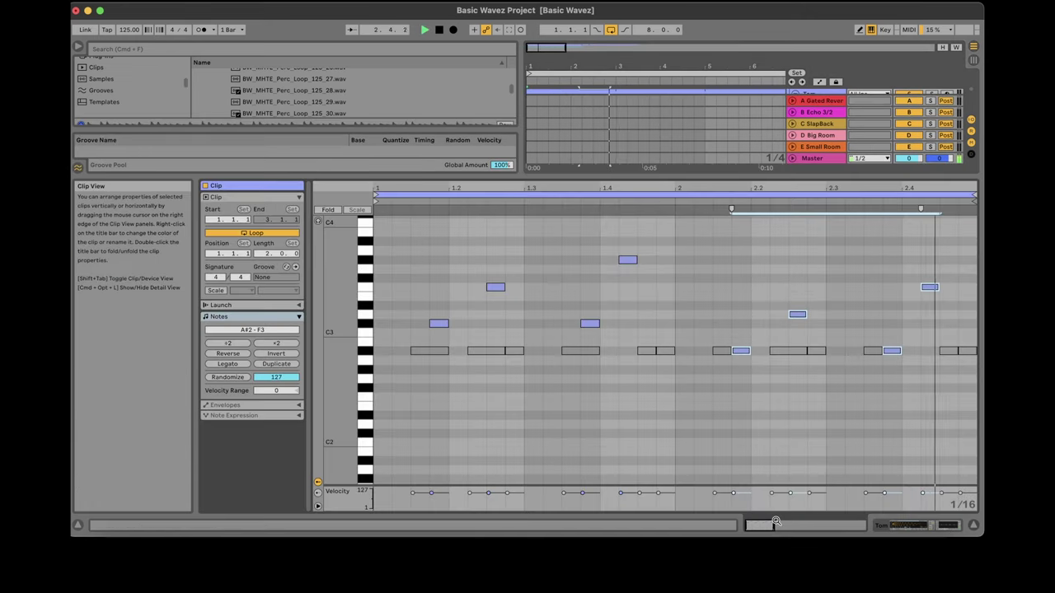
left_click(746, 433)
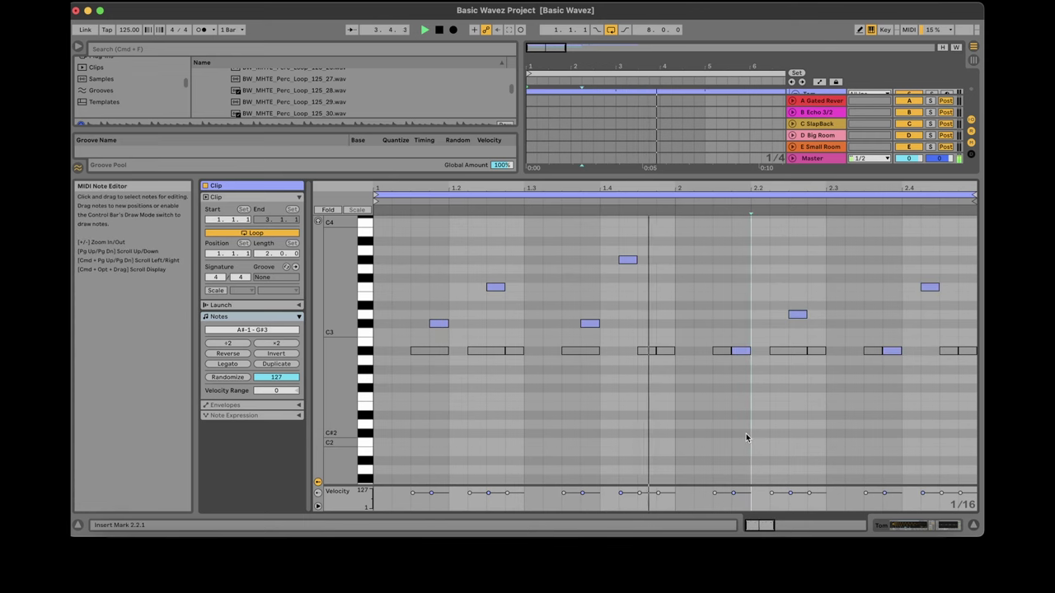
left_click_drag(739, 409, 981, 203)
key("Up")
key("Up")
key("Up")
left_click(782, 395)
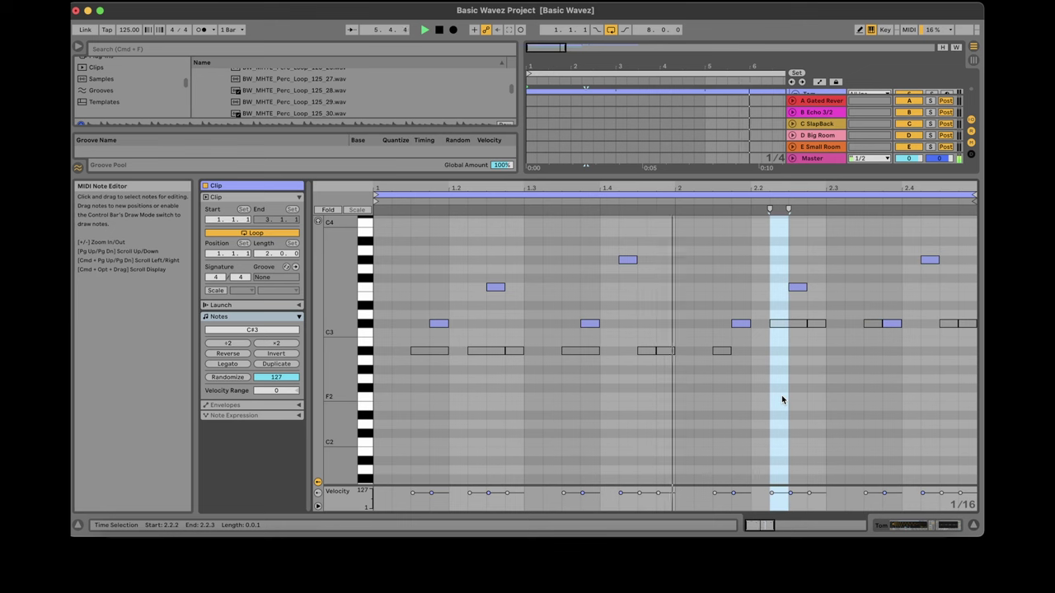
Transpose all notes in the Tom clip down nine semitones.
key("super+a")
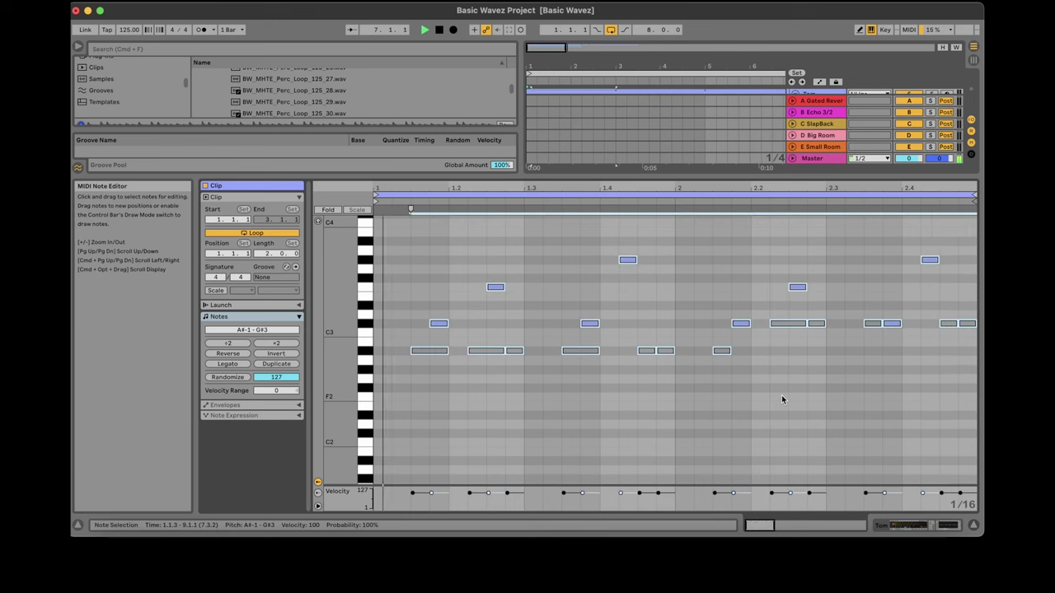
key("shift+Down")
key("shift+Up")
key("Down")
key("Down")
key("Down")
key("Down")
key("Down")
key("Down")
key("Down")
key("Down")
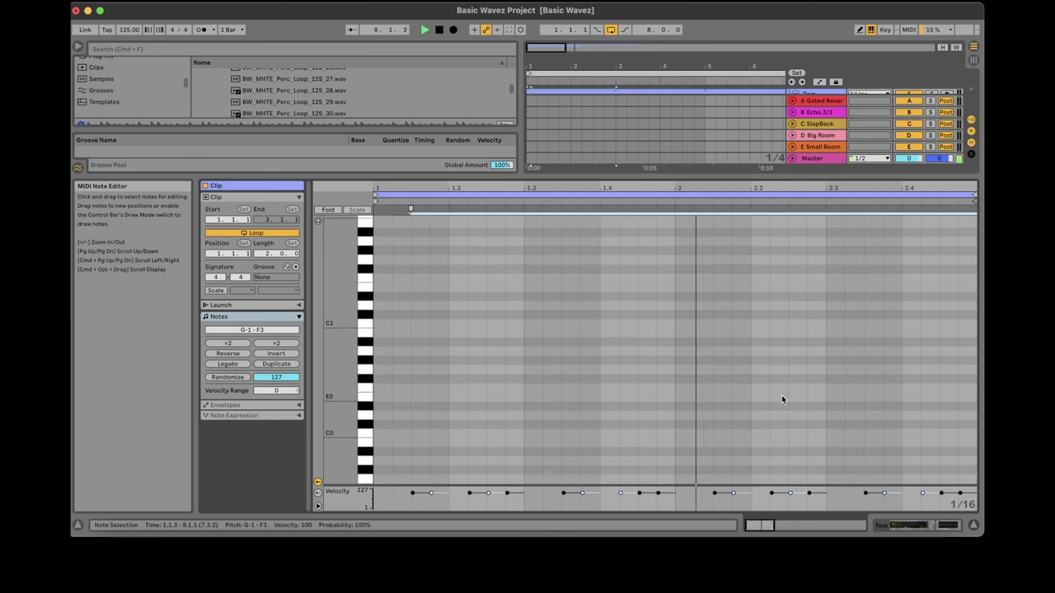
key("Down")
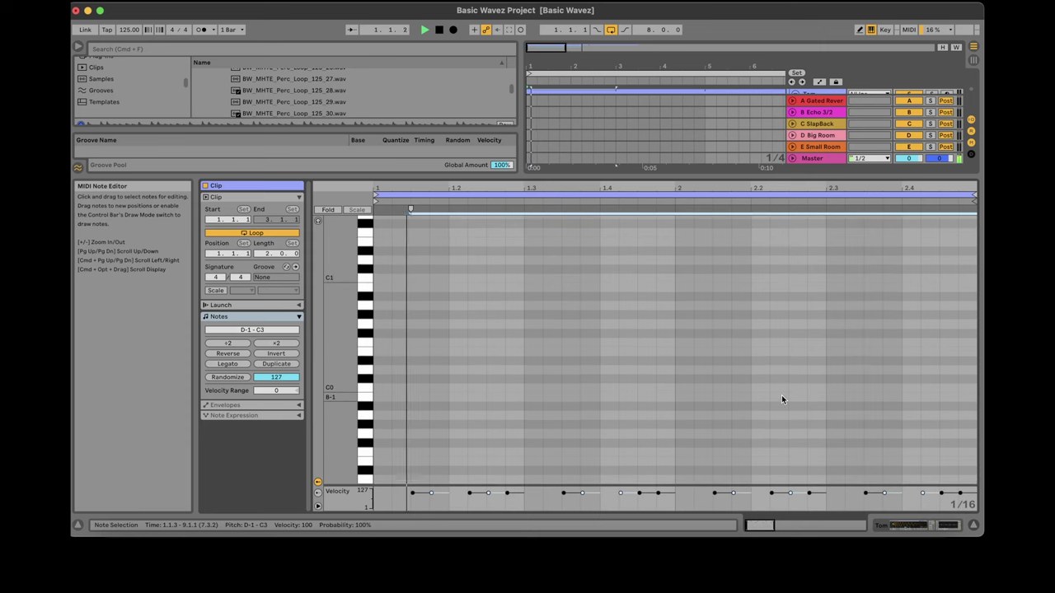
Delete the deactivated C#2 notes from the Tom clip.
left_click_drag(338, 359, 280, 359)
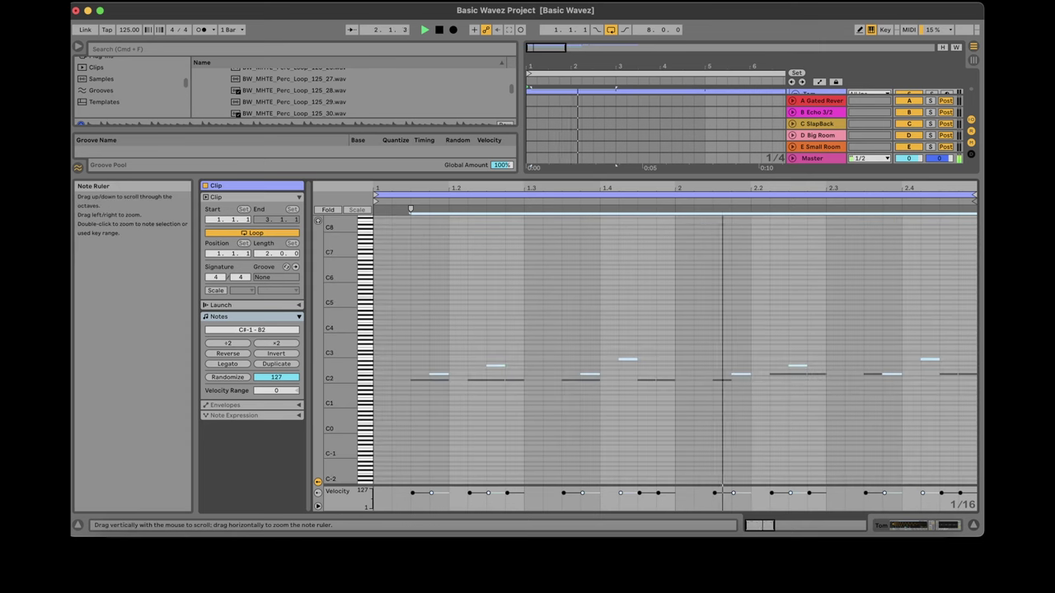
left_click_drag(417, 412, 971, 380)
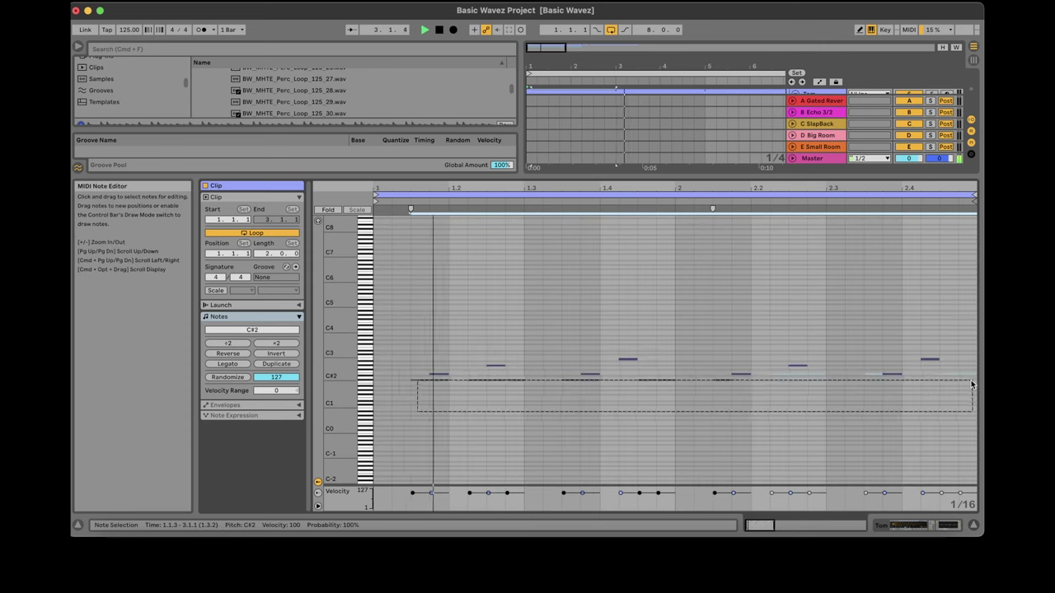
key("Delete")
key("super+z")
left_click(528, 419)
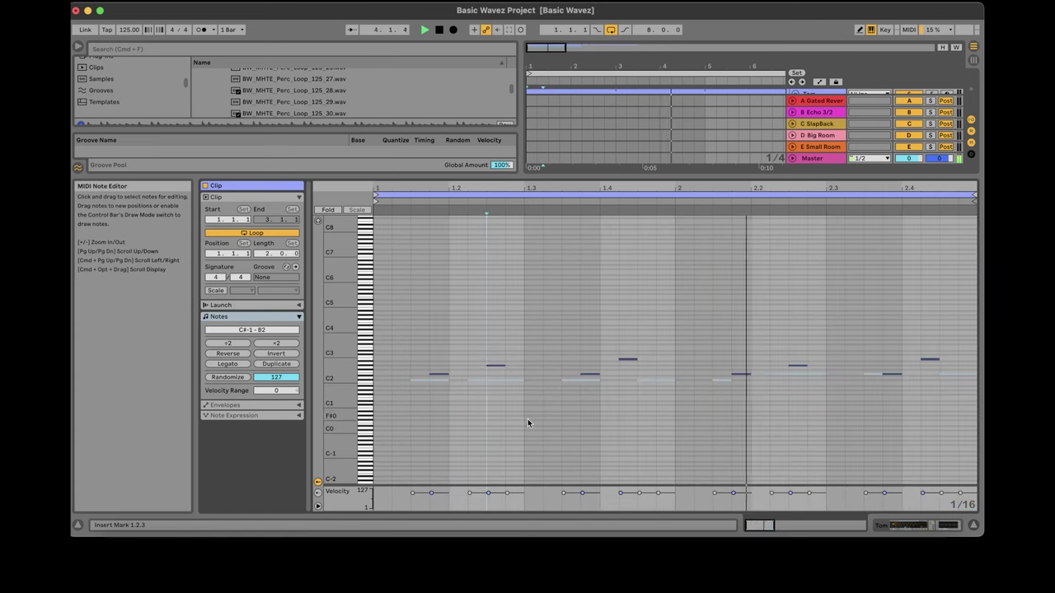
left_click_drag(338, 394, 395, 394)
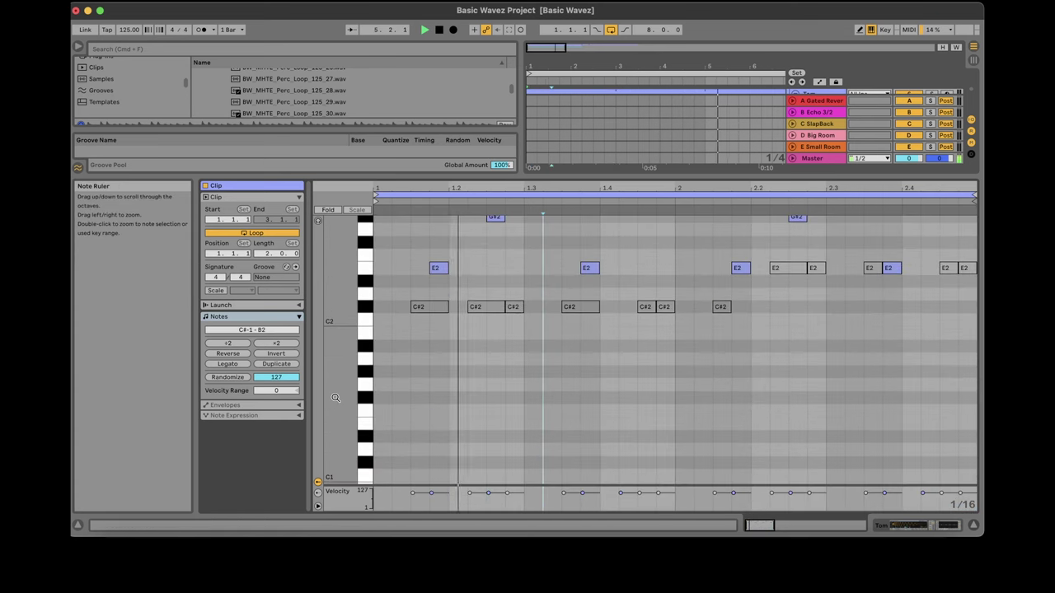
left_click_drag(787, 348, 305, 314)
key("Delete")
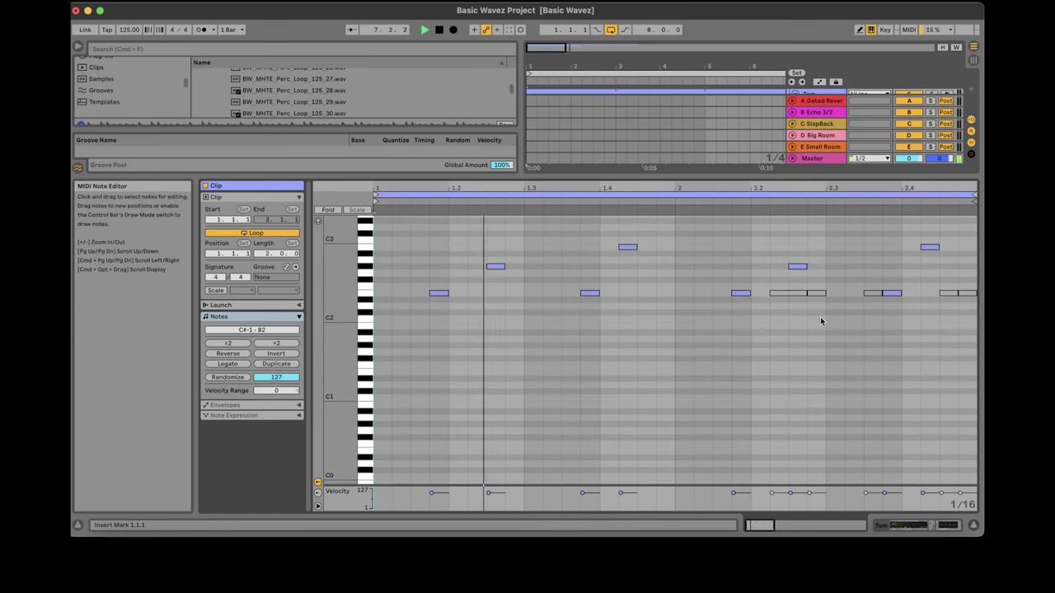
Delete the deactivated E2 notes in the second bar of the Tom clip.
left_click_drag(805, 309, 823, 293)
key("Delete")
key("super+z")
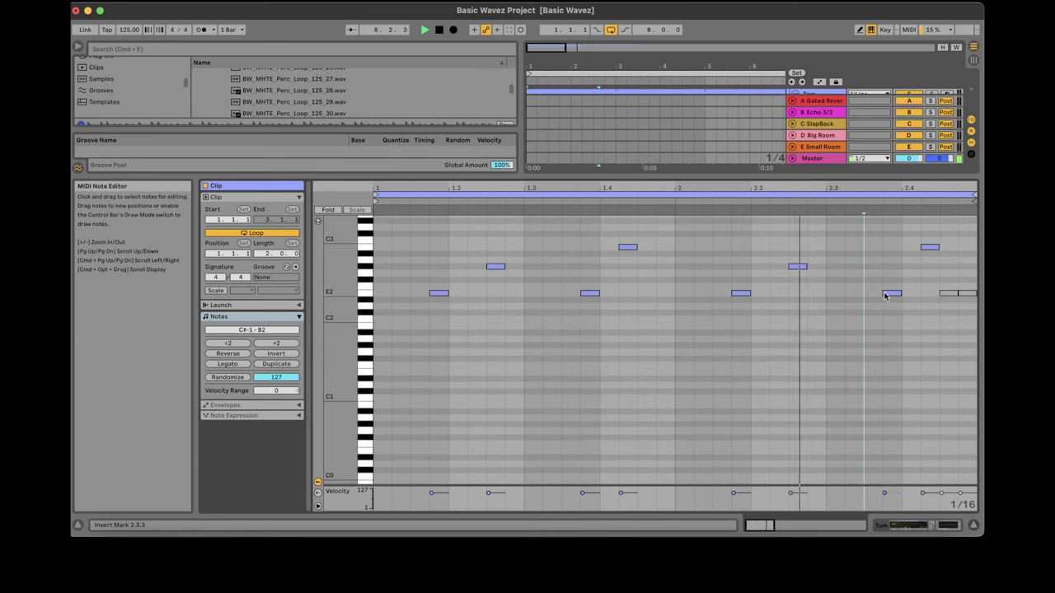
key("super+z")
Transpose all remaining notes in the Tom clip down one octave.
key("super+a")
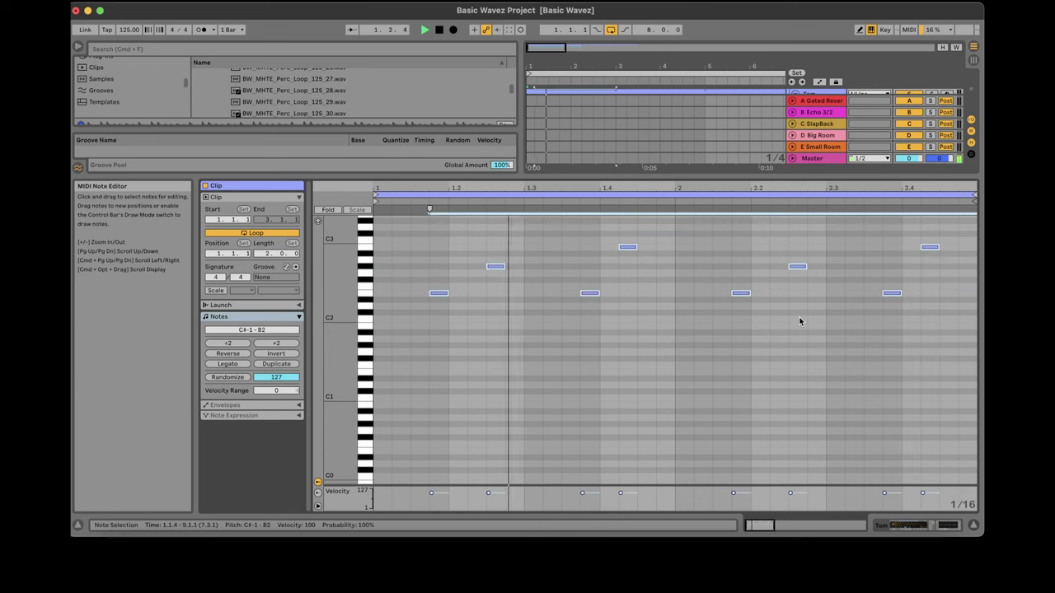
key("shift+Down")
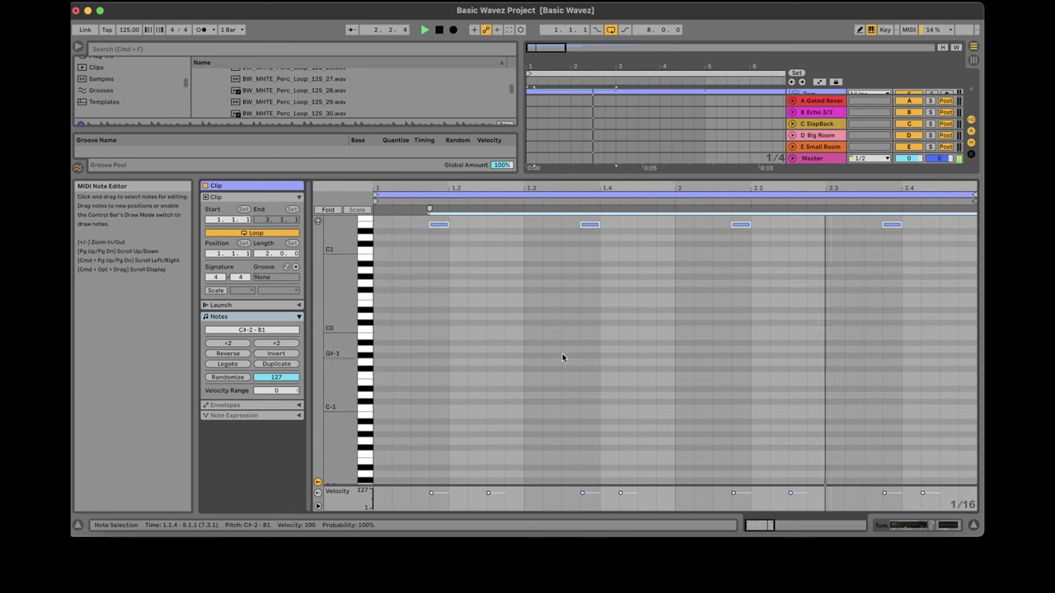
left_click_drag(335, 329, 256, 329)
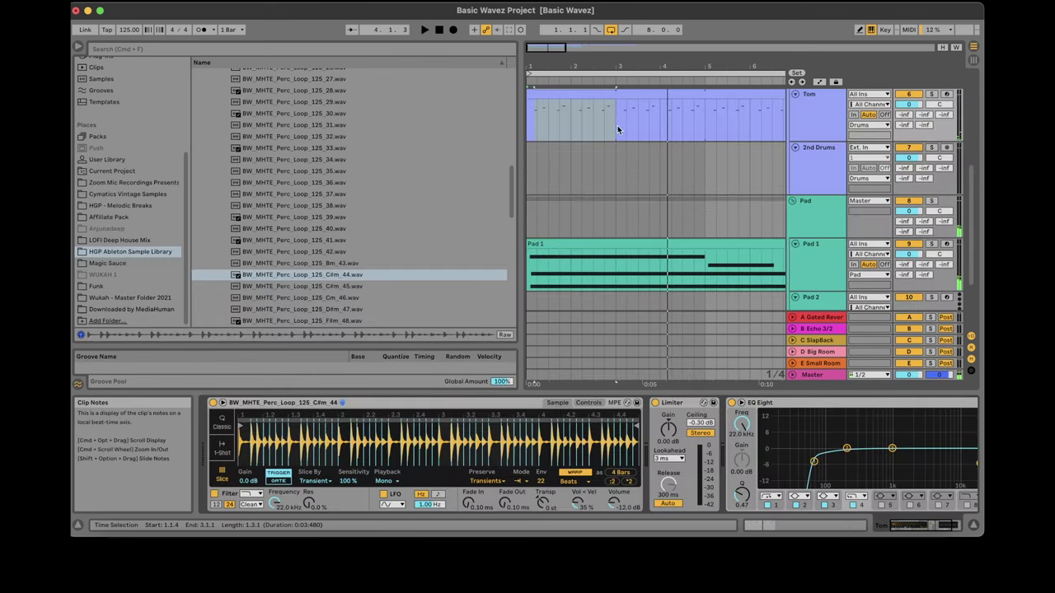
Audition the last keyed percussion loops in the folder, including Cm_46, Fm_49 and Fm_50.
left_click(311, 300)
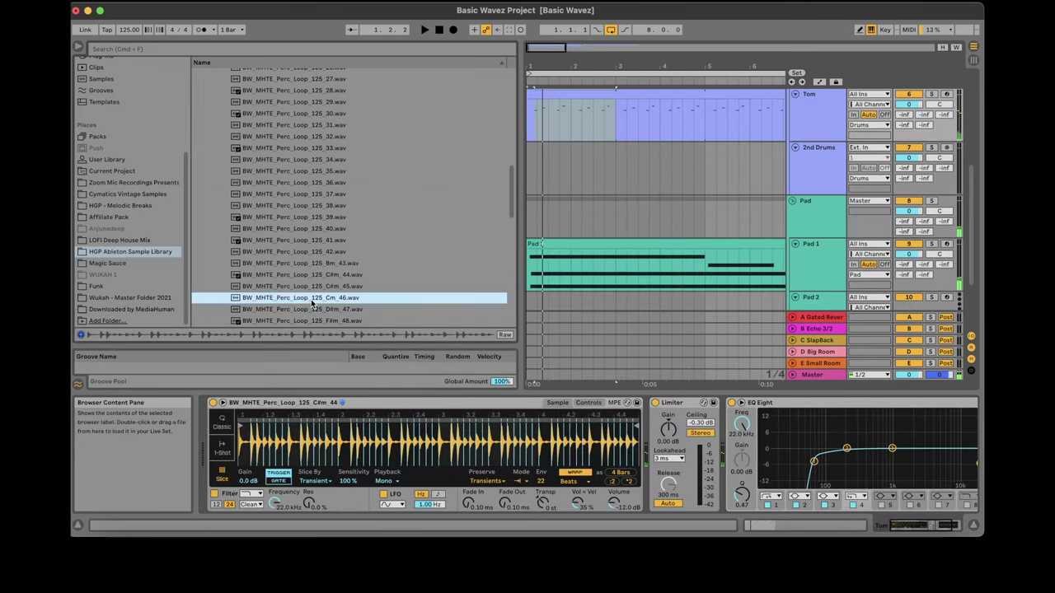
left_click_drag(512, 204, 513, 220)
left_click(333, 239)
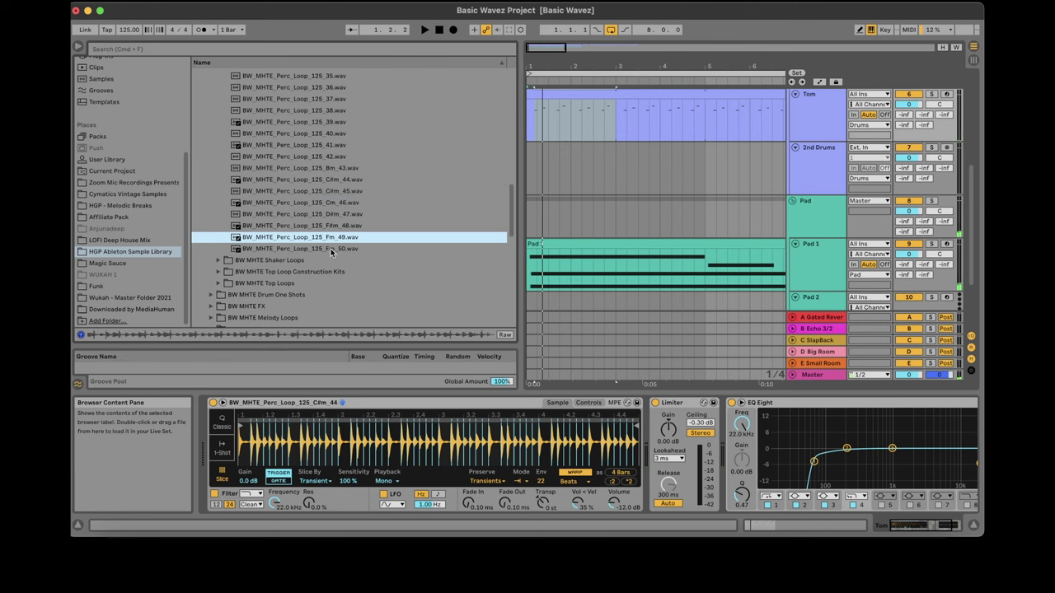
left_click(330, 250)
left_click(320, 239)
Audition loops in the BW MHTE Top Loops folder, including 120_08, 120_05, 120_03 and 120_01, and collapse the folder.
left_click(217, 283)
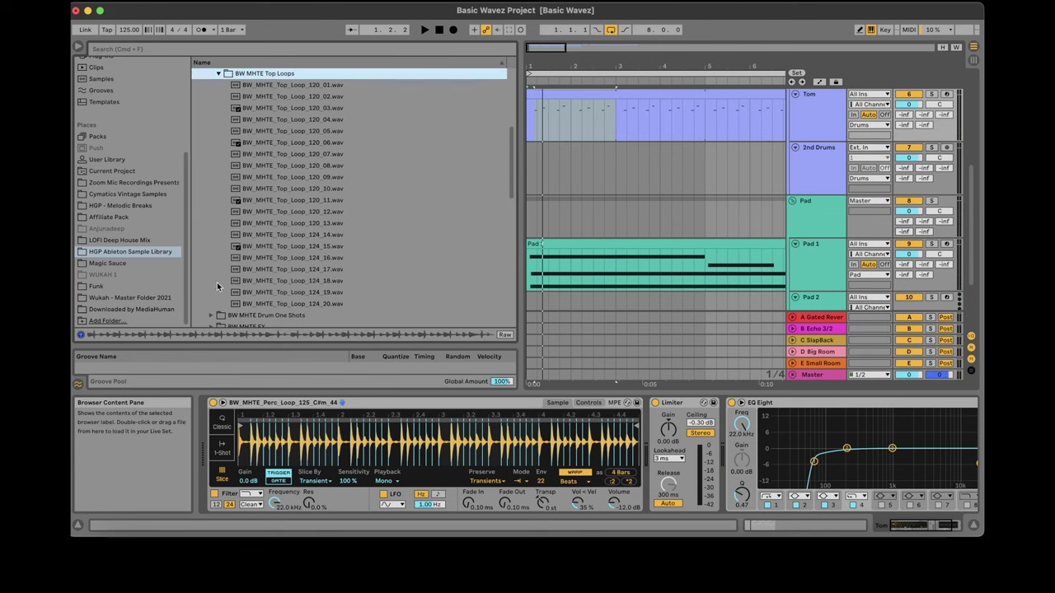
left_click(239, 258)
left_click(282, 167)
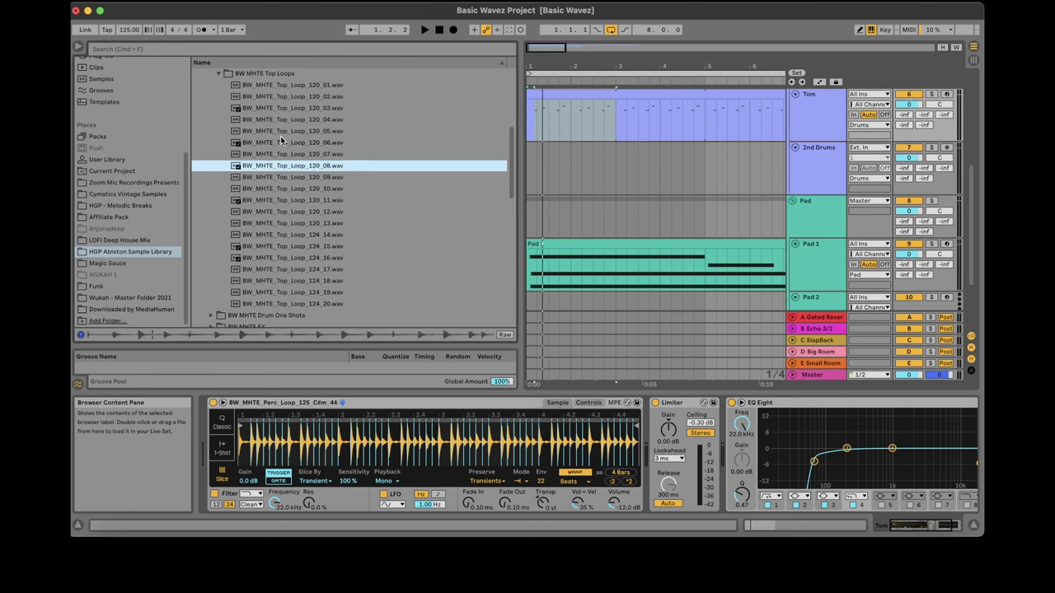
left_click(286, 132)
left_click(314, 109)
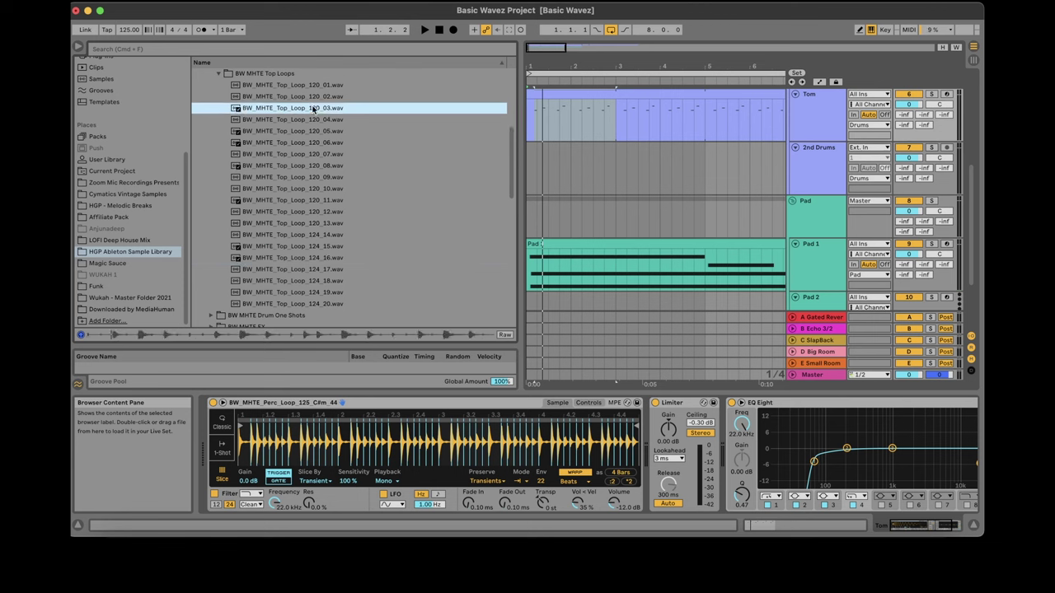
left_click(310, 87)
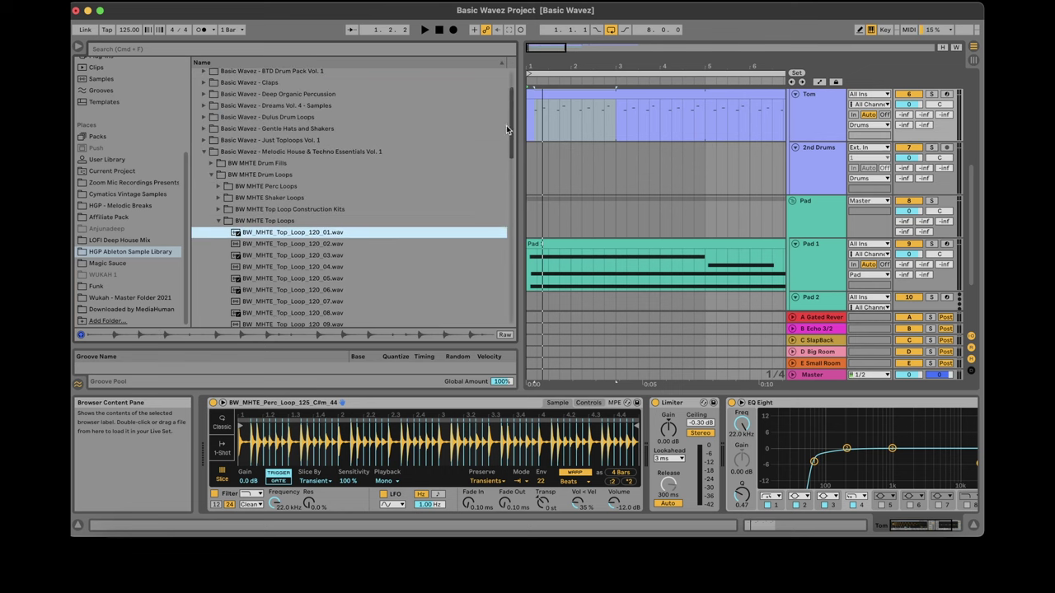
scroll(506, 125, "up", 5)
left_click(219, 221)
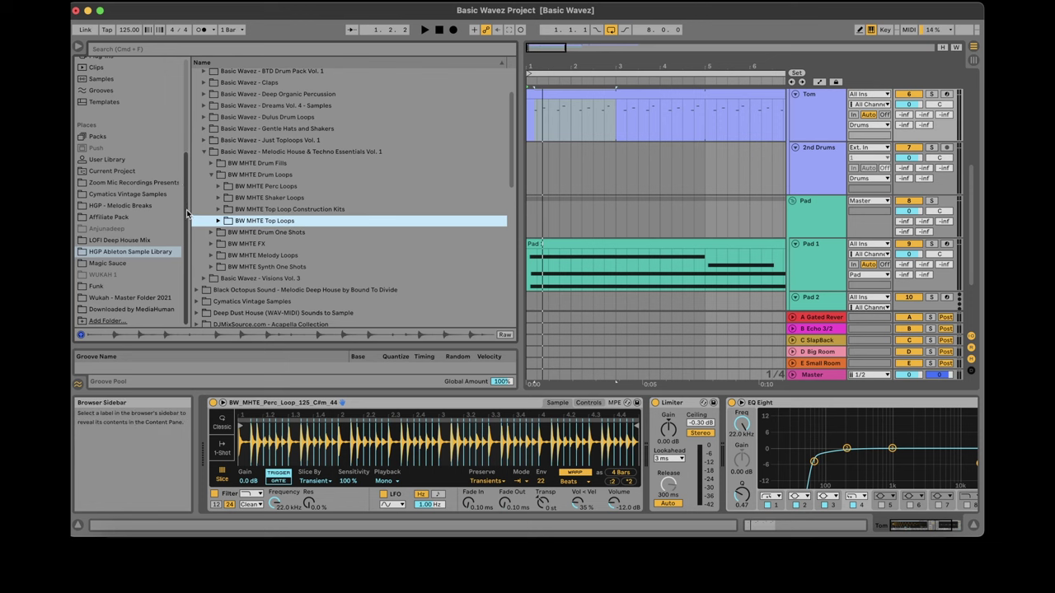
Audition reference tracks in the Anjunadeep folder as possible material for slicing.
left_click_drag(188, 214, 186, 265)
left_click(117, 231)
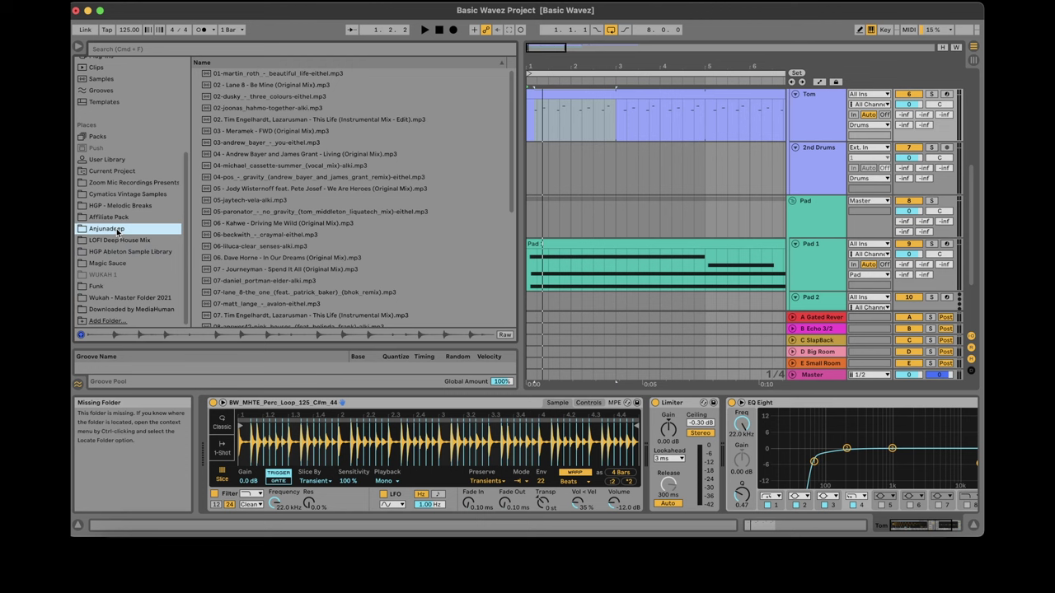
scroll(117, 247, "up", 5)
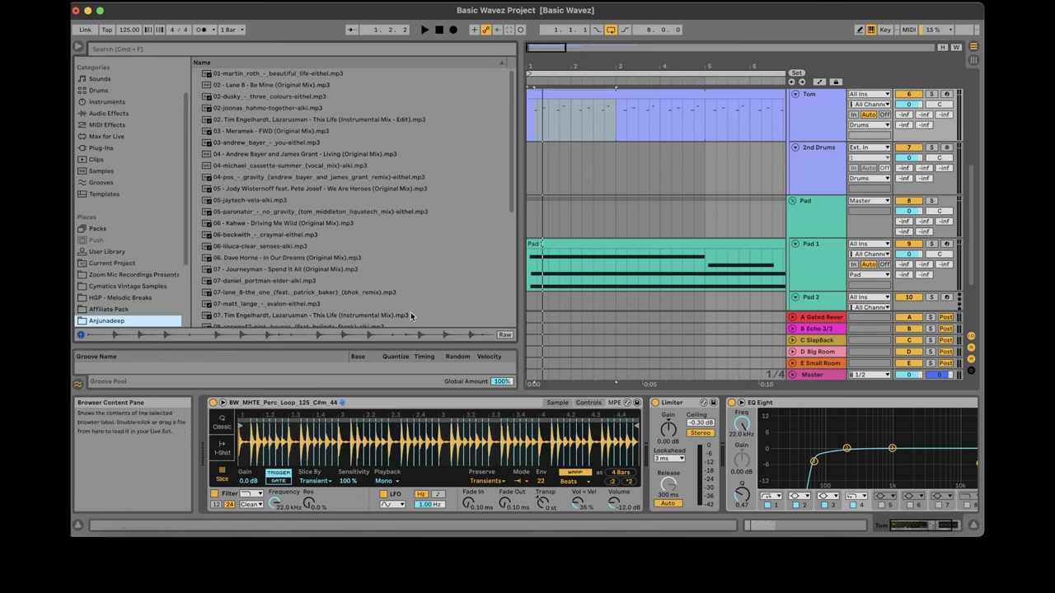
left_click(298, 235)
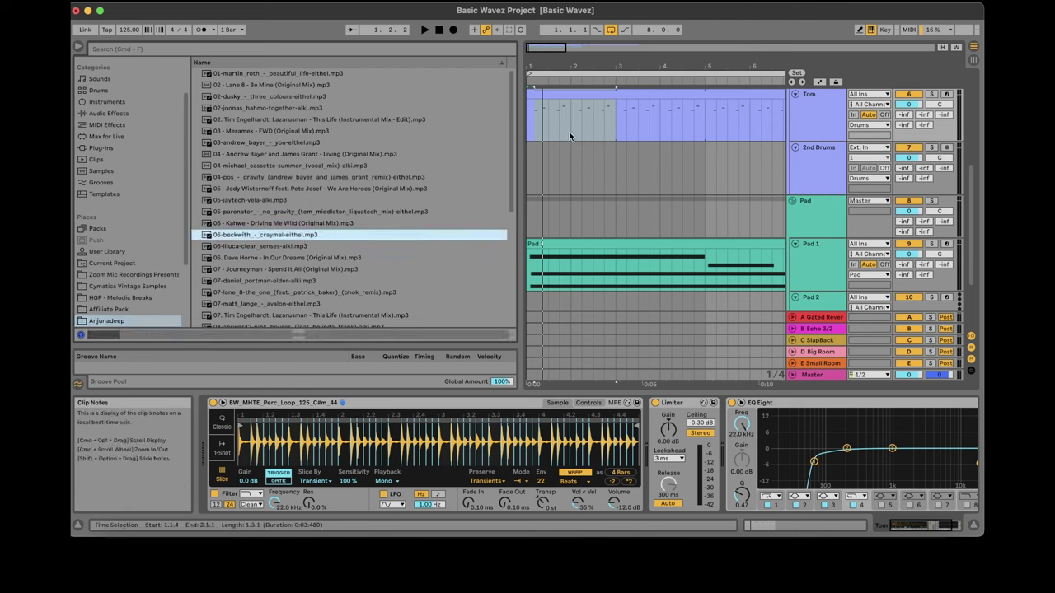
scroll(372, 217, "down", 6)
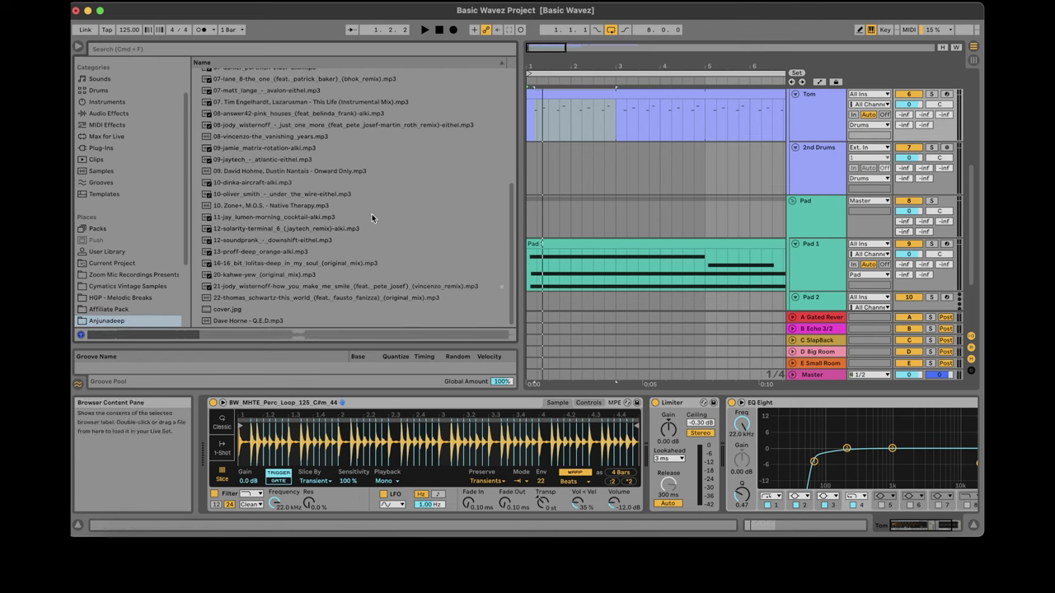
left_click(260, 218)
left_click(288, 288)
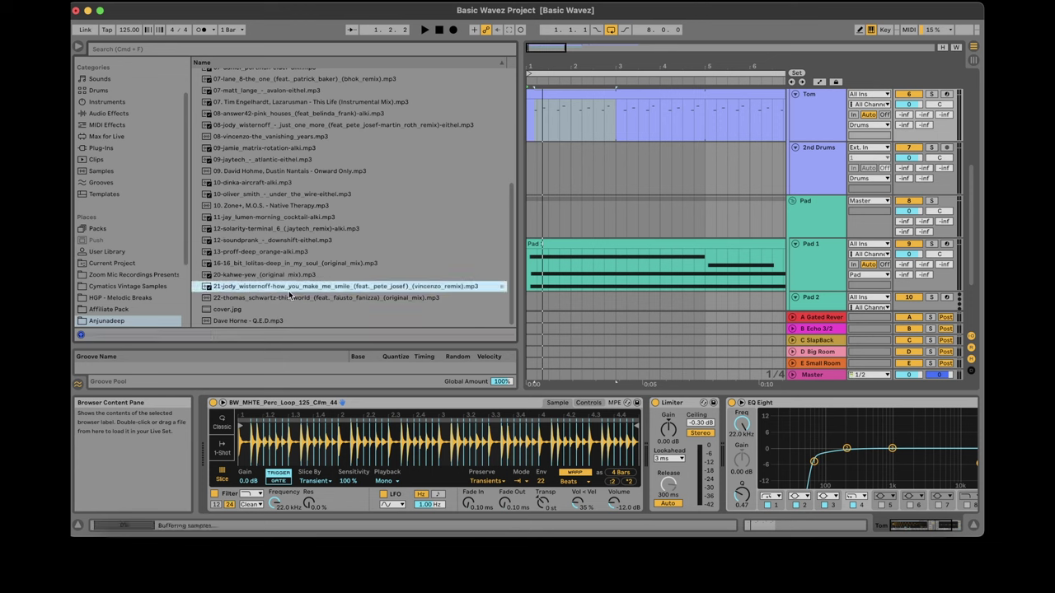
Load 12-solarity-terminal_6_(jaytech_remix)-alki.mp3 into the Tom track's Simpler, play it back with the pattern and set the Beats envelope to 47.
left_click(285, 297)
left_click(280, 229)
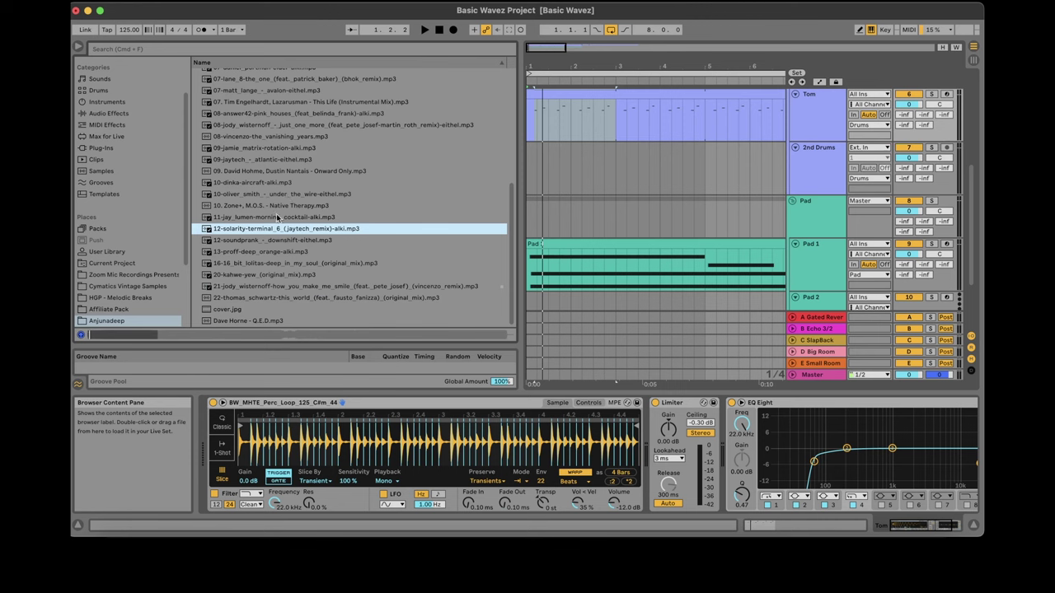
left_click_drag(263, 234, 335, 460)
key("space")
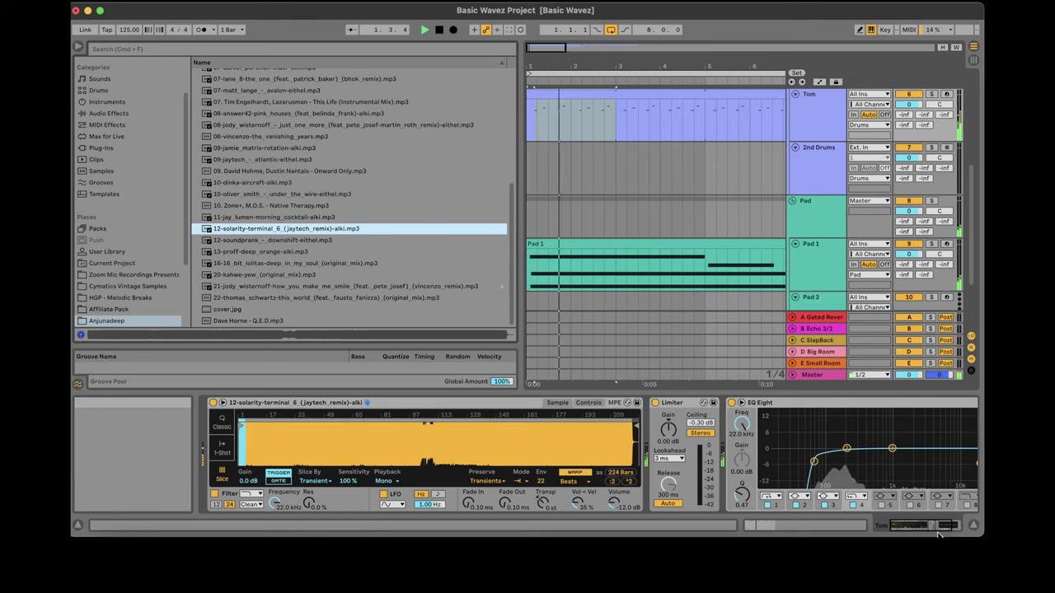
left_click_drag(938, 527, 952, 527)
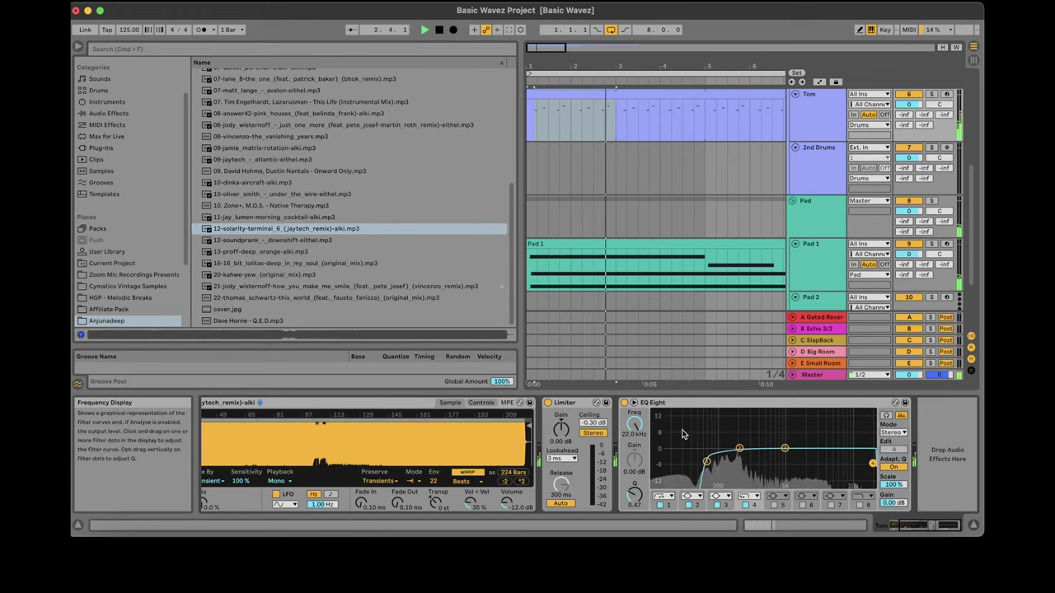
left_click(763, 527)
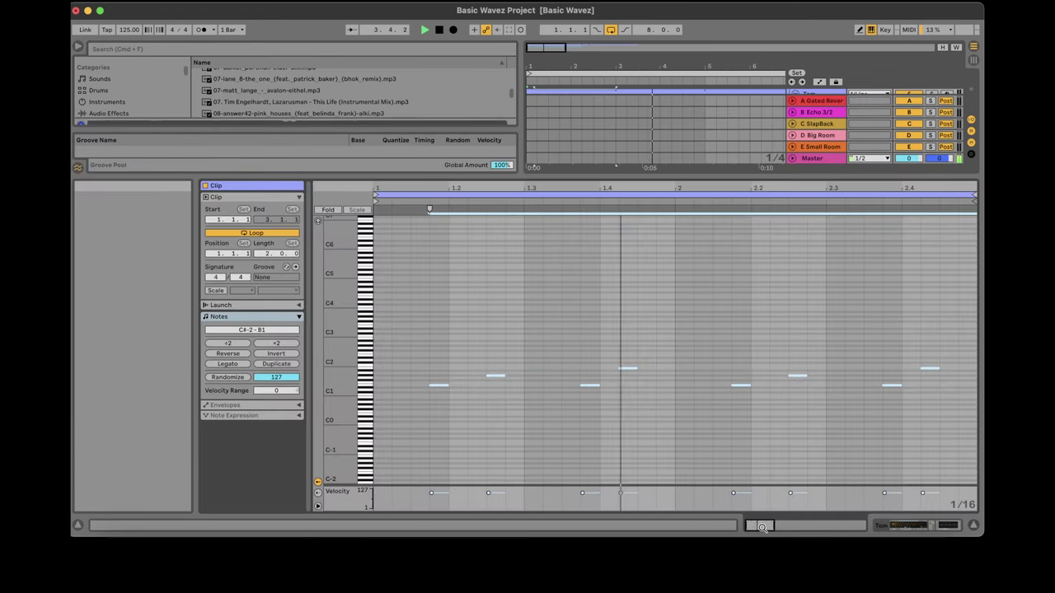
left_click(762, 528)
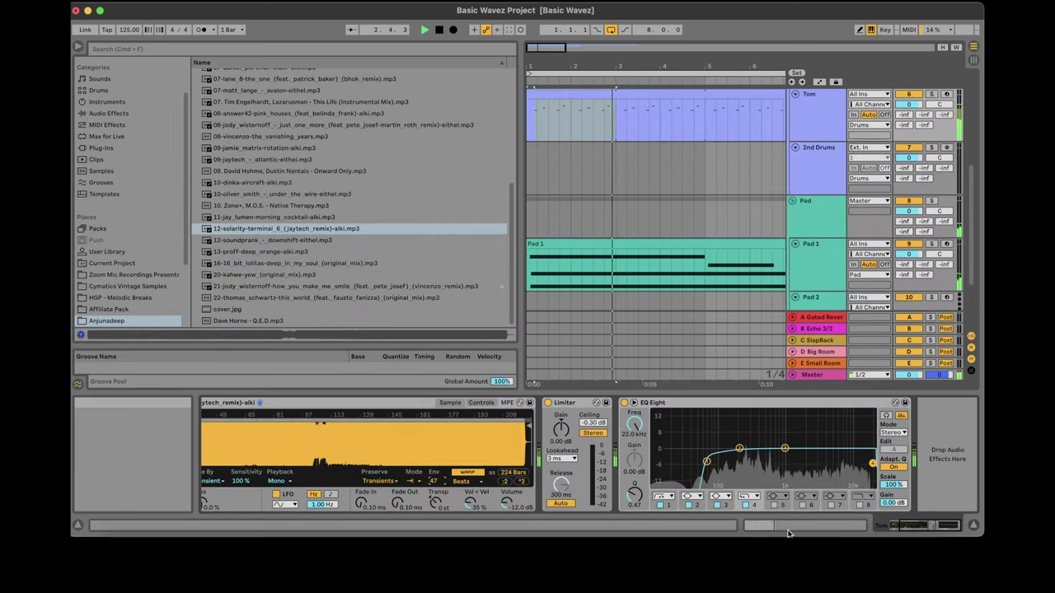
Lower the Tom clip's note at 1.4.2 to A#1 and enable note preview in the MIDI editor.
left_click(783, 527)
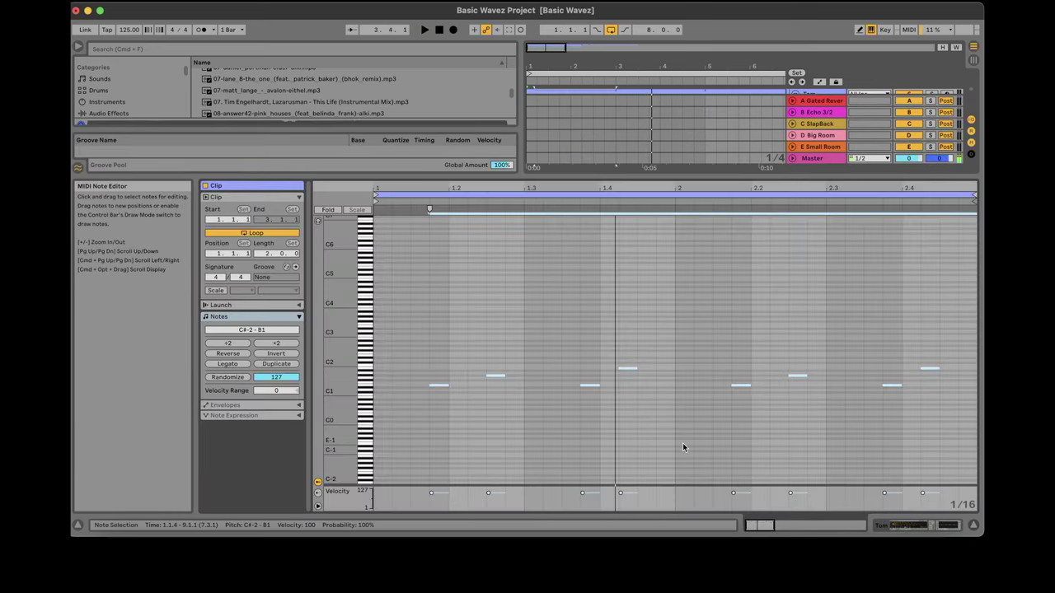
double_click(342, 413)
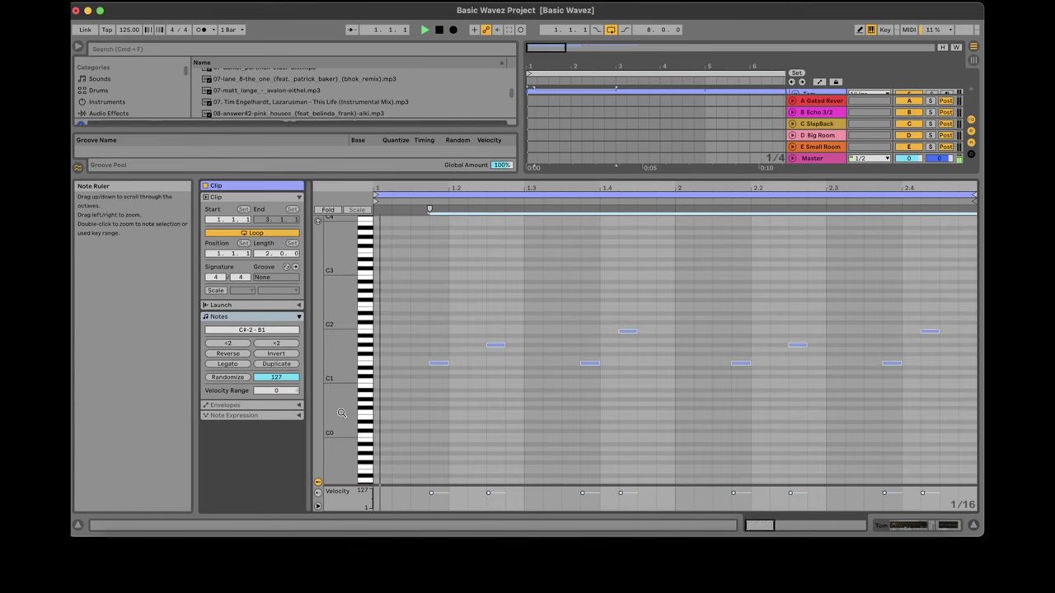
left_click(628, 330)
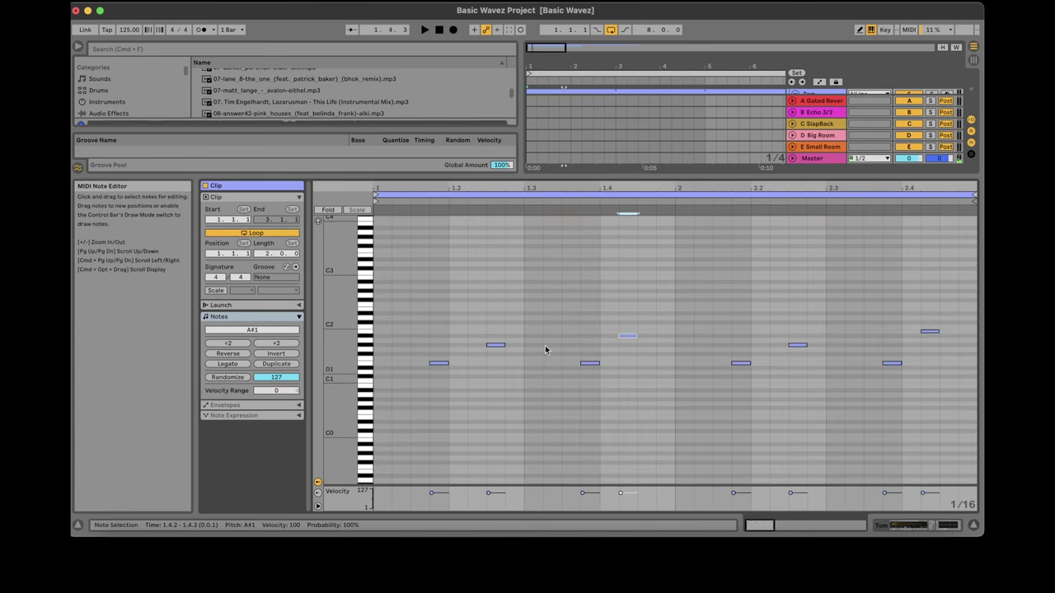
left_click(320, 223)
left_click_drag(685, 390, 601, 306)
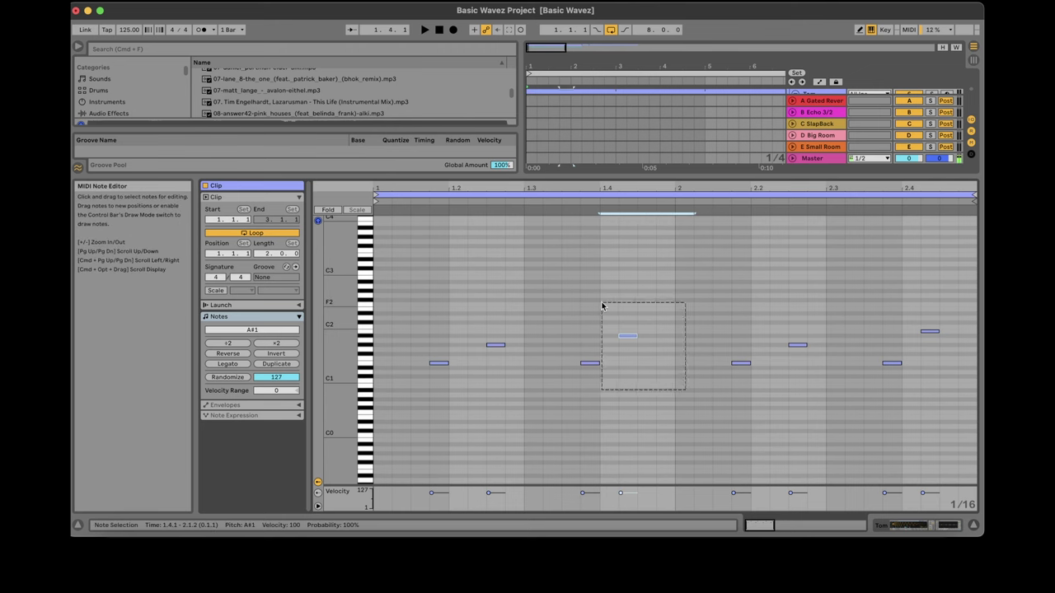
key("space")
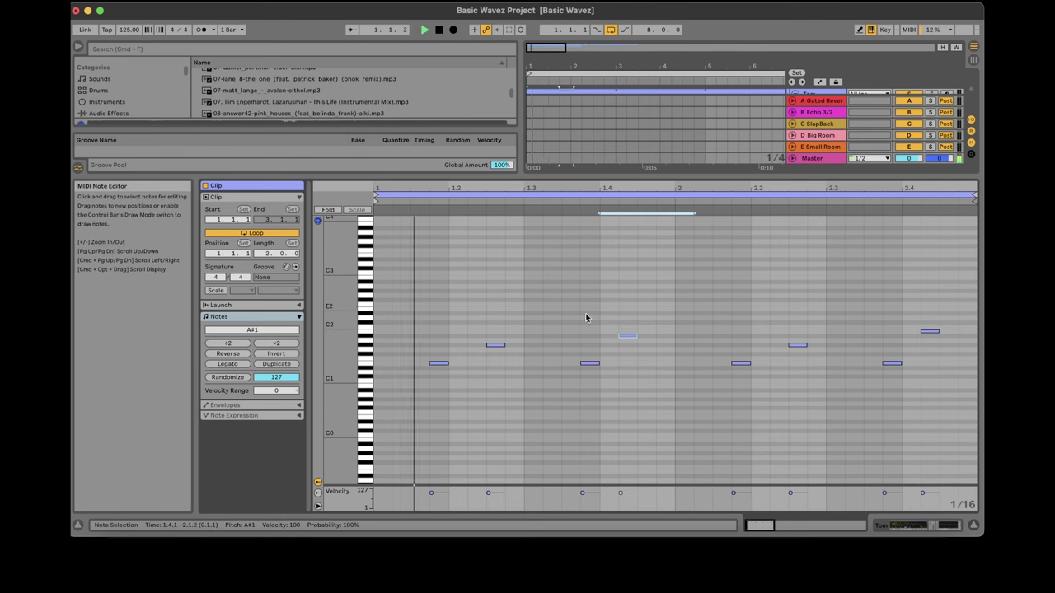
Lower the Tom clip's note at 1.2.3 to G1.
left_click(499, 350)
left_click(499, 346)
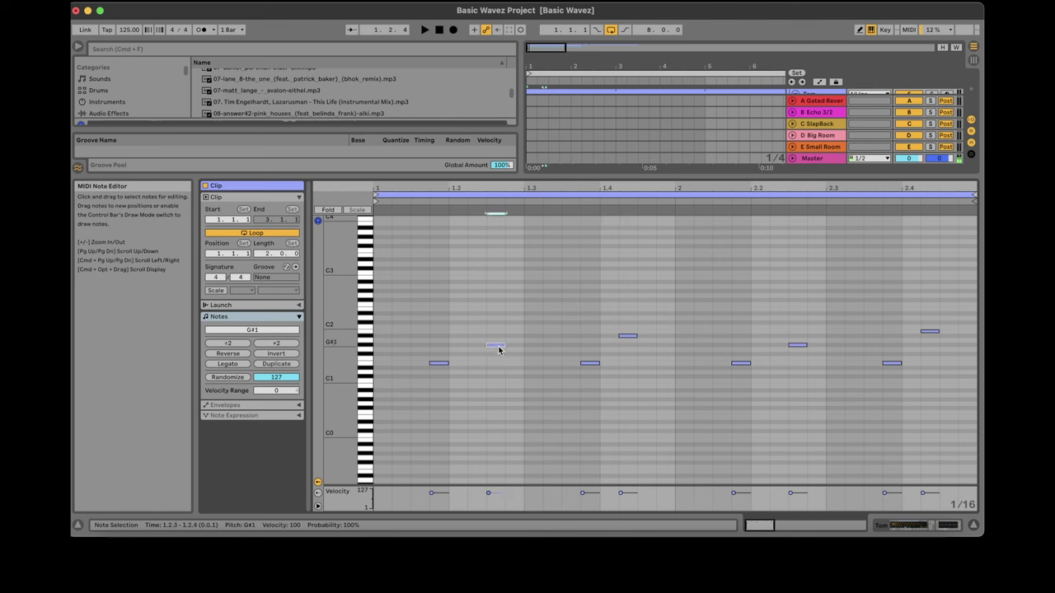
key("Down")
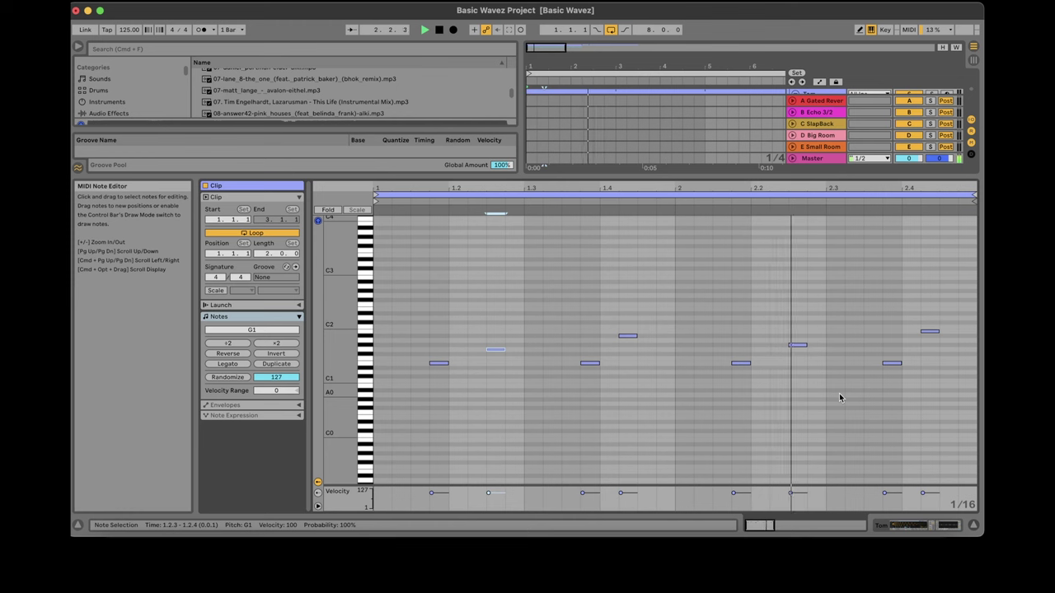
Raise the last note of the Tom clip, at 2.4.2, to D#2 and play the loop.
left_click_drag(964, 405, 907, 263)
key("space")
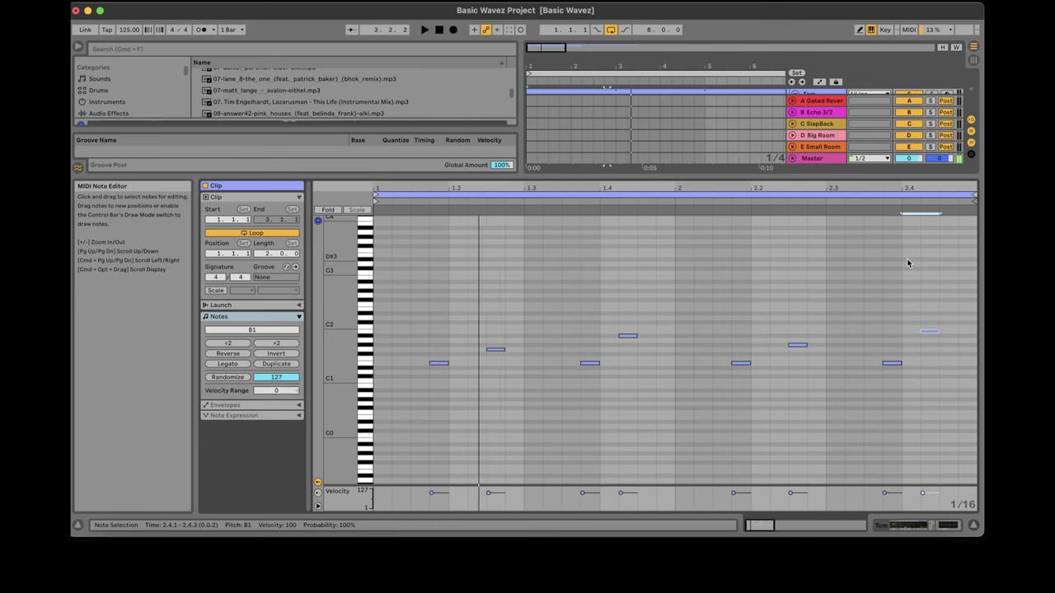
key("Up")
key("Up")
key("Down")
key("Up")
key("Up")
key("Up")
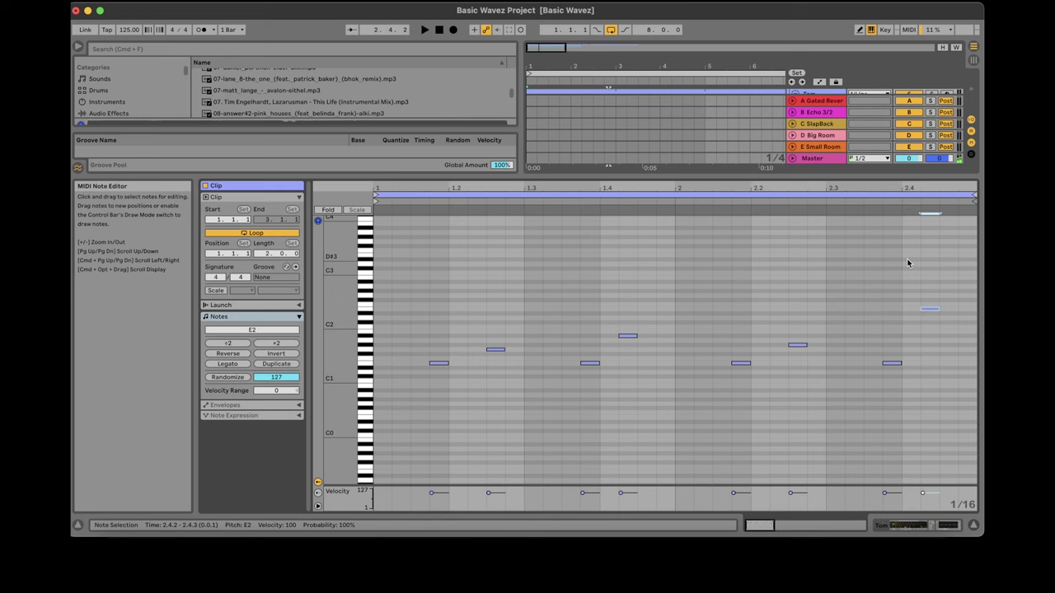
key("space")
Solo the Tom track and listen to the sliced pattern on its own.
left_click(928, 529)
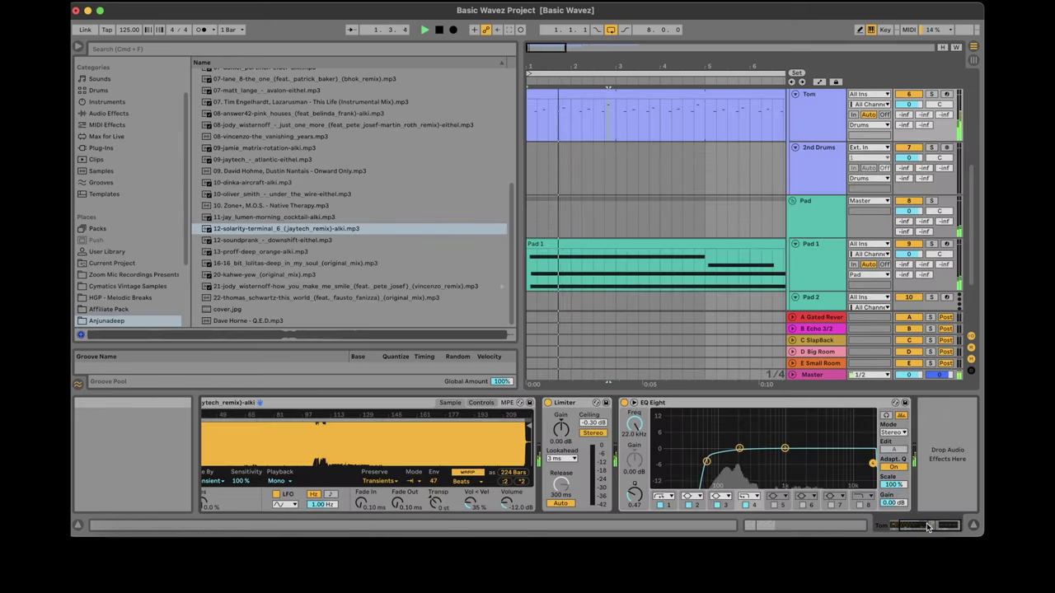
left_click(931, 94)
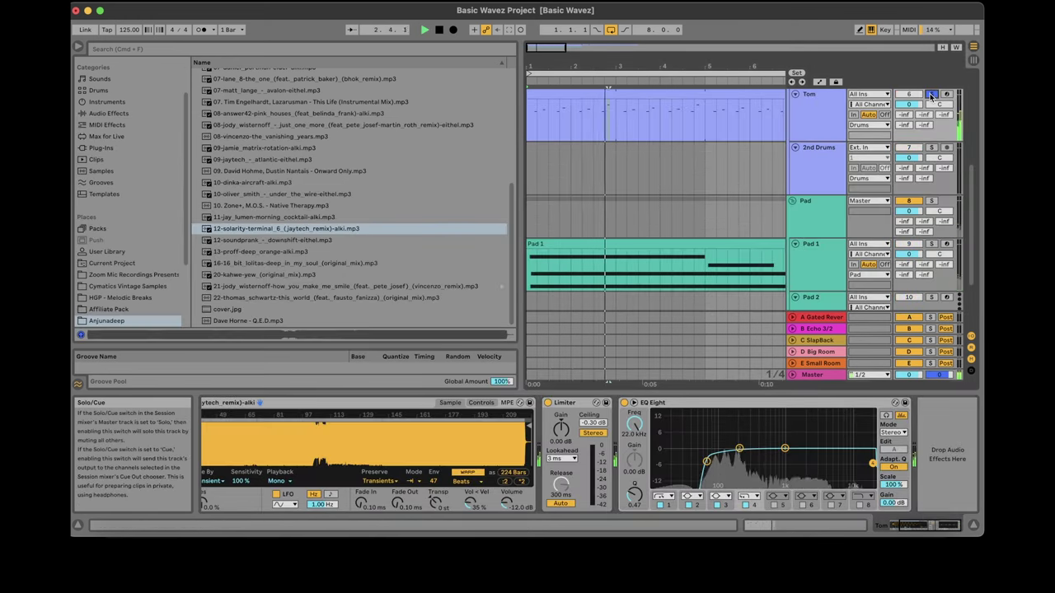
left_click(907, 525)
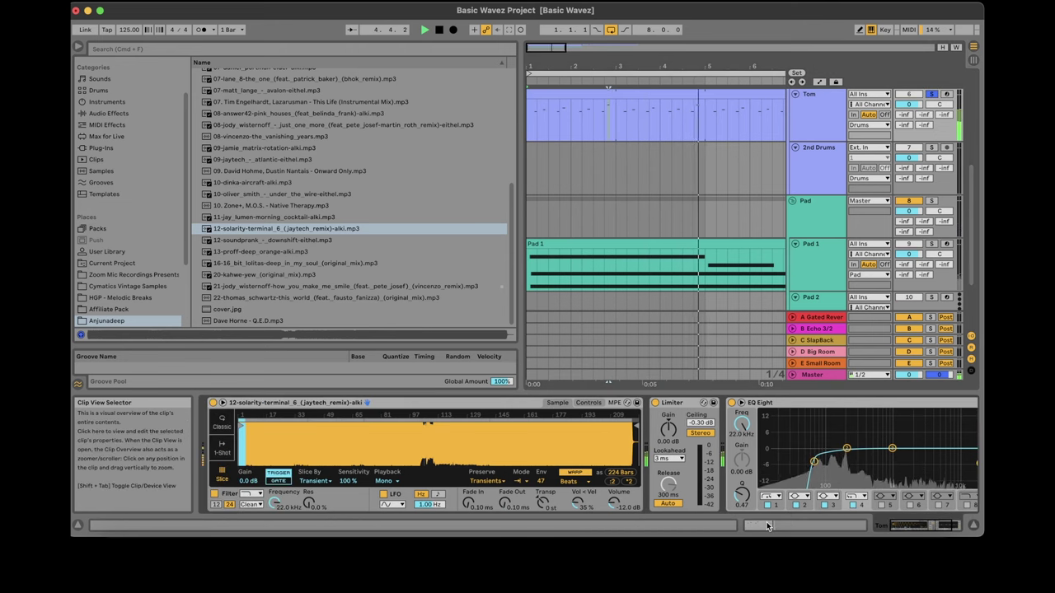
Lower the four lowest notes of the Tom clip, at 1.1.4, 1.3.4, 2.1.4 and 2.3.4, to C#1.
left_click(760, 525)
key("space")
key("space")
left_click(425, 371)
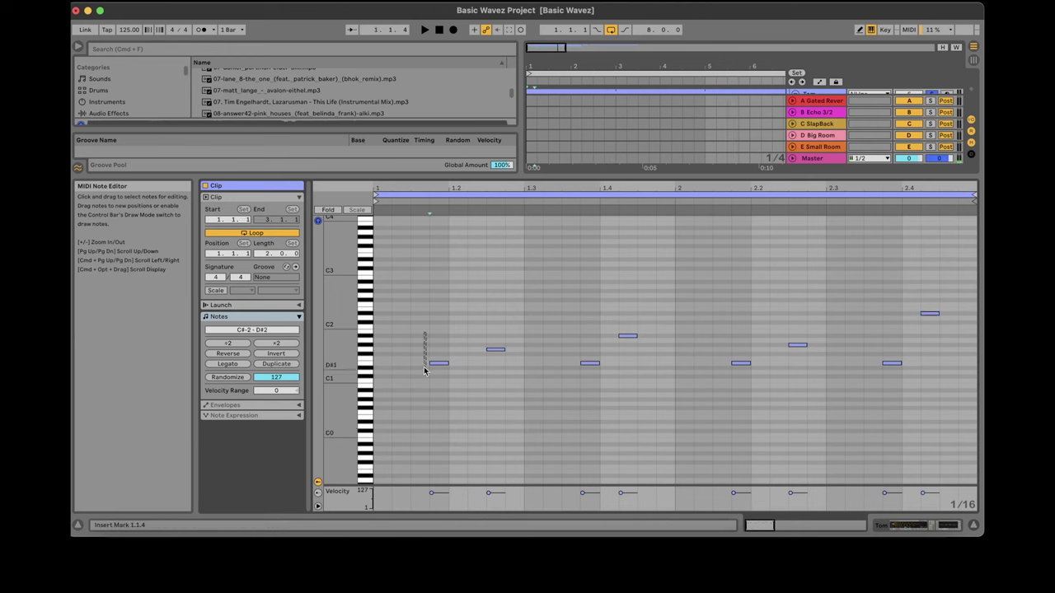
left_click_drag(443, 363, 451, 368)
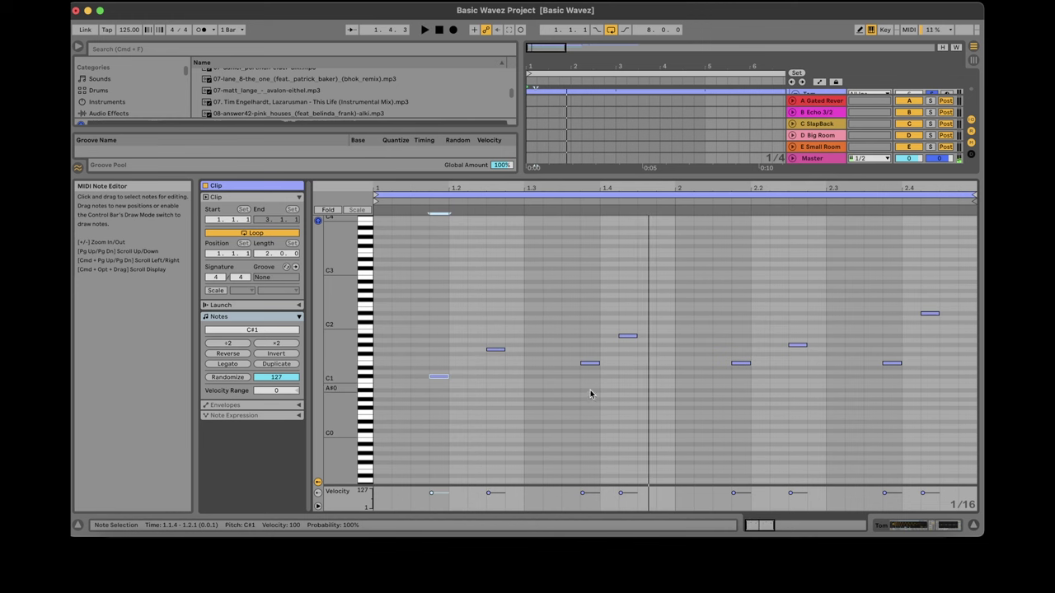
left_click_drag(546, 387, 757, 366)
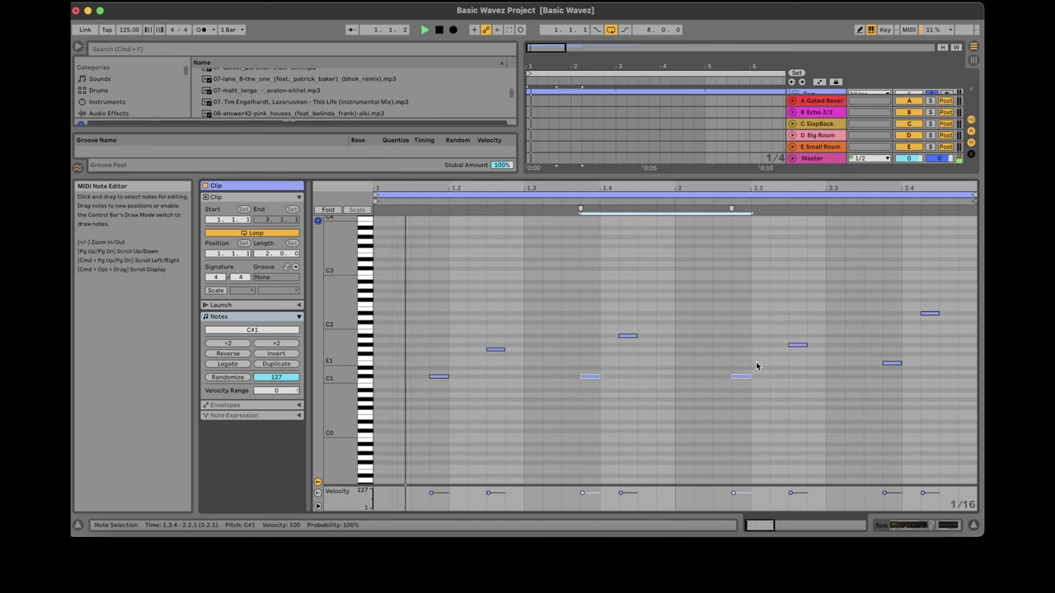
left_click(887, 363)
key("Down")
key("Down")
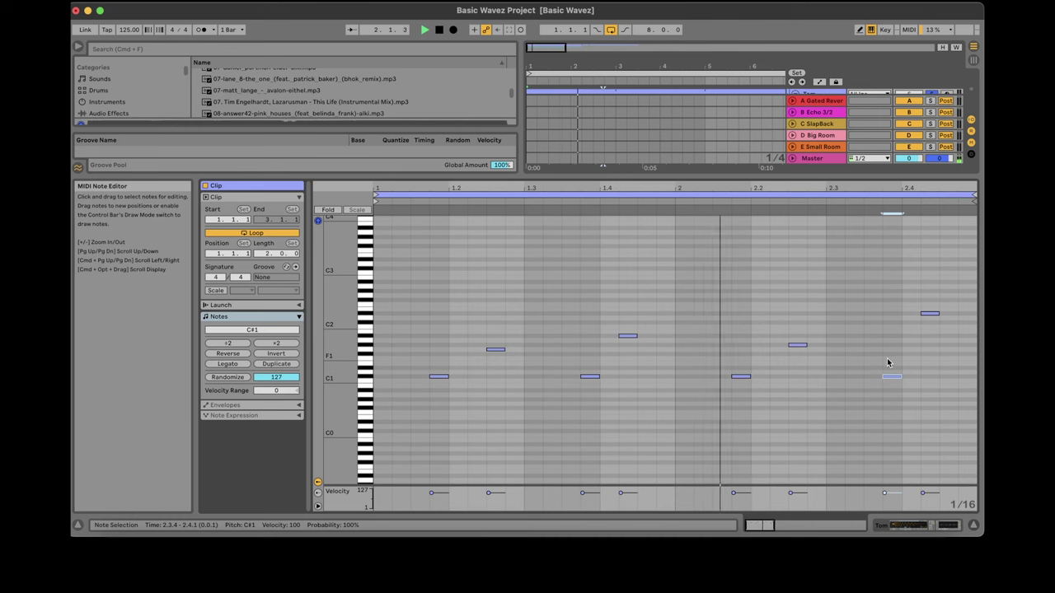
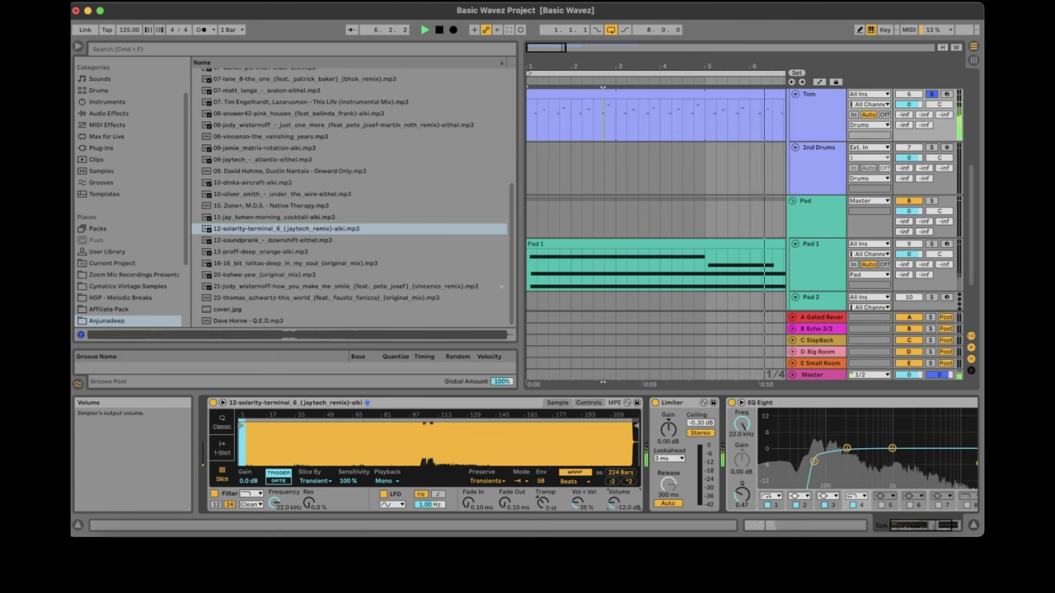
Unsolo the Tom track and reset its Simpler's output volume to -12 dB.
left_click(932, 95)
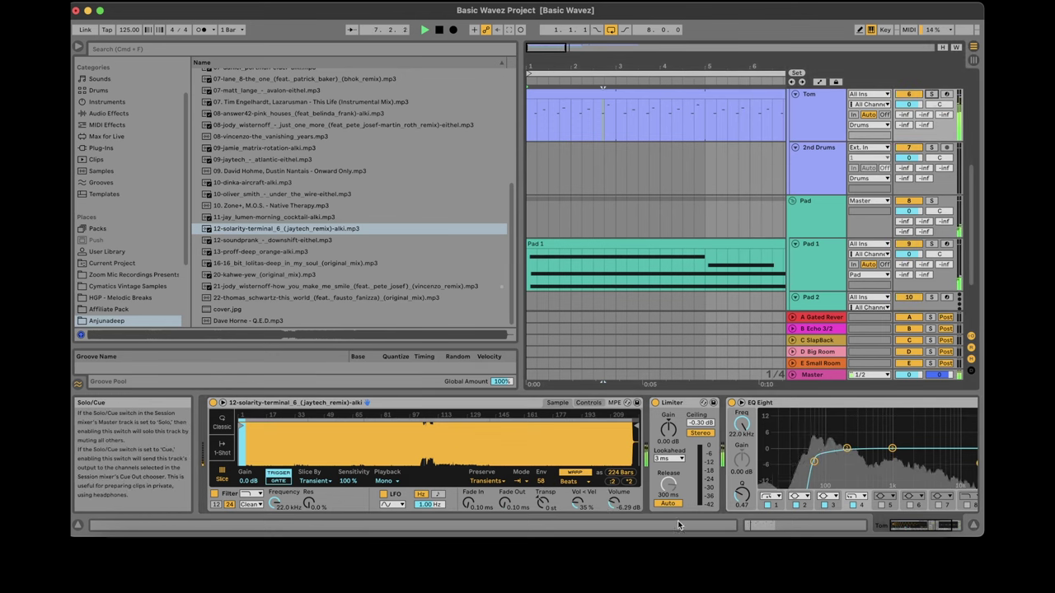
double_click(612, 506)
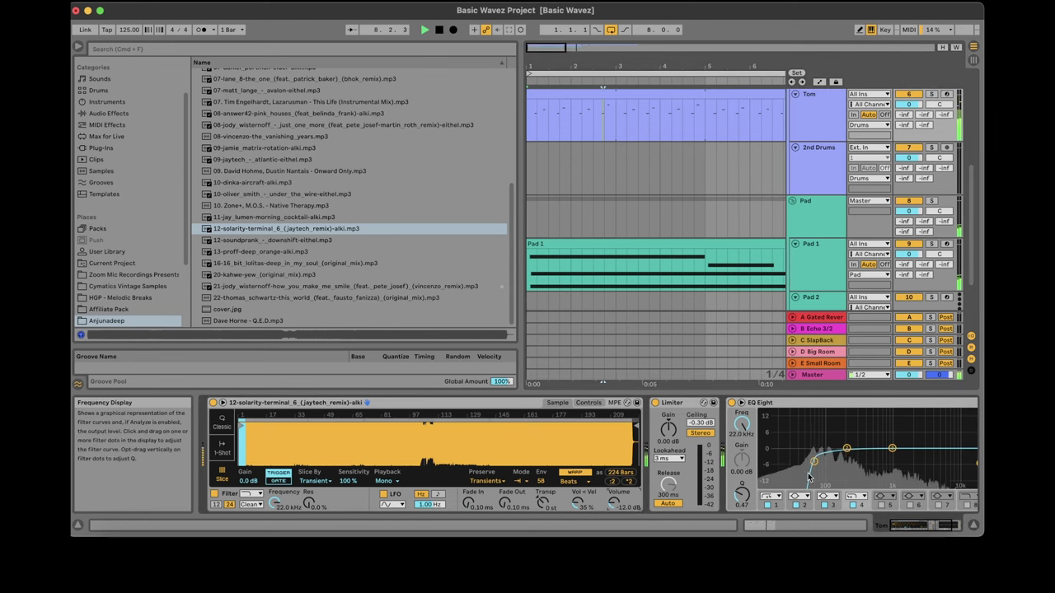
Raise the low-cut frequency of the Tom track's EQ Eight and shift its third band into the higher frequencies.
left_click_drag(815, 461, 860, 458)
left_click(939, 525)
left_click_drag(786, 449, 823, 448)
Try an extra A#2 note at 1.2.2 in the Tom clip and remove it.
left_click(768, 524)
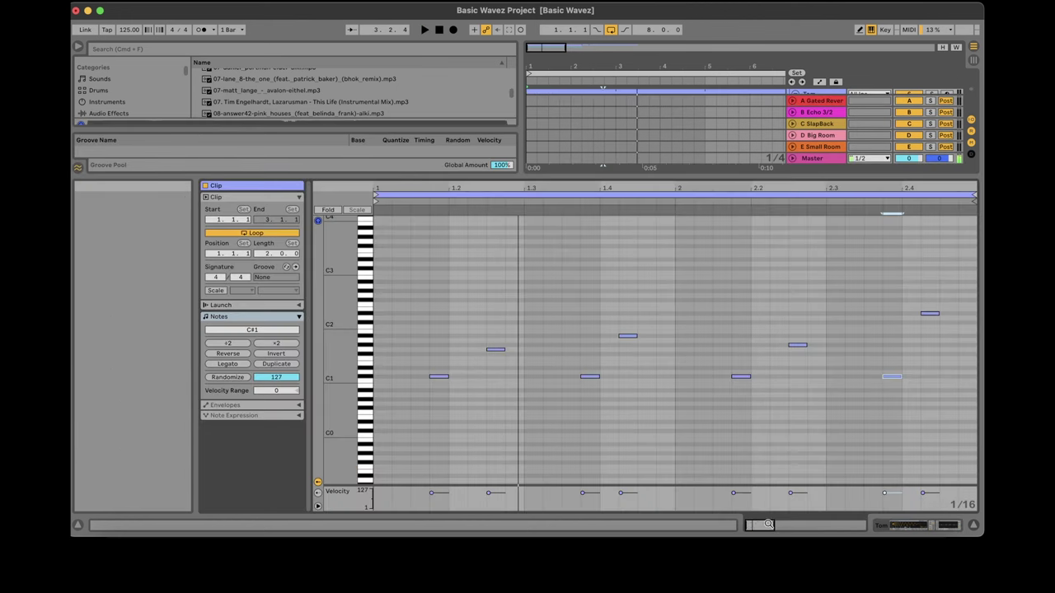
double_click(469, 226)
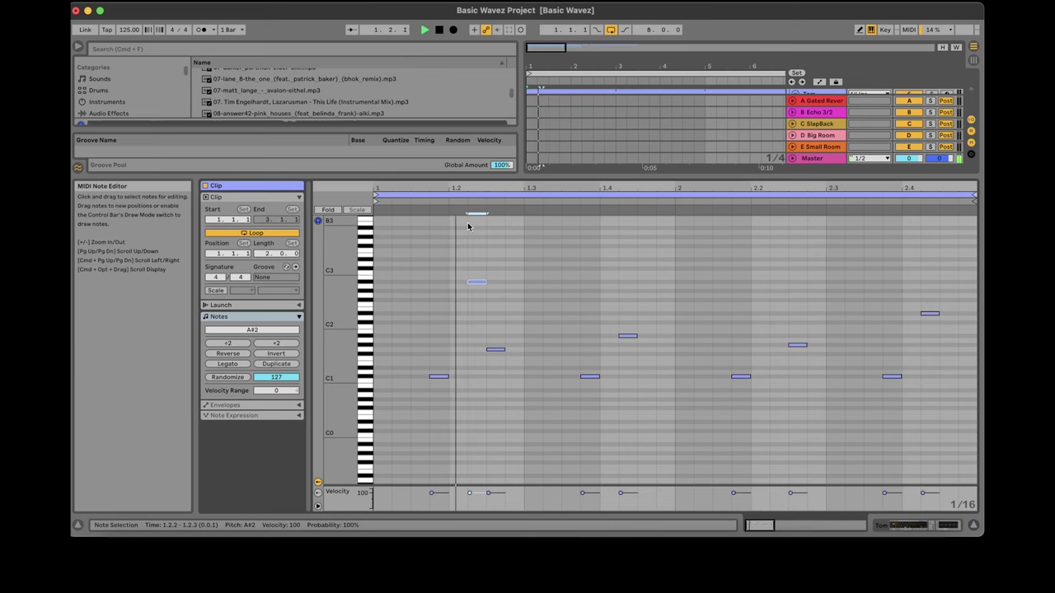
double_click(467, 226)
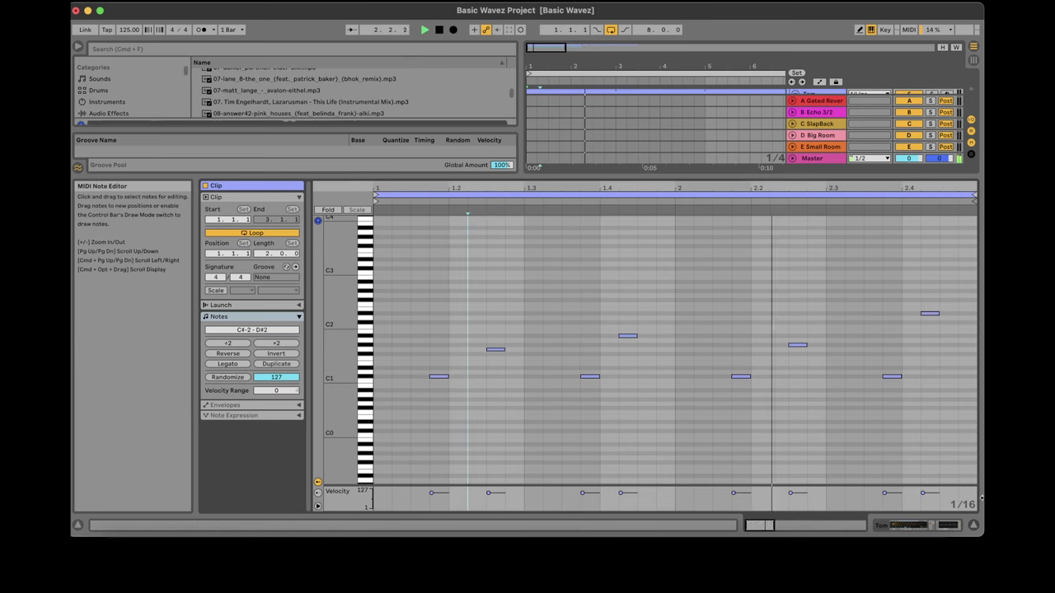
Set EQ Eight's third band to about 8.43 kHz, keep the second at 200 Hz, and narrow the browser to show all eight bars.
key("shift+Tab")
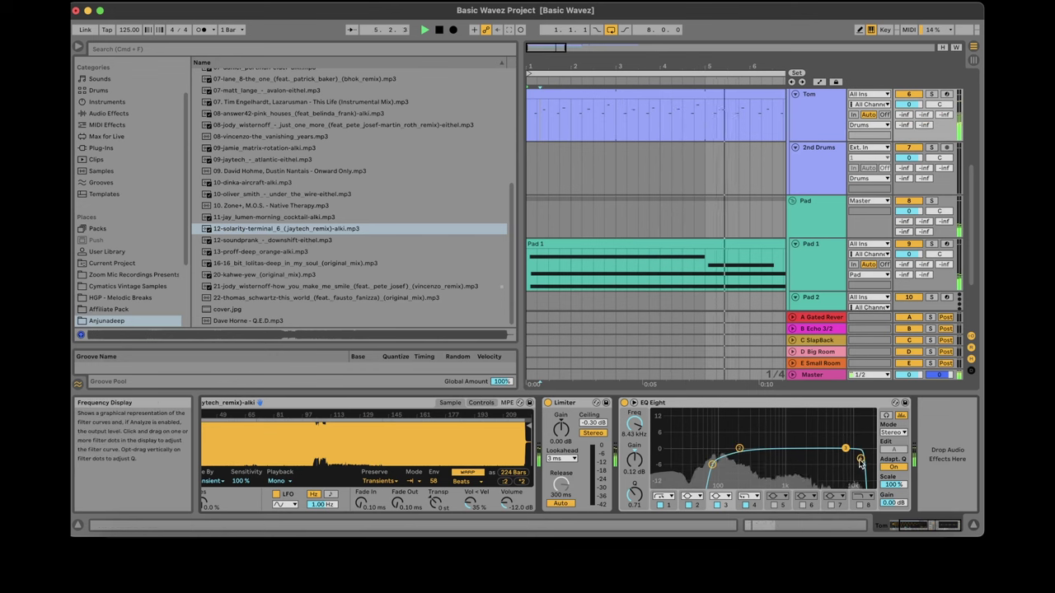
left_click(739, 448)
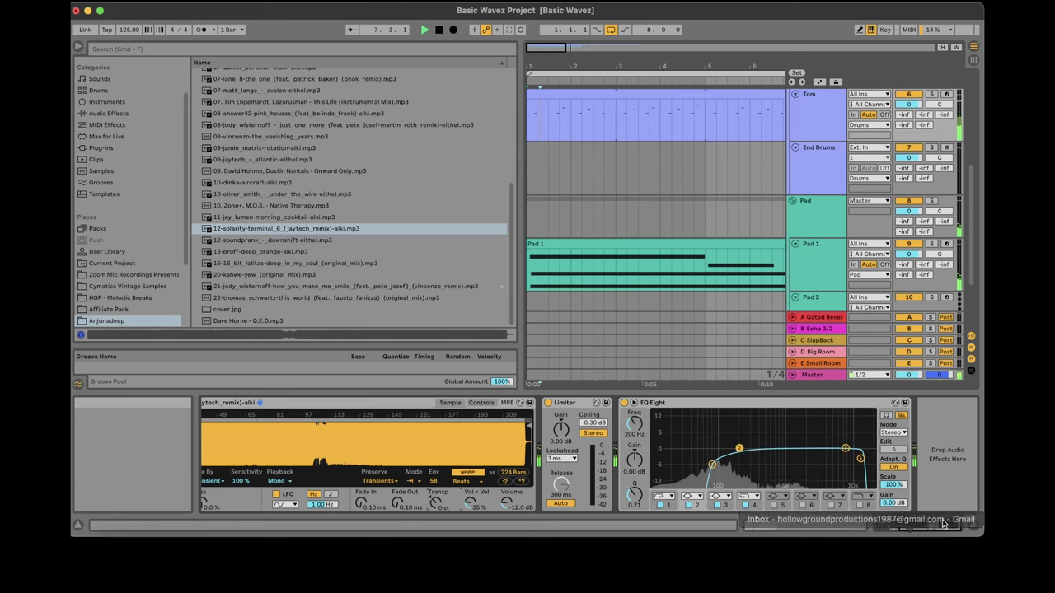
scroll(577, 458, "left", 5)
left_click_drag(523, 221, 418, 191)
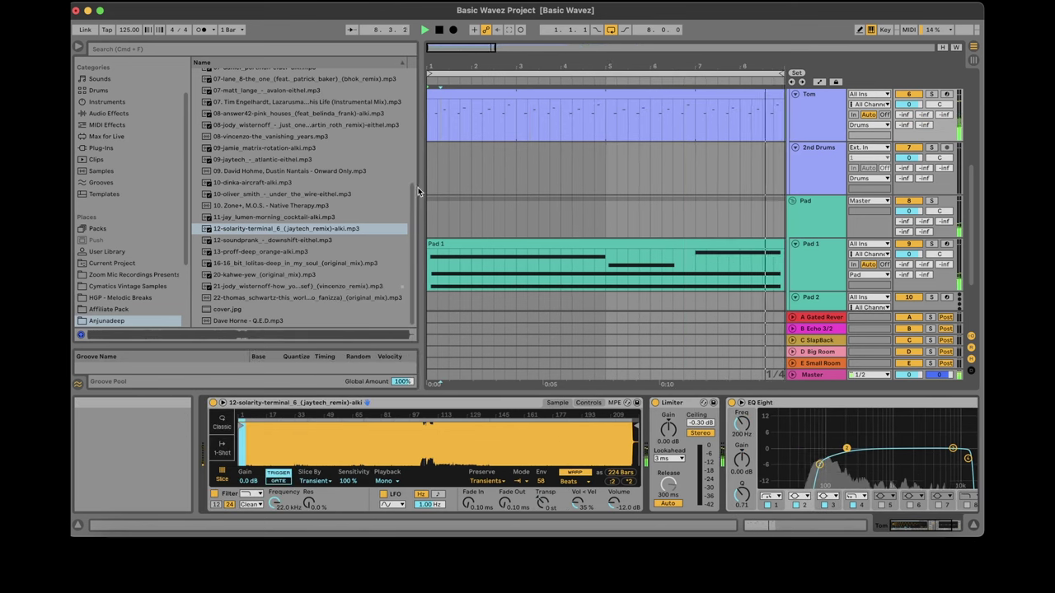
Move the EQ Eight's high-cut band up to about 19.8 kHz with a Q of 0.38 while checking playback.
key("space")
left_click_drag(905, 527, 921, 528)
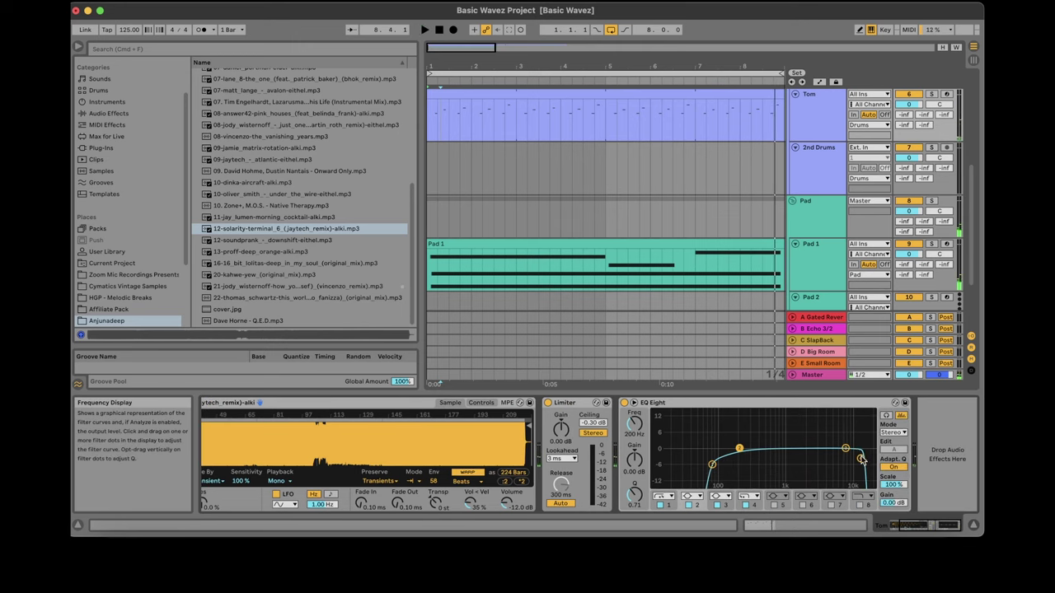
left_click_drag(836, 463, 870, 466)
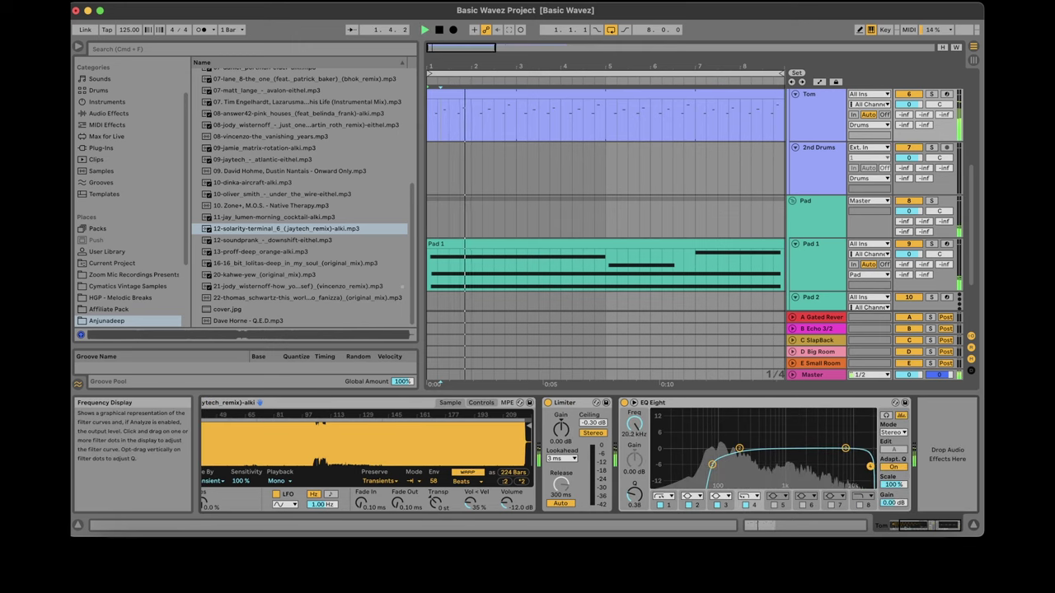
scroll(734, 525, "left", 5)
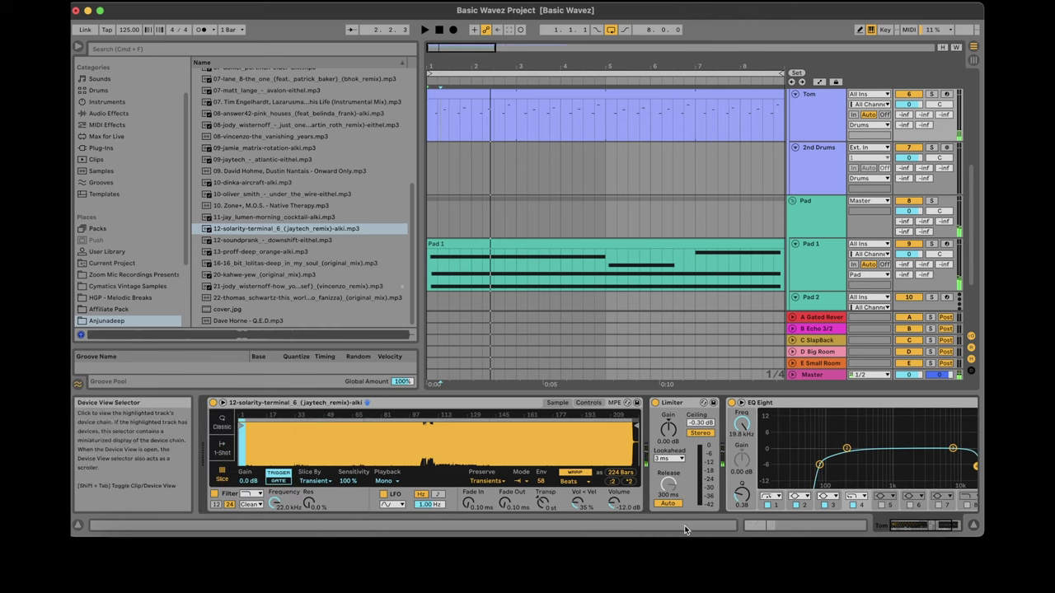
Narrow the browser further and move the Simpler's sample start close to the end of the track, leaving 8 bars for slicing.
left_click_drag(421, 140, 345, 153)
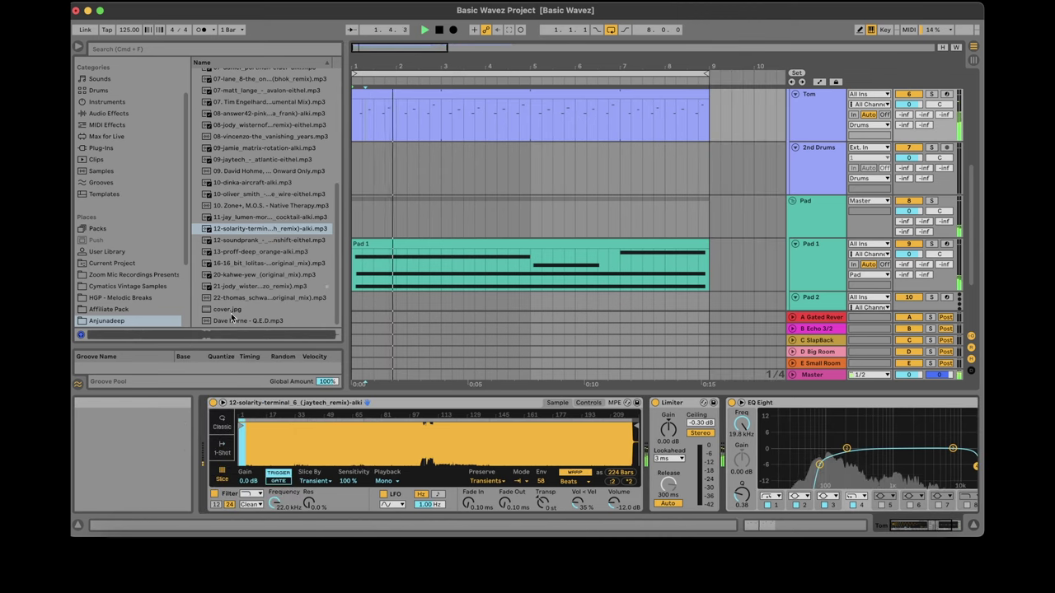
key("space")
left_click_drag(242, 424, 625, 429)
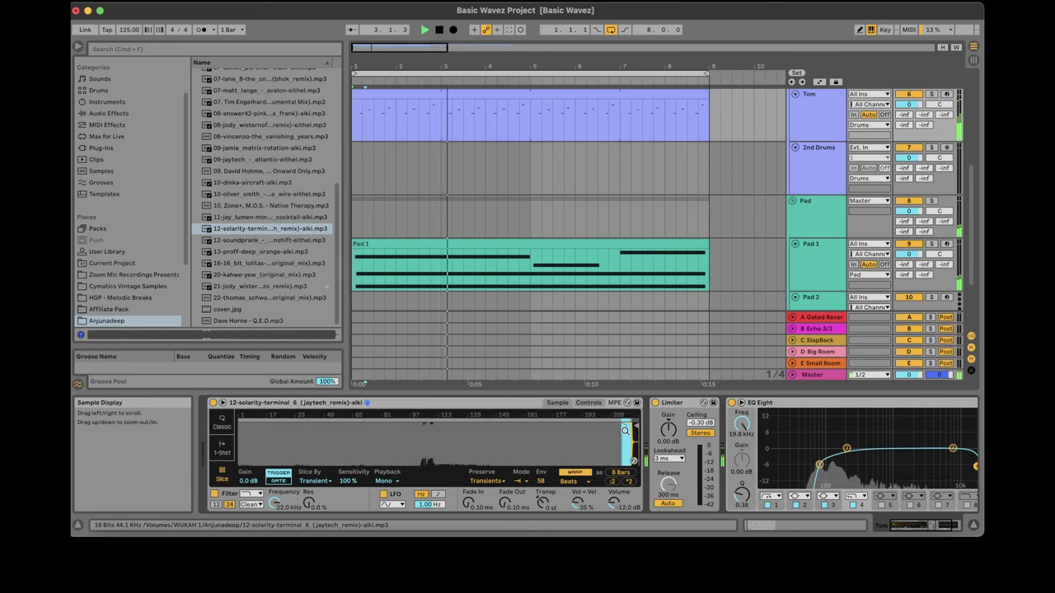
Reset the Simpler sample start to the track's beginning in Slice mode, and lower the EQ Eight's first band to just under 60 Hz.
left_click_drag(626, 430, 215, 435)
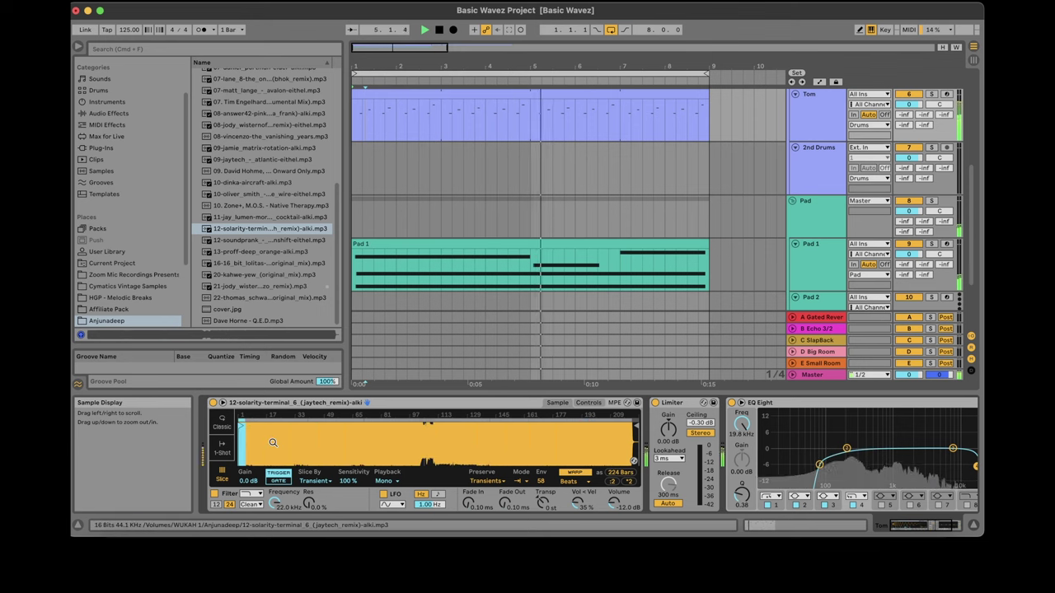
left_click_drag(273, 442, 271, 527)
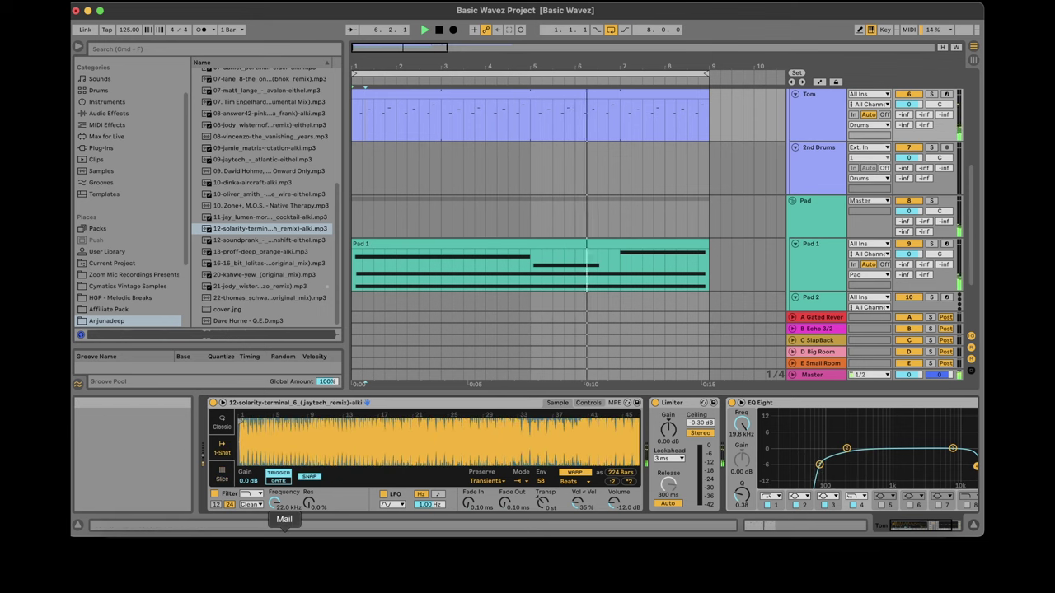
left_click(222, 477)
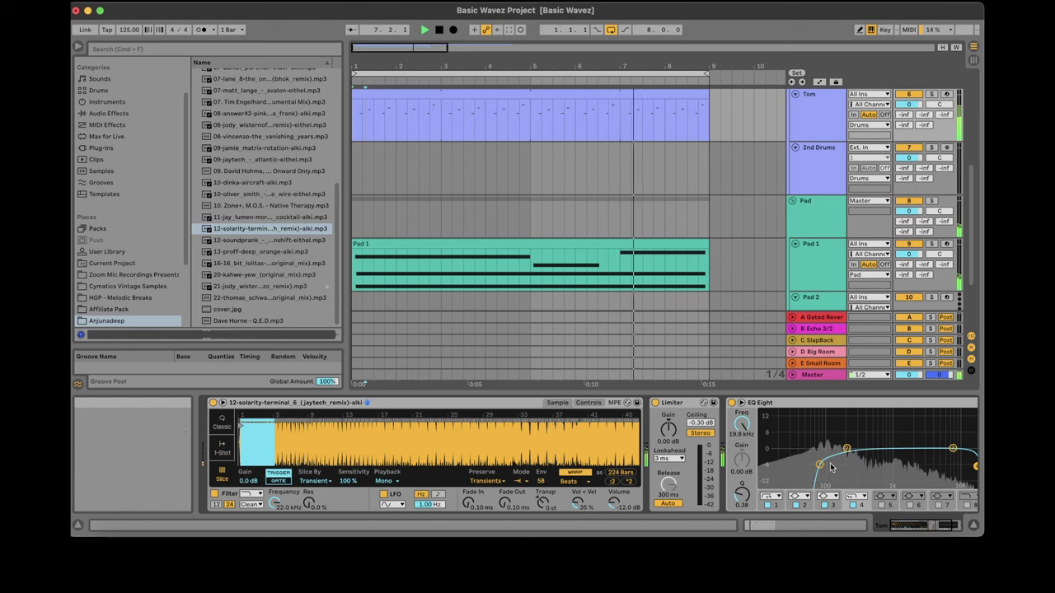
mouse_move(821, 465)
left_mouse_down()
mouse_move(799, 462)
mouse_move(810, 466)
left_mouse_up()
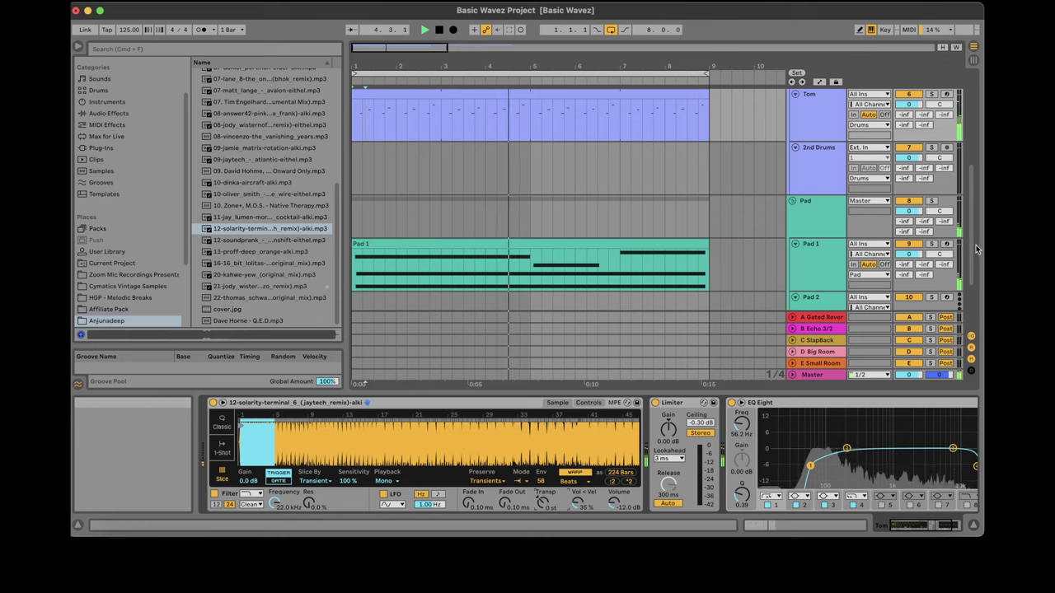
Duplicate the Kick track and rename the clip on the copy as HAT 4/4.
scroll(971, 252, "up", 5)
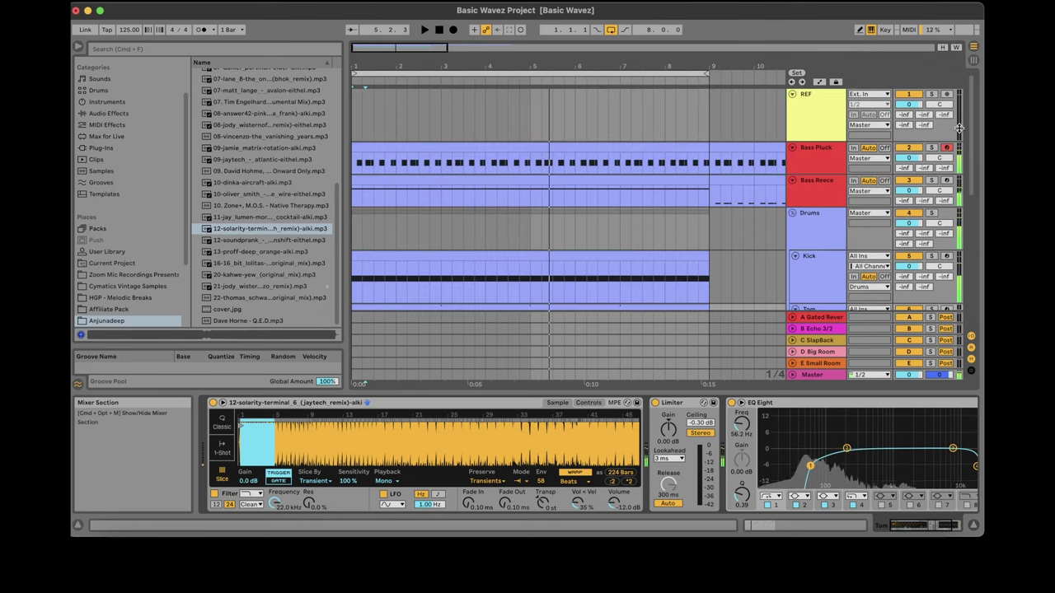
left_click(815, 262)
scroll(814, 262, "down", 2)
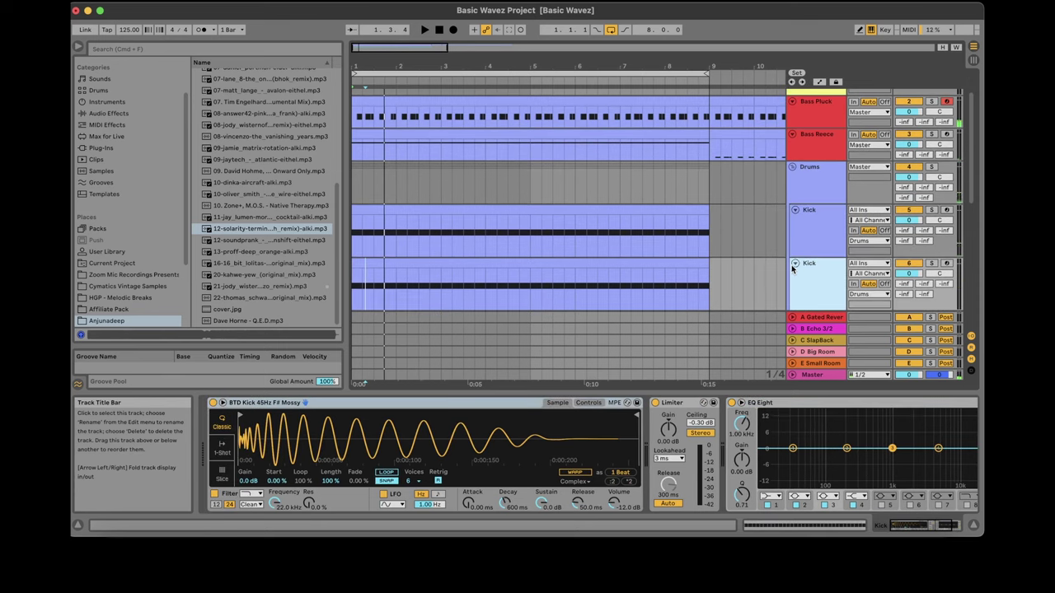
left_click(681, 264)
right_click(679, 262)
left_click(726, 331)
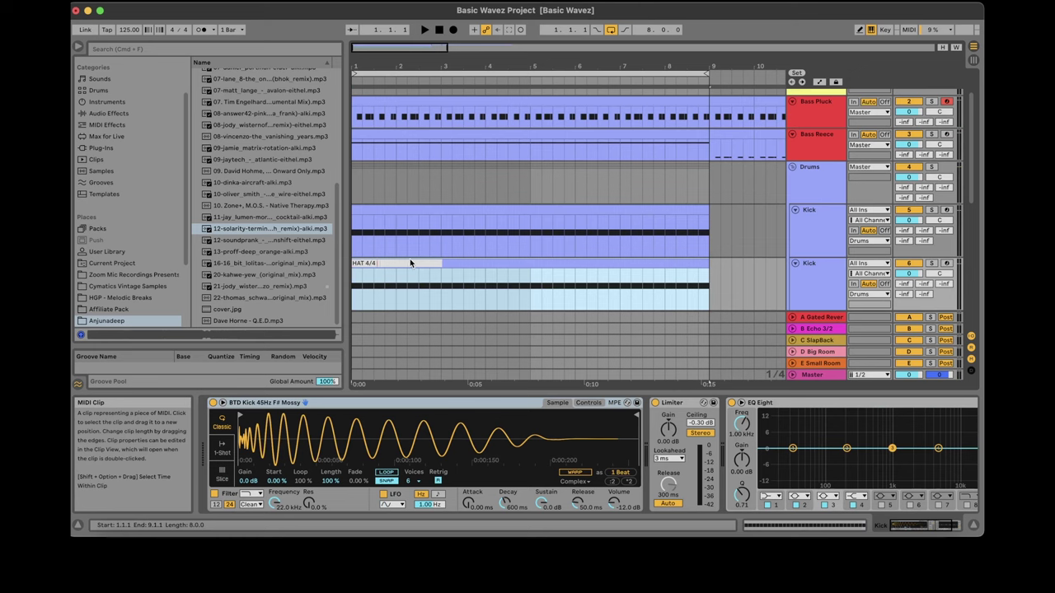
Shift all C3 notes in the HAT 4/4 clip to the offbeats, starting at 1.1.3 on a 1/8 grid, and check playback.
left_click(473, 269)
left_click(473, 264)
left_click(772, 527)
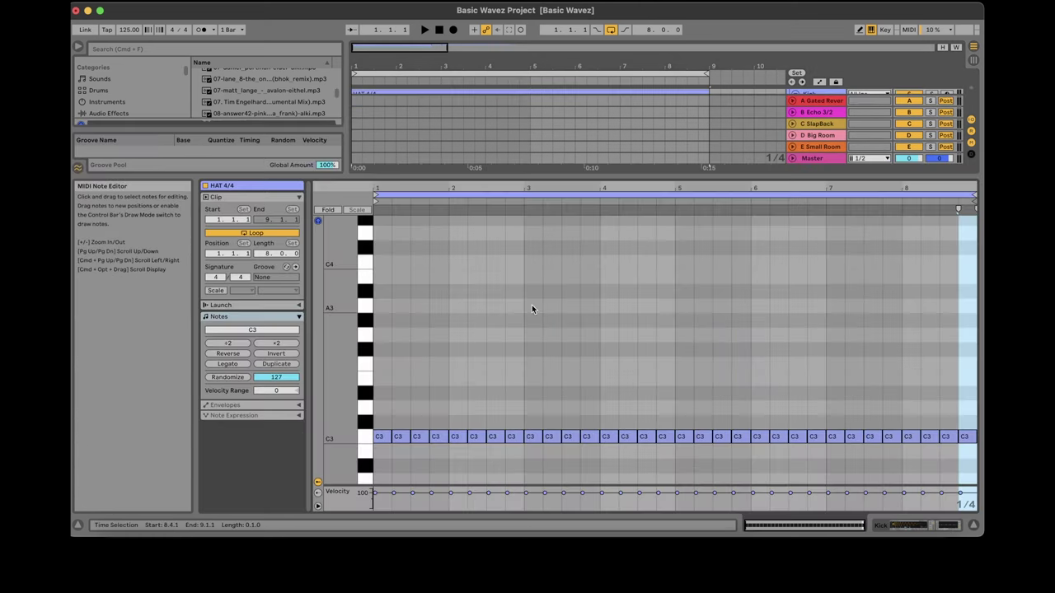
right_click(532, 306)
left_click(588, 474)
key("space")
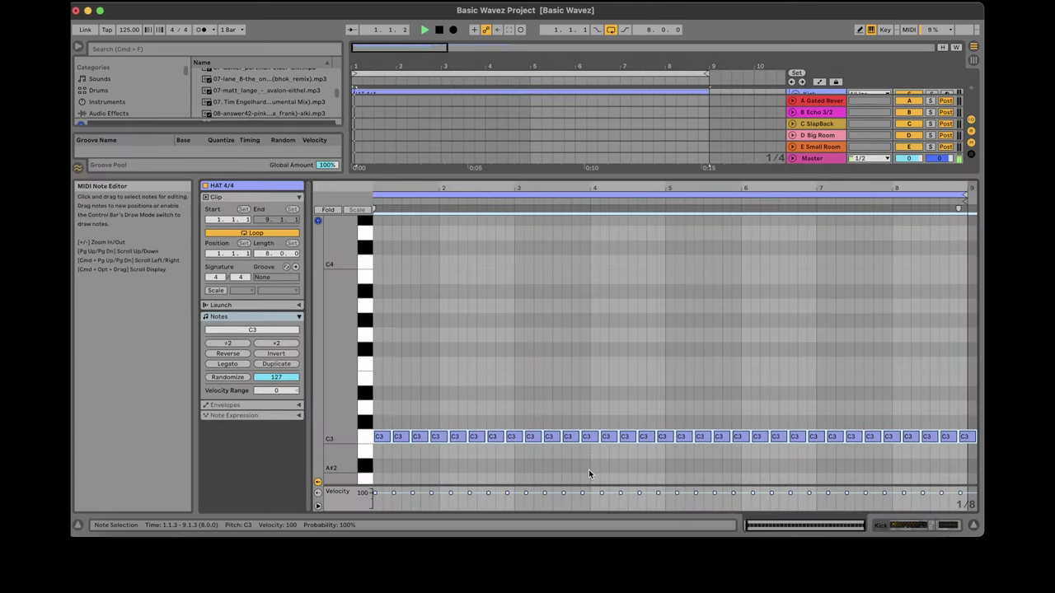
left_click(935, 527)
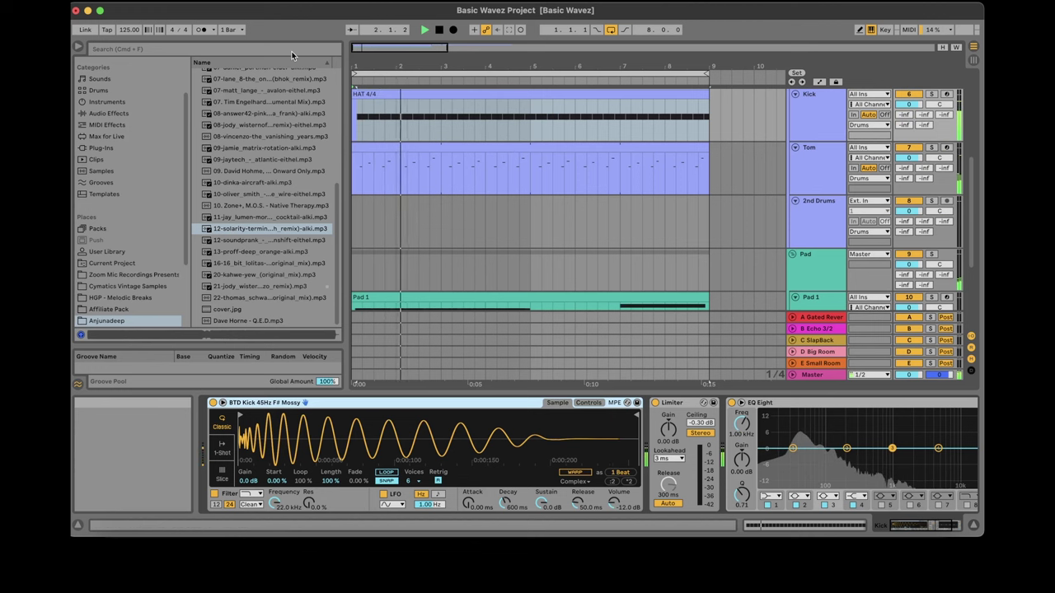
scroll(186, 147, "up", 3)
left_click(399, 129)
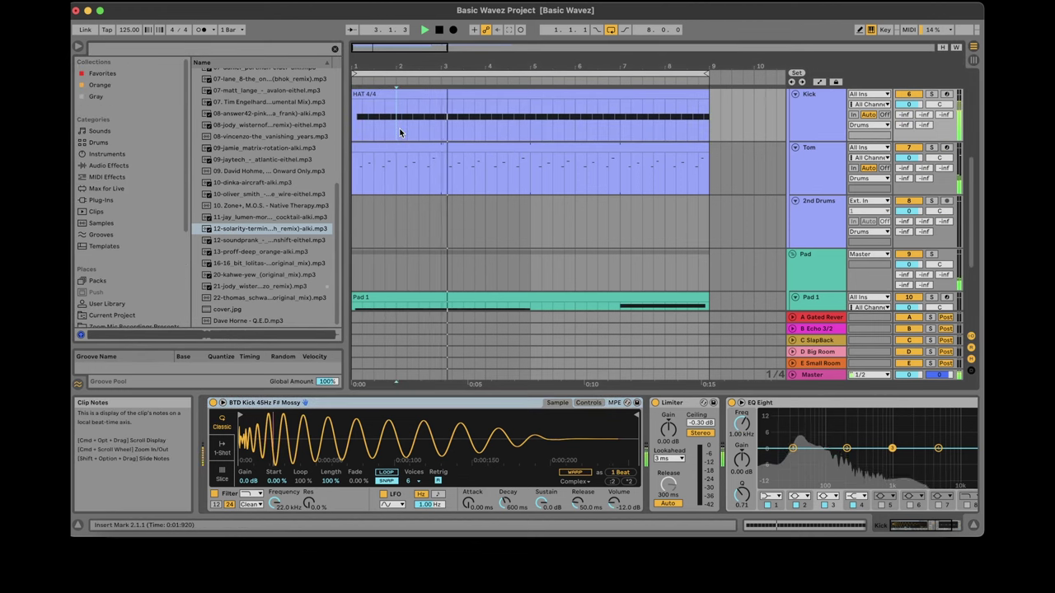
key("space")
Widen the browser and open the BW MHTE Hihats Open folder in the HGP Ableton Sample Library, auditioning its first samples.
left_click_drag(187, 143, 205, 231)
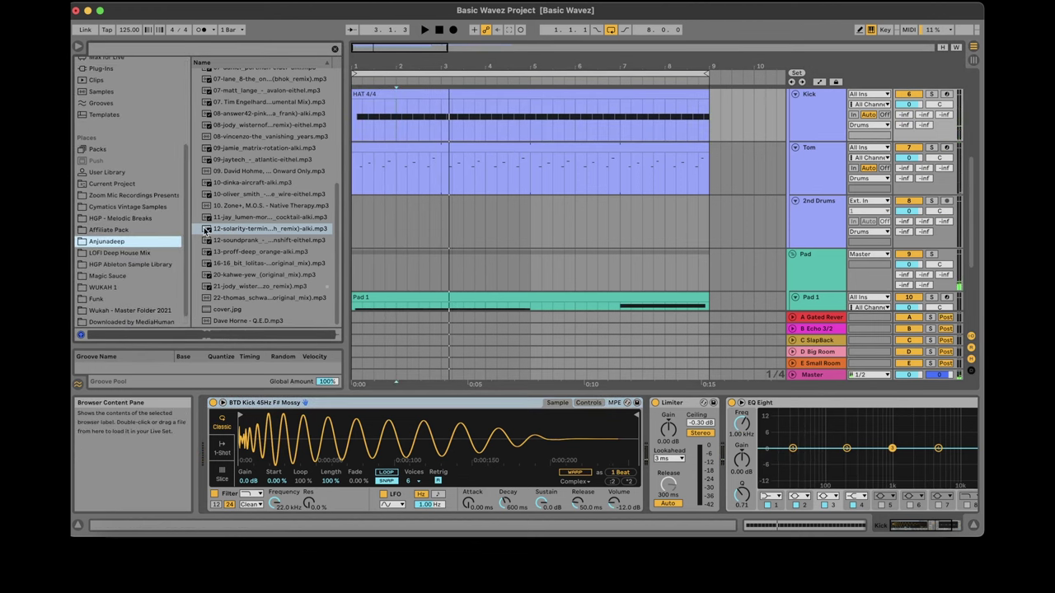
left_click(163, 264)
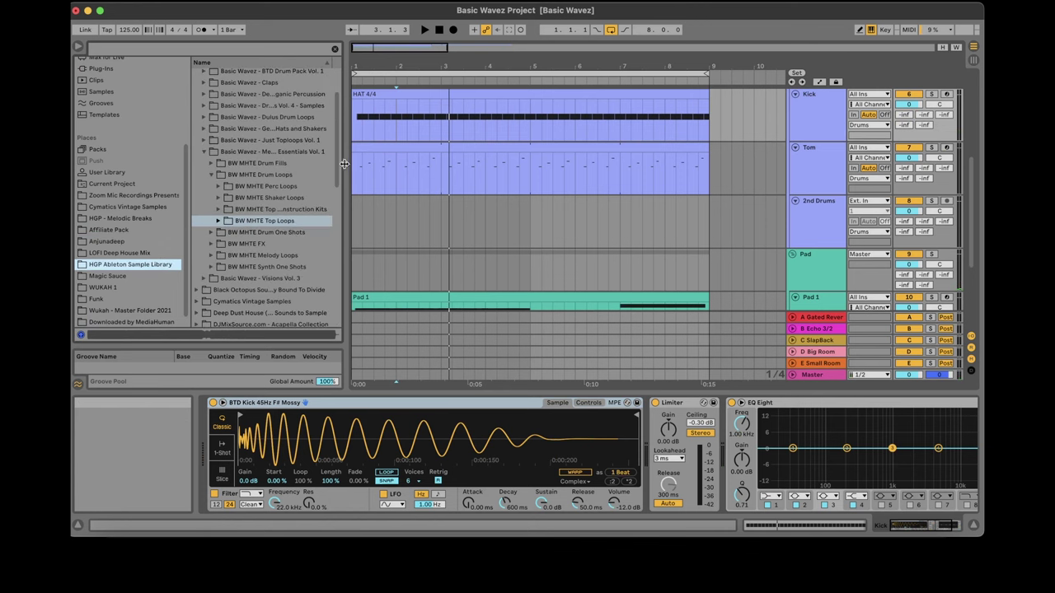
left_click_drag(350, 168, 455, 168)
left_click(211, 232)
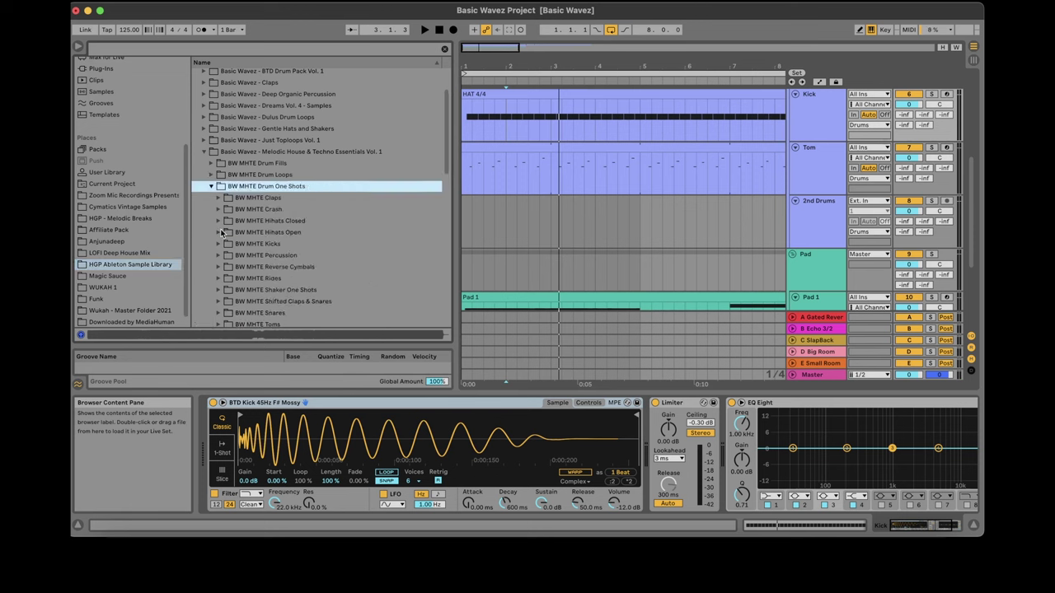
left_click(219, 232)
left_click(352, 263)
key("Down")
key("Down")
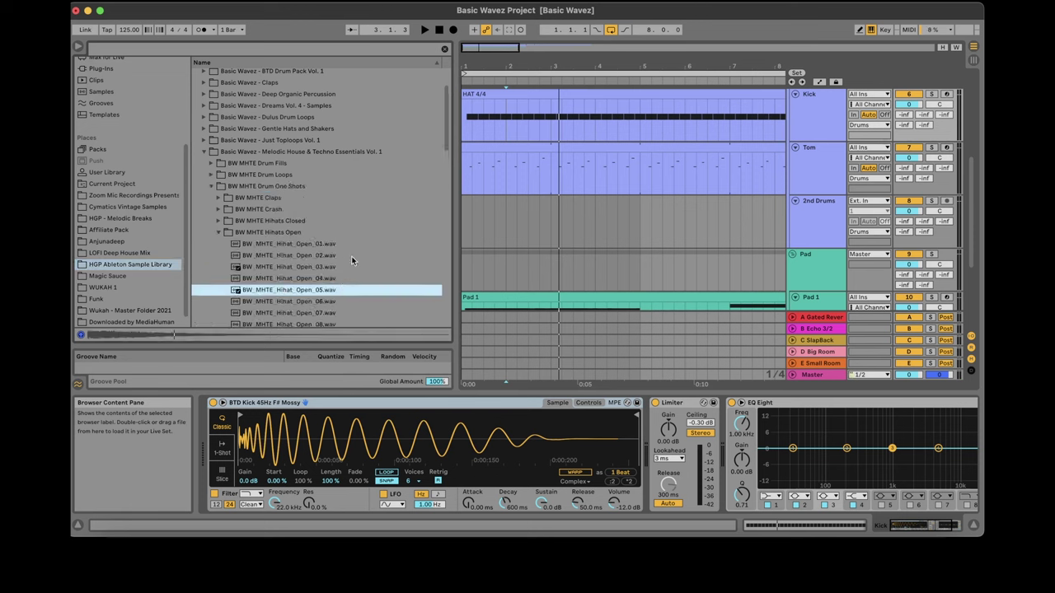
Replace the kick sample in the duplicated track's Simpler with BW_MHTE_Hihat_Open_16.wav and check it in playback.
scroll(352, 261, "down", 5)
left_click(276, 230)
left_click(280, 196)
left_click(293, 242)
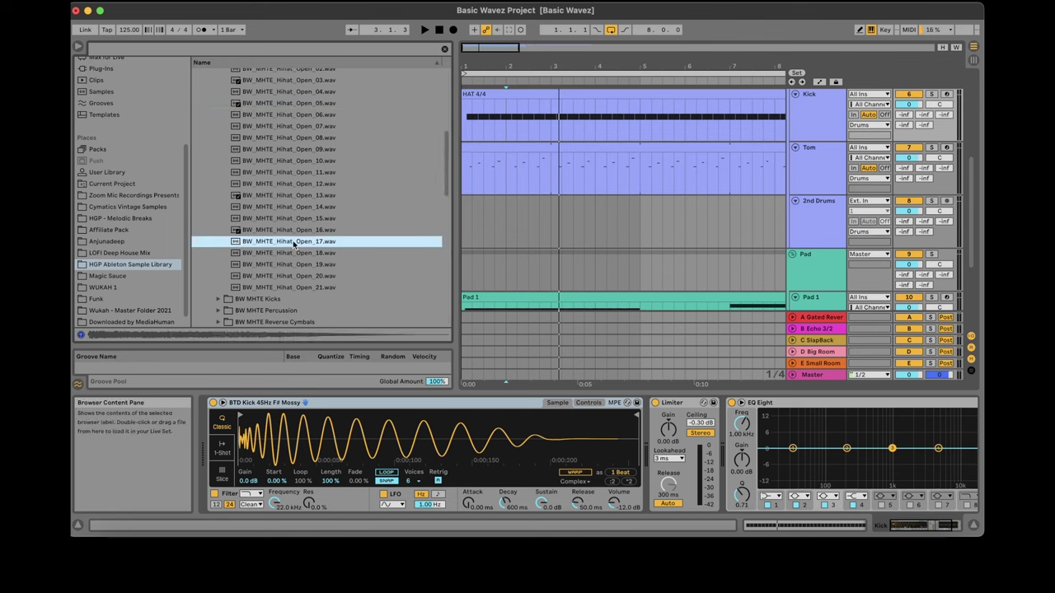
left_click(291, 231)
left_click_drag(302, 429, 304, 437)
key("space")
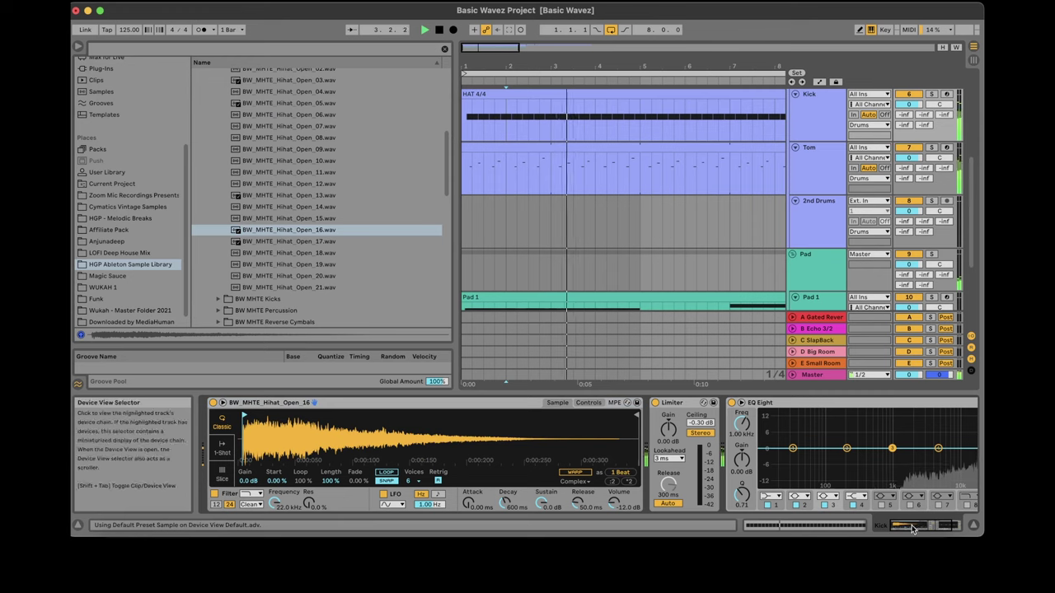
left_click(913, 529)
key("space")
Audition alternative open hi-hats between BW_MHTE_Hihat_Open_17.wav and BW_MHTE_Hihat_Open_20.wav.
left_click(284, 242)
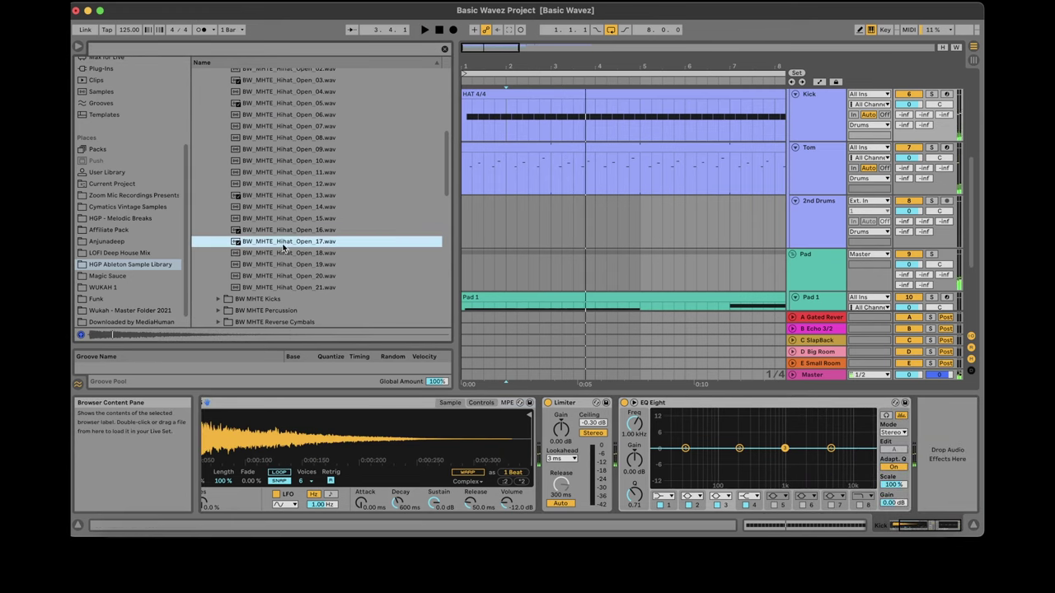
left_click(285, 264)
left_click(285, 311)
left_click(292, 276)
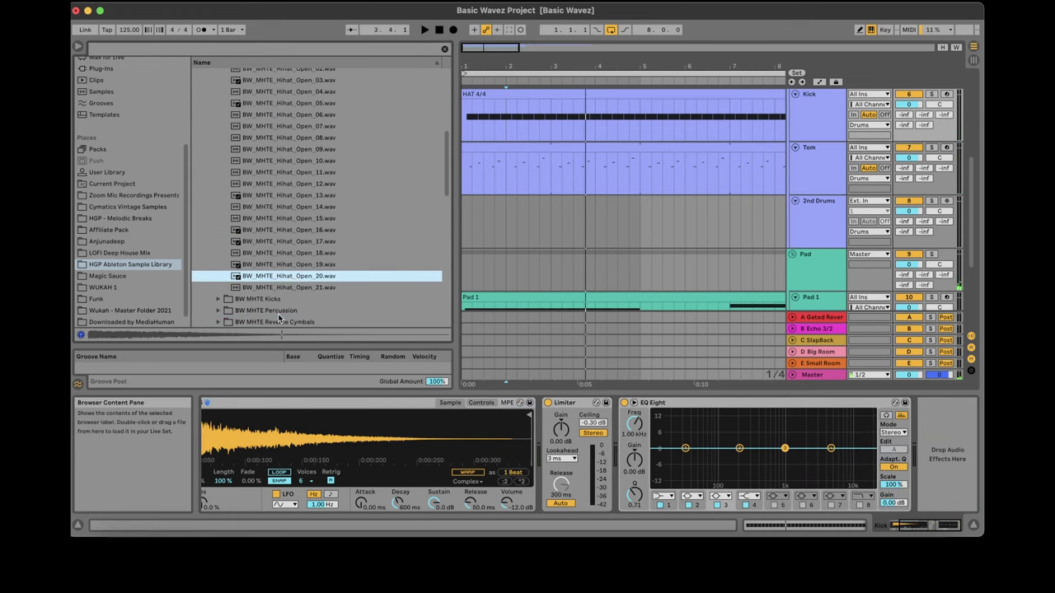
Audition several one-shots in the BW MHTE Percussion folder, including 10, 06, 03, 02 and 01.
left_click(279, 313)
left_click(220, 310)
left_click(291, 258)
left_click(305, 189)
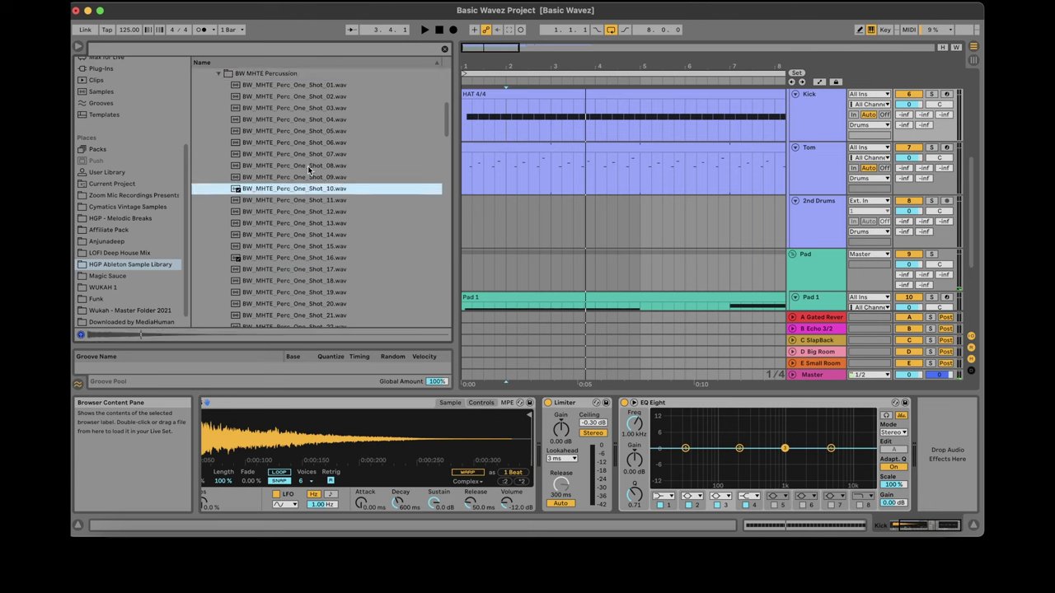
left_click(305, 142)
left_click(303, 108)
left_click(310, 97)
left_click(313, 85)
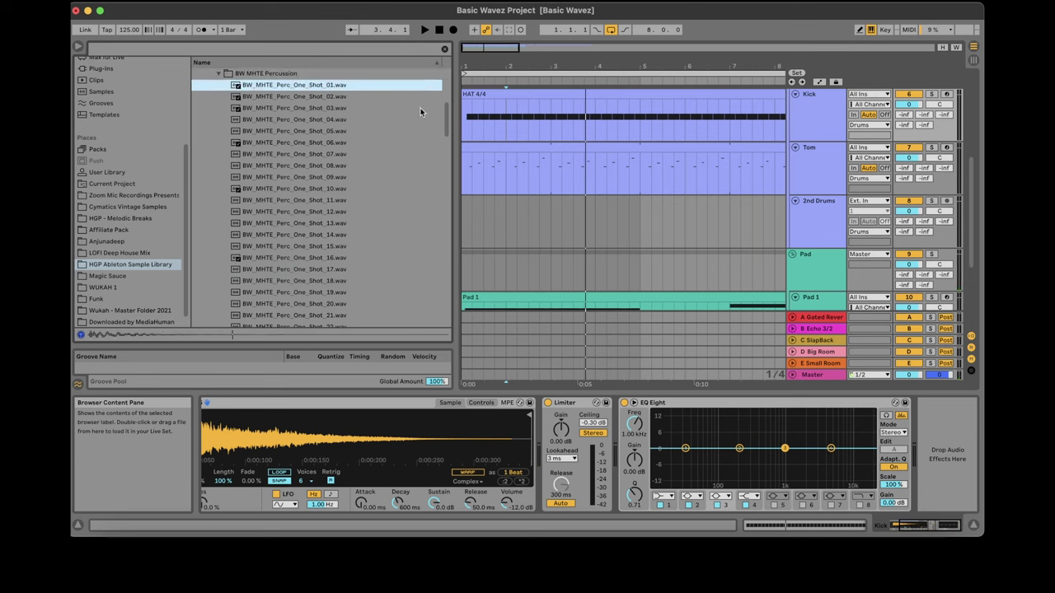
left_click(295, 108)
left_click(310, 85)
Place the percussion one-shots, from BW_MHTE_Perc_One_Shot_01.wav onward, end to end on the 2nd Drums track starting at bar 1.
left_click(829, 157)
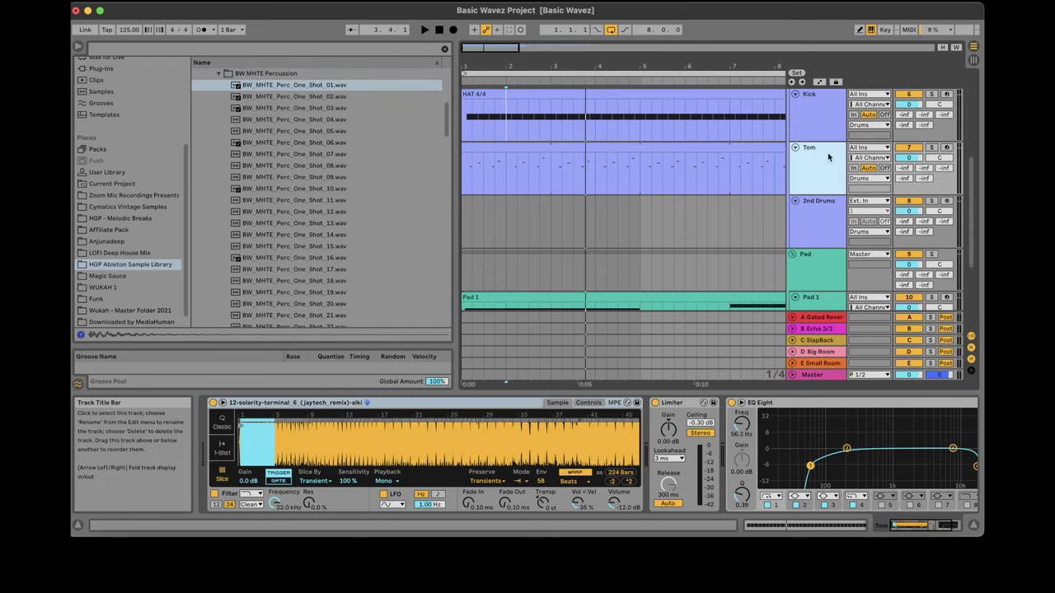
left_click(640, 232)
left_click(340, 86)
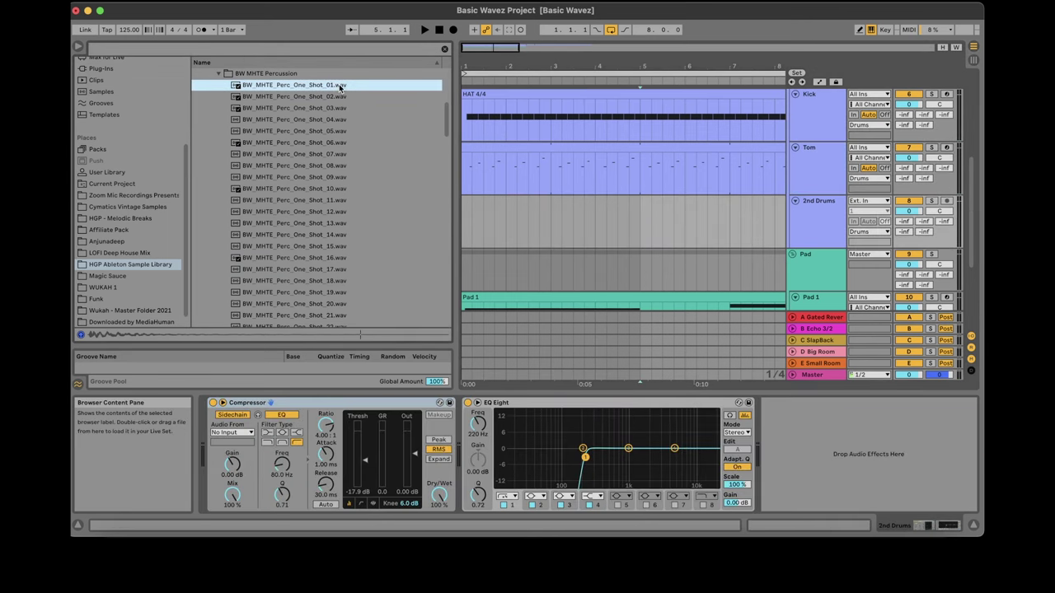
key("shift+Down")
key("shift+Down")
key("shift+Down")
key("shift+Down")
key("shift+Down")
key("shift+Down")
key("shift+Down")
key("shift+Down")
key("shift+Down")
key("shift+Down")
key("shift+Down")
key("shift+Down")
key("shift+Down")
key("shift+Down")
key("shift+Down")
key("shift+Down")
key("shift+Down")
key("shift+Down")
key("shift+Down")
key("shift+Down")
key("shift+Down")
key("shift+Down")
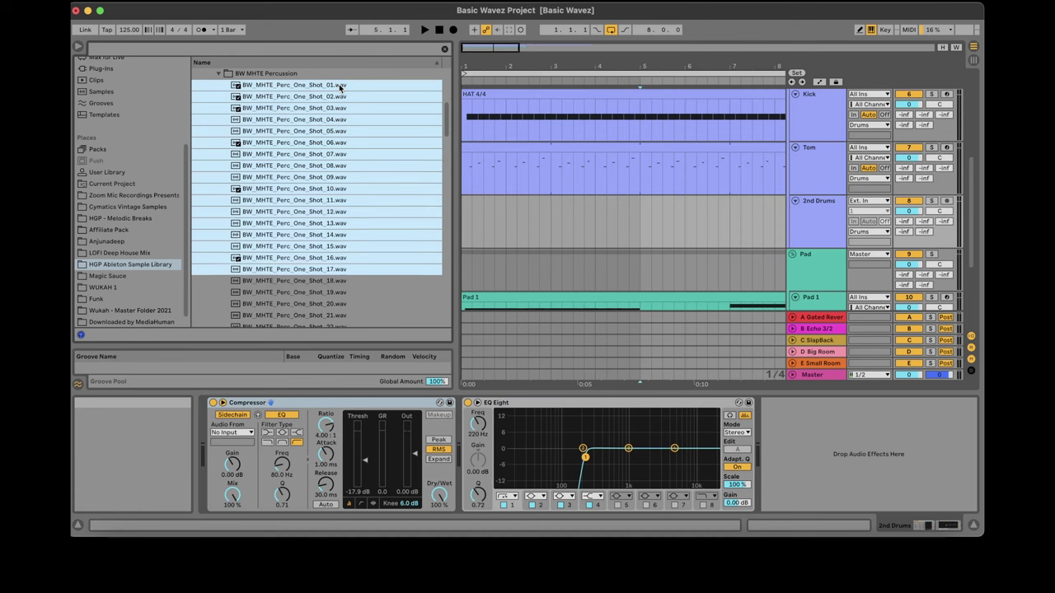
left_click_drag(340, 89, 464, 213)
Consolidate the row of percussion one-shots on the 2nd Drums track into a single clip from bar 1 to bar 11.
left_click_drag(472, 50, 498, 47)
left_click_drag(646, 219, 367, 224)
key("super+j")
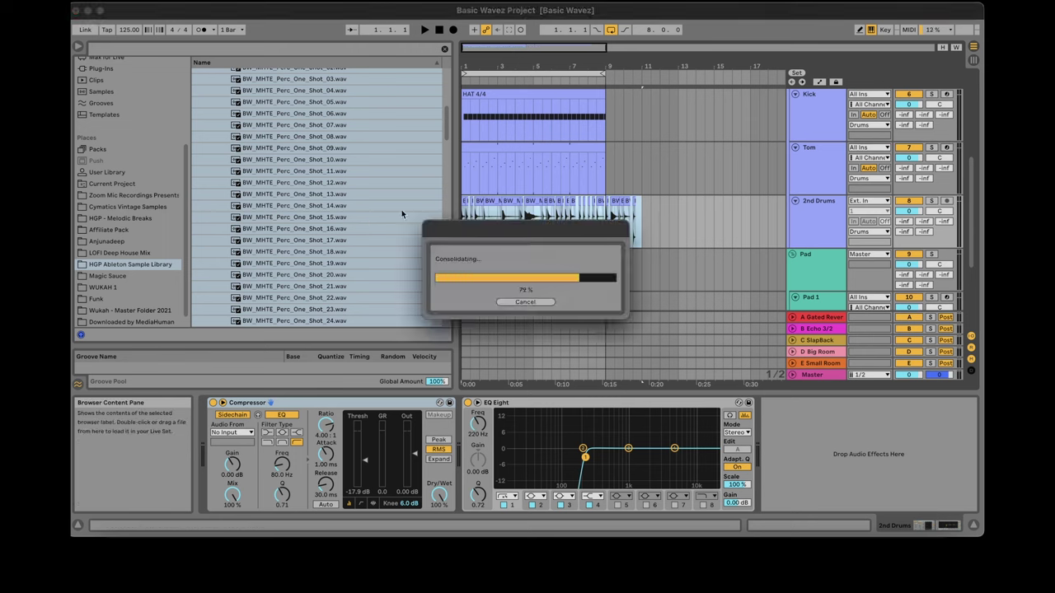
Insert a MIDI track named 2ND DRUMS below 2nd Drums and load the consolidated percussion clip into its Simpler.
left_click(818, 206)
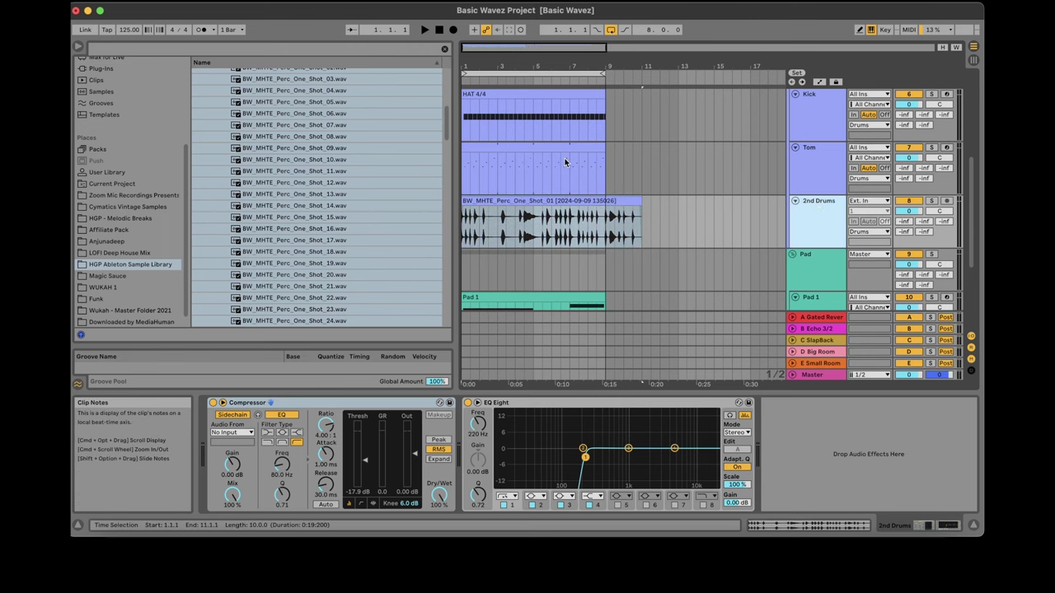
left_click(194, 3)
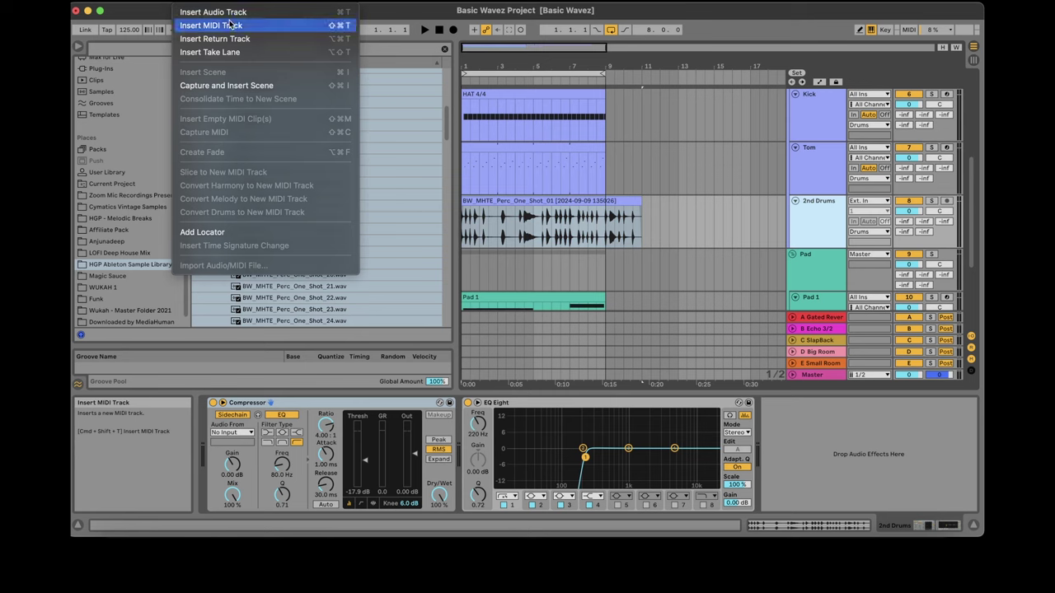
left_click(211, 25)
right_click(821, 262)
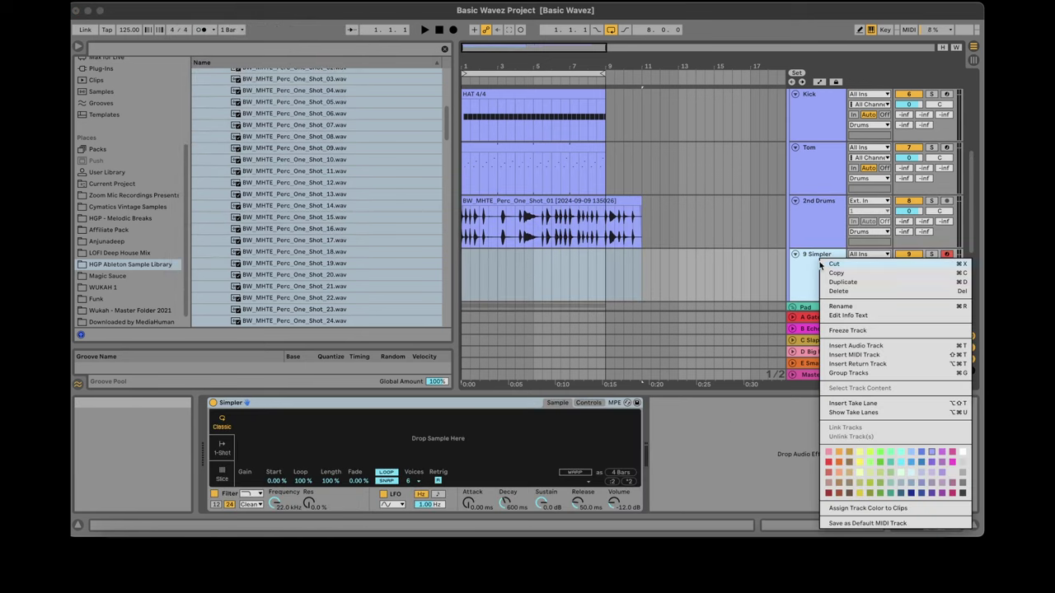
left_click(842, 307)
type("2ND DRUMS")
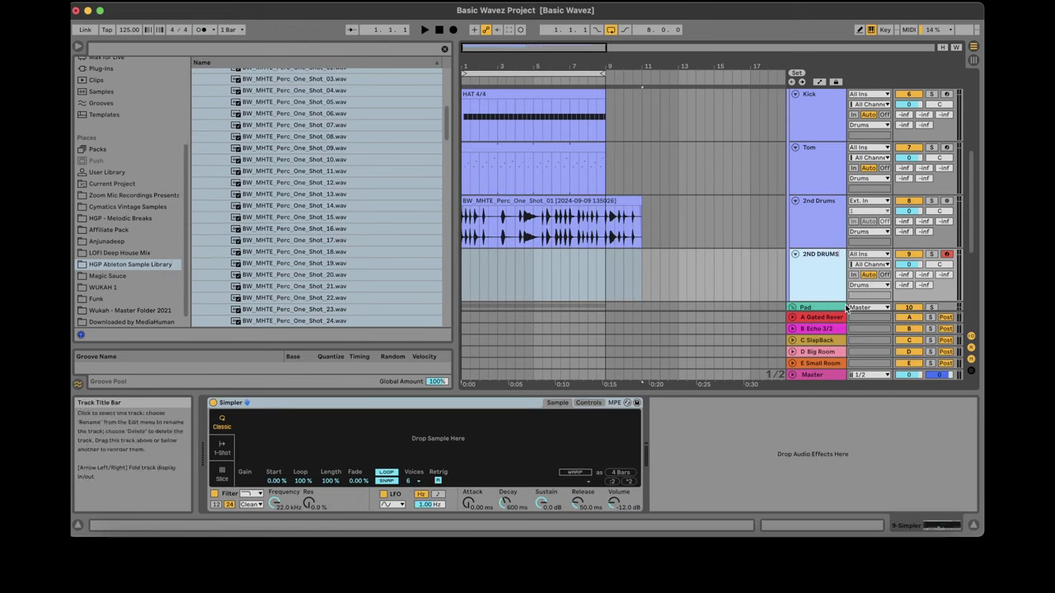
key("Return")
left_click_drag(586, 200, 507, 449)
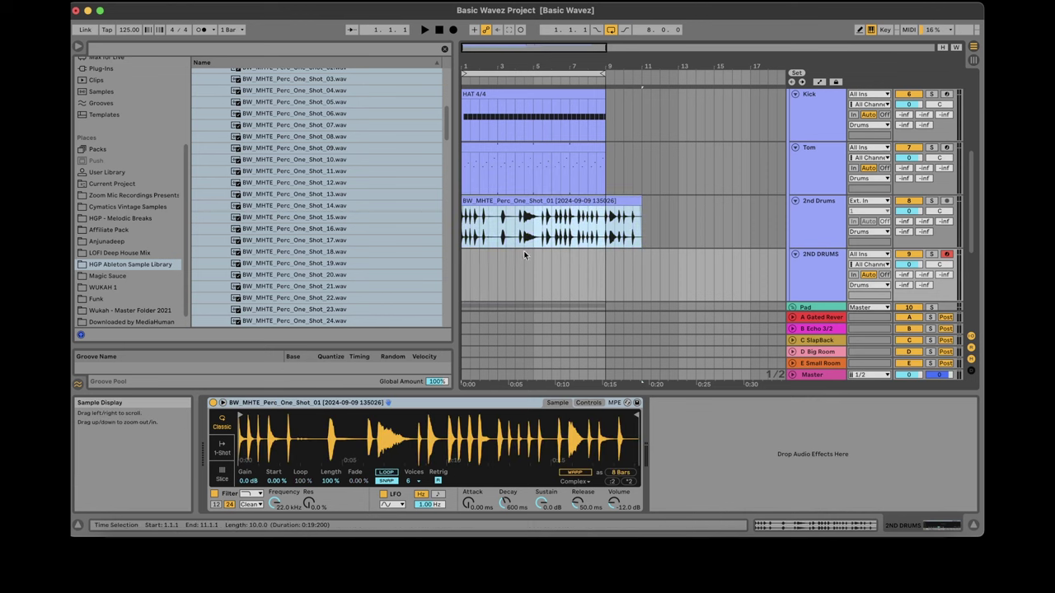
Copy the Tom clip to bar 1 of the 2ND DRUMS track and delete the consolidated audio clip from 2nd Drums.
left_click(545, 148)
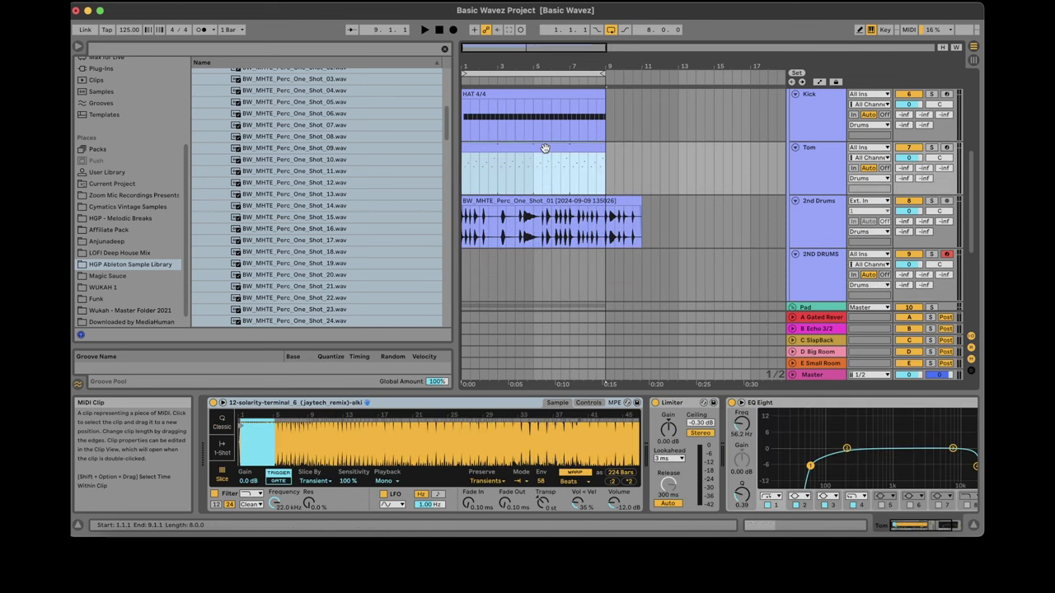
left_click(470, 266)
left_click(816, 254)
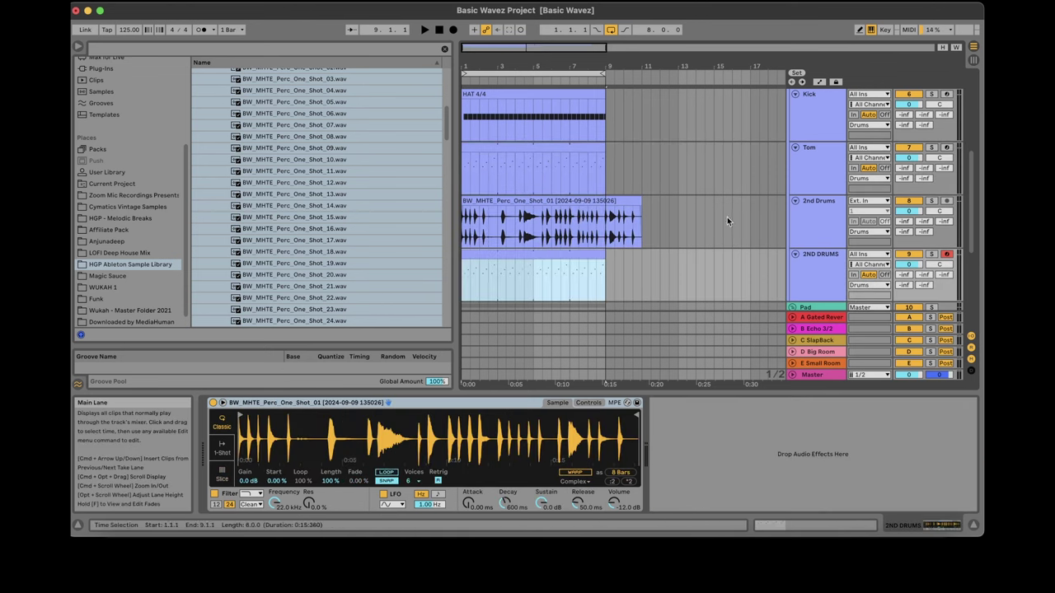
left_click_drag(677, 220, 463, 221)
key("Delete")
Switch the 2ND DRUMS Simpler to Slice mode and solo the track during playback.
left_click(485, 295)
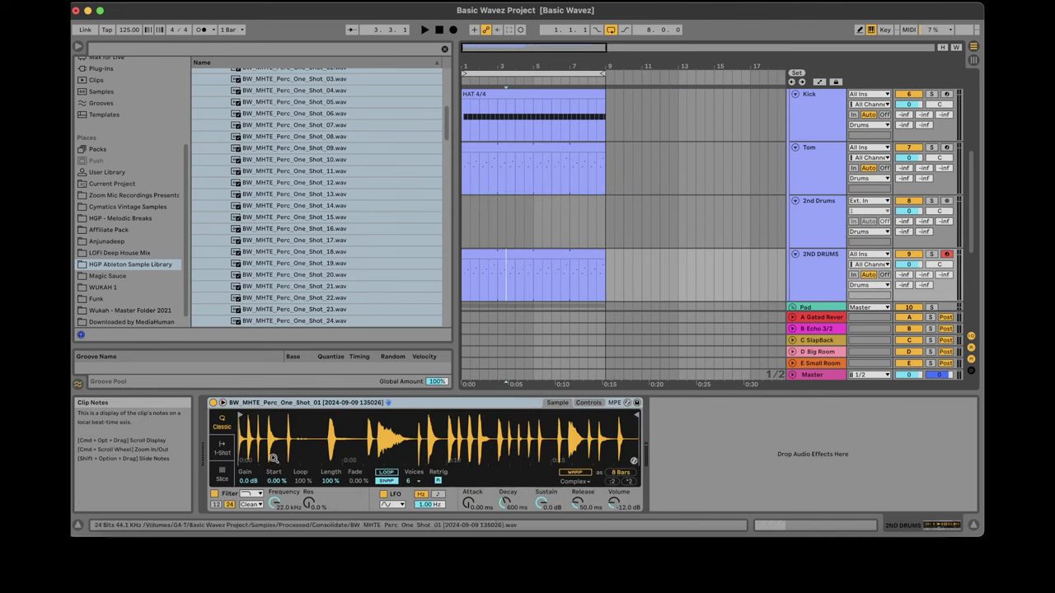
key("space")
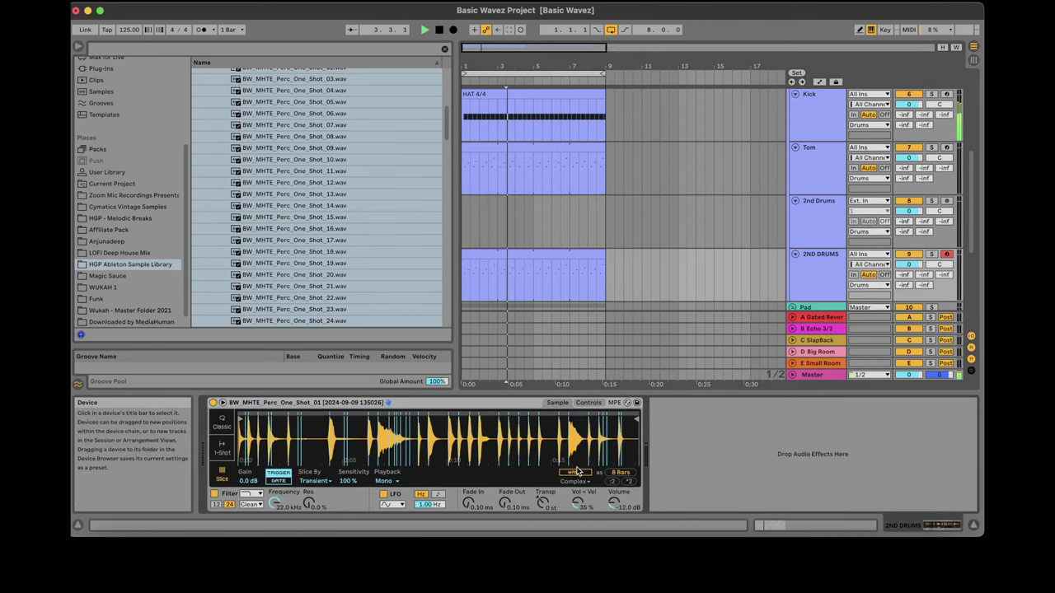
left_click(932, 254)
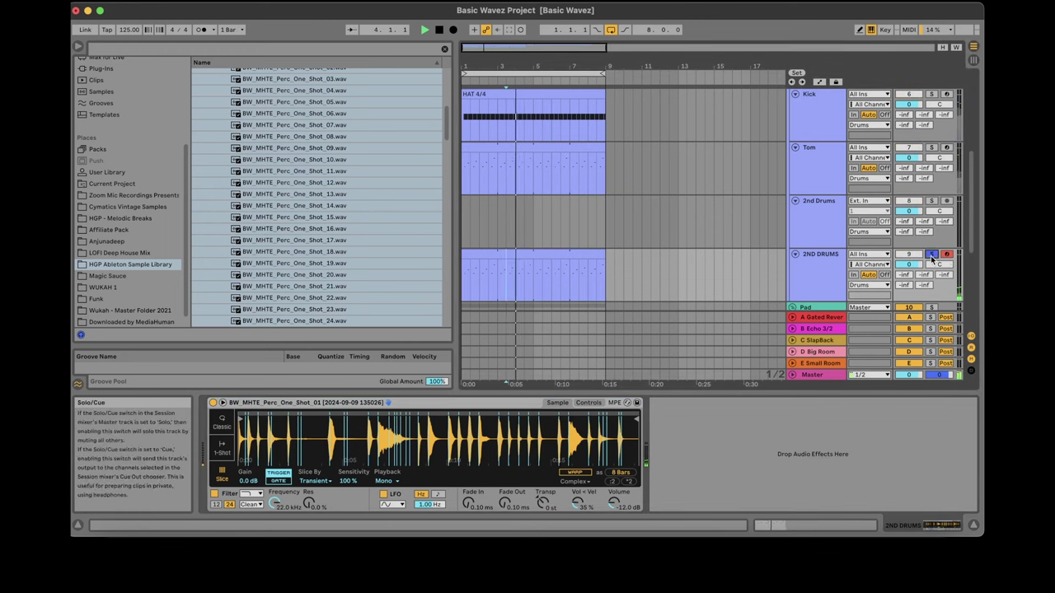
Open the 2ND DRUMS clip and add sixteenth notes between its existing hits, including D#2 at 1.1.2, C1 at 2.1.1 and C0 at 2.1.3.
left_click(549, 252)
left_click(781, 524)
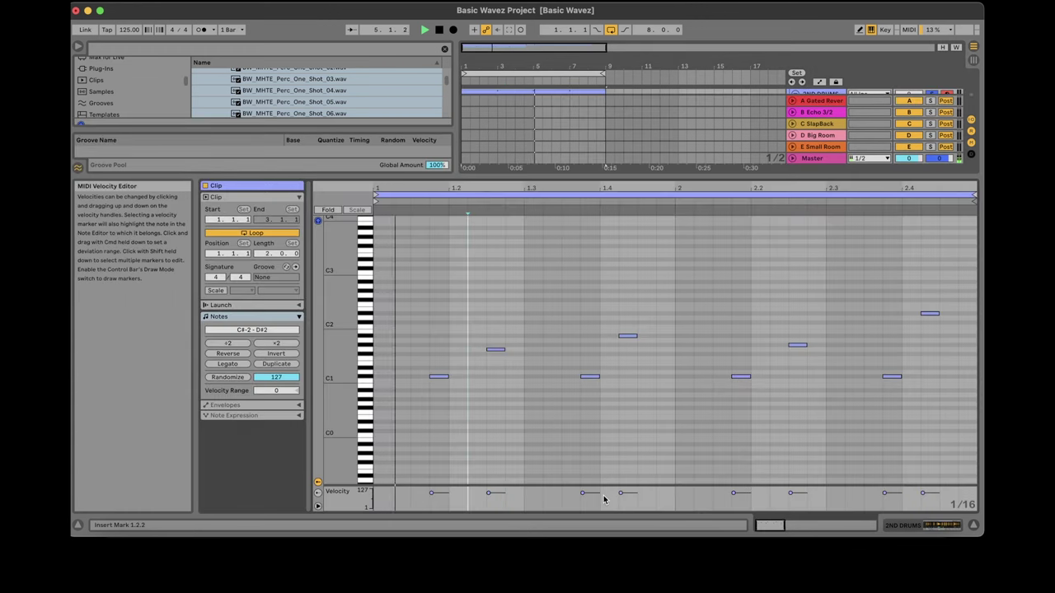
double_click(405, 312)
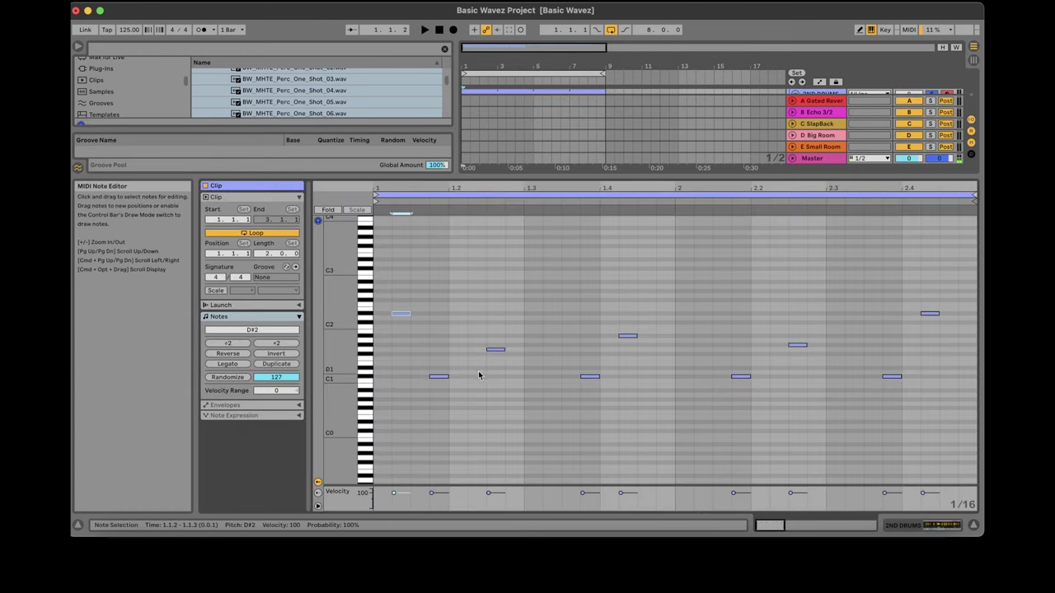
double_click(575, 305)
double_click(651, 312)
double_click(689, 381)
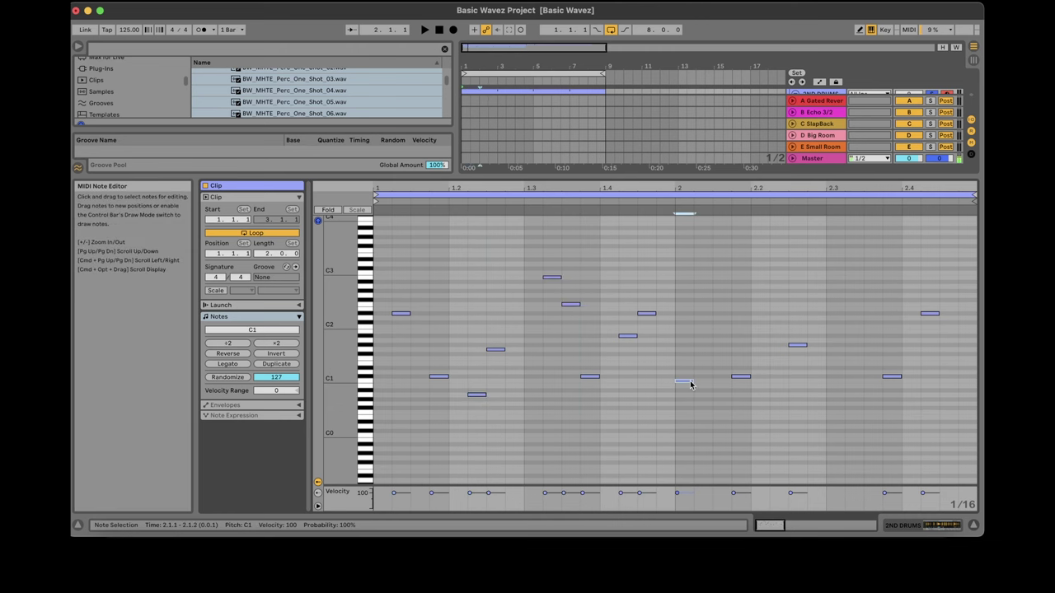
double_click(726, 436)
Add F2 at 2.2.1, C2 at 2.3.1 and C#0 at 2.4.4 to the 2ND DRUMS clip during playback.
key("space")
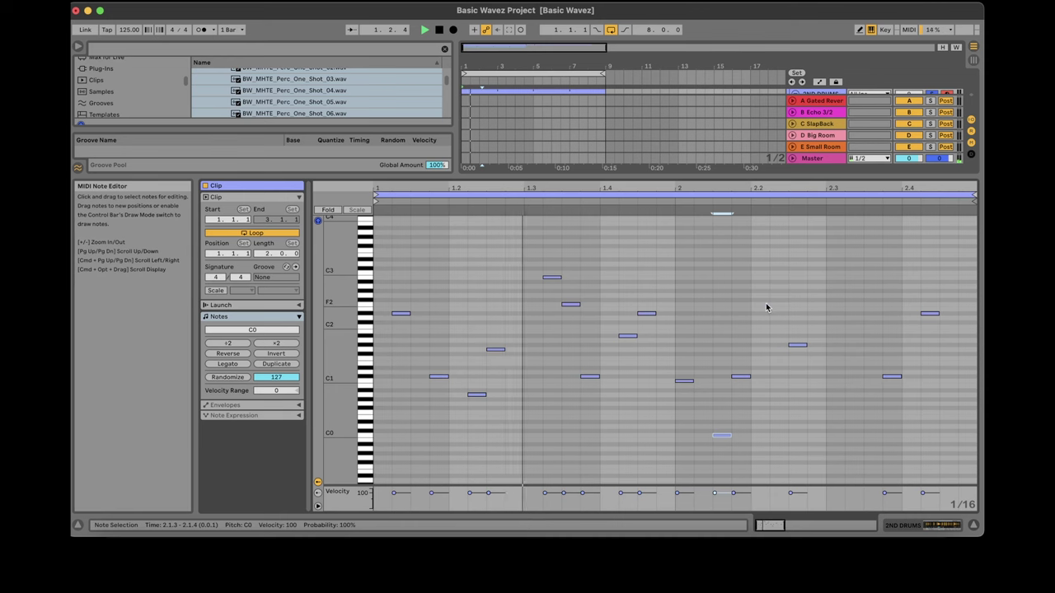
double_click(763, 305)
double_click(835, 328)
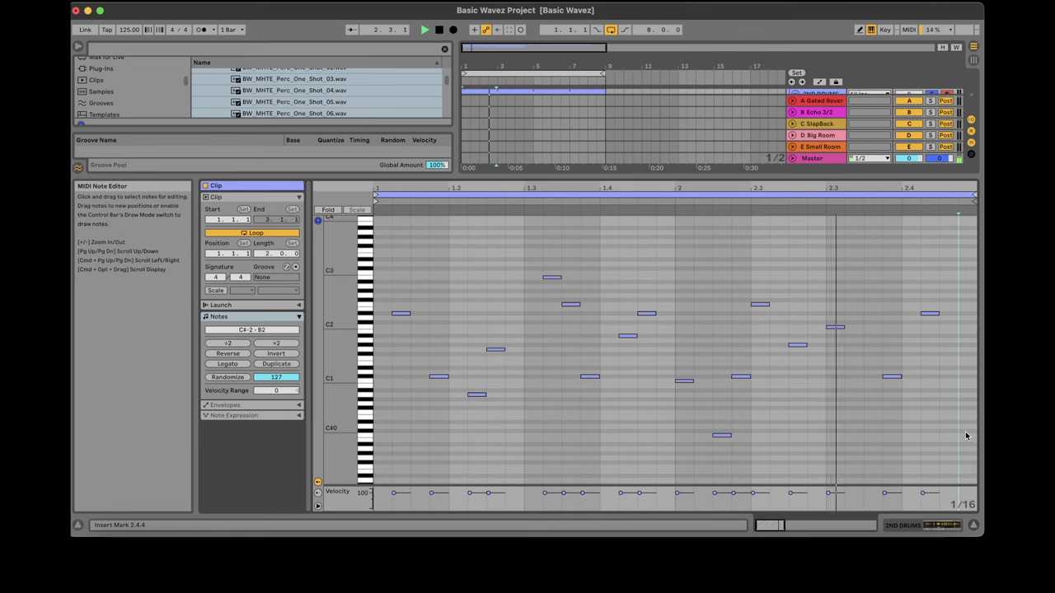
left_click(938, 526)
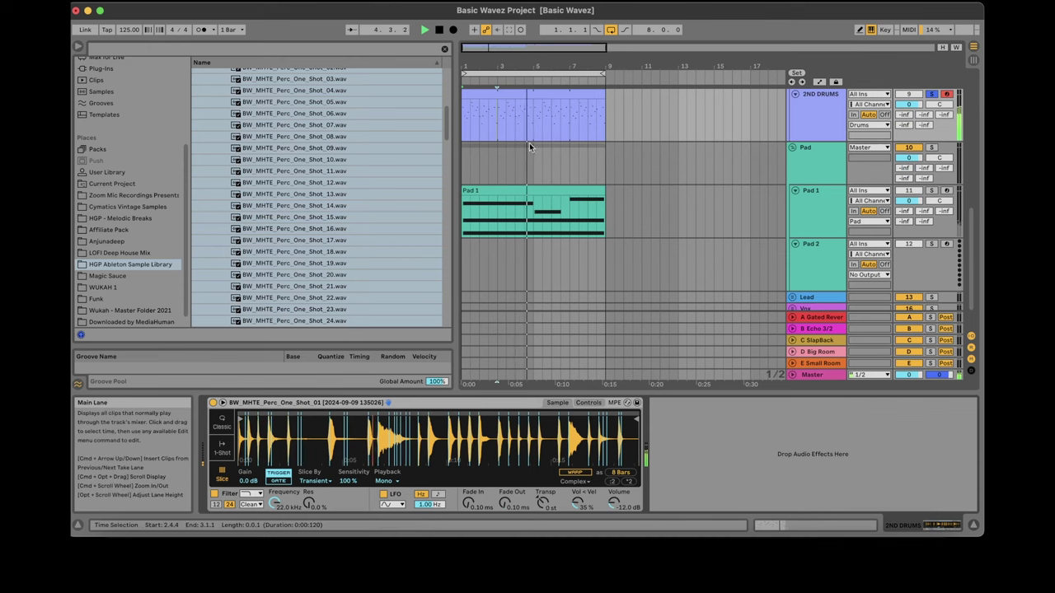
left_click(522, 94)
key("space")
Fill out bar 1 of the 2ND DRUMS clip with C0 and E0 at 1.1.4, E0 at 1.2.4 and 1.3.1, and B1 at 1.3.1.
left_click(773, 525)
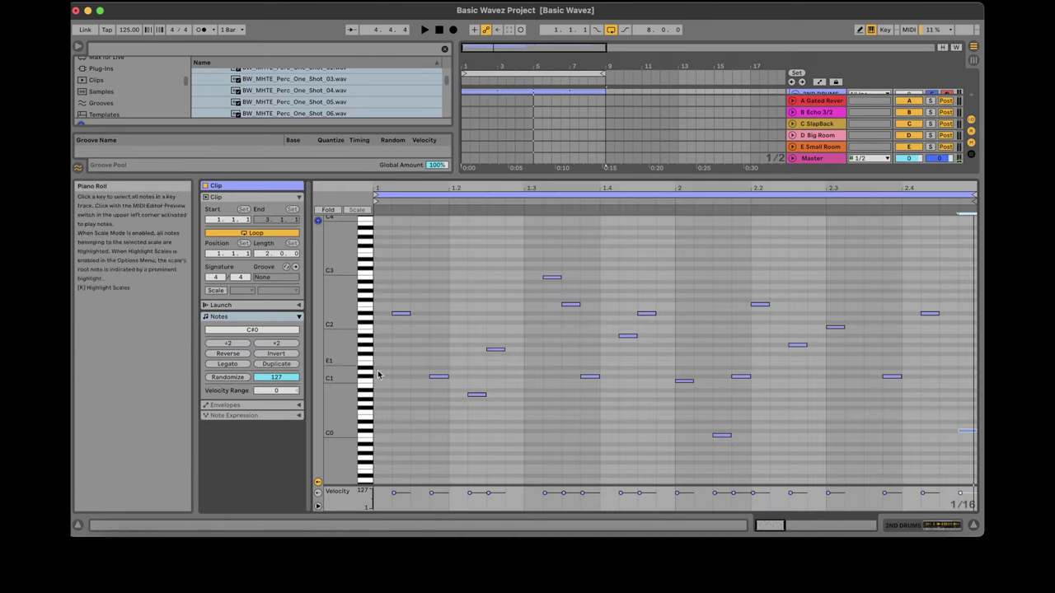
double_click(442, 436)
double_click(439, 417)
double_click(515, 418)
double_click(534, 418)
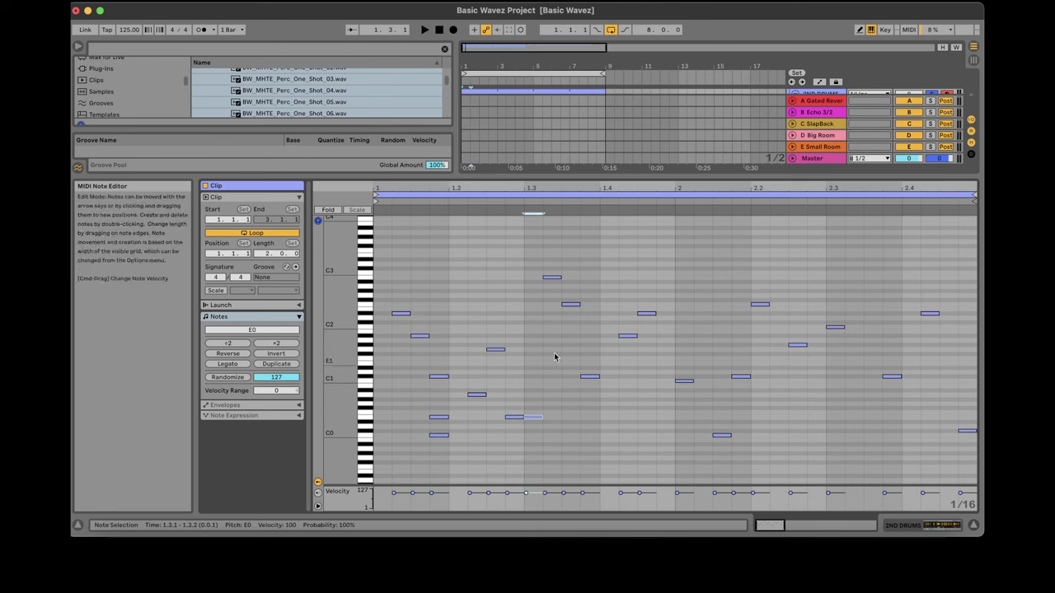
double_click(534, 332)
Add D3 at 2.1.2, a higher note at 2.2.2 and A0 at 2.3.2 to the 2ND DRUMS clip during playback.
key("space")
left_click_drag(338, 285, 276, 285)
double_click(703, 352)
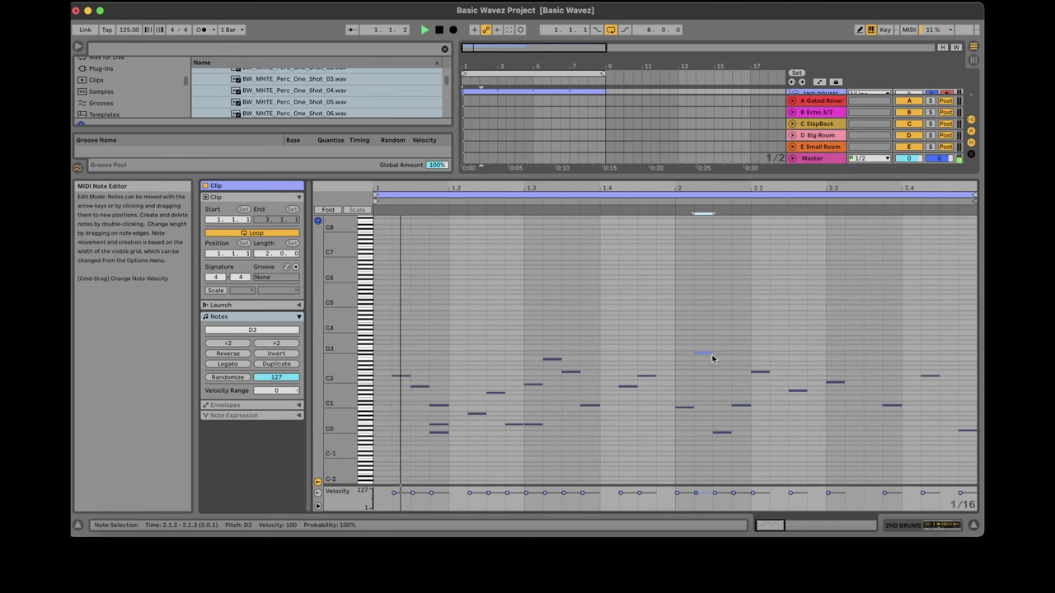
double_click(779, 338)
double_click(854, 413)
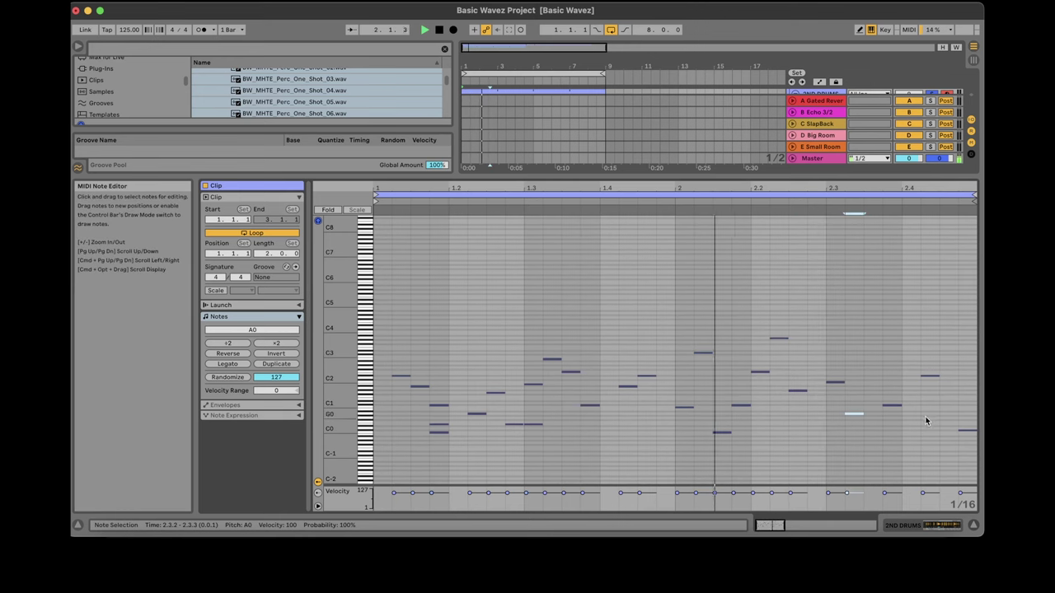
Add a Limiter after the Simpler on the 2ND DRUMS track and set its ceiling to -12.4 dB.
left_click(937, 525)
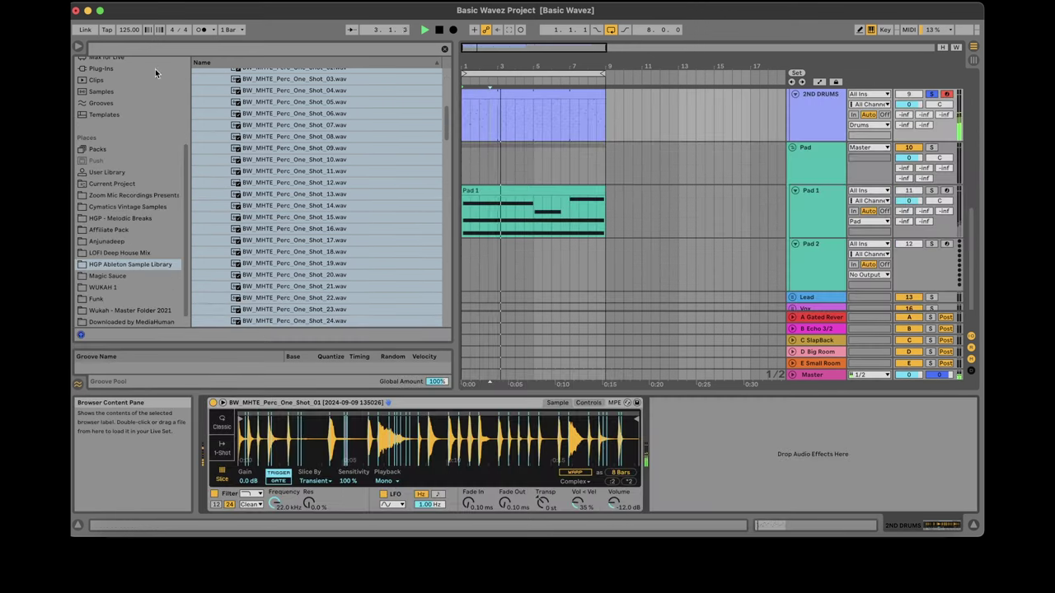
left_click(175, 49)
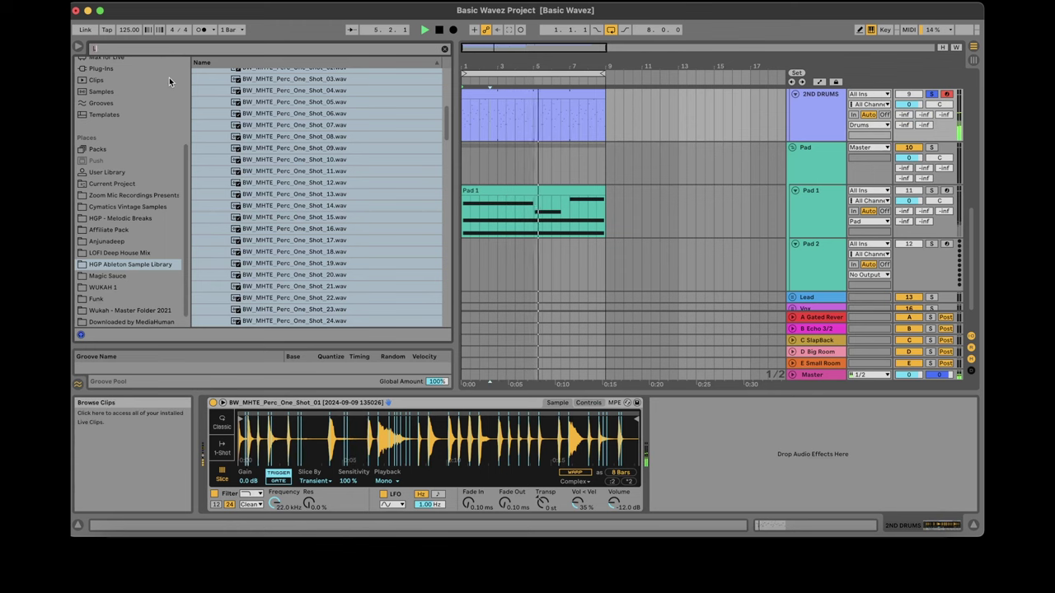
type("LIMI")
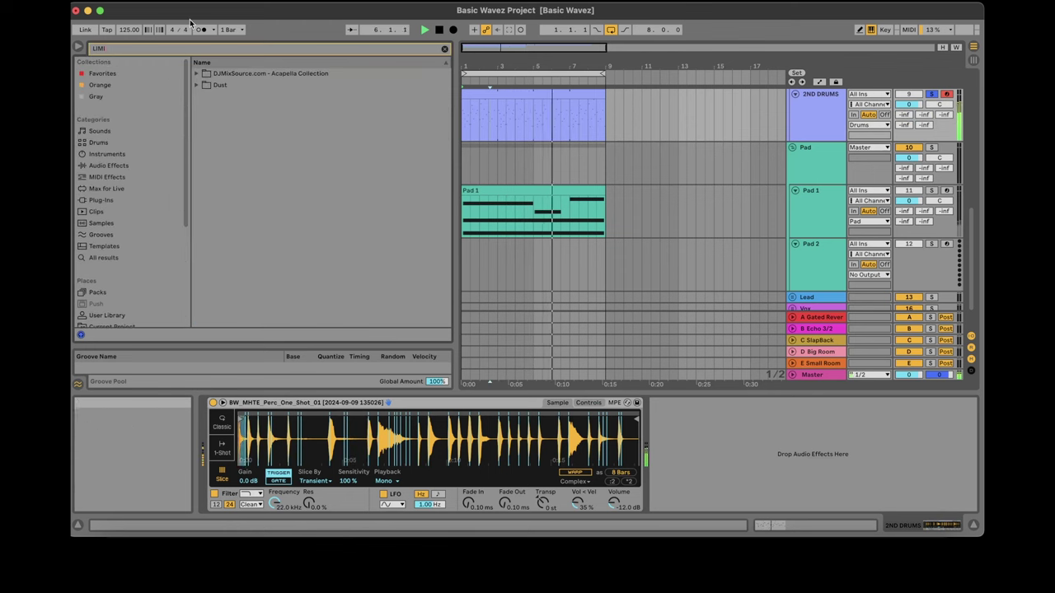
left_click(108, 165)
double_click(223, 97)
left_click(700, 423)
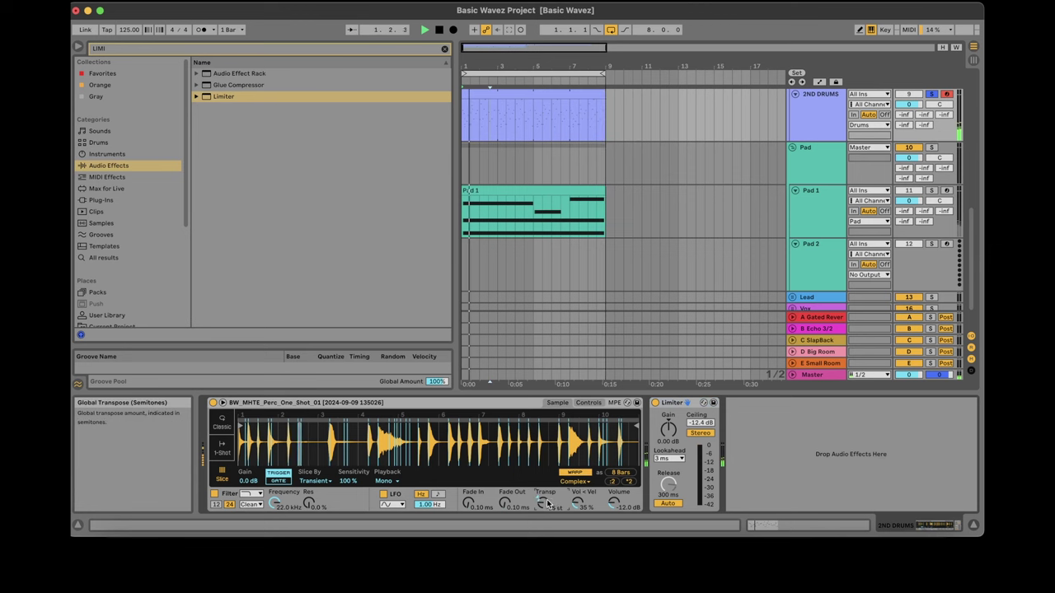
Set the 2ND DRUMS Simpler to Beats warp mode with a transient envelope of 15 and transpose it -11 st.
left_click(575, 481)
left_click(577, 426)
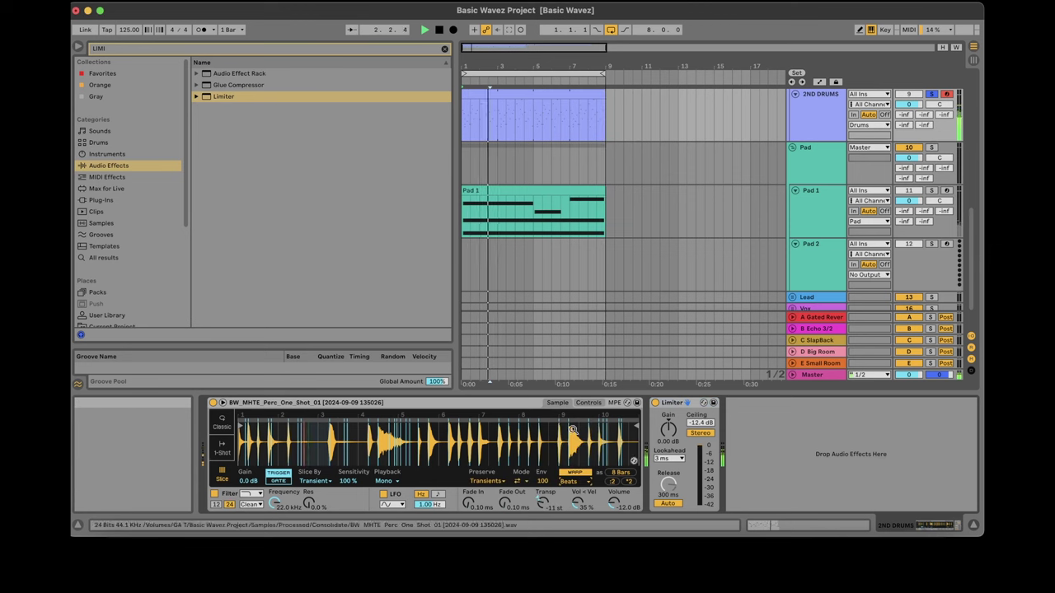
mouse_move(542, 482)
left_mouse_down()
mouse_move(542, 511)
mouse_move(541, 495)
left_mouse_up()
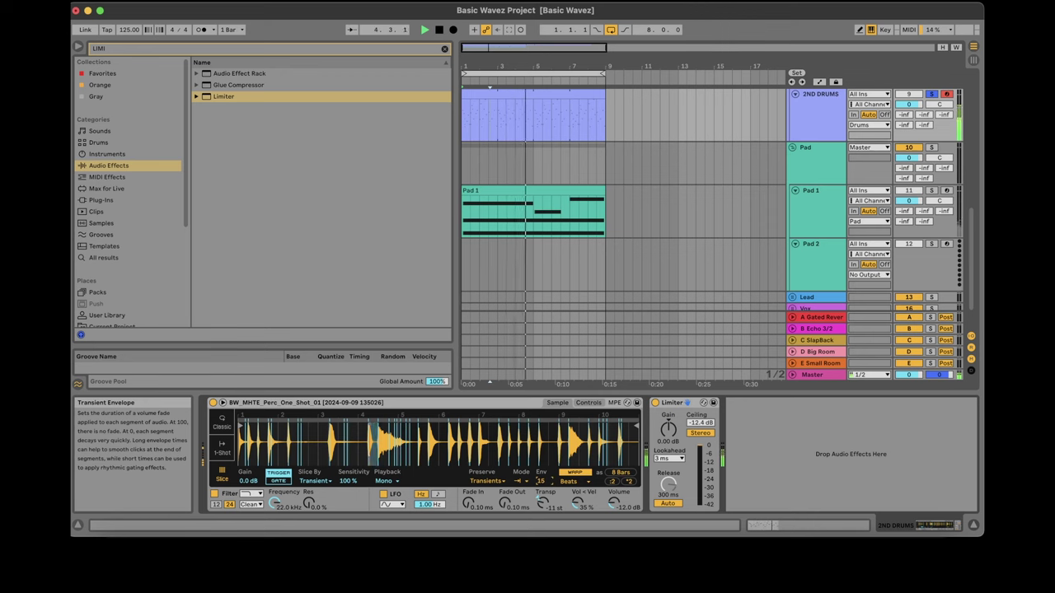
Clear the browser search and expand the HGP - Deep Melodic House Essentials Vol. 1 folder in the HGP Ableton Sample Library.
left_click(254, 51)
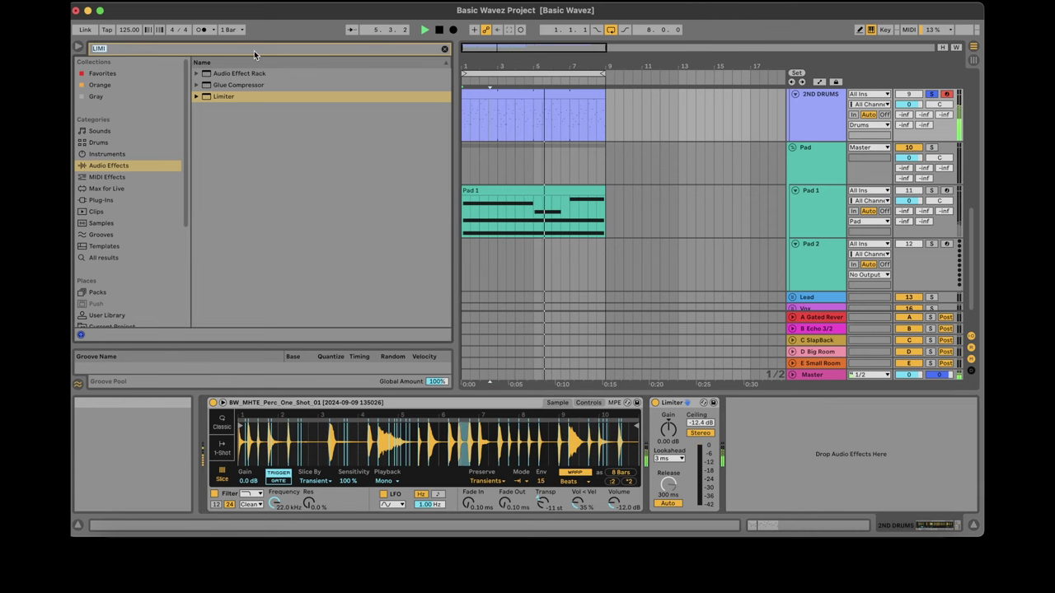
key("BackSpace")
scroll(132, 206, "down", 5)
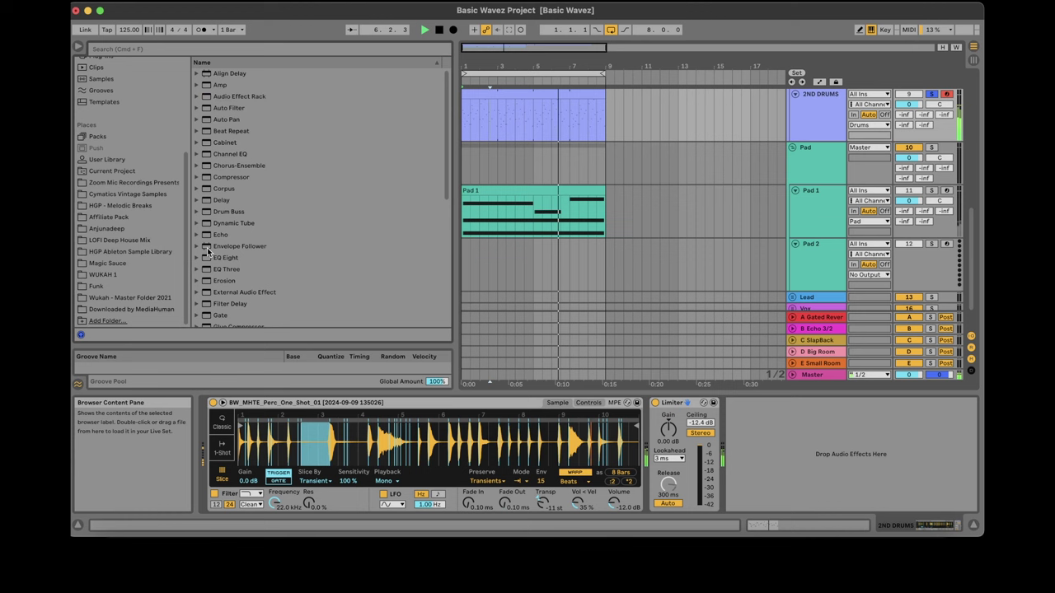
left_click(130, 252)
left_click_drag(447, 120, 447, 72)
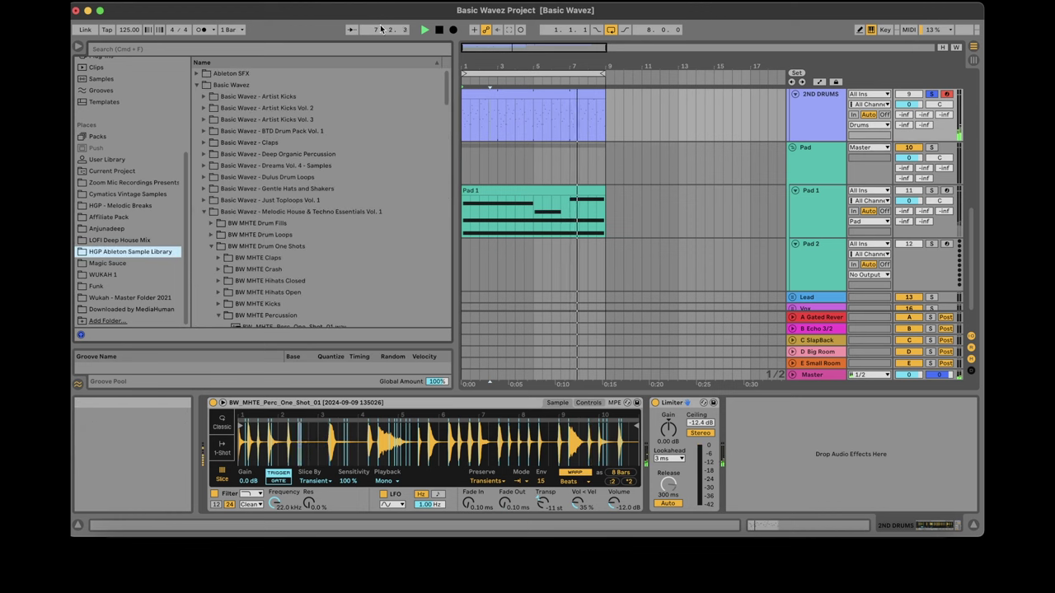
left_click(196, 85)
left_click(196, 258)
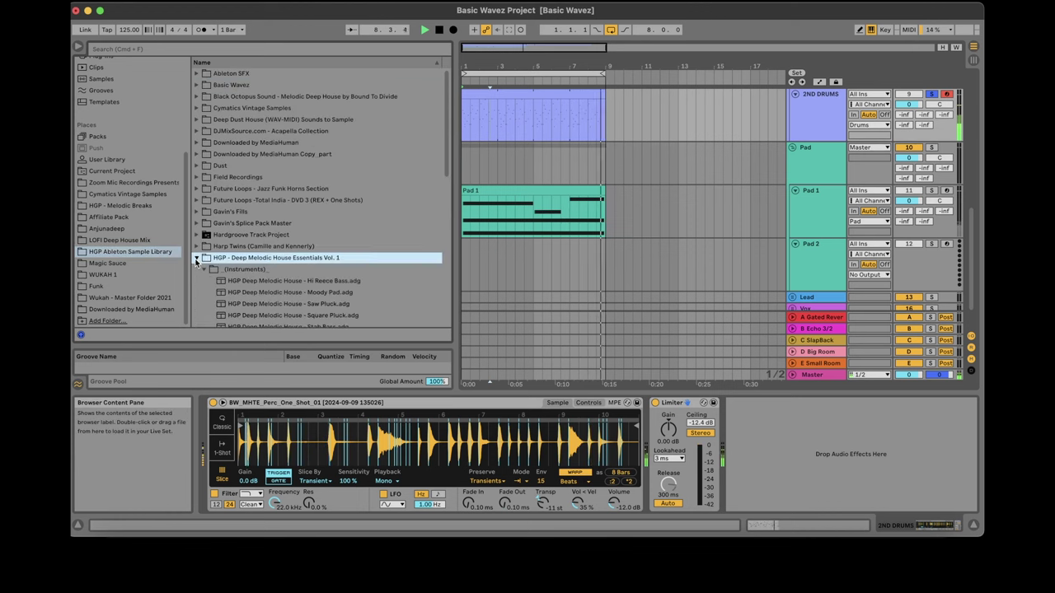
Load the HGP Deep Melodic House Rack - Drums Atmos 1 onto the 2ND DRUMS track and close its LFOTool window.
left_click_drag(442, 163, 446, 206)
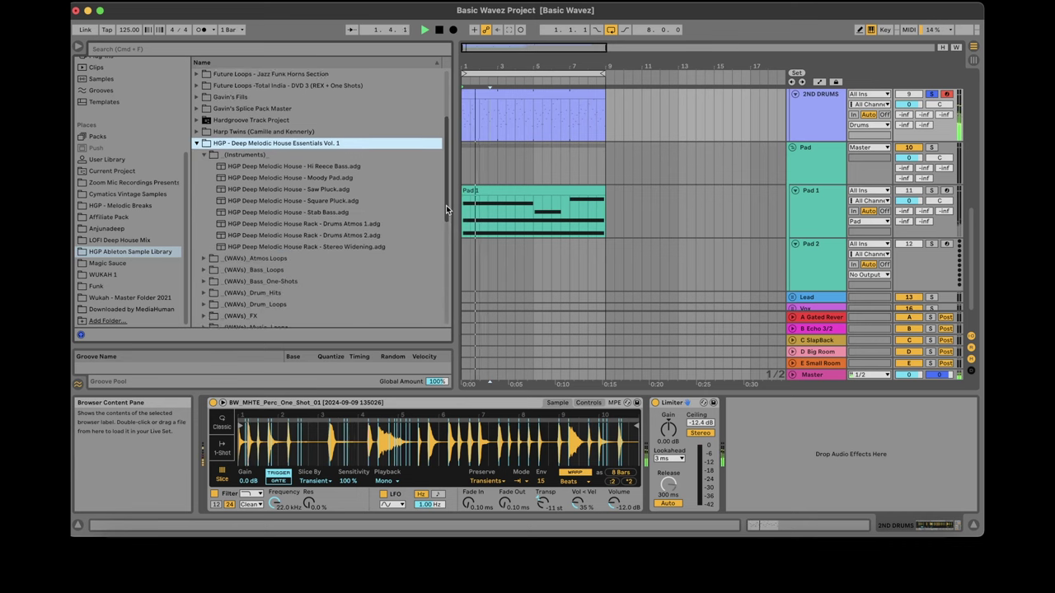
left_click(346, 221)
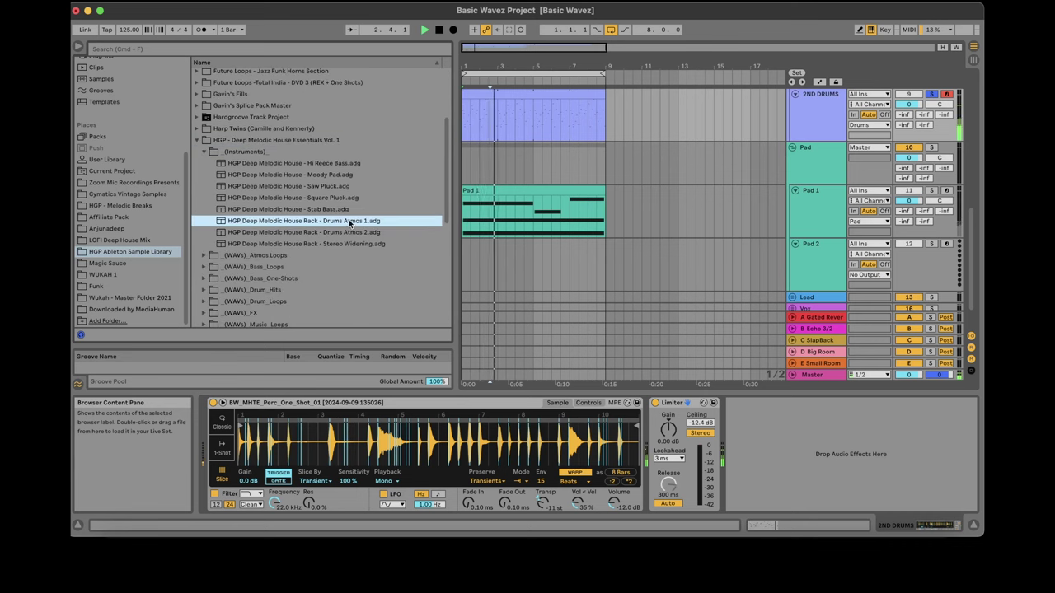
key("Return")
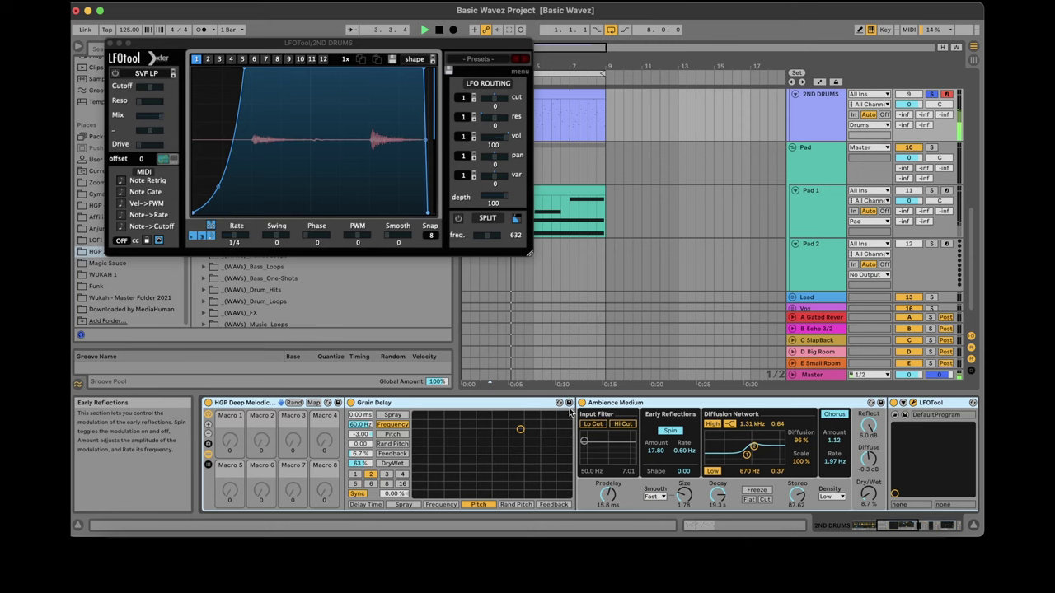
left_click(110, 43)
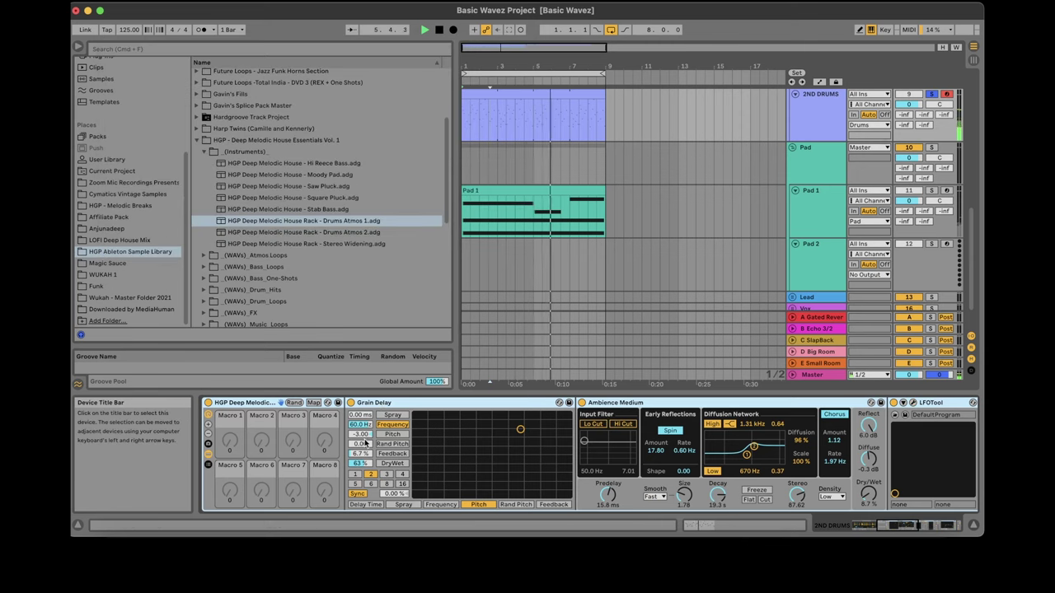
Adjust the low-cut band of the rack's EQ Eight and lower the 2ND DRUMS Simpler's filter cutoff to 285 Hz.
key("super+z")
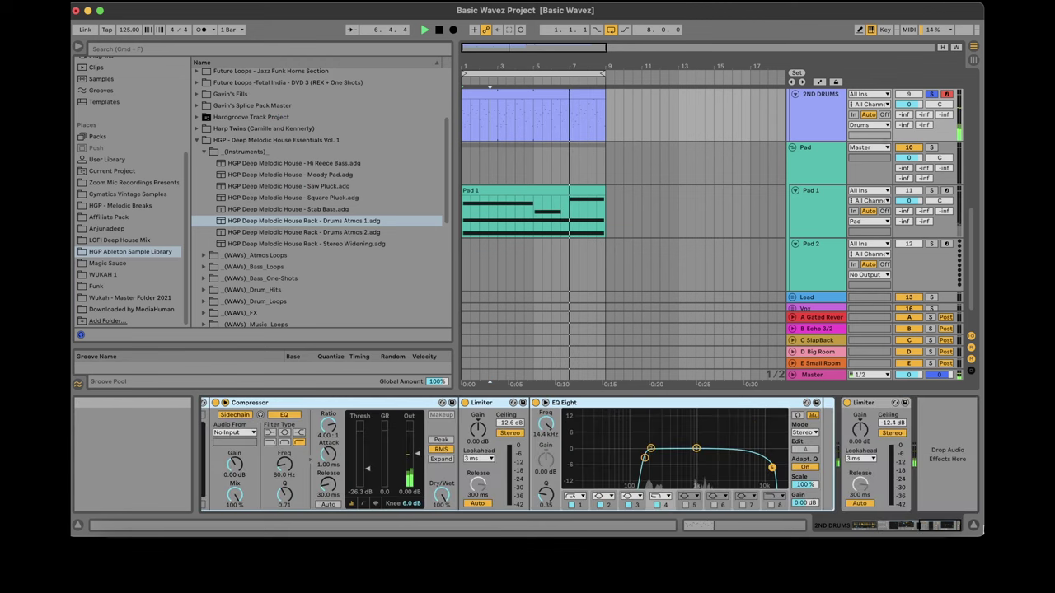
left_click_drag(645, 459, 645, 461)
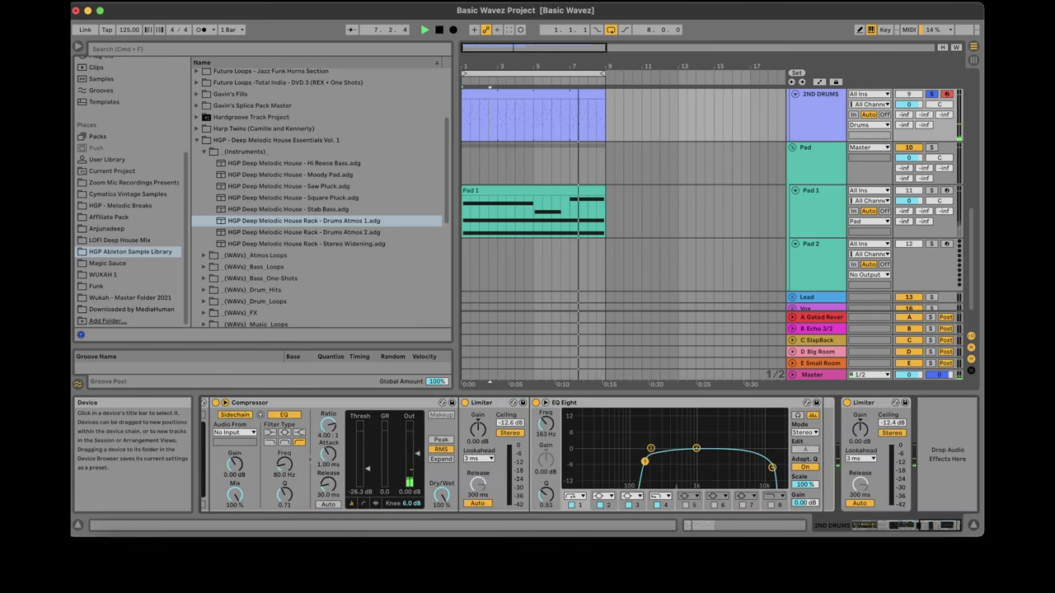
left_click(577, 97)
key("super+z")
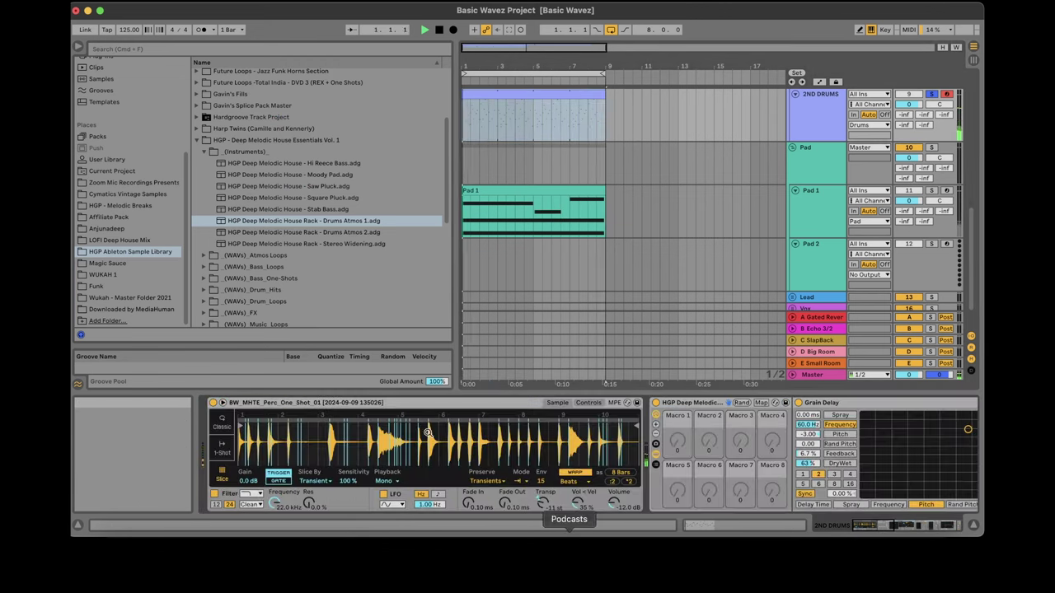
left_click_drag(884, 524, 854, 526)
left_click(274, 502)
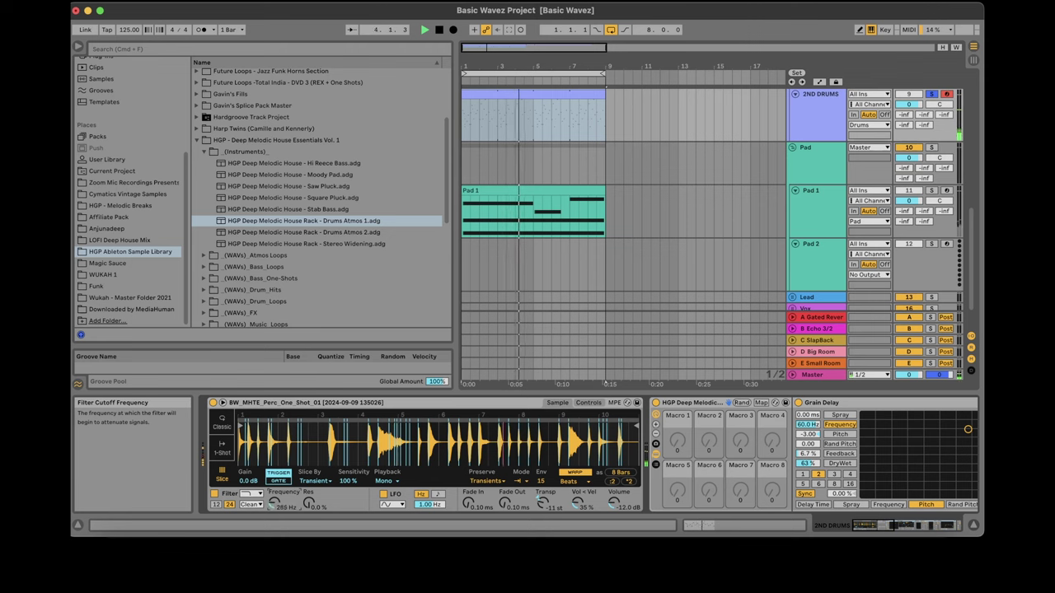
Unsolo the 2ND DRUMS track and raise its percussion sampler's filter cutoff to about 5.47 kHz.
left_click_drag(275, 502, 274, 445)
left_click(931, 94)
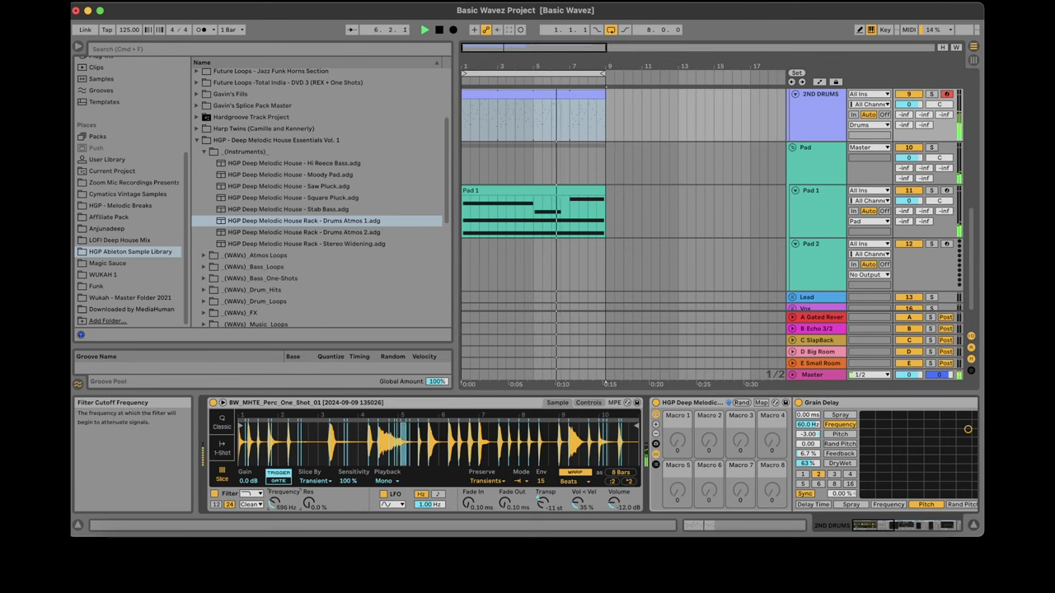
left_click_drag(274, 503, 275, 466)
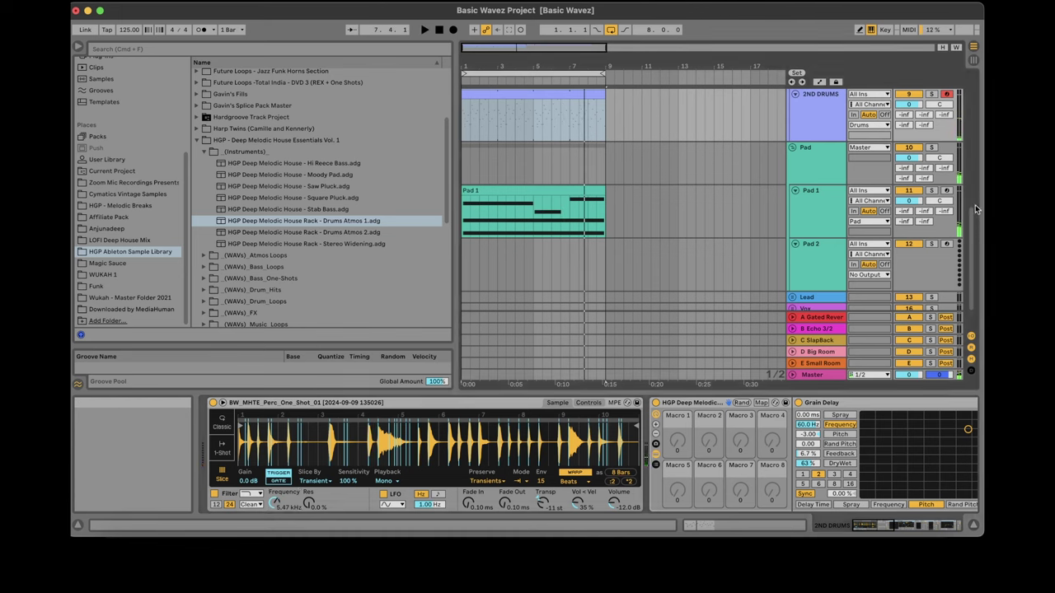
Solo the track with the HAT 4/4 clip and make its EQ Eight band 1 a low cut between 100 Hz and 1 kHz.
scroll(971, 245, "up", 5)
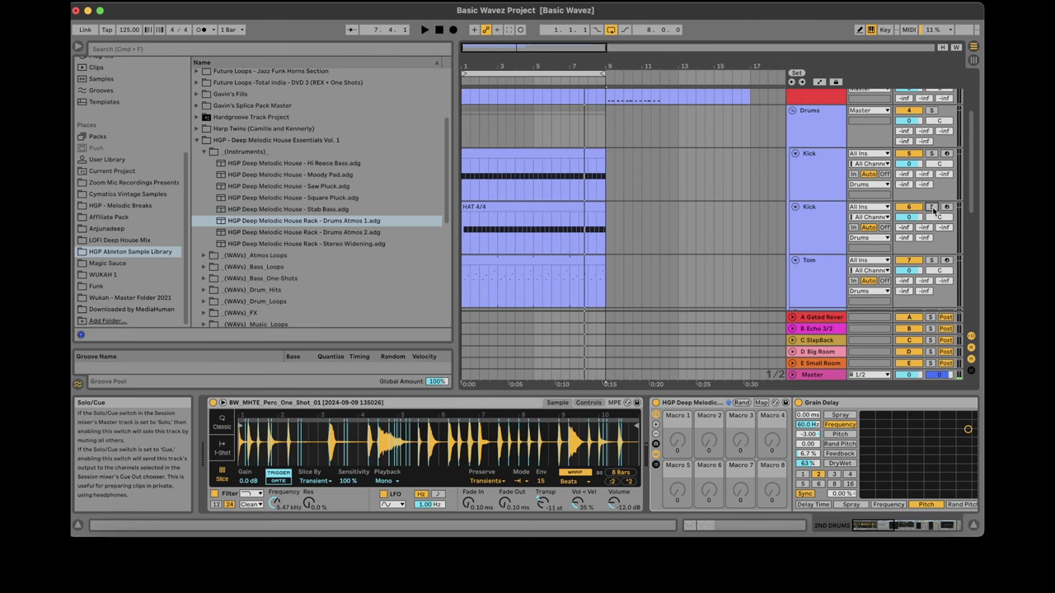
left_click(556, 214)
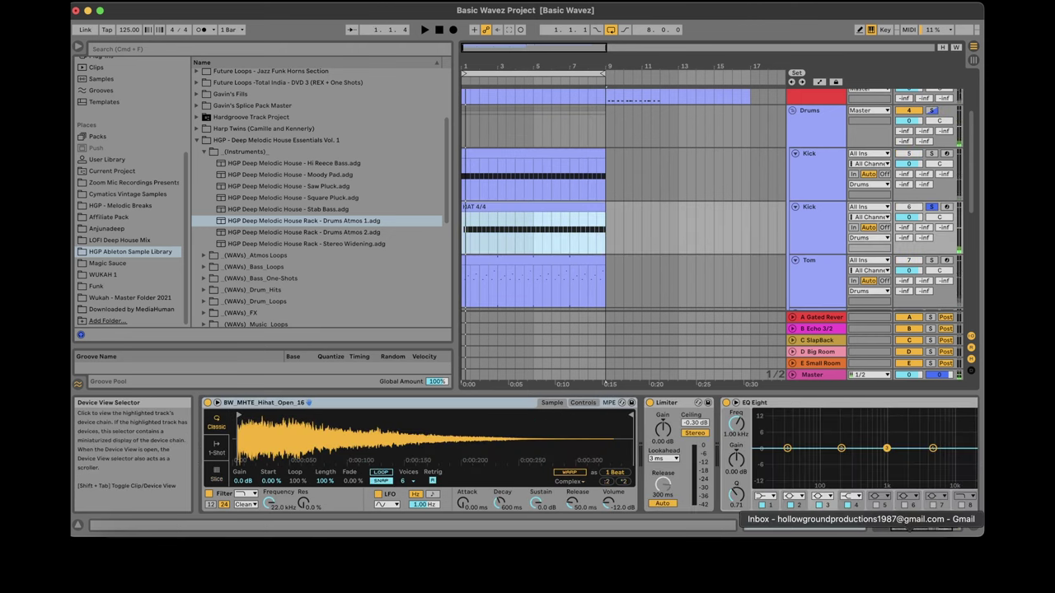
left_click(911, 523)
left_click(668, 495)
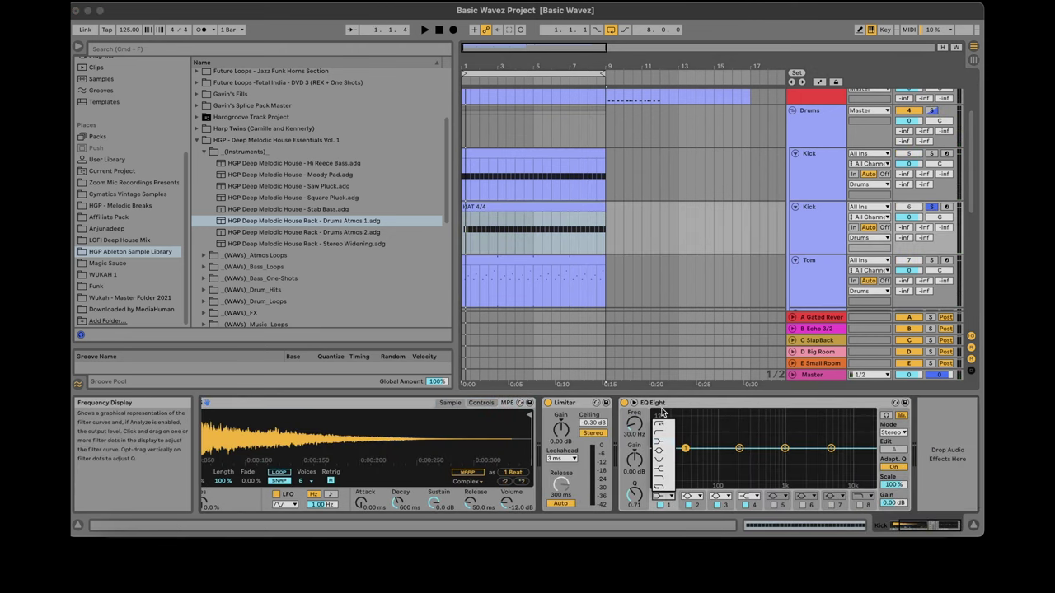
left_click(665, 437)
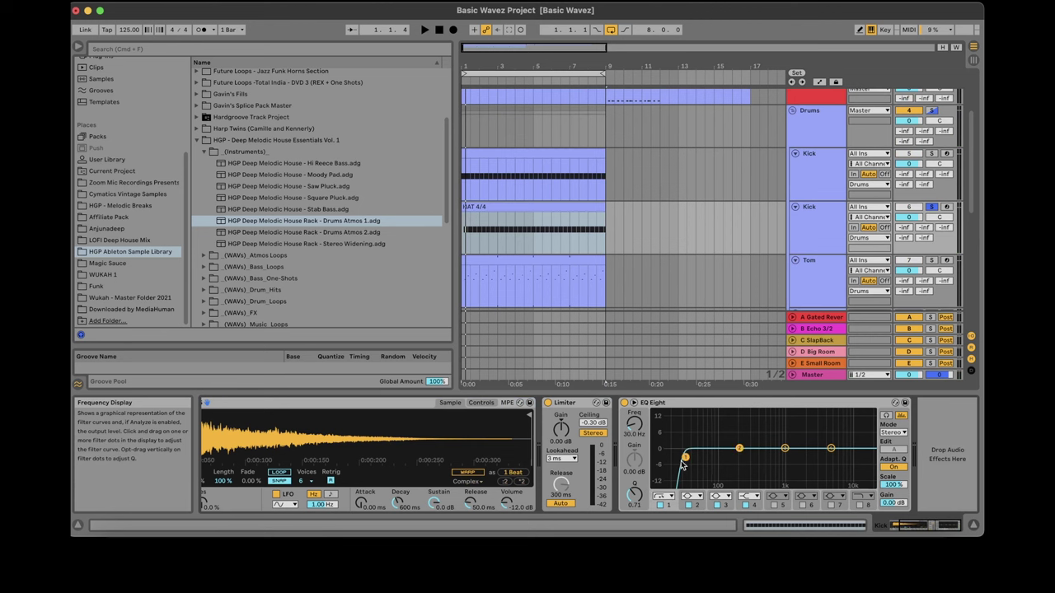
Make band 4 of the hat track's EQ Eight a high cut at about 14.4 kHz and audition the hat.
left_click(752, 495)
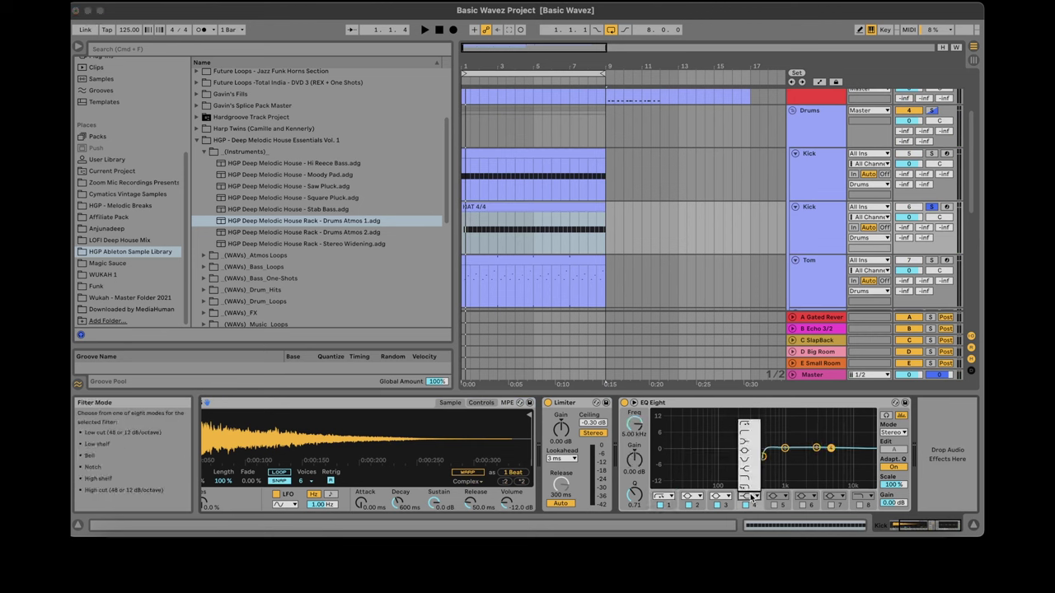
left_click(750, 483)
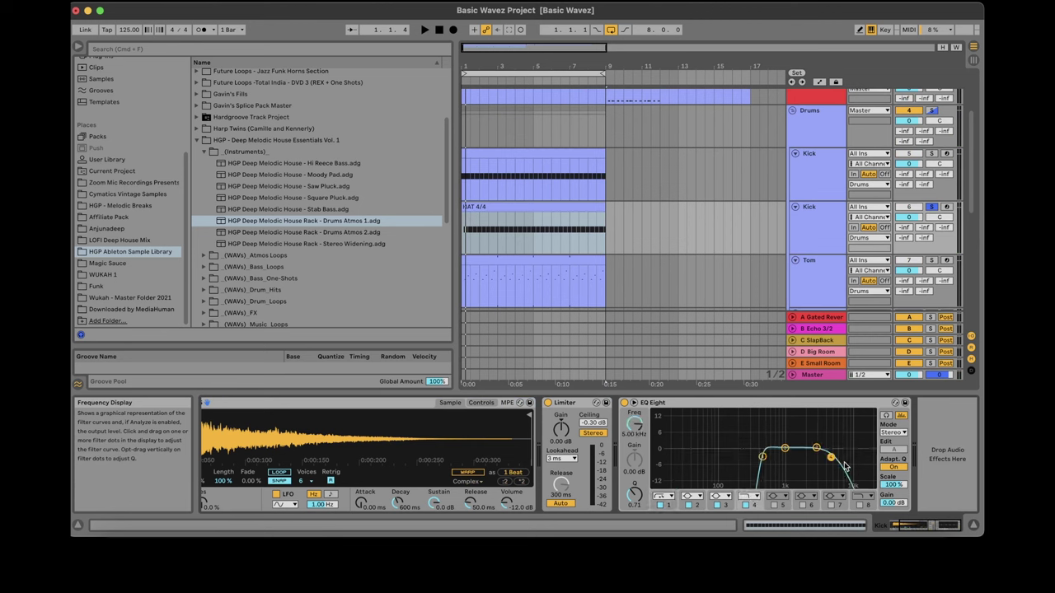
left_click_drag(861, 457, 860, 459)
key("space")
key("space")
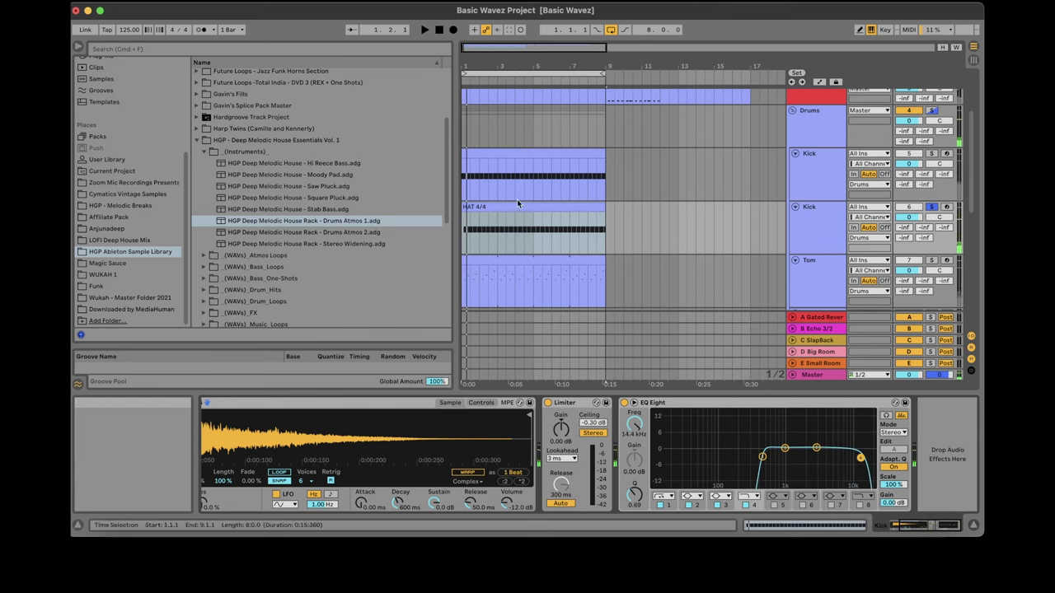
Search all browser content for "SHAKER PETE" and load Shaker Pete.wav into the hat track's sampler.
left_click(158, 48)
type("S")
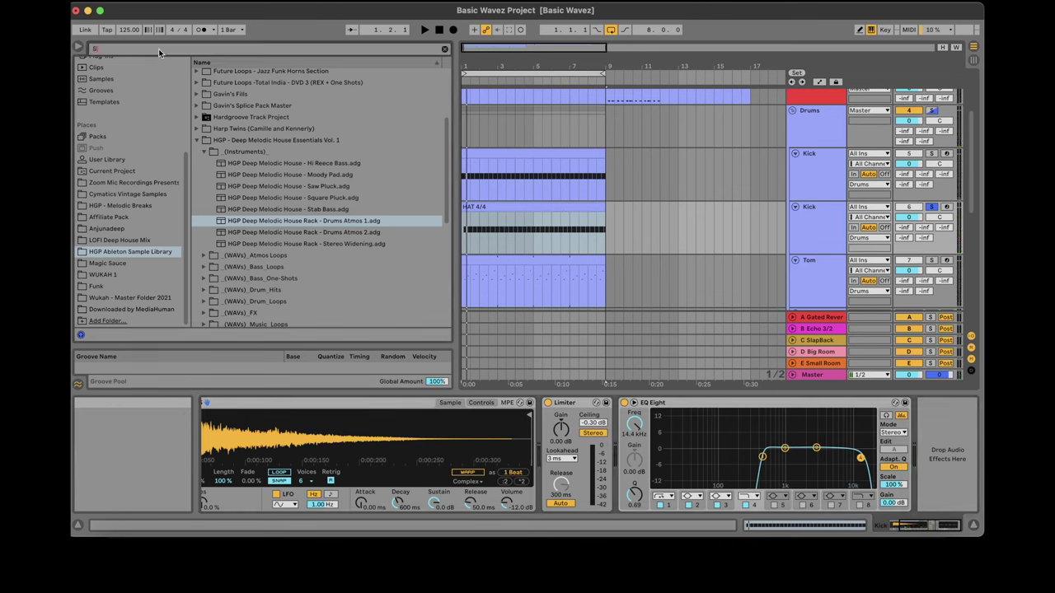
type("HAKER PETE")
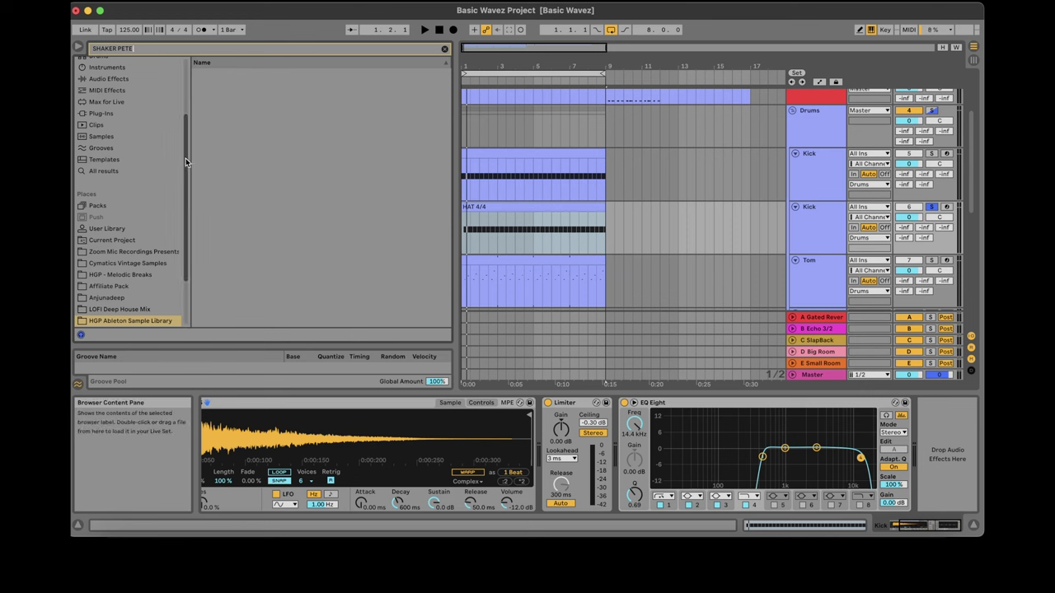
scroll(184, 168, "up", 2)
left_click(117, 223)
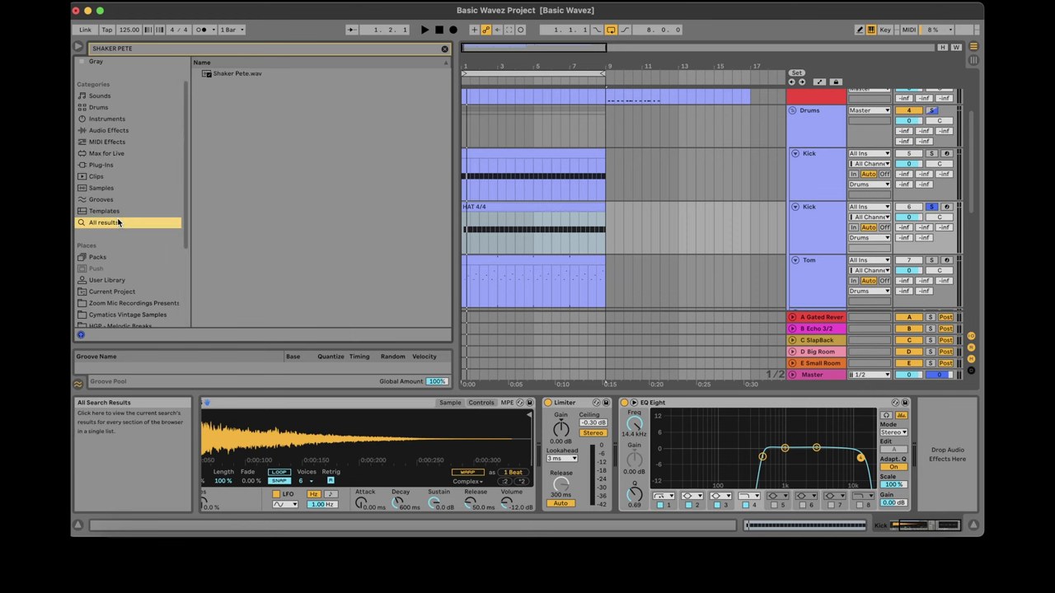
left_click(238, 74)
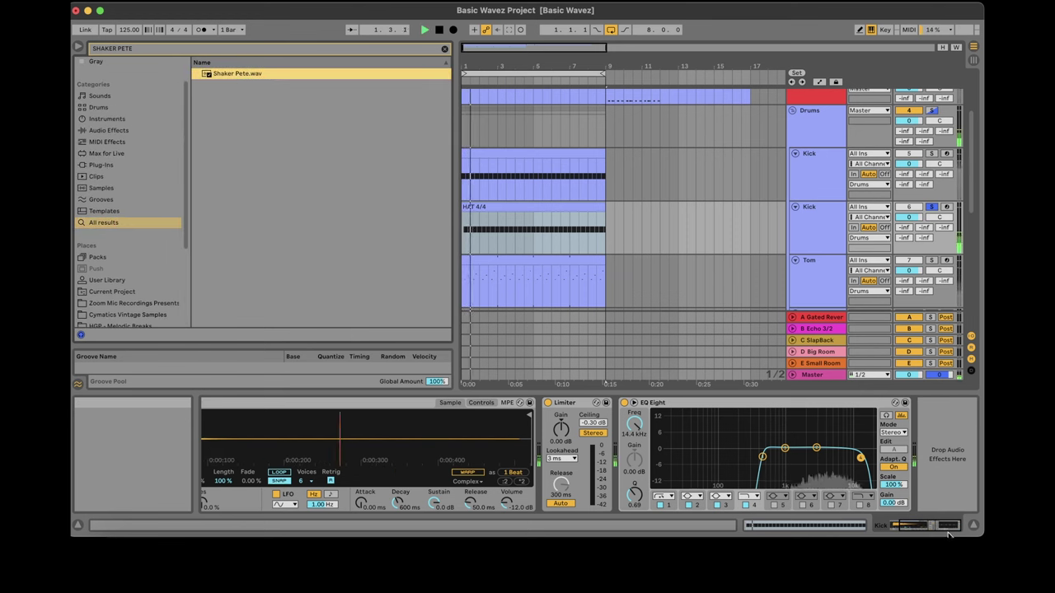
Raise the Shaker Pete sample's gain to 7.1 dB during playback.
key("space")
left_click(900, 525)
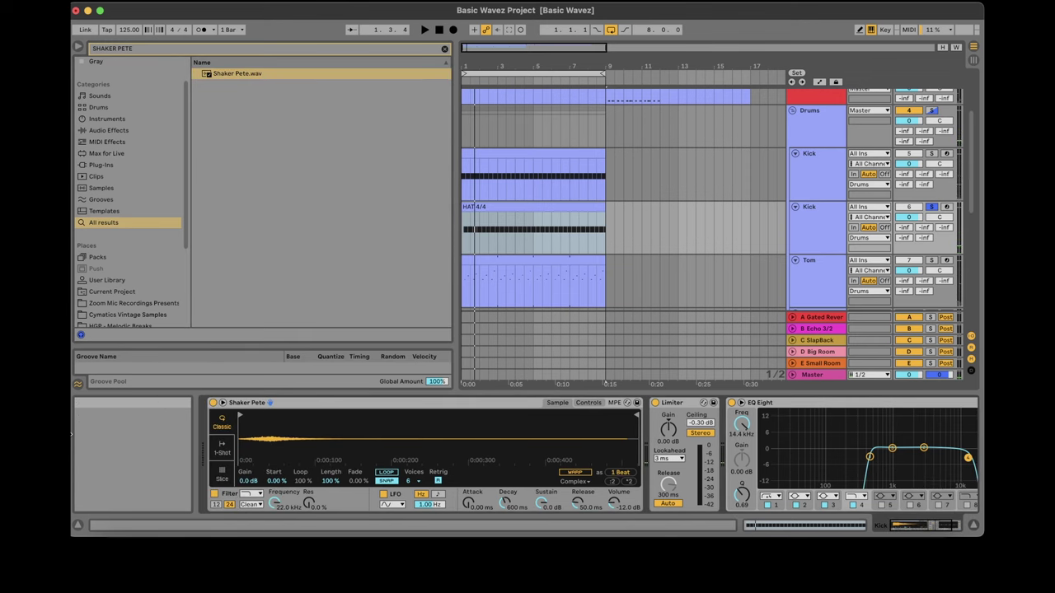
key("space")
left_click_drag(248, 481, 248, 453)
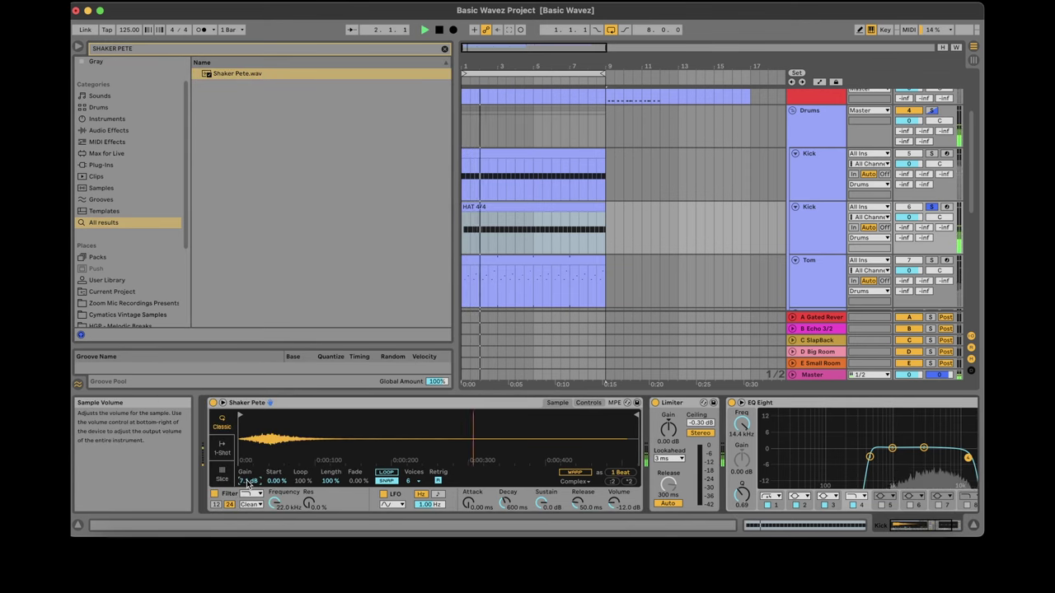
Search the browser for "VOCO" and add the Vocoder effect to the hat track, directly after the sampler.
left_click(177, 47)
key("BackSpace")
key("BackSpace")
key("BackSpace")
key("BackSpace")
key("BackSpace")
key("BackSpace")
key("BackSpace")
key("BackSpace")
key("BackSpace")
key("BackSpace")
key("BackSpace")
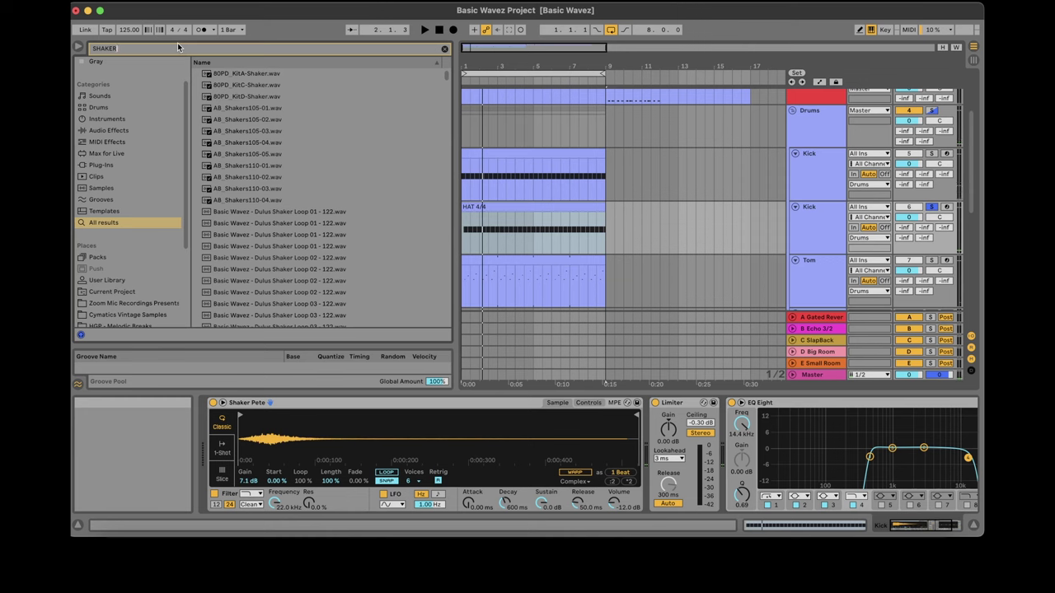
type("voco")
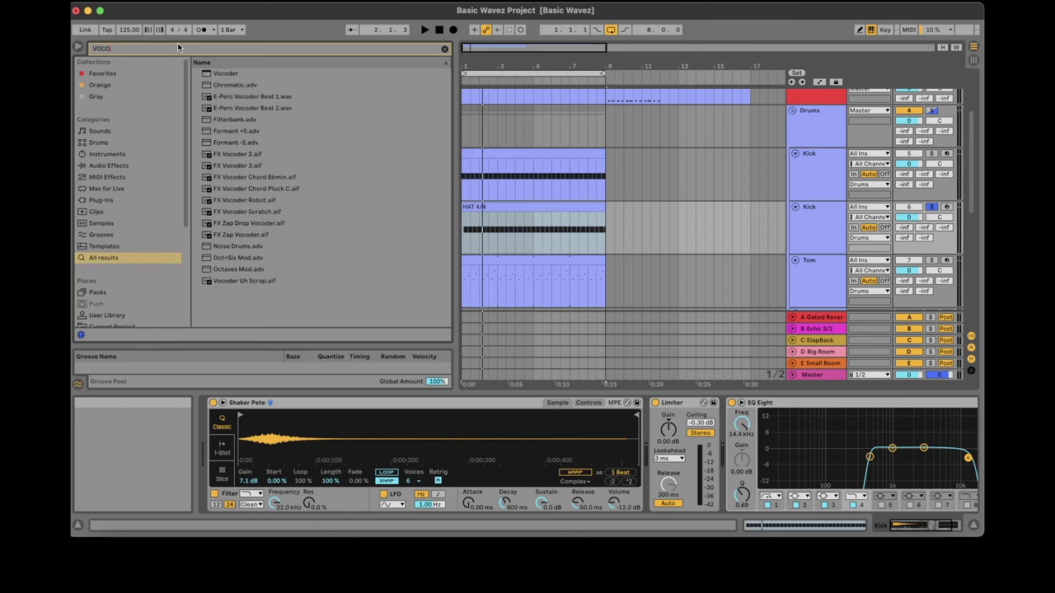
double_click(232, 75)
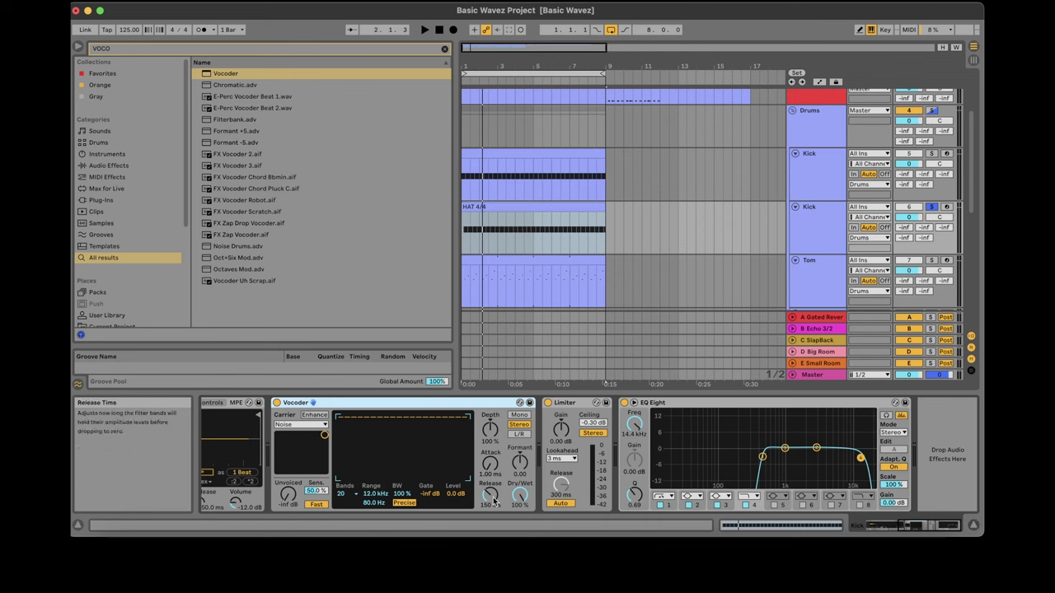
Shorten the Vocoder's release to about 105 ms and boost the EQ Eight's 1.44 kHz and upper treble bands.
key("space")
left_click_drag(490, 494, 491, 504)
left_click_drag(820, 445, 857, 439)
left_click_drag(784, 448, 796, 446)
Add an LFO before the Vocoder, mapped to the sample start with a 7% maximum, Random waveform and 10.8 Hz rate.
left_click(877, 525)
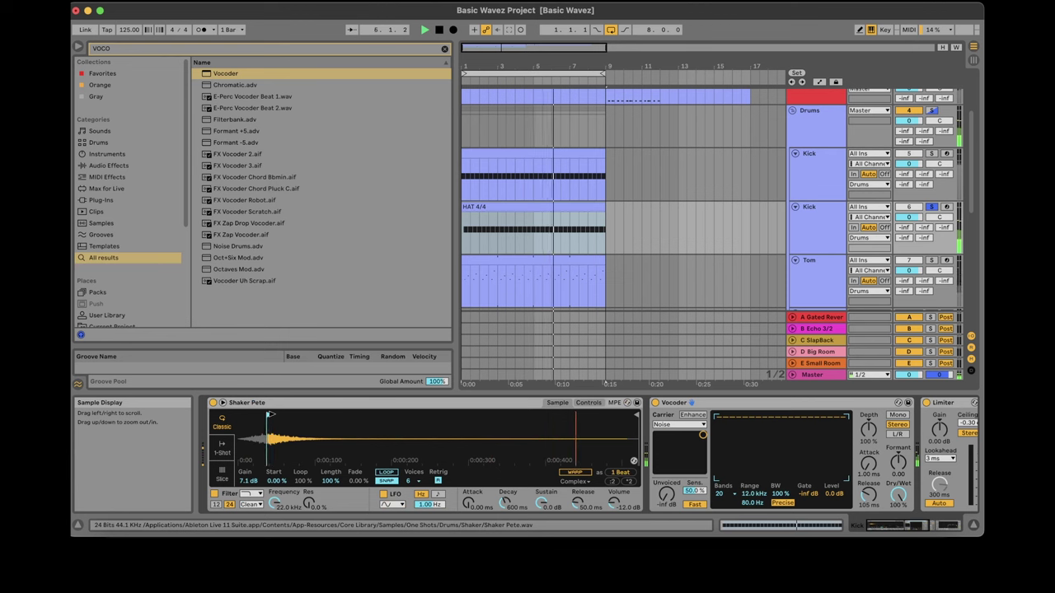
left_click(189, 51)
type("LFO")
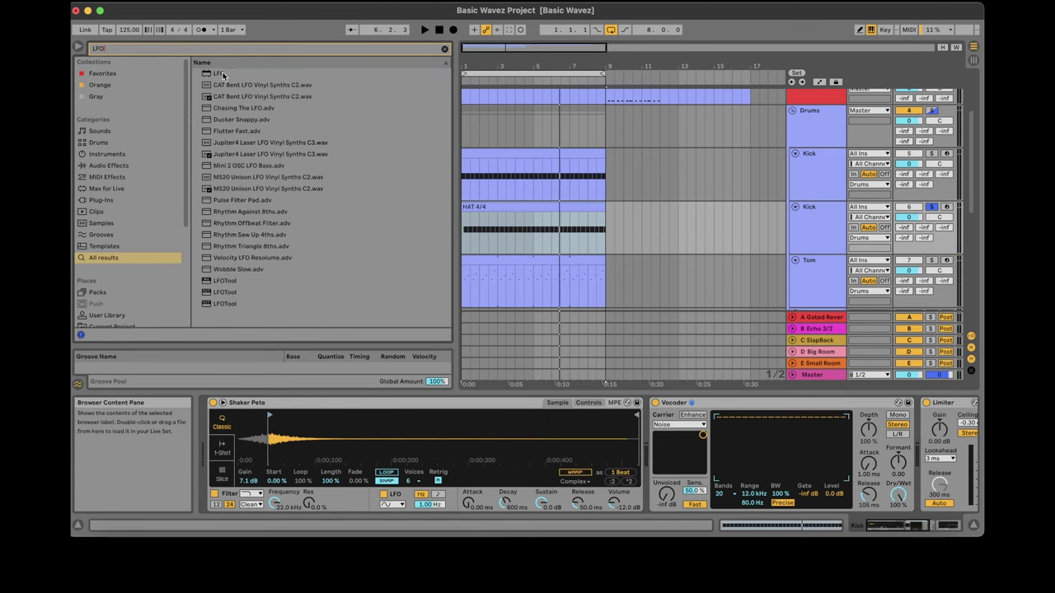
left_click_drag(222, 73, 641, 427)
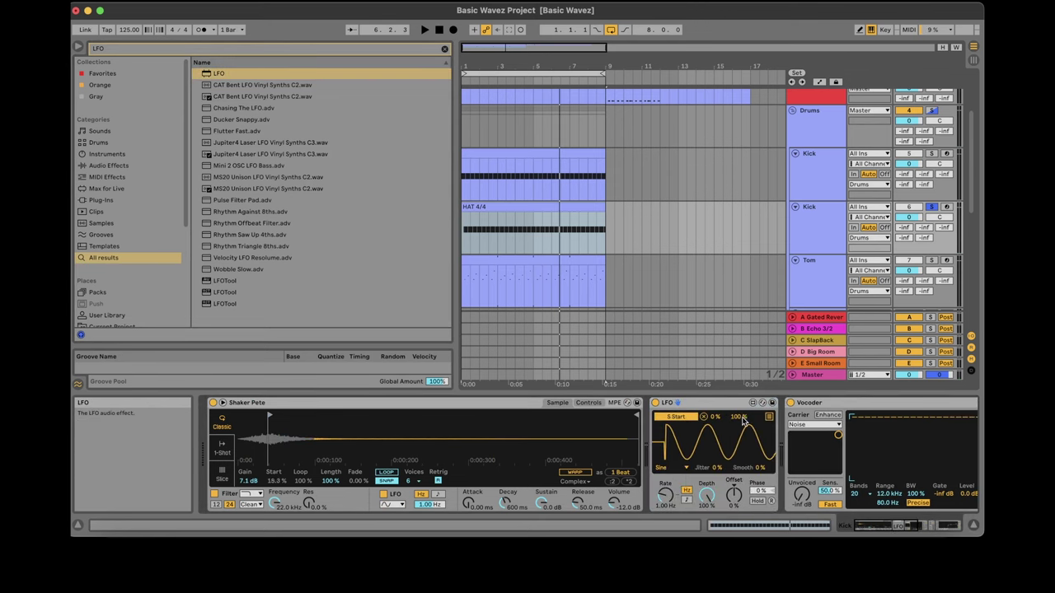
left_click_drag(737, 417, 737, 500)
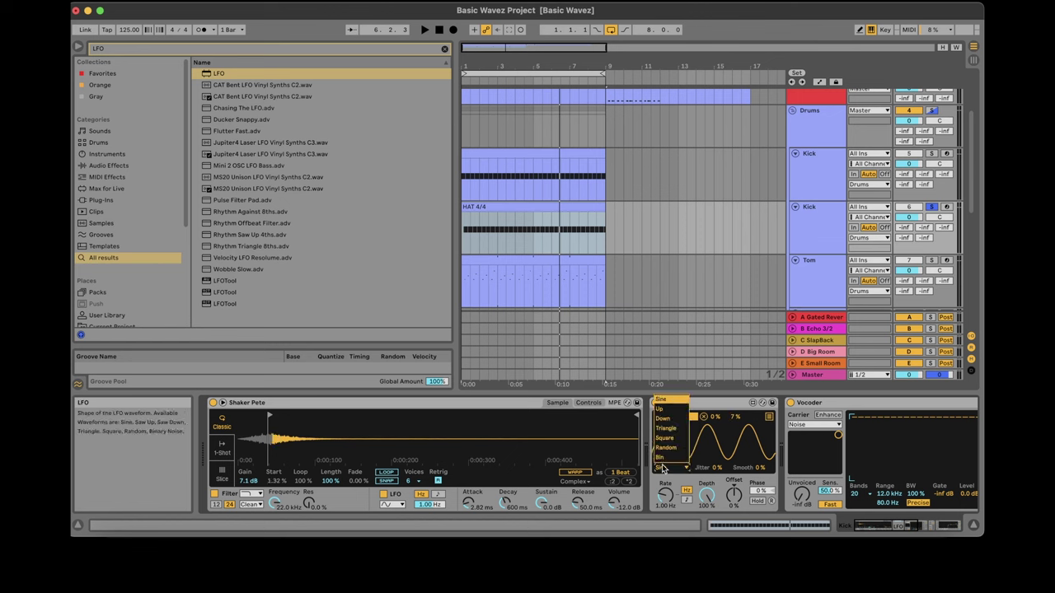
left_click(664, 447)
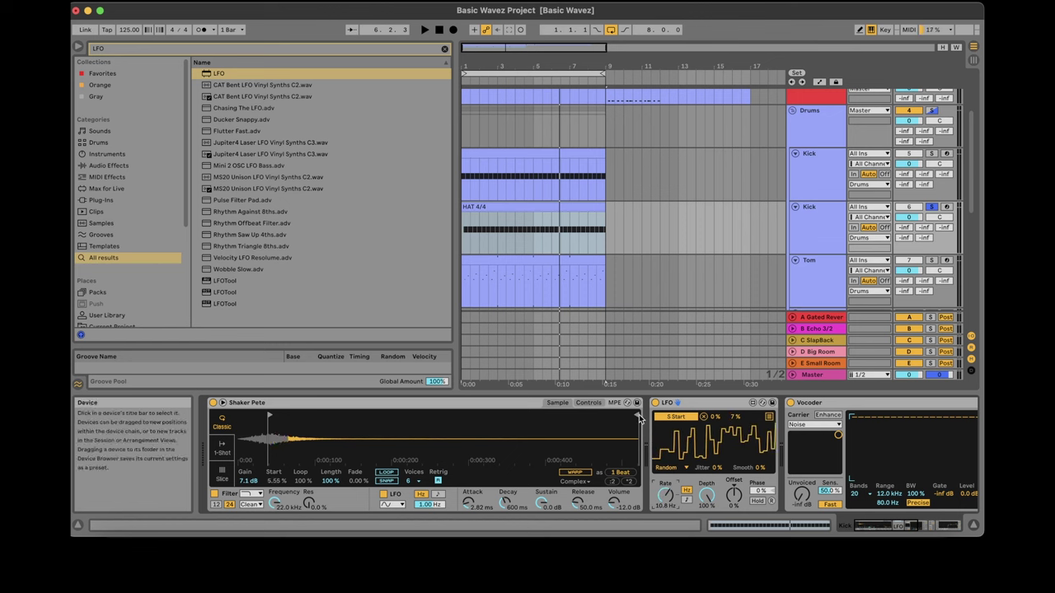
Trim the silent tail of the Shaker Pete sample and lengthen the Vocoder's release to about 144 ms.
left_click_drag(637, 415, 340, 421)
key("space")
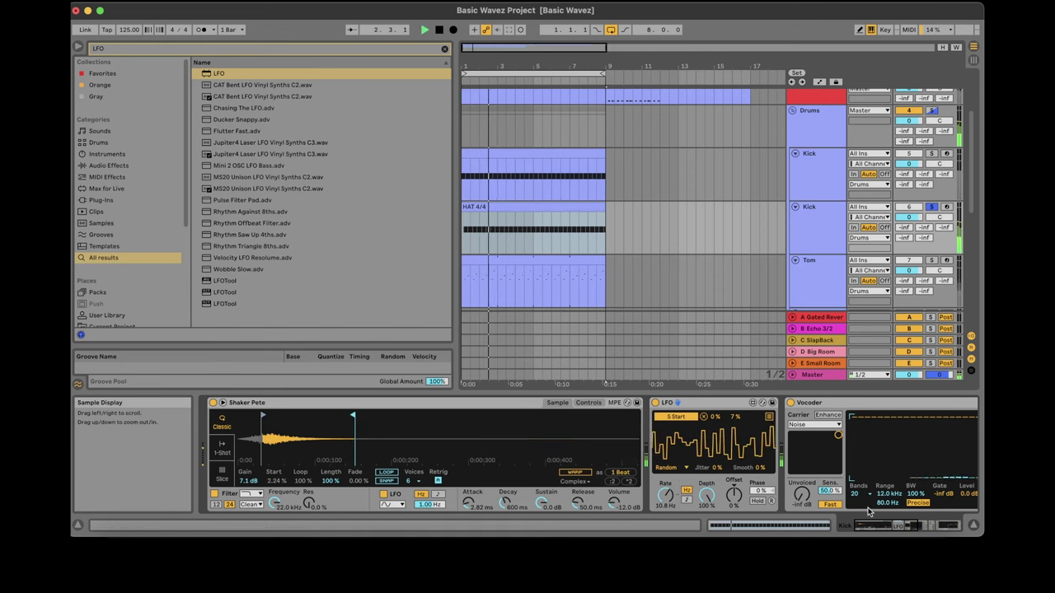
left_click(920, 526)
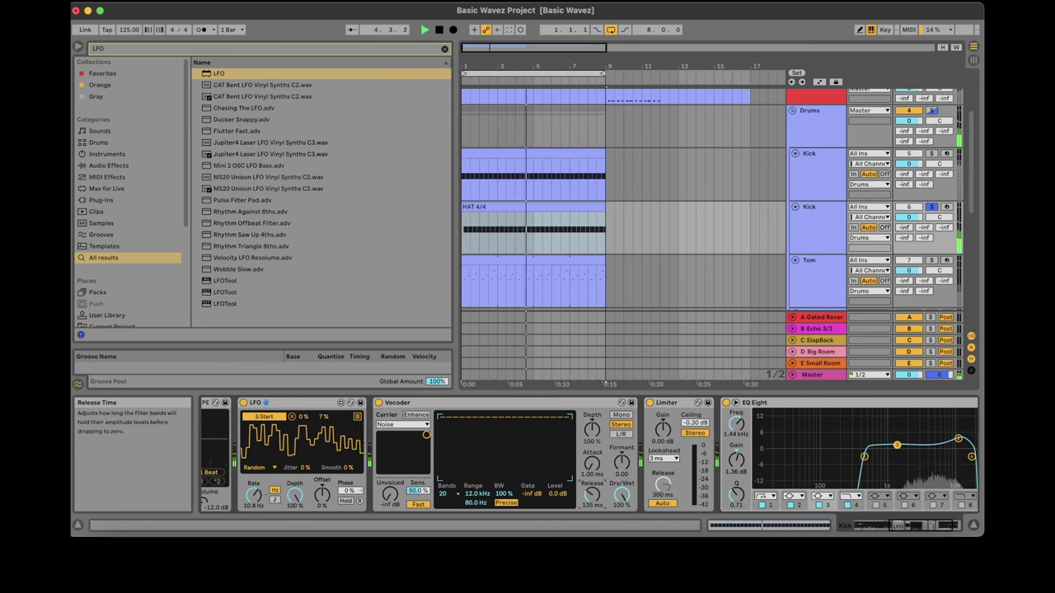
Unsolo the hat track, widen the arrangement area and move the track below the Tom track.
left_click(934, 208)
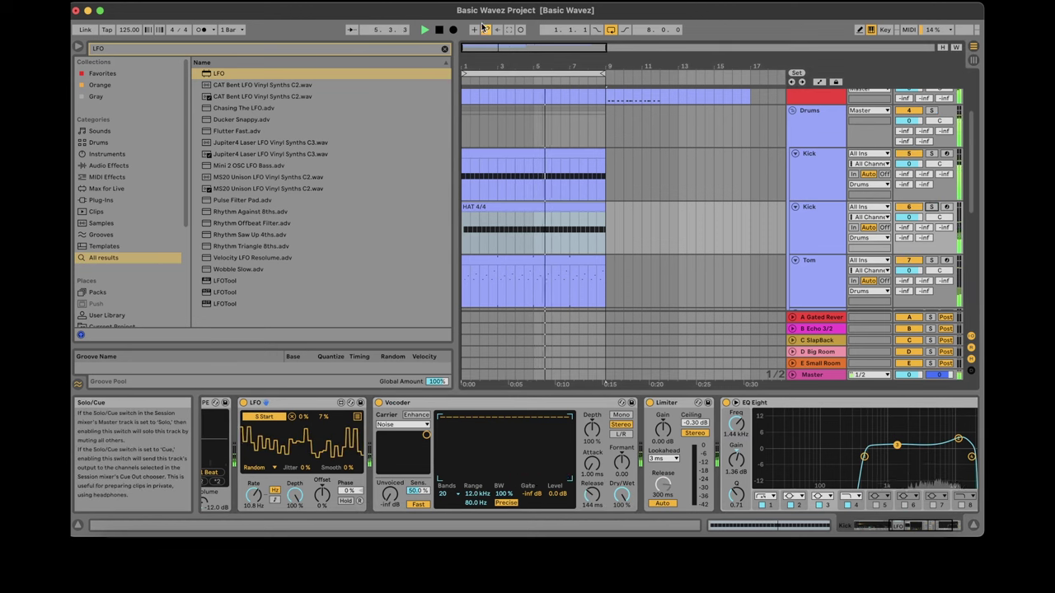
left_click_drag(456, 50, 239, 49)
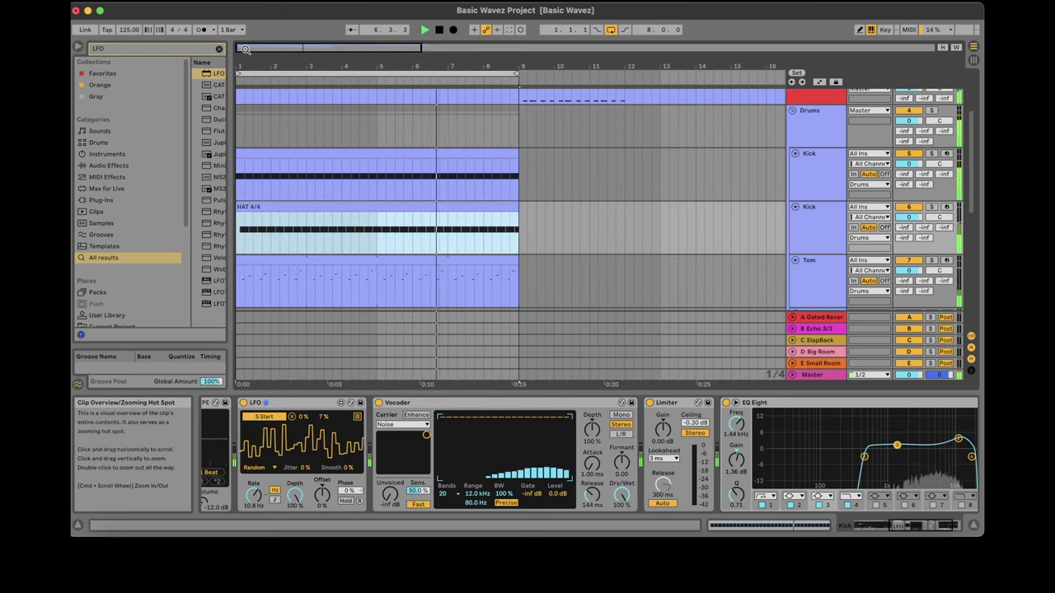
scroll(974, 140, "up", 3)
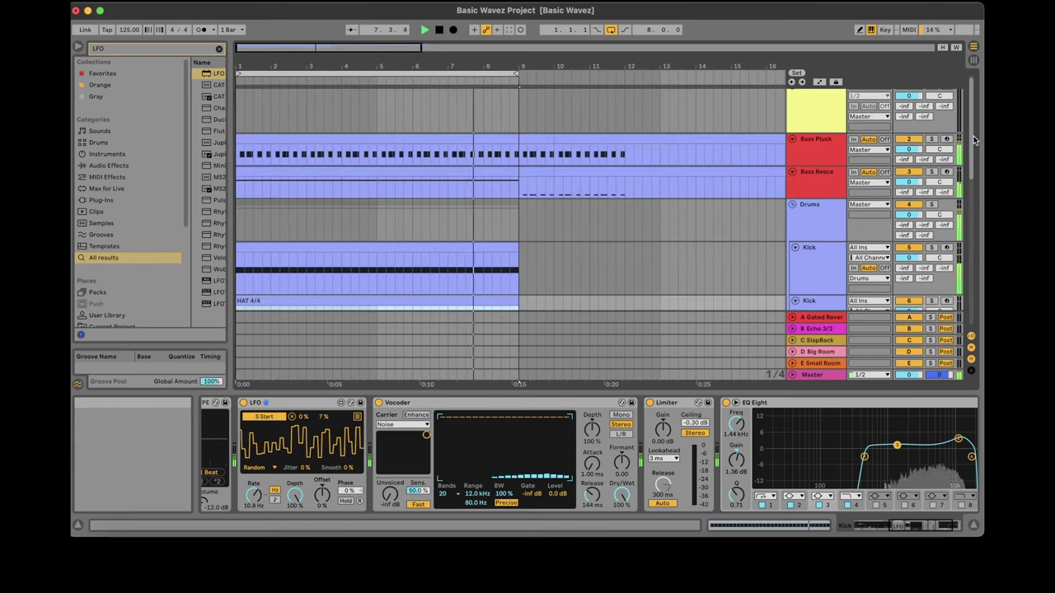
left_click_drag(974, 140, 974, 193)
left_click(816, 168)
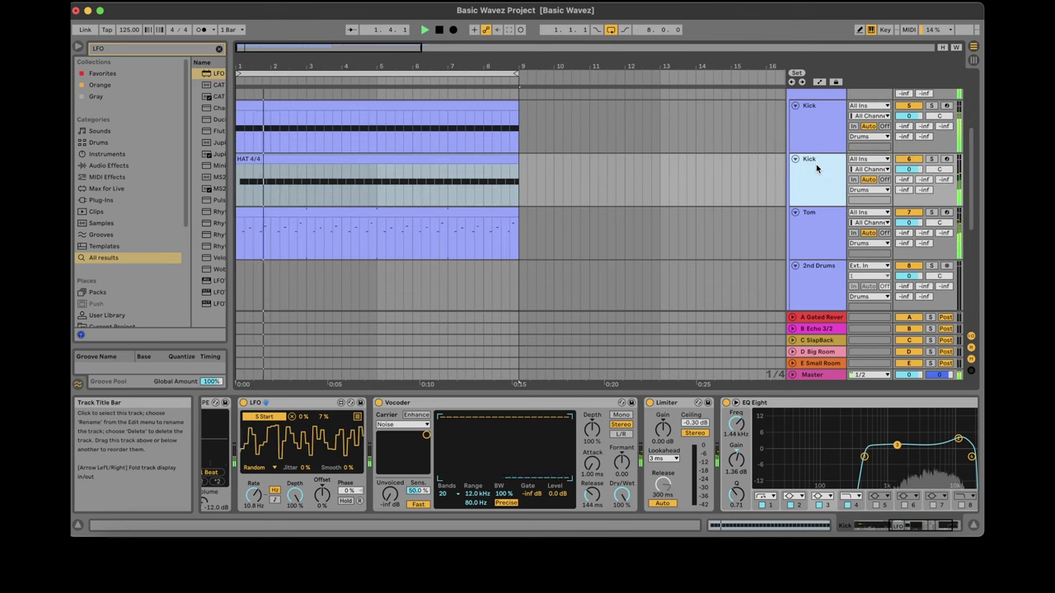
left_click_drag(816, 164, 816, 262)
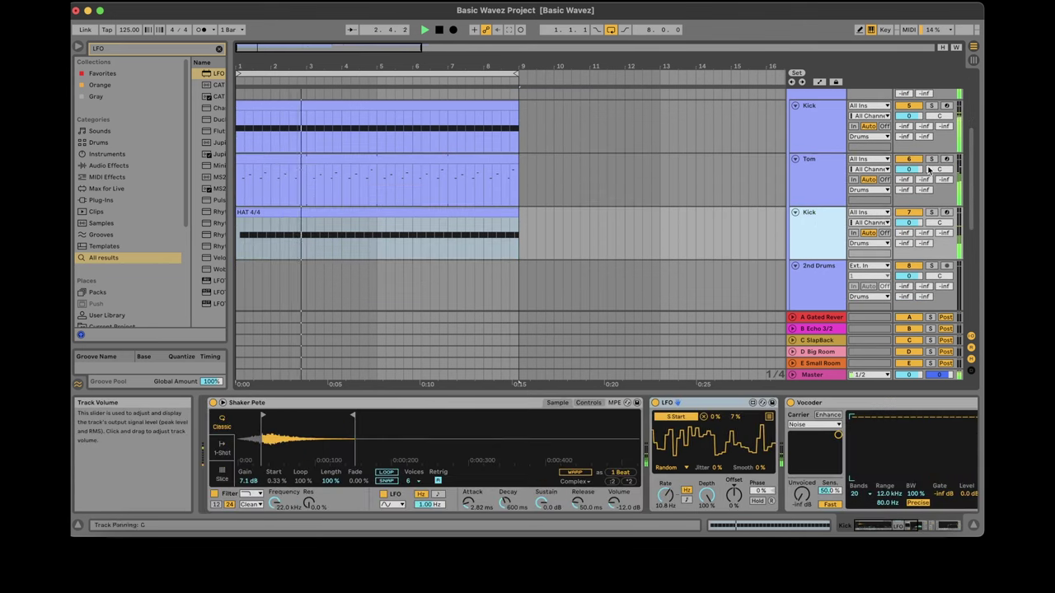
Fold the hat track and rename it HAT 4/4.
left_click(796, 212)
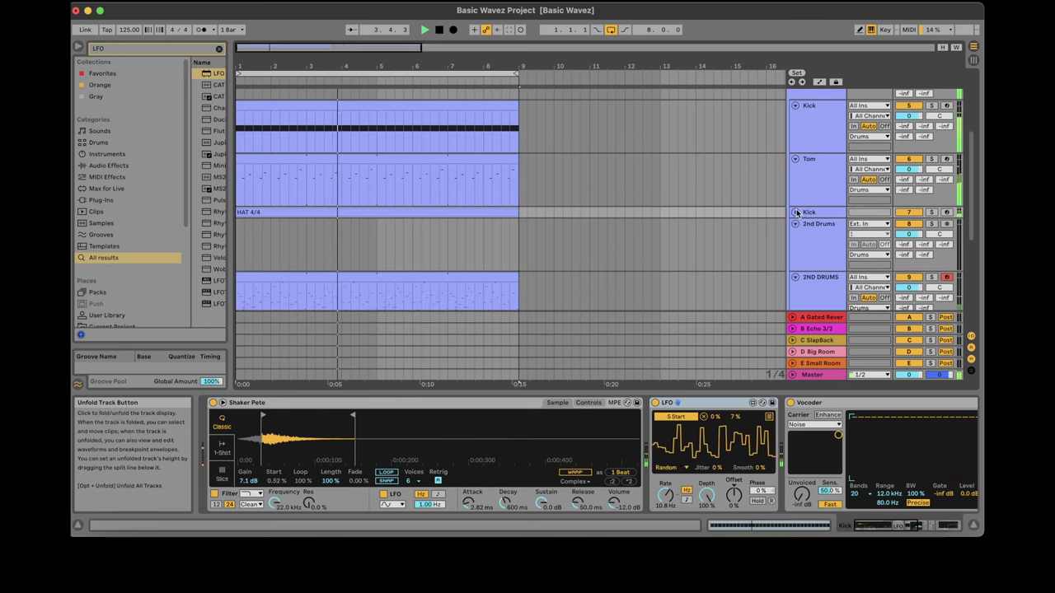
right_click(803, 212)
left_click(840, 257)
type("H")
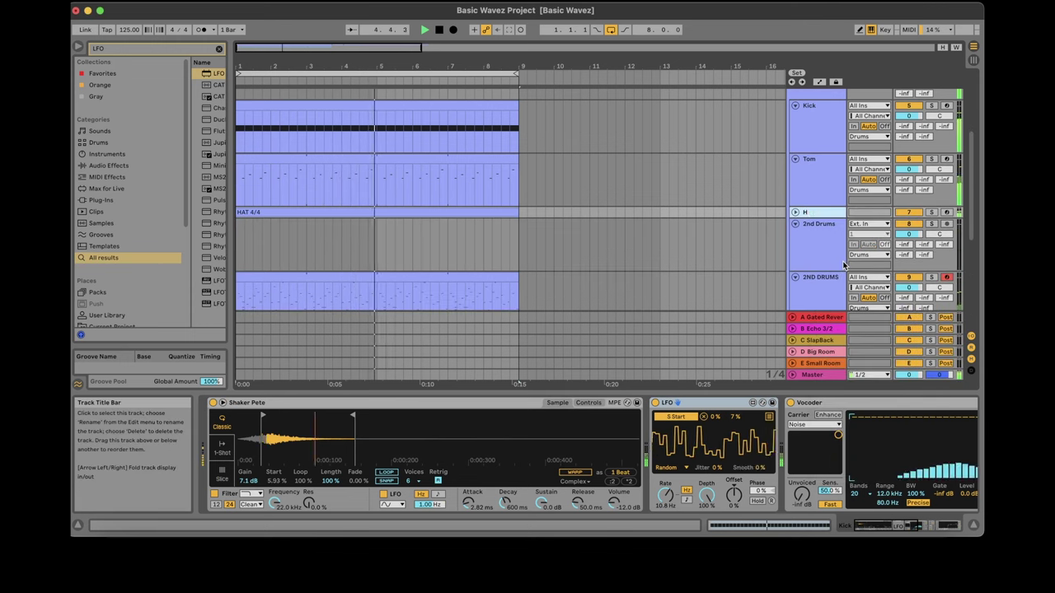
type("AT 4/4")
left_click(490, 239)
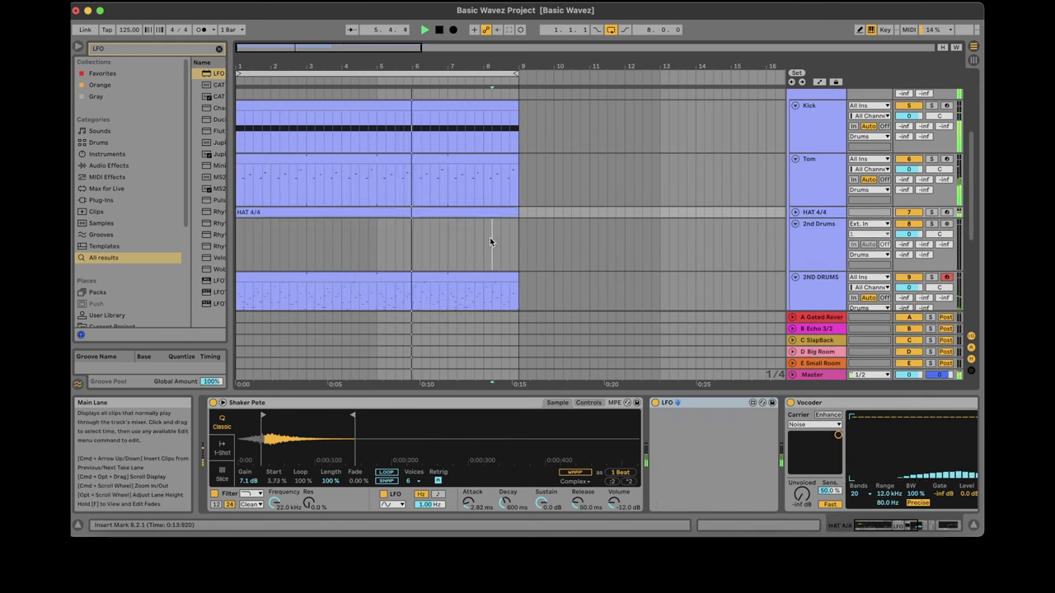
Solo the 2ND DRUMS track and bring up its effects chain from Ambience Medium to the Limiter.
left_click(930, 277)
left_click(414, 296)
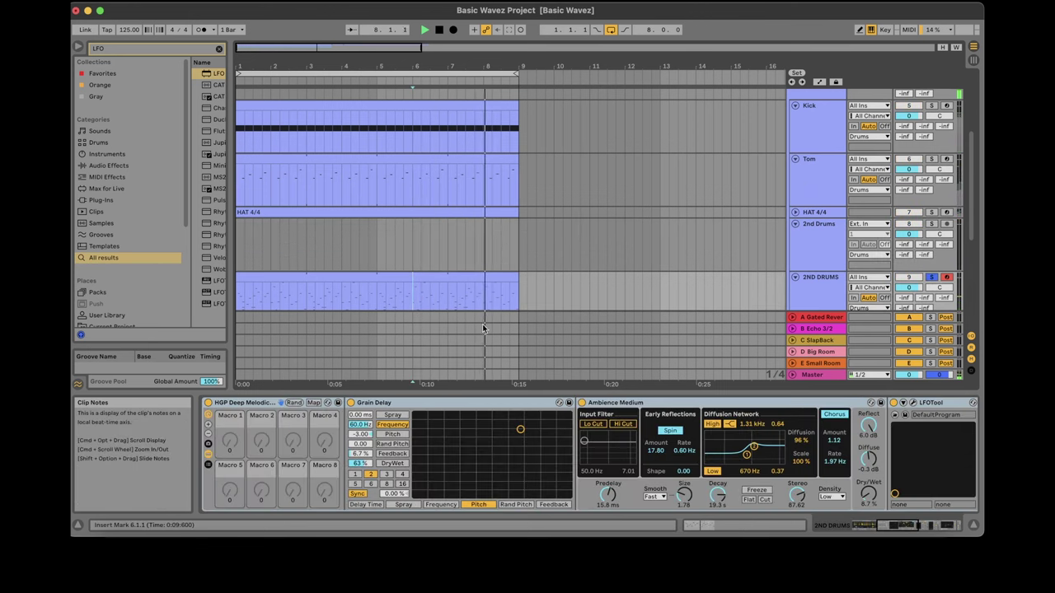
mouse_move(895, 530)
left_mouse_down()
mouse_move(937, 530)
mouse_move(908, 533)
left_mouse_up()
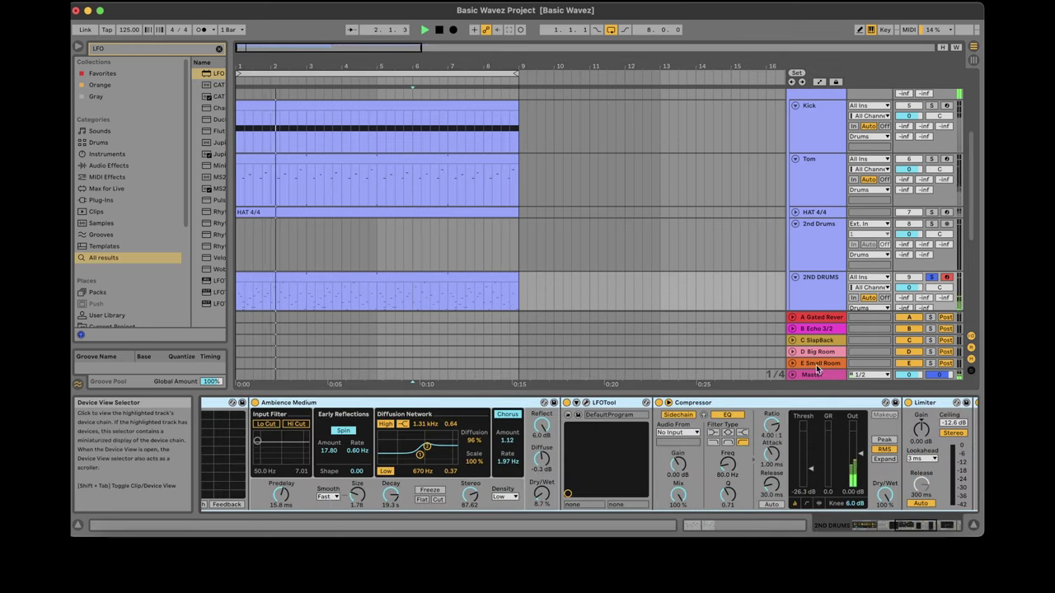
Search the browser for GClip and load it on the 2ND DRUMS track between the Compressor and the Limiter.
left_click(145, 47)
type("G")
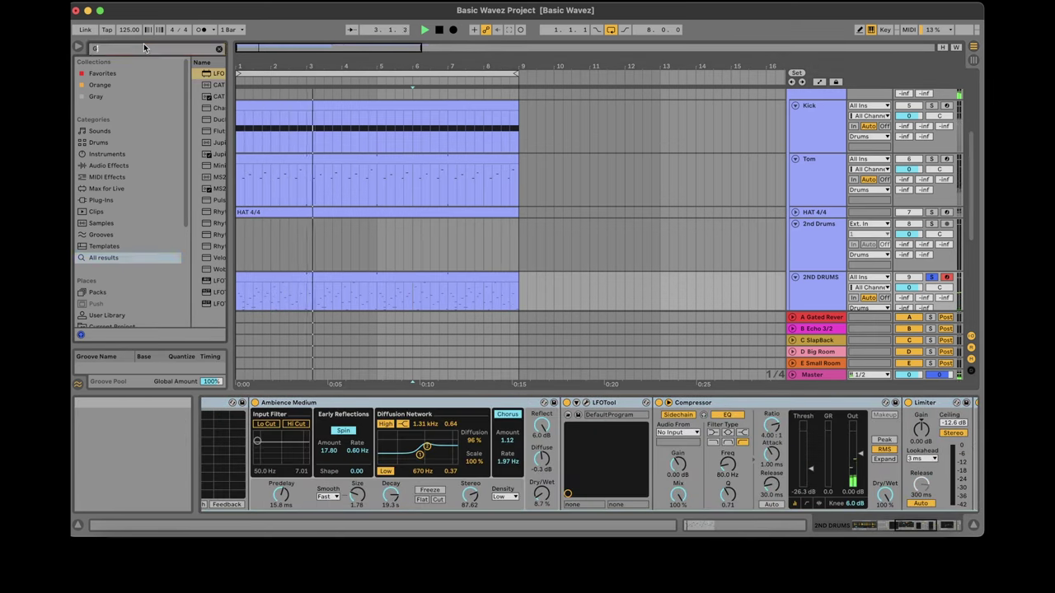
type("CL")
left_click_drag(230, 139, 236, 138)
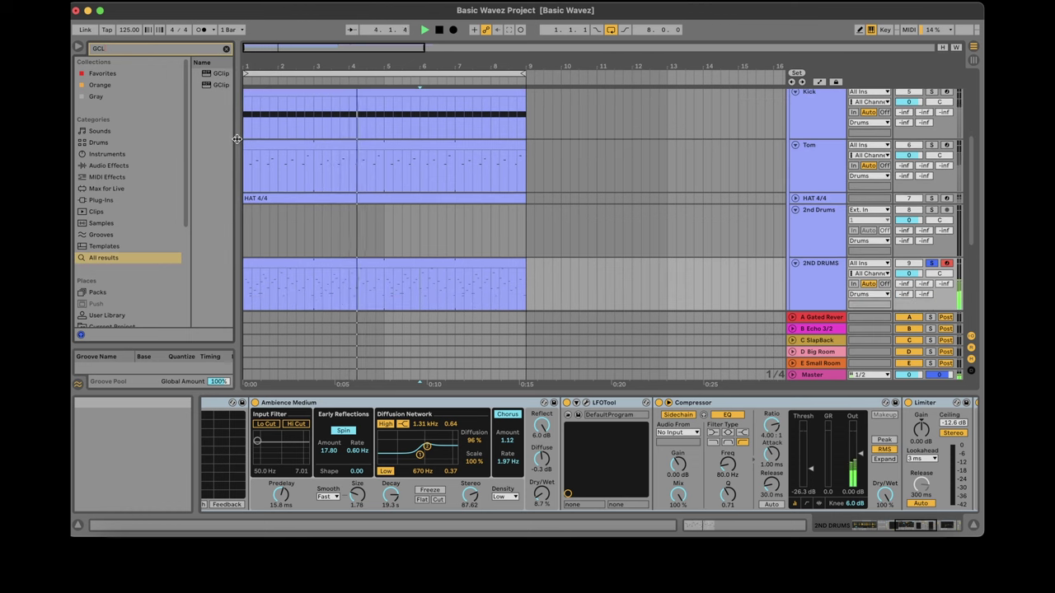
left_click_drag(669, 361, 898, 422)
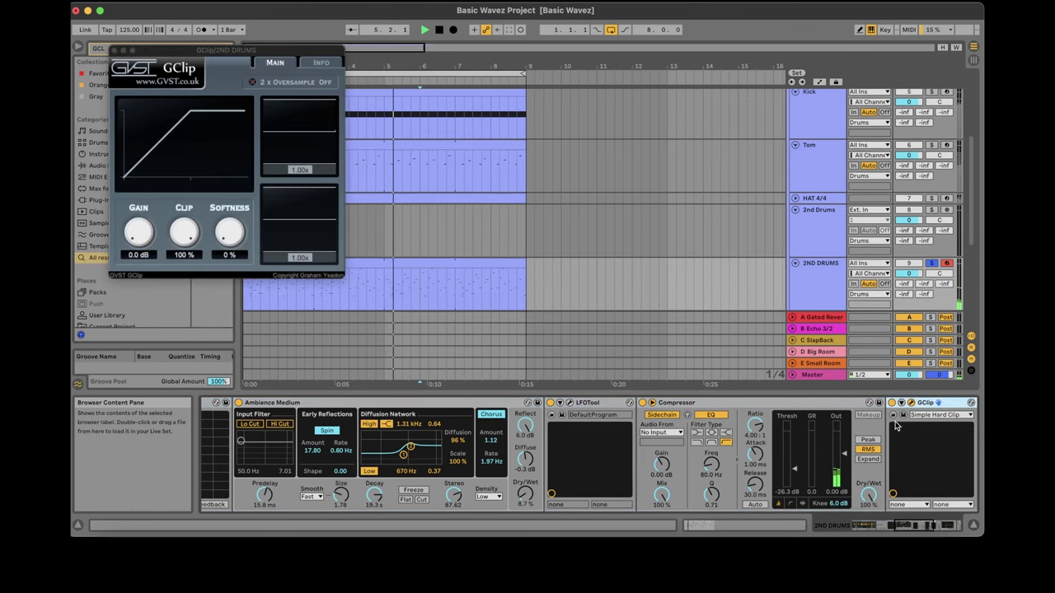
Remove the Compressor from the 2ND DRUMS effects chain.
left_click(659, 432)
left_click(659, 433)
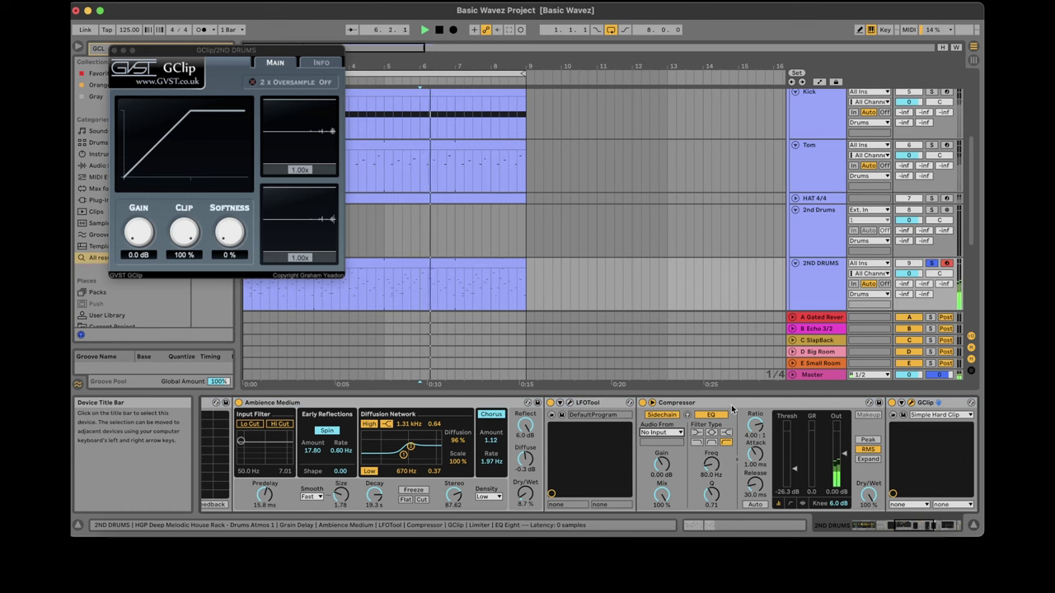
key("Delete")
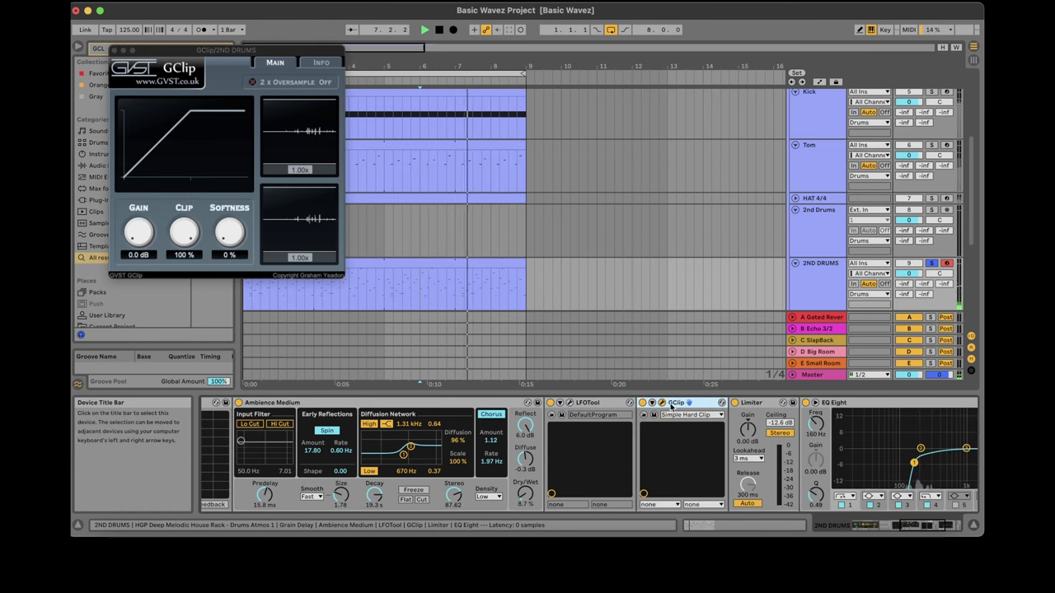
Set GClip's clip level to 15% and its gain to about 1.5 dB, and unsolo the 2ND DRUMS track.
left_click(660, 403)
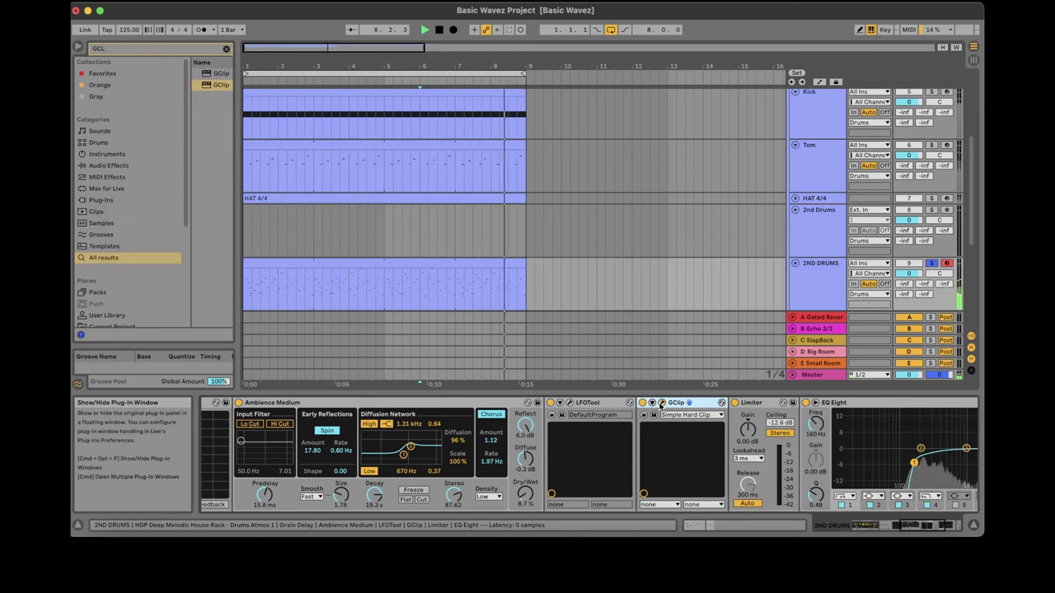
left_click(660, 403)
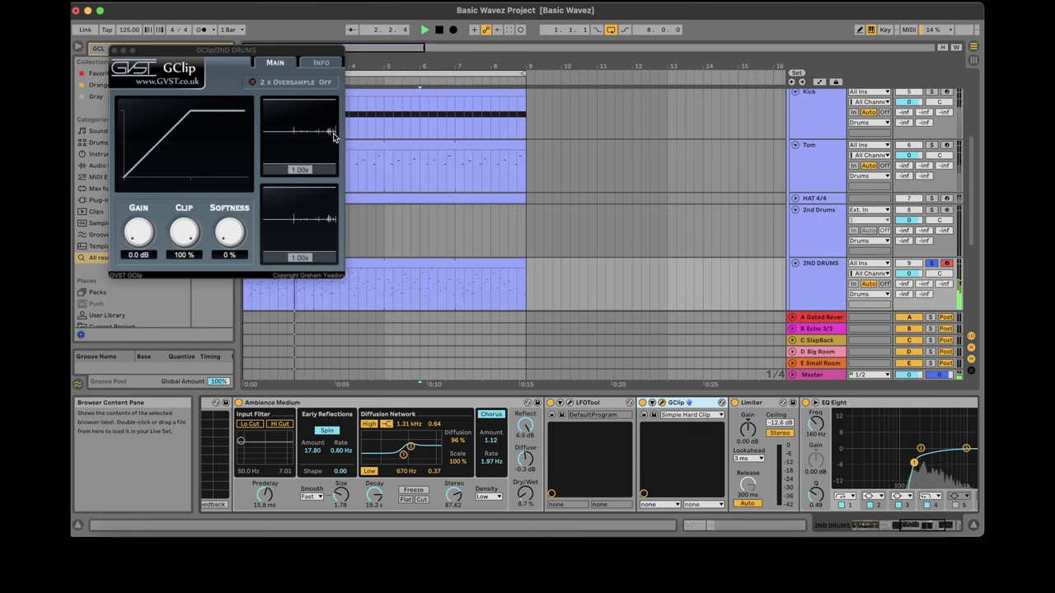
left_click_drag(186, 230, 193, 288)
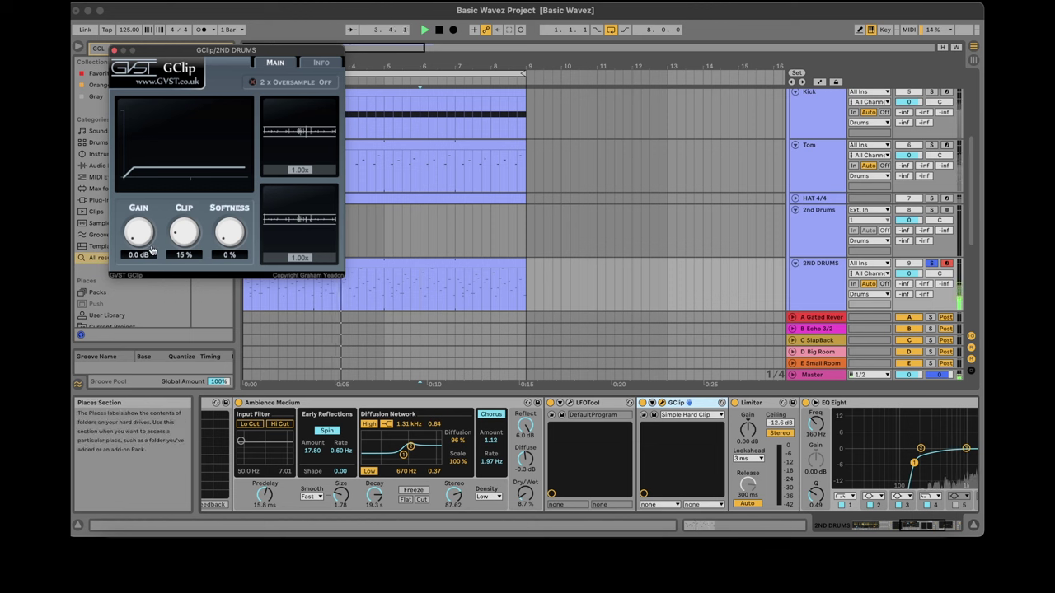
left_click(931, 263)
left_click(129, 250)
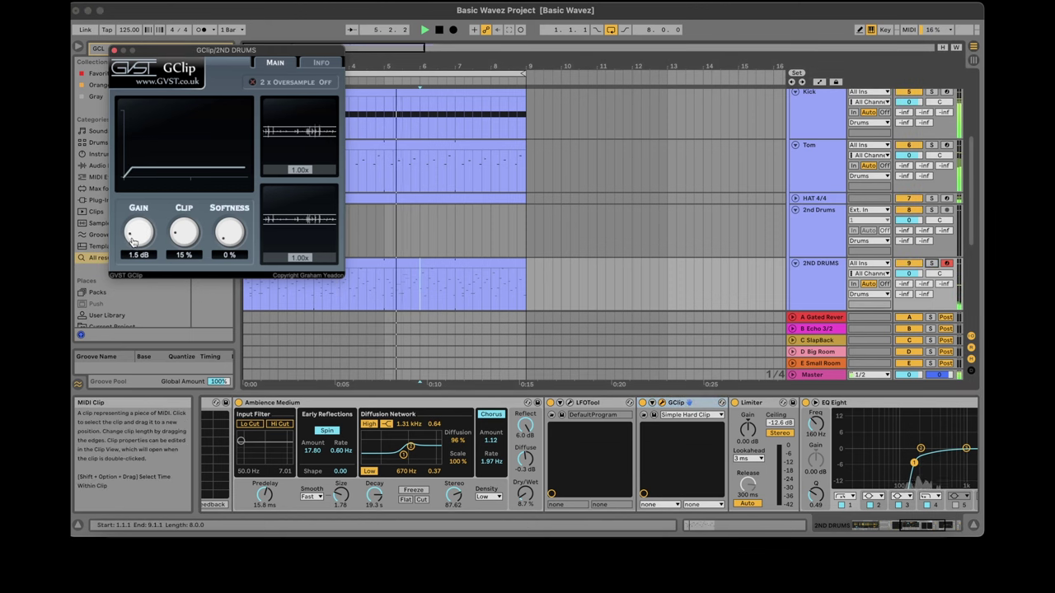
left_click(115, 50)
Stop playback and select the first four bars of the 2ND DRUMS track.
key("plus")
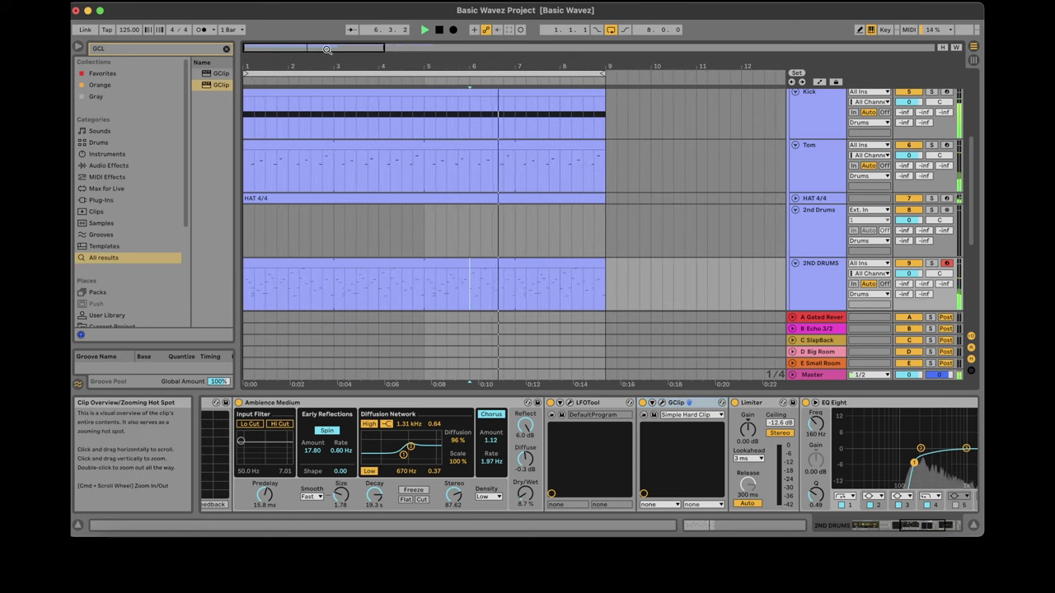
left_click(427, 283)
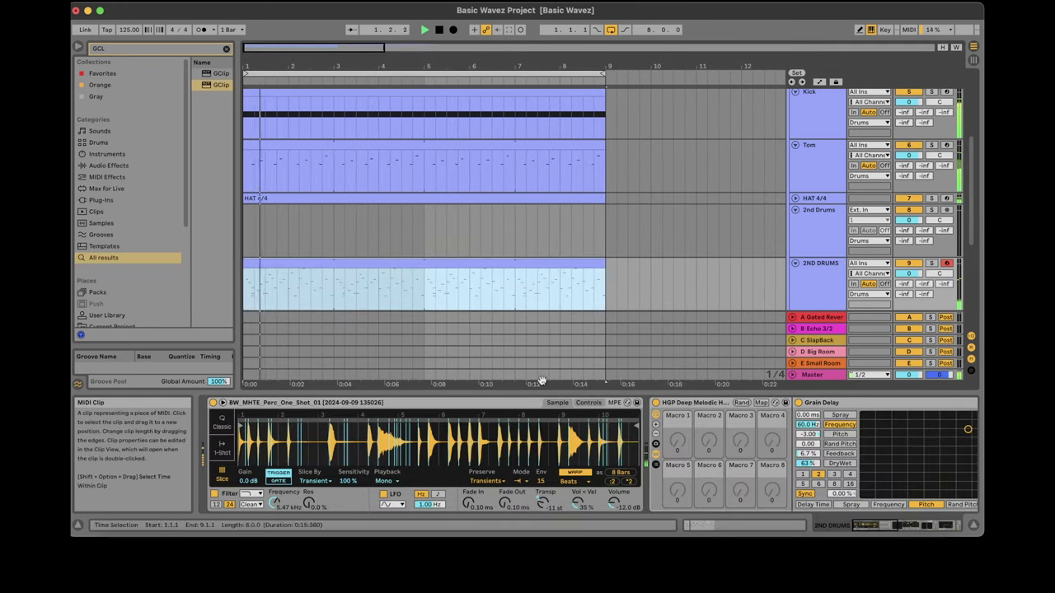
key("space")
left_click_drag(427, 292, 225, 271)
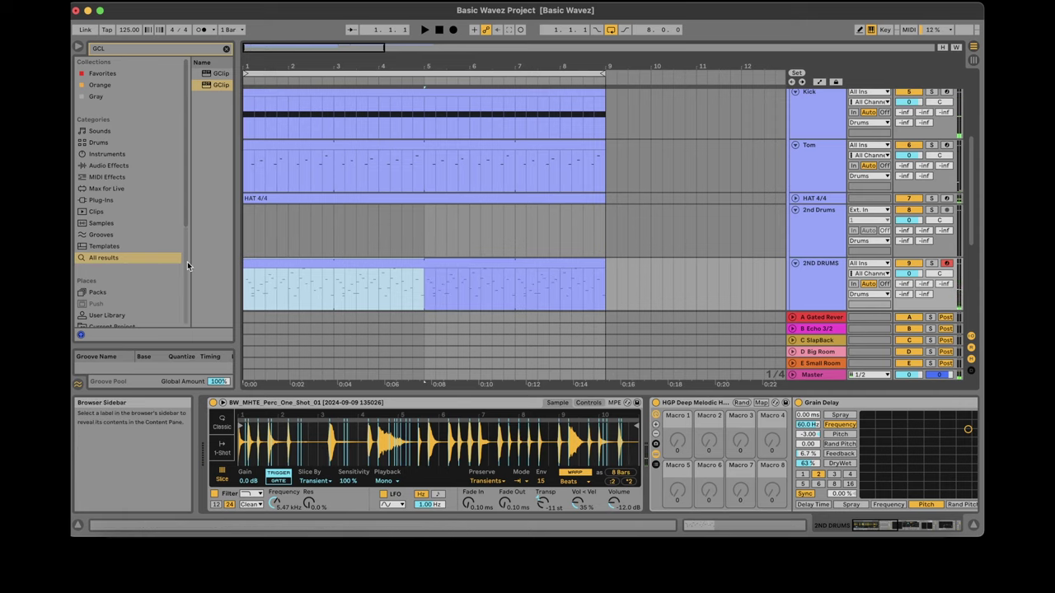
Switch to OBS to check the recording and return to Ableton Live.
key("super+Tab")
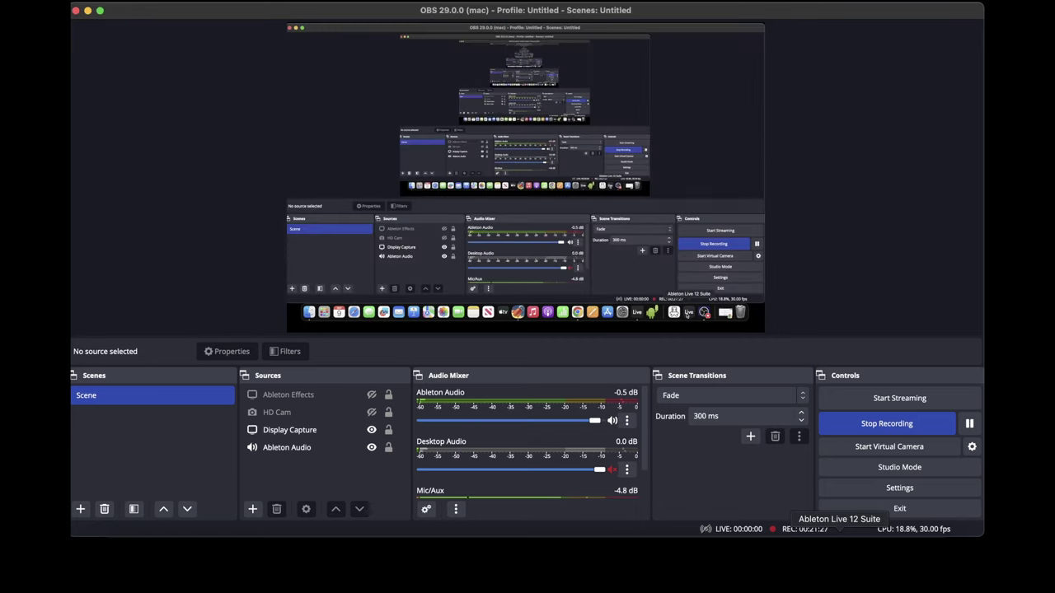
left_click(839, 554)
Reselect bars 1 to 4 on the 2ND DRUMS track and open the clip's notes for editing with playback running.
left_click(378, 282)
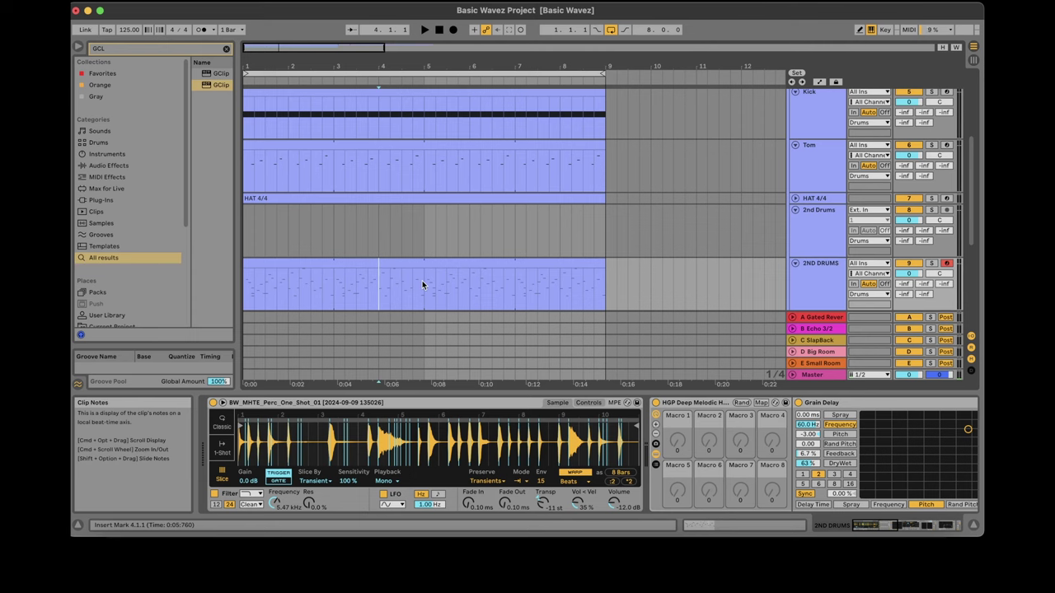
left_click_drag(422, 284, 171, 284)
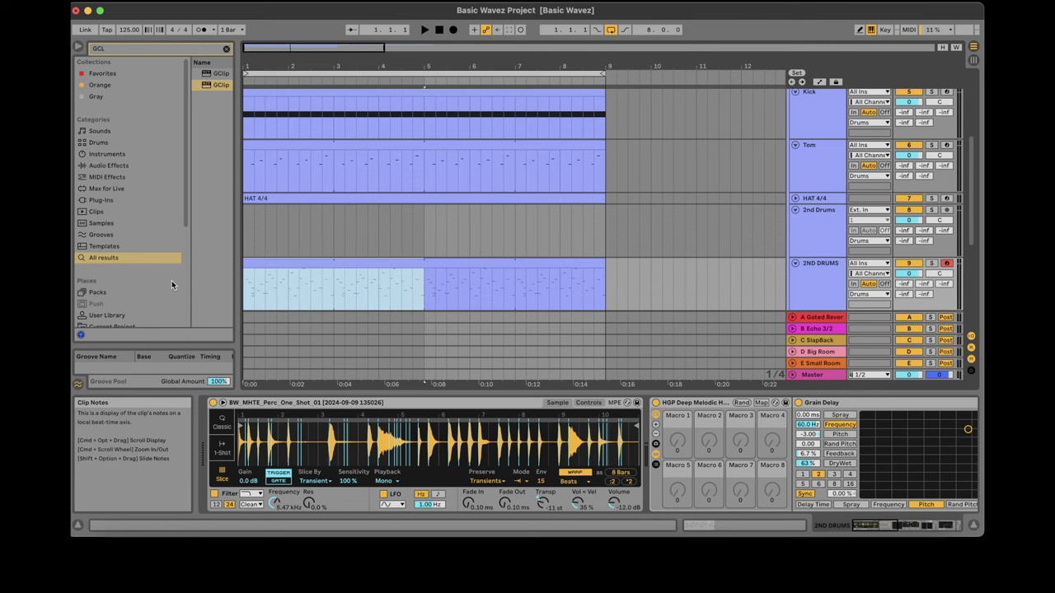
left_click(741, 530)
key("space")
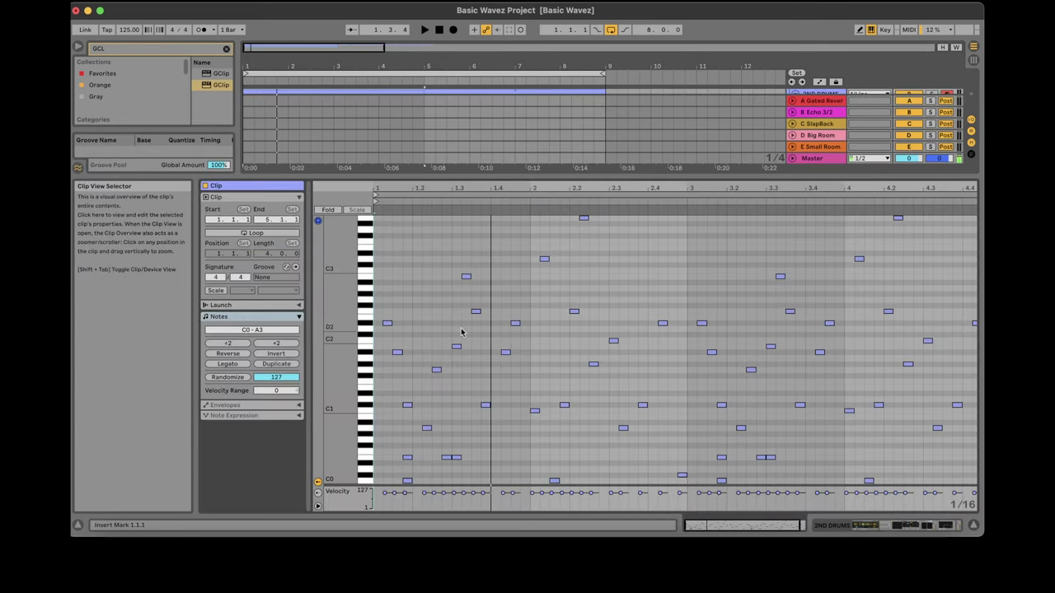
Vary the 2ND DRUMS pattern: raise note 1.3.2 to C3 and note 2.3.1 to D#2, and shift bar 3's last two notes a sixteenth later.
key("space")
left_click_drag(461, 382, 461, 332)
key("space")
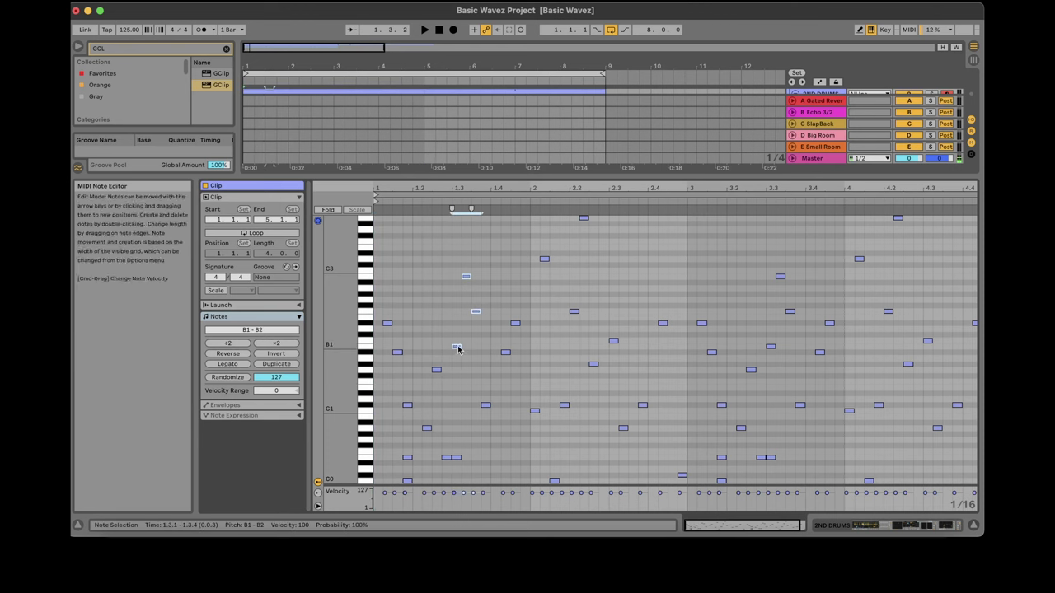
left_click(463, 281)
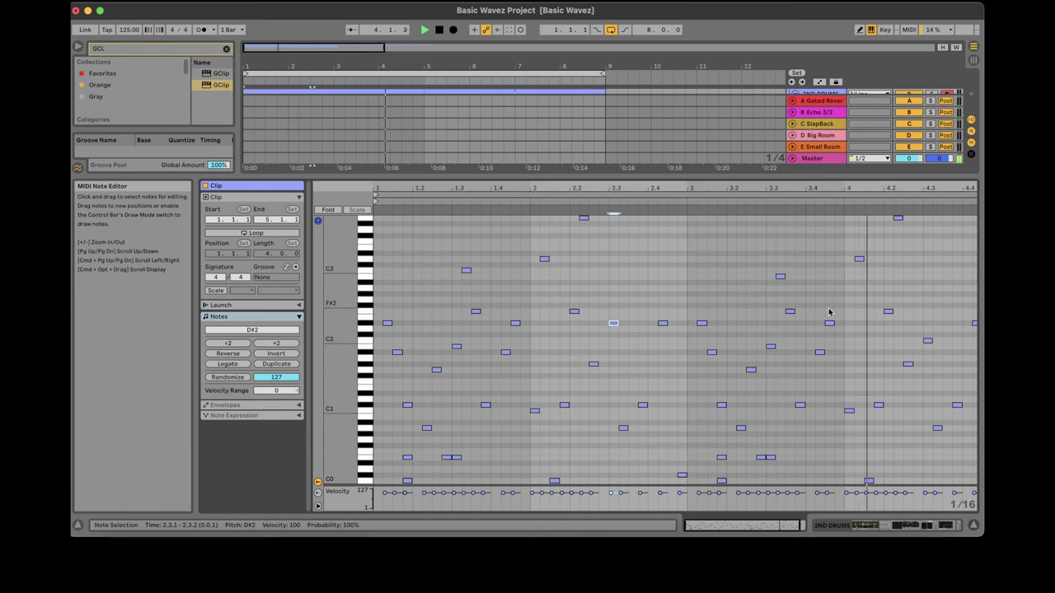
left_click_drag(820, 376, 830, 321)
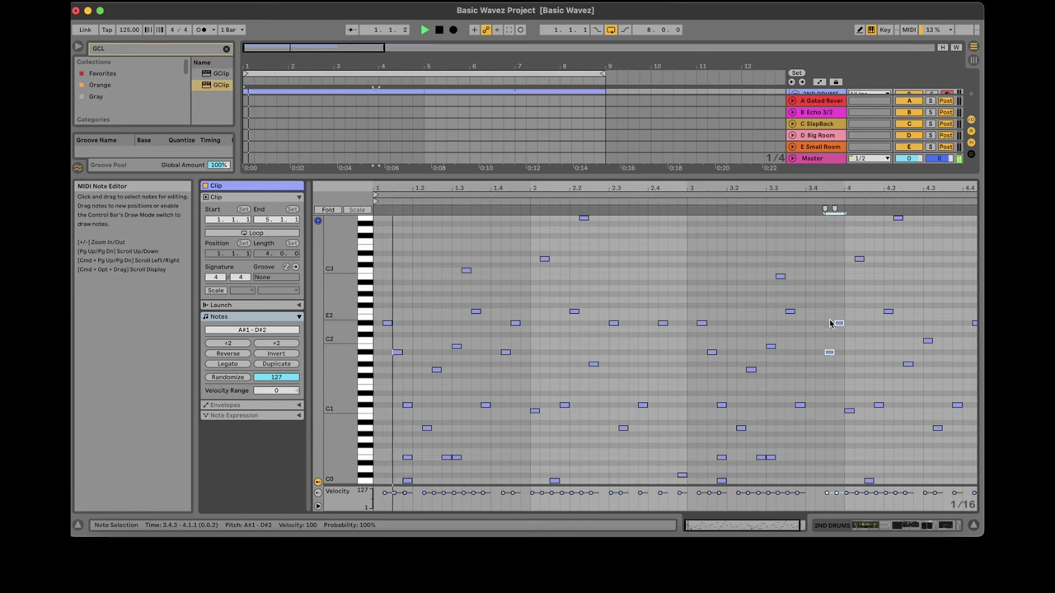
Return to the 2ND DRUMS devices and raise the Simpler's filter frequency to about 11.9 kHz.
left_click(901, 530)
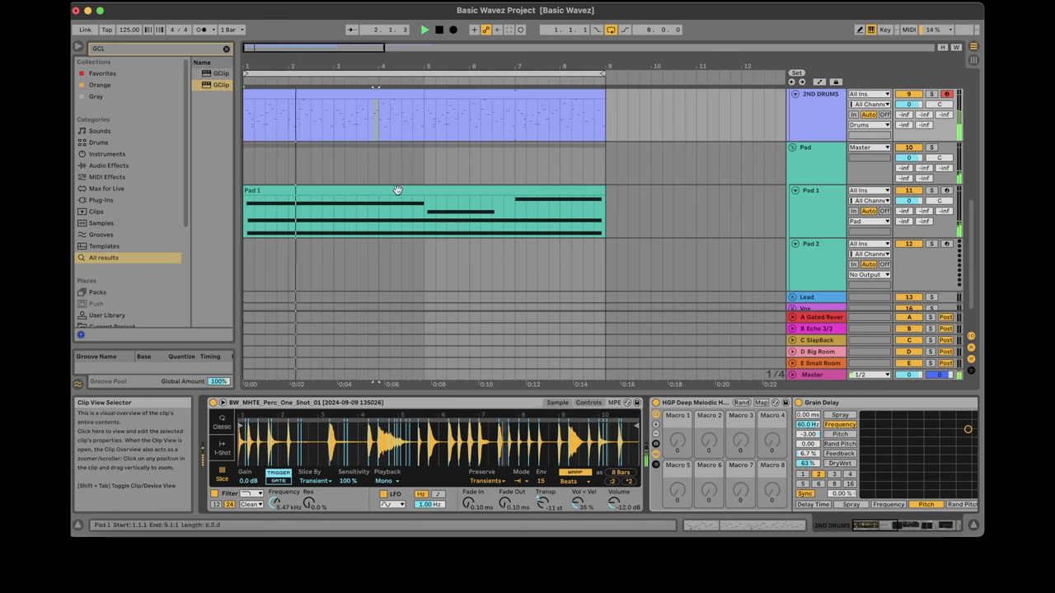
left_click(184, 51)
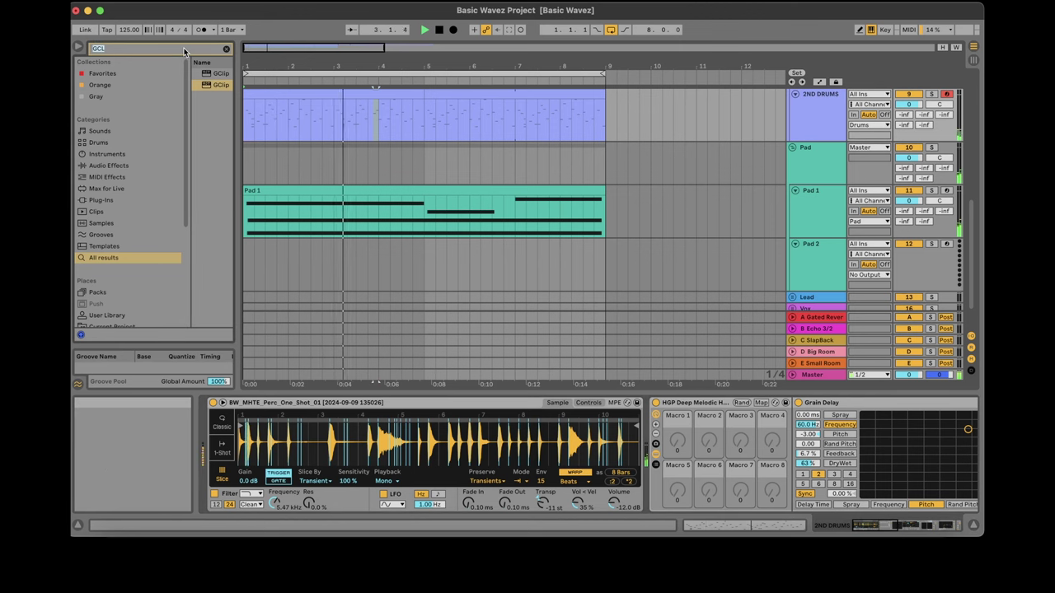
left_click_drag(275, 503, 274, 478)
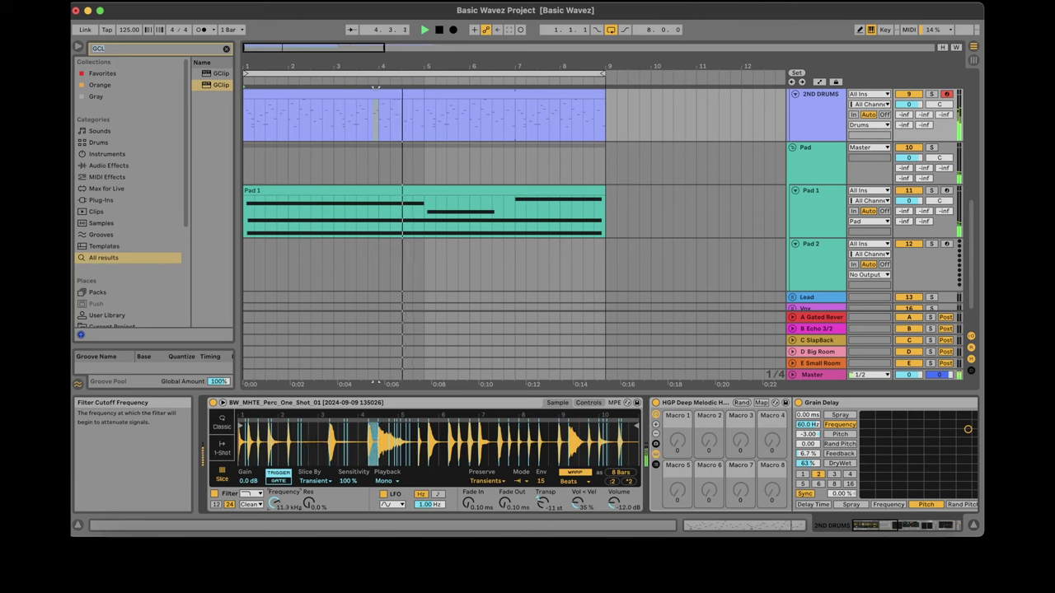
Group the whole 2ND DRUMS device chain into one Instrument Rack and check the chain through to its end.
left_click(459, 406)
right_click(459, 406)
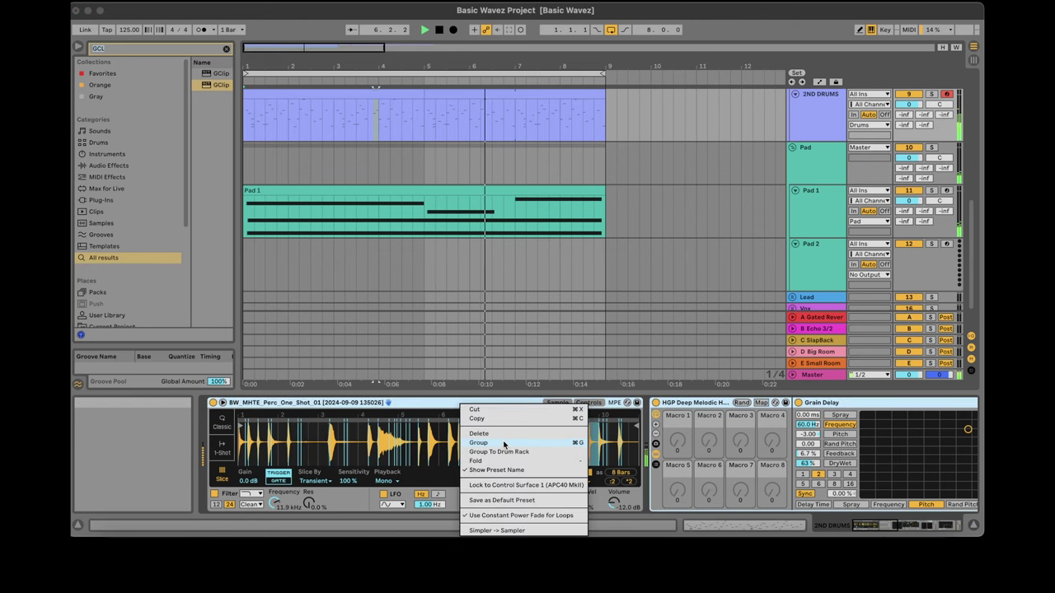
key("Escape")
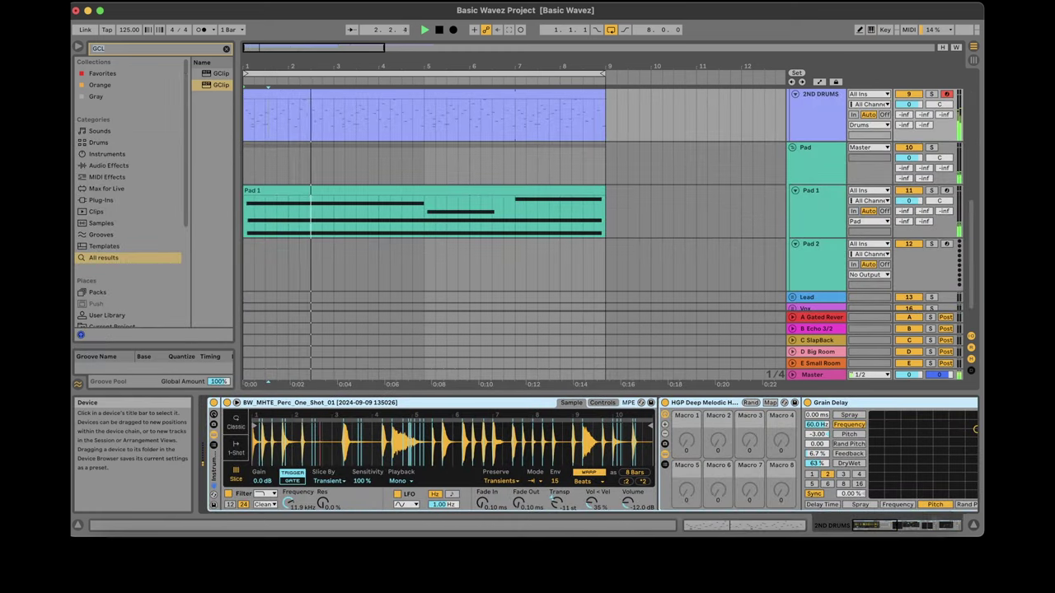
left_click(947, 526)
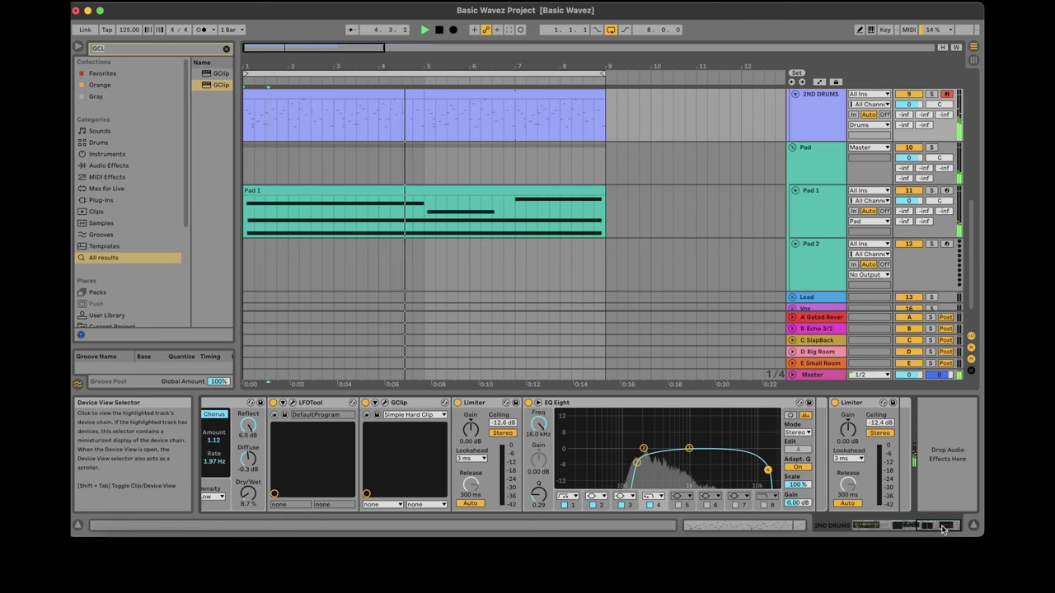
left_click(806, 528)
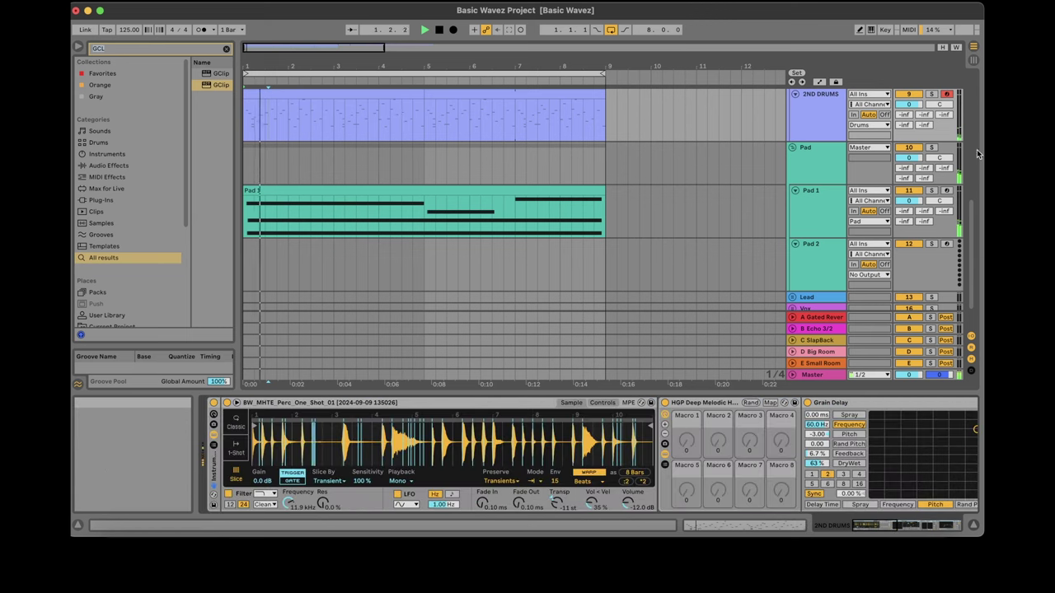
Duplicate the Kick track and rename the copy CLAP.
scroll(972, 173, "up", 5)
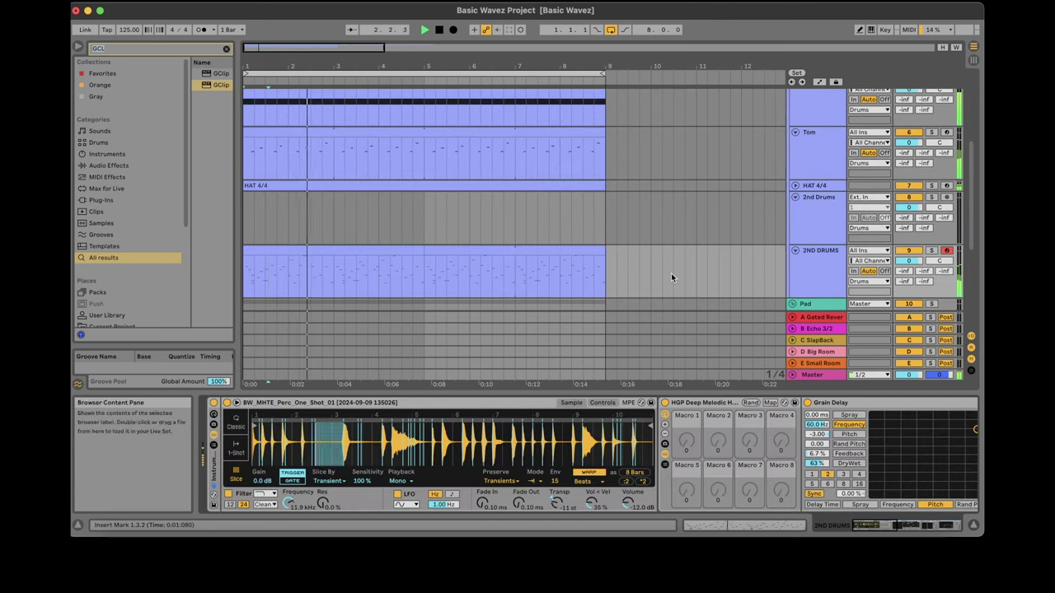
scroll(971, 193, "up", 3)
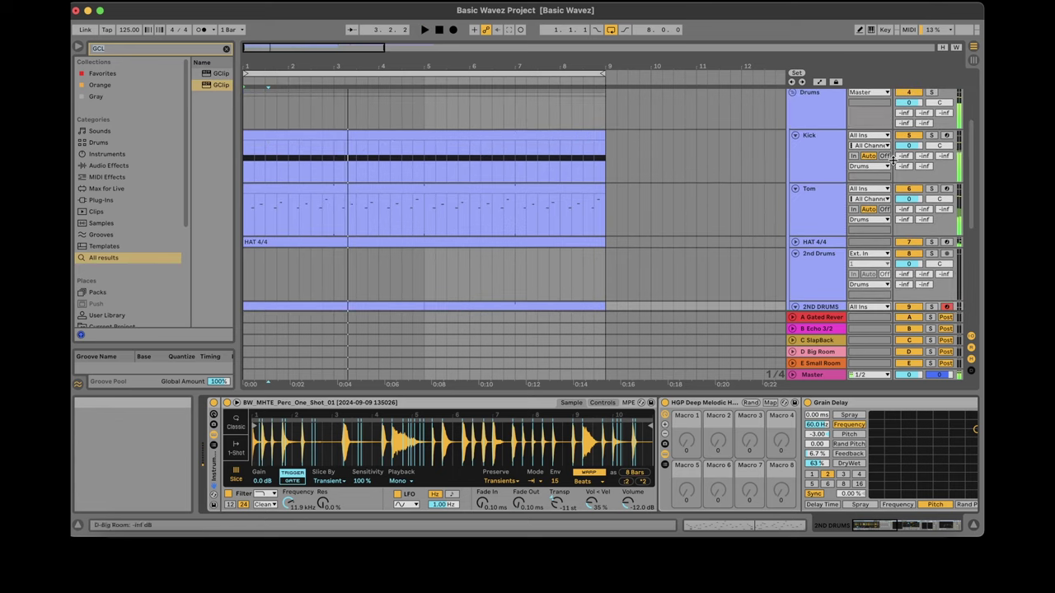
left_click(827, 142)
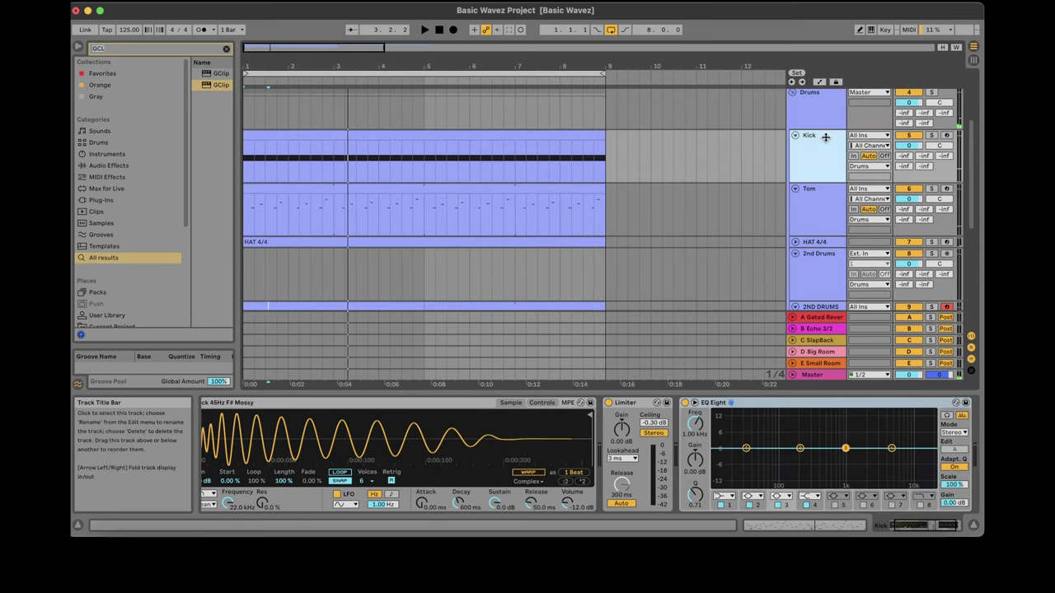
key("super+d")
right_click(819, 205)
left_click(842, 259)
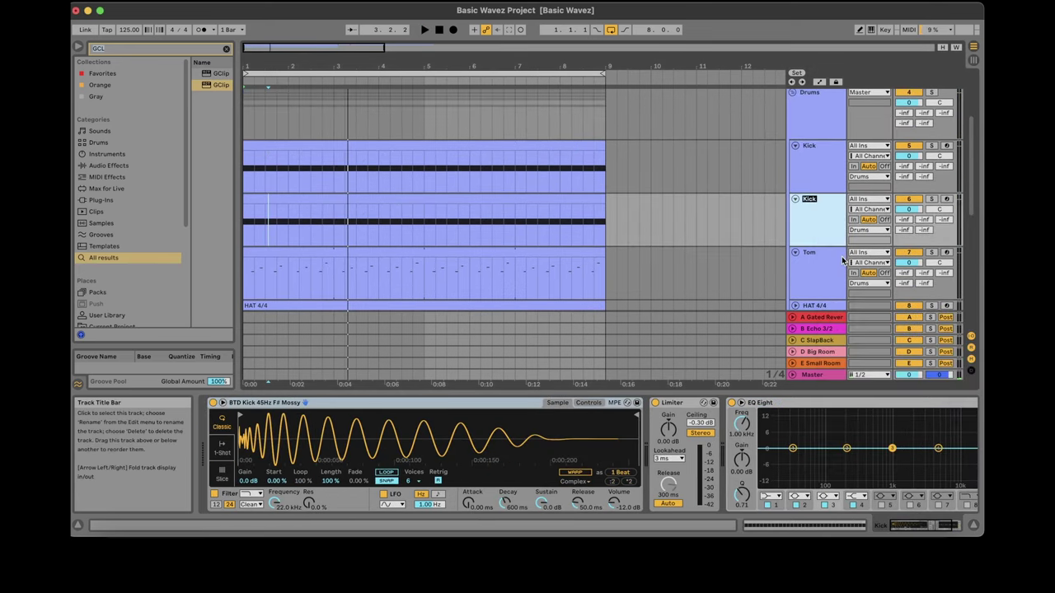
Make the CLAP clip play only on beats 2 and 4 by deleting bar 1's other notes and shortening its loop to one bar.
left_click(452, 199)
left_click_drag(371, 66, 371, 78)
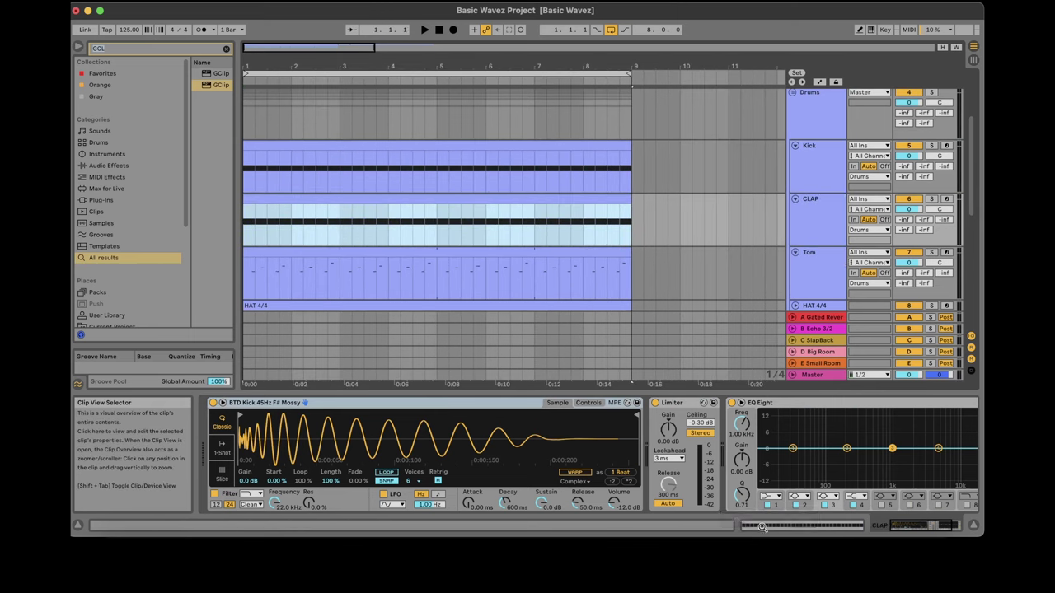
double_click(407, 201)
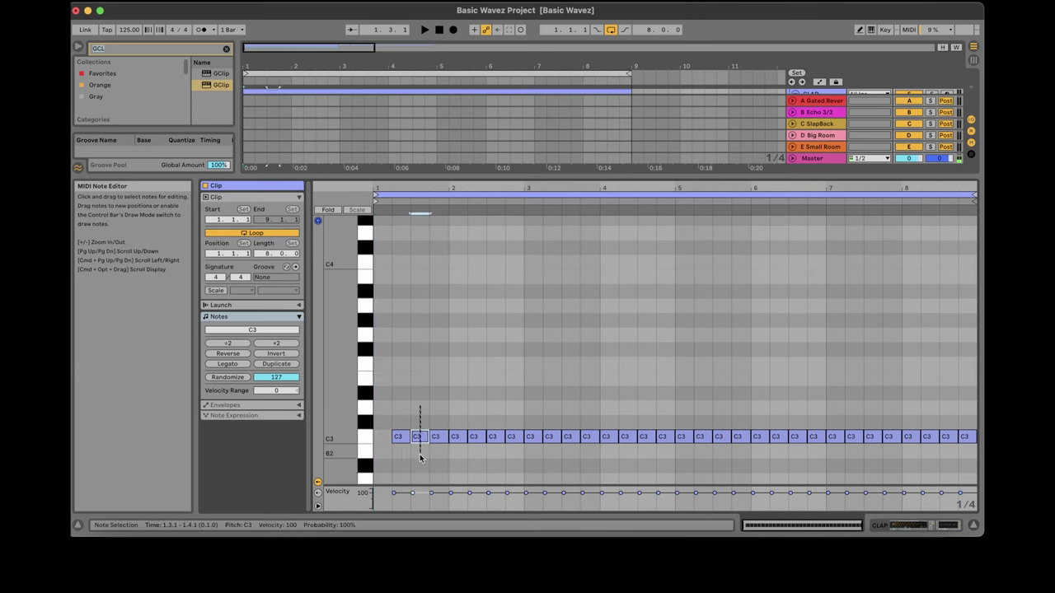
left_click_drag(972, 198, 449, 198)
key("space")
left_click(906, 526)
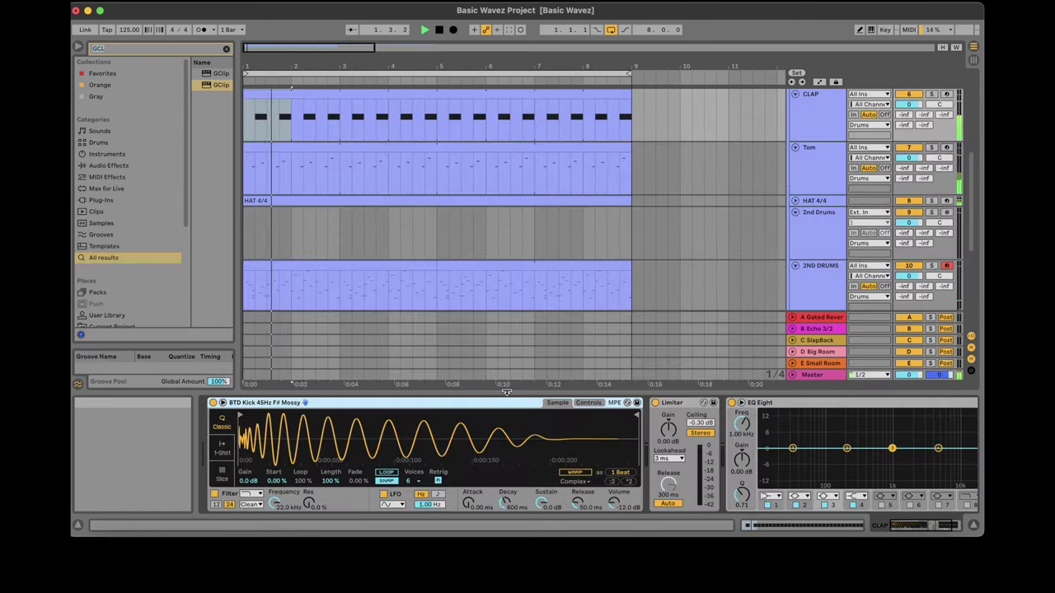
Stop playback, widen the browser and clear its search text.
key("space")
left_click_drag(237, 219, 608, 219)
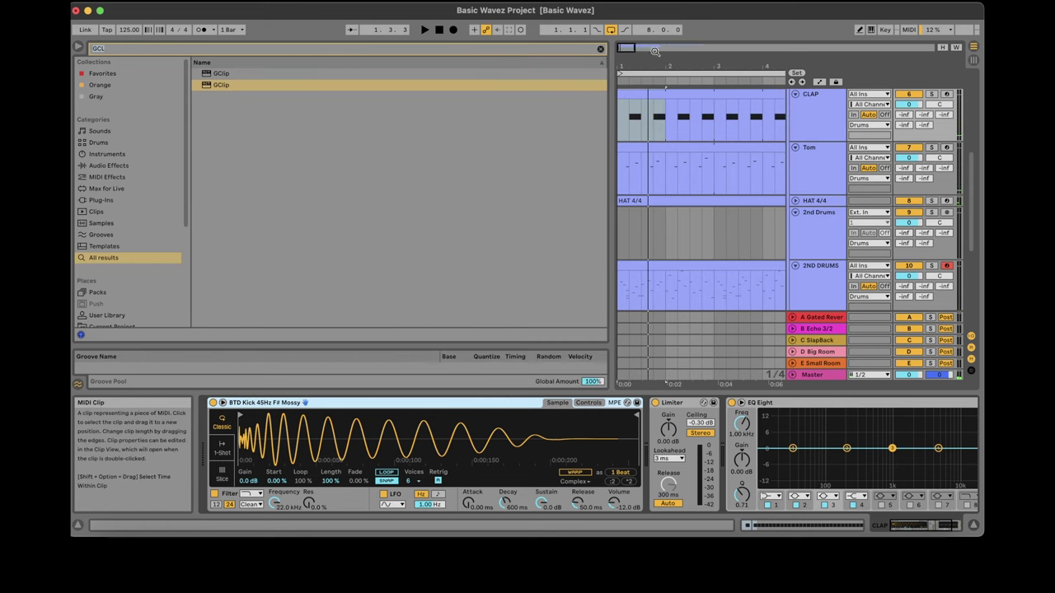
left_click(600, 49)
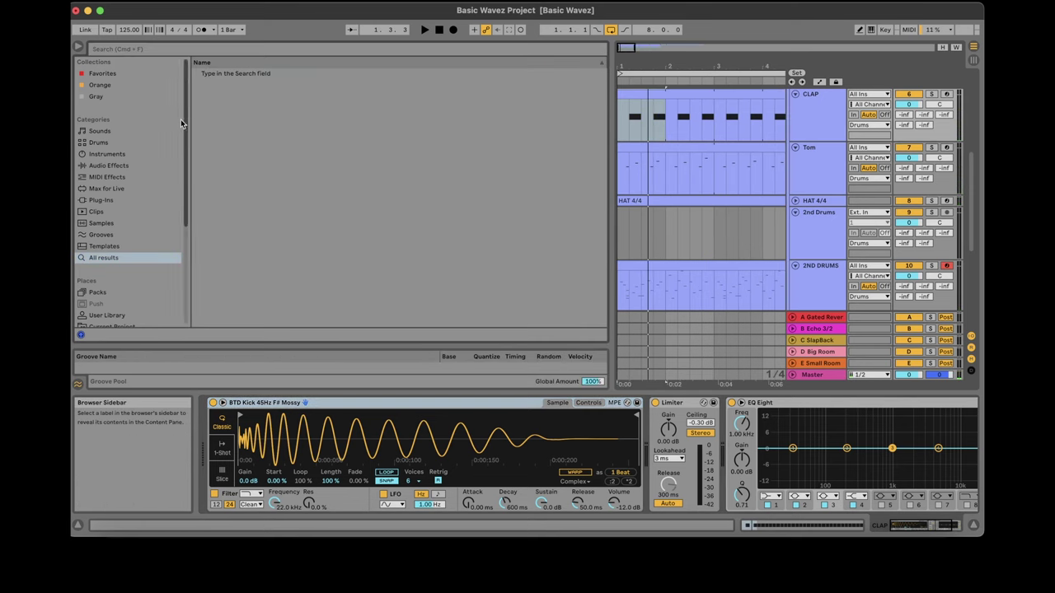
Open the Basic Wavez - Claps folder inside Basic Wavez in the HGP Ableton Sample Library.
scroll(181, 119, "down", 4)
left_click(160, 296)
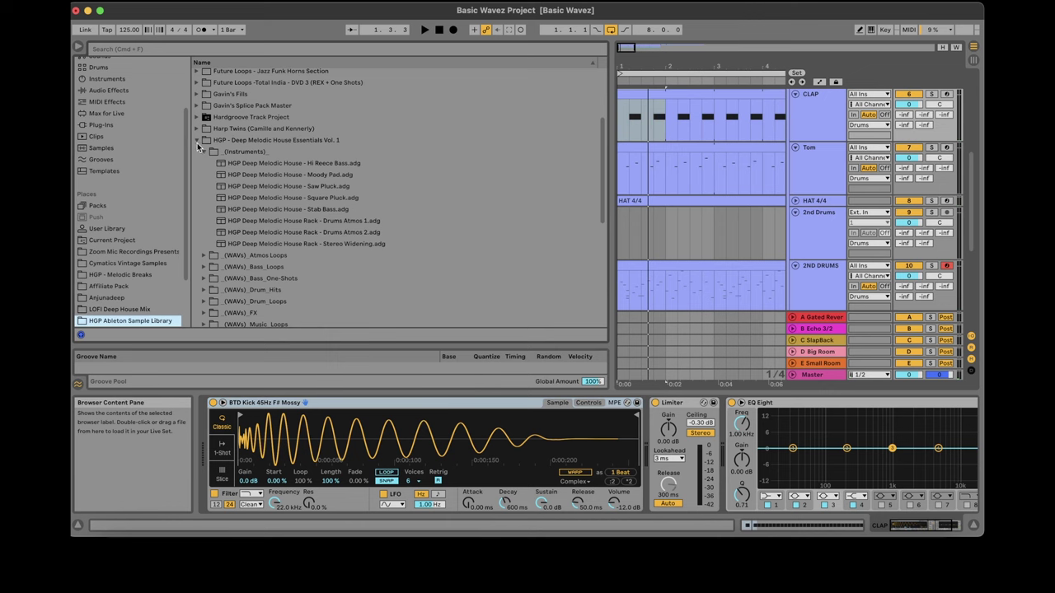
left_click(198, 142)
scroll(602, 176, "up", 5)
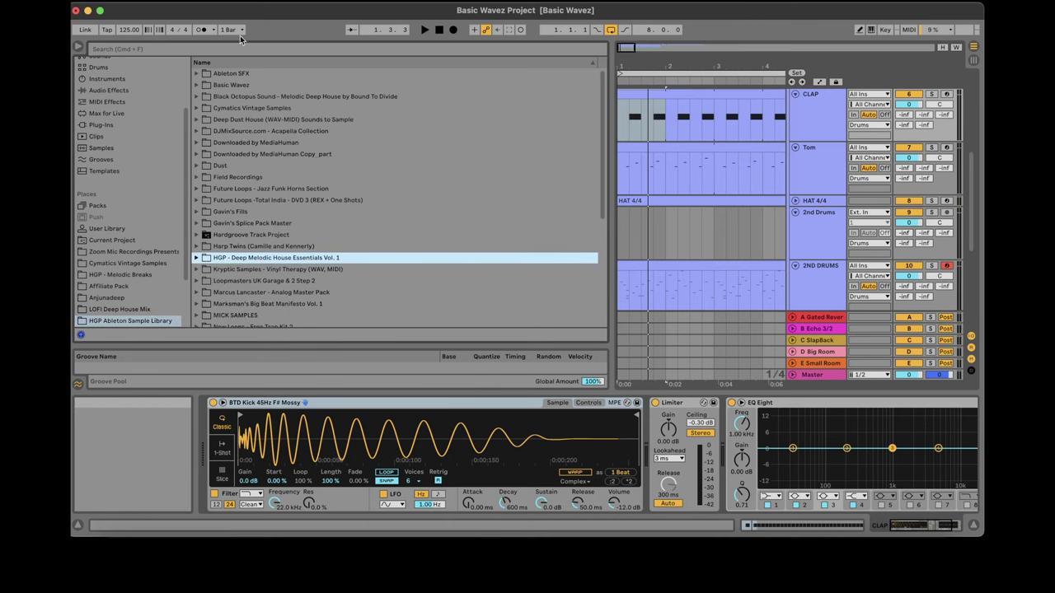
left_click(196, 84)
left_click(201, 145)
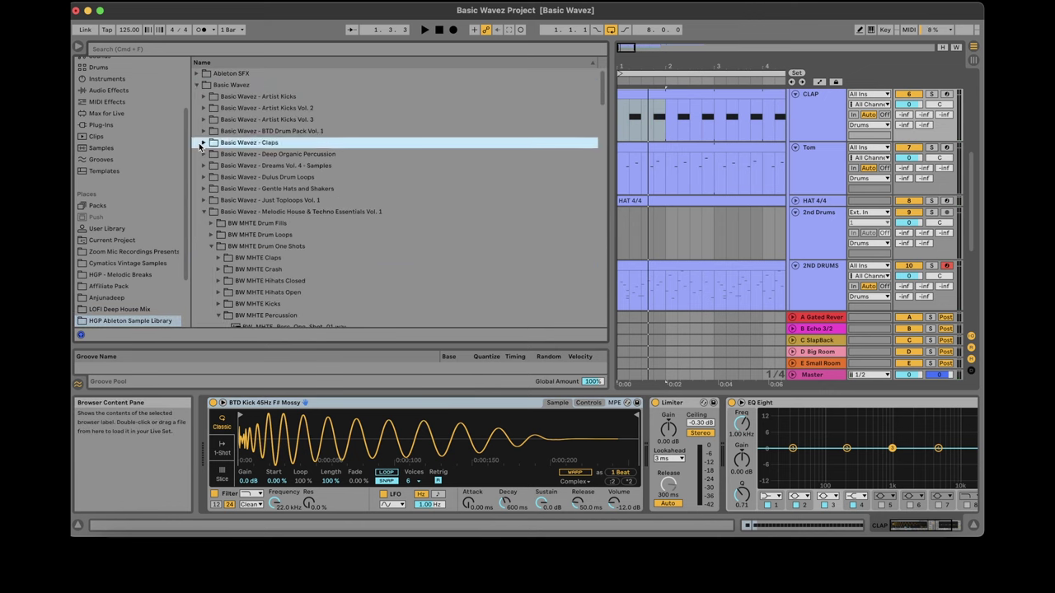
double_click(236, 147)
Audition the BTD_Clap_Dark samples from 01 through 08.
left_click(238, 157)
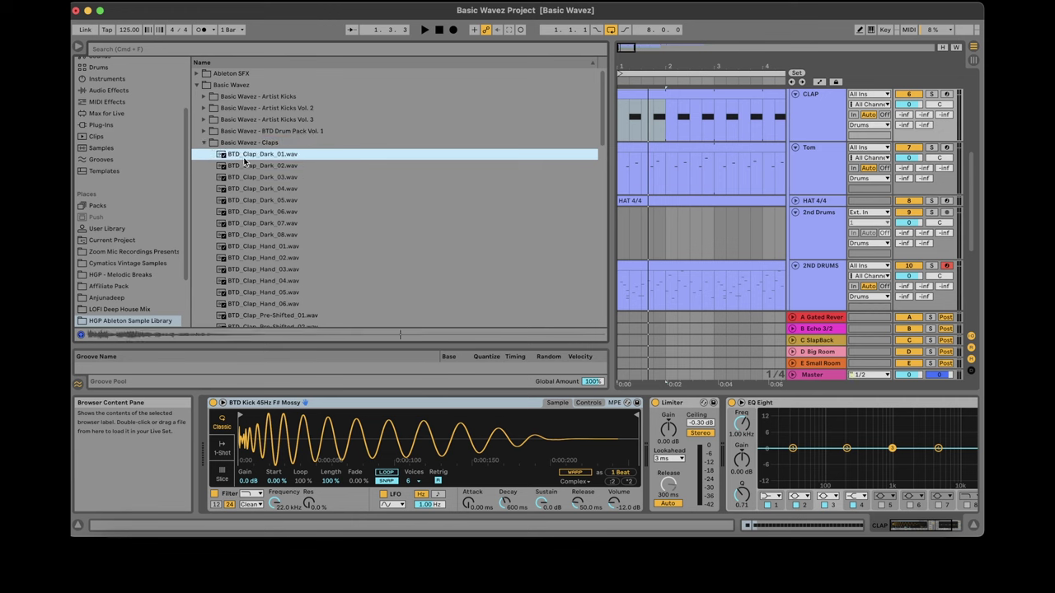
left_click(246, 166)
left_click(267, 177)
left_click(279, 189)
left_click(279, 212)
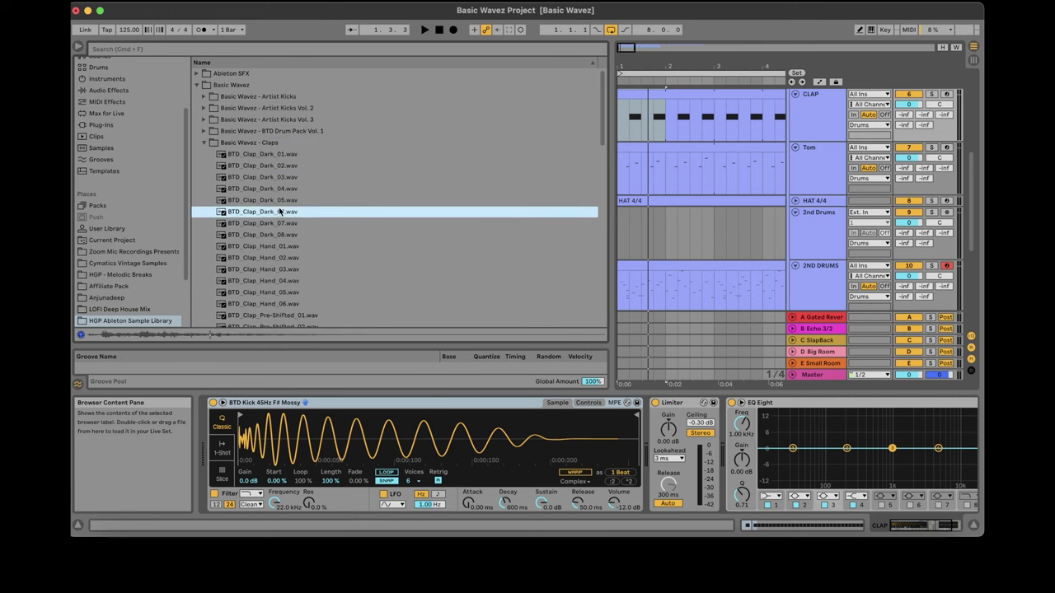
left_click(280, 223)
left_click(279, 235)
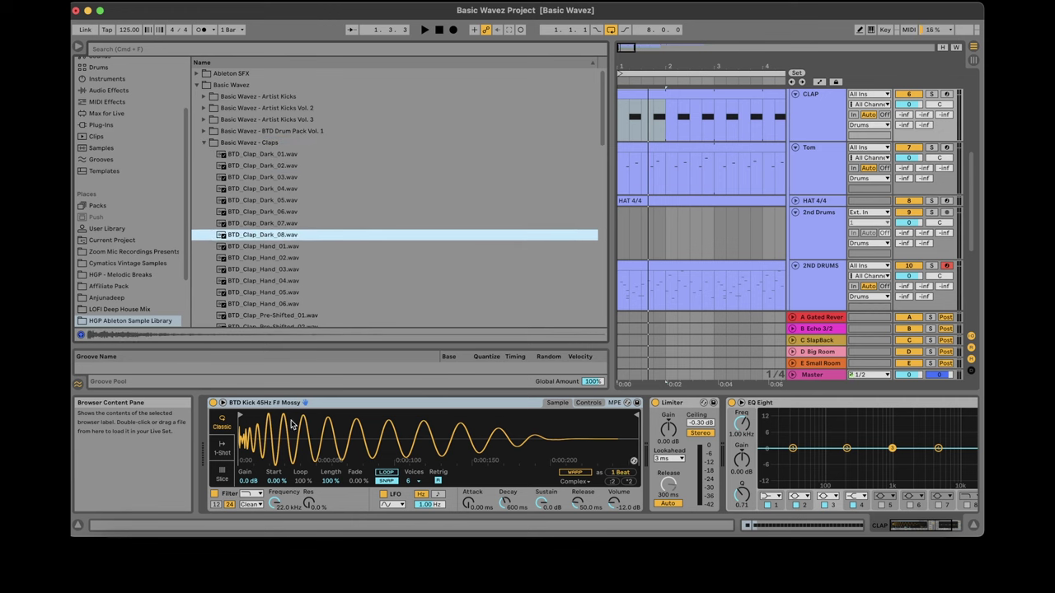
Load BTD_Clap_Dark_08 into the CLAP track's Simpler, start playback and swap through the Hand claps to BTD_Clap_Hand_06.
left_click_drag(292, 425, 291, 421)
key("space")
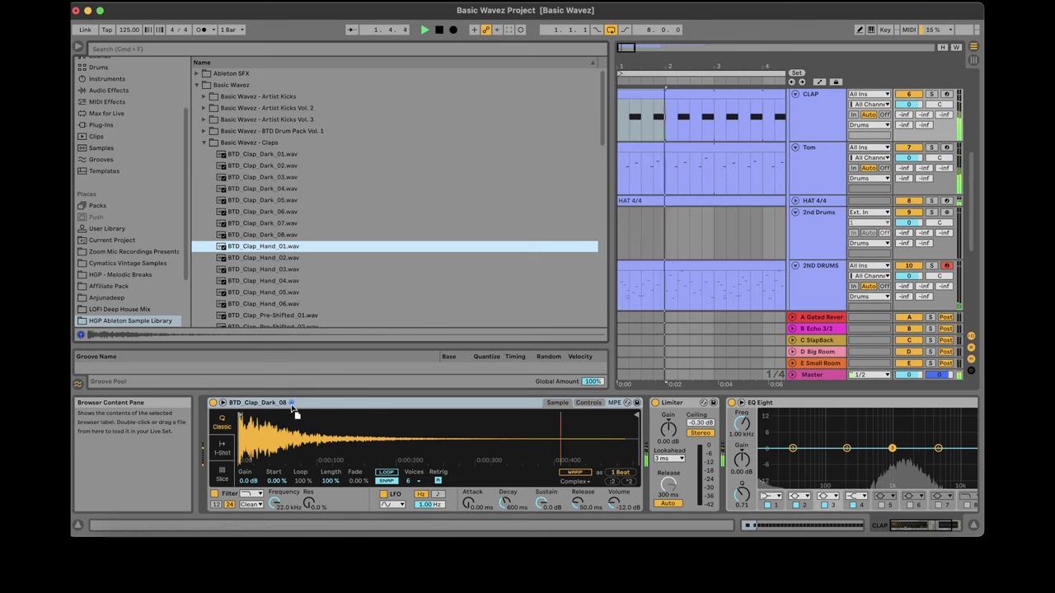
key("Down")
key("Down")
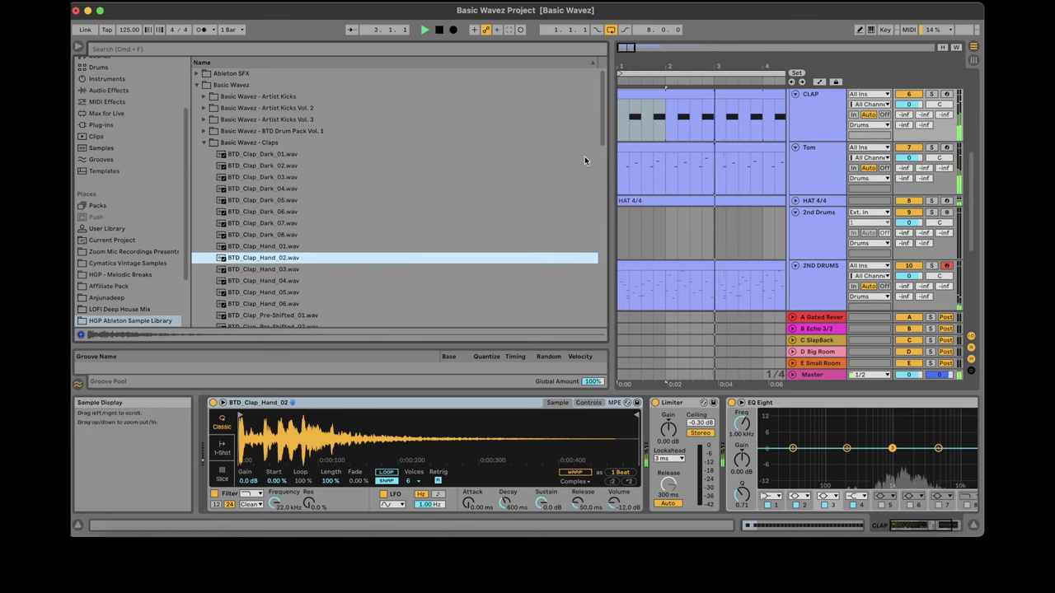
scroll(577, 136, "down", 4)
key("Down")
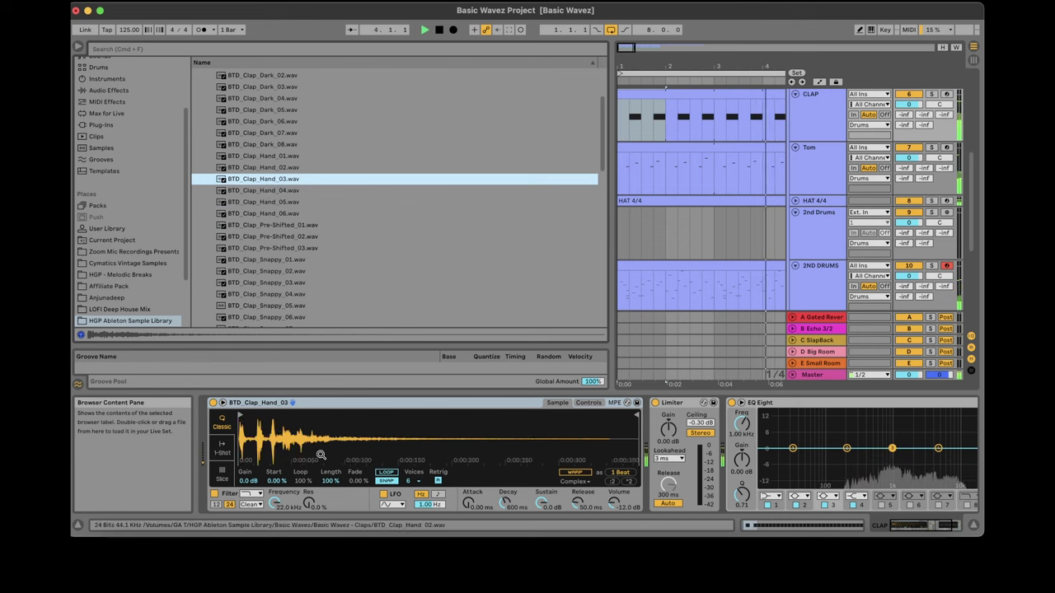
key("Down")
key("Down")
key("Down")
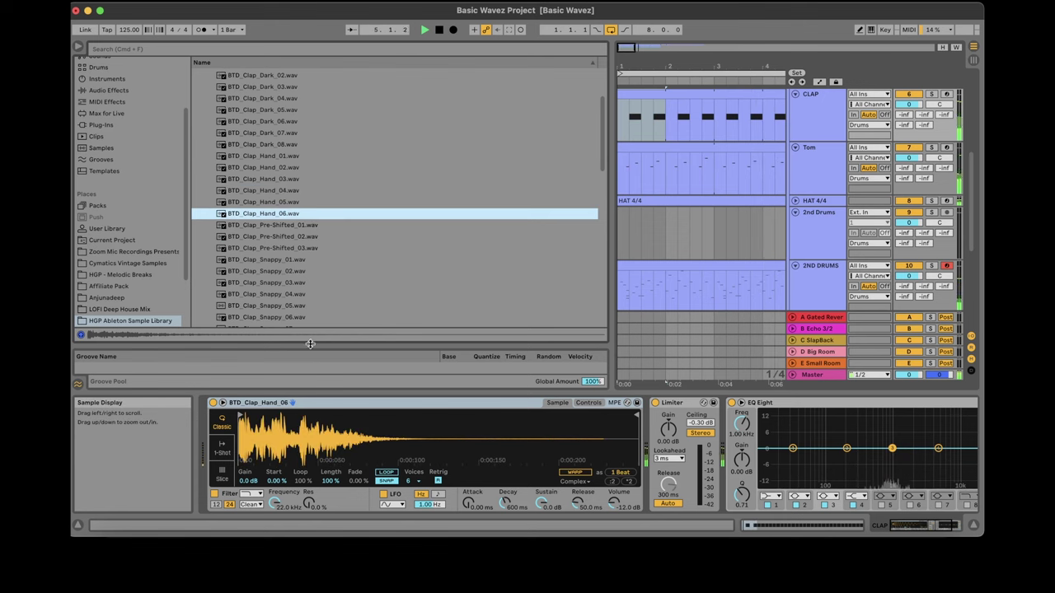
Swap the CLAP Simpler's sample through the three Pre-Shifted claps to BTD_Clap_Snappy_01 during playback.
key("Down")
key("Down")
key("Down")
key("Down")
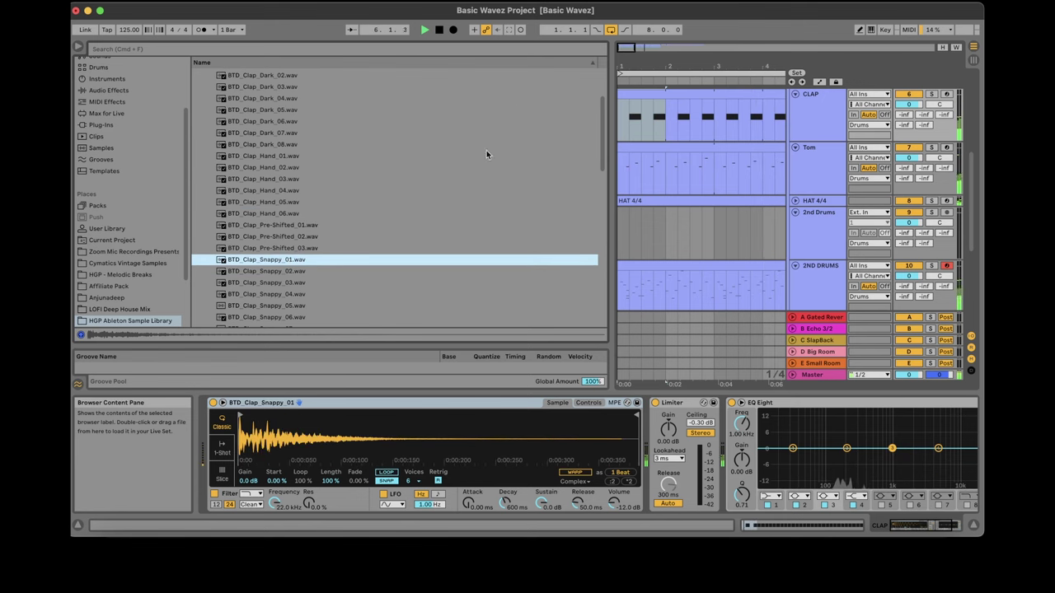
Try BTD_Clap_Snappy_05 and BTD_Clap_Snappy_10 in the CLAP Simpler with playback restarted from the beginning.
left_click_drag(603, 132, 603, 166)
left_click_drag(290, 183, 310, 303)
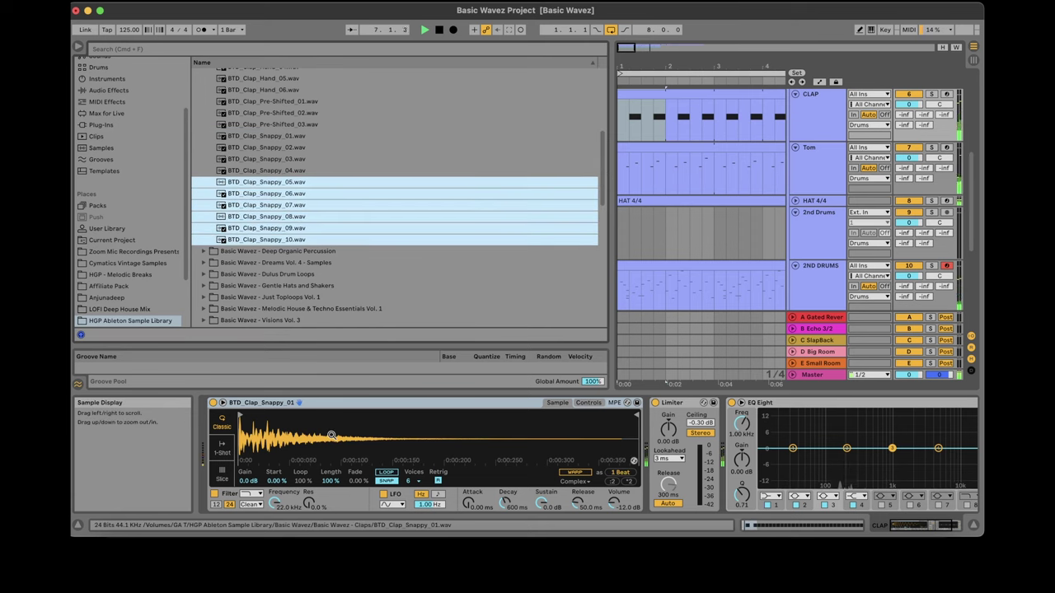
left_click(265, 182)
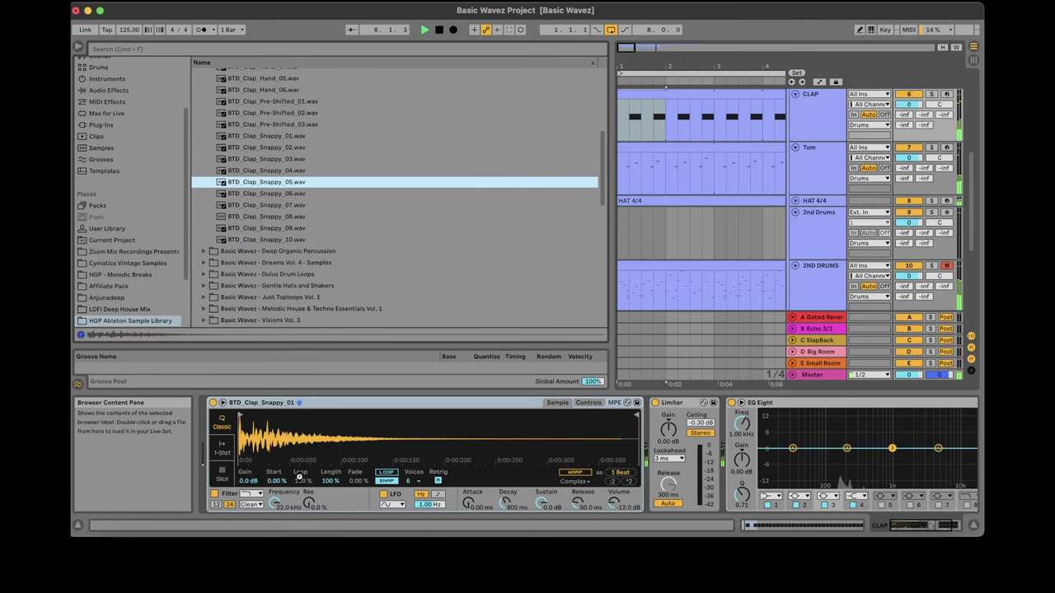
key("space")
scroll(598, 202, "down", 2)
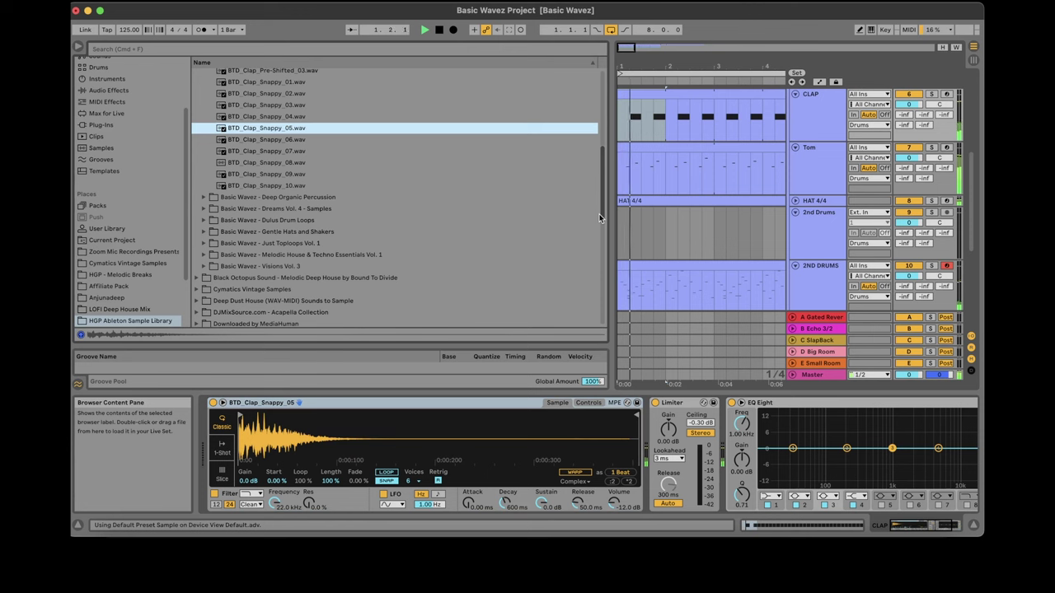
left_click(274, 185)
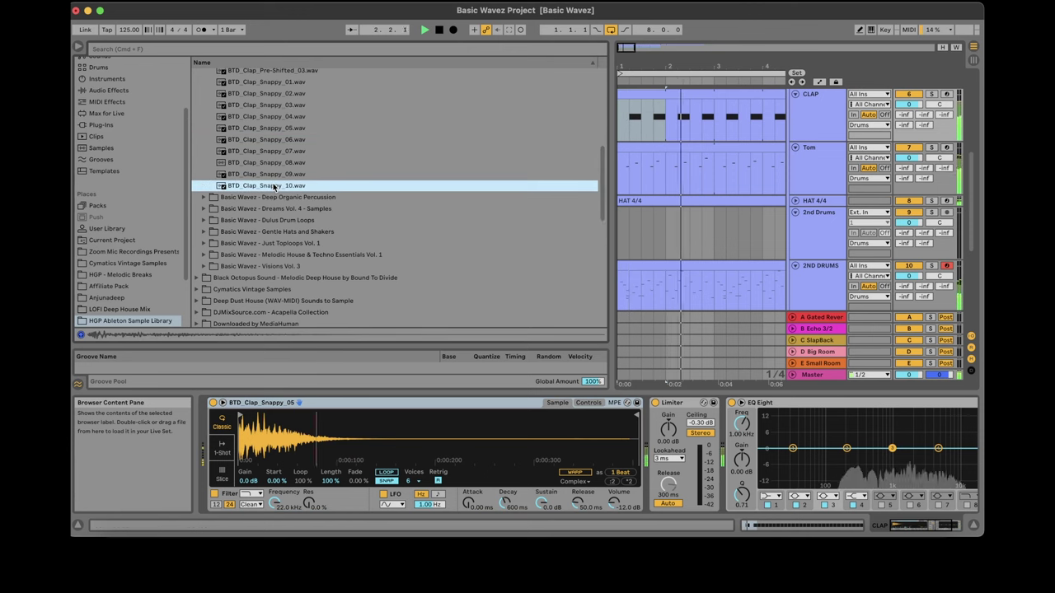
left_click(948, 526)
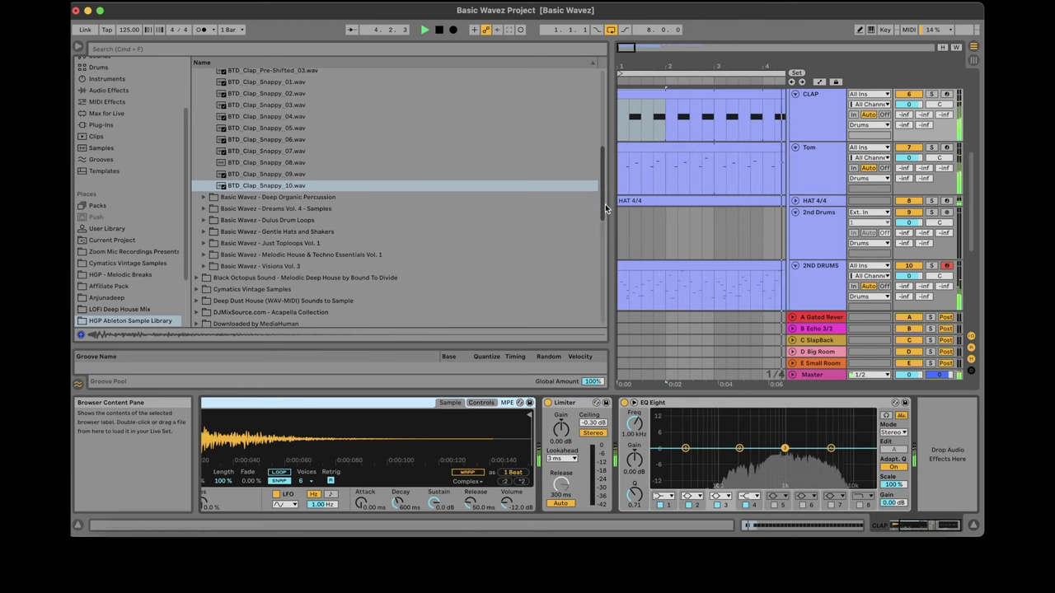
Load BTD_Clap_Dark_01 into the CLAP Simpler and restart playback with the device chain in view.
left_click_drag(606, 209, 604, 143)
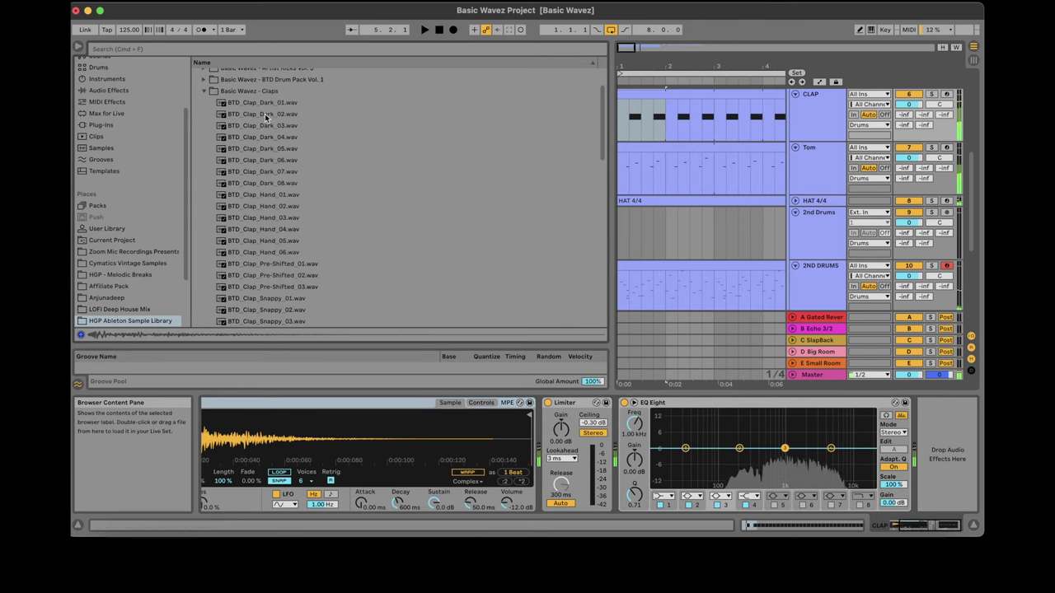
left_click_drag(262, 103, 279, 437)
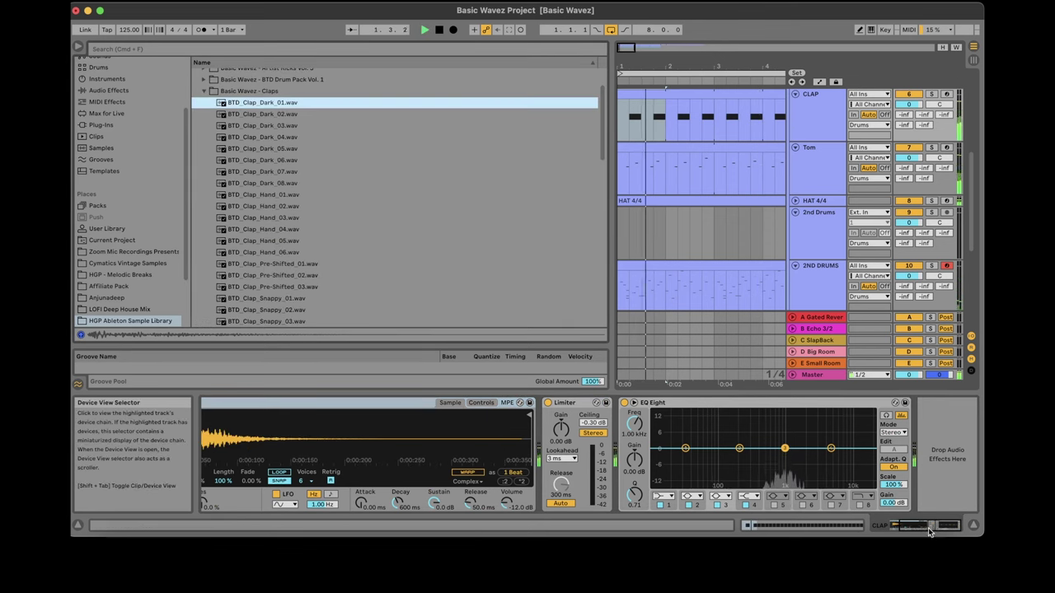
left_click_drag(932, 528, 822, 534)
key("space")
left_click(816, 526)
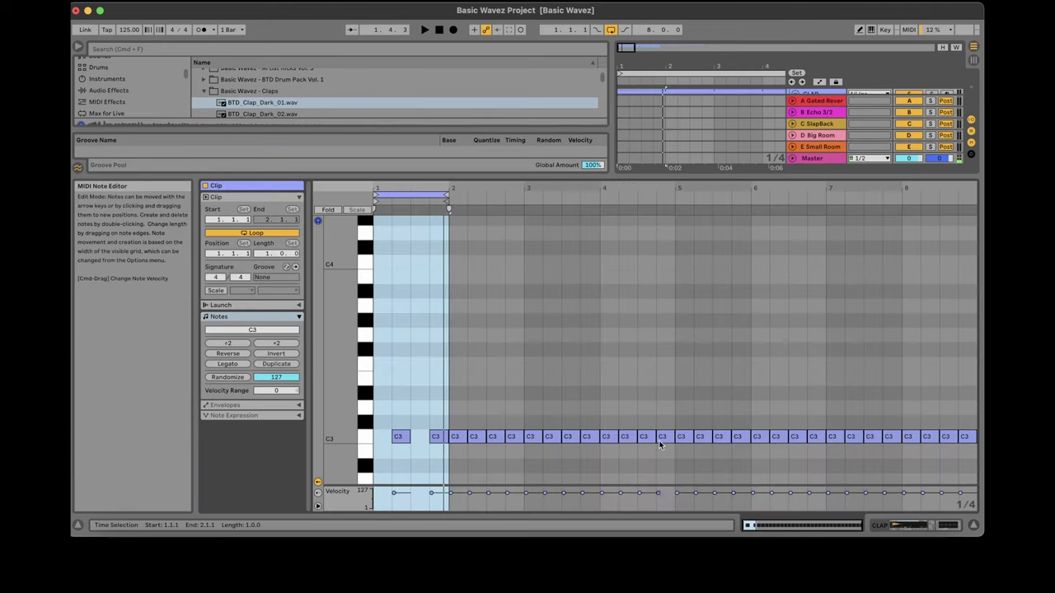
left_click(930, 526)
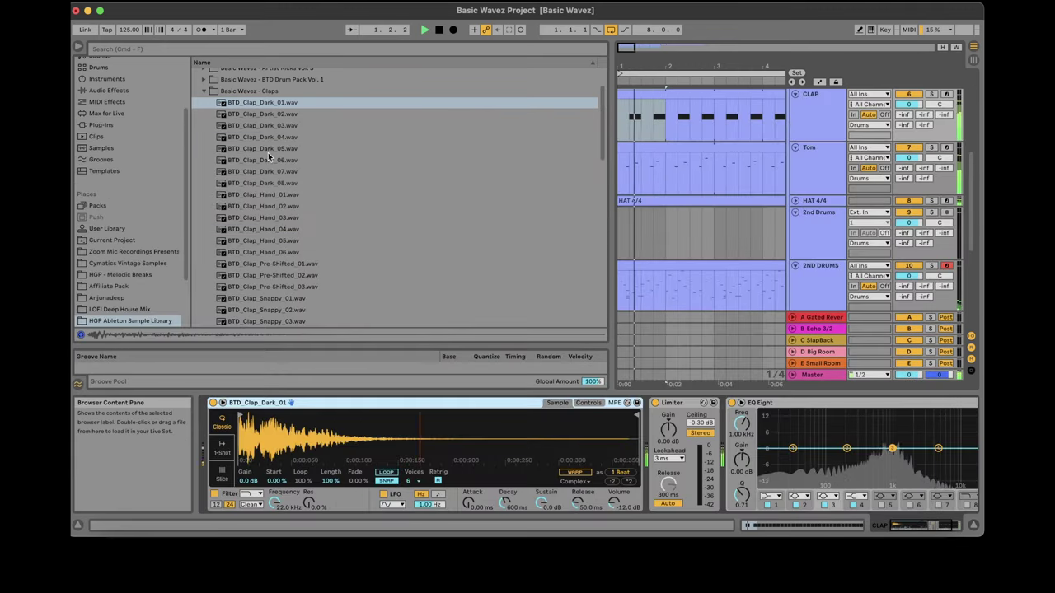
Swap the CLAP Simpler's sample to BTD_Clap_Dark_02 and BTD_Clap_Dark_06 while listening to the loop.
double_click(269, 118)
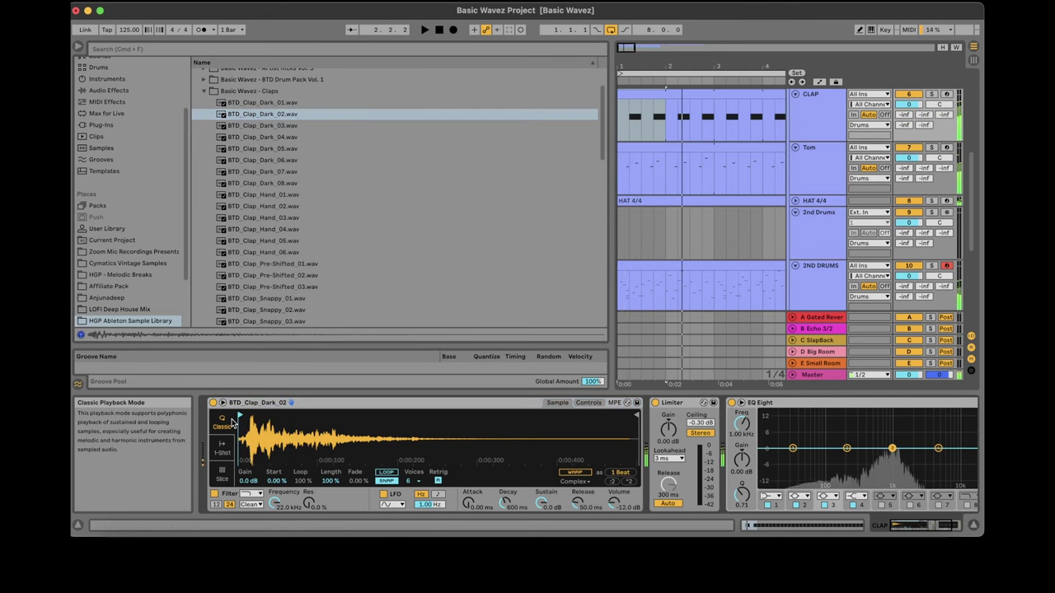
left_click(301, 160)
double_click(277, 162)
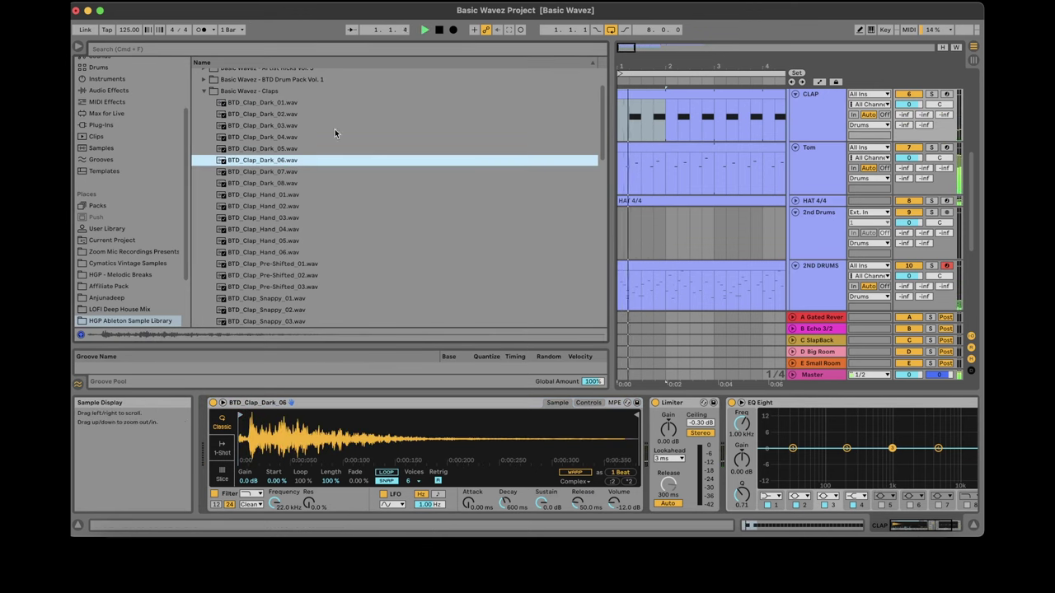
Search the HGP Ableton Sample Library for CLAP.
scroll(267, 170, "up", 3)
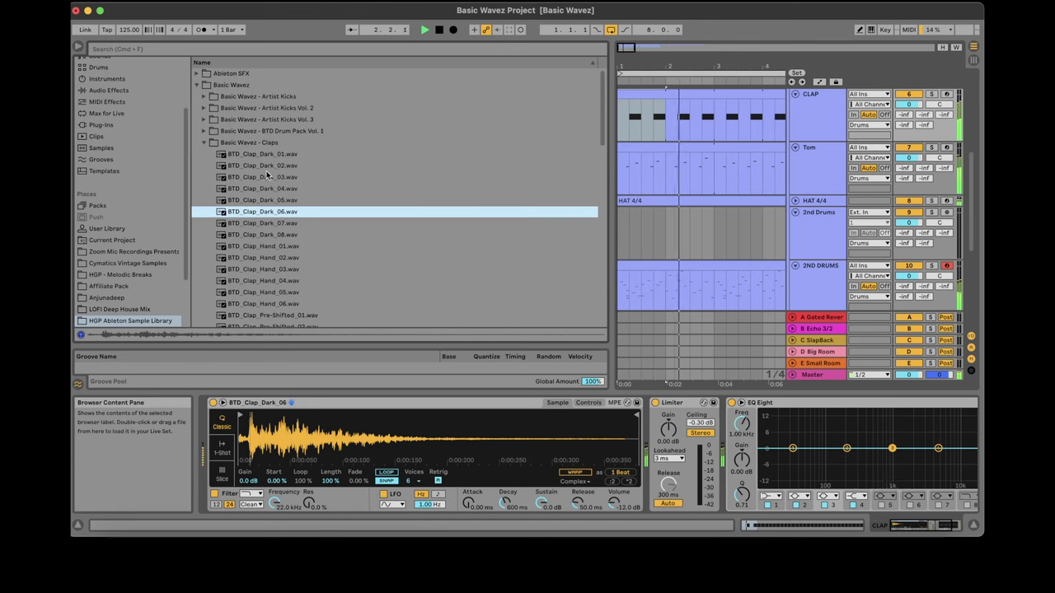
left_click(236, 48)
type("CLAP")
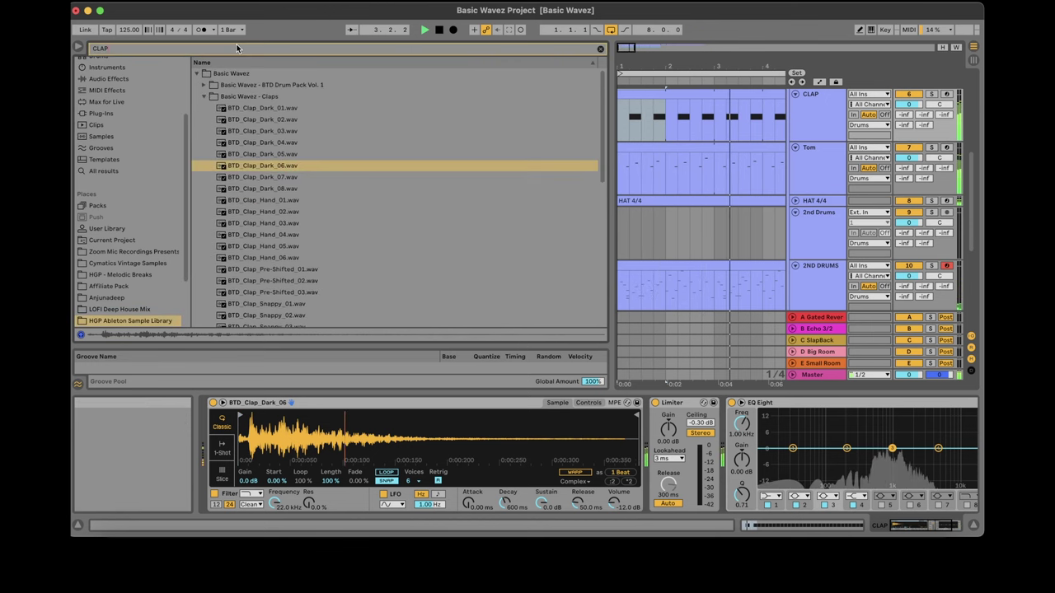
From the search results, try BTD_Clap_Dark_01 and BTD_Clap_Dark_02 again in the CLAP Simpler.
left_click(204, 86)
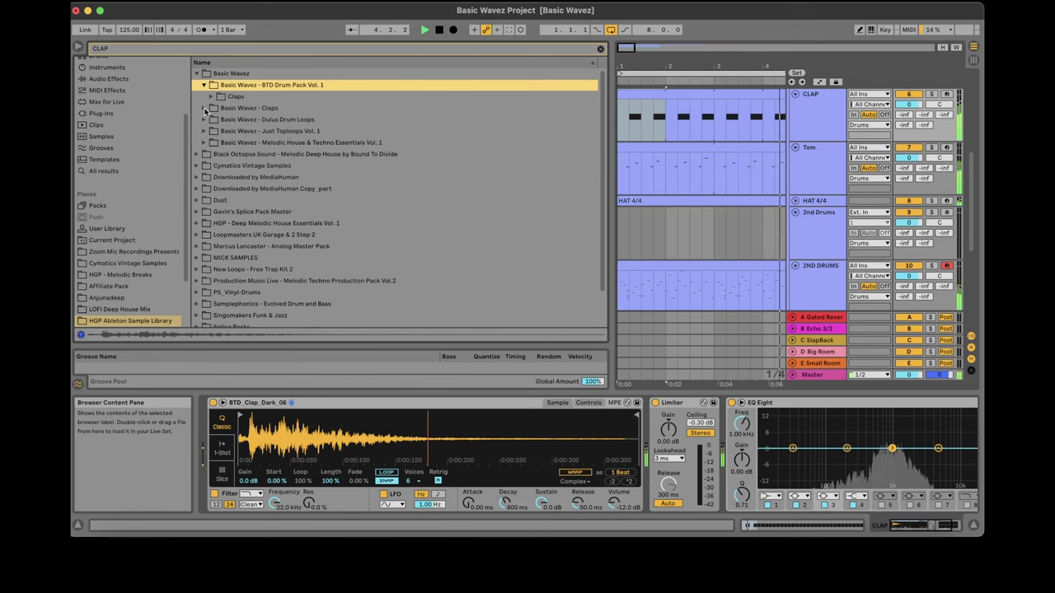
left_click(204, 108)
left_click_drag(268, 108, 296, 443)
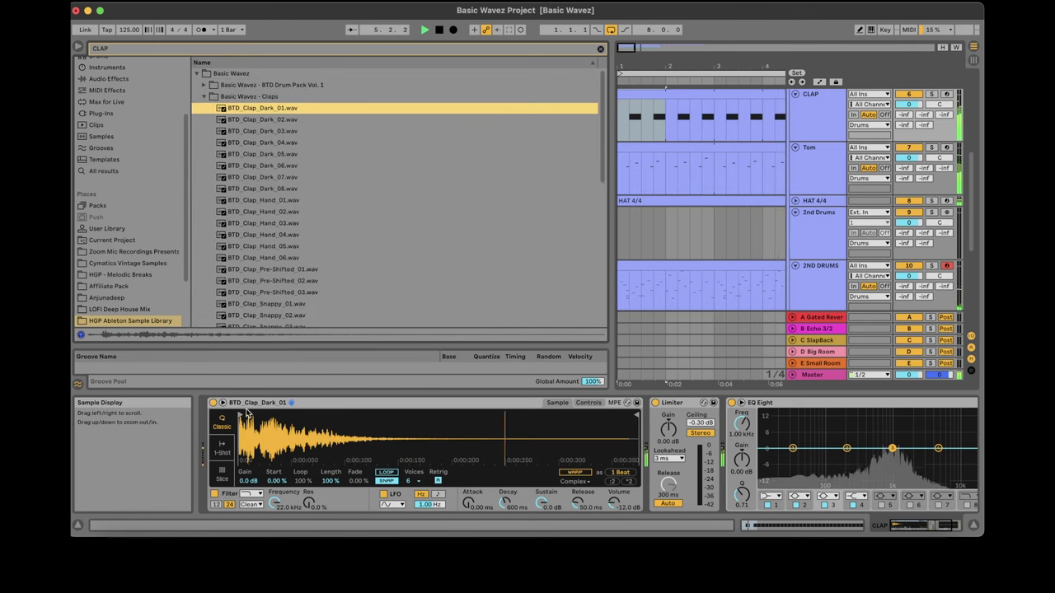
left_click_drag(268, 124, 314, 437)
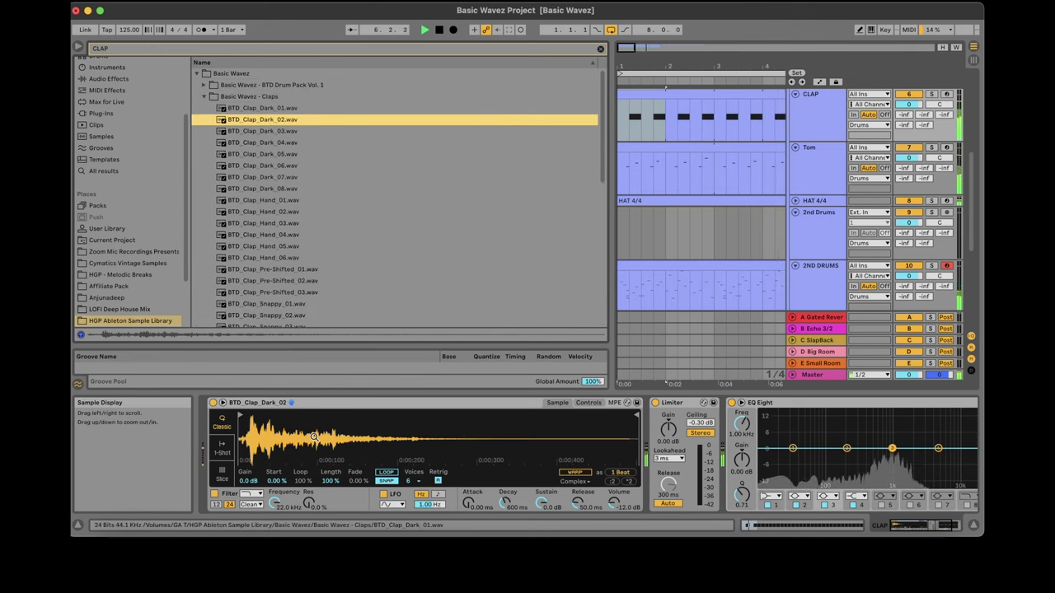
Load Basic Wavez - Clap 01.wav from the BTD Drum Pack Vol. 1 Claps folder into the CLAP Simpler.
left_click(203, 96)
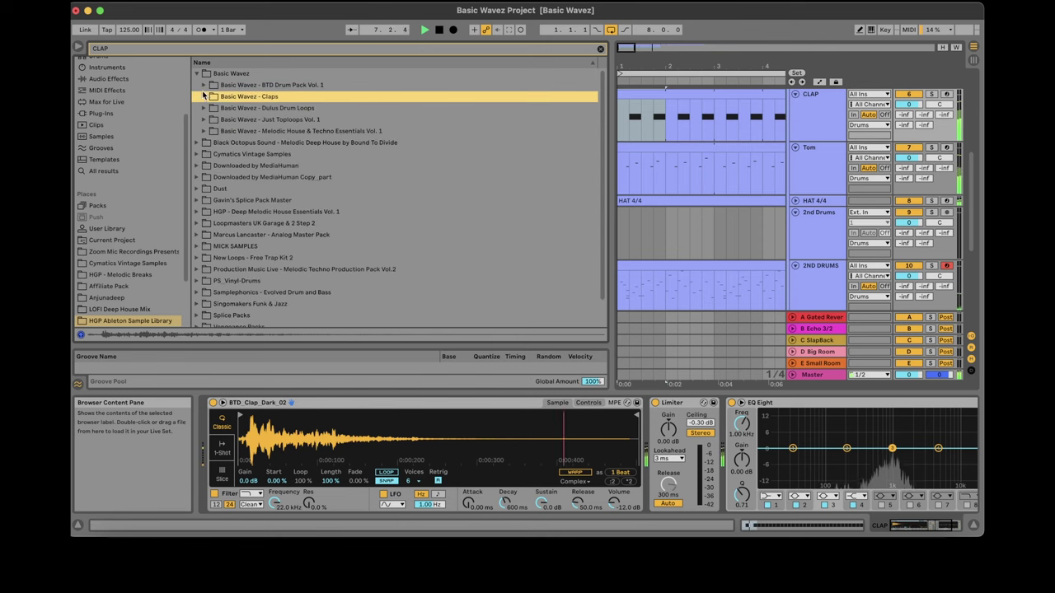
left_click(203, 86)
left_click(211, 97)
left_click_drag(264, 108, 287, 481)
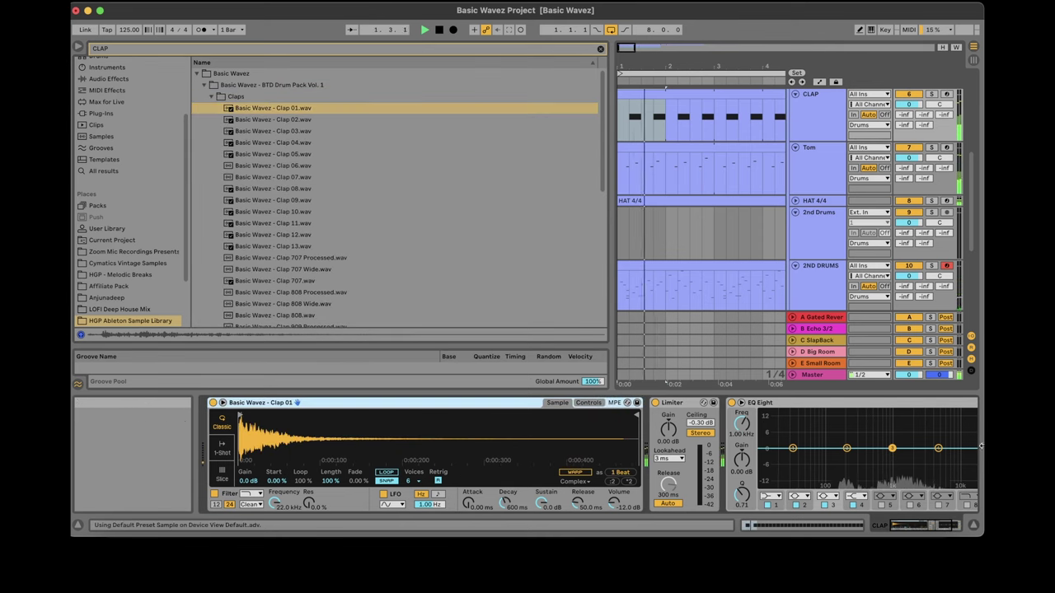
Set band 1 of the CLAP track's EQ Eight to a steep low cut at 190 Hz.
scroll(924, 515, "right", 5)
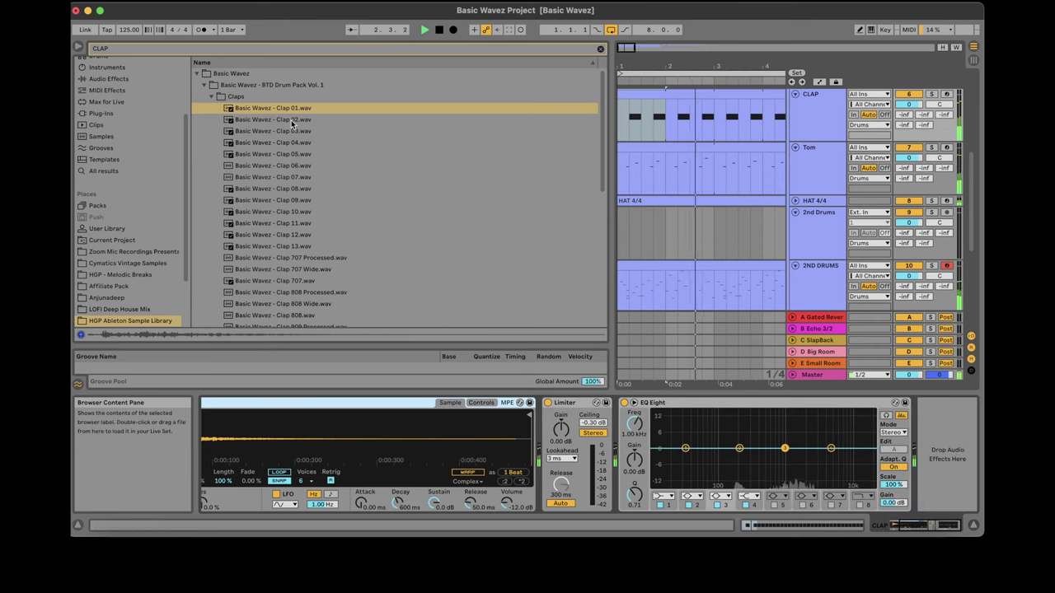
left_click(667, 497)
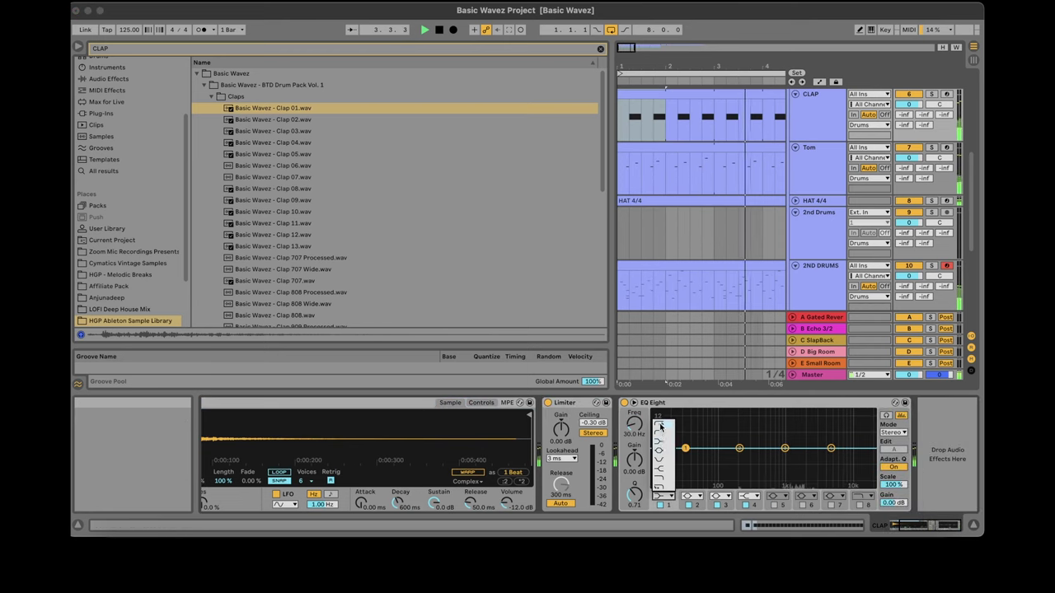
left_click(664, 424)
left_click_drag(685, 457, 737, 457)
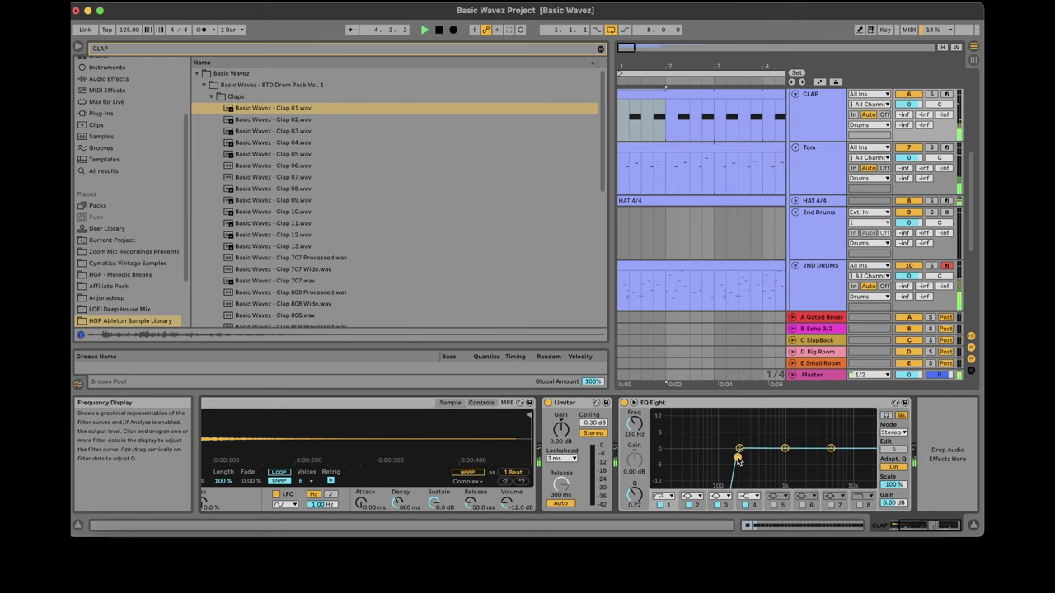
Move the clap's sample start in Simpler slightly inward to trim off its initial transient.
left_click(900, 525)
left_click_drag(238, 415, 258, 415)
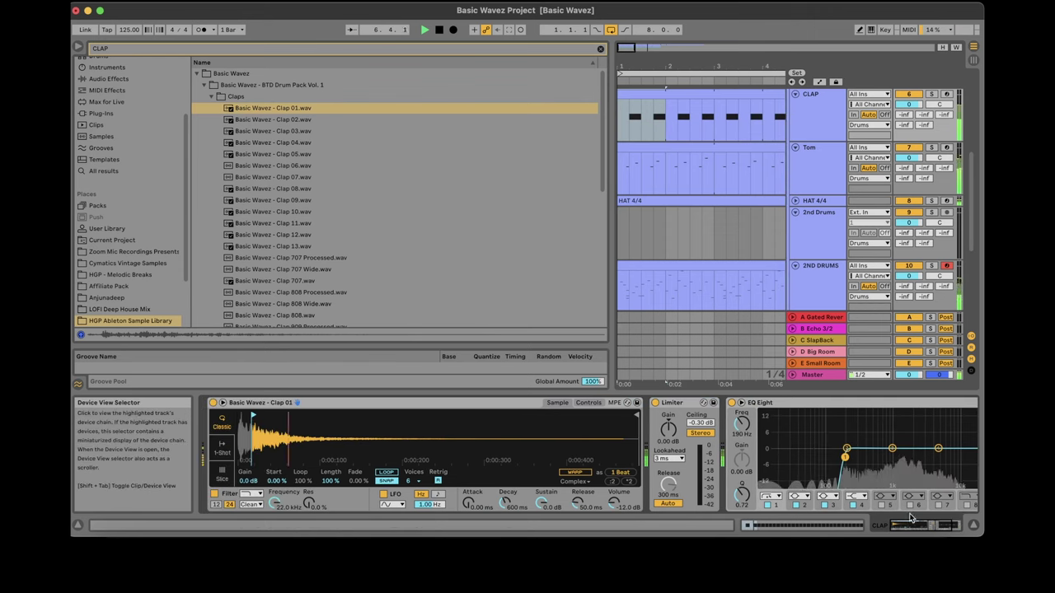
mouse_move(911, 525)
left_mouse_down()
mouse_move(936, 525)
mouse_move(901, 525)
left_mouse_up()
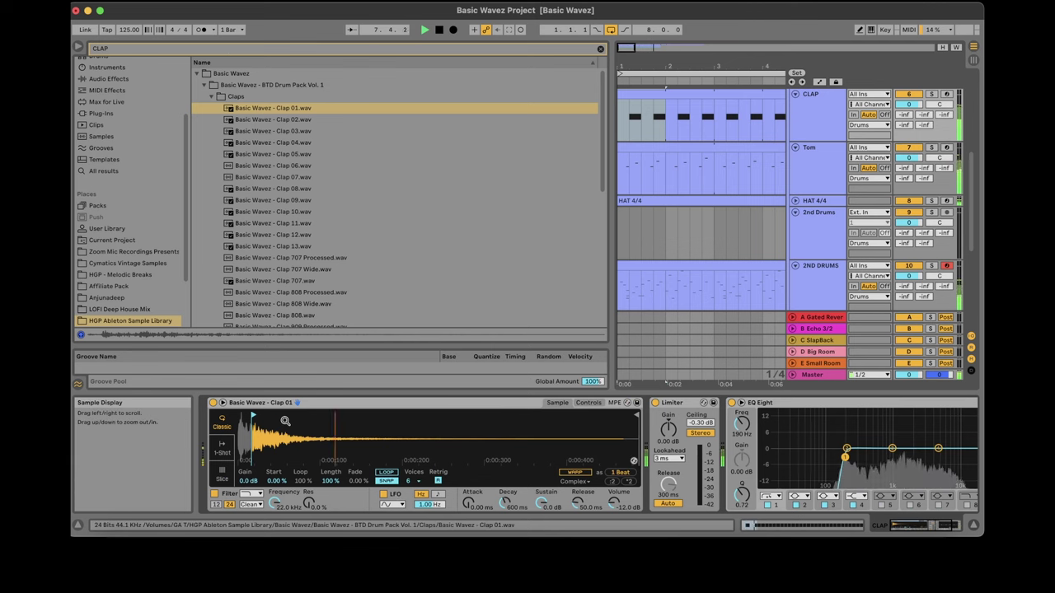
Search the audio effects for REV, load Reverb onto the CLAP track and set its decay time to 1.68 s.
left_click(228, 48)
type("RE")
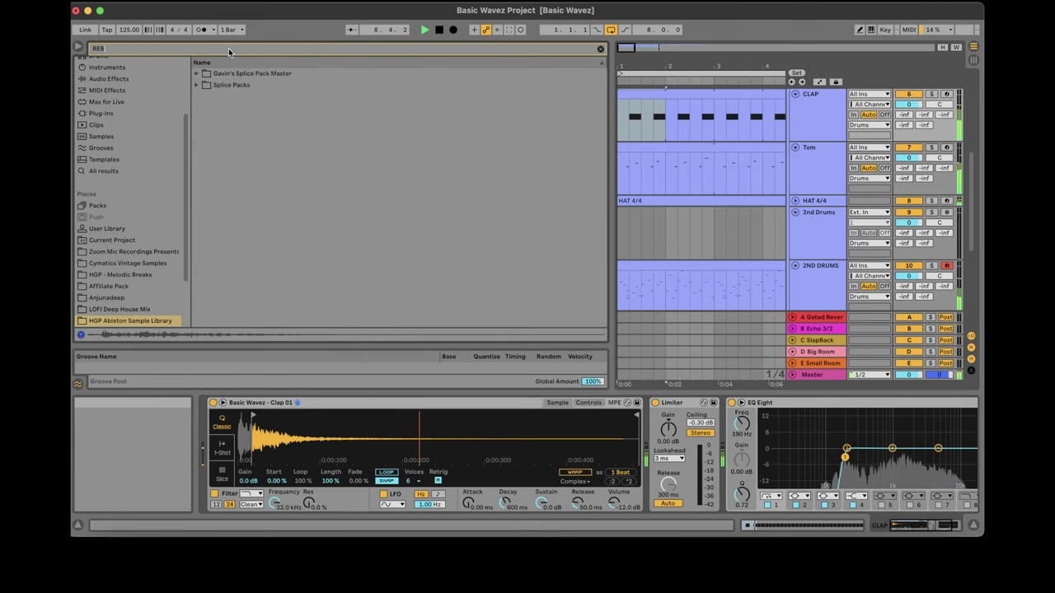
type("V")
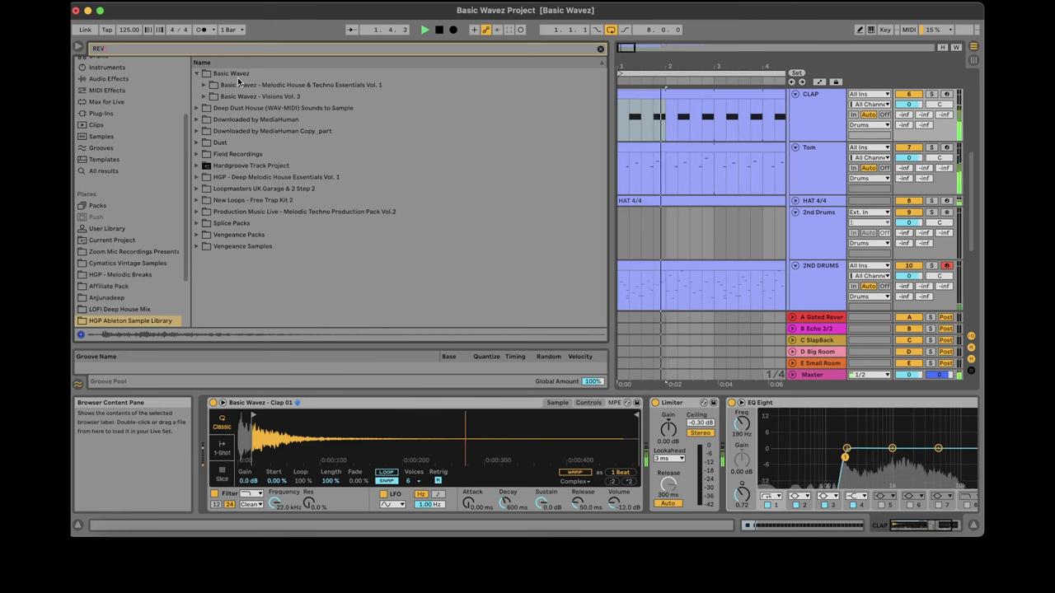
left_click_drag(186, 149, 186, 80)
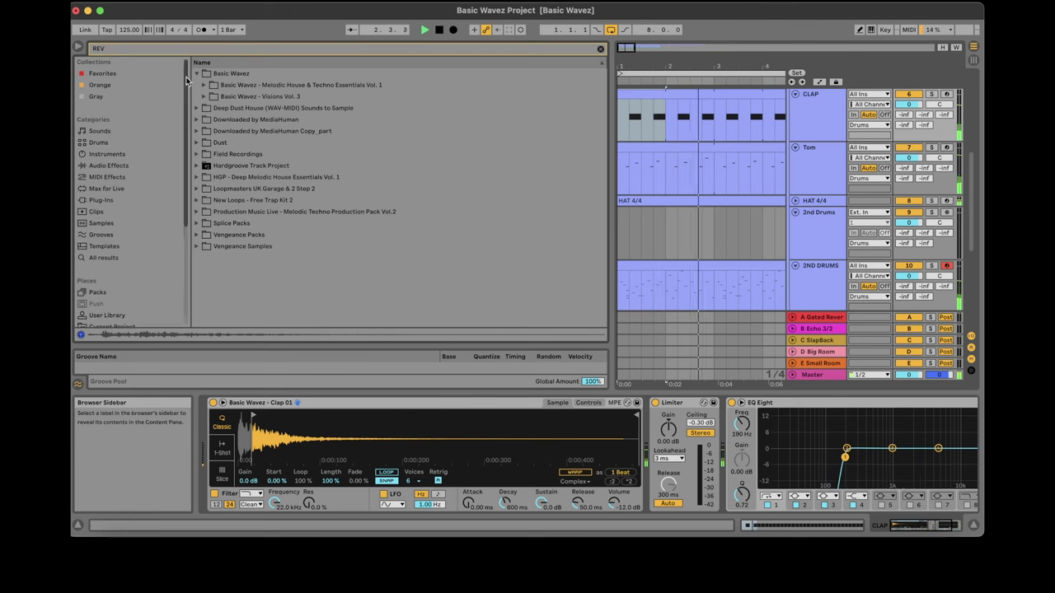
left_click(112, 165)
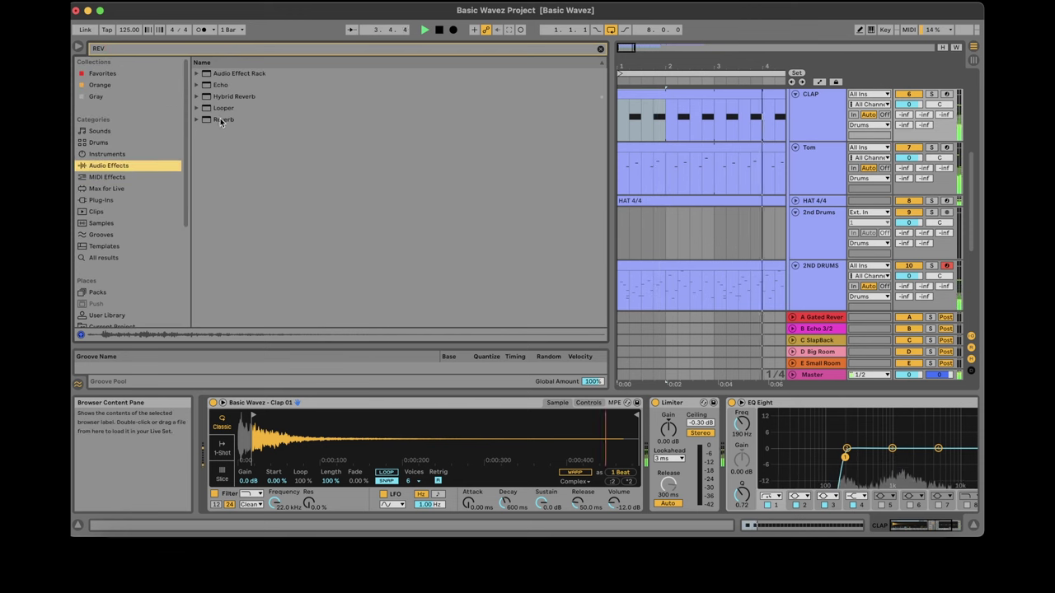
left_click(221, 121)
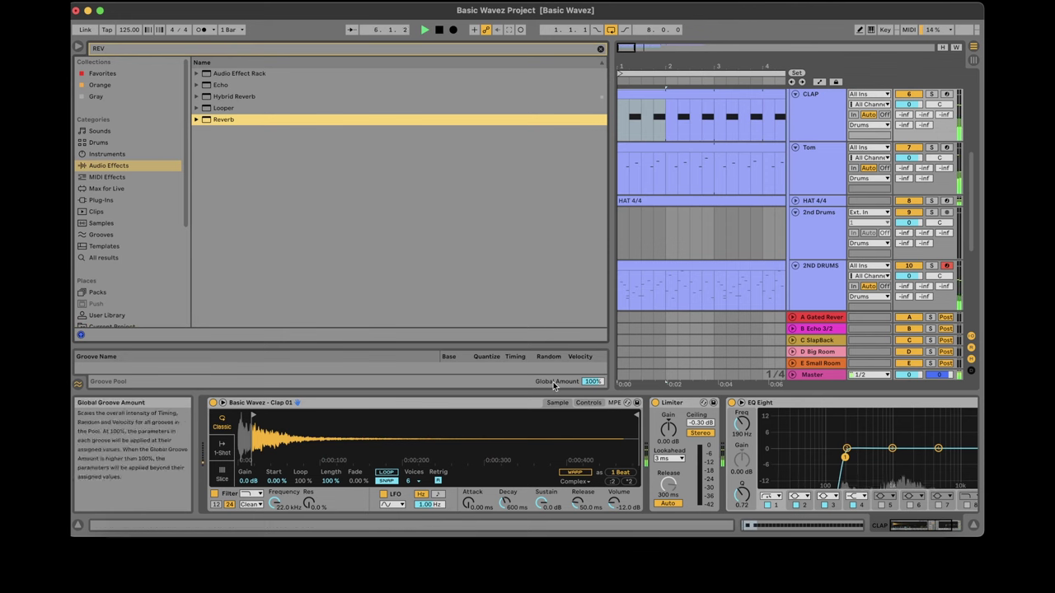
key("Return")
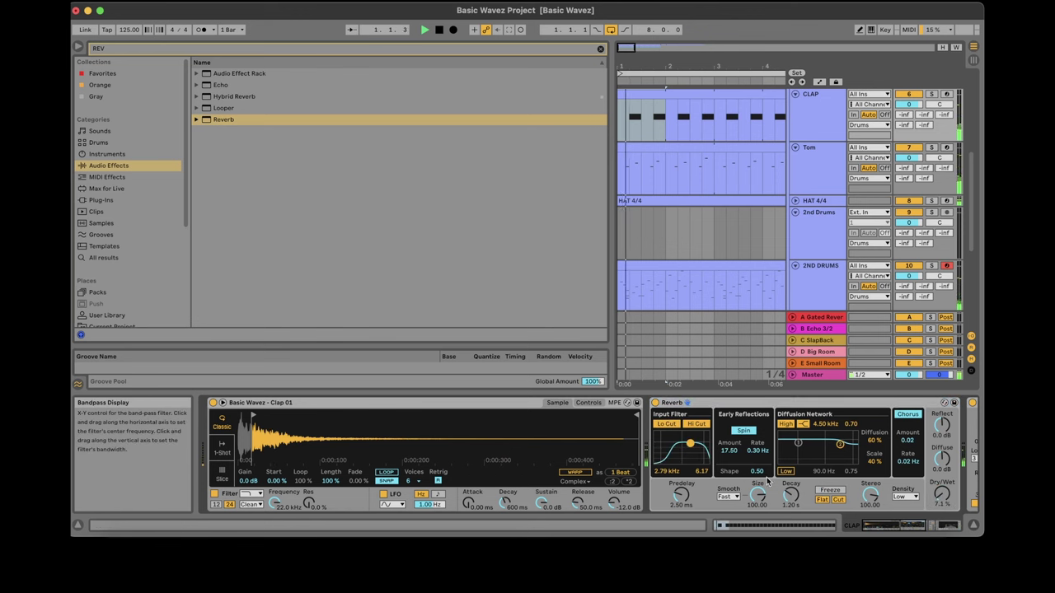
left_click_drag(790, 495, 790, 490)
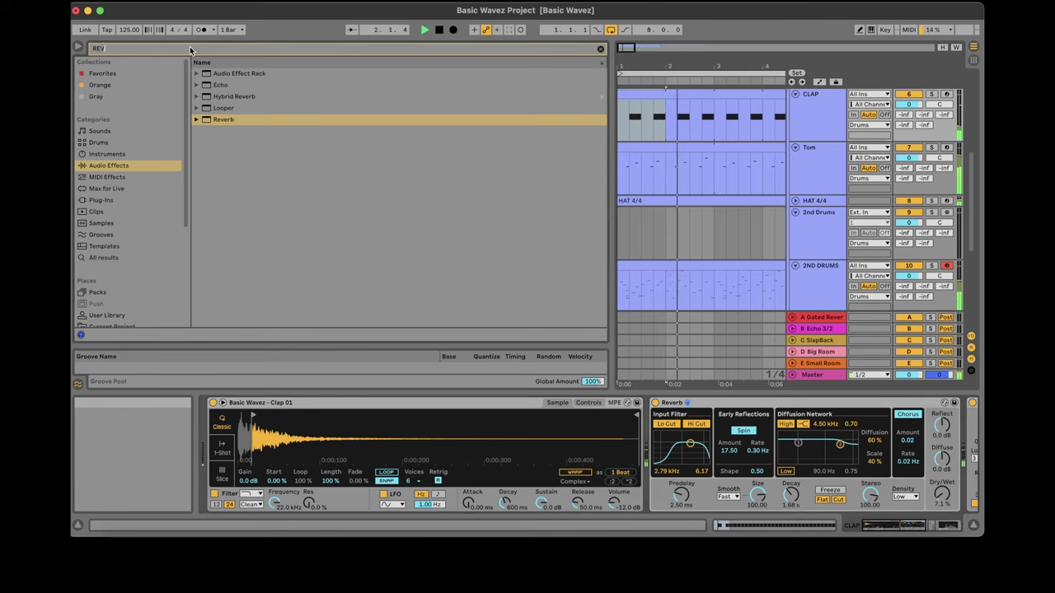
Insert an EQ Eight between Simpler and Reverb, with a steep low cut on band 1 and a slight dip at 256 Hz on band 2.
type("EQ")
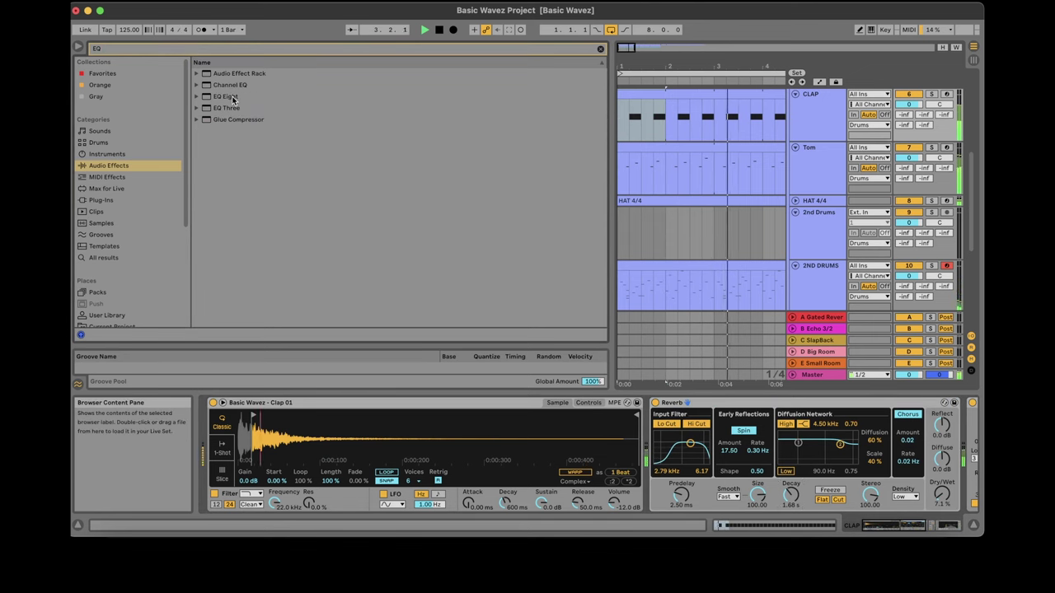
left_click_drag(239, 99, 662, 445)
left_click(691, 495)
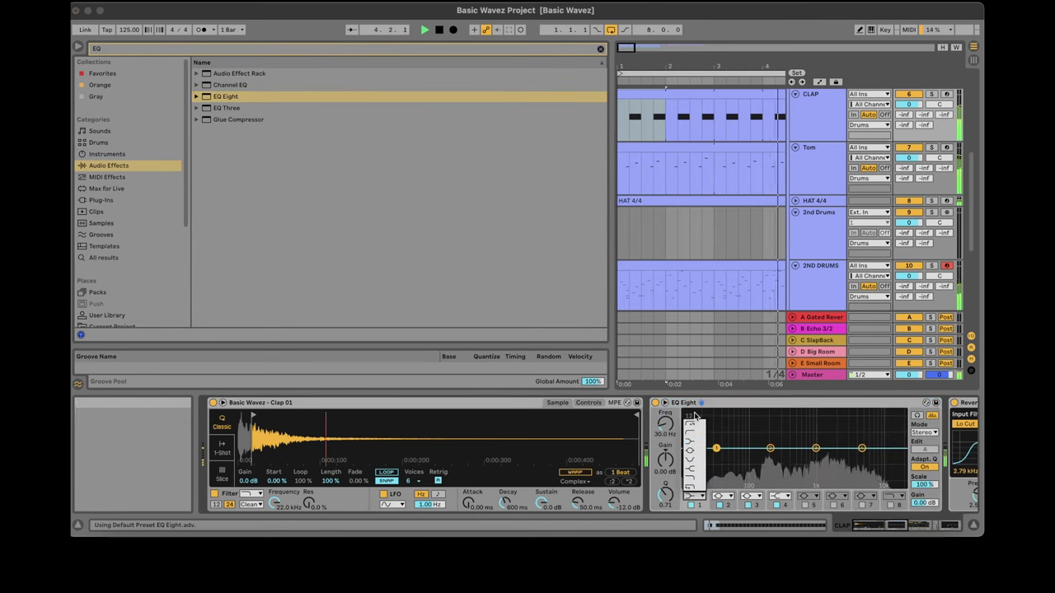
left_click(690, 427)
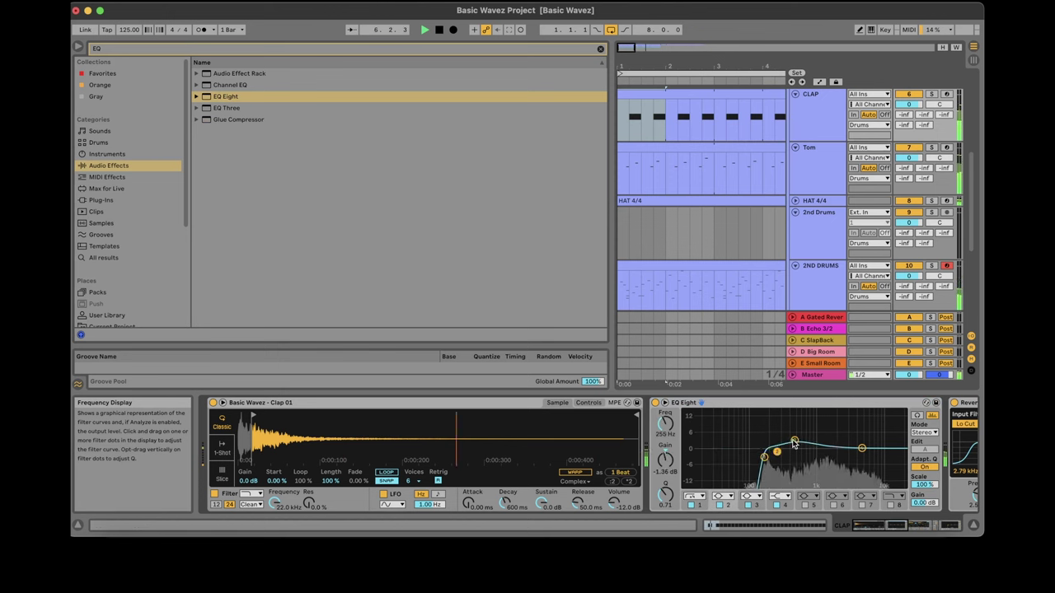
Shape the new EQ Eight with a high cut on band 4 and boosts of about 4.59 dB at 7.42 kHz (band 5) and 454 Hz (band 3).
left_click_drag(862, 448, 865, 445)
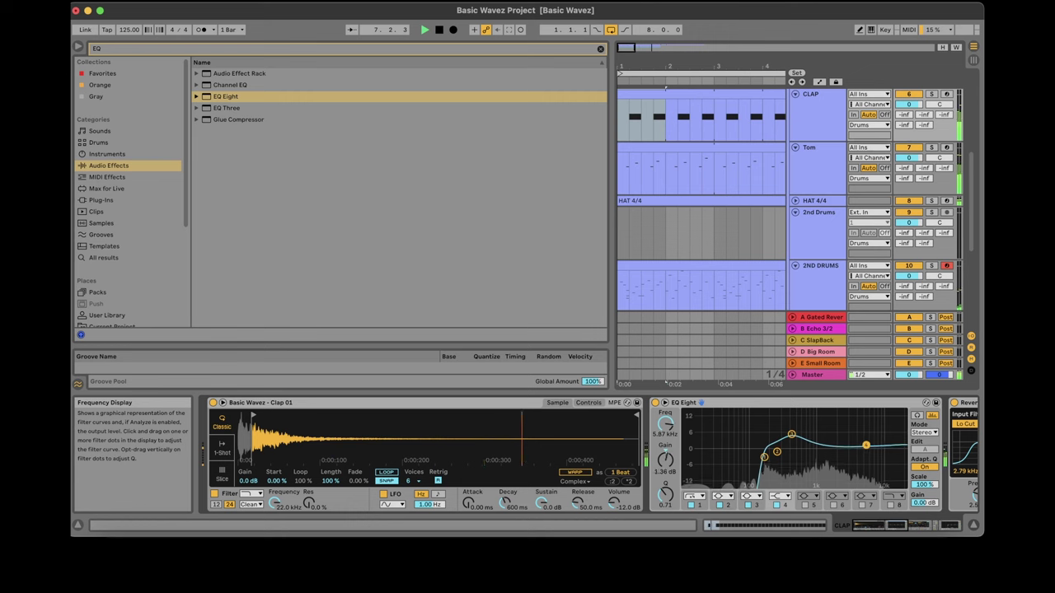
left_click(778, 495)
left_click(777, 487)
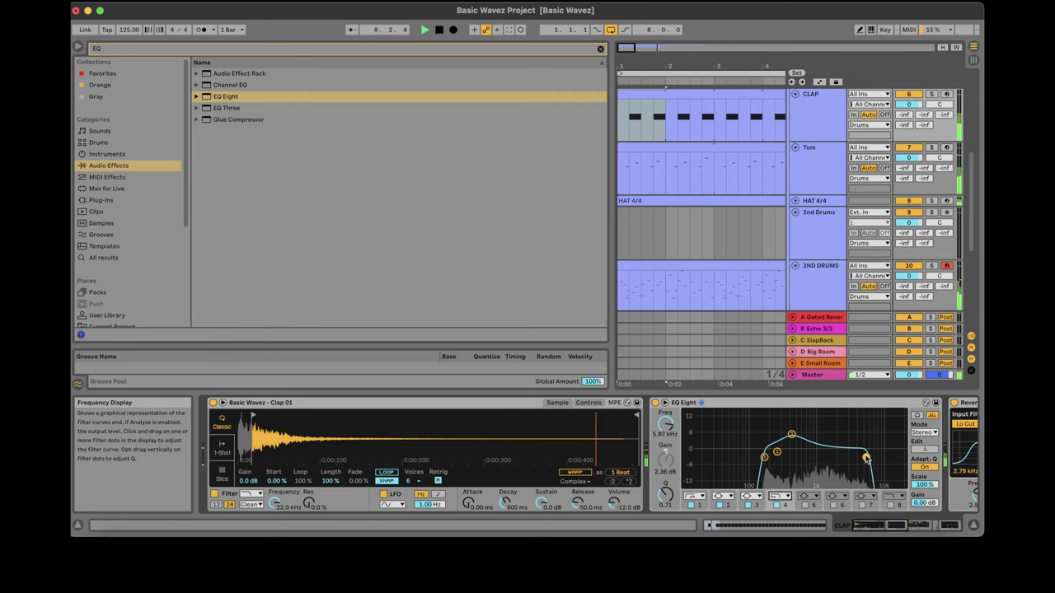
left_click(804, 505)
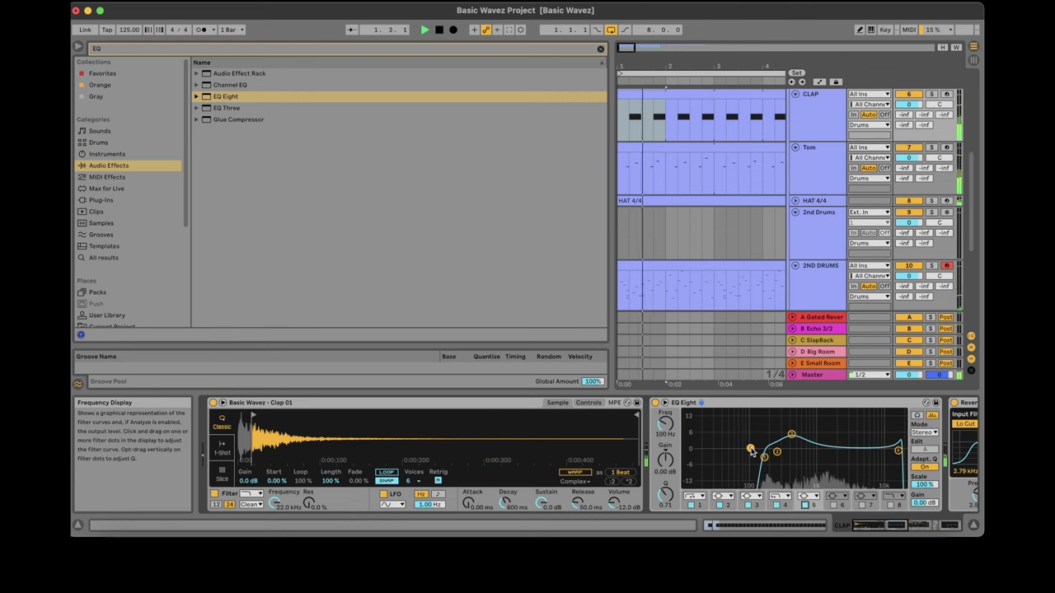
left_click_drag(751, 449, 874, 438)
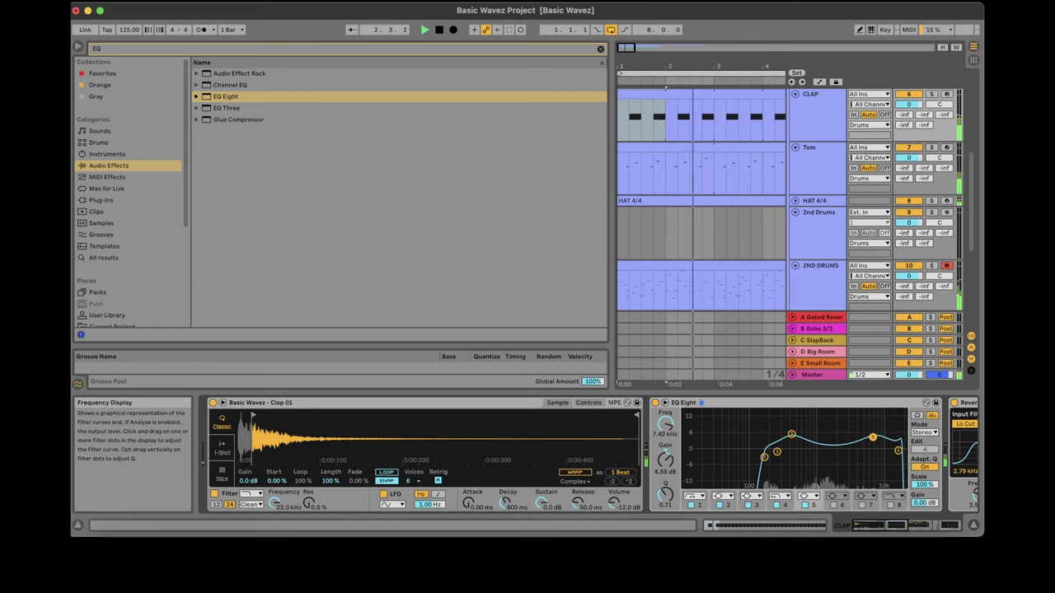
left_click_drag(796, 436, 798, 440)
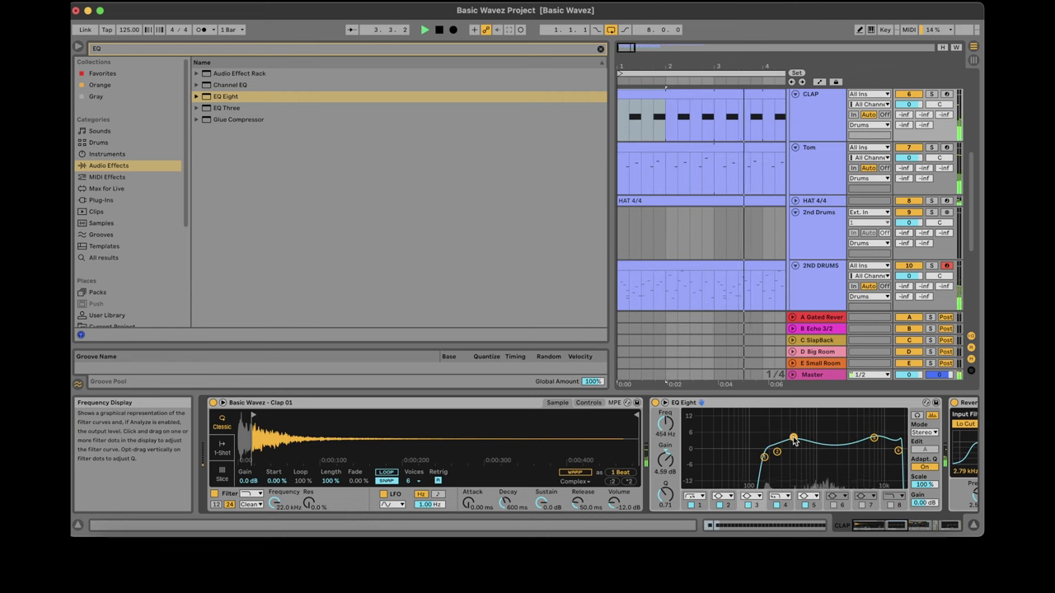
Search the plug-ins for GCL and insert the local VST GClip between Reverb and Limiter on the CLAP track.
left_click_drag(903, 528, 979, 525)
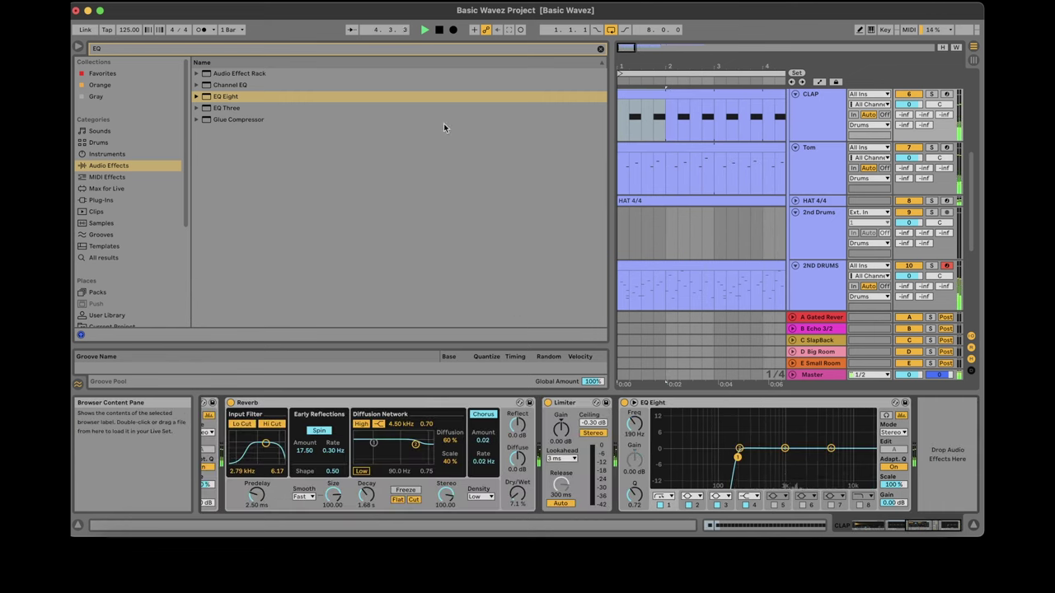
left_click(318, 51)
type("GCL")
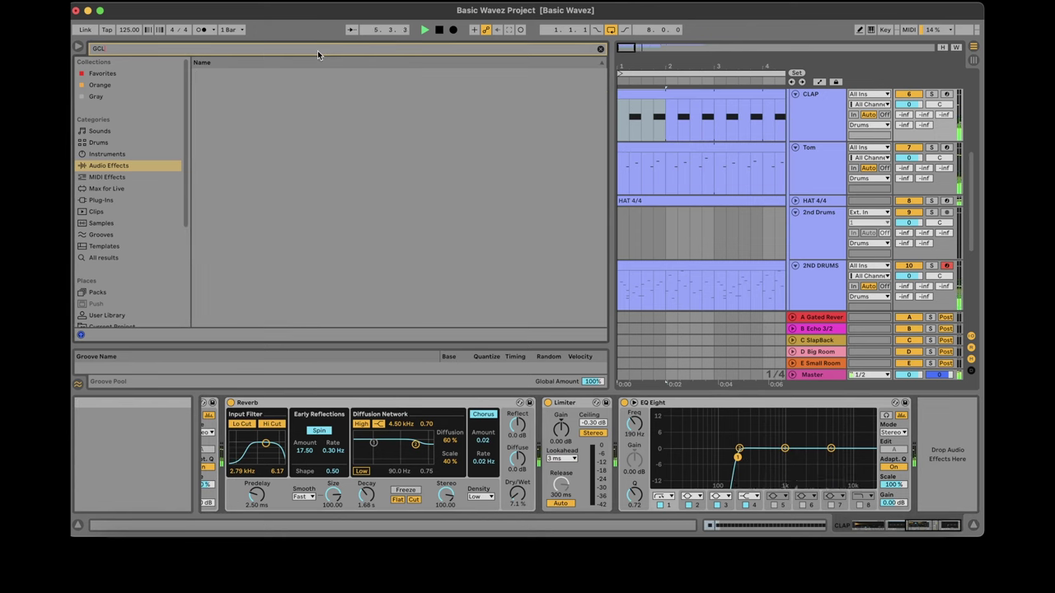
left_click(113, 182)
left_click(117, 200)
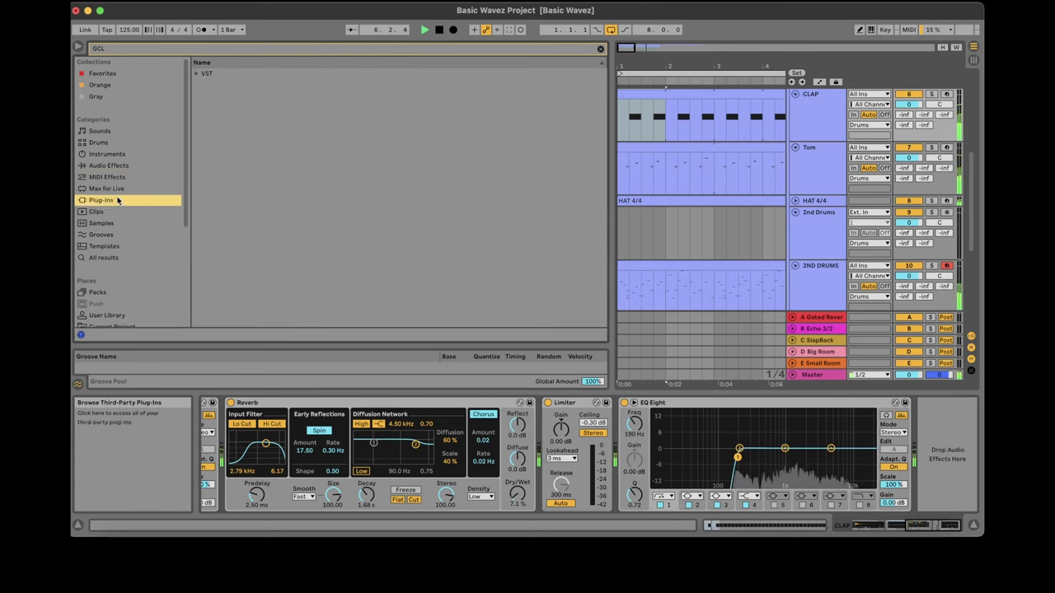
left_click(197, 73)
left_click(204, 97)
double_click(235, 111)
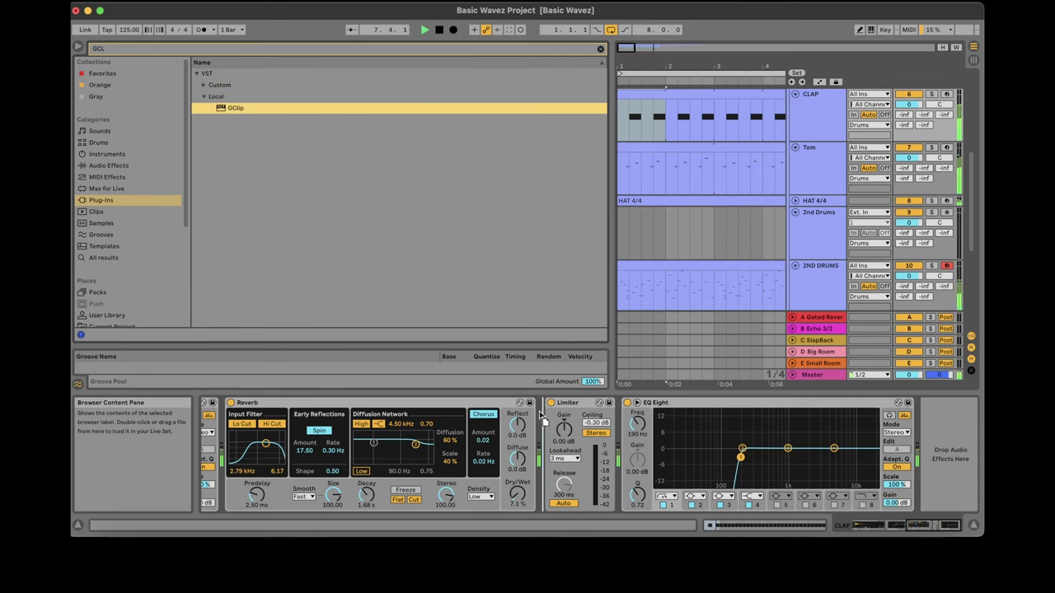
Set GClip's clip to 22 % and its gain to 0.7 dB, and close the plug-in window.
left_click_drag(184, 240, 219, 292)
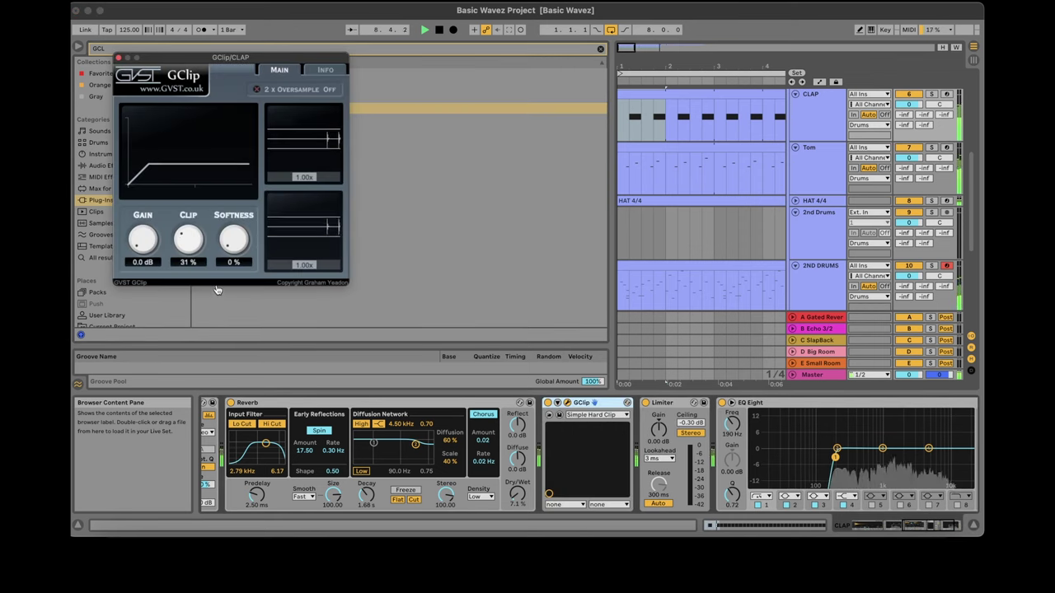
mouse_move(142, 239)
left_mouse_down()
mouse_move(145, 224)
mouse_move(148, 241)
left_mouse_up()
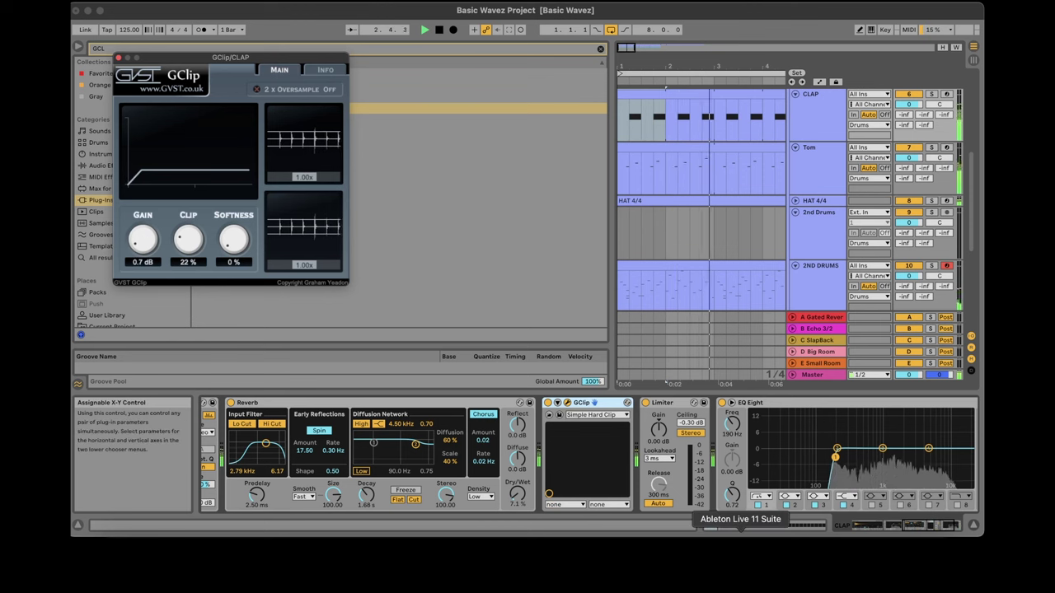
left_click_drag(917, 525, 858, 525)
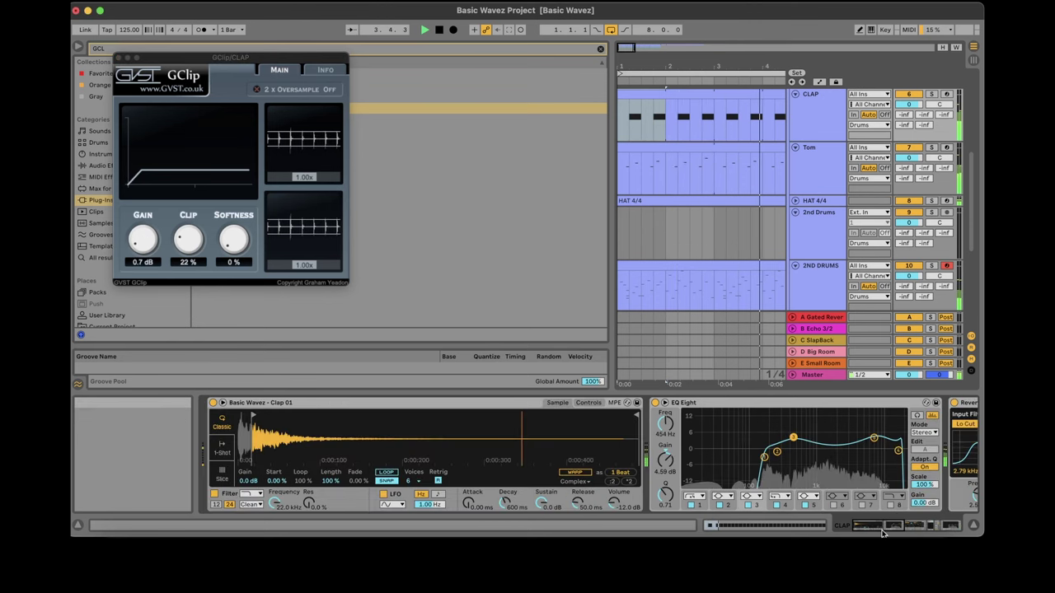
left_click(118, 60)
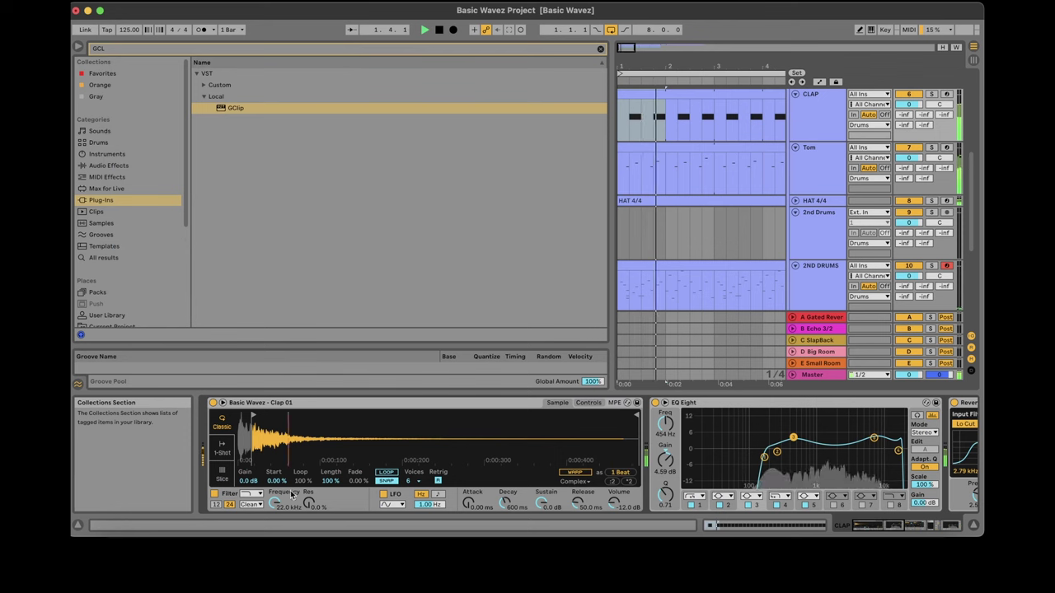
Add an LFO after Simpler, mapped to the clap's sample start with a 0 to 1 % range, Random waveform and 12.4 Hz rate.
left_click_drag(239, 435, 238, 445)
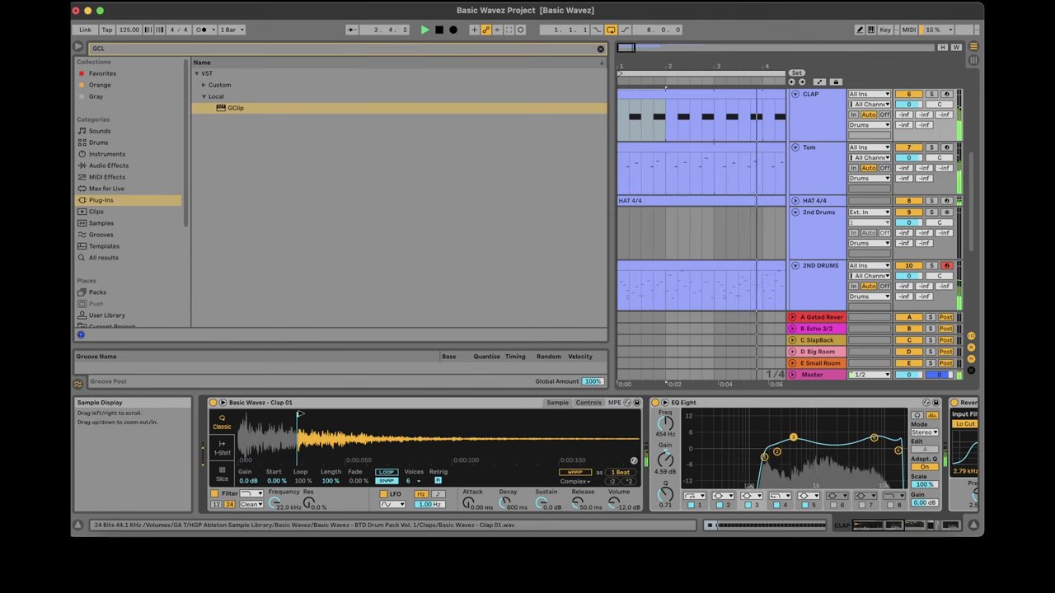
mouse_move(421, 412)
left_mouse_down()
mouse_move(421, 424)
mouse_move(421, 415)
left_mouse_up()
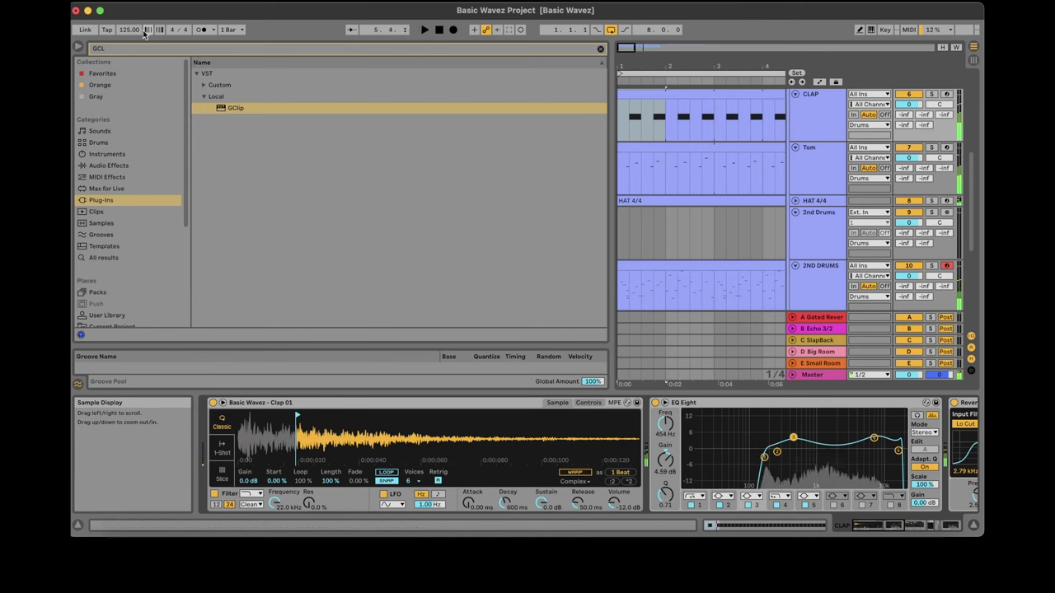
type("LFO")
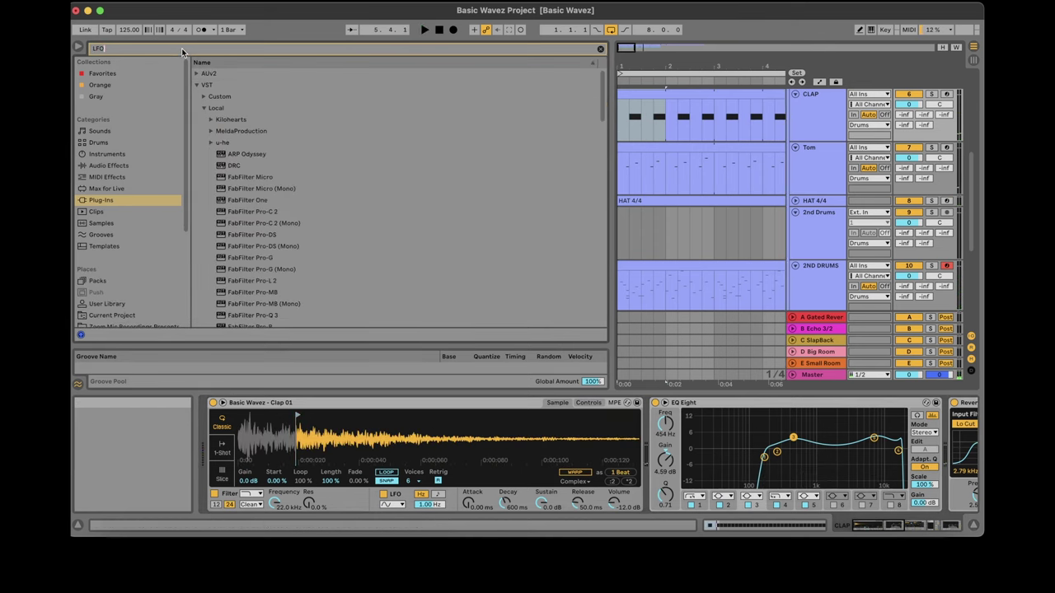
left_click(126, 165)
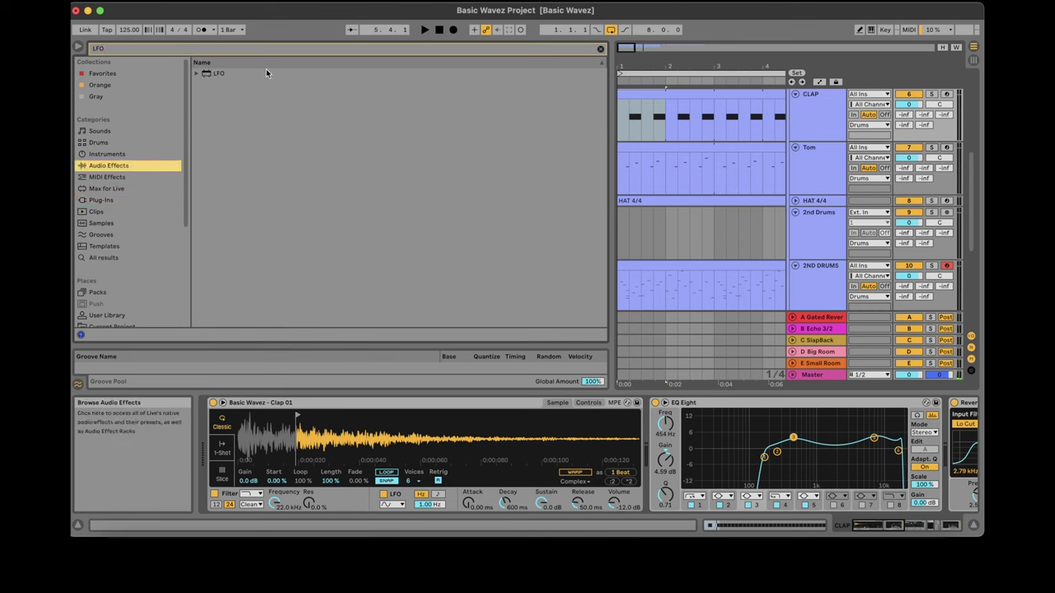
left_click_drag(218, 73, 659, 433)
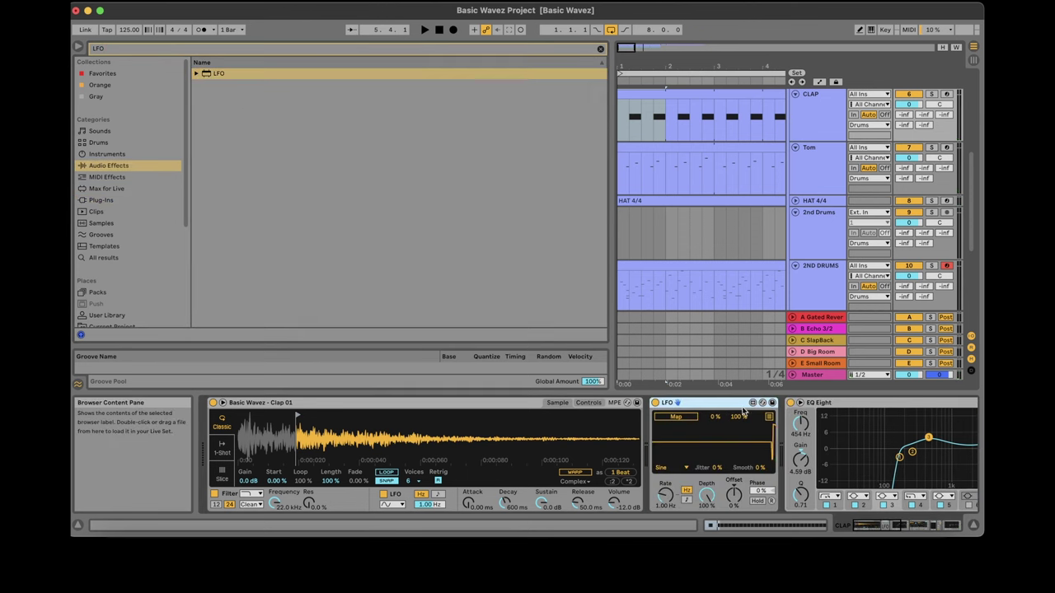
left_click(266, 481)
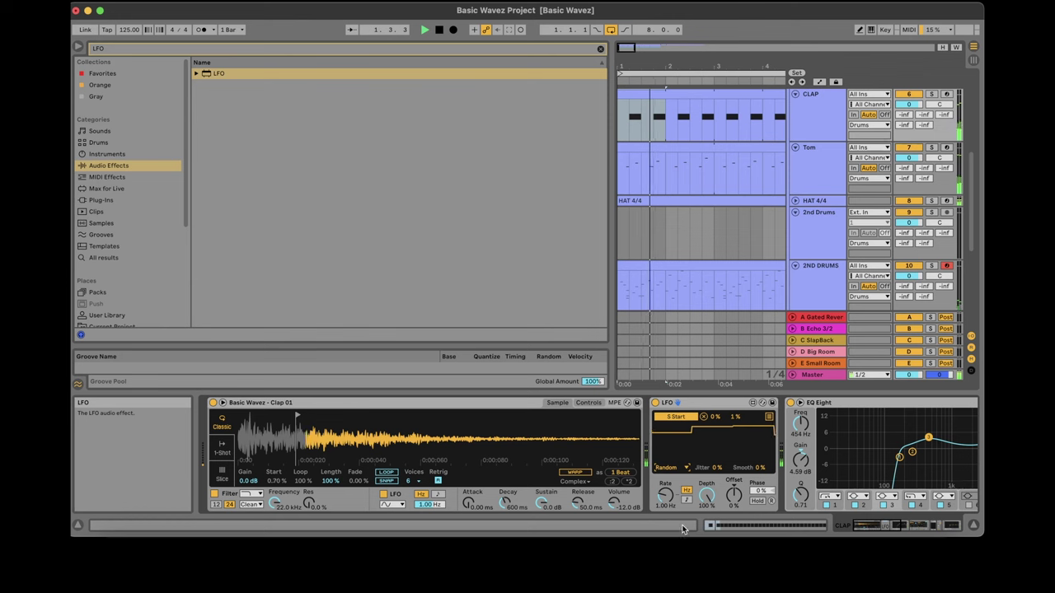
left_click_drag(665, 495, 665, 449)
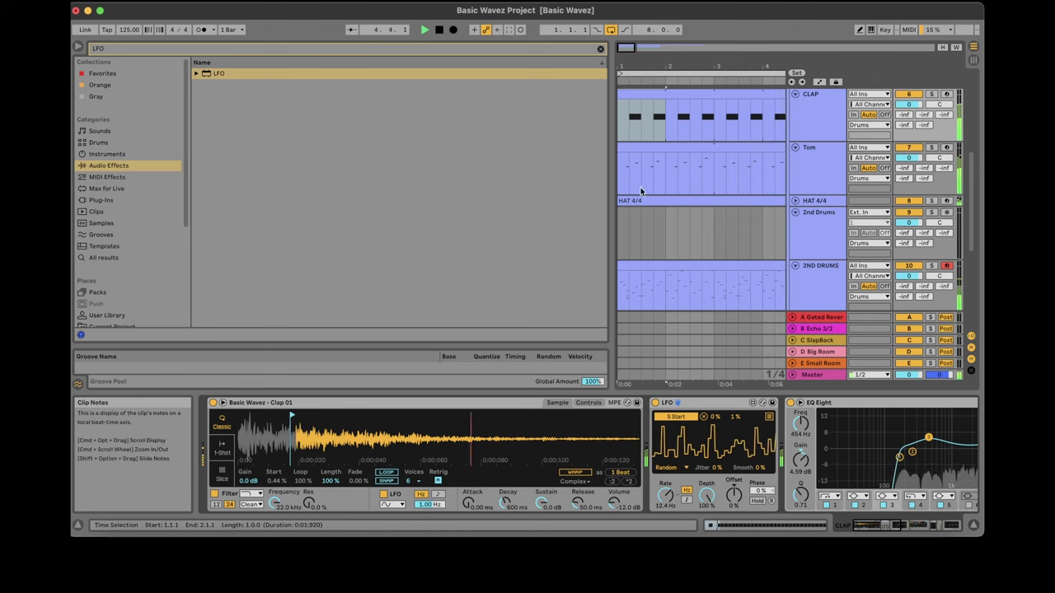
Narrow the browser to widen the arrangement, and rename the empty 2nd Drums audio track to TOP LOOP.
left_click_drag(611, 199, 377, 199)
left_click_drag(416, 48, 408, 53)
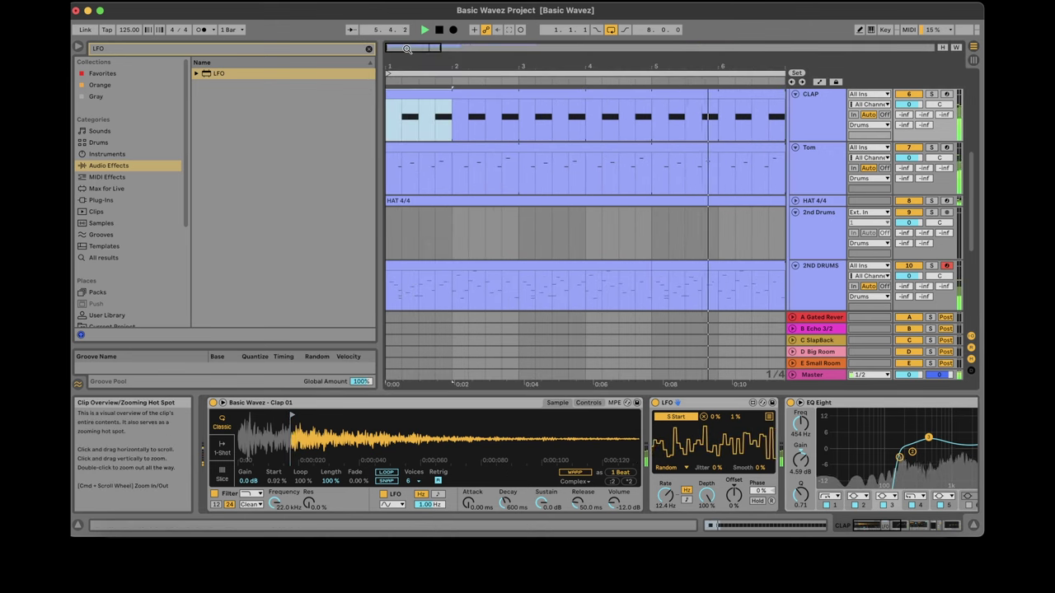
scroll(973, 141, "up", 5)
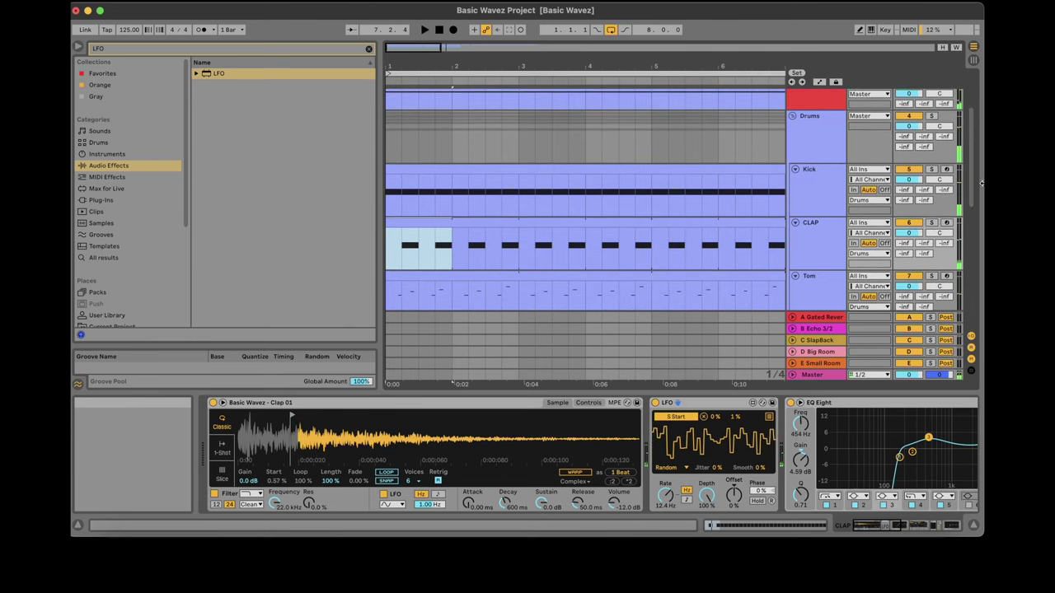
left_click_drag(973, 142, 975, 222)
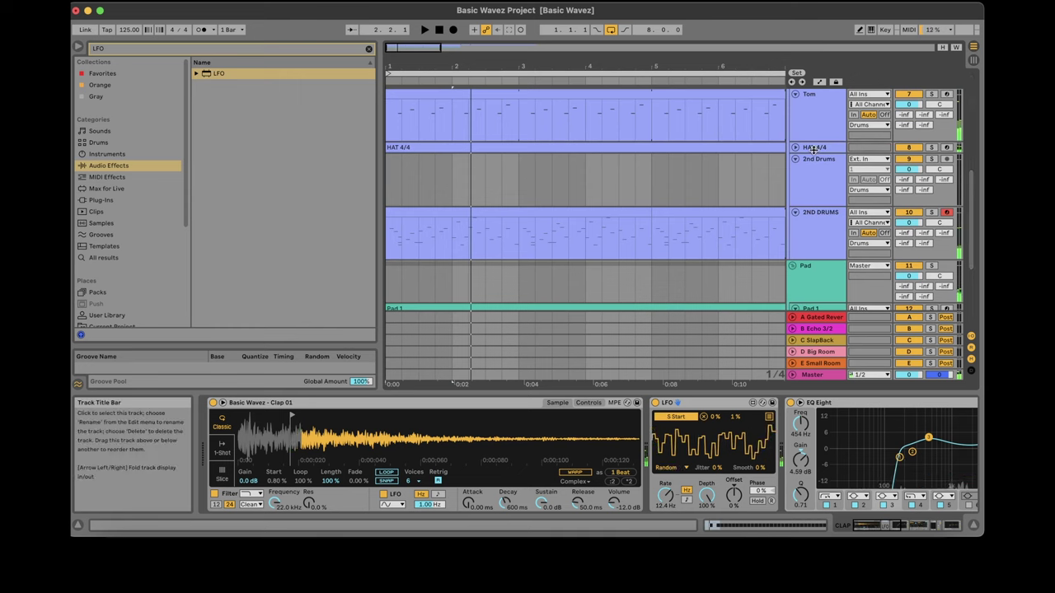
left_click(768, 176)
right_click(832, 165)
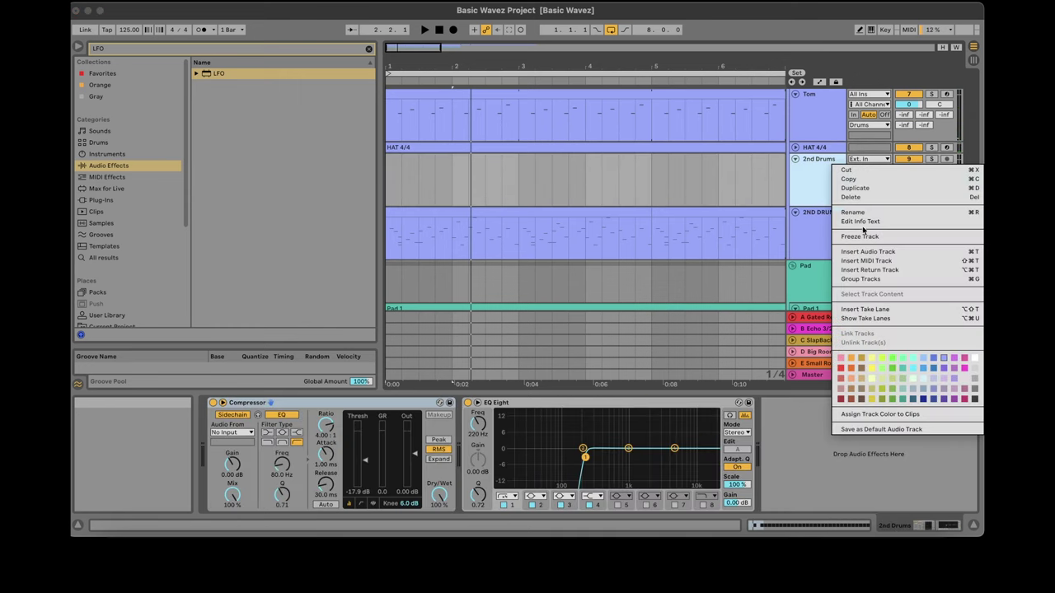
left_click(854, 213)
type("TOP LOOP")
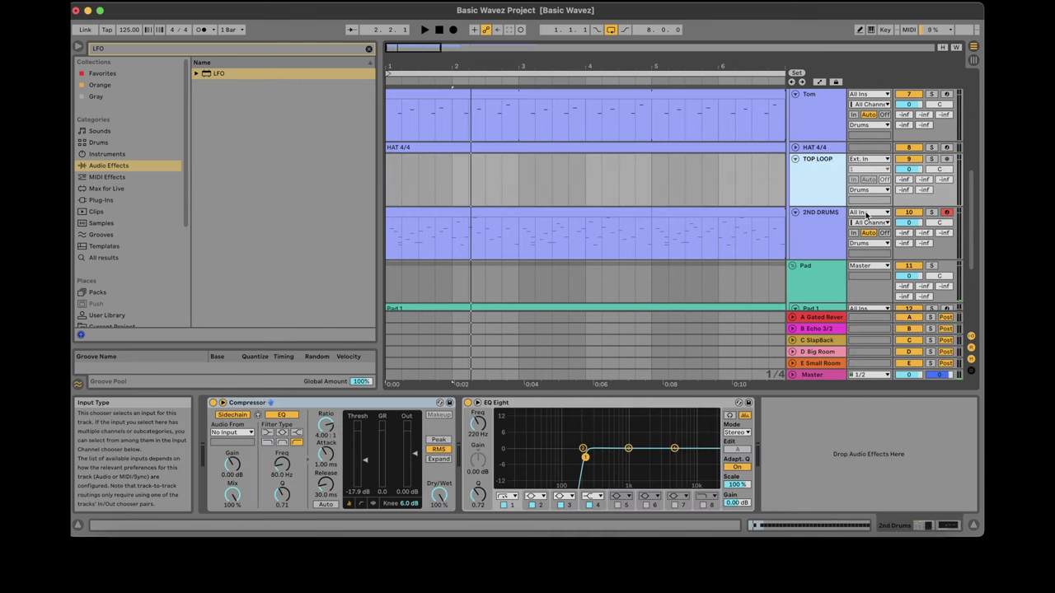
Clear the LFO search and open the Basic Wavez - Just Toploops Vol. 1 folder in the HGP Ableton Sample Library.
left_click(387, 176)
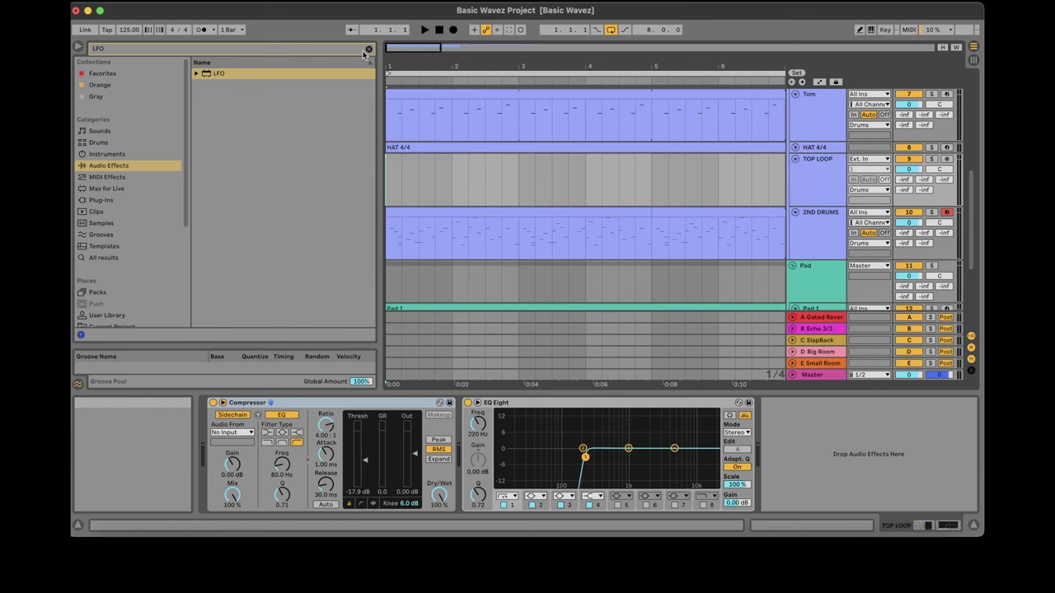
left_click(369, 50)
scroll(185, 197, "down", 5)
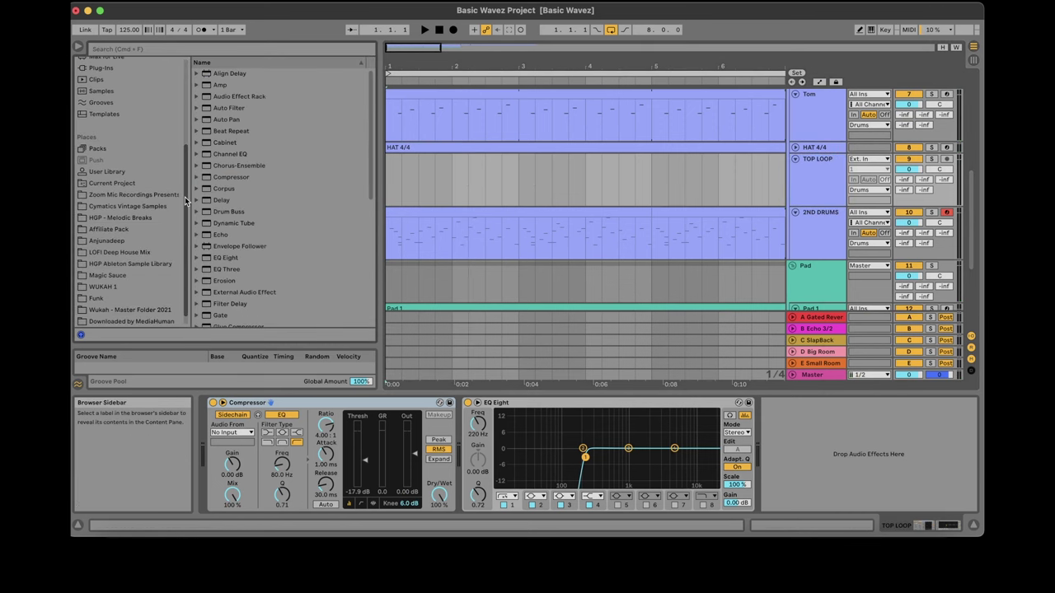
left_click(154, 262)
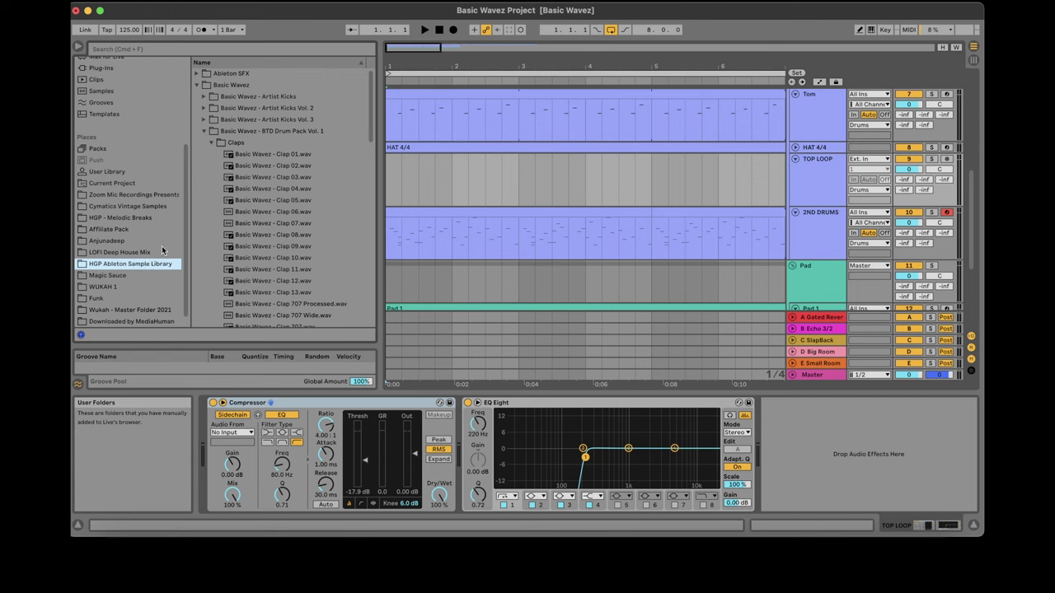
left_click(203, 131)
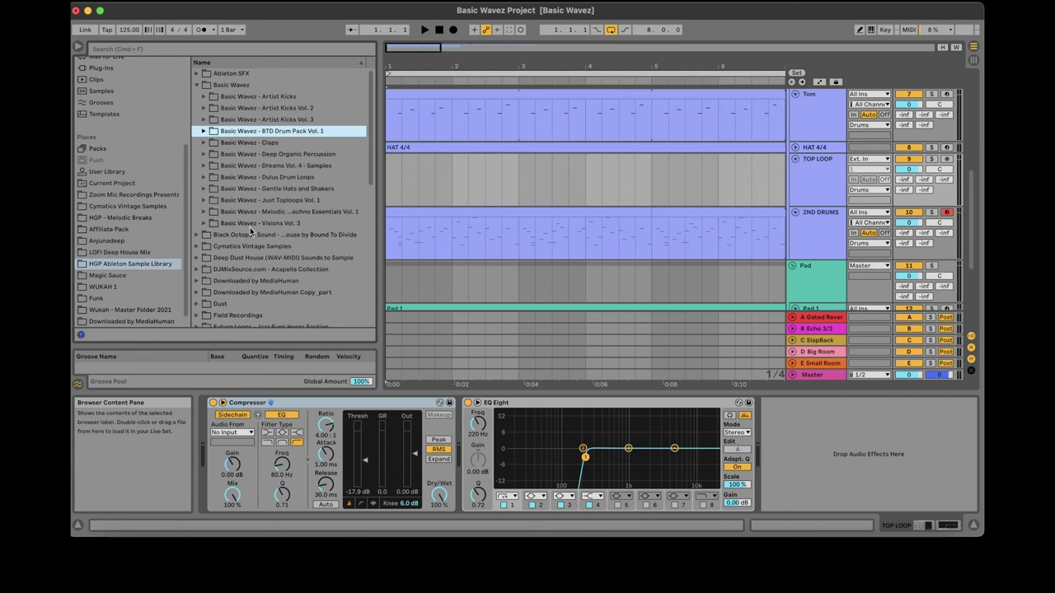
left_click(205, 200)
Audition the 122 and 123 BPM samples in the Just Toploops folder to find a main top loop.
left_click(262, 258)
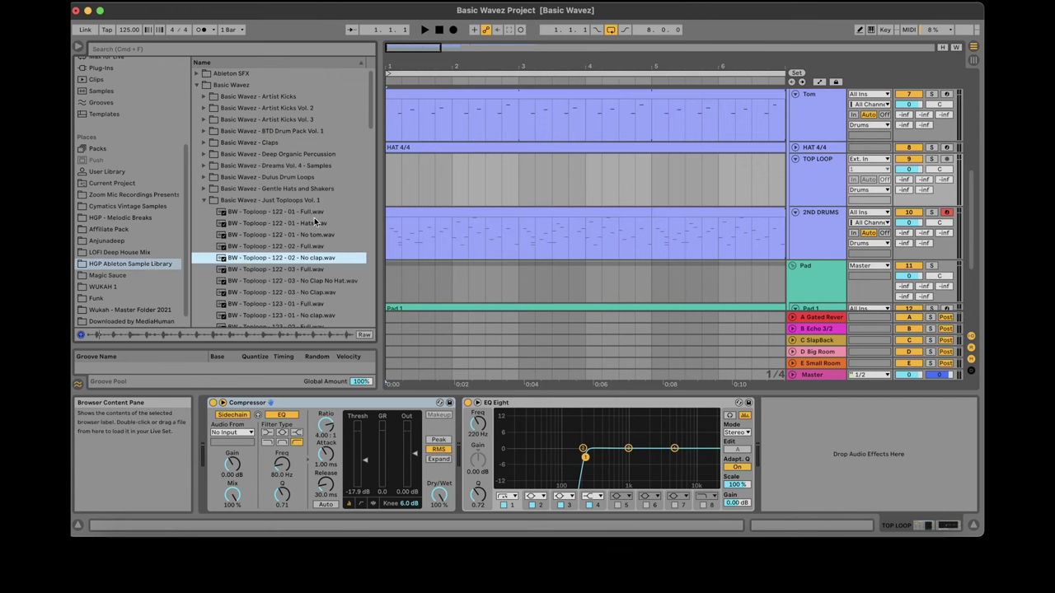
left_click_drag(377, 215, 445, 214)
left_click(327, 283)
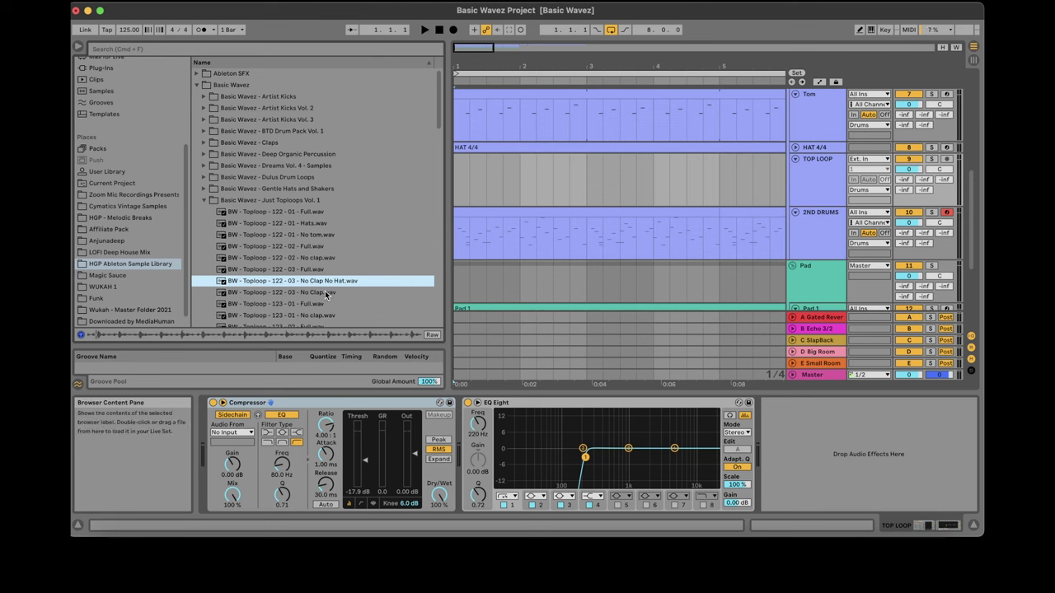
left_click(327, 293)
left_click(328, 315)
scroll(302, 251, "down", 4)
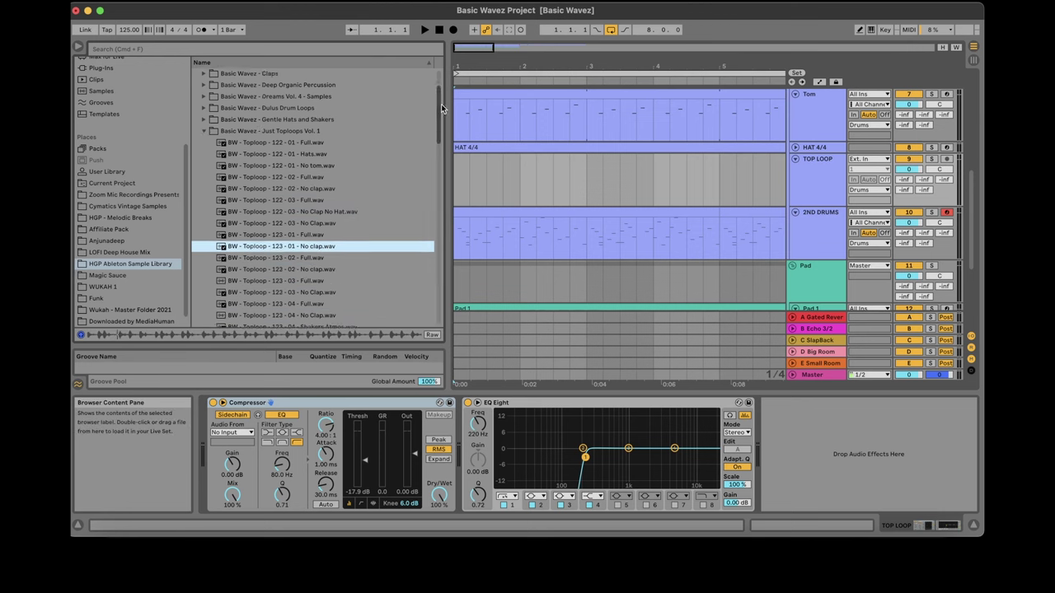
left_click(293, 250)
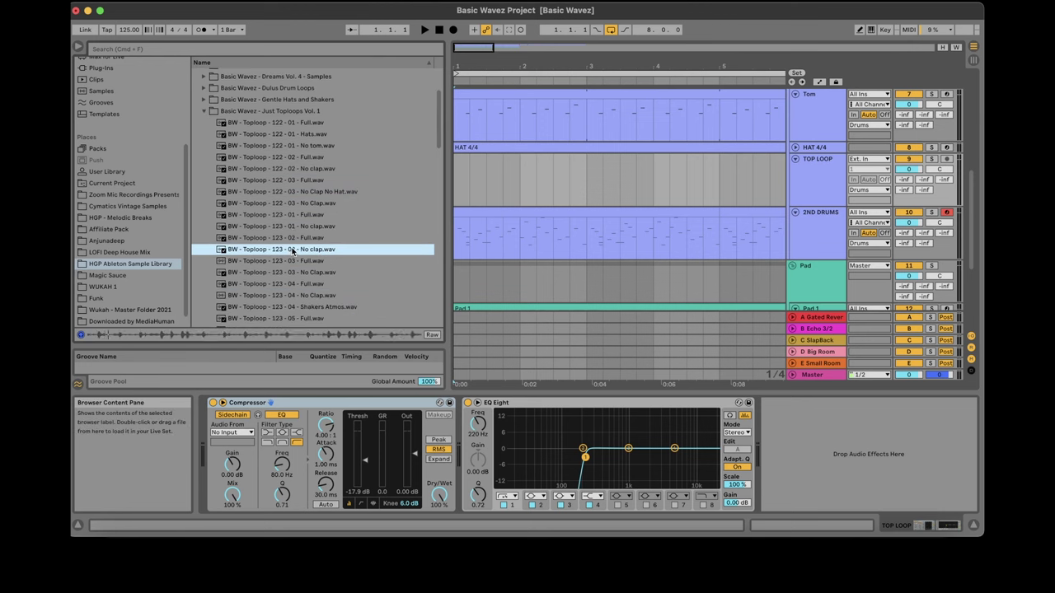
left_click(304, 284)
left_click(313, 274)
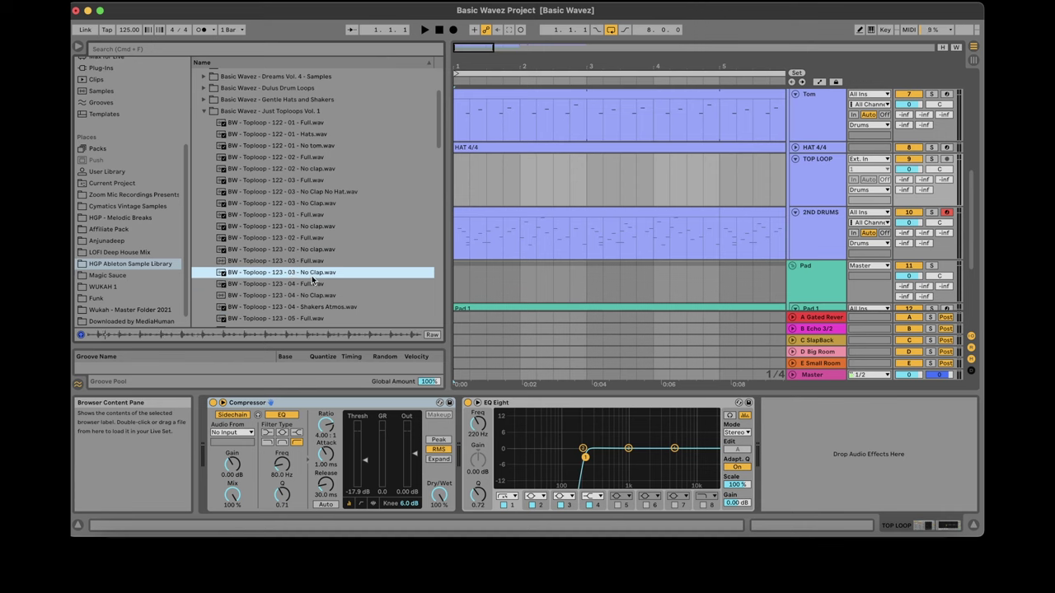
Place BW - Toploop - 123 - 04 - Full at bar 1 of the TOP LOOP track, play it and extend the clip to bar 9.
left_click_drag(314, 283, 456, 176)
key("space")
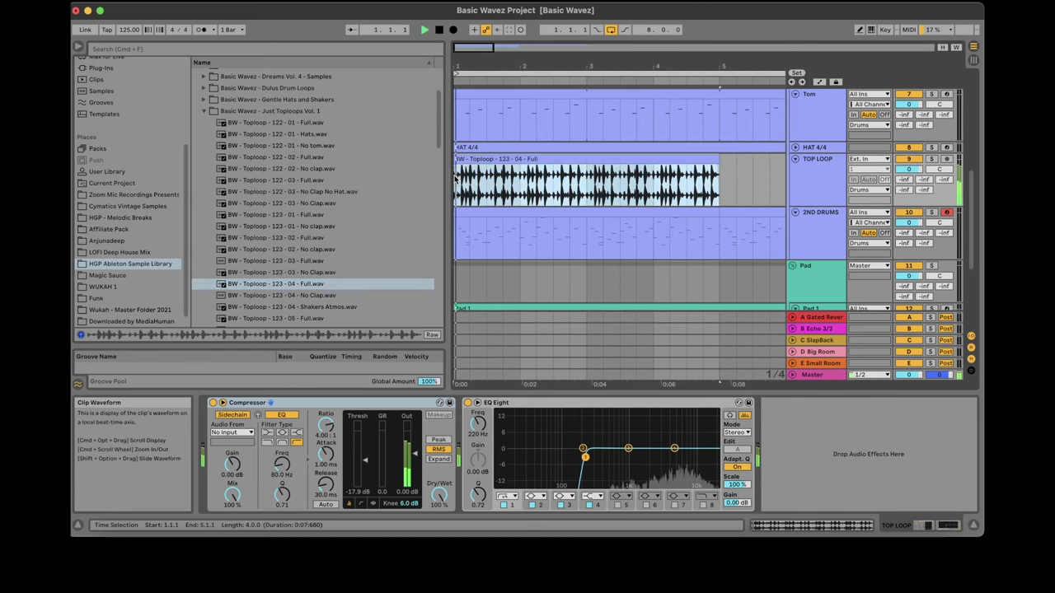
scroll(555, 243, "down", 5)
key("space")
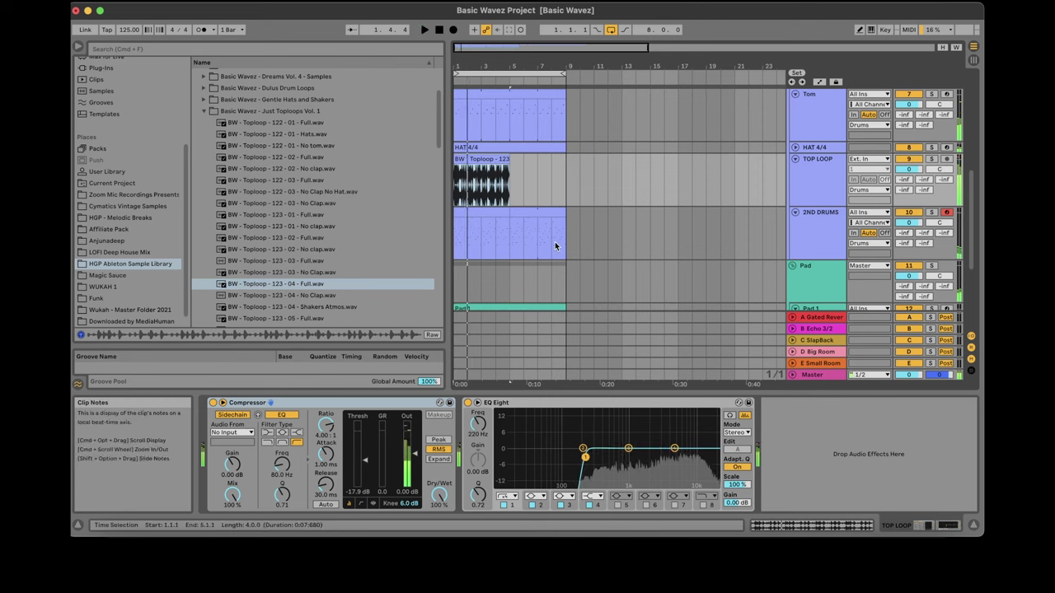
left_click_drag(510, 160, 567, 161)
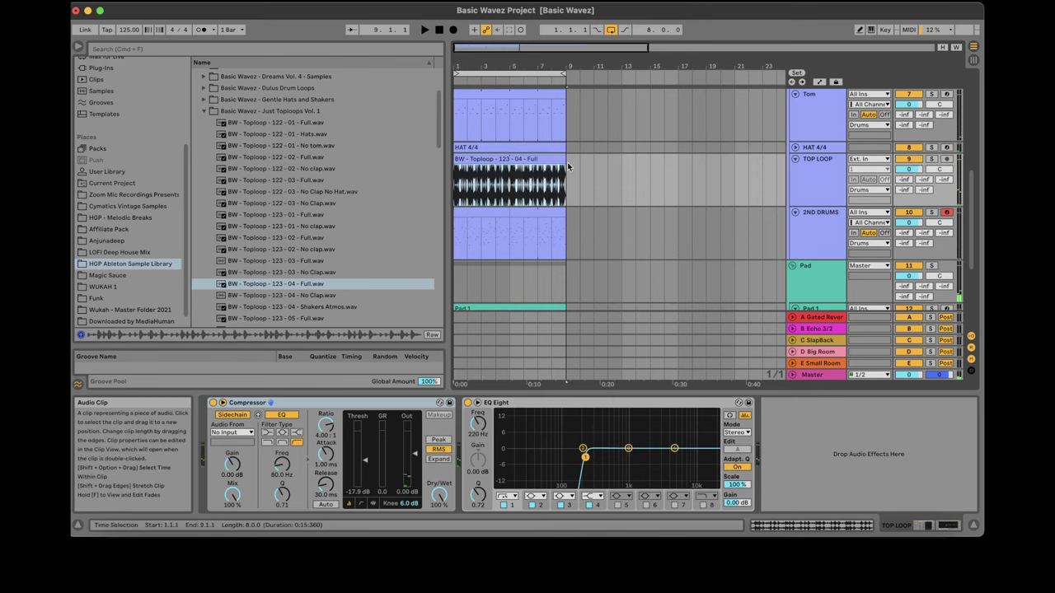
Set the top loop clip's gain to -14 dB and its warp mode to Beats with transient looping off and the envelope at 44.
left_click(804, 526)
left_click_drag(287, 338, 288, 347)
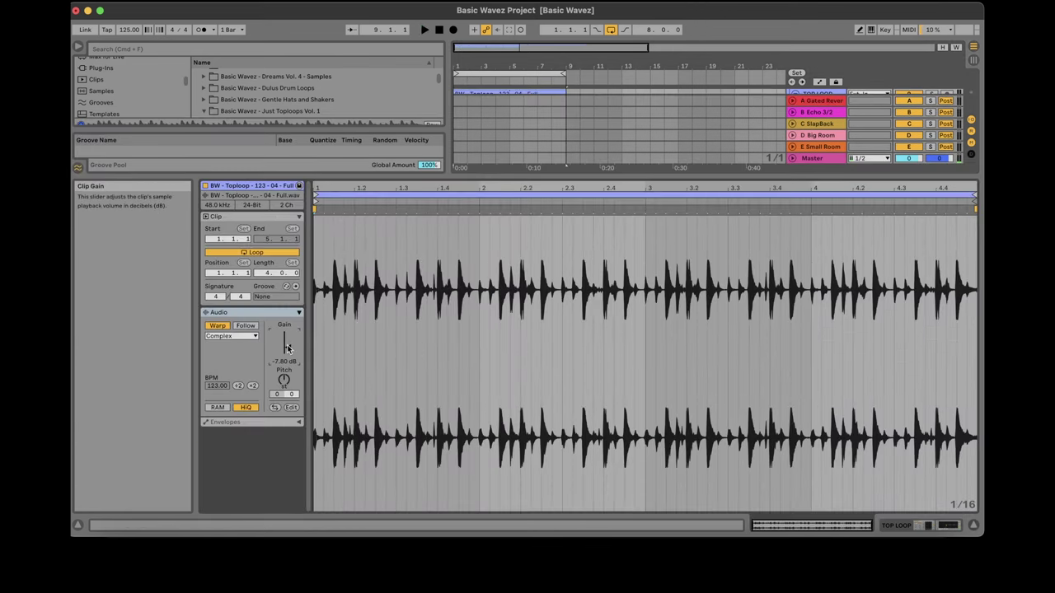
key("space")
left_click(230, 335)
left_click(223, 338)
left_click(216, 363)
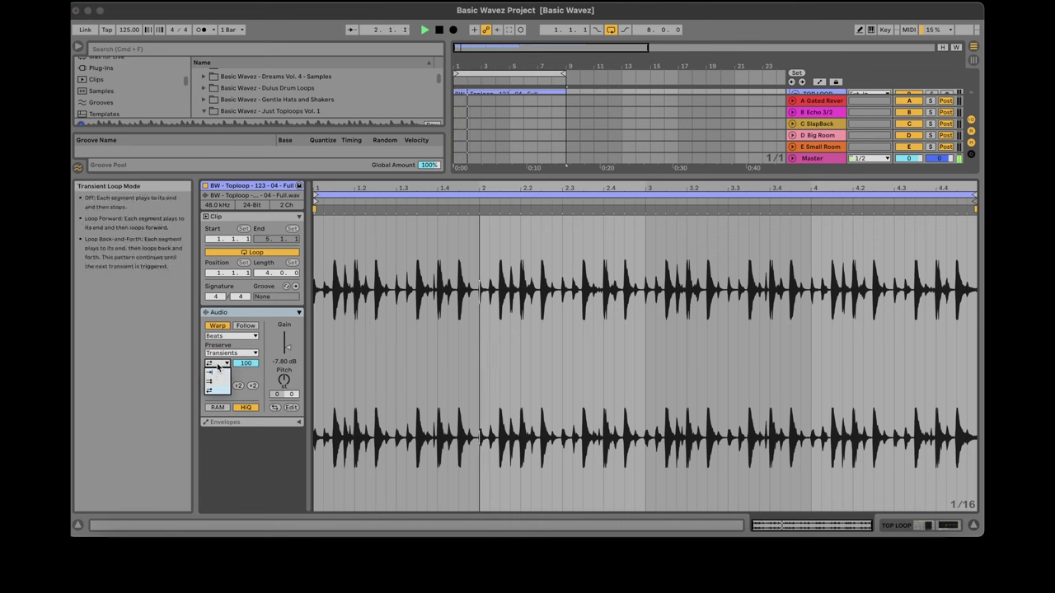
left_click(218, 372)
left_click_drag(245, 363, 286, 352)
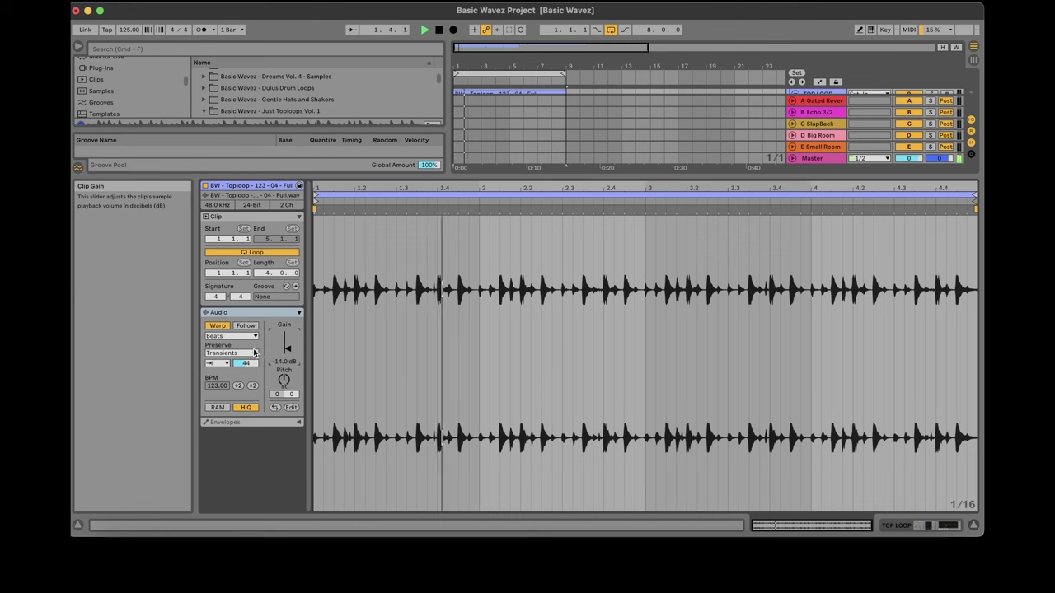
key("XF86AudioRaiseVolume")
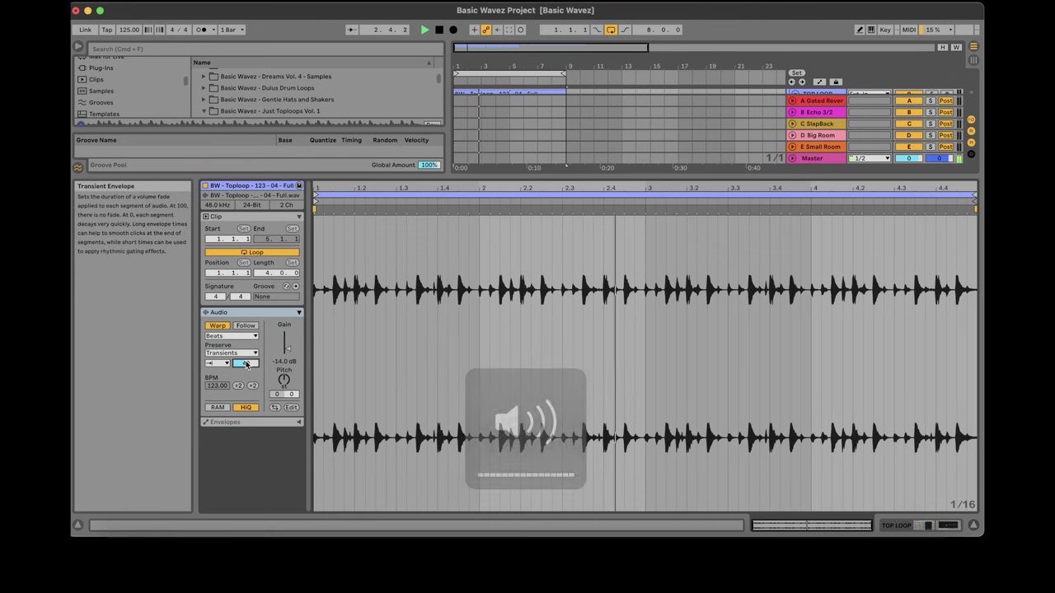
Raise the low cut in TOP LOOP's EQ Eight to 267 Hz and compare the mix with the track muted and unmuted.
left_click(947, 526)
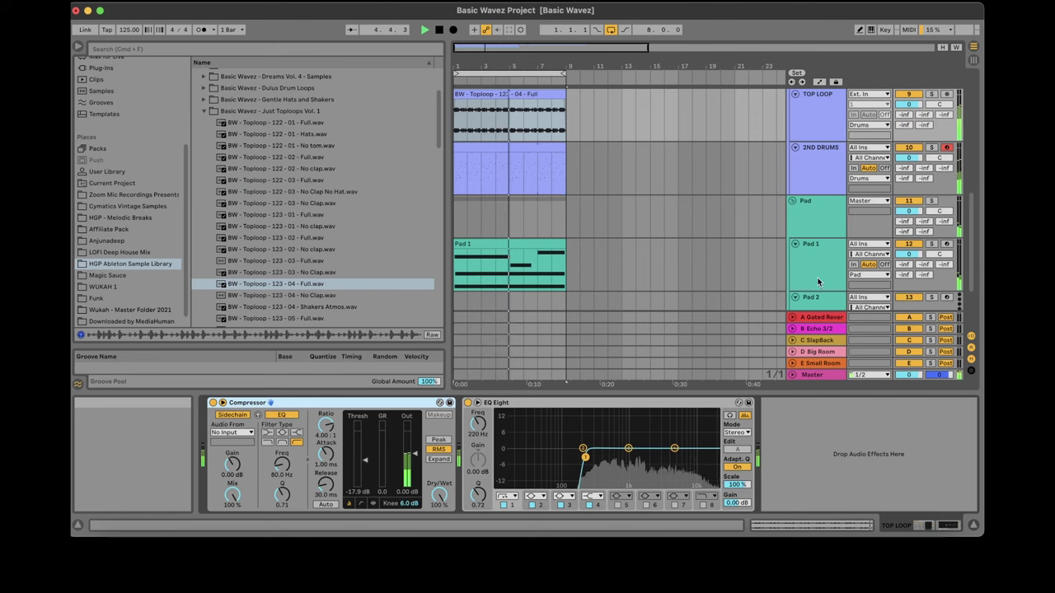
left_click(909, 94)
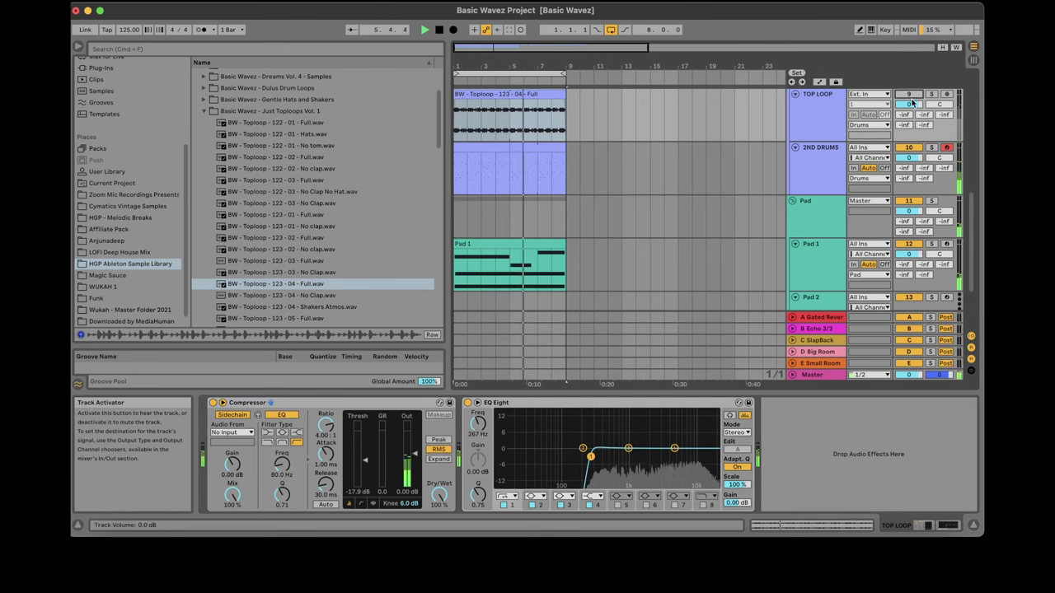
left_click(910, 94)
scroll(910, 99, "up", 3)
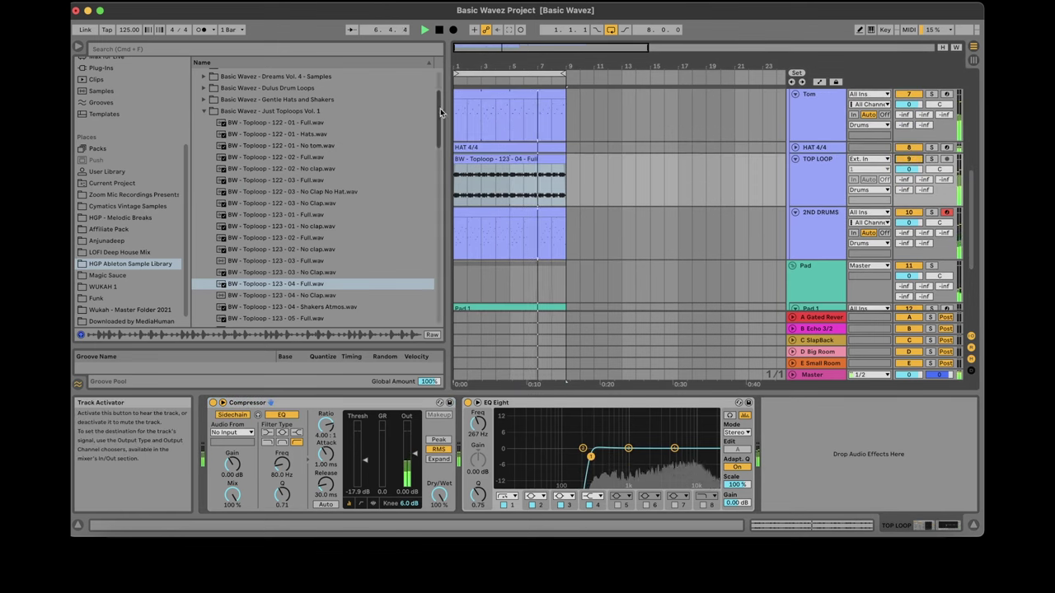
left_click(494, 76)
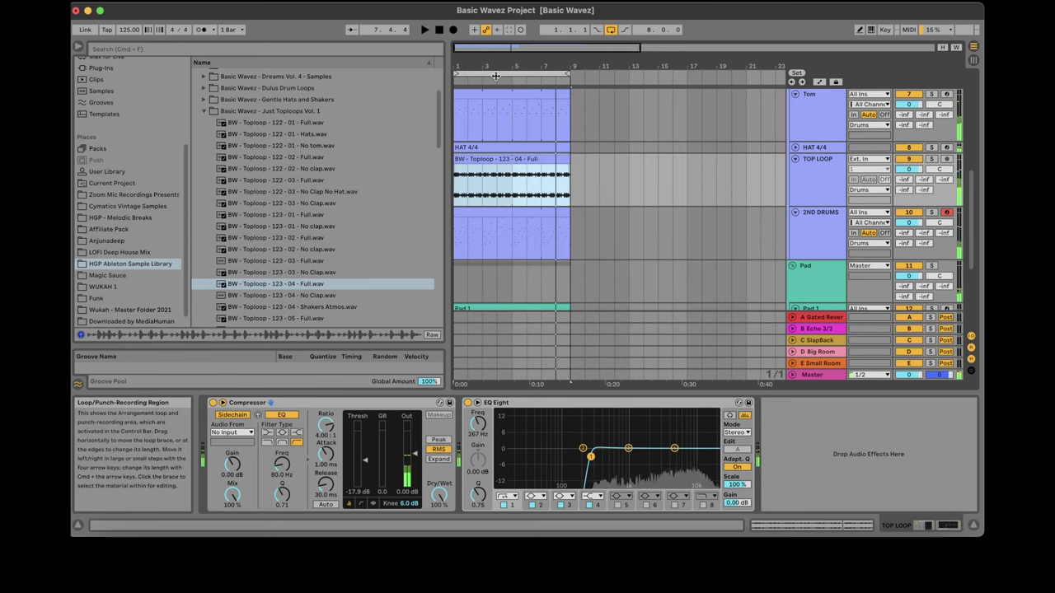
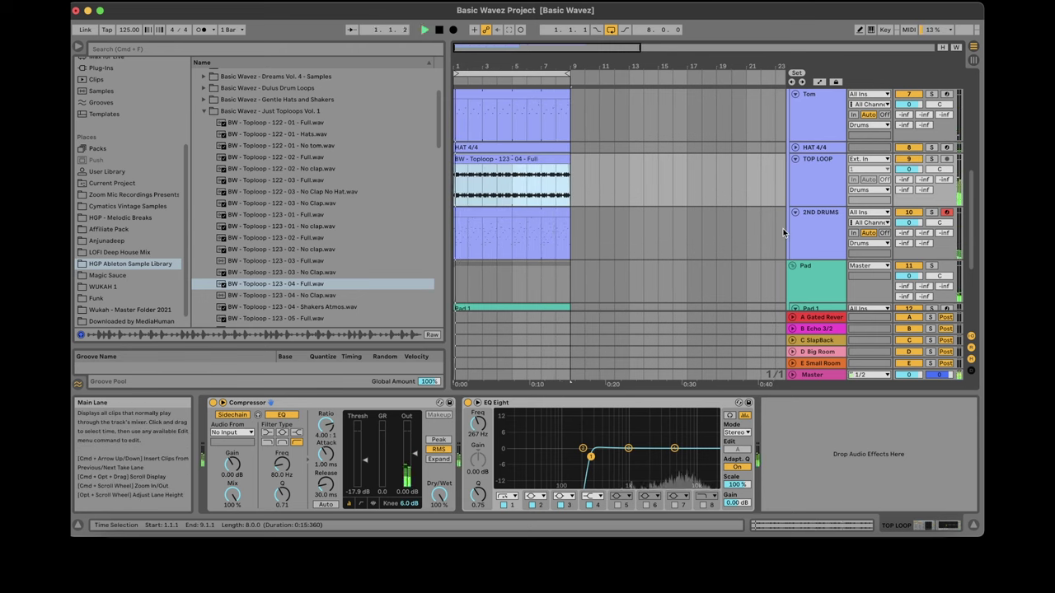
Solo TOP LOOP and turn band 4 of its EQ Eight into a high cut at 17.8 kHz.
left_click(932, 160)
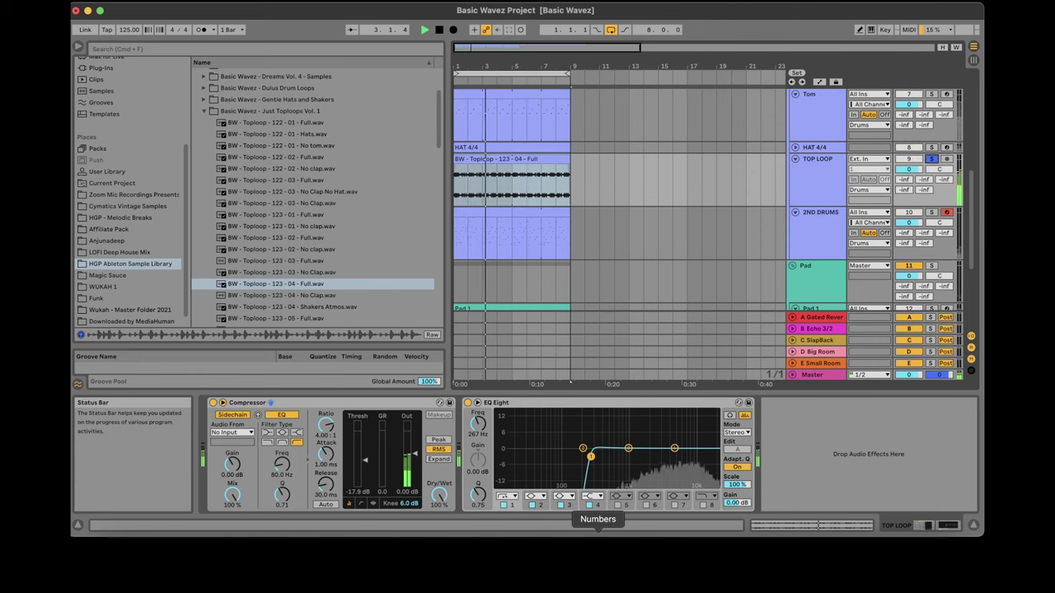
left_click(592, 495)
left_click(592, 493)
left_click_drag(684, 466, 716, 470)
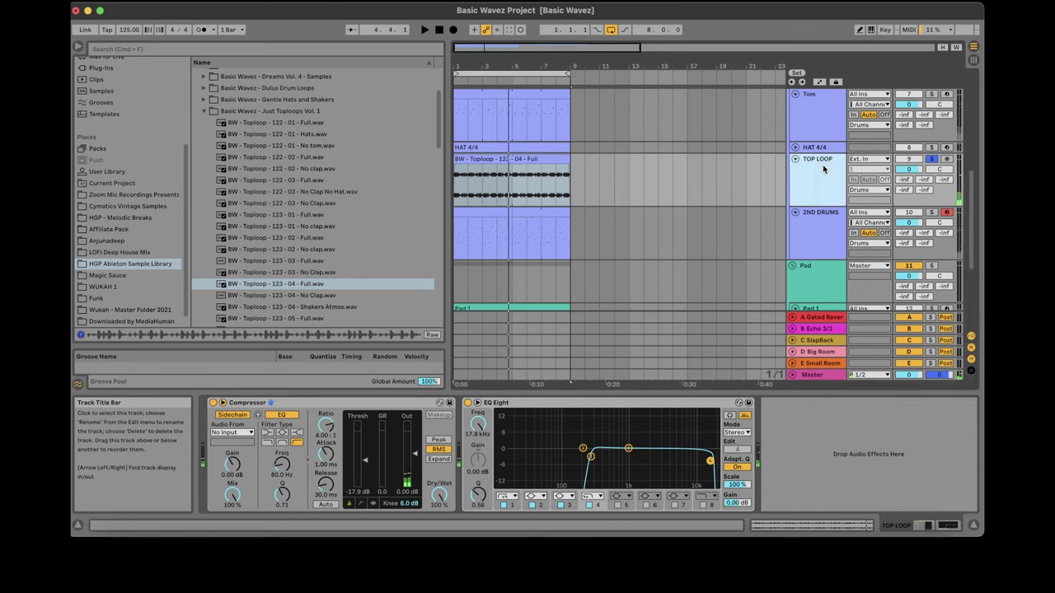
Rename the TOP LOOP track to TOP LOOP MID.
right_click(823, 164)
left_click(844, 222)
left_click(759, 170)
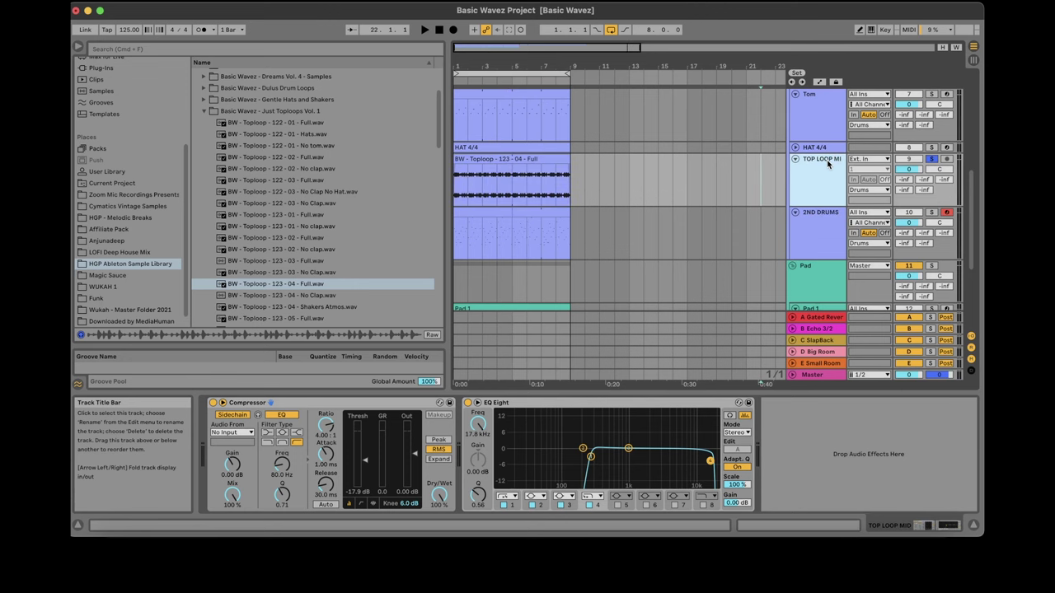
Duplicate the TOP LOOP MID track and rename the copy to TOP LOOP SIDE.
key("super+d")
right_click(821, 213)
left_click(849, 266)
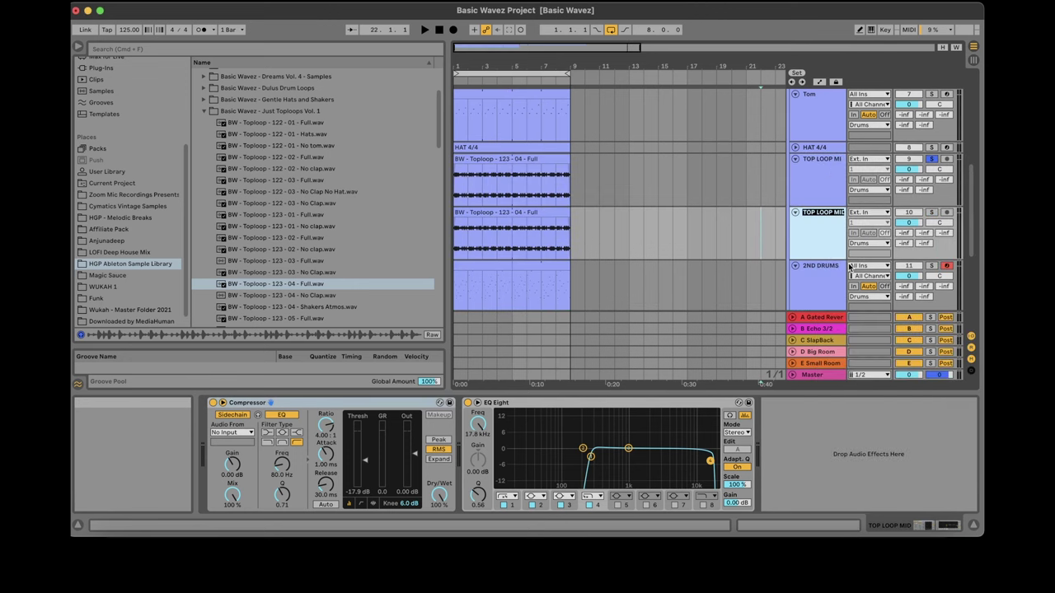
type("TO")
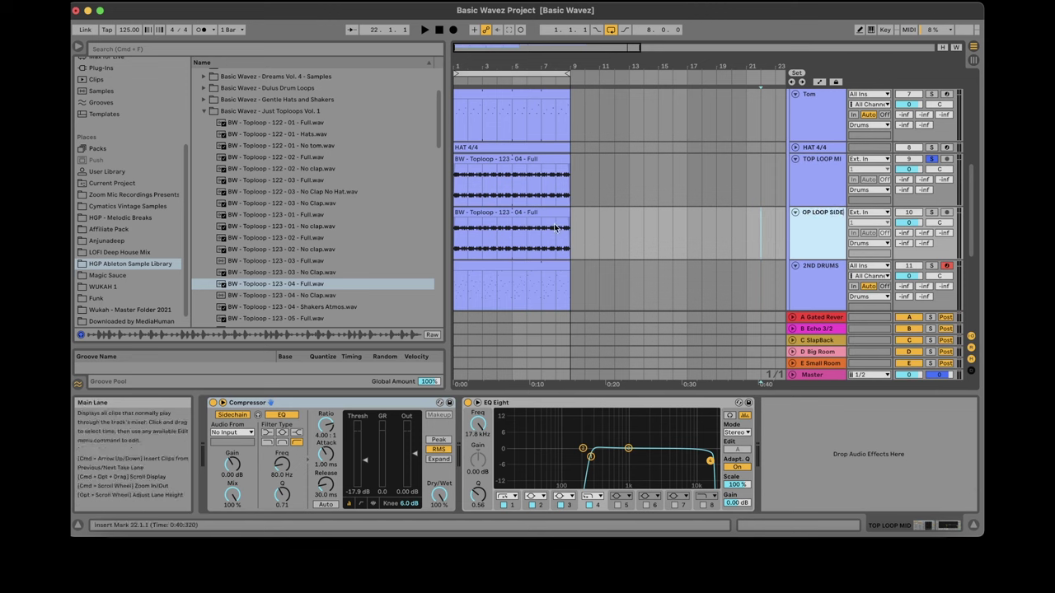
Replace the clip on TOP LOOP SIDE with BW - Toploop - 124 - 02 - No Toms No Clap No Hat, extended to bar 9.
left_click(532, 212)
key("Delete")
scroll(438, 150, "down", 3)
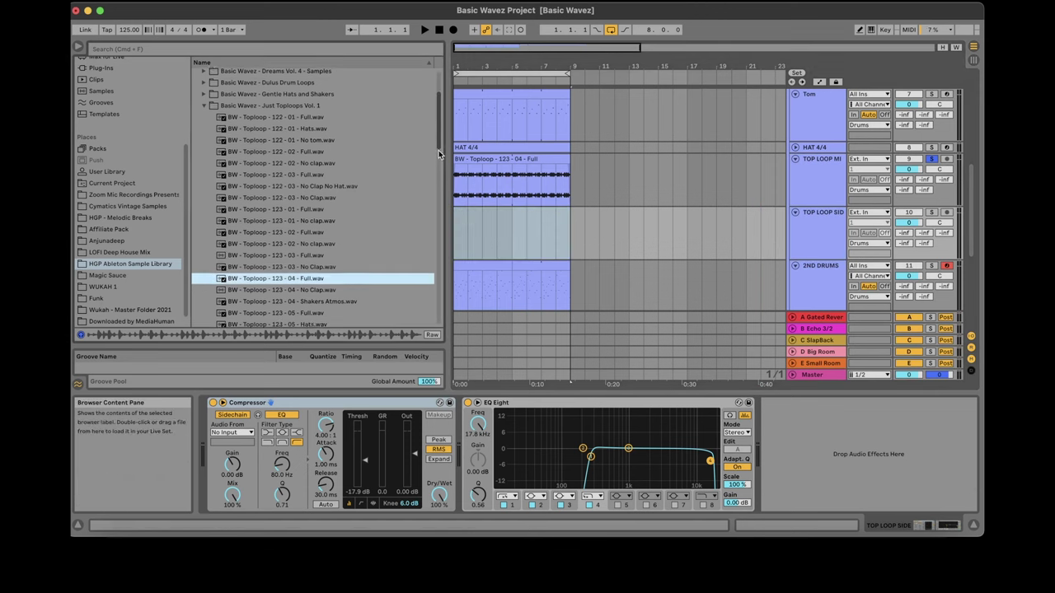
left_click(327, 279)
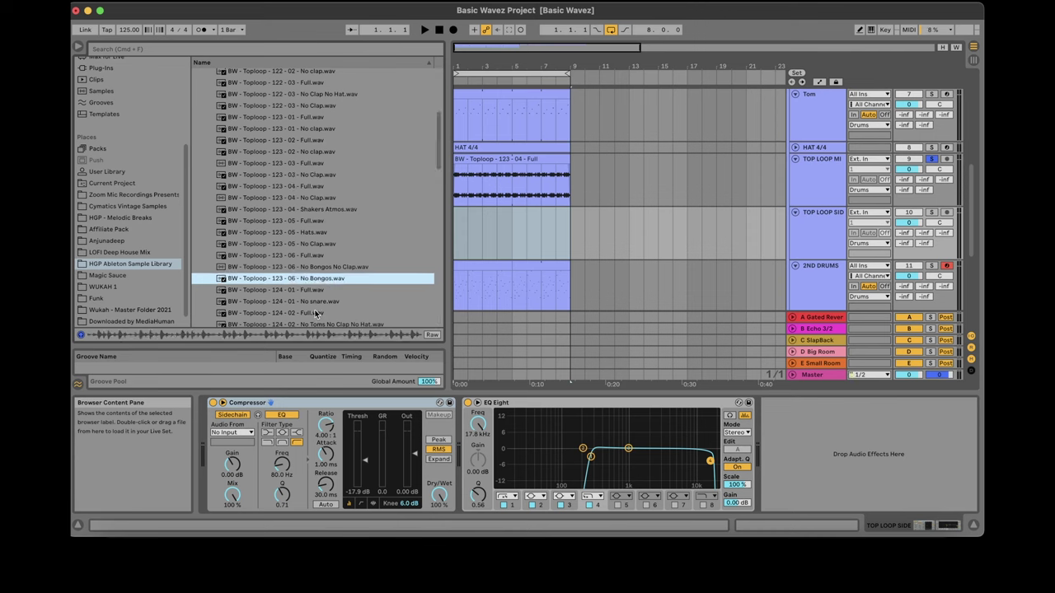
left_click_drag(474, 47, 461, 118)
left_click_drag(439, 158, 439, 179)
left_click(293, 237)
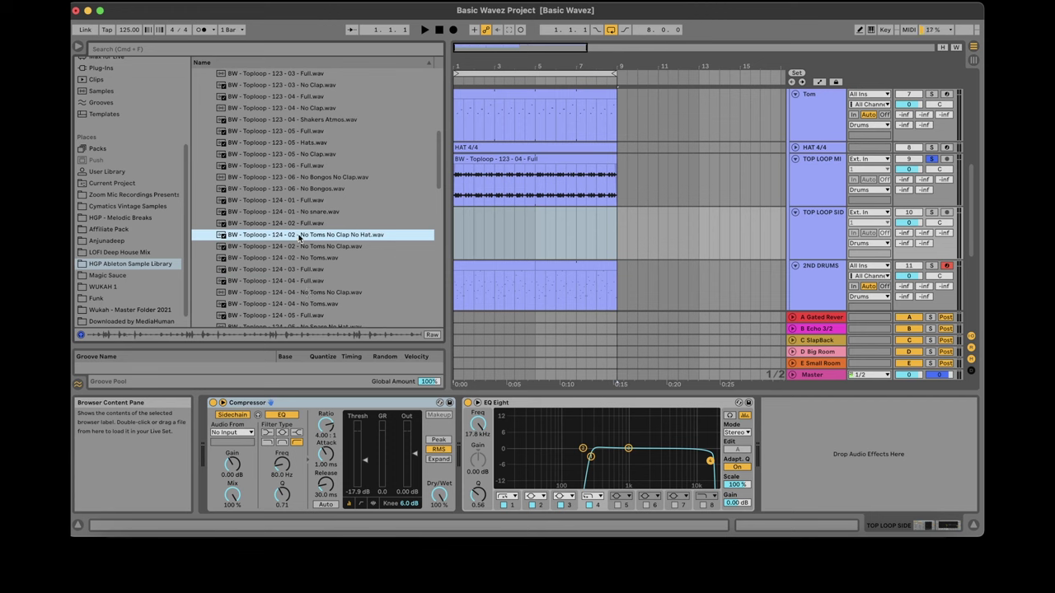
left_click_drag(300, 237, 603, 212)
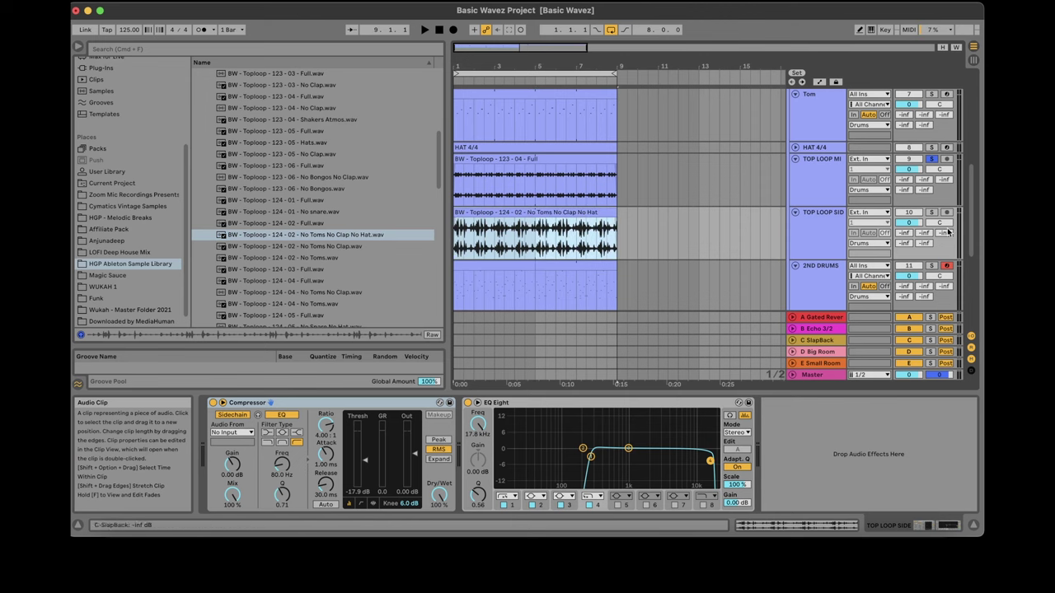
Solo TOP LOOP SIDE and set its clip to -18.7 dB gain, Beats warp mode and a transient envelope of 42.
left_click(932, 213)
left_click(801, 524)
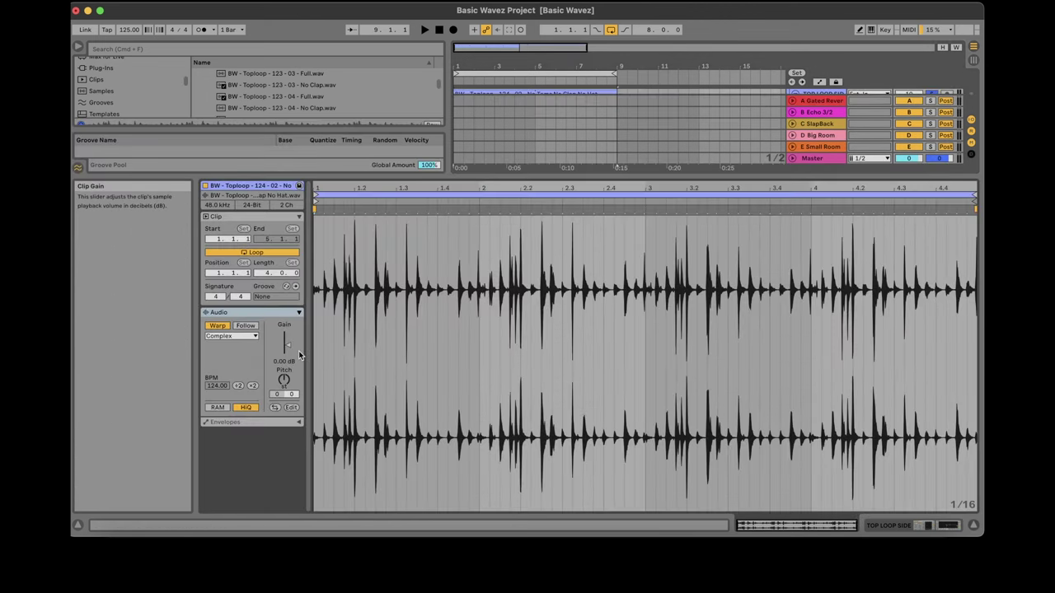
left_click_drag(287, 345, 287, 367)
key("space")
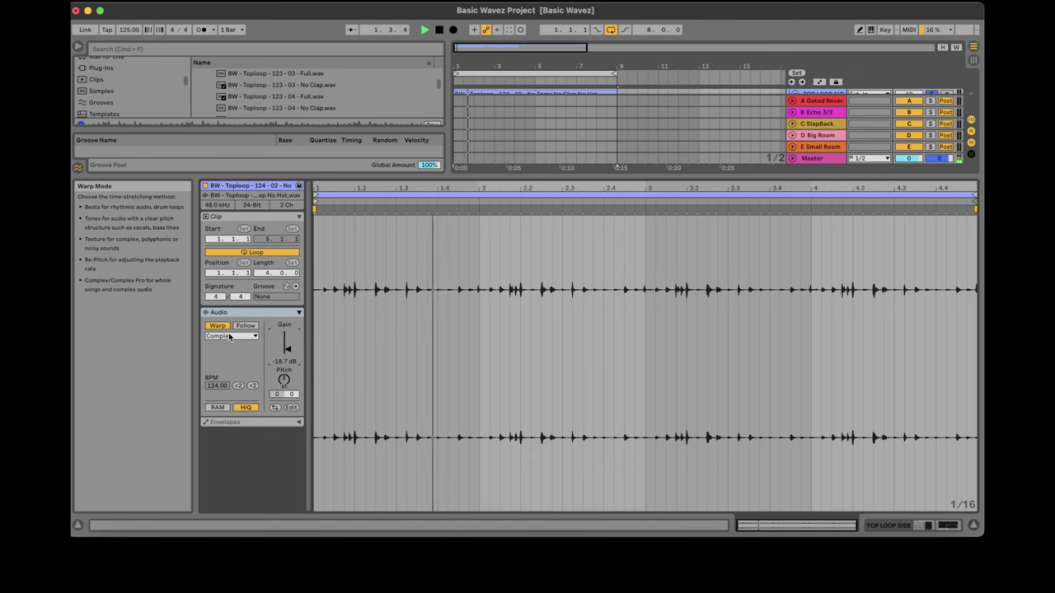
left_click(230, 336)
left_click(221, 339)
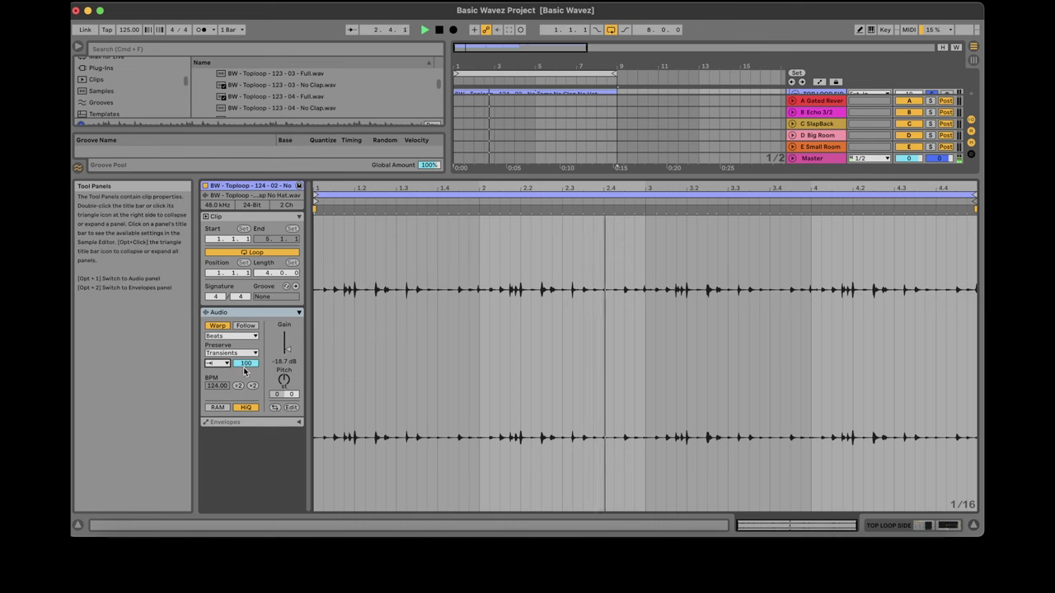
left_click_drag(246, 363, 246, 411)
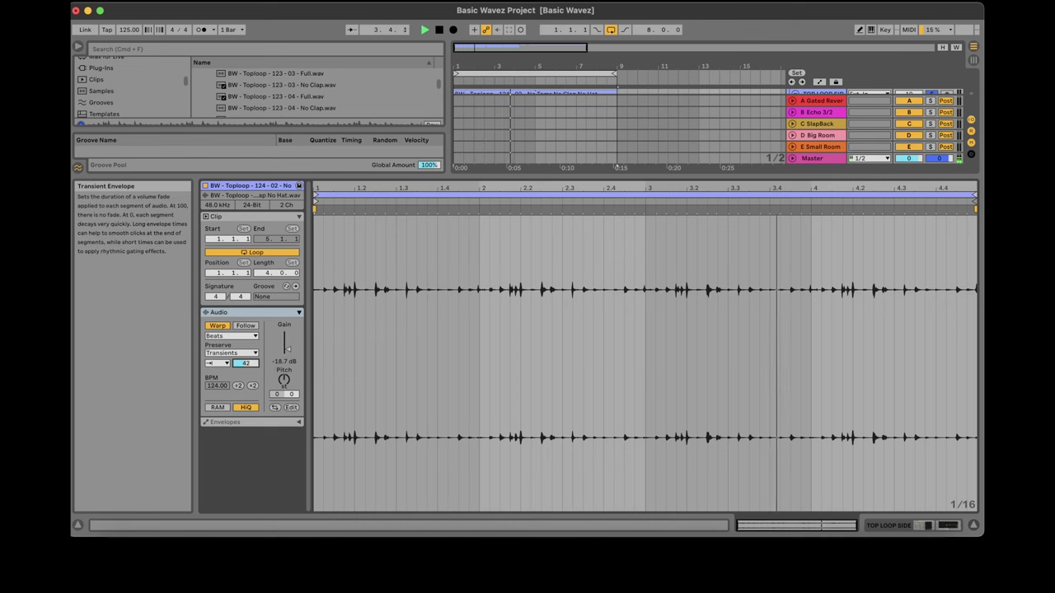
left_click(929, 525)
key("space")
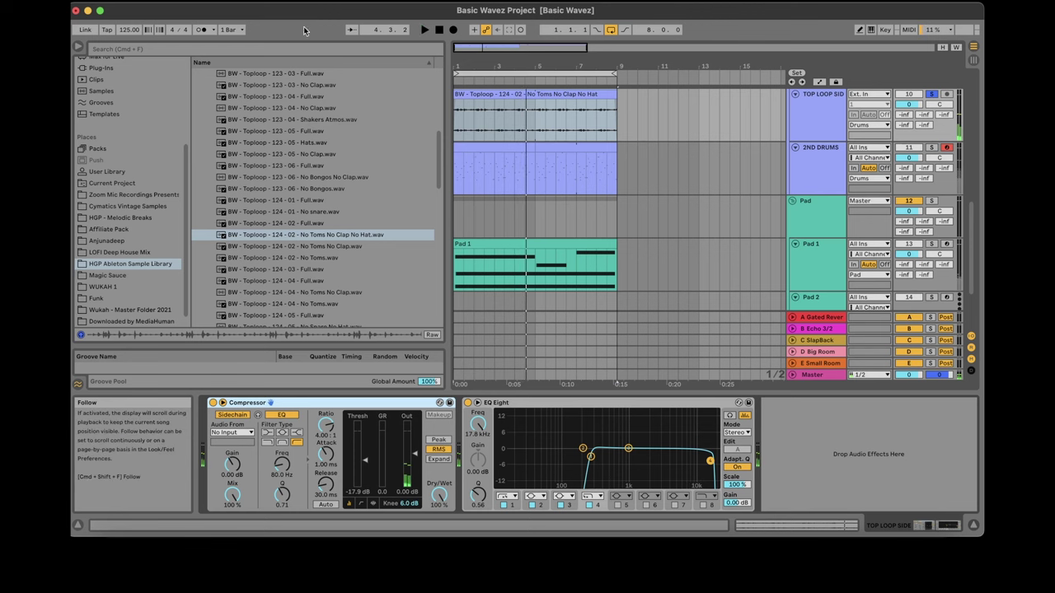
Find the kHs Haas plug-in and add it to TOP LOOP SIDE ahead of the Compressor.
left_click(314, 49)
type("HAAS")
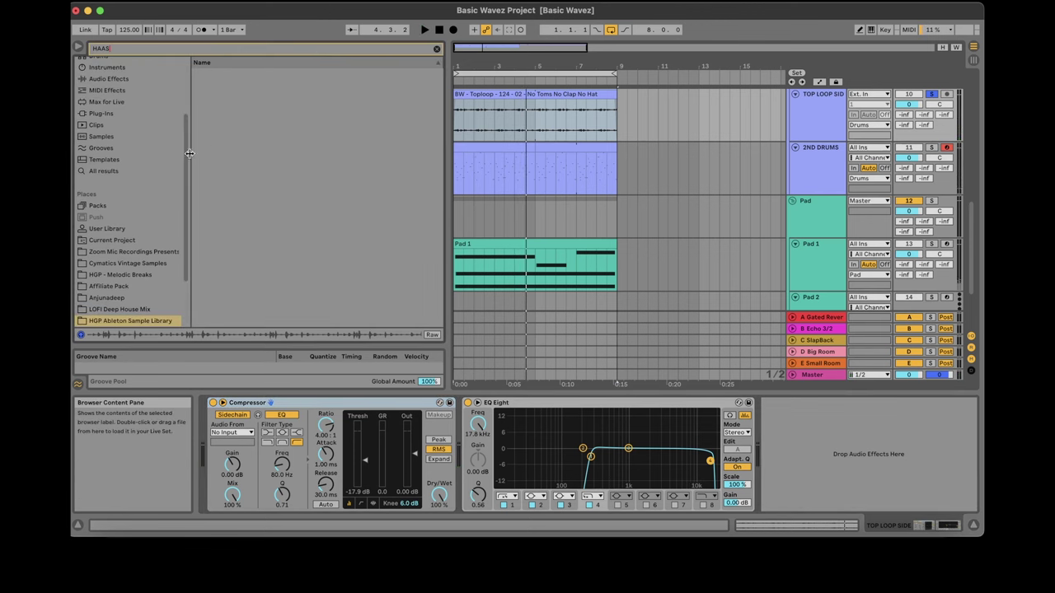
scroll(140, 189, "up", 4)
left_click(112, 199)
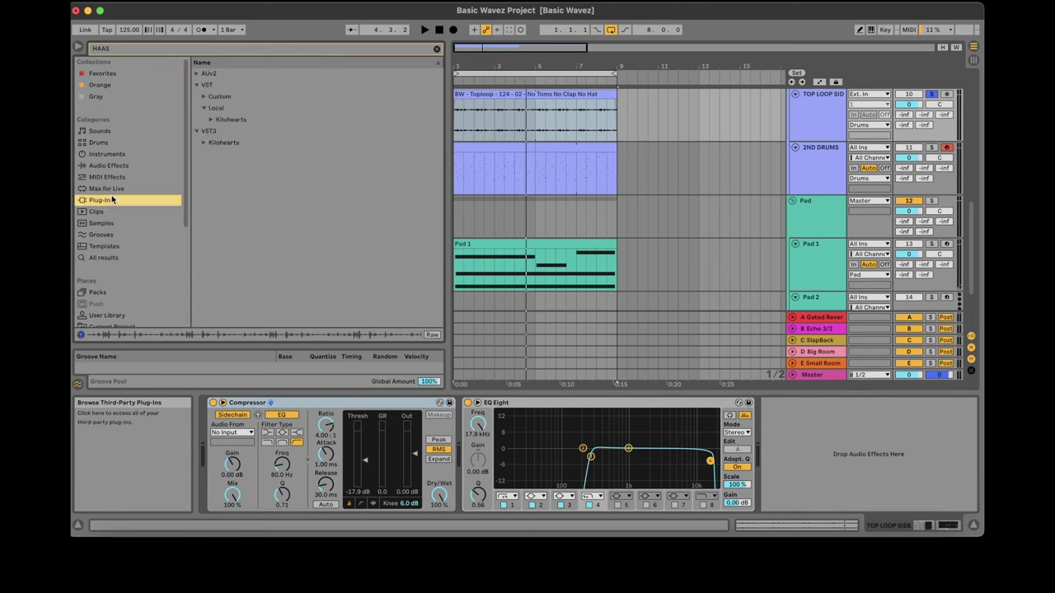
left_click(211, 120)
left_click_drag(252, 134, 235, 488)
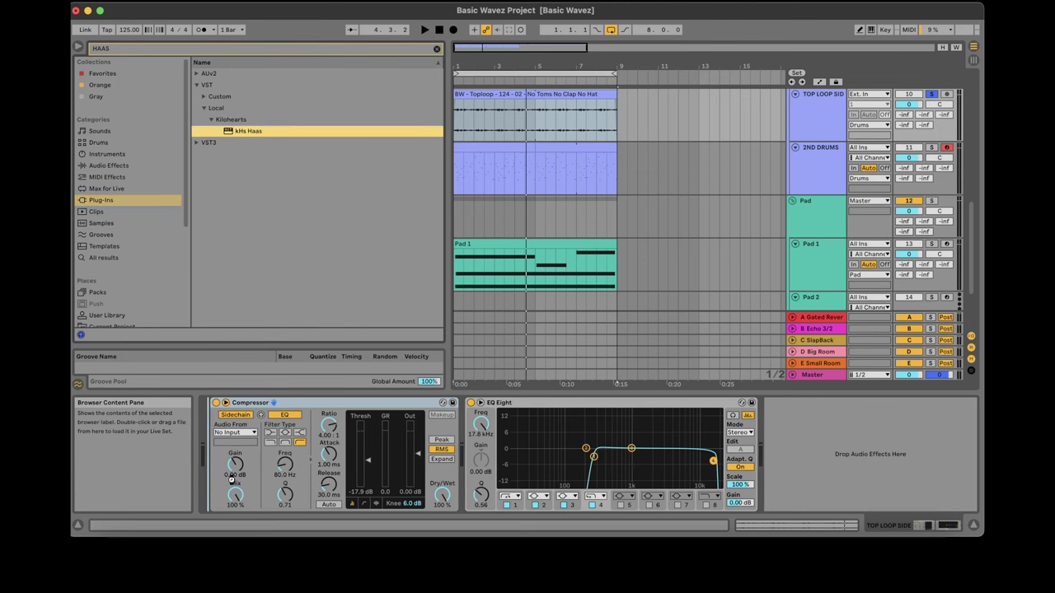
left_click_drag(233, 481, 233, 485)
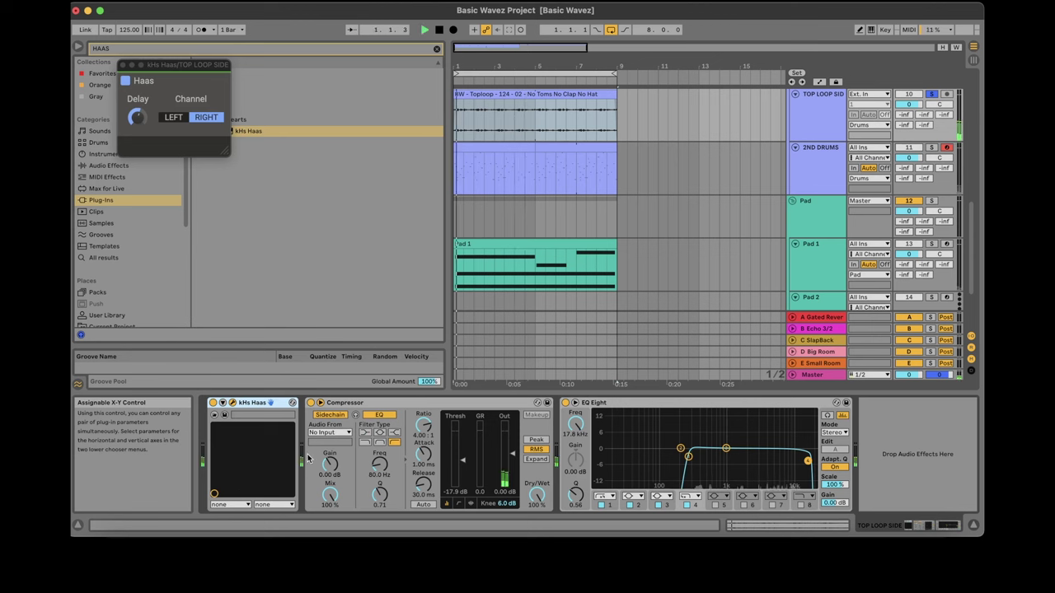
Sidechain the TOP LOOP SIDE Compressor to the Kick with a -21.3 dB threshold, and close the Haas window.
left_click(328, 432)
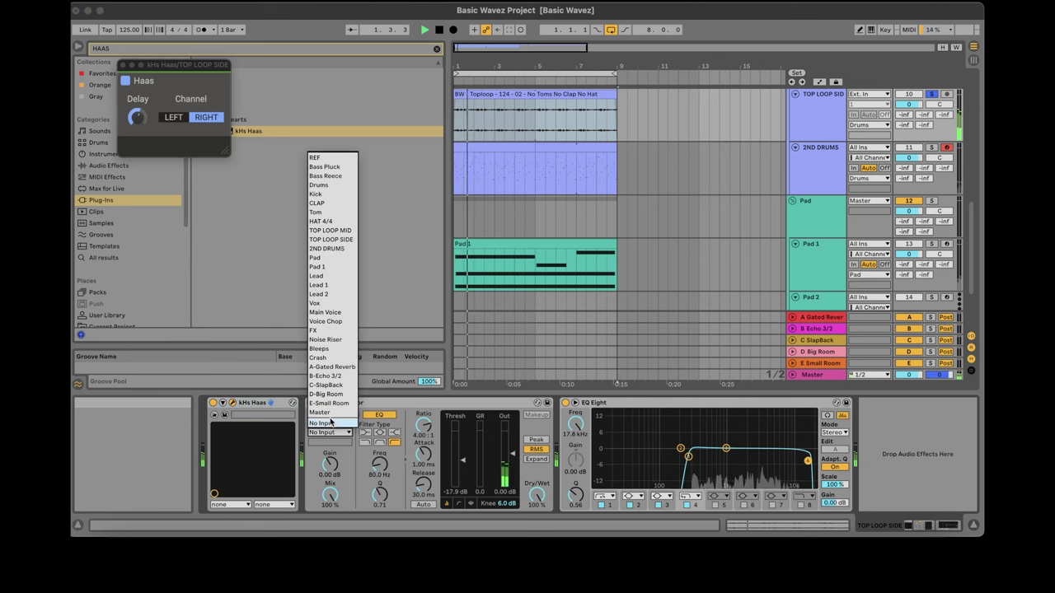
left_click(326, 195)
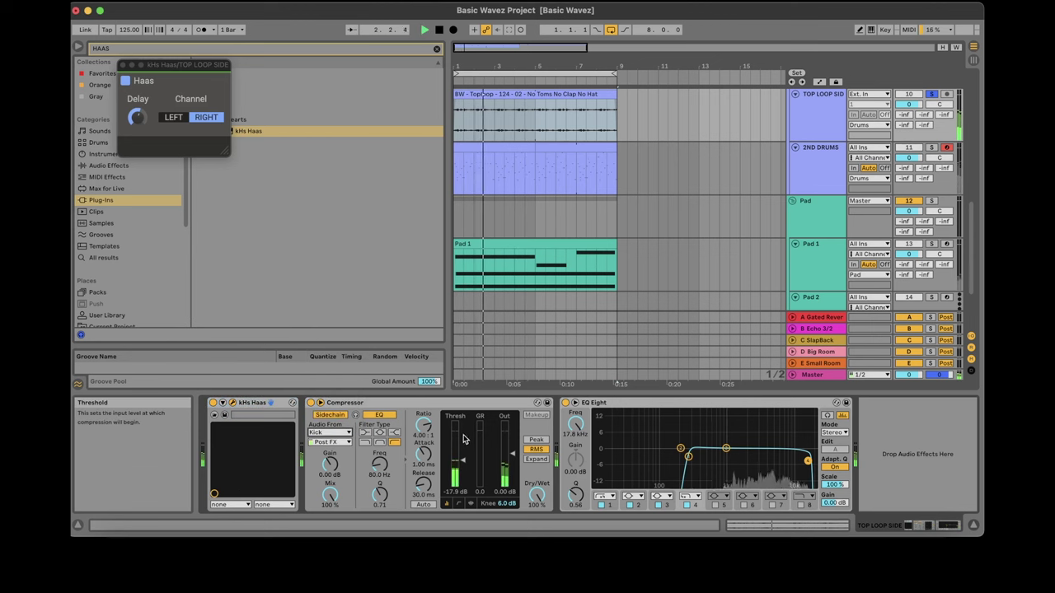
left_click(122, 64)
Find the kHs Reverb plug-in and add it to TOP LOOP SIDE after kHs Haas.
left_click(135, 47)
type("RE")
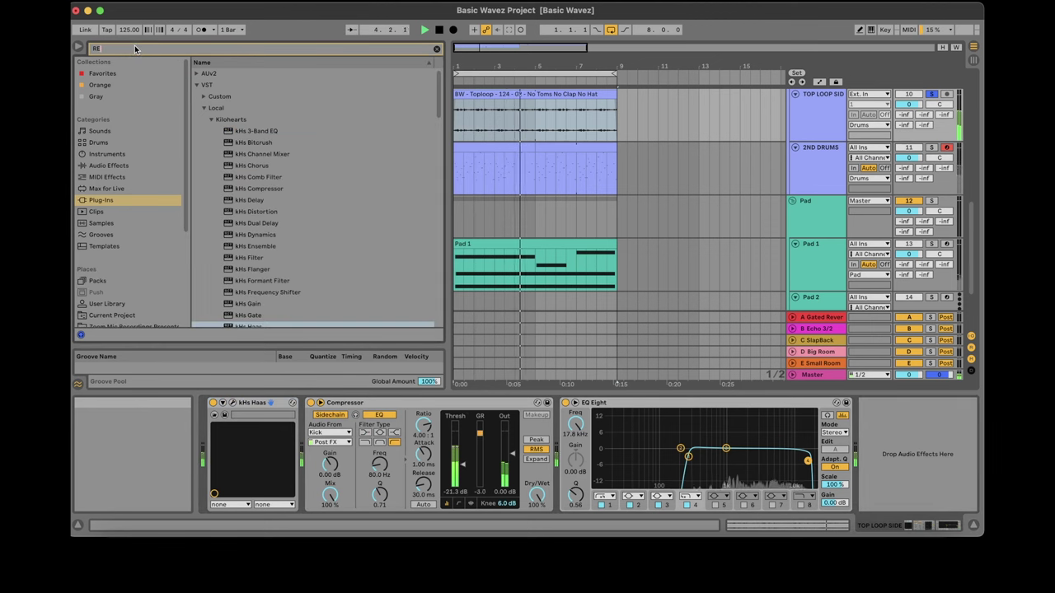
type("VE")
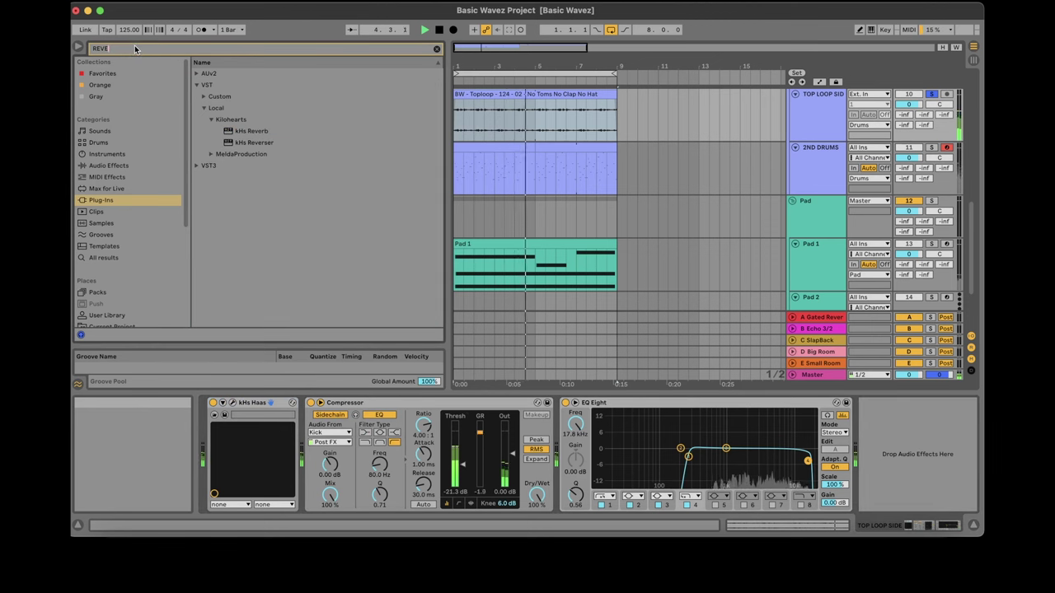
double_click(251, 131)
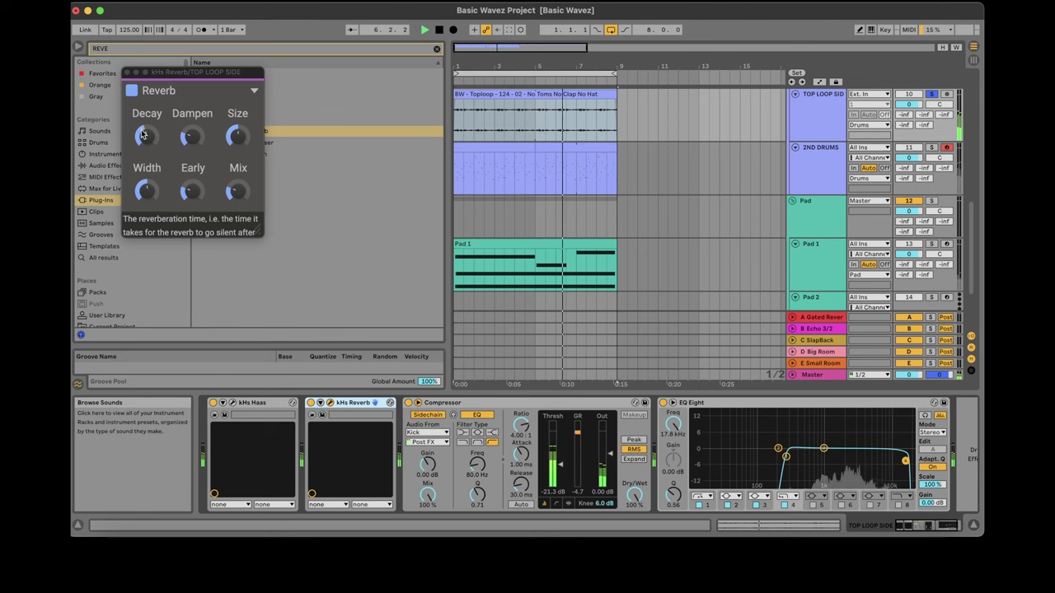
Lower the decay, size and mix of kHs Reverb, unsoloing TOP LOOP SIDE to balance it against the full arrangement.
left_click_drag(142, 132, 142, 140)
left_click_drag(236, 135, 237, 152)
left_click_drag(238, 191, 237, 192)
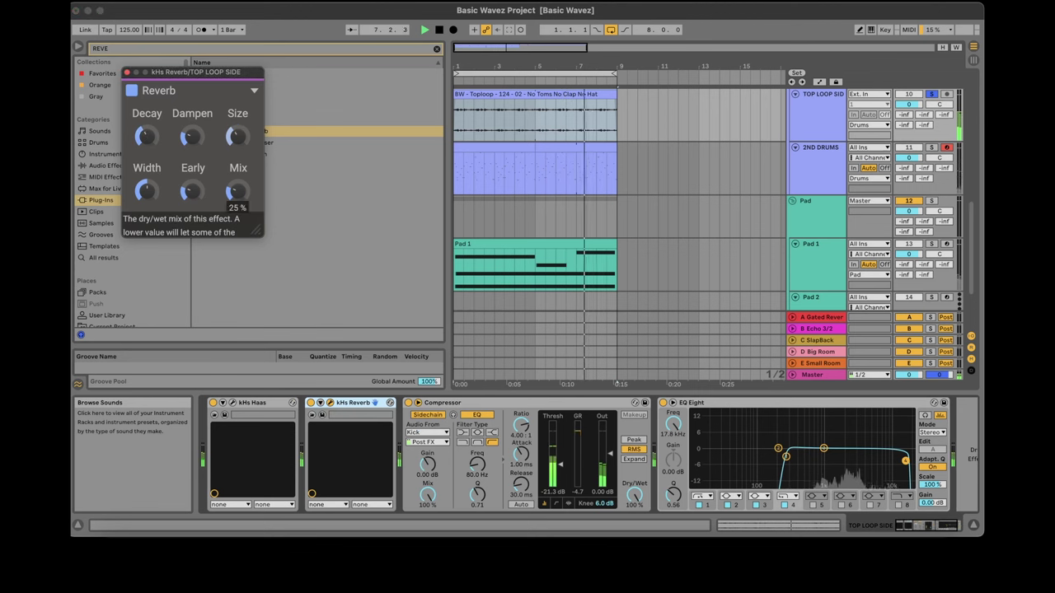
left_click(931, 94)
left_click(238, 136)
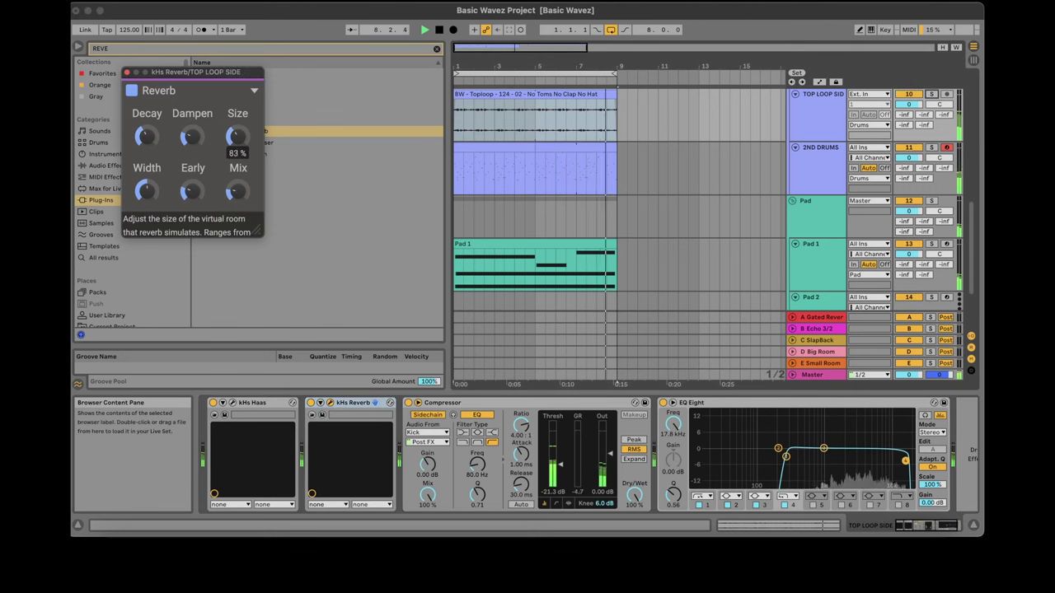
mouse_move(250, 176)
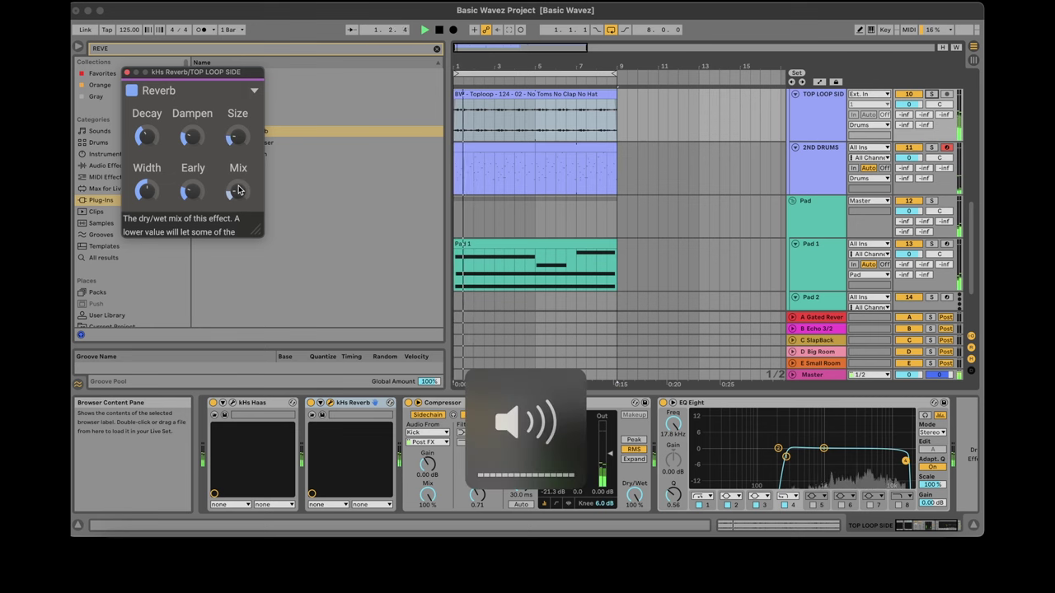
left_click(126, 73)
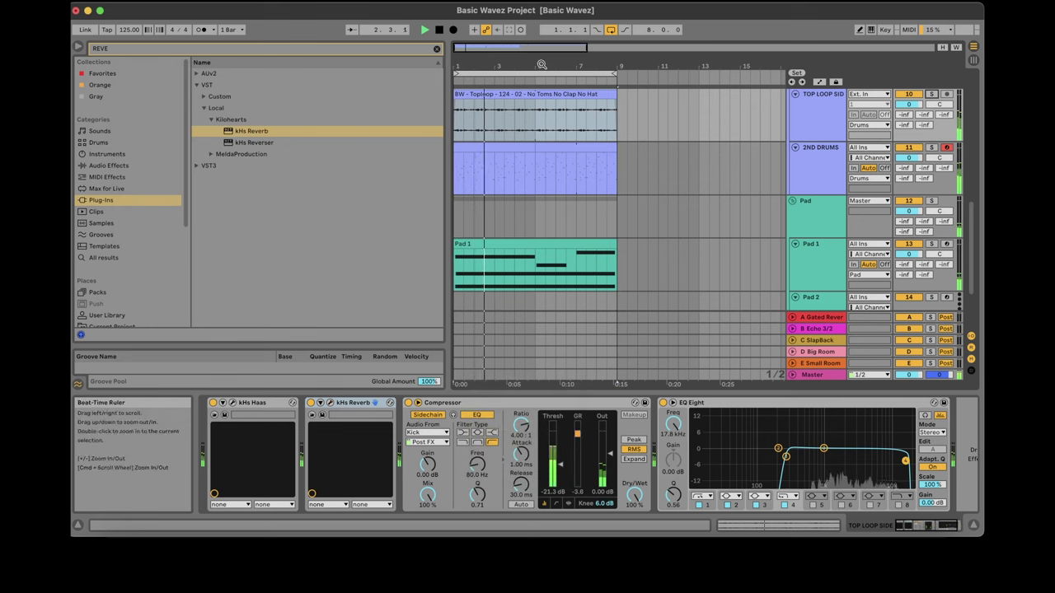
Set the grid to 1/16 and try shifting the TOP LOOP SIDE clip to start at 1.1.3, trimming its end at bar 9.
left_click_drag(541, 64, 541, 89)
left_click_drag(467, 51, 467, 82)
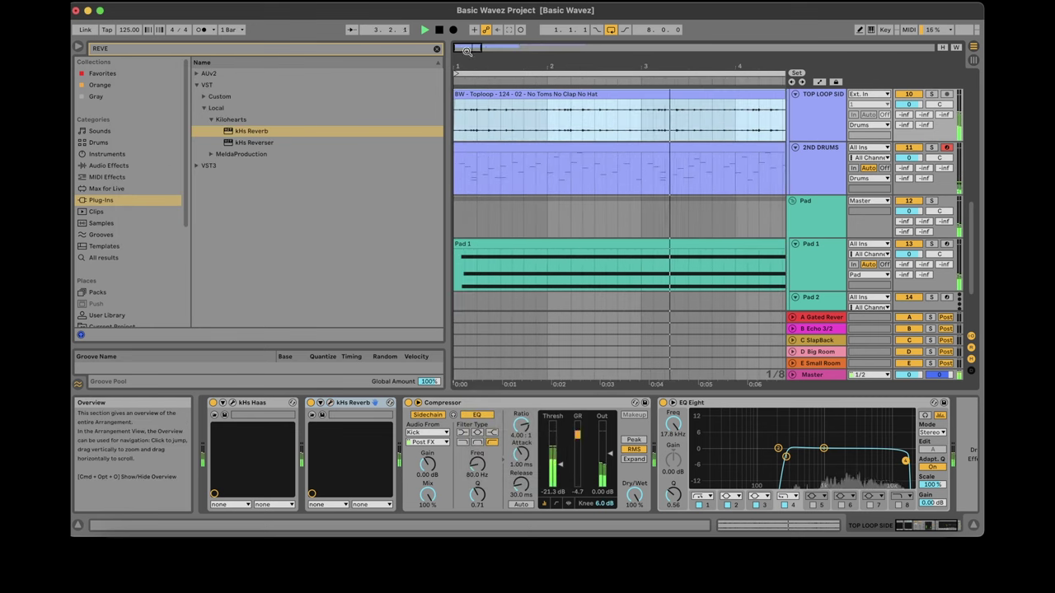
right_click(475, 106)
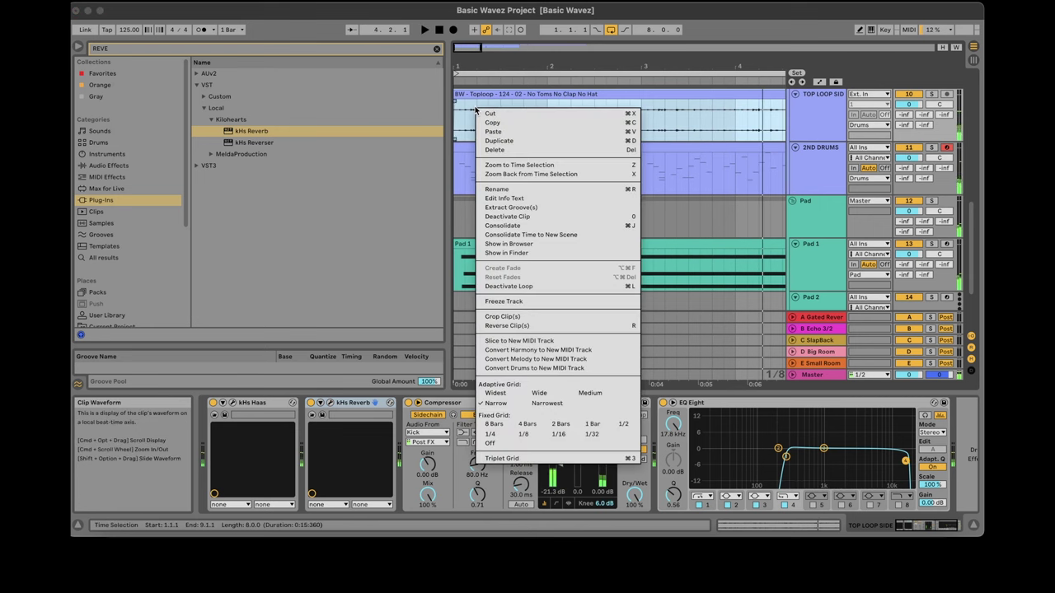
left_click(563, 434)
left_click_drag(468, 47, 468, 52)
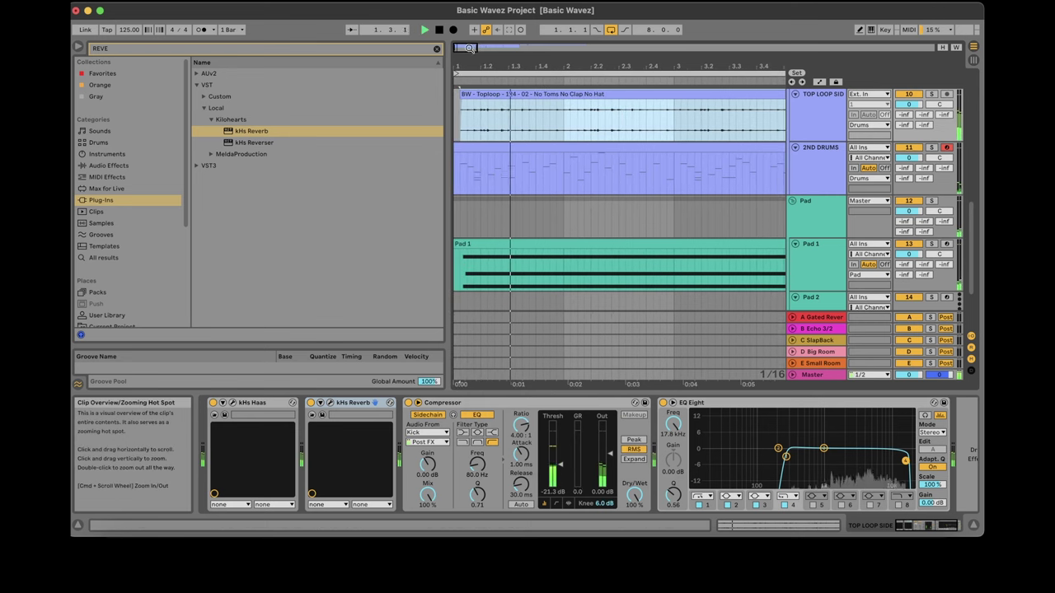
double_click(506, 49)
left_click_drag(506, 49, 506, 59)
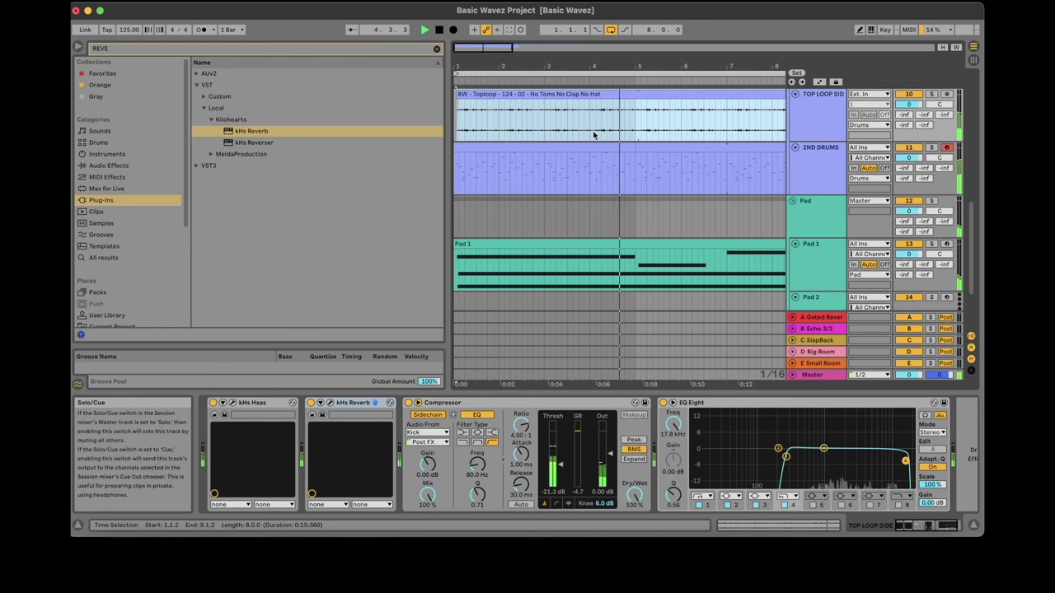
left_click_drag(596, 94, 598, 94)
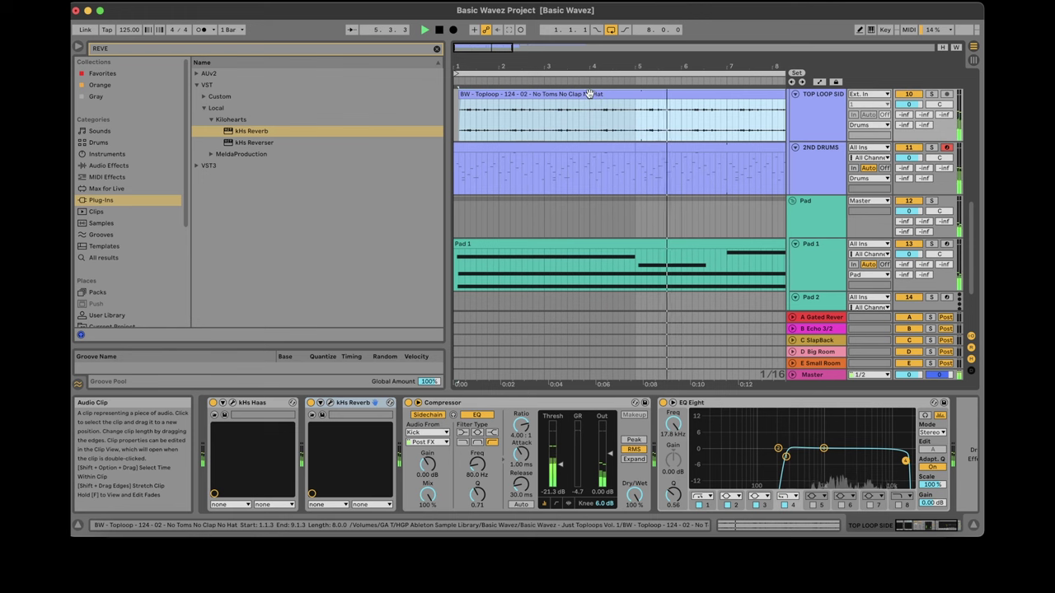
left_click_drag(498, 52, 499, 36)
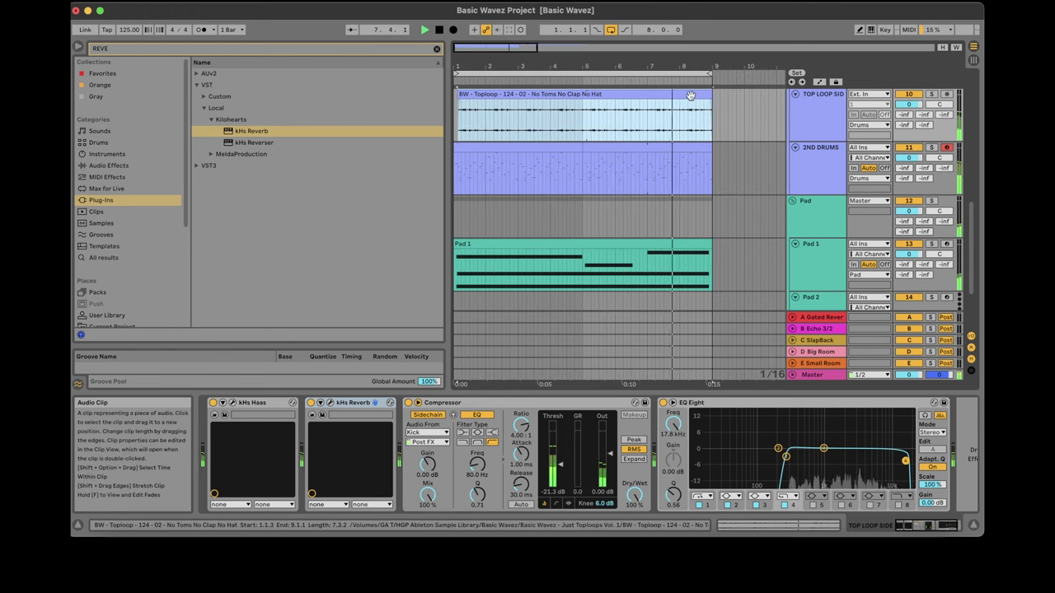
Move the TOP LOOP SIDE clip back to 1.1.1 and extend its end to bar 9.
key("Left")
key("Left")
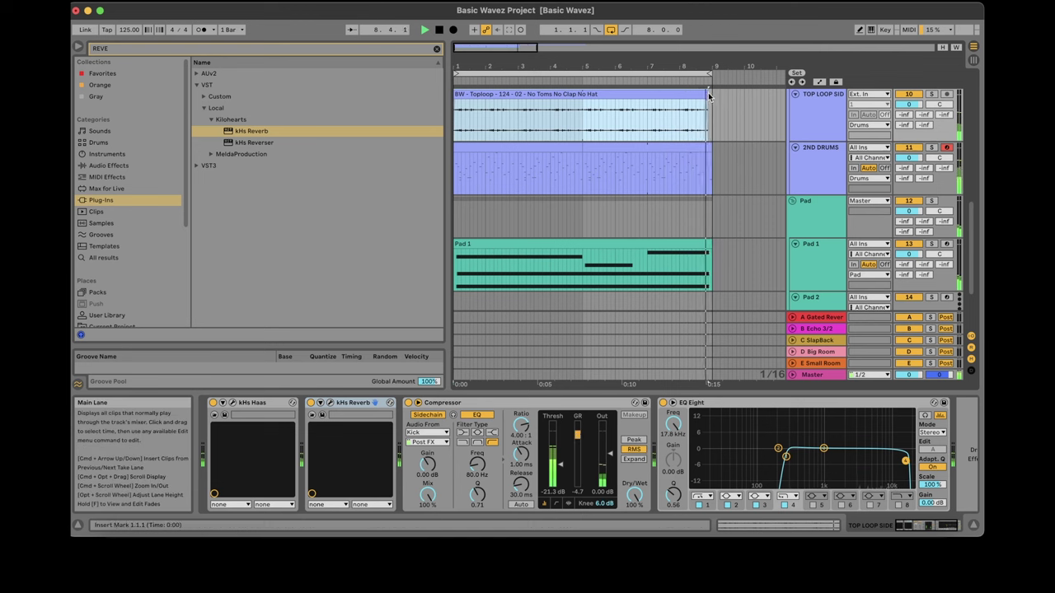
left_click_drag(707, 94, 710, 94)
key("XF86AudioRaiseVolume")
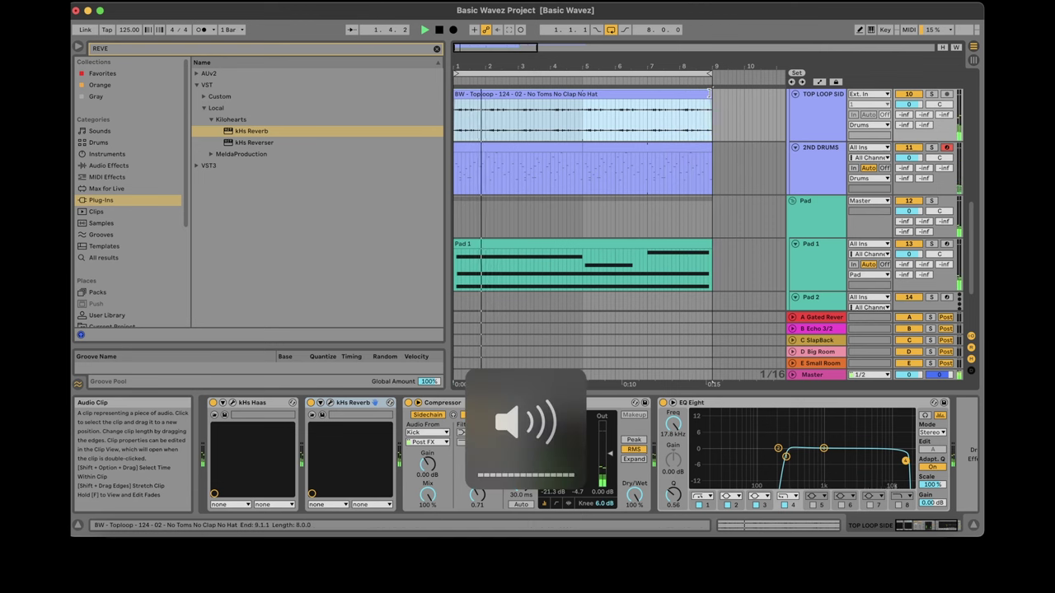
key("z")
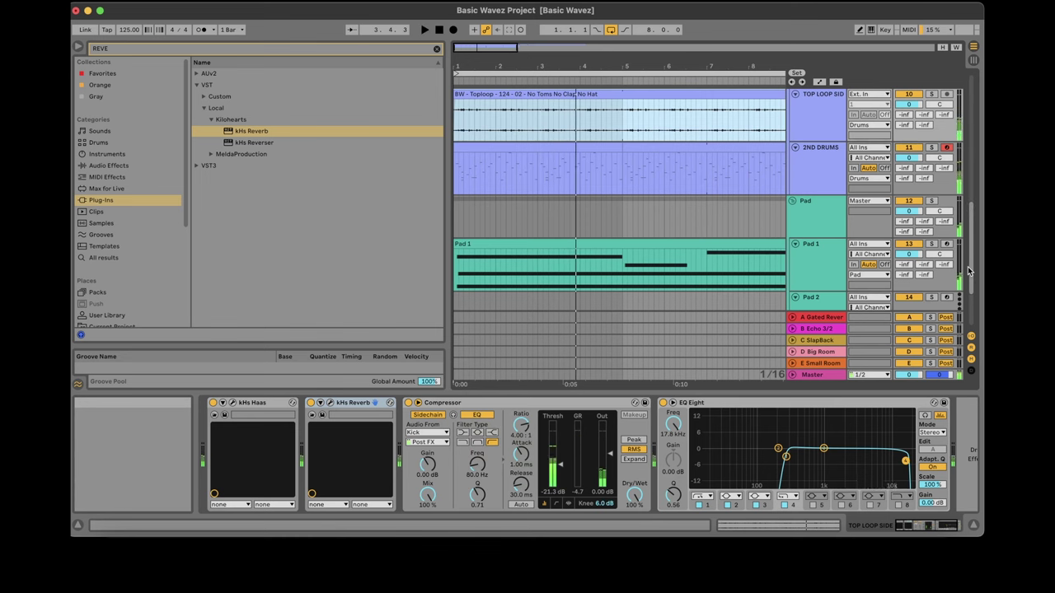
Find Auto Filter among the audio effects and insert it on 2ND DRUMS directly after the sliced percussion sampler.
scroll(738, 236, "up", 5)
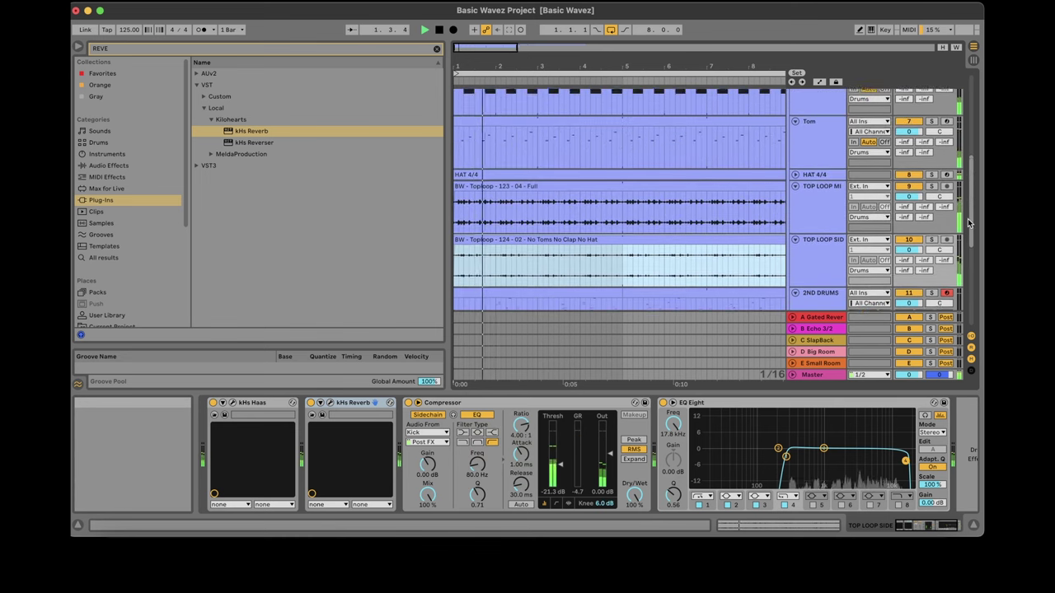
left_click(738, 236)
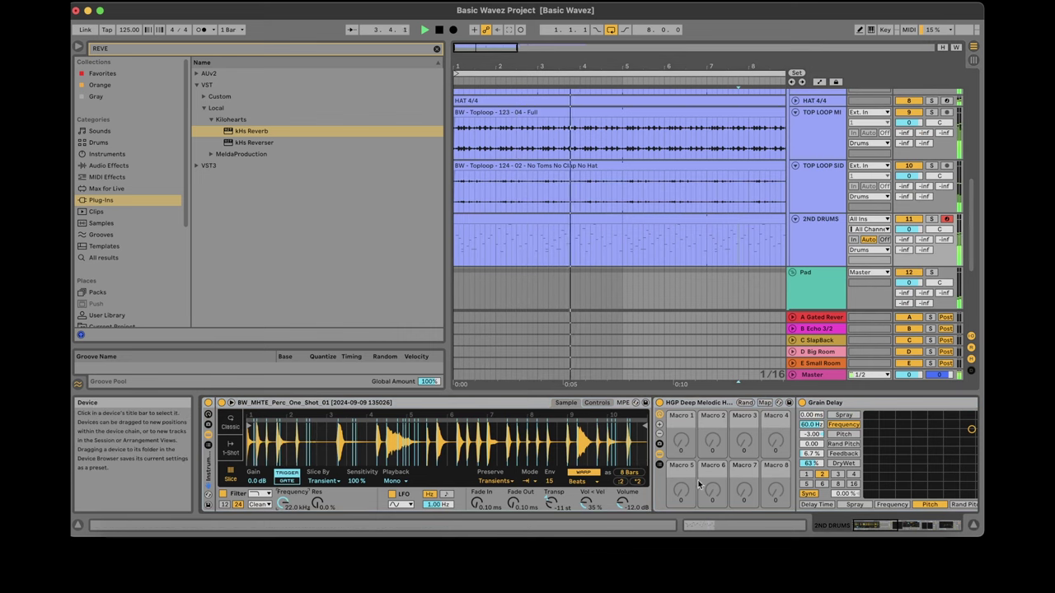
left_click(899, 528)
left_click_drag(898, 528, 864, 528)
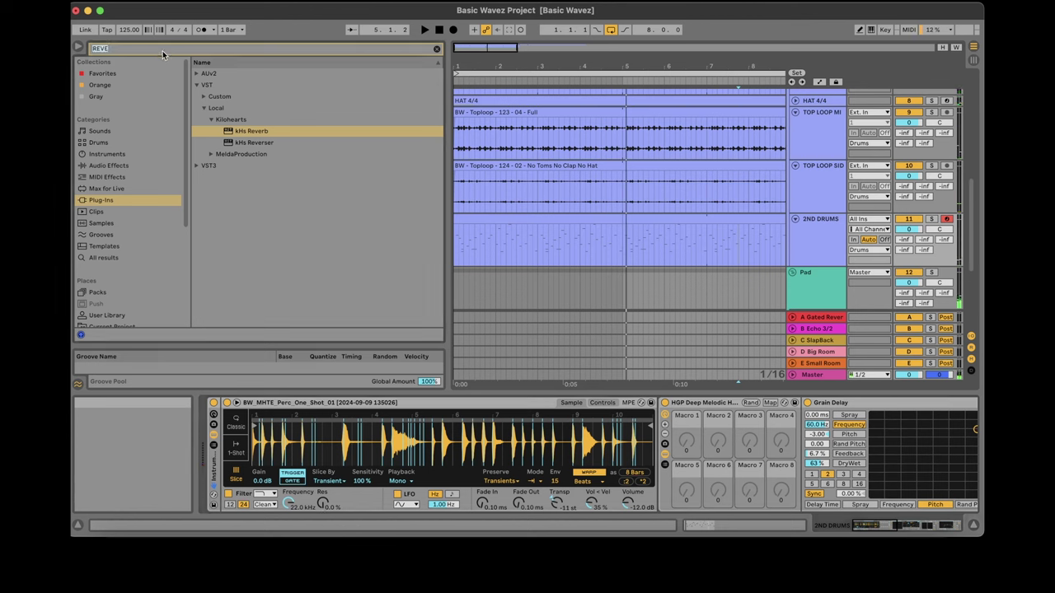
key("BackSpace")
key("BackSpace")
key("BackSpace")
key("BackSpace")
type("FIL")
left_click(108, 166)
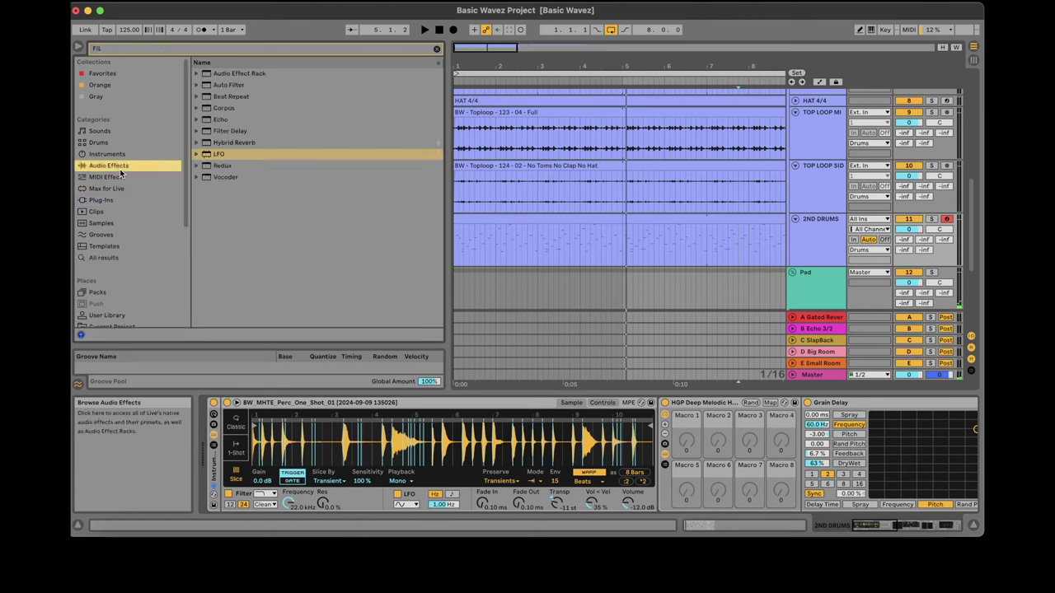
left_click_drag(231, 86, 676, 430)
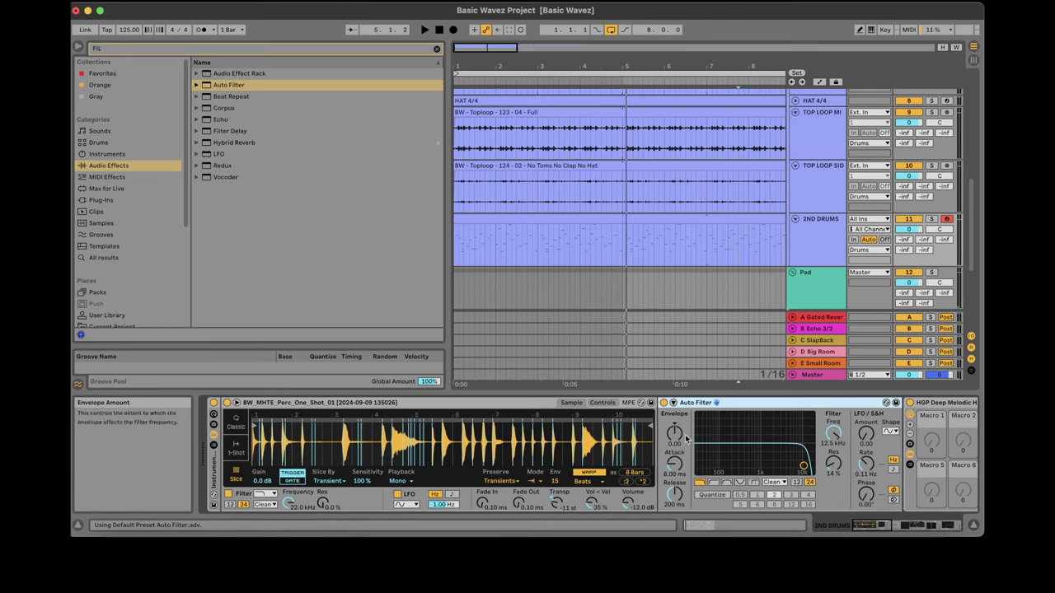
Set the Auto Filter to a 12 dB band-pass with OSR circuit, 197 Hz frequency, 1.3% resonance and 7.69 dB drive.
left_click(726, 483)
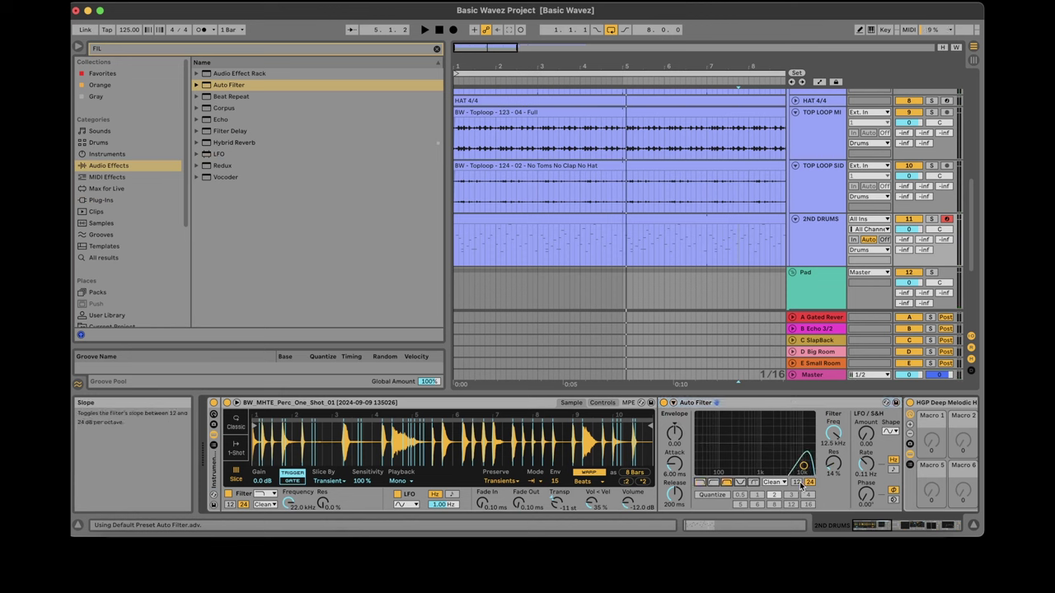
left_click(773, 482)
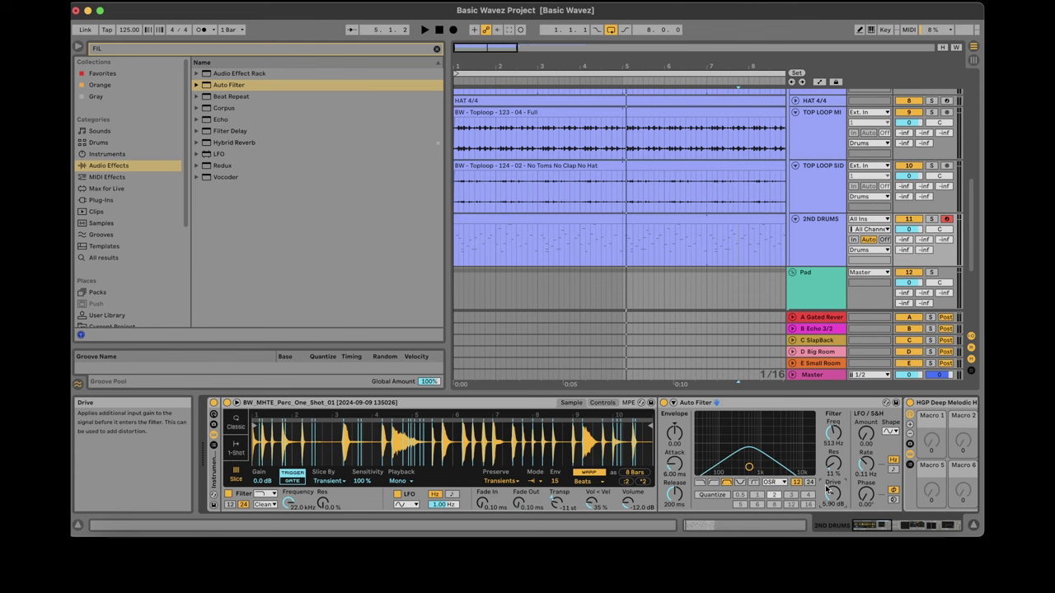
mouse_move(750, 470)
left_mouse_down()
mouse_move(707, 449)
mouse_move(772, 445)
mouse_move(736, 462)
mouse_move(783, 451)
mouse_move(736, 453)
mouse_move(733, 471)
left_mouse_up()
key("space")
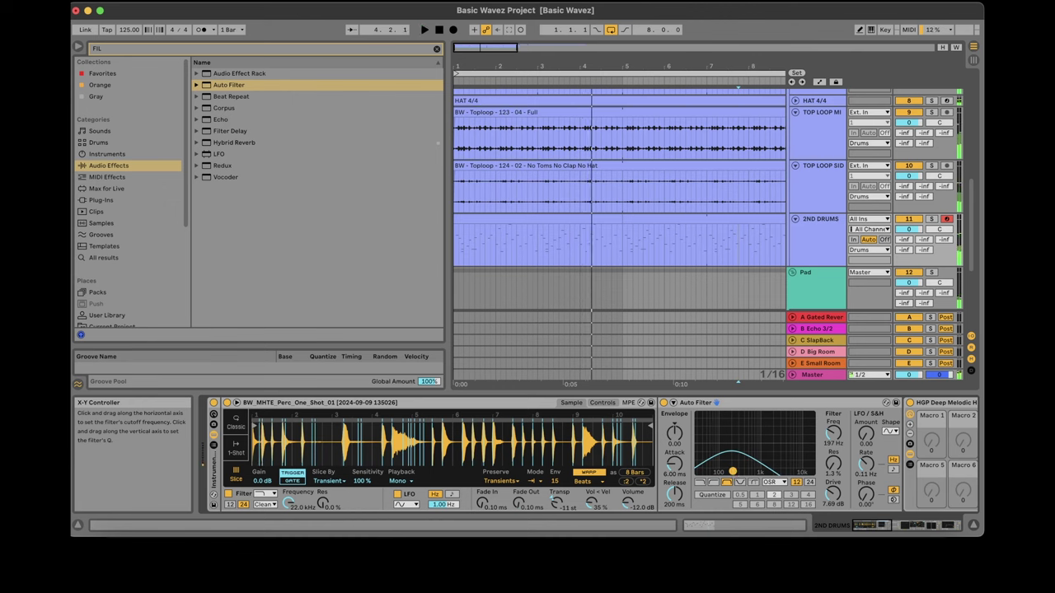
Set the arrangement grid to 4 bars and duplicate the Drums group's eight bars to fill bars 9 to 17.
key("minus")
key("minus")
key("minus")
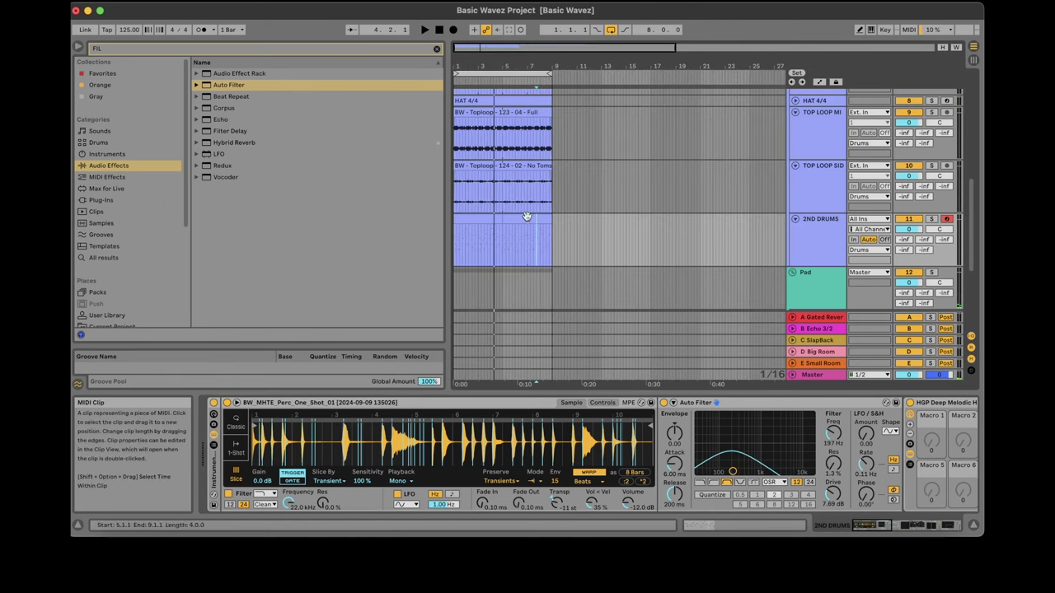
scroll(974, 195, "up", 2)
scroll(974, 195, "up", 5)
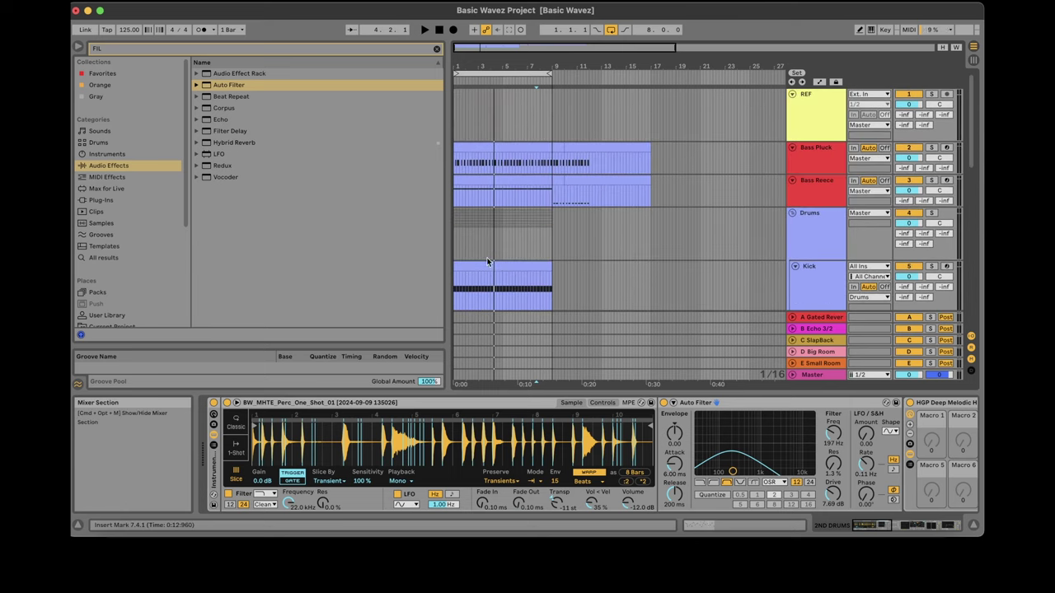
right_click(603, 248)
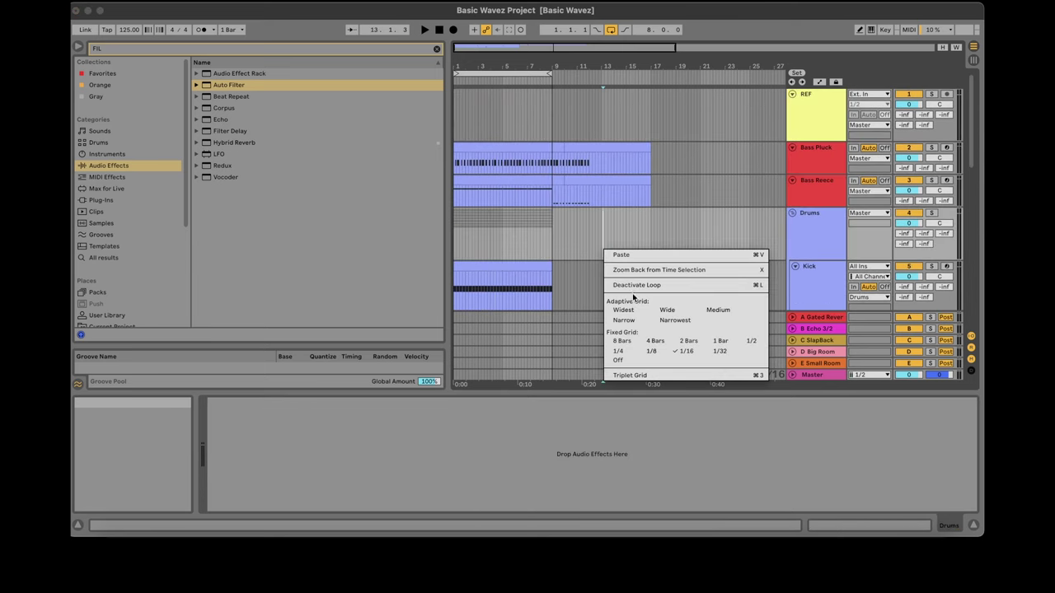
left_click(655, 342)
left_click(546, 218)
key("super+d")
Duplicate the first eight bars of Bass Pluck and Bass Reece over bars 9 to 17, and extend the loop to 16 bars.
left_click(542, 132)
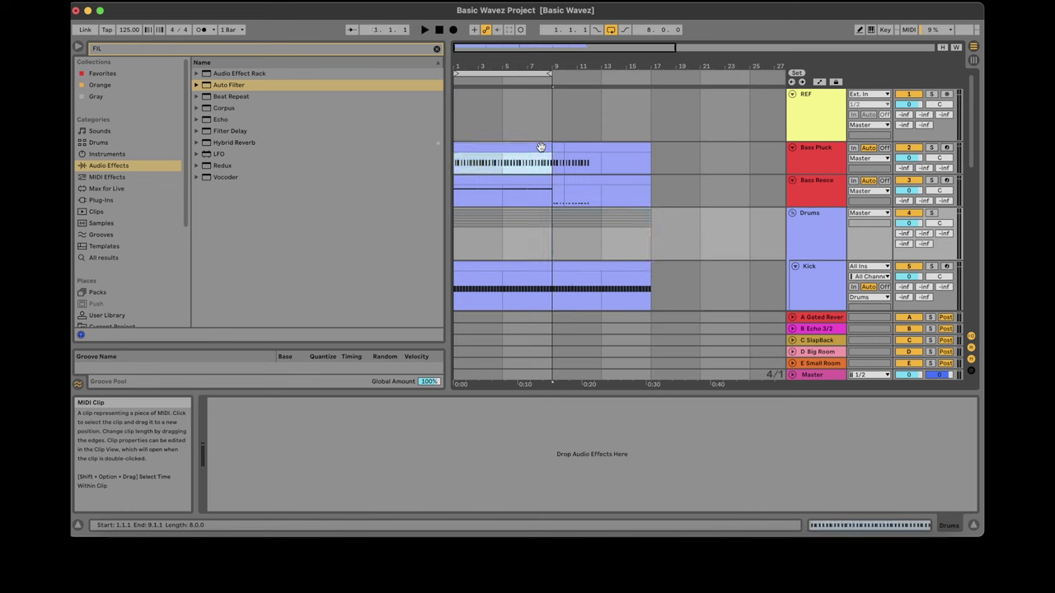
key("super+d")
left_click(526, 181)
key("super+d")
left_click_drag(549, 74, 648, 75)
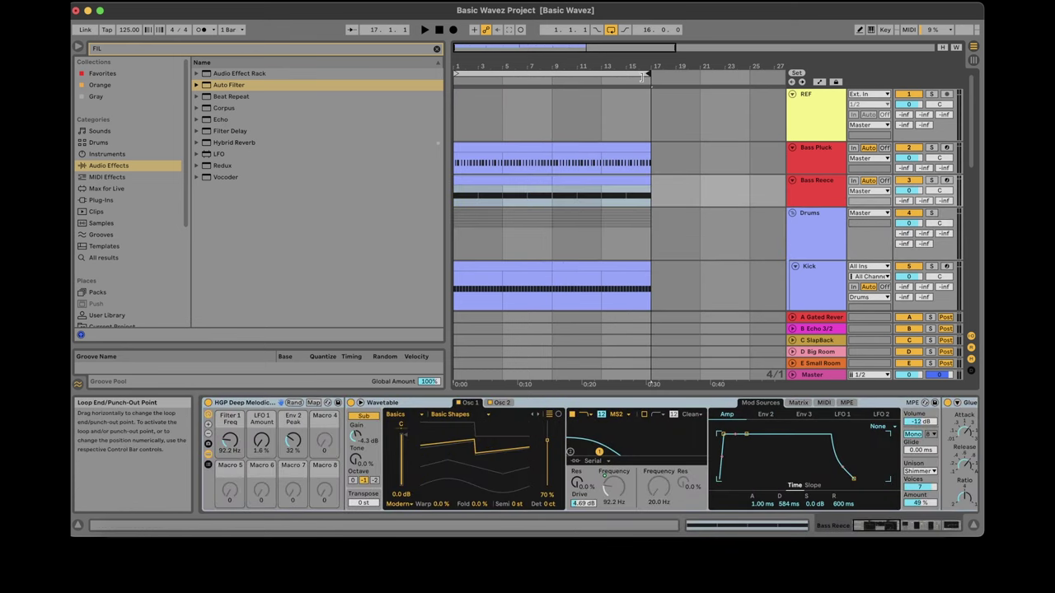
Solo the 2ND DRUMS track and rename it TEXTURE 1.
key("space")
left_click_drag(972, 133, 983, 254)
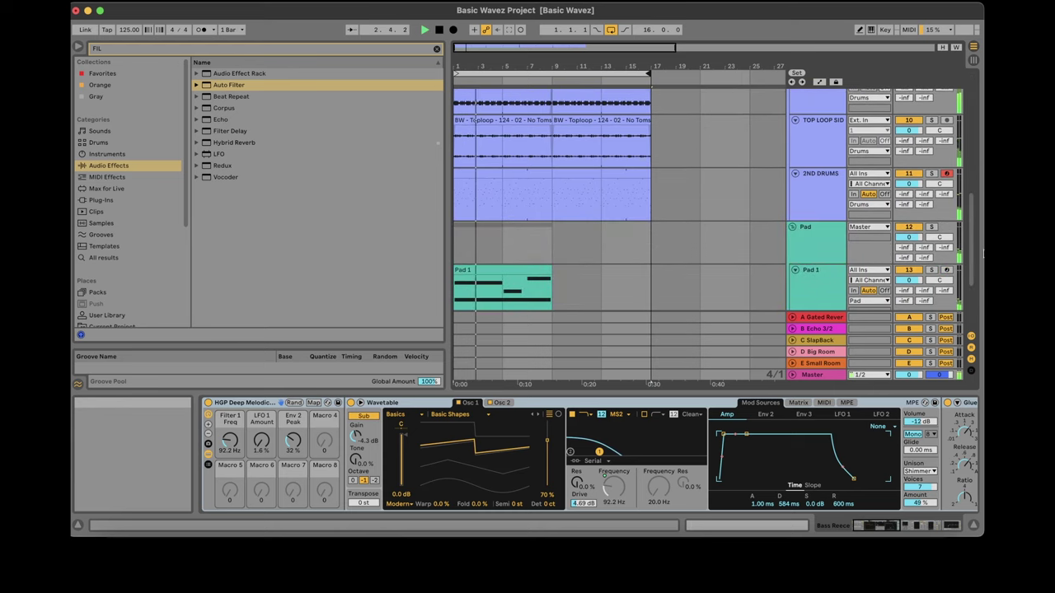
left_click(932, 174)
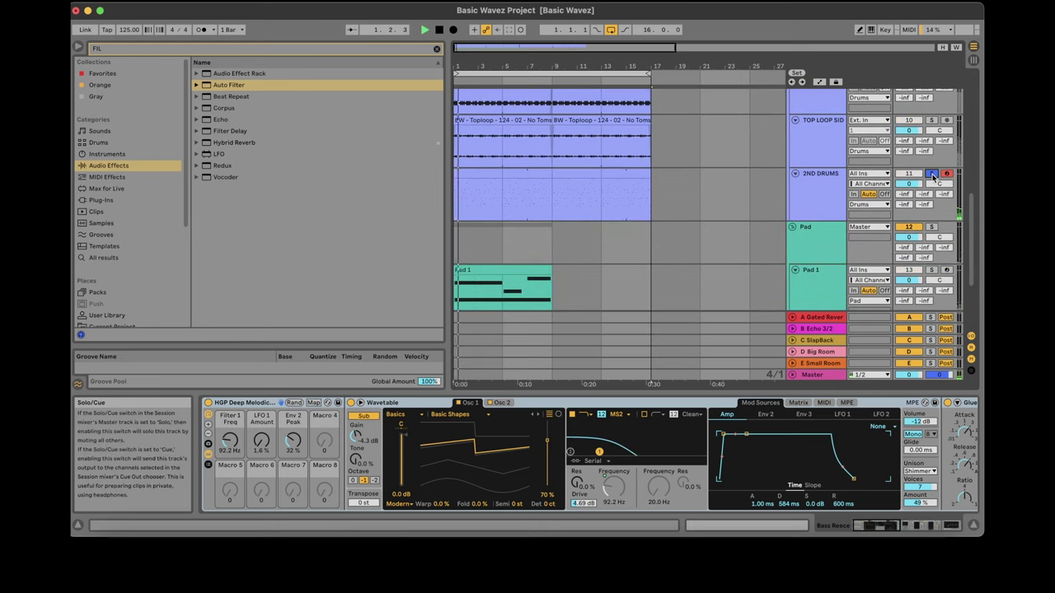
right_click(843, 172)
left_click(853, 225)
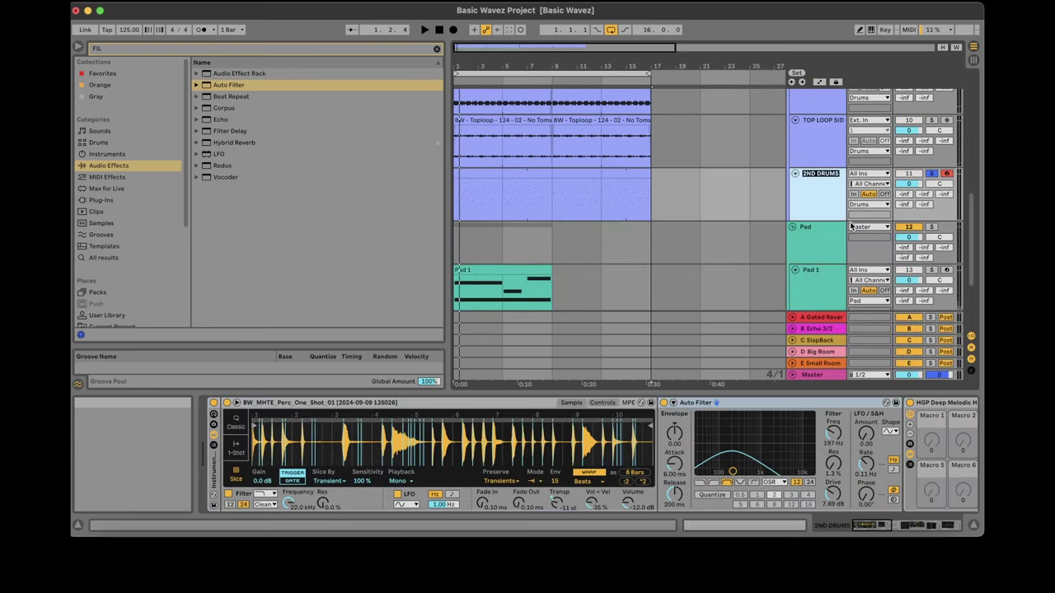
type("TEXTURE 1")
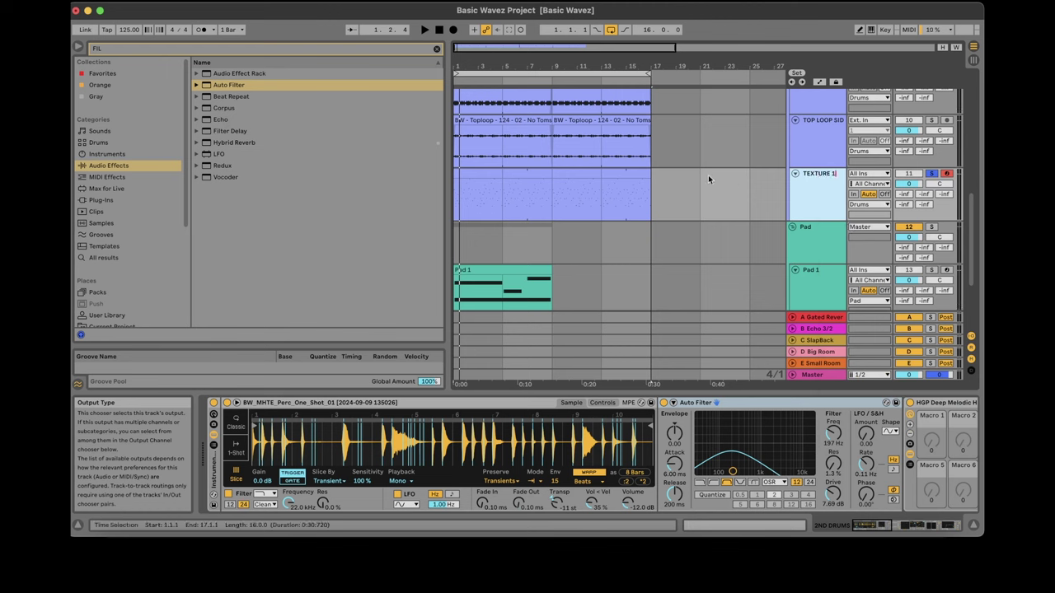
left_click(653, 198)
Audition TEXTURE 1 from bar 5, disarm it, and set its Auto Filter to 124 Hz frequency and 11% resonance.
left_click_drag(513, 185, 536, 177)
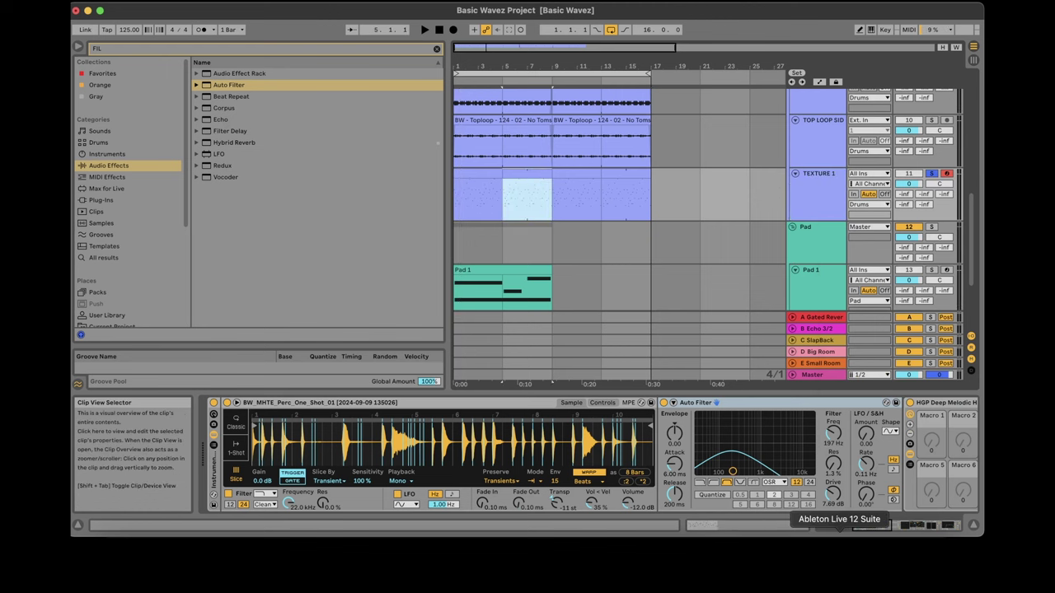
key("space")
mouse_move(732, 472)
left_mouse_down()
mouse_move(756, 457)
mouse_move(725, 473)
left_mouse_up()
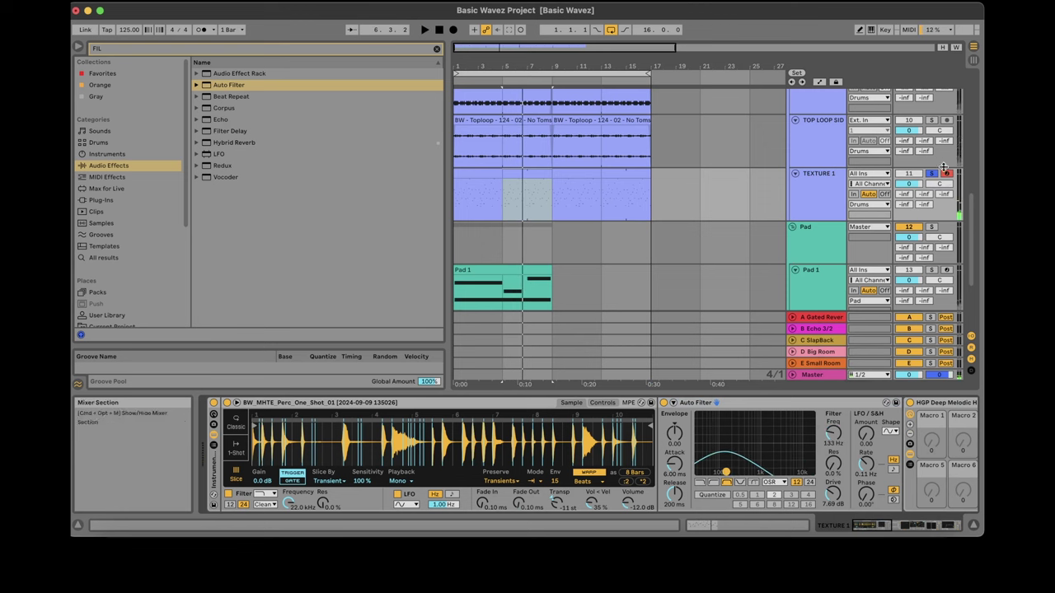
double_click(440, 29)
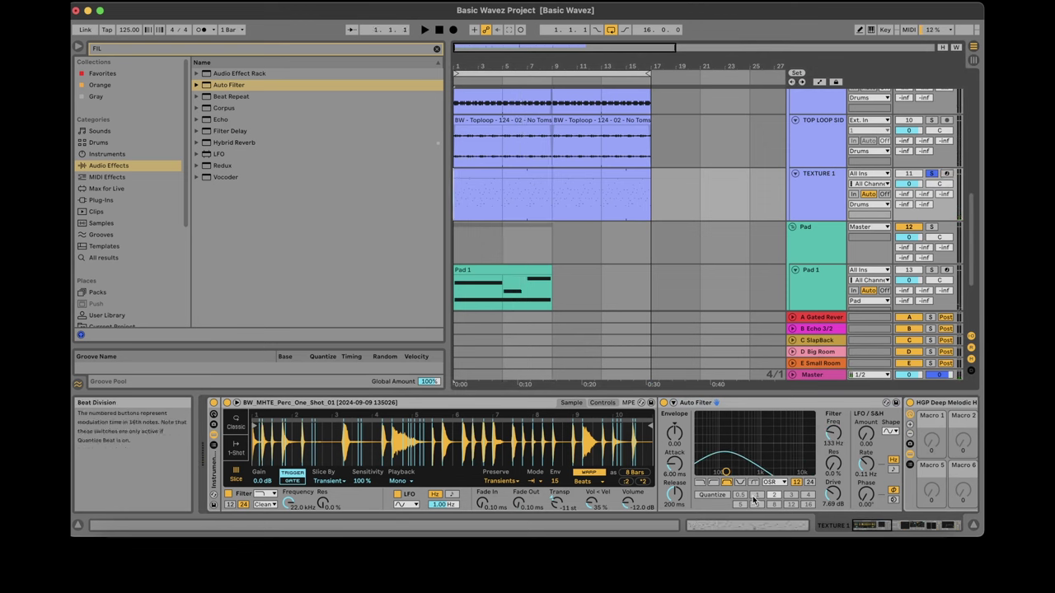
left_click_drag(726, 473, 725, 468)
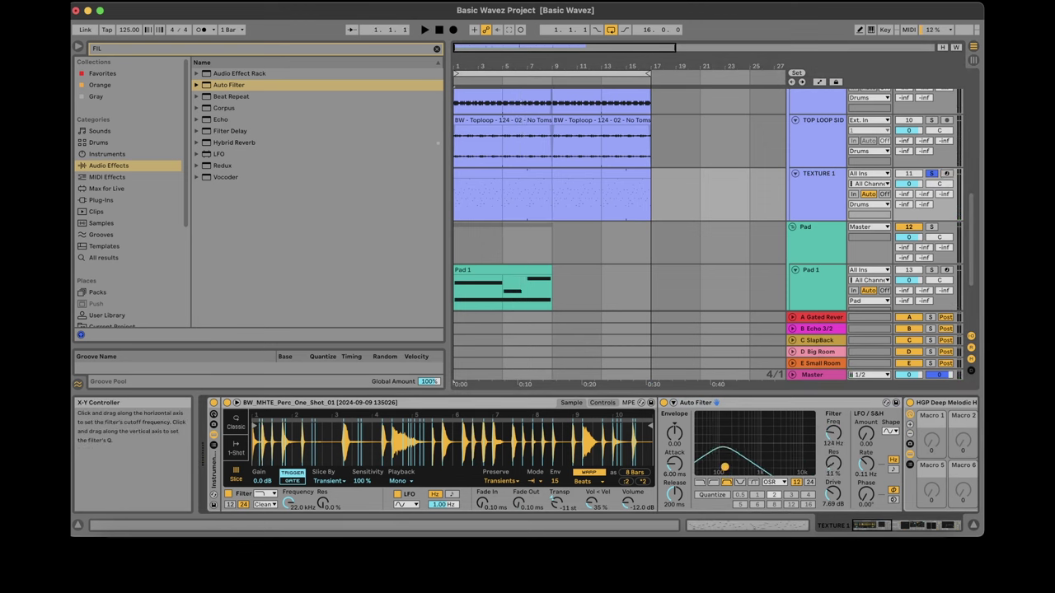
Record automation on TEXTURE 1 across the 16-bar loop by sweeping the Auto Filter's frequency and resonance.
left_click(453, 30)
mouse_move(722, 459)
left_mouse_down()
mouse_move(747, 460)
mouse_move(738, 469)
mouse_move(782, 471)
mouse_move(760, 457)
mouse_move(737, 460)
mouse_move(778, 471)
mouse_move(744, 464)
left_mouse_up()
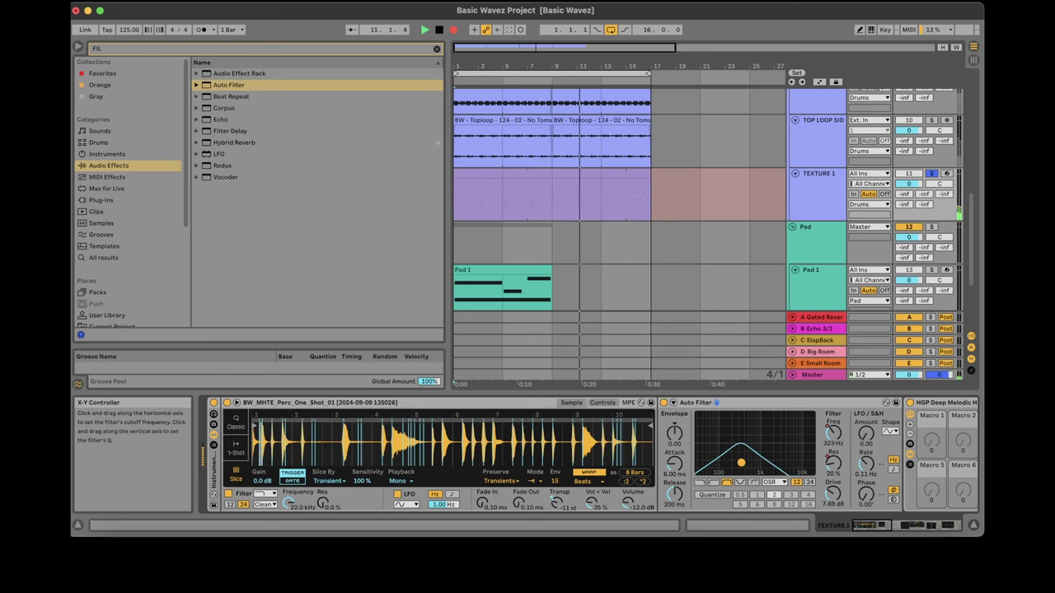
mouse_move(735, 466)
left_mouse_down()
mouse_move(753, 457)
mouse_move(735, 450)
left_mouse_up()
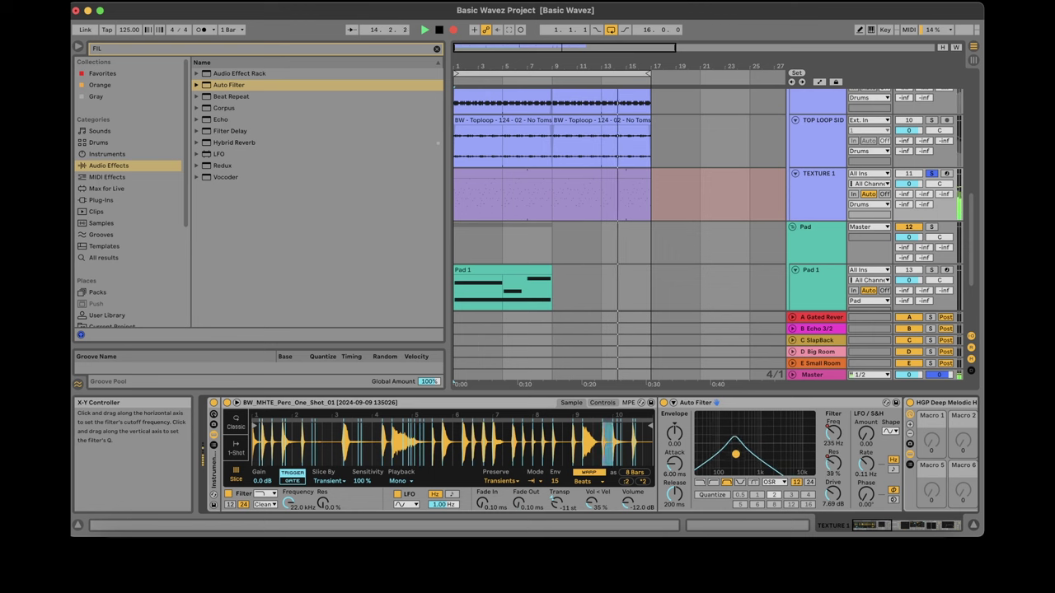
left_click_drag(736, 449, 743, 475)
key("space")
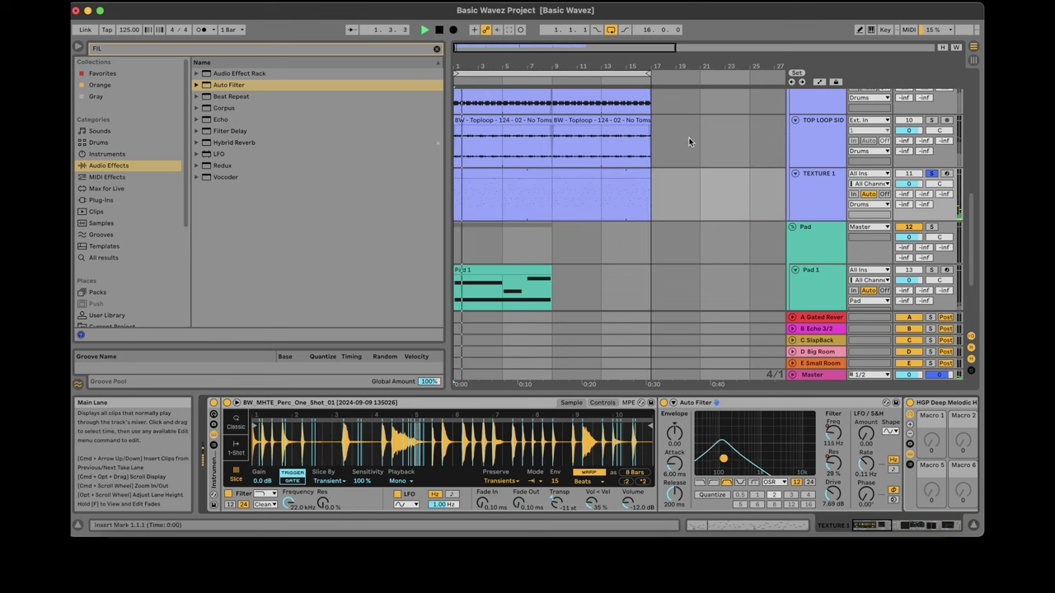
Unsolo TEXTURE 1 and duplicate the eight-bar Pad 1 clip over bars 9 to 17.
left_click(934, 174)
key("XF86AudioRaiseVolume")
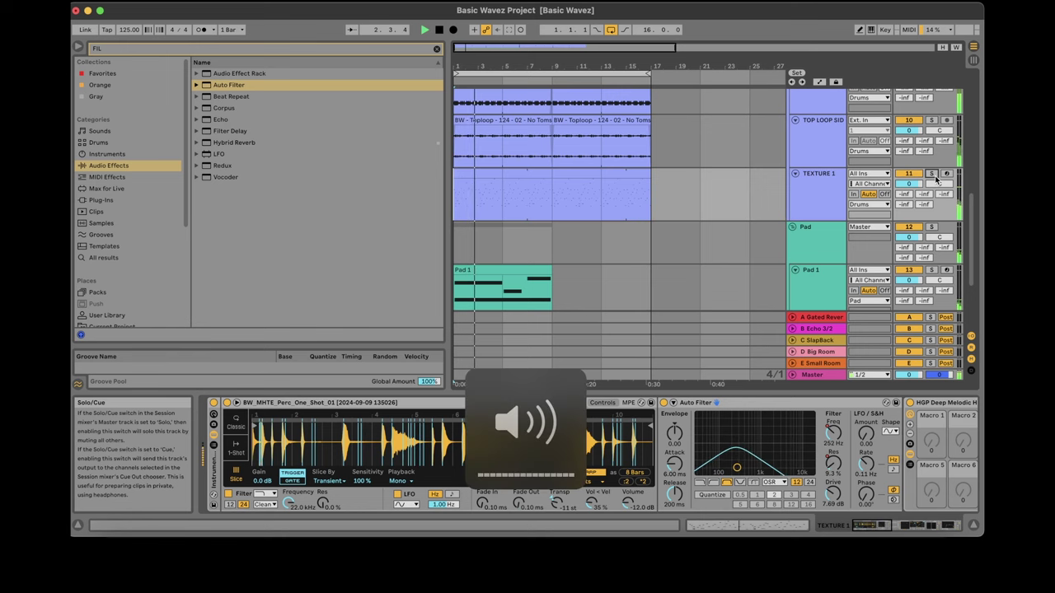
left_click(527, 269)
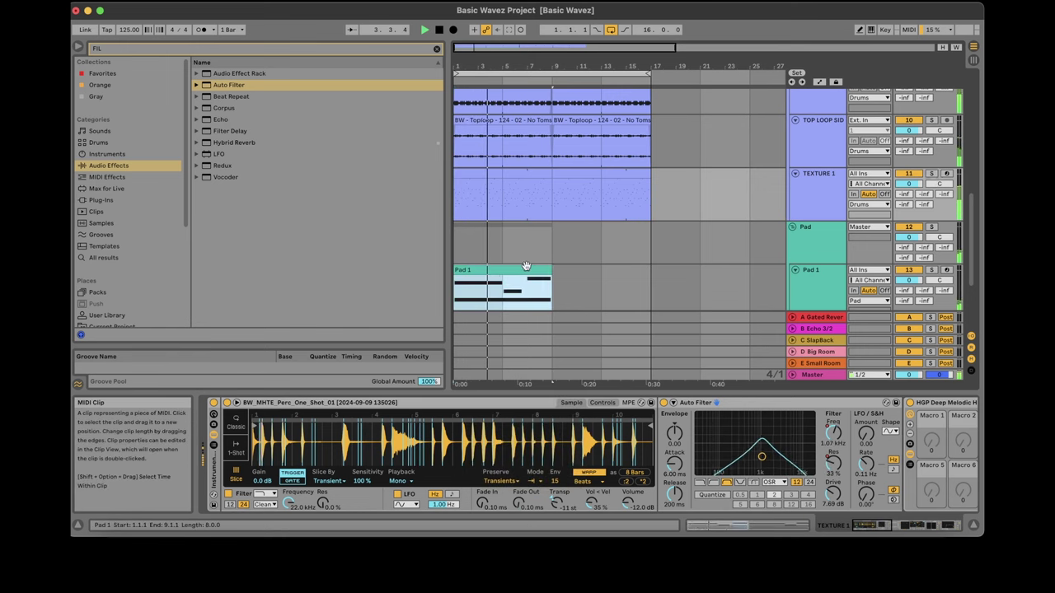
key("super+d")
left_click_drag(445, 200, 305, 176)
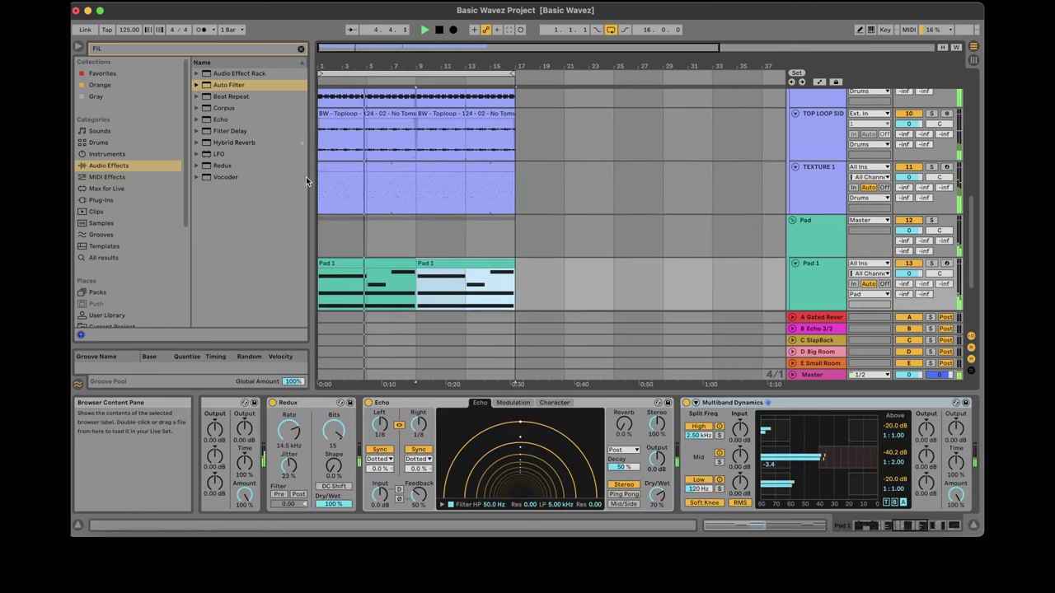
left_click_drag(469, 47, 458, 58)
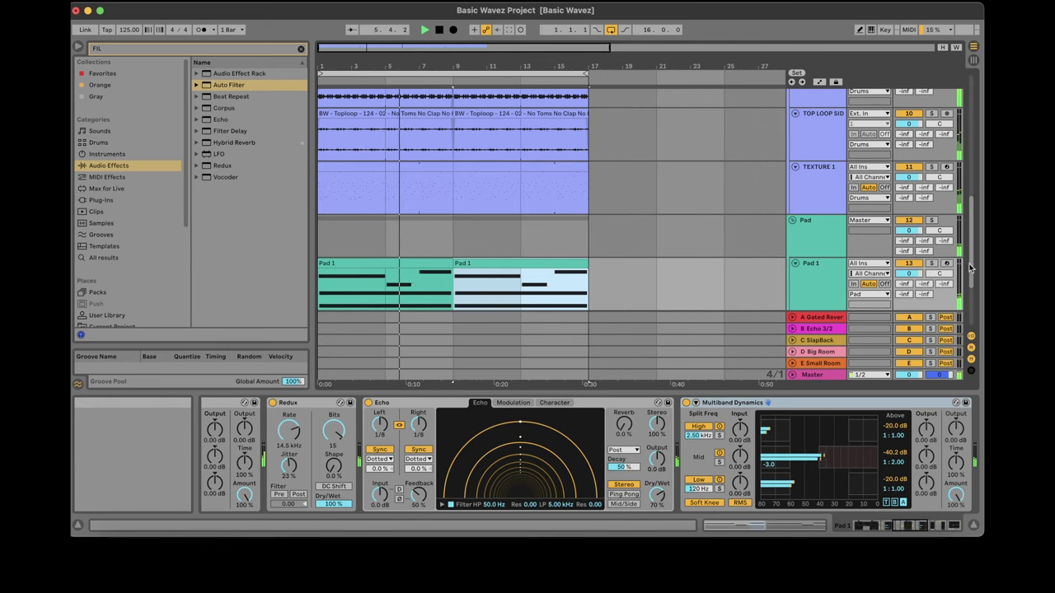
Solo the Drums group, find EQ Eight among the audio effects and add it to the group.
left_click_drag(971, 266, 964, 91)
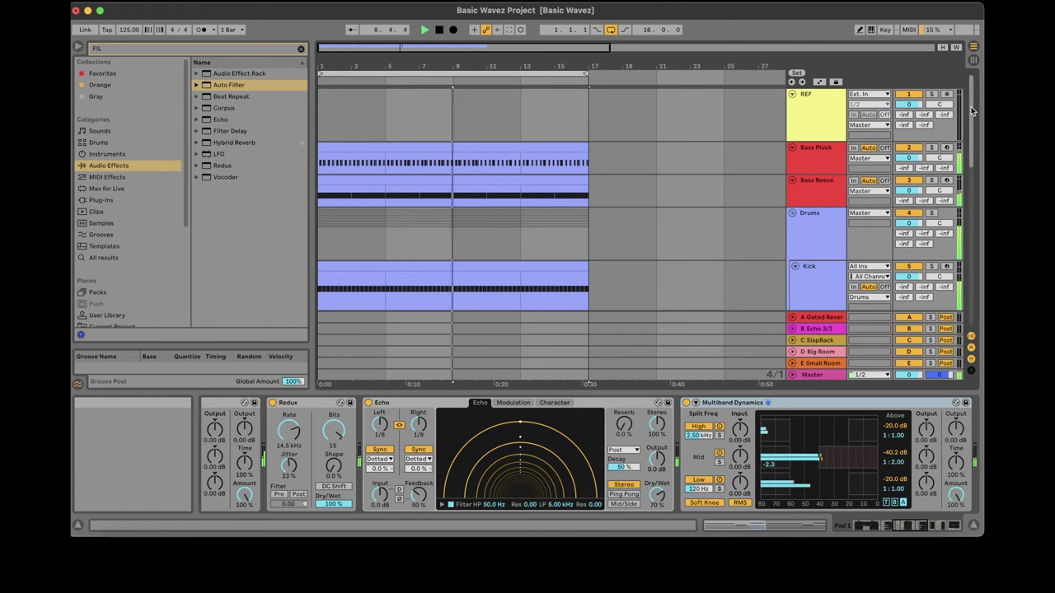
left_click_drag(971, 107, 939, 76)
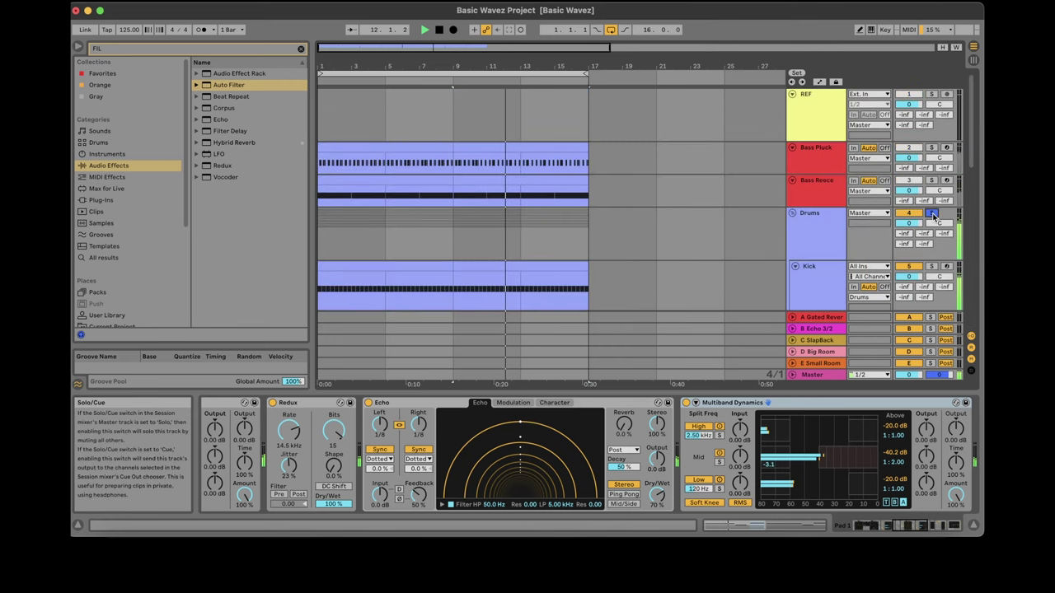
left_click(427, 218)
left_click(224, 48)
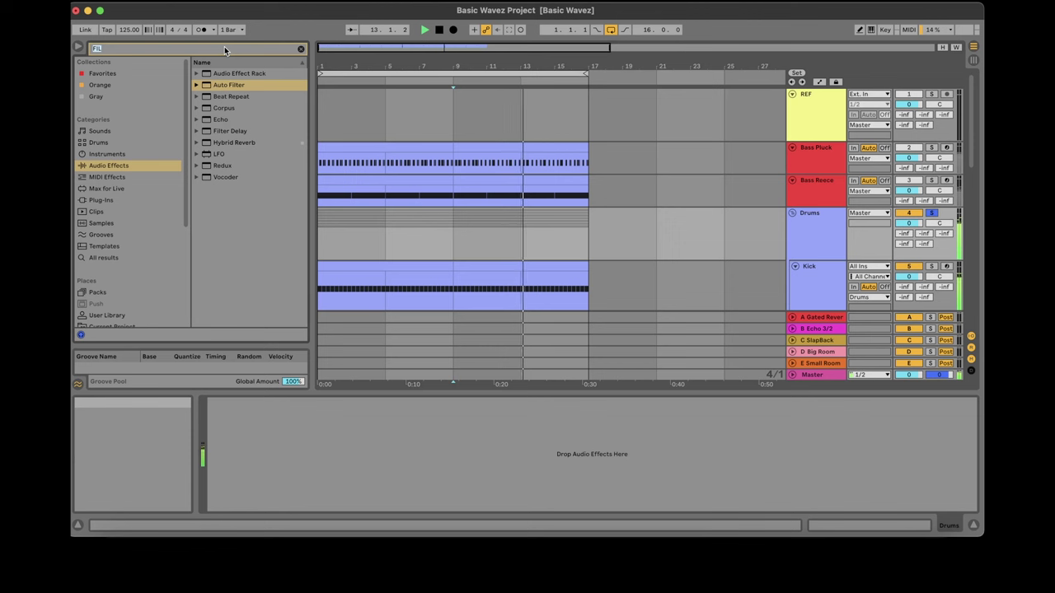
type("EQ")
double_click(231, 98)
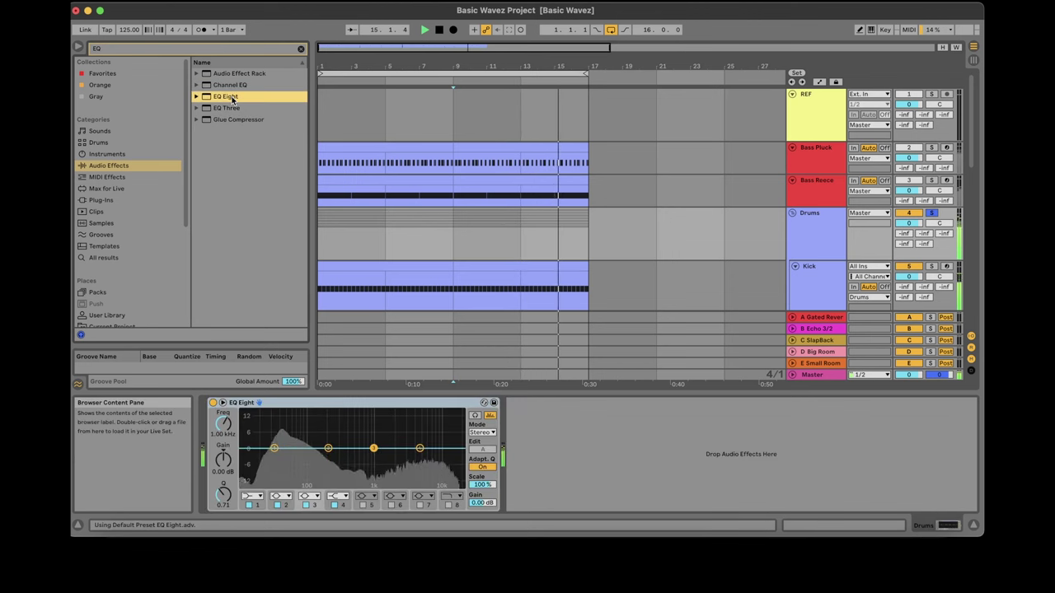
Collapse the Pad group, expand the Lead group and select the Lead 1 track.
key("space")
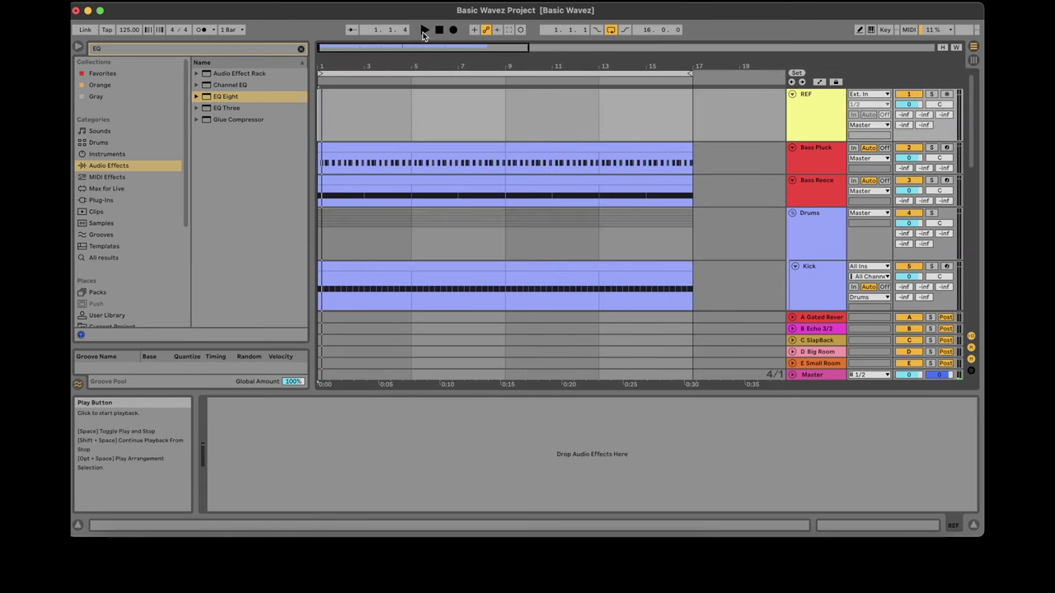
left_click_drag(973, 137, 976, 306)
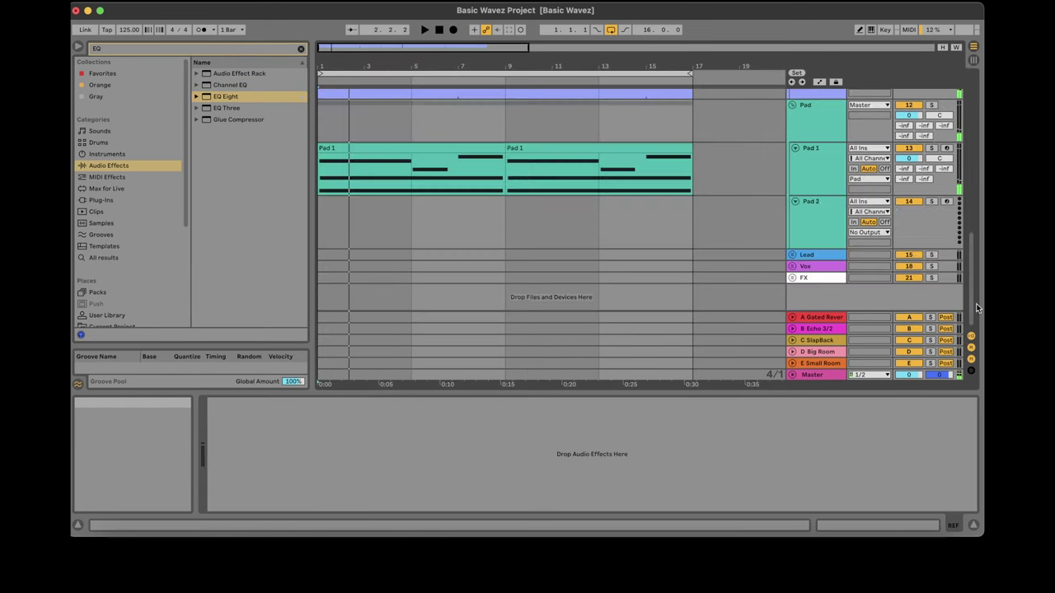
left_click(792, 105)
left_click(792, 116)
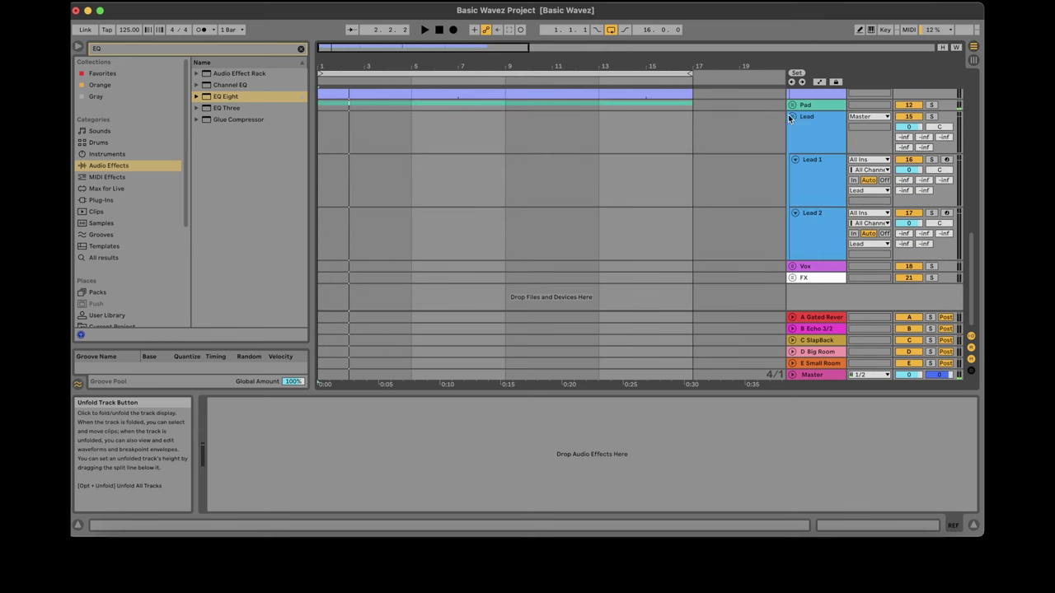
left_click(819, 190)
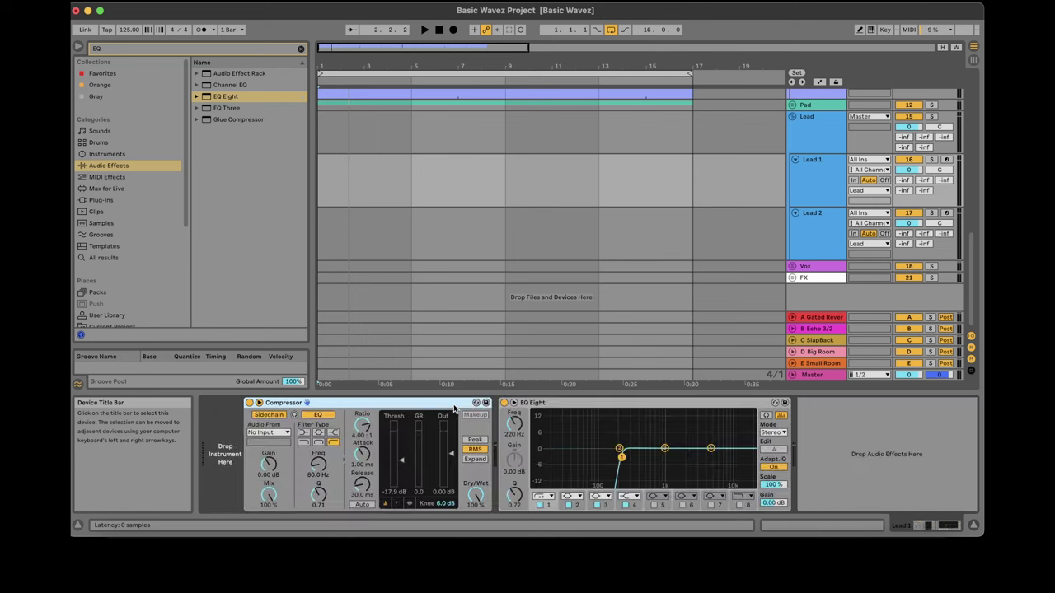
Clear the browser search, open the HGP Ableton Sample Library and collapse its Basic Wavez folder.
key("space")
left_click_drag(312, 135, 469, 124)
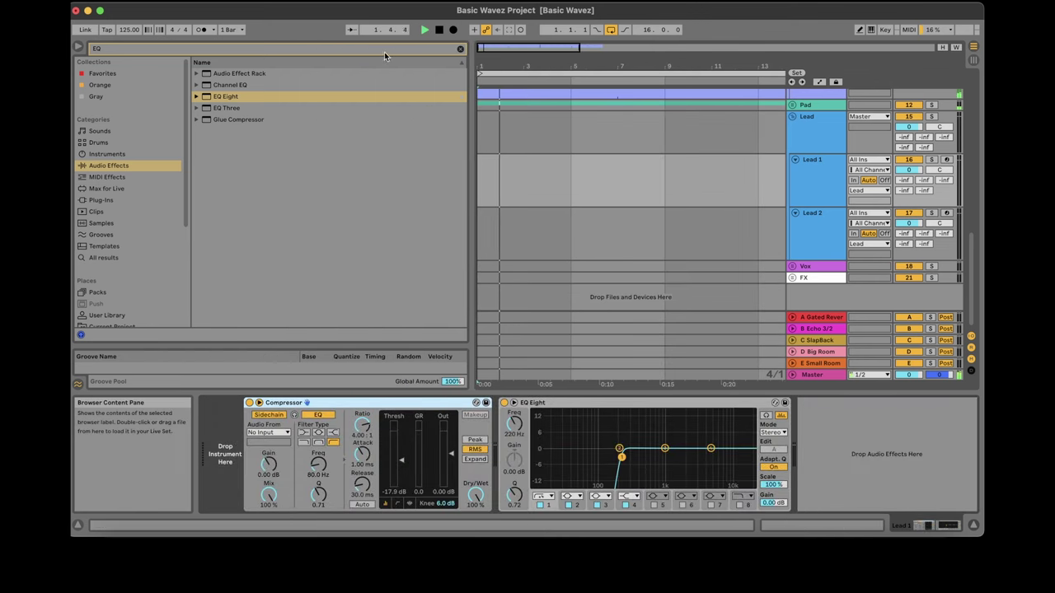
key("Escape")
scroll(183, 149, "down", 5)
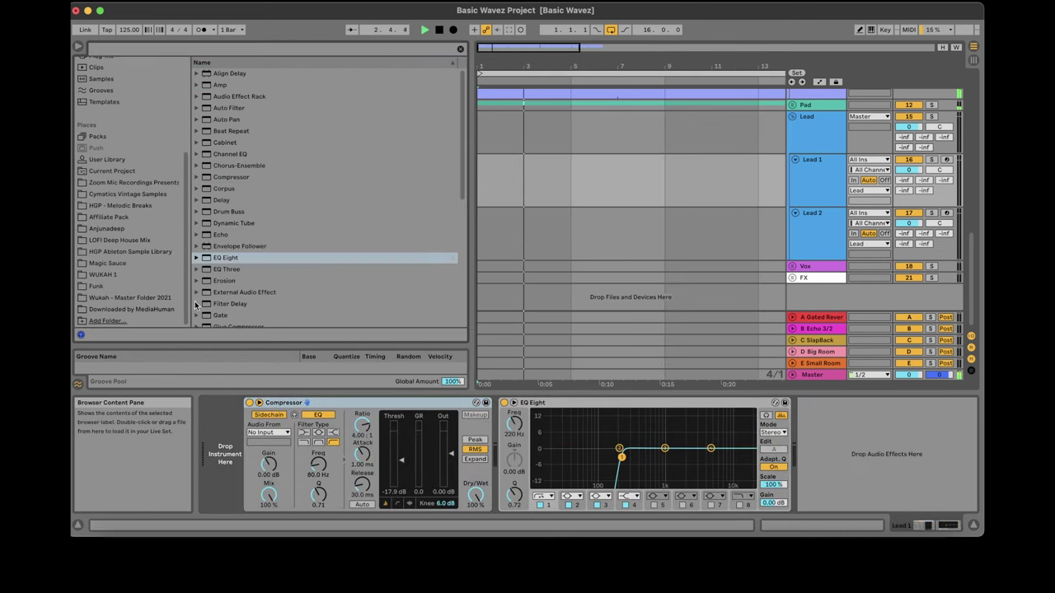
left_click(130, 252)
left_click_drag(462, 174, 464, 97)
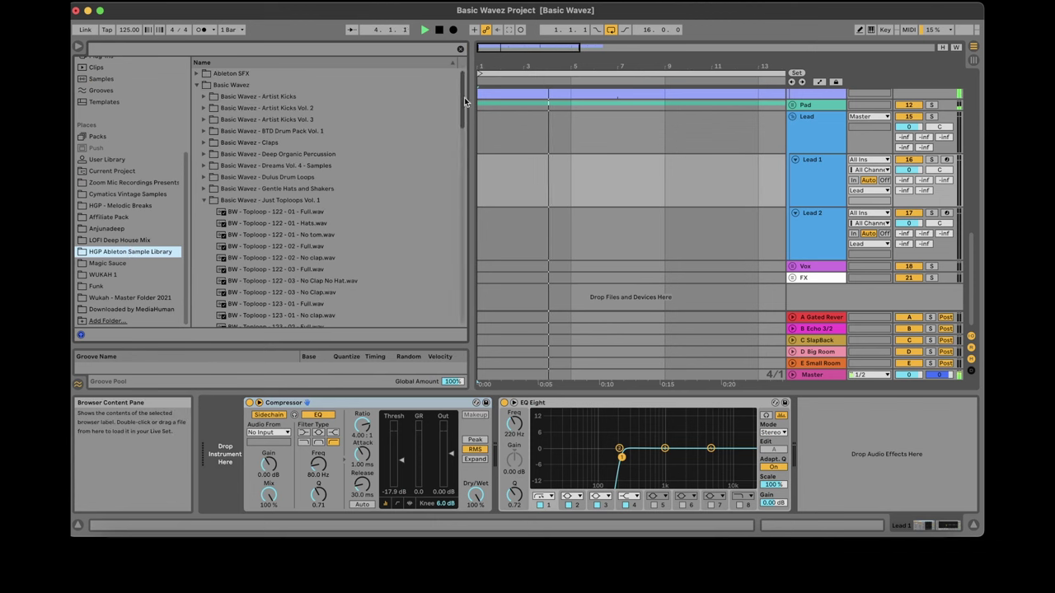
left_click(197, 85)
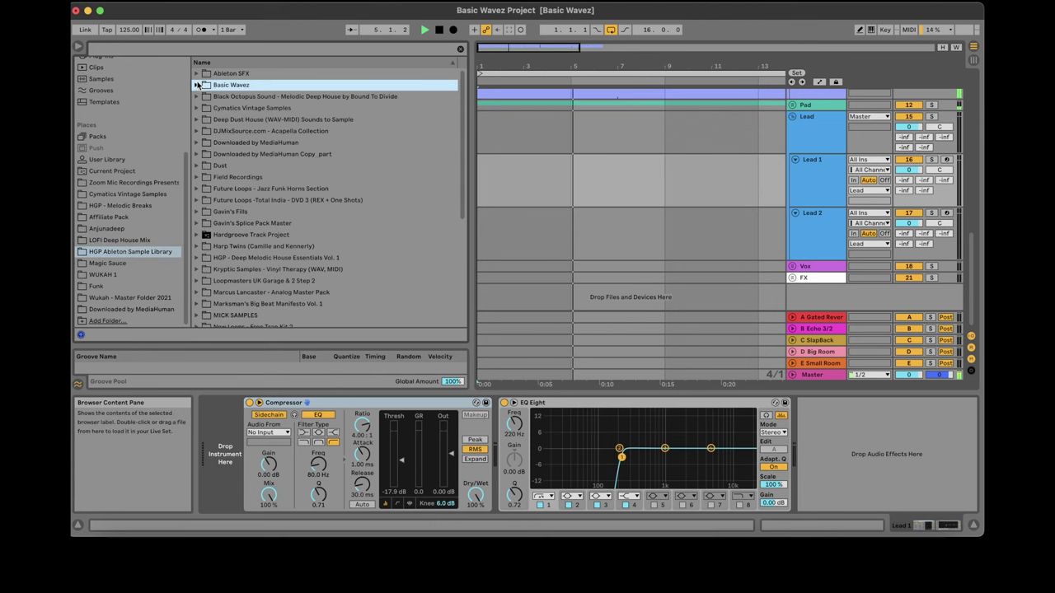
Load HGP Deep Melodic House - Saw Pluck.adg from the HGP - Deep Melodic House Essentials Vol. 1 instruments onto Lead 1.
left_click(197, 258)
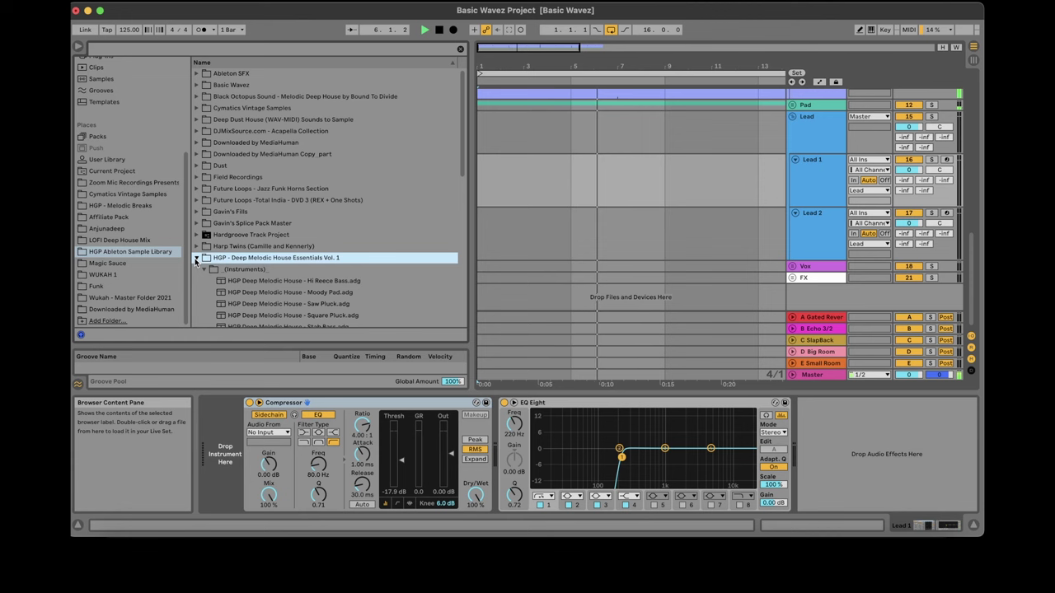
scroll(412, 165, "down", 5)
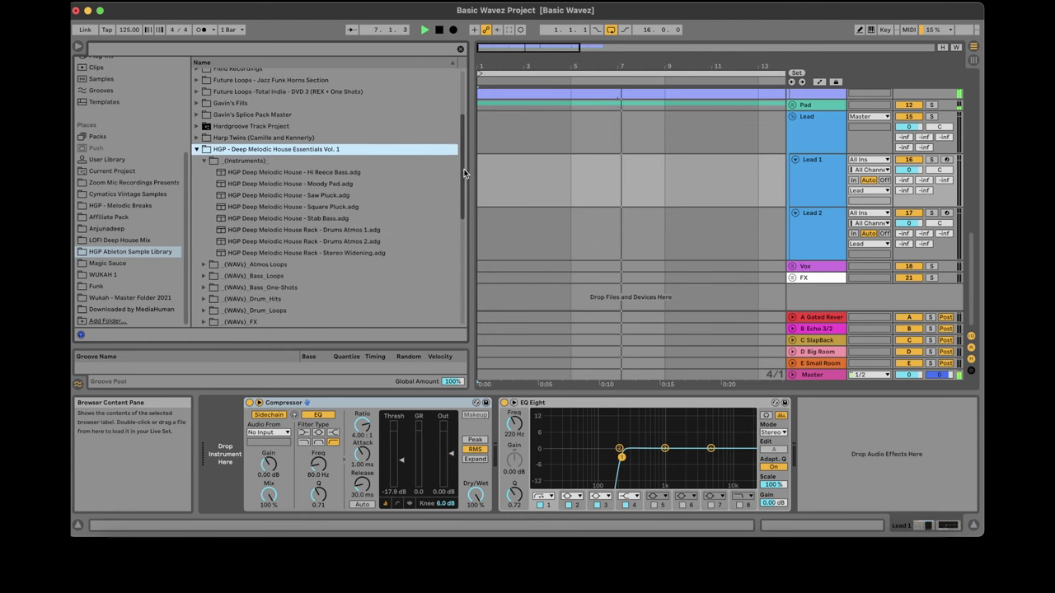
left_click(322, 195)
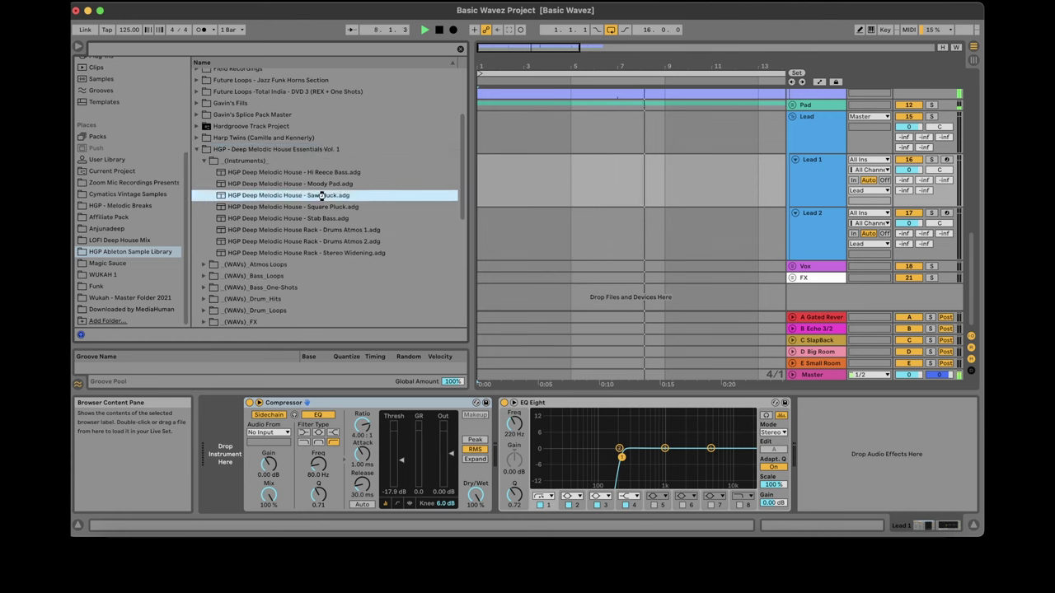
key("Return")
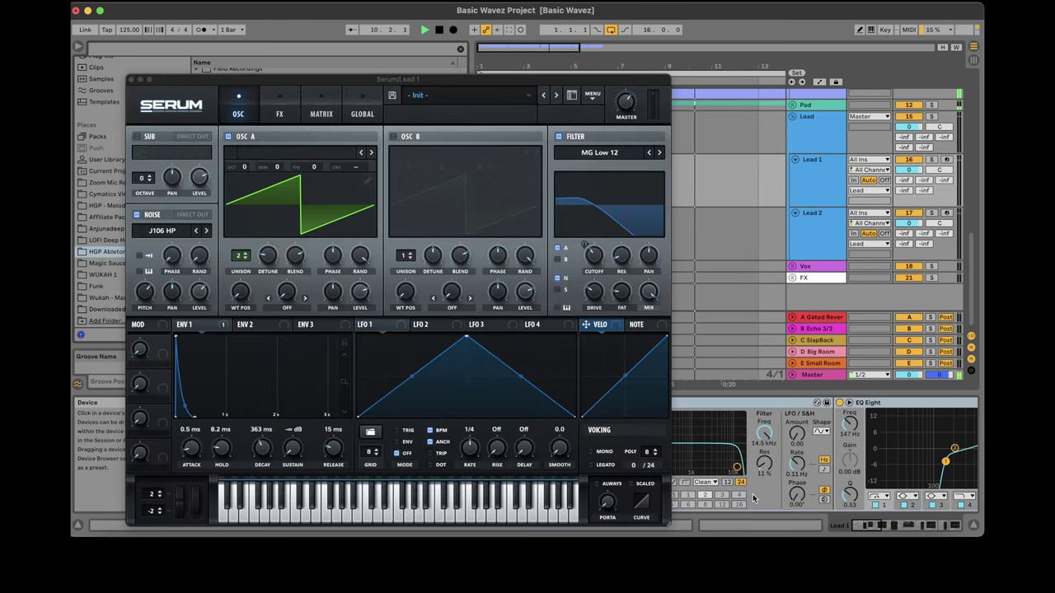
Arm Lead 1, clear the Serum window and wide browser out of the way, and record a pluck melody from bar 1 to about bar 13.
left_click(947, 160)
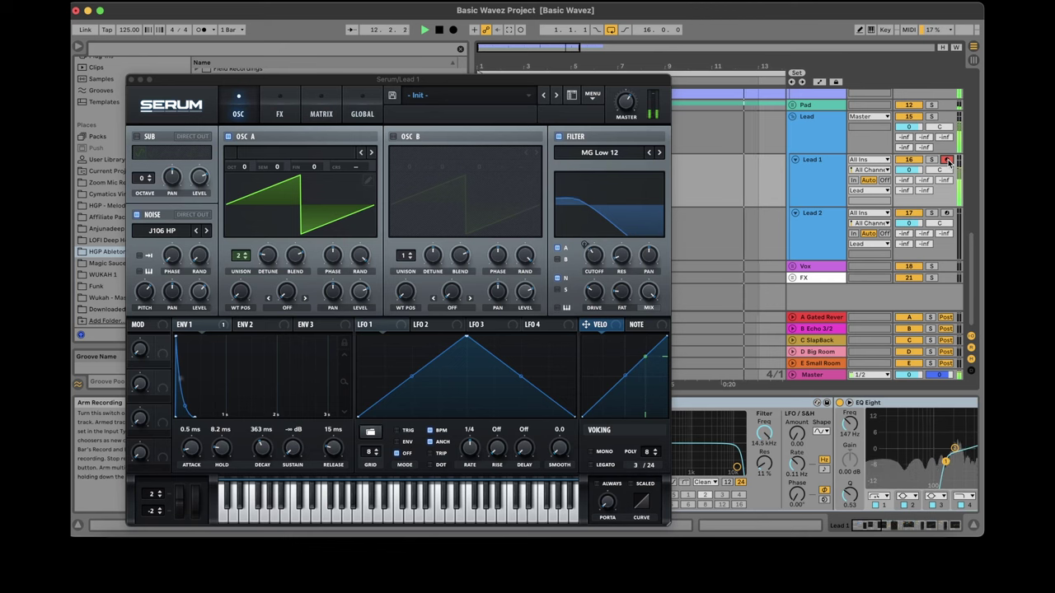
left_click(131, 79)
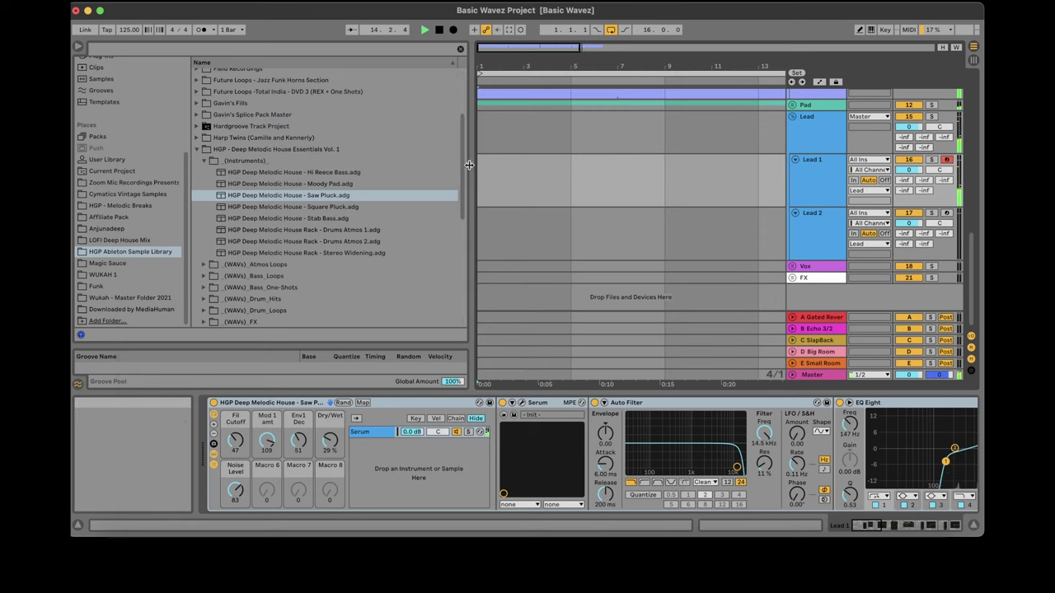
left_click_drag(469, 164, 230, 165)
left_click_drag(287, 66, 290, 52)
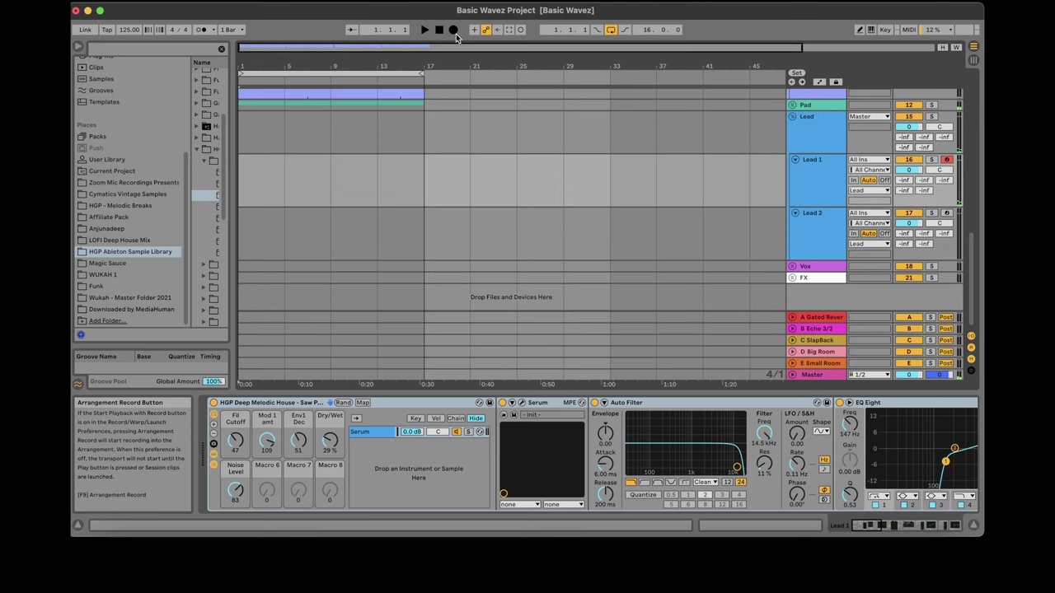
left_click(454, 29)
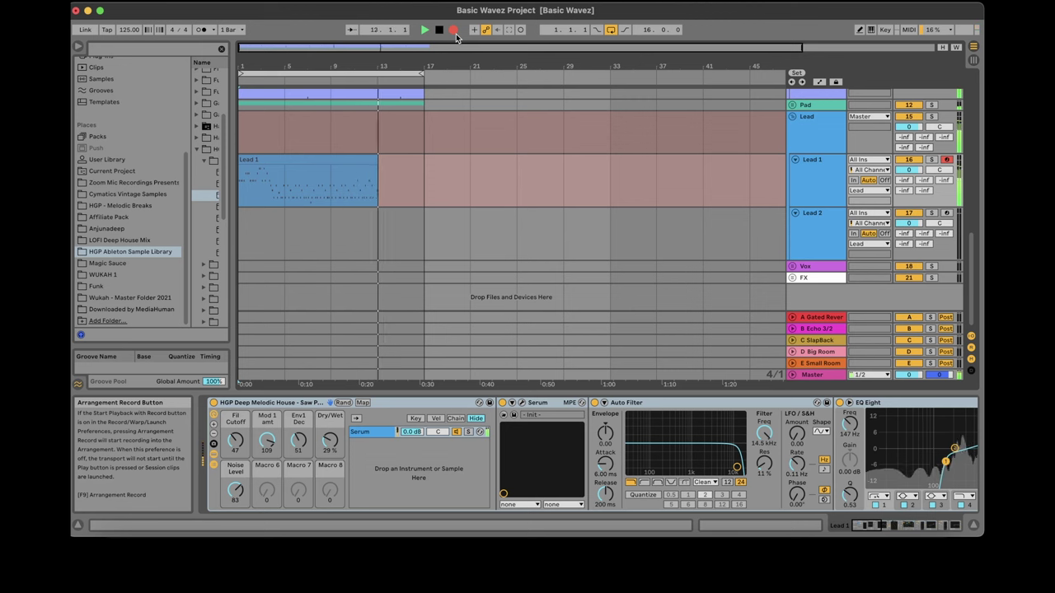
key("space")
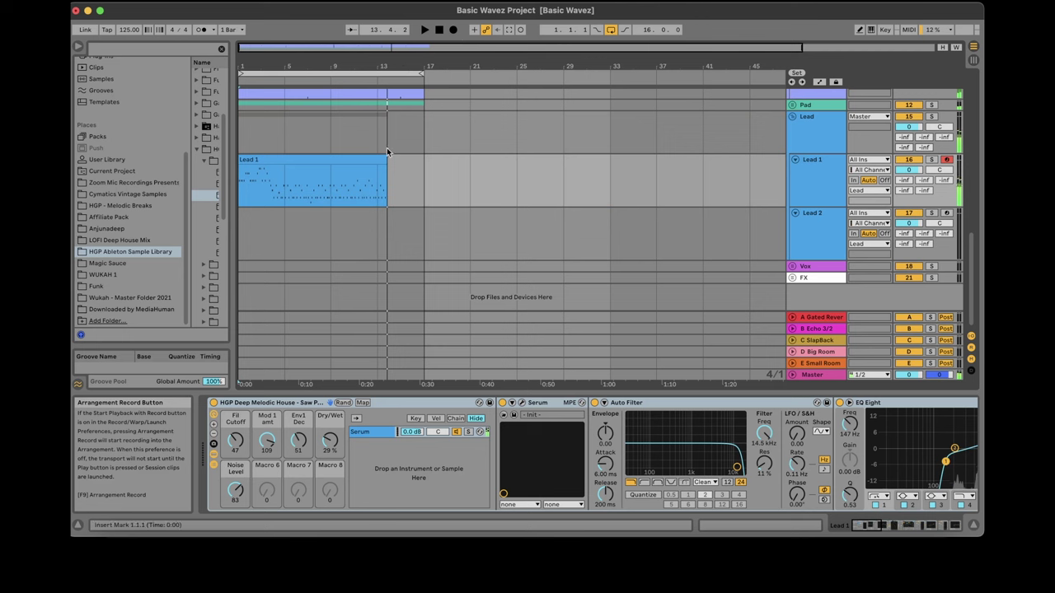
Copy bars 5 to 9 of the recorded Lead 1 clip to bar 1 and duplicate them up to bar 17.
left_click(292, 204)
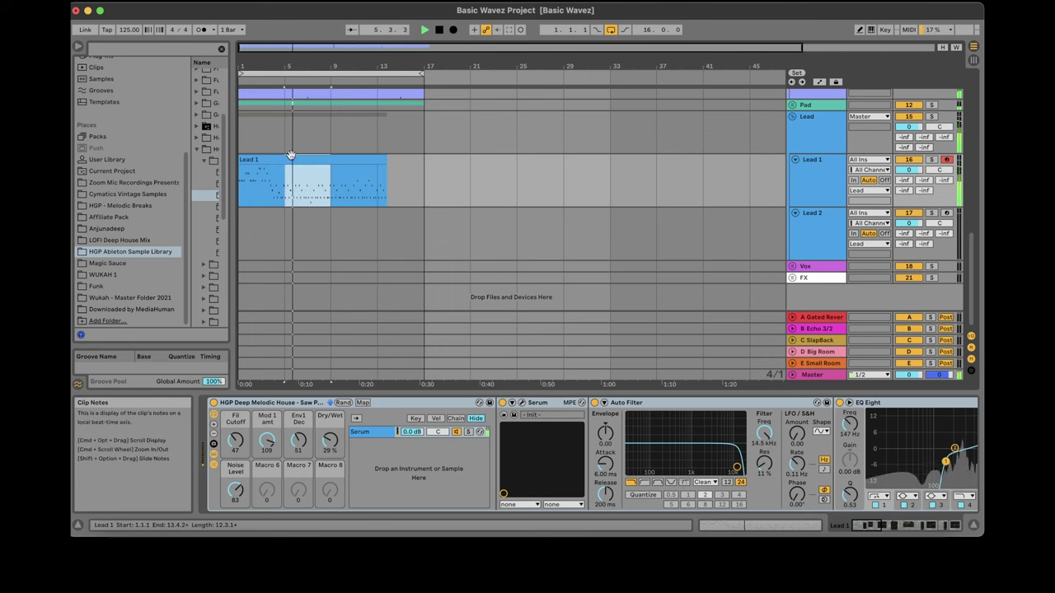
key("z")
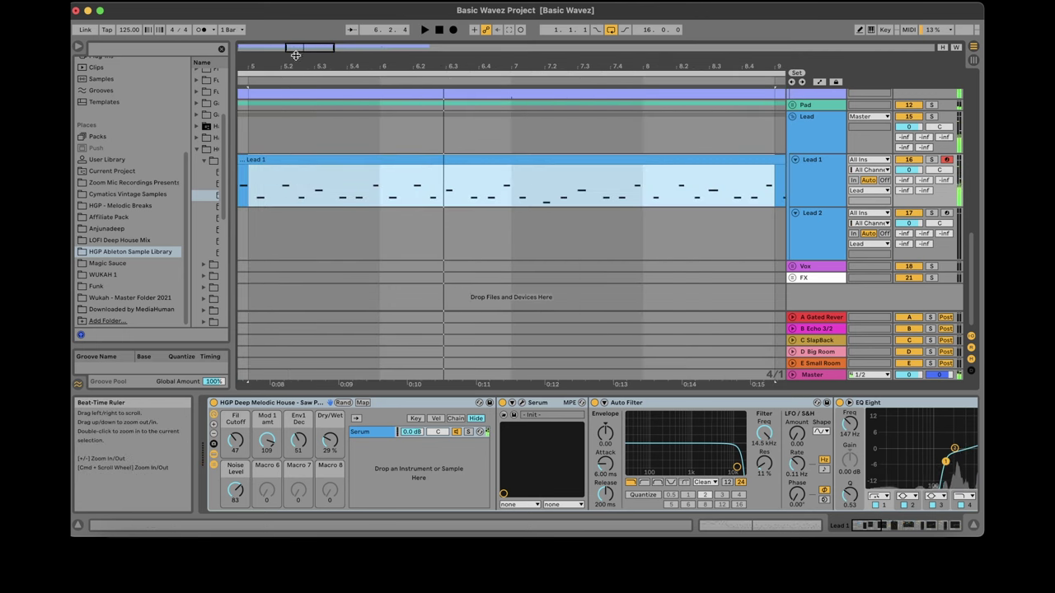
key("x")
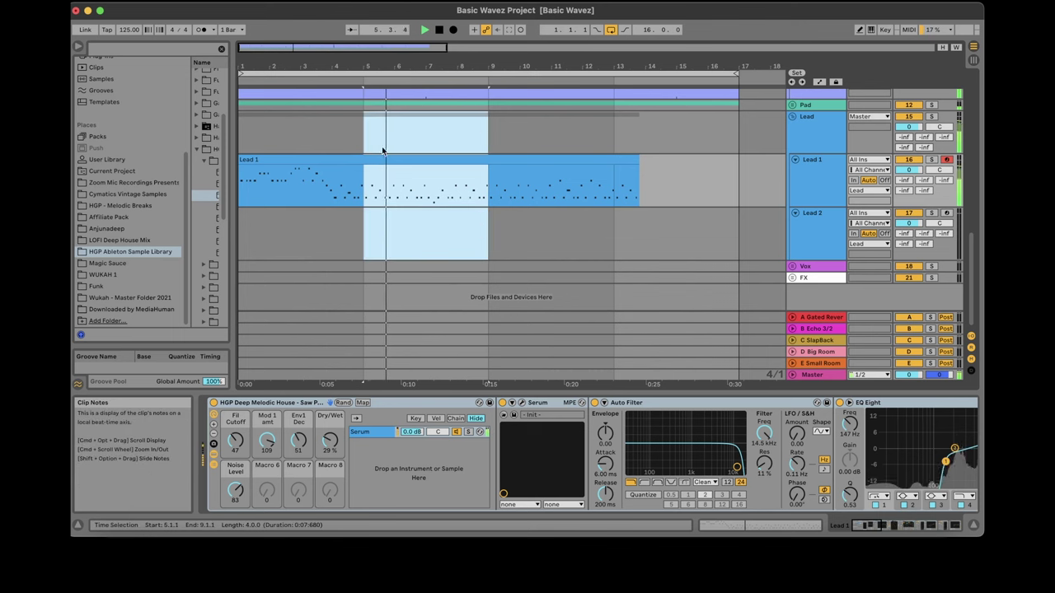
key("super+d")
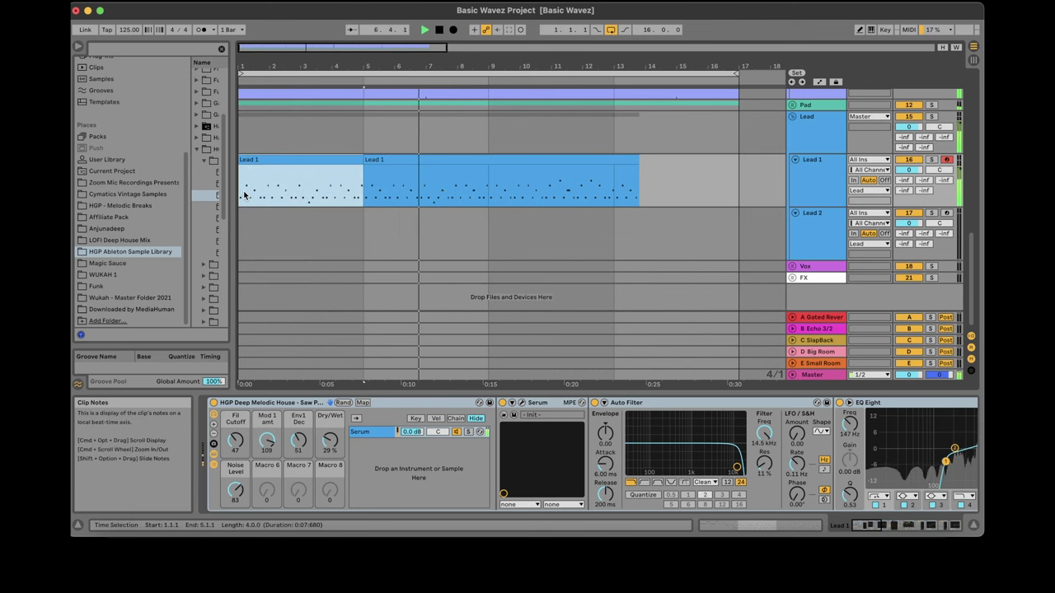
key("super+d")
key("space")
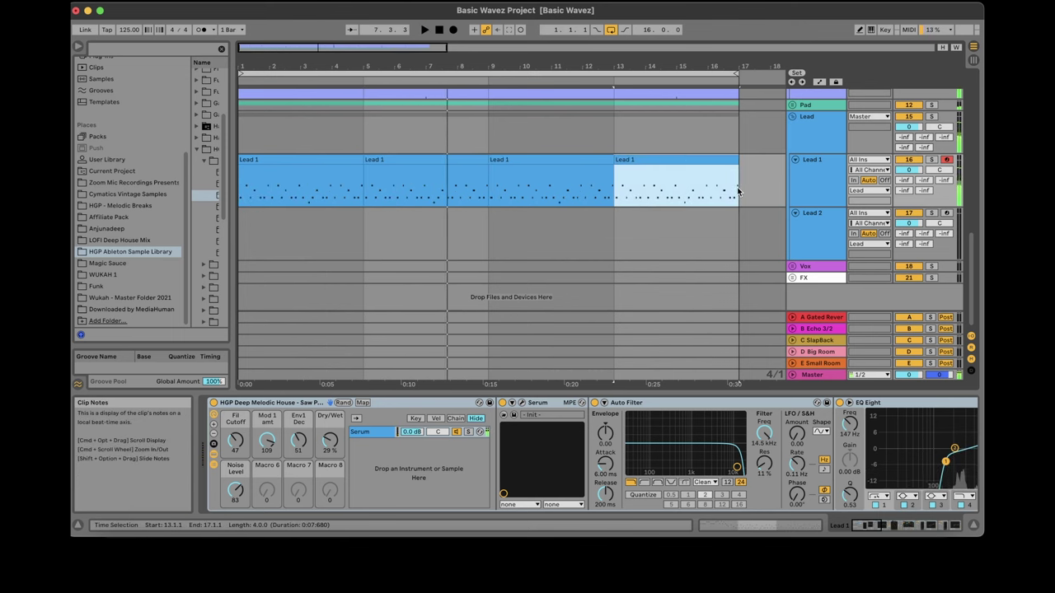
Set the arrangement grid to 2 bars and duplicate the first two bars of Lead 1 up to bar 13.
left_click(338, 162)
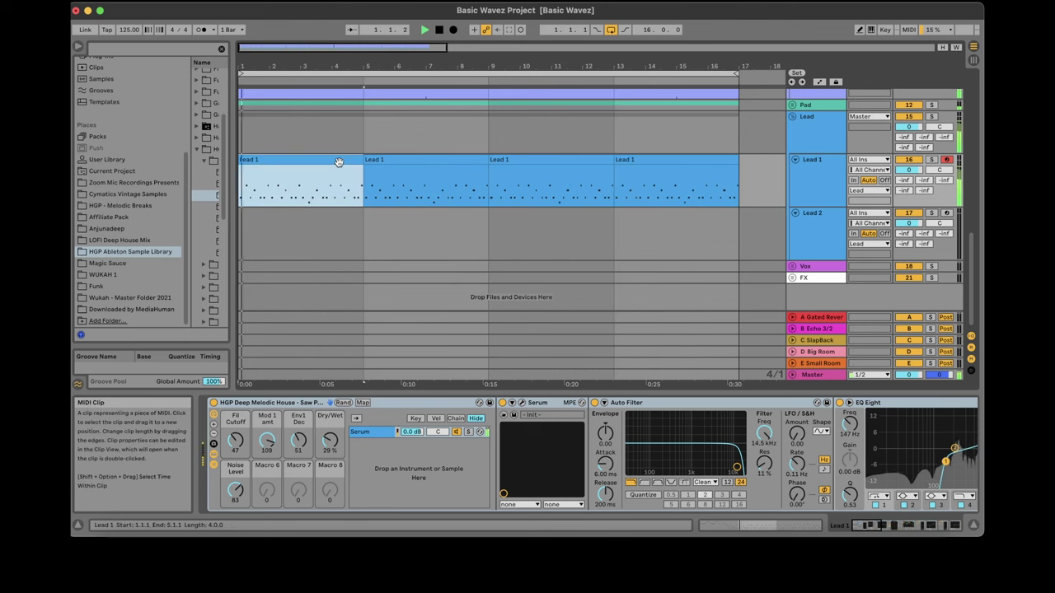
right_click(380, 181)
left_click(475, 418)
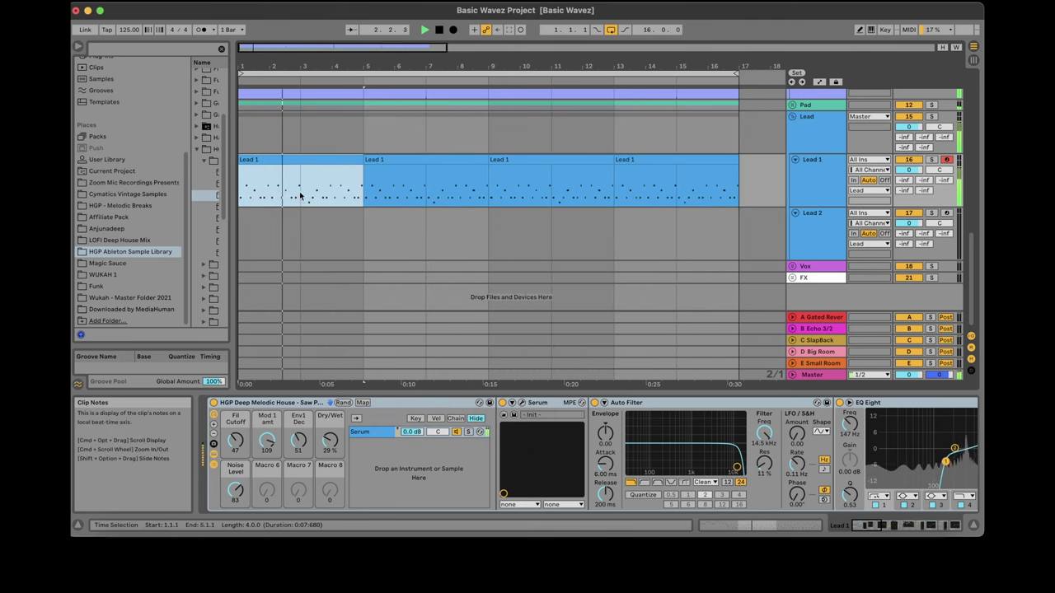
left_click_drag(300, 193, 241, 170)
key("super+e")
left_click_drag(363, 183, 426, 183)
key("super+e")
key("Right")
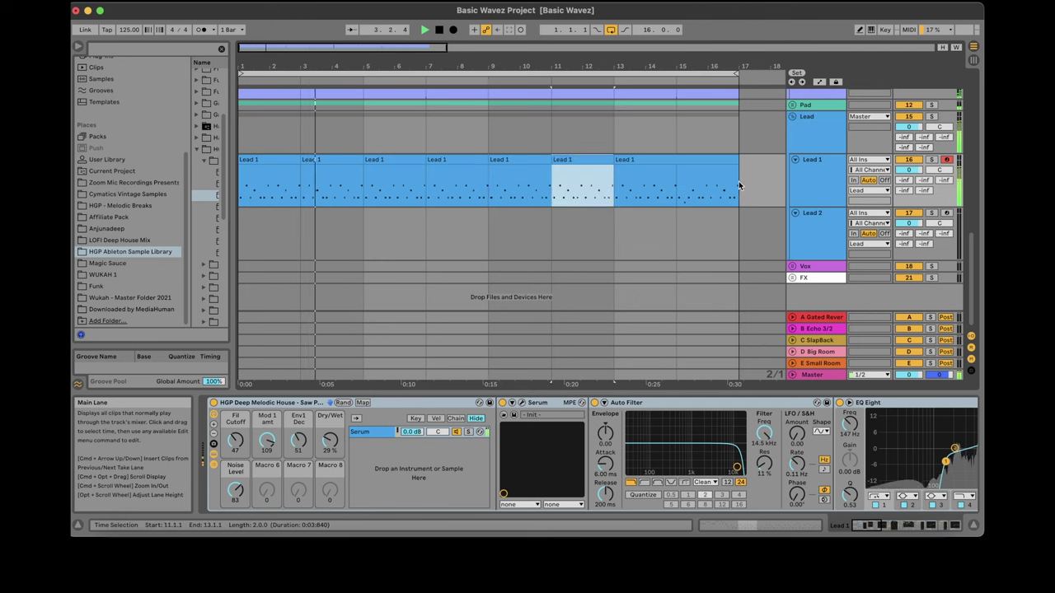
key("super+e")
Consolidate bars 1 to 5 of Lead 1 into one clip and quantize all of its notes.
left_click(374, 169)
left_click_drag(375, 169, 229, 165)
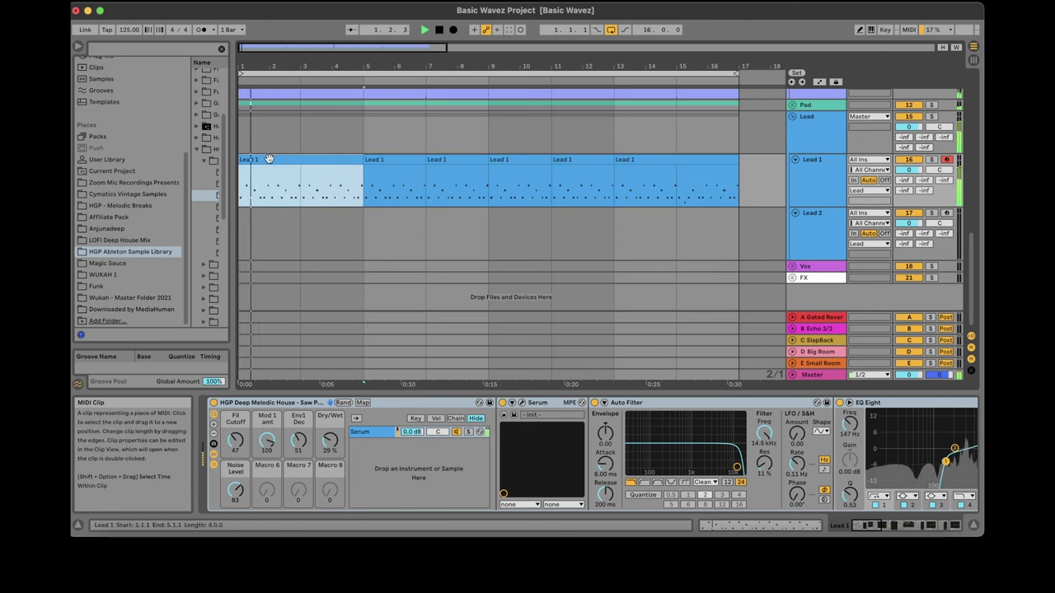
double_click(253, 158)
key("super+a")
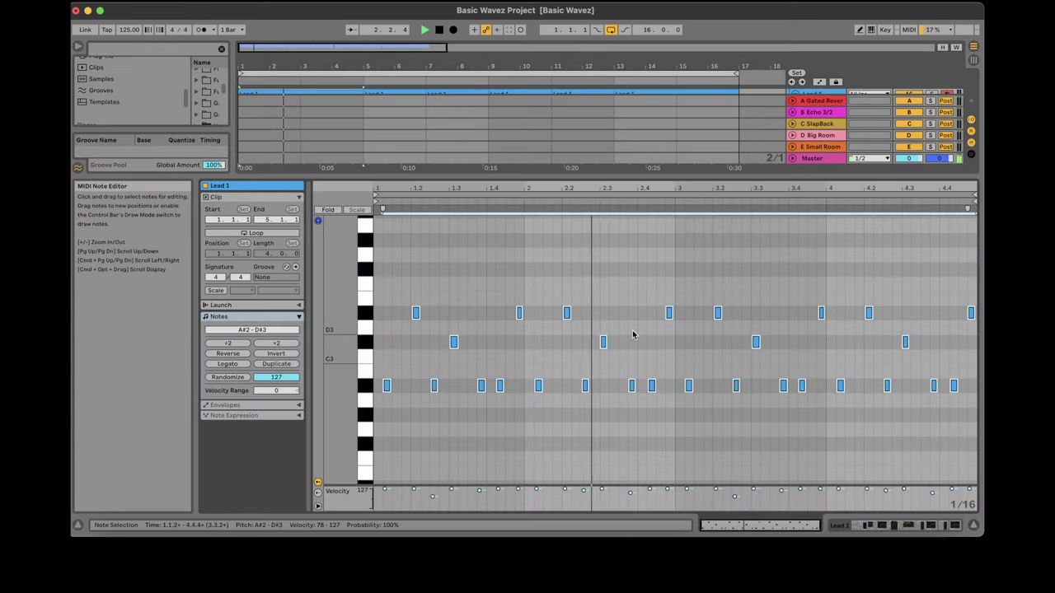
right_click(631, 335)
left_click(676, 110)
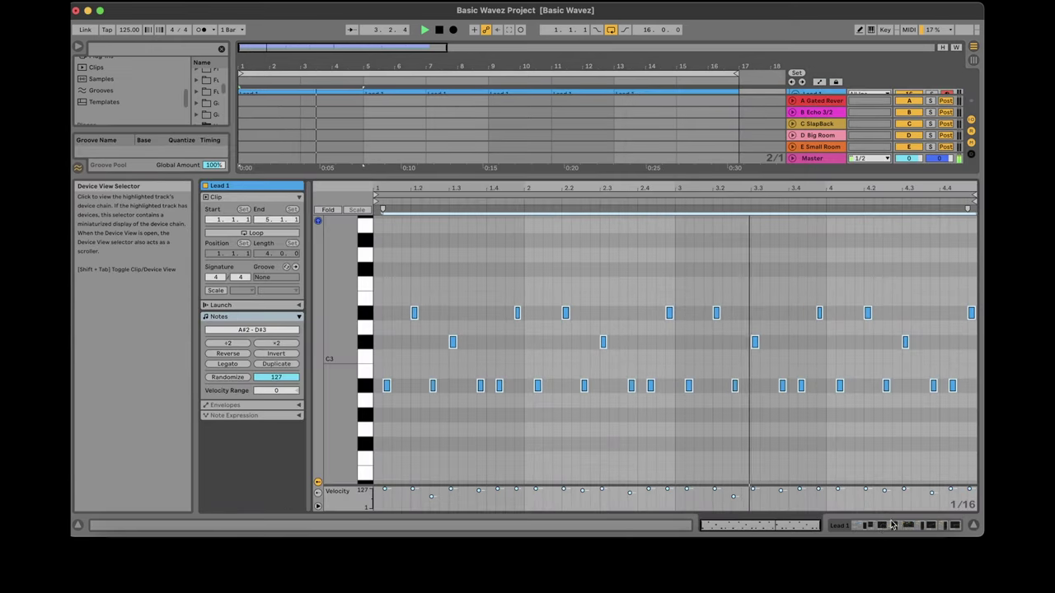
left_click(779, 525)
left_click(779, 525)
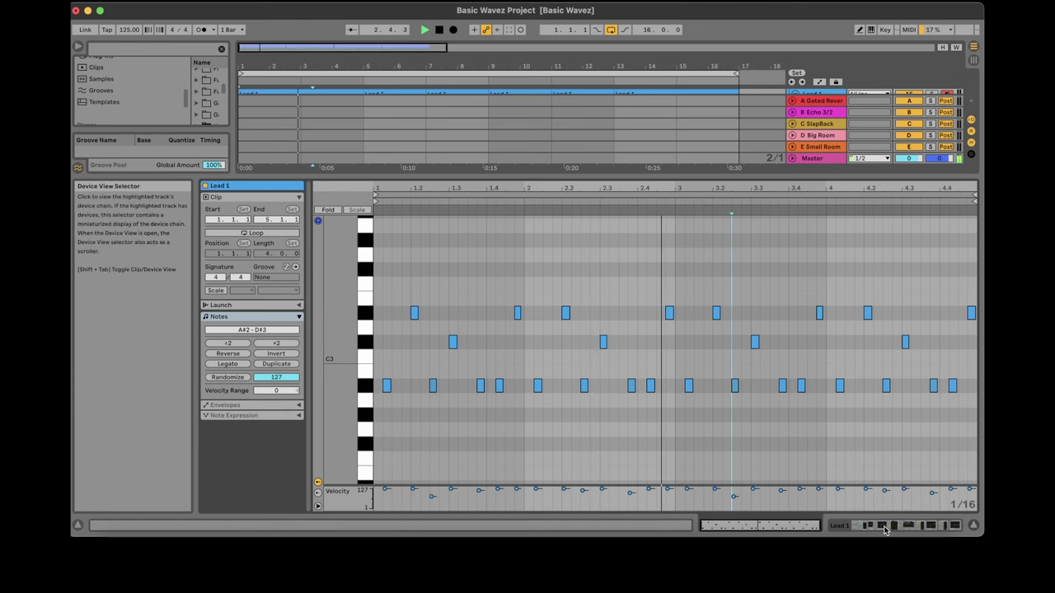
Duplicate the quantized four-bar Lead 1 clip over bars 5 to 9 and consolidate bars 1 to 9 into one clip.
left_click(885, 526)
left_click(472, 196)
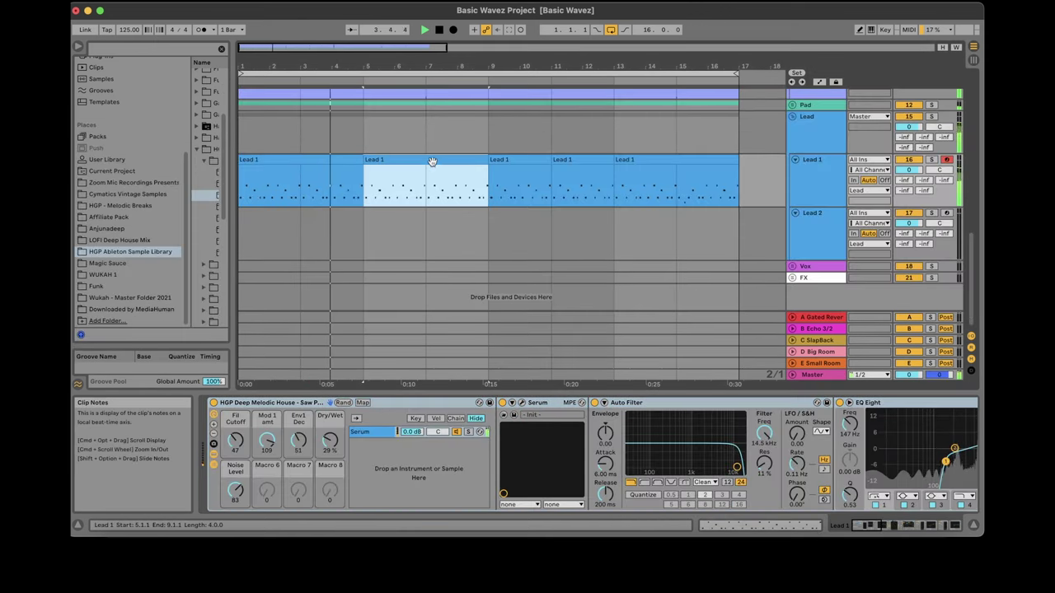
left_click(239, 140, "shift")
left_click(301, 176)
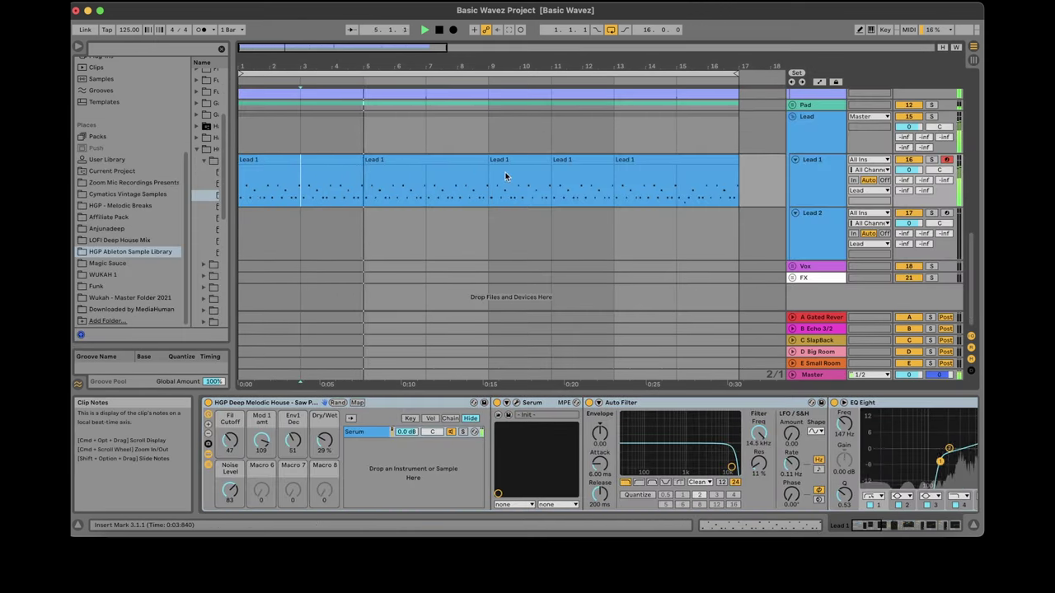
left_click_drag(488, 186, 217, 164)
key("super+j")
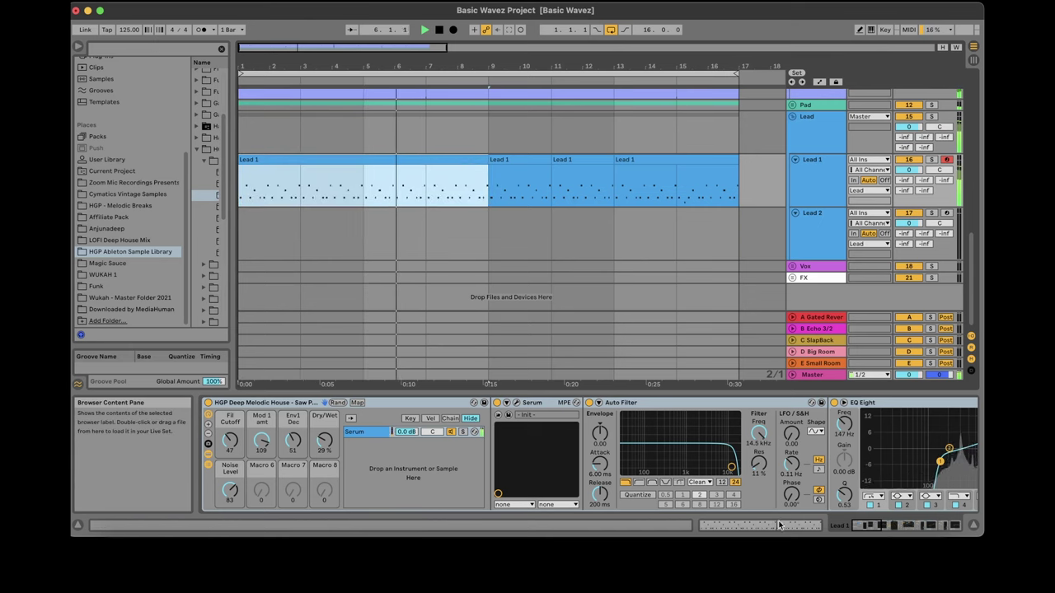
Shorten the A#2 note at 7.4.2, add a second short A#2 right after it, and lengthen the C#3 note at 8.3.1.
left_click(815, 526)
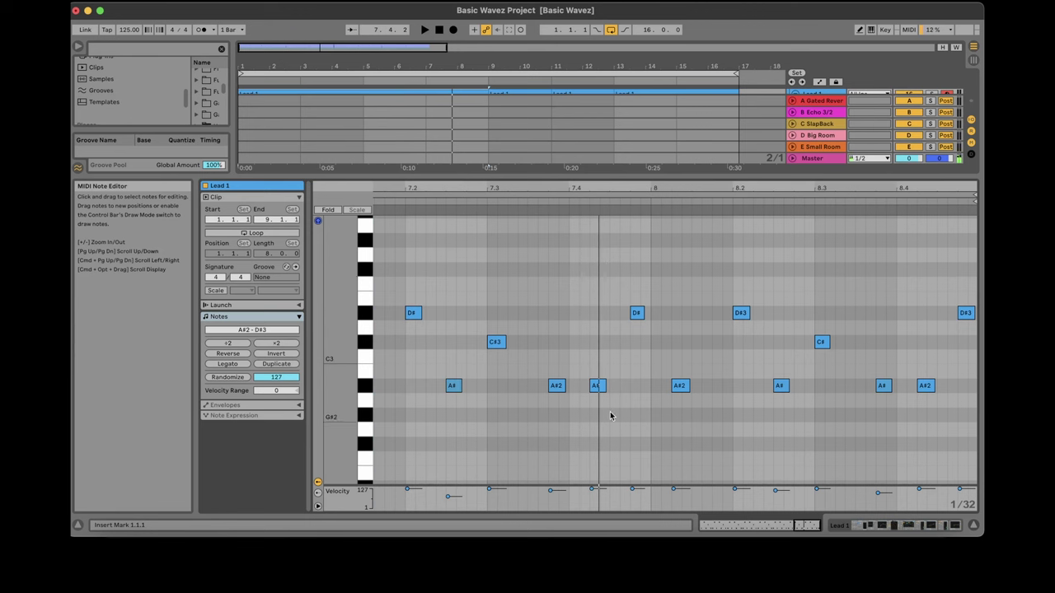
left_click_drag(603, 388, 593, 386)
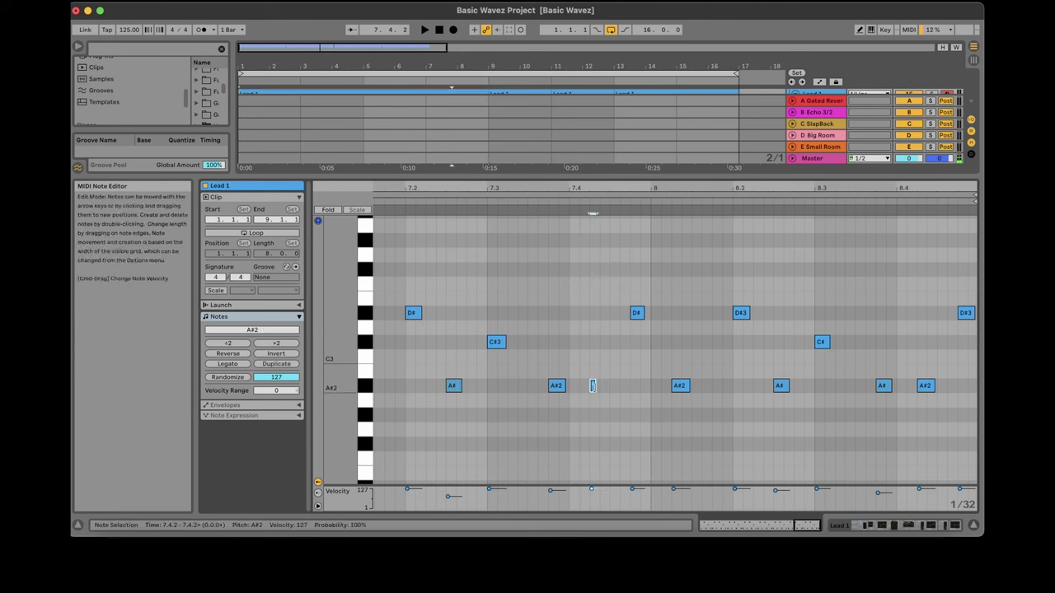
left_click(519, 351)
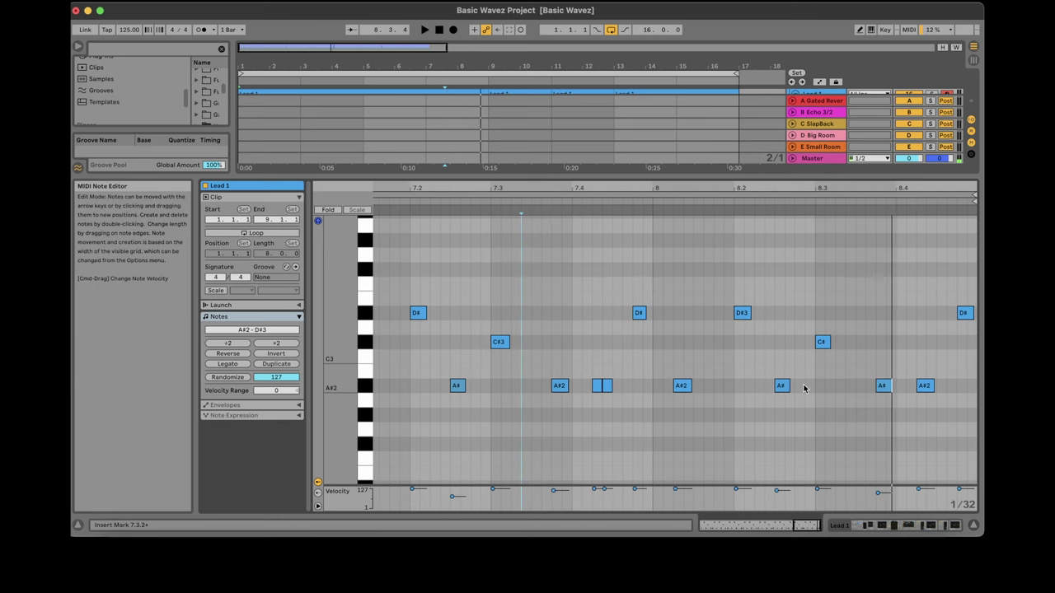
left_click(826, 347)
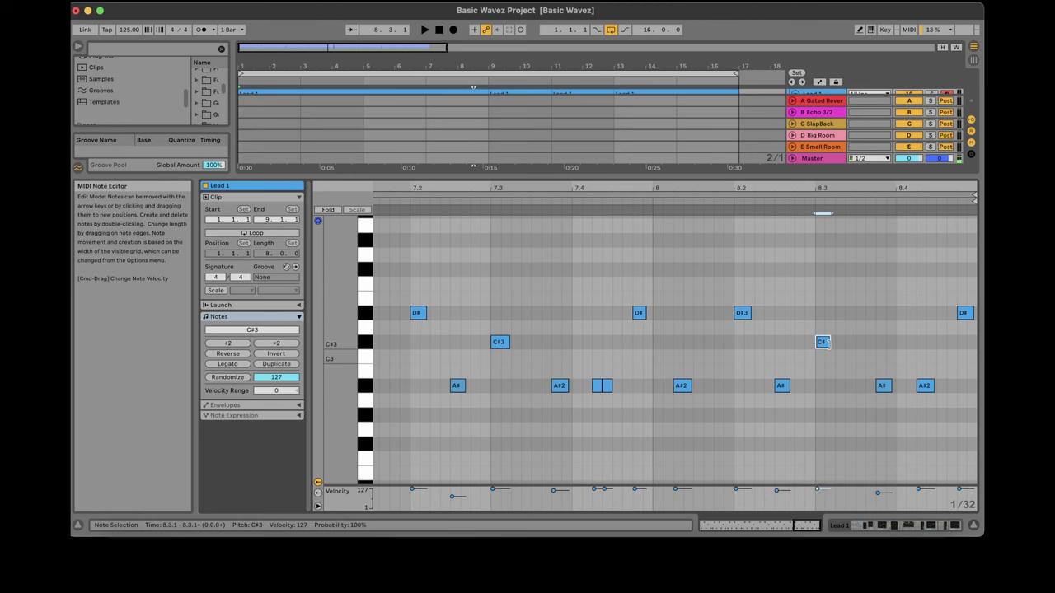
left_click_drag(828, 346, 831, 348)
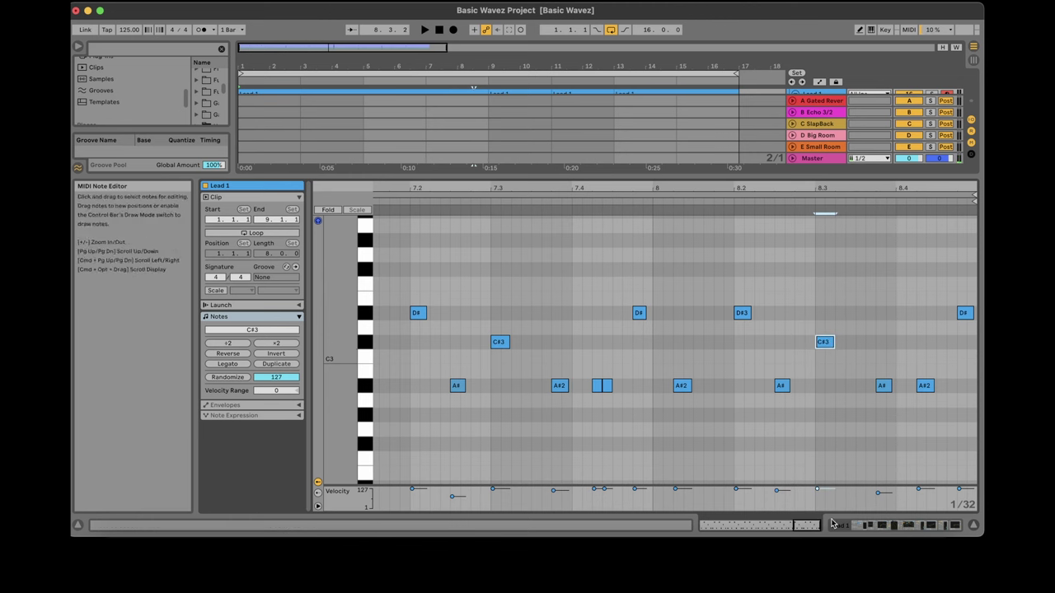
Using a 1/16 grid, lengthen the A#2 note at 8.4.2 to a sixteenth and add an octave-higher copy, A#3, at 8.4.3.
mouse_move(806, 530)
left_mouse_down()
mouse_move(713, 531)
mouse_move(811, 522)
left_mouse_up()
right_click(948, 383)
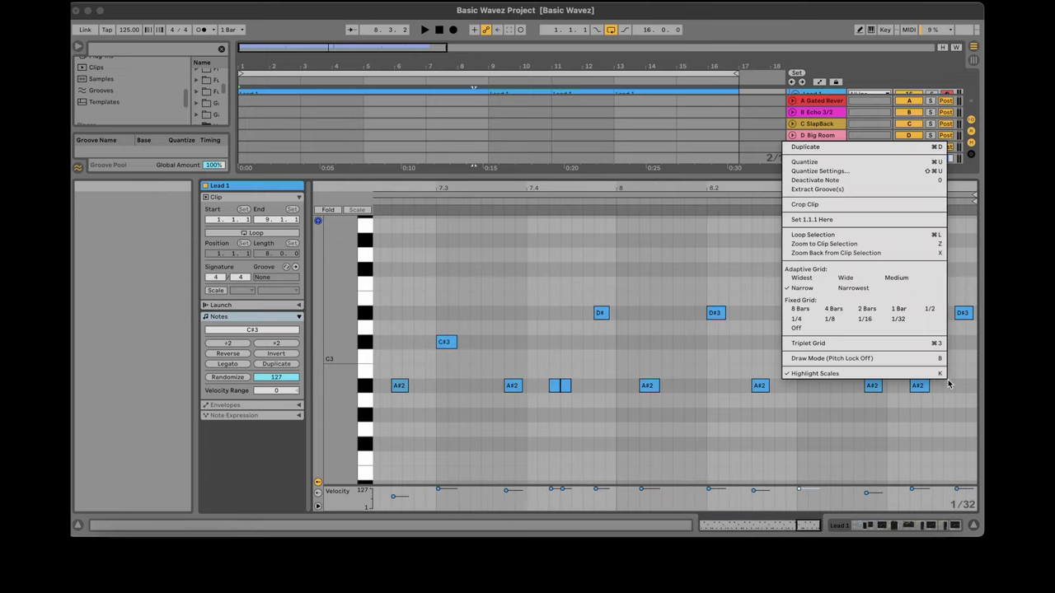
left_click(865, 319)
left_click(928, 389)
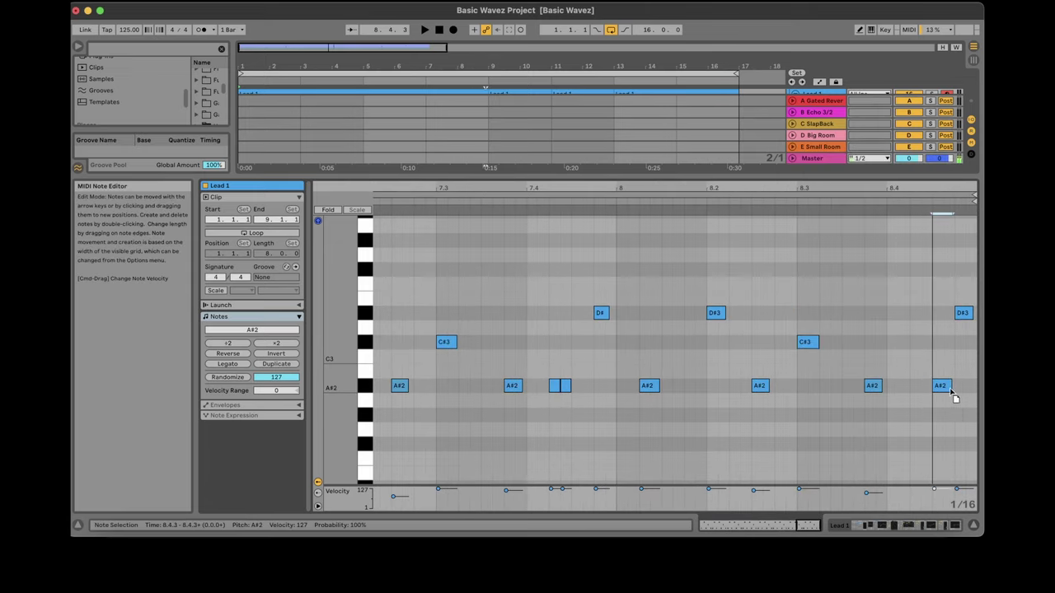
left_click_drag(948, 387, 928, 388)
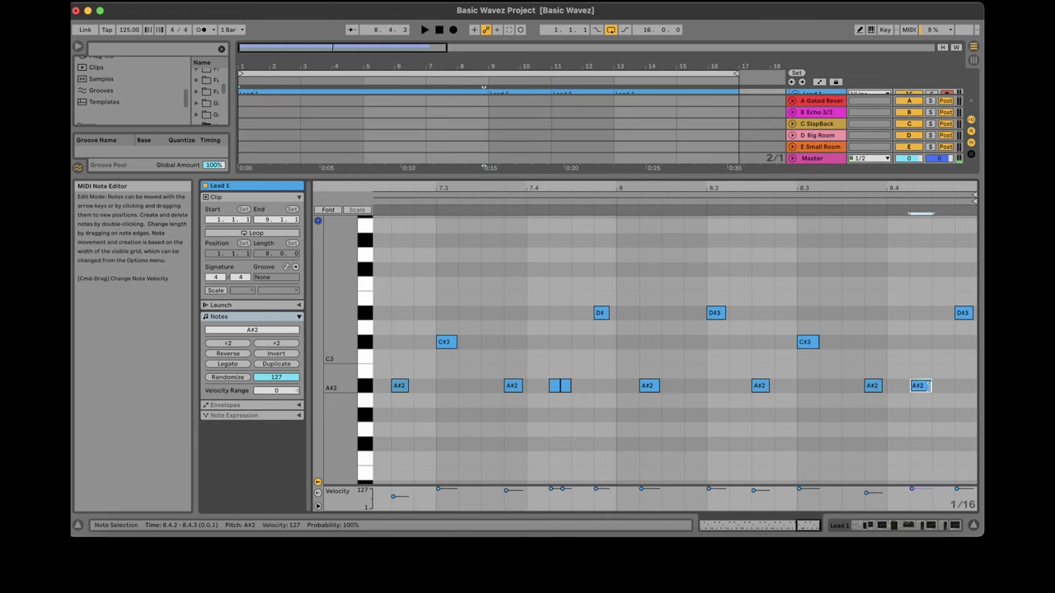
key("shift+Up")
key("space")
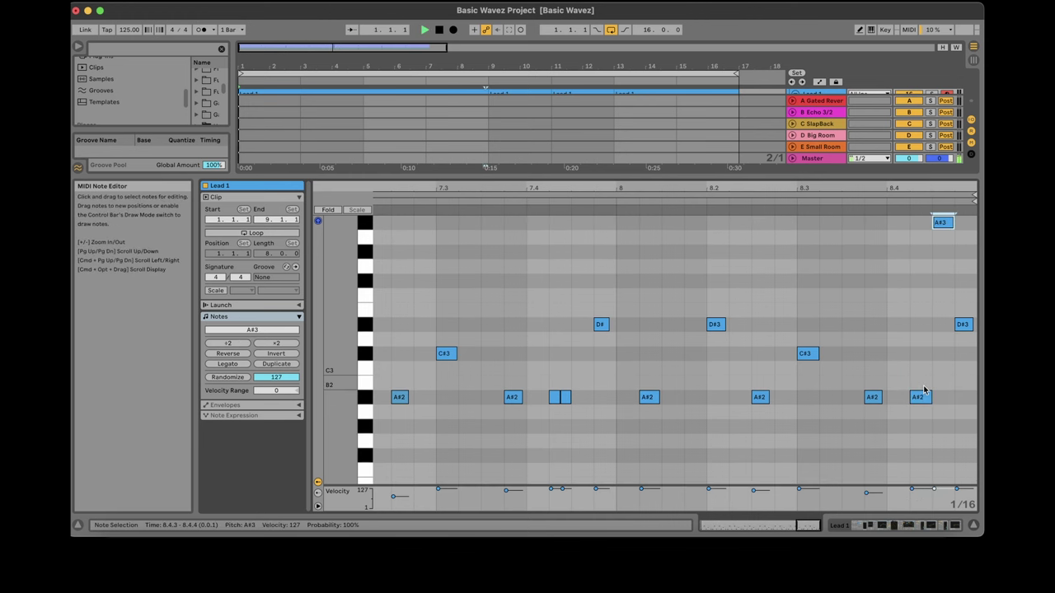
double_click(760, 526)
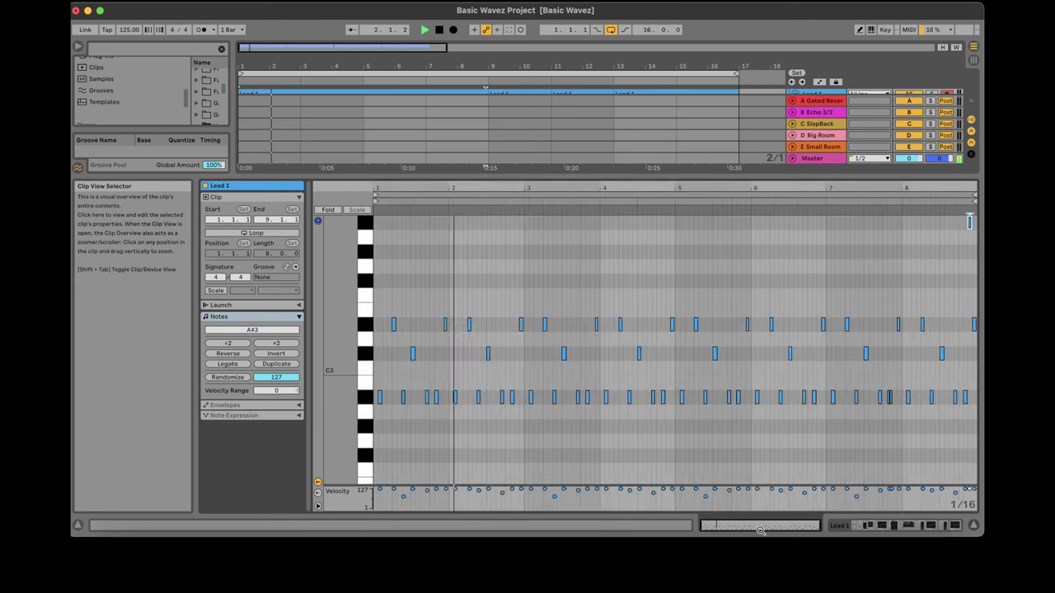
Lower the saw pluck rack's Fil Cutoff macro to 42 during playback.
left_click(841, 525)
left_click(230, 441)
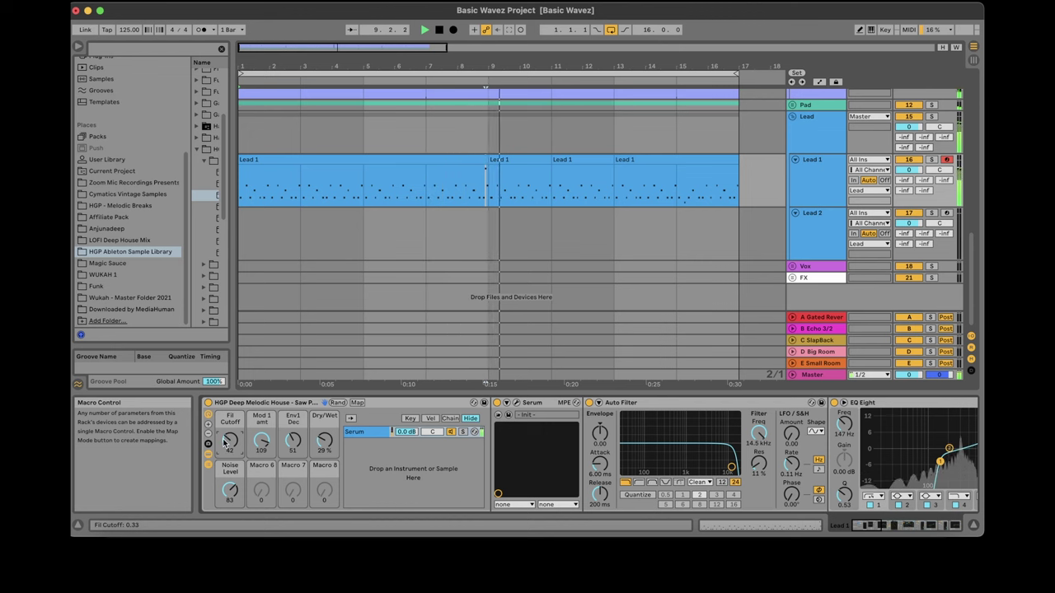
key("space")
Turn on looping for the eight-bar Lead 1 clip and extend it over the remaining clips to bar 17.
left_click(461, 160)
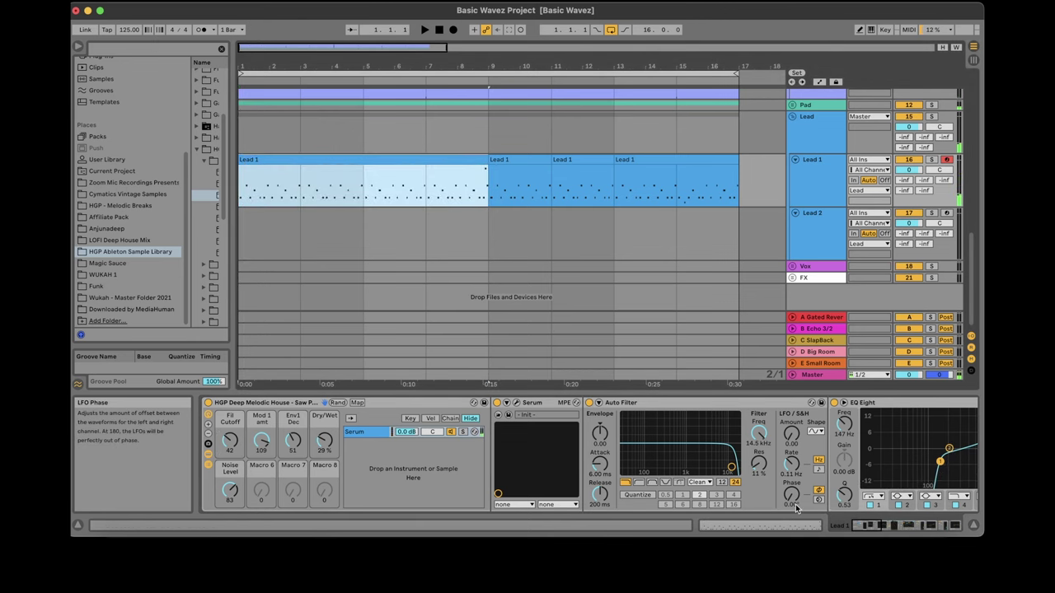
left_click(783, 525)
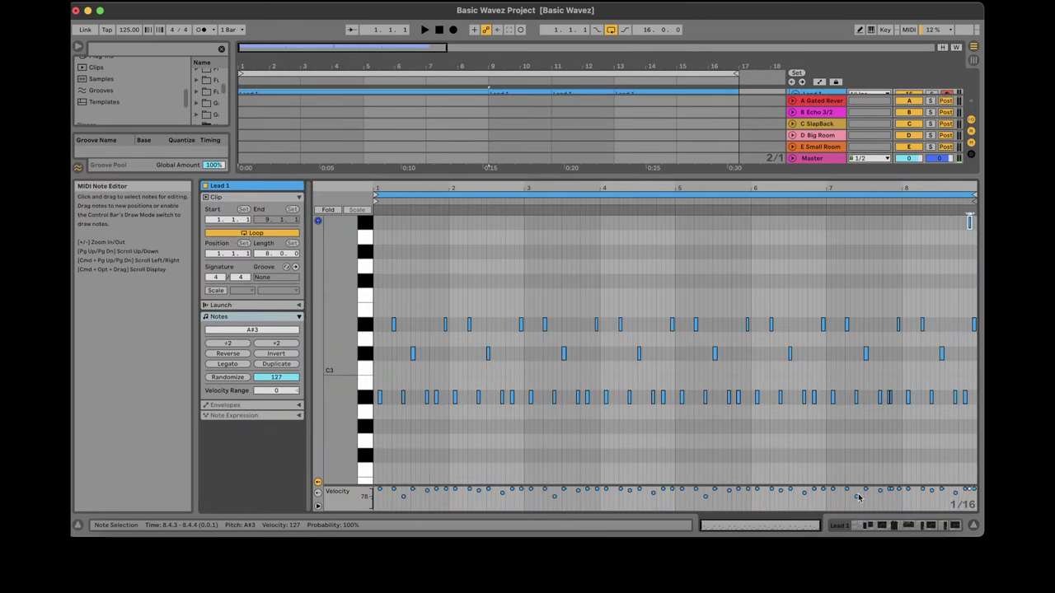
left_click(889, 526)
key("space")
left_click_drag(486, 159, 719, 154)
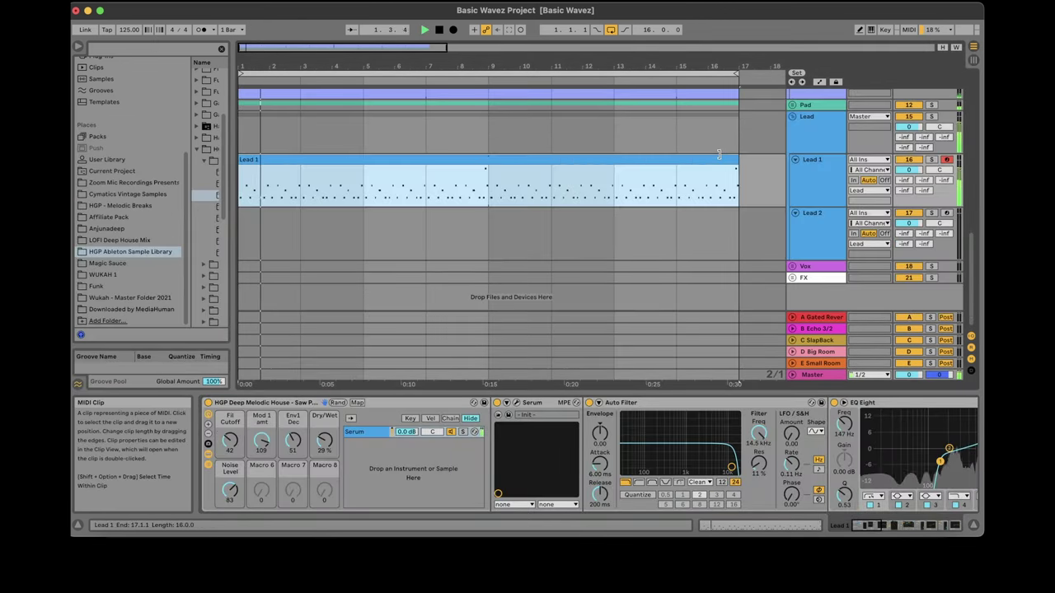
left_click_drag(365, 47, 365, 74)
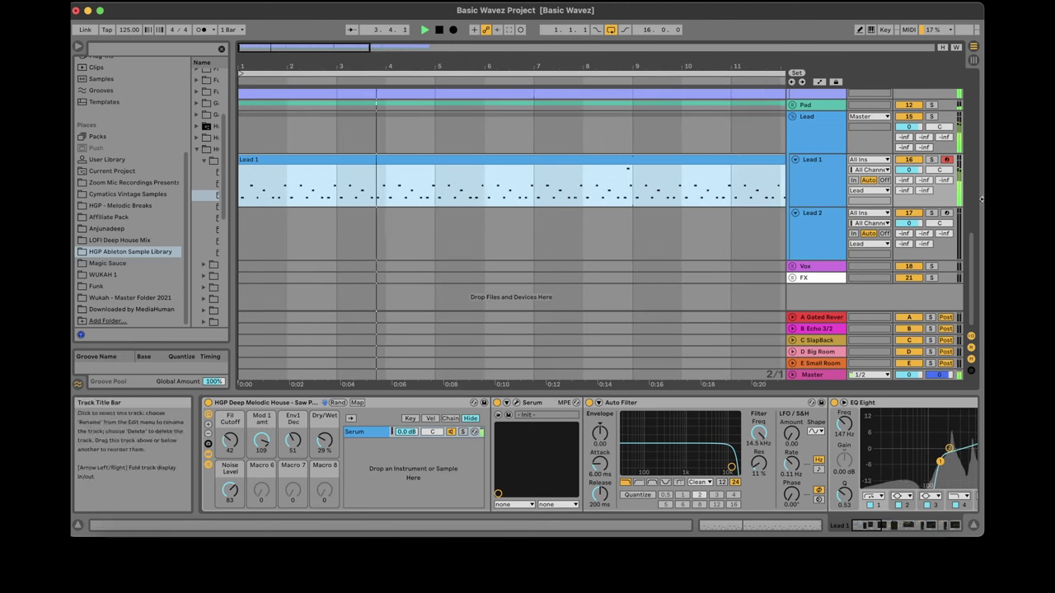
Stop playback, unfold the Pad group and select its empty Pad 2 track.
left_click_drag(972, 259, 972, 254)
scroll(971, 253, "up", 3)
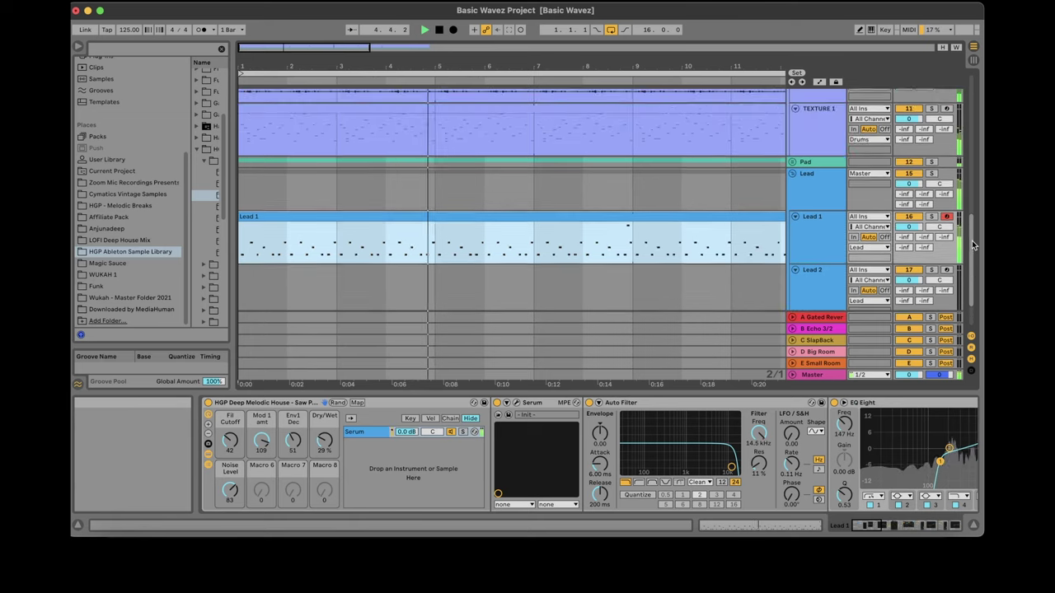
key("space")
left_click(792, 169)
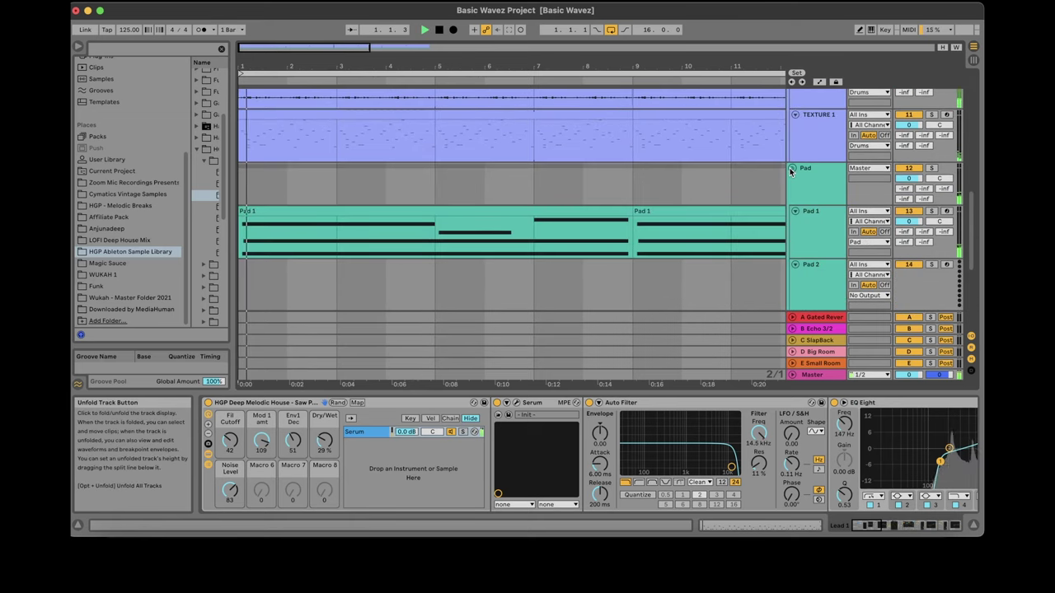
left_click(833, 284)
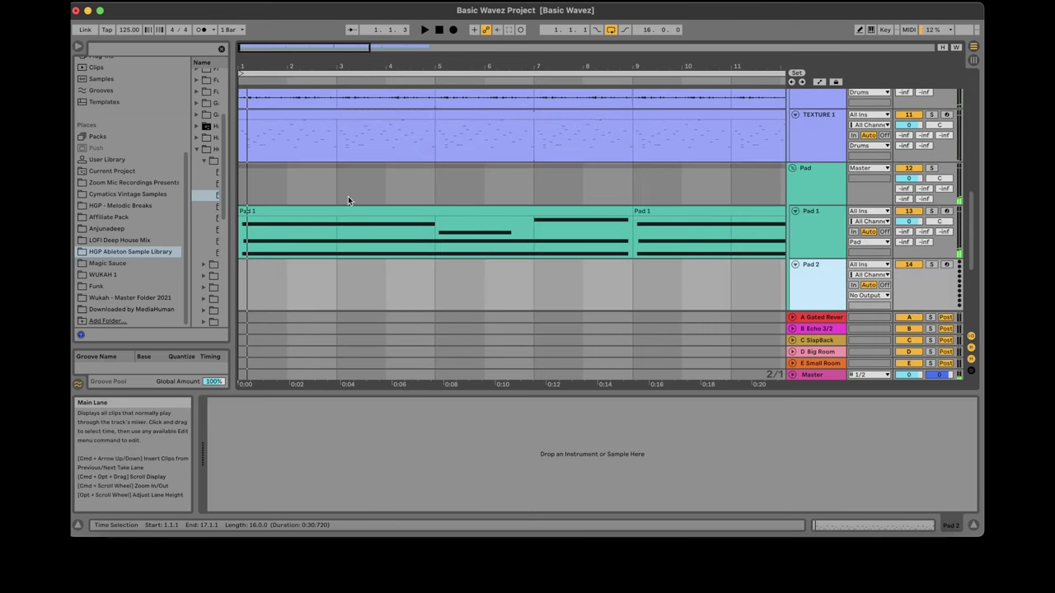
Search the instruments for PAD MAKER, load the HGP - Pad Maker rack on Pad 2 and close its ValhallaSupermassive window.
left_click(164, 47)
type("PAD MAKER")
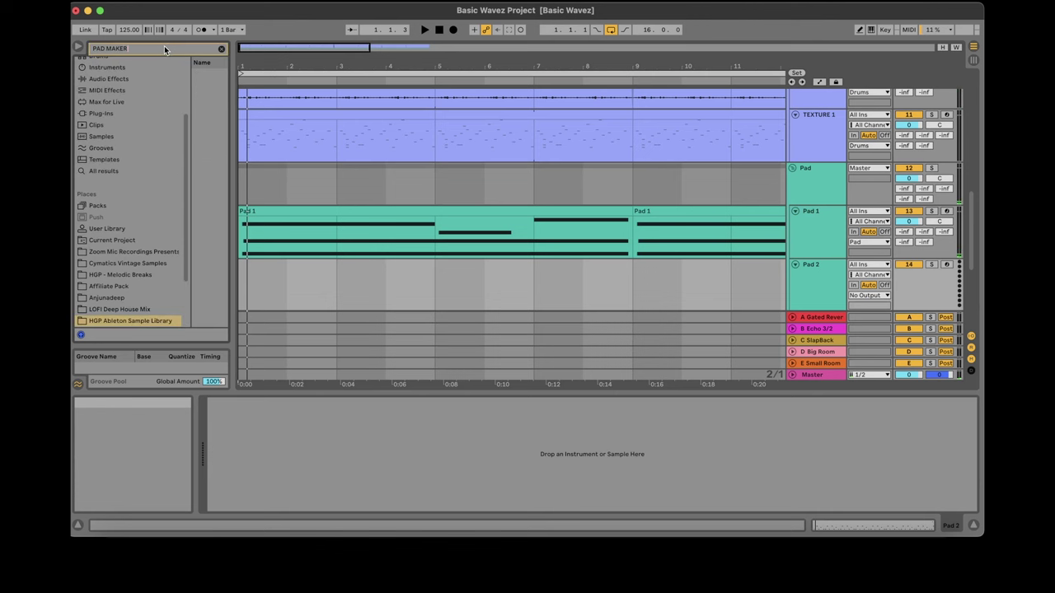
left_click(115, 68)
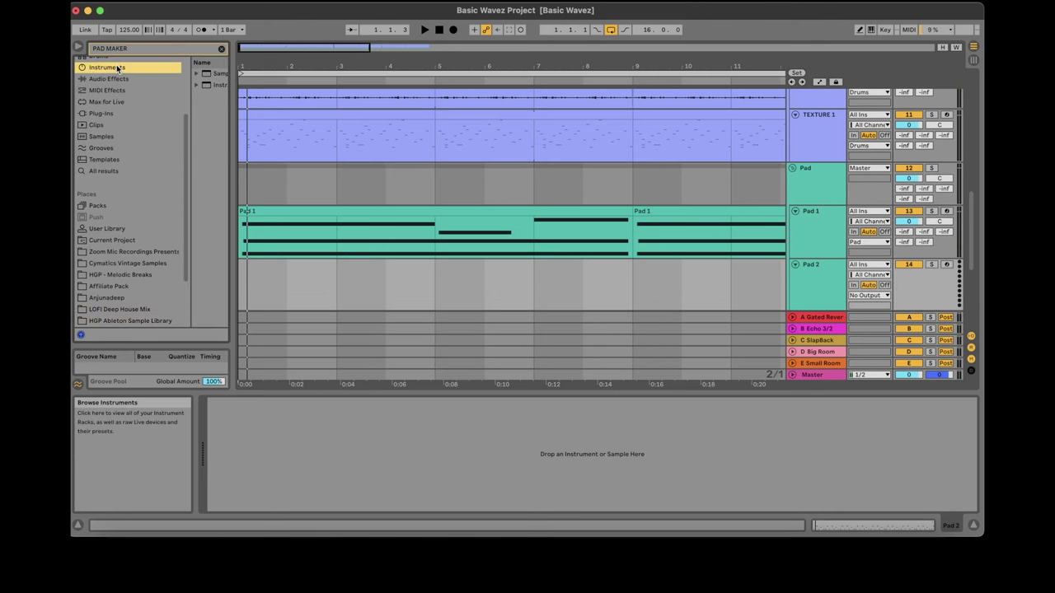
left_click(233, 82)
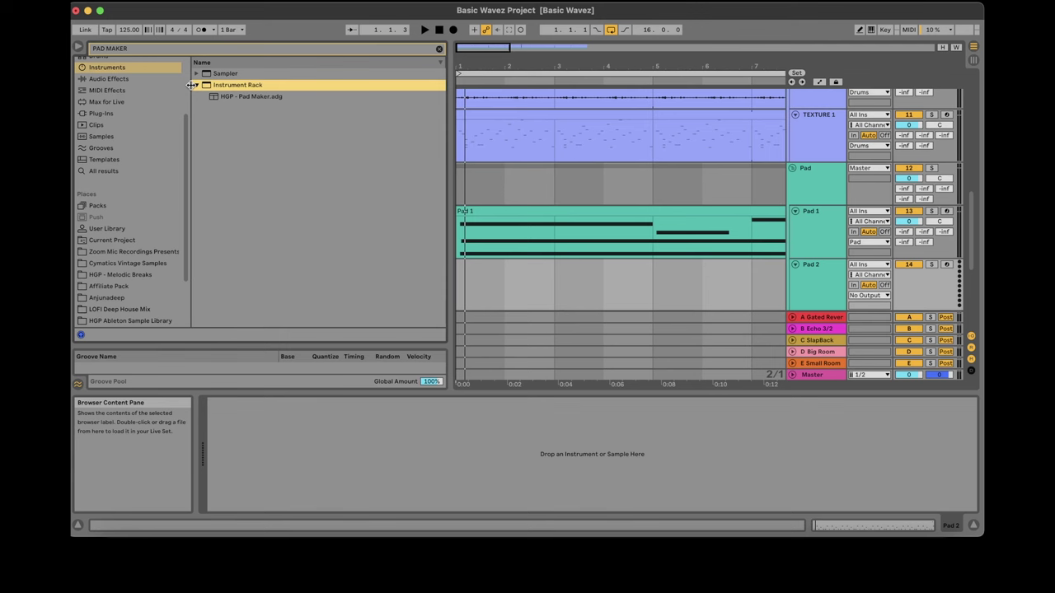
double_click(239, 97)
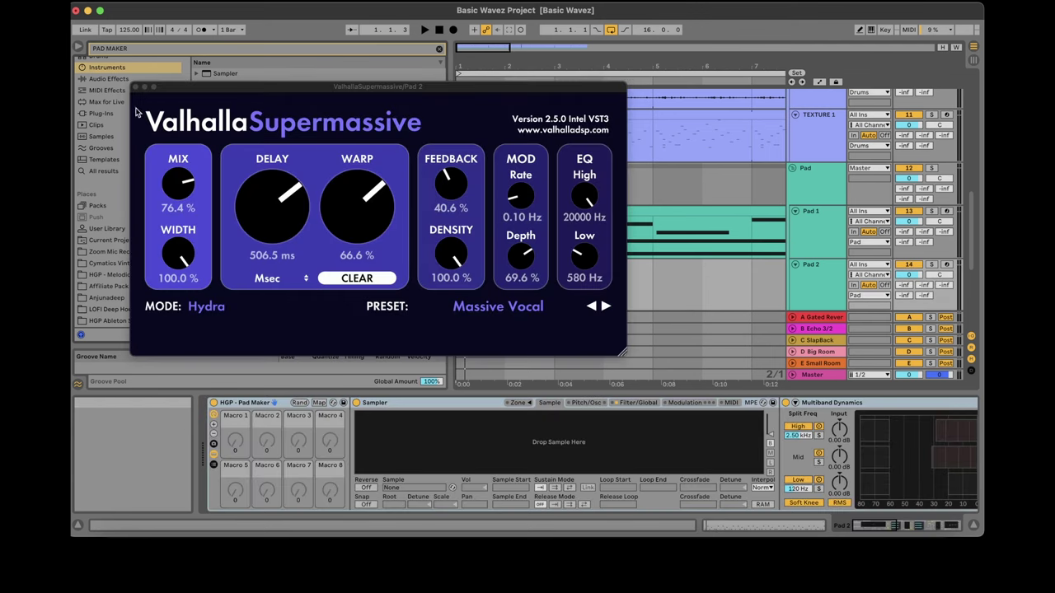
left_click(136, 88)
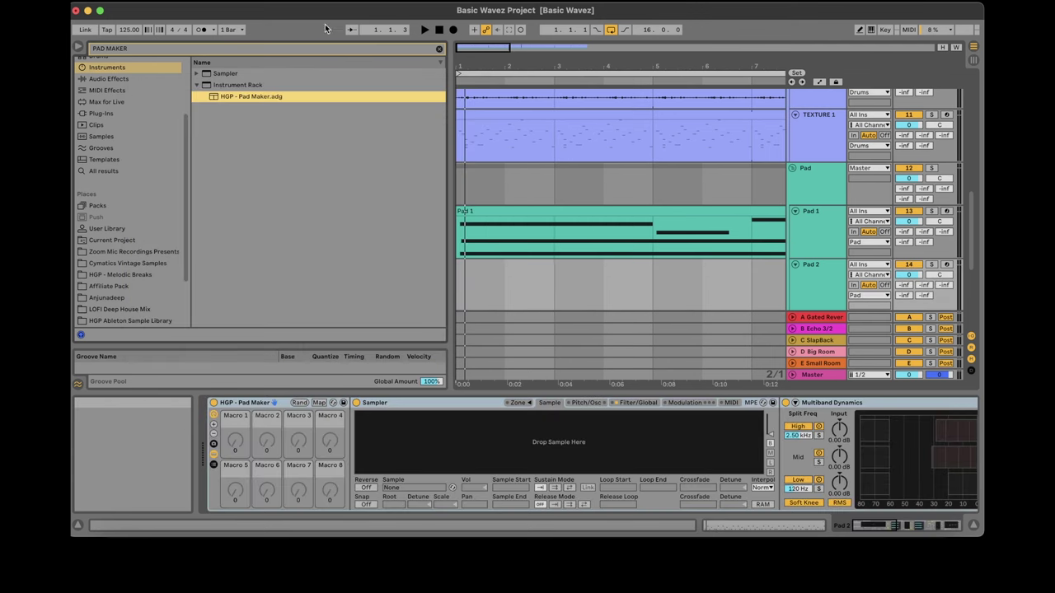
Search the samples for POLARIS and preview Polaris Epic Vinyl Synths C2.wav.
left_click(326, 50)
key("BackSpace")
key("BackSpace")
key("BackSpace")
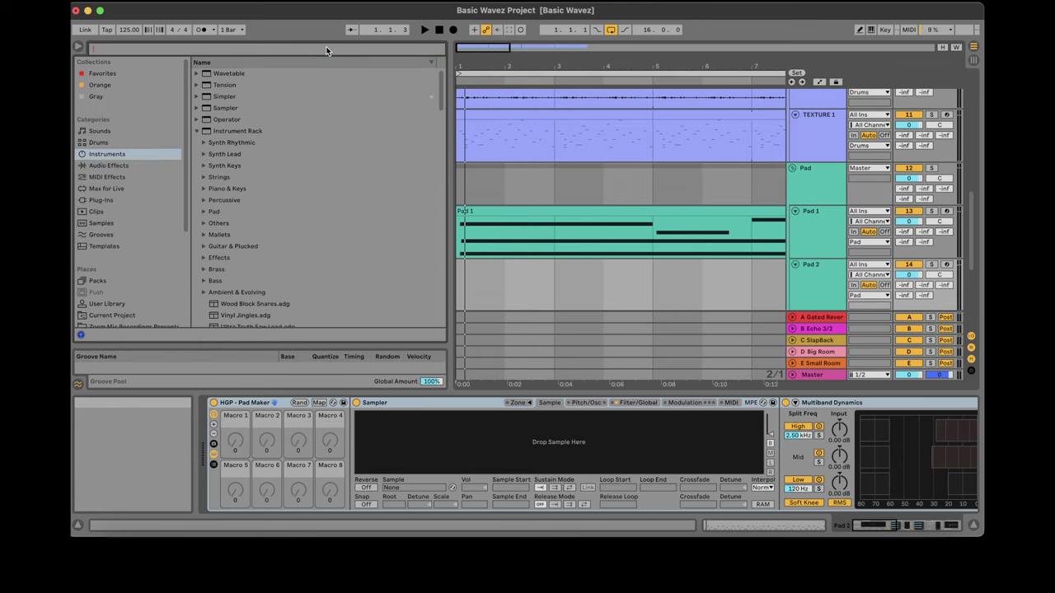
key("BackSpace")
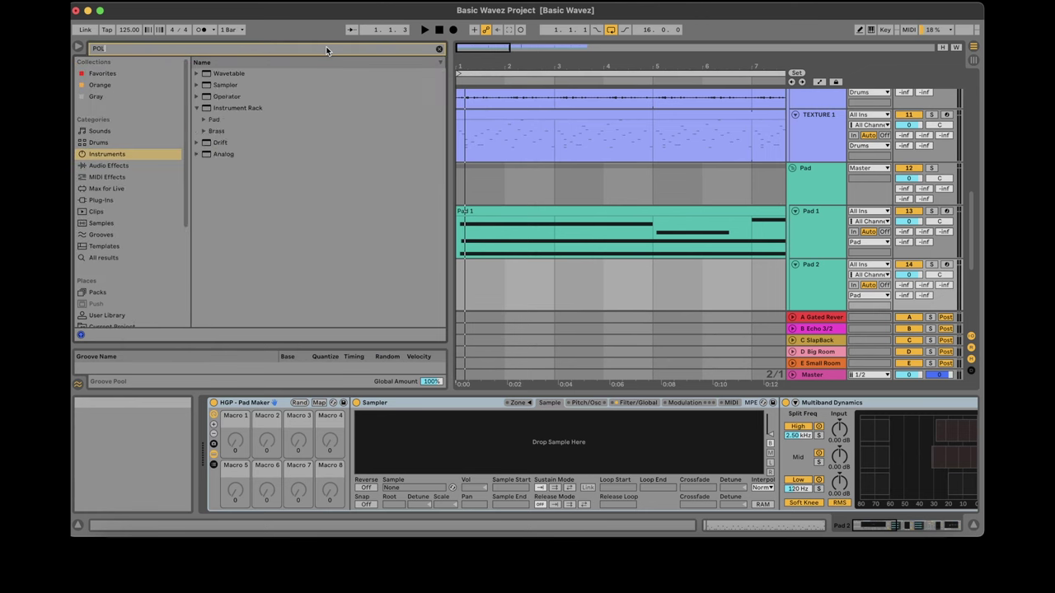
type("POLAT")
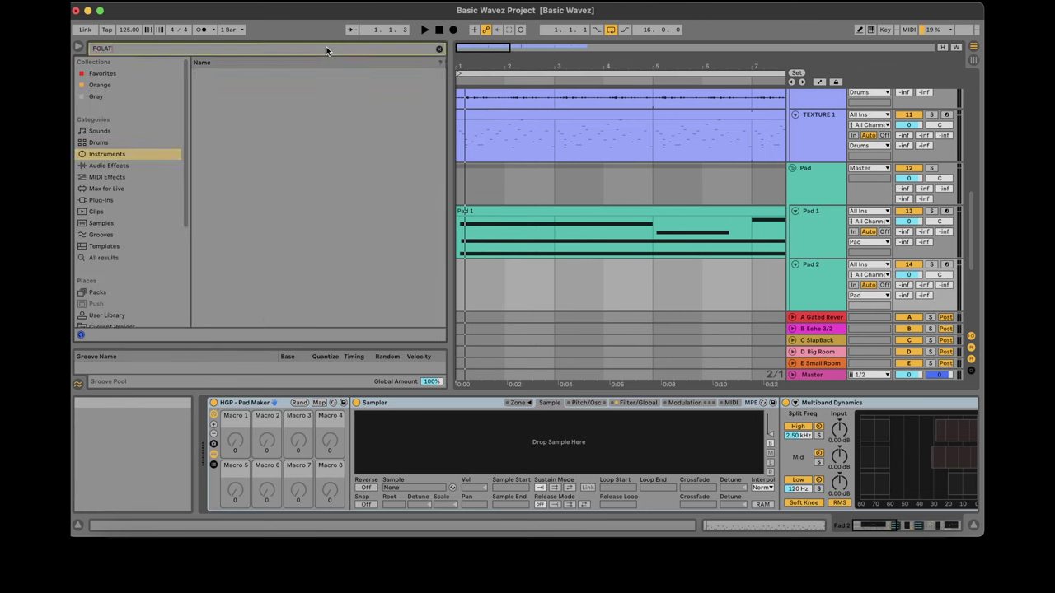
left_click(108, 222)
left_click(264, 75)
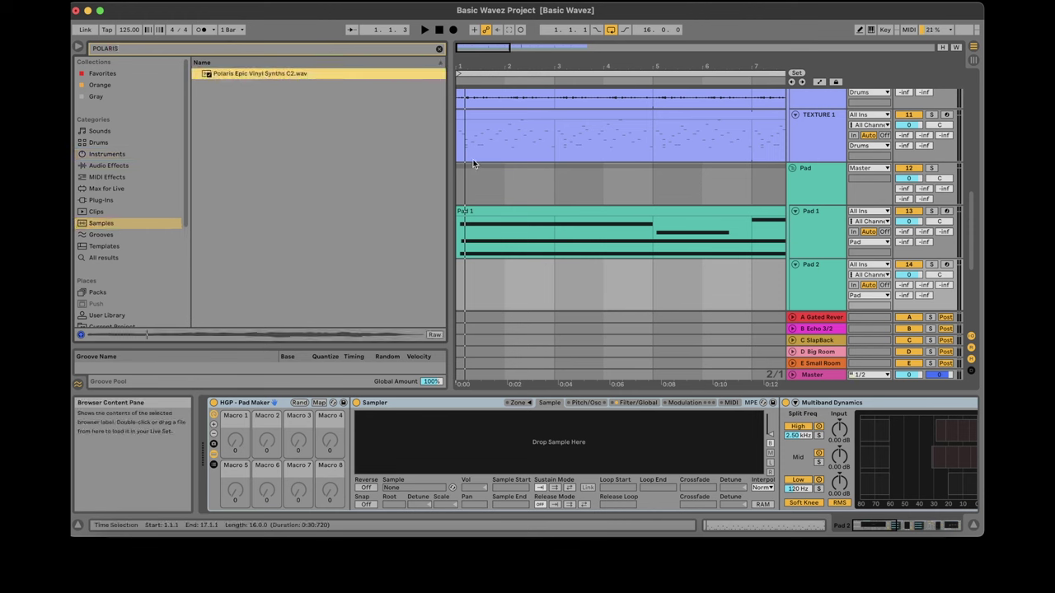
left_click_drag(451, 160, 508, 160)
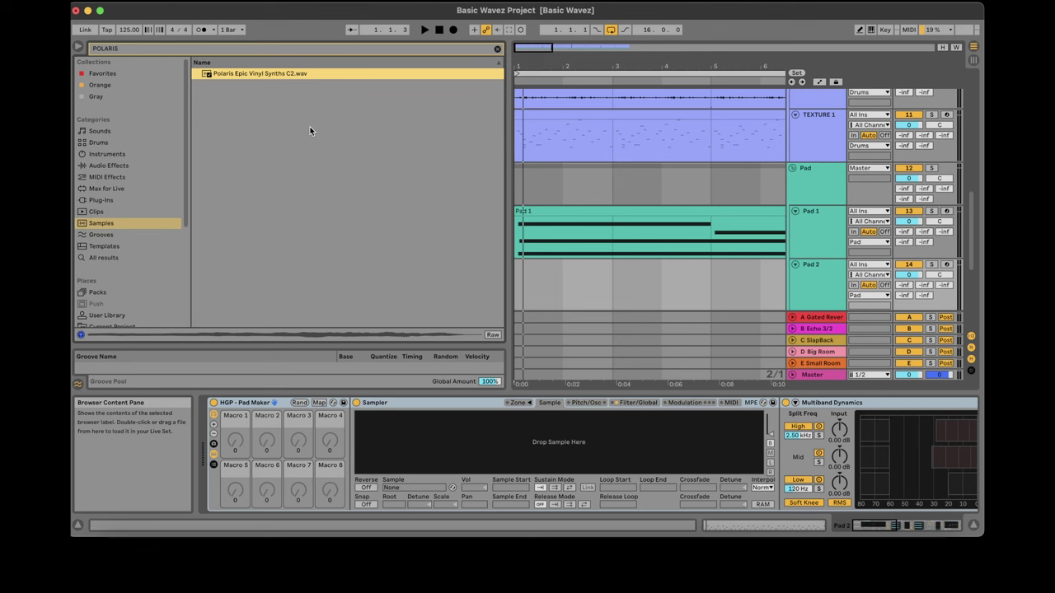
Clear the search and open the Basic Wavez - Dreams Vol. 4 - Samples folder in the HGP Ableton Sample Library.
left_click(497, 48)
scroll(184, 183, "down", 3)
scroll(184, 184, "down", 2)
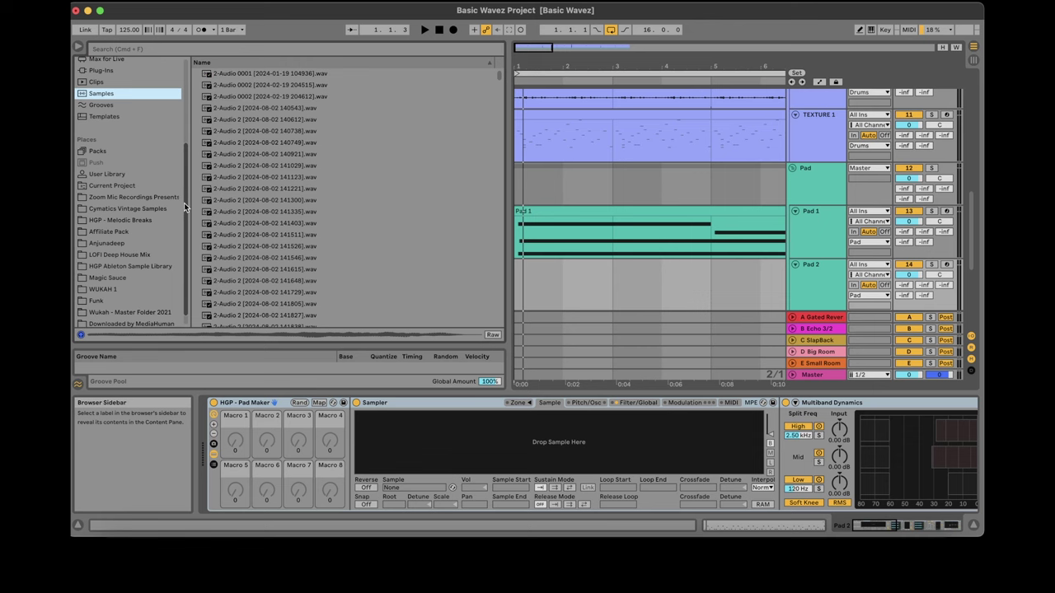
left_click(141, 267)
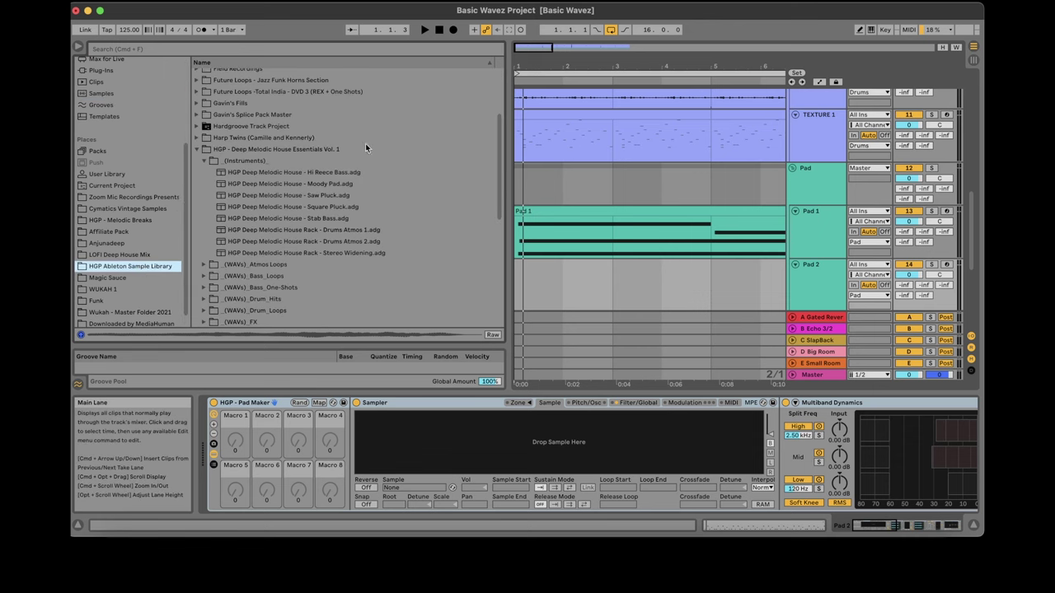
left_click(198, 150)
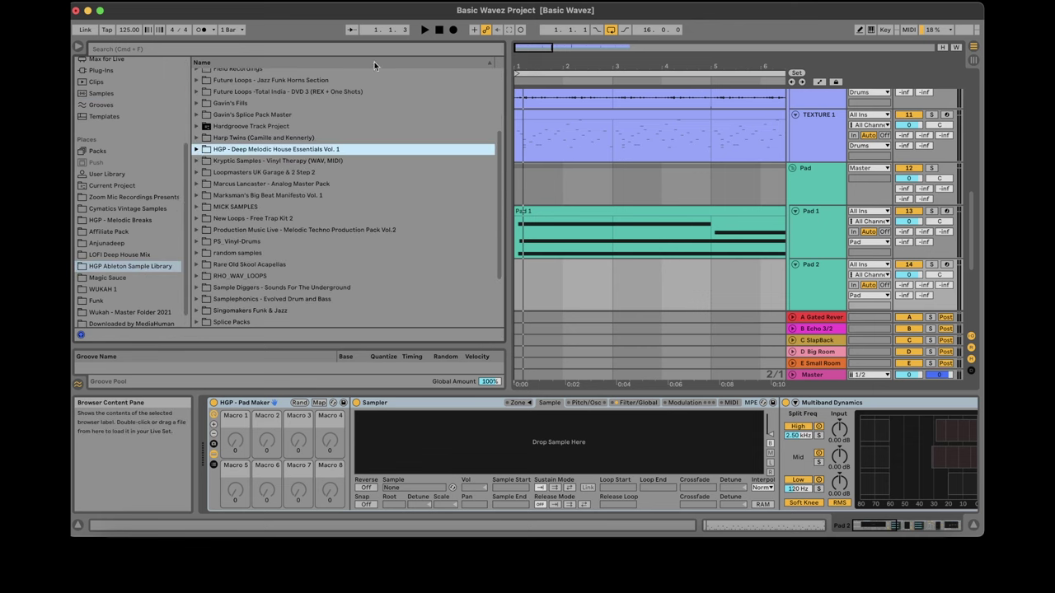
scroll(288, 165, "up", 10)
left_click(197, 85)
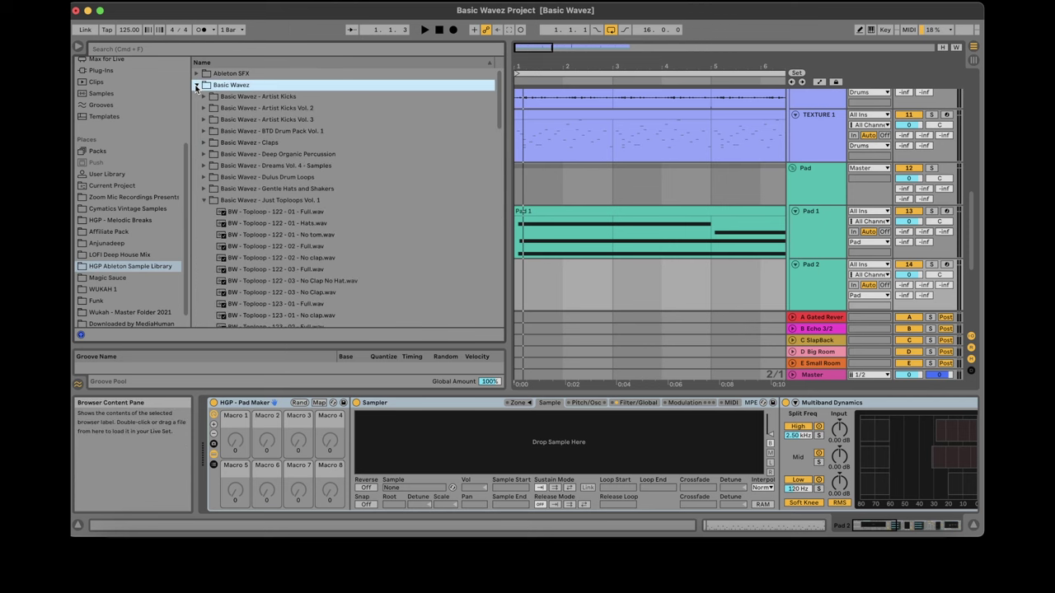
left_click(204, 200)
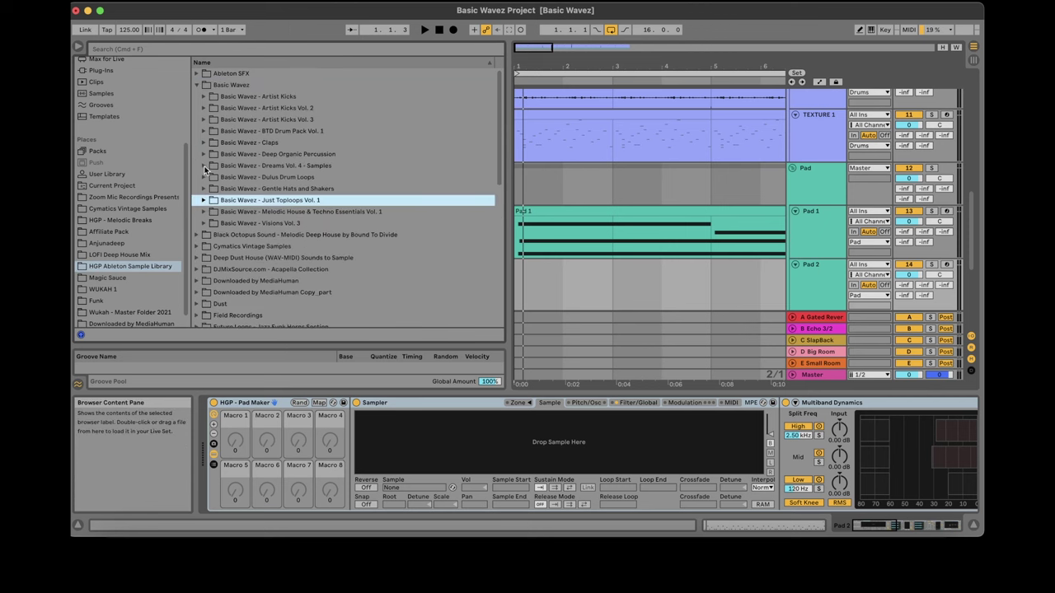
left_click(204, 165)
Audition bass, key and lead samples from the Dreams Vol. 4 folder for a sound that suits the pad.
left_click(295, 190)
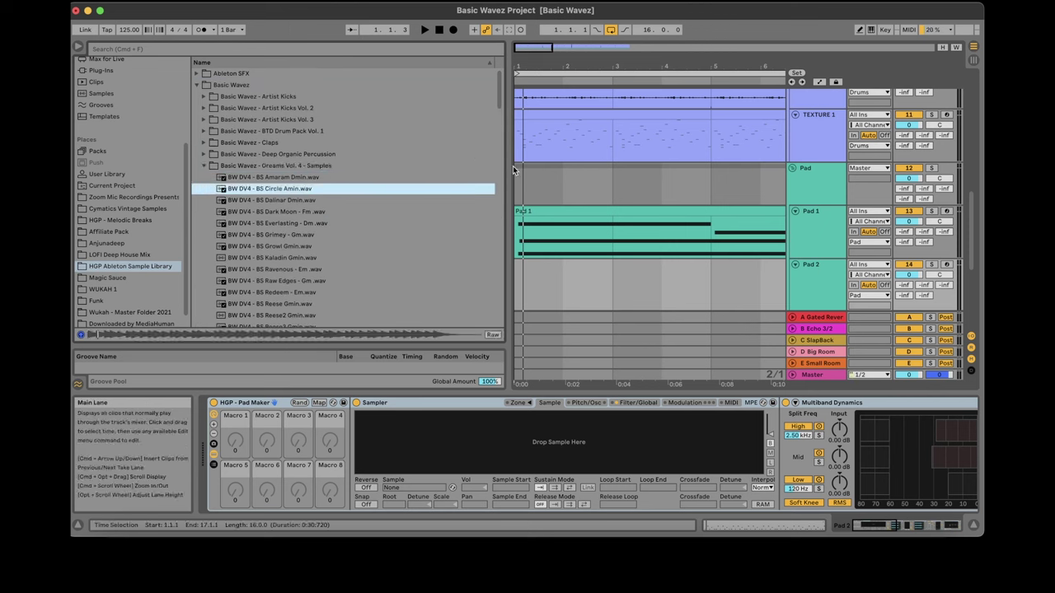
left_click(374, 235)
left_click(307, 291)
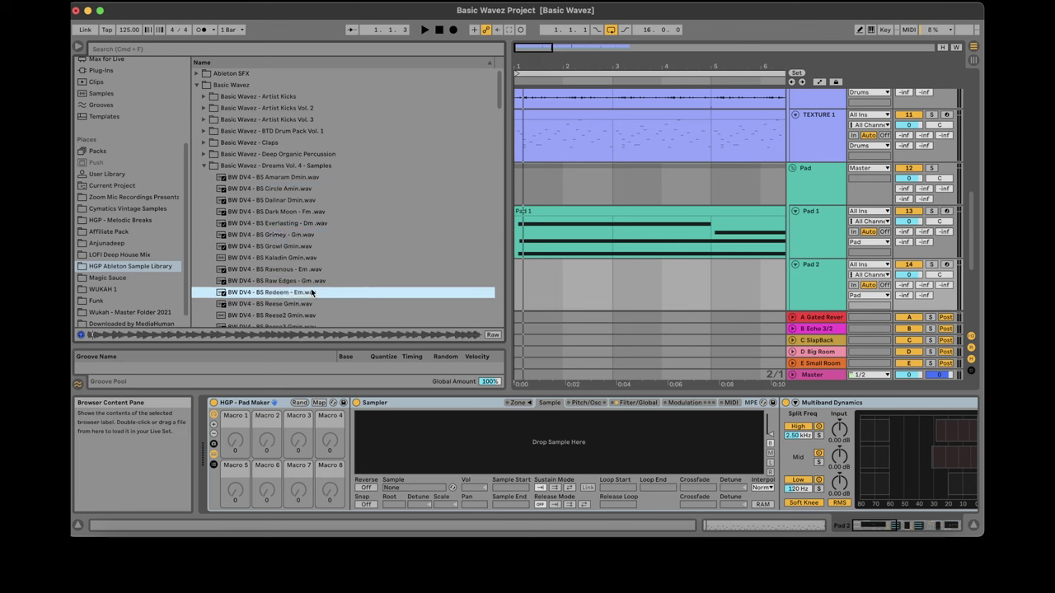
left_click(322, 314)
left_click_drag(495, 100, 503, 114)
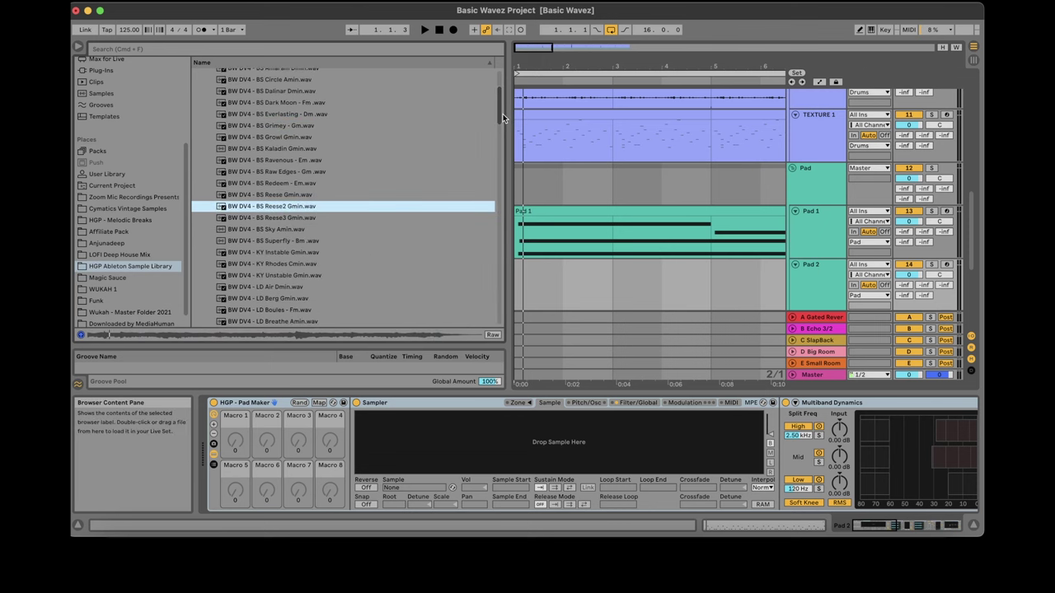
left_click(297, 216)
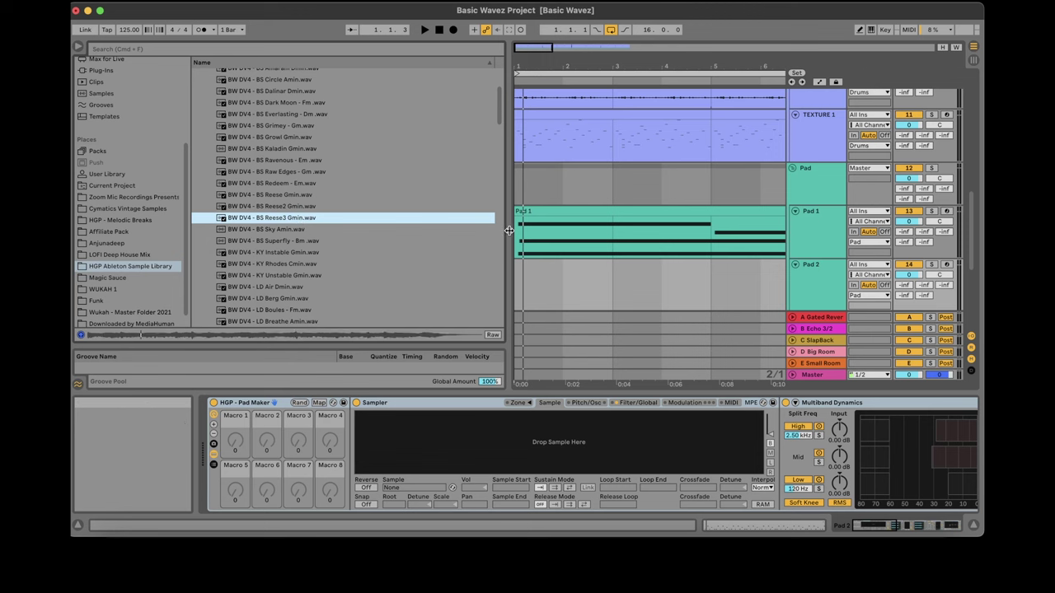
left_click_drag(505, 234, 363, 239)
left_click(277, 252)
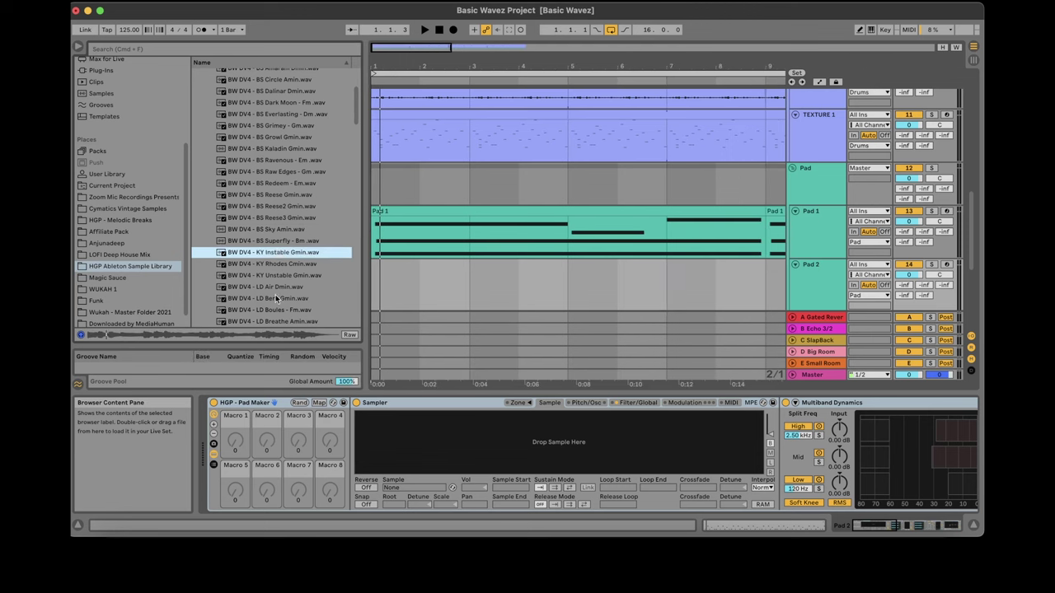
left_click_drag(363, 273, 401, 274)
left_click(320, 290)
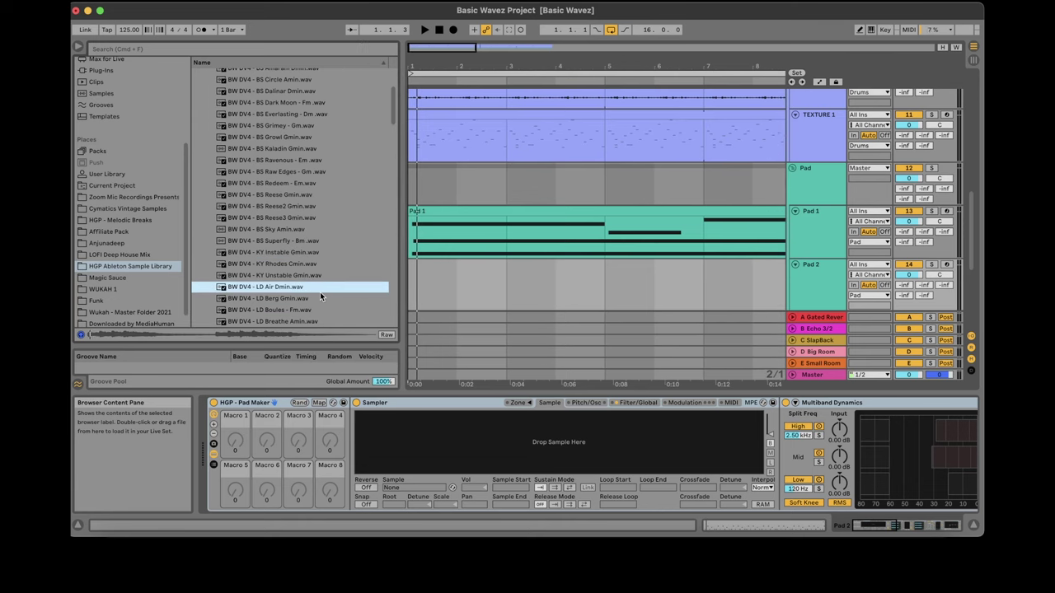
left_click_drag(394, 108, 392, 128)
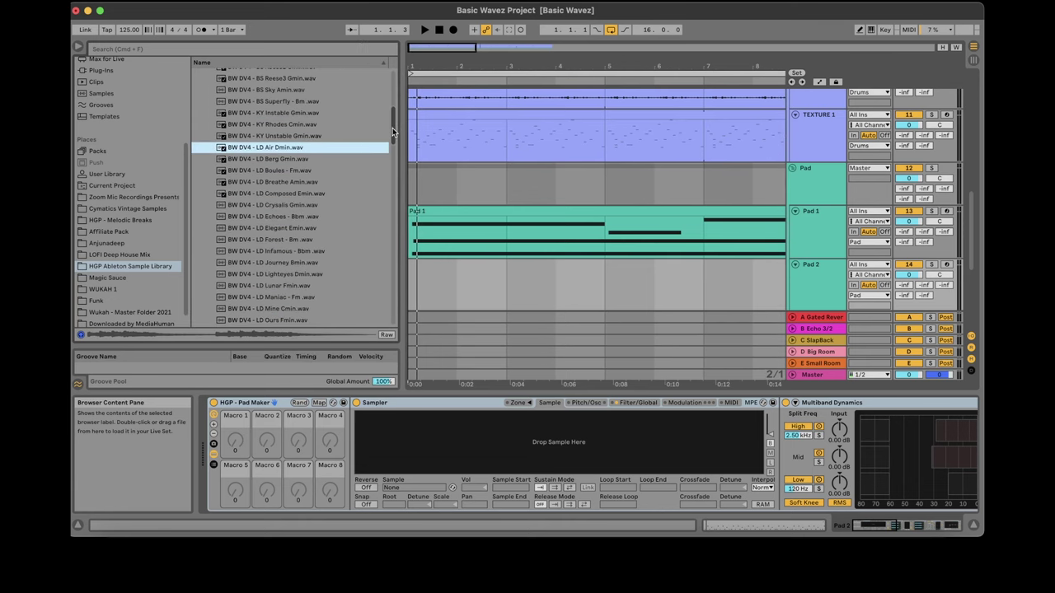
left_click(279, 217)
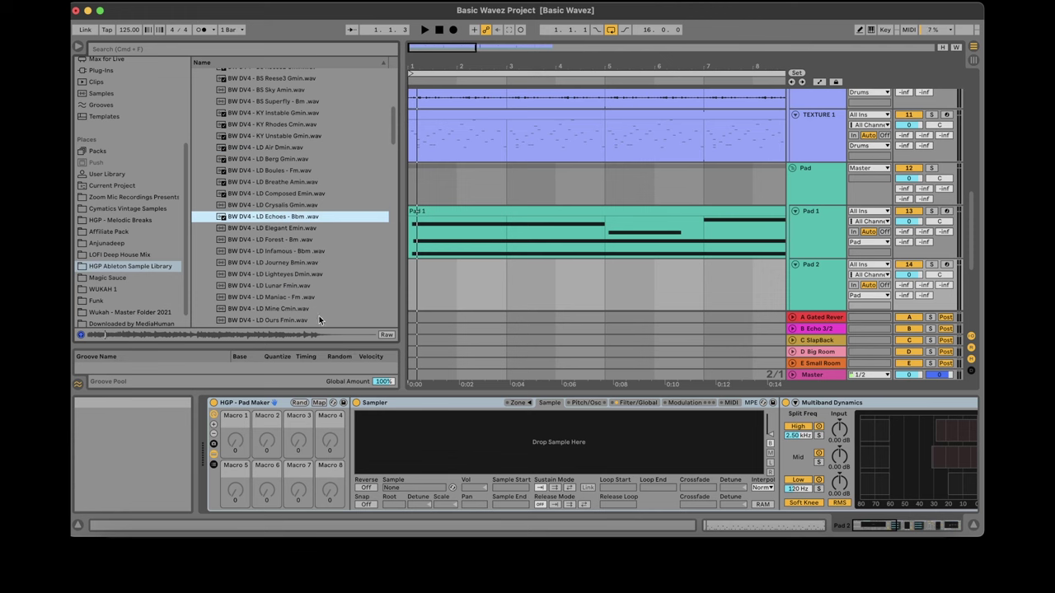
left_click(310, 296)
Load BW DV4 - LD Echoes - Bbm .wav into the Sampler of Pad 2's Pad Maker rack.
left_click(295, 217)
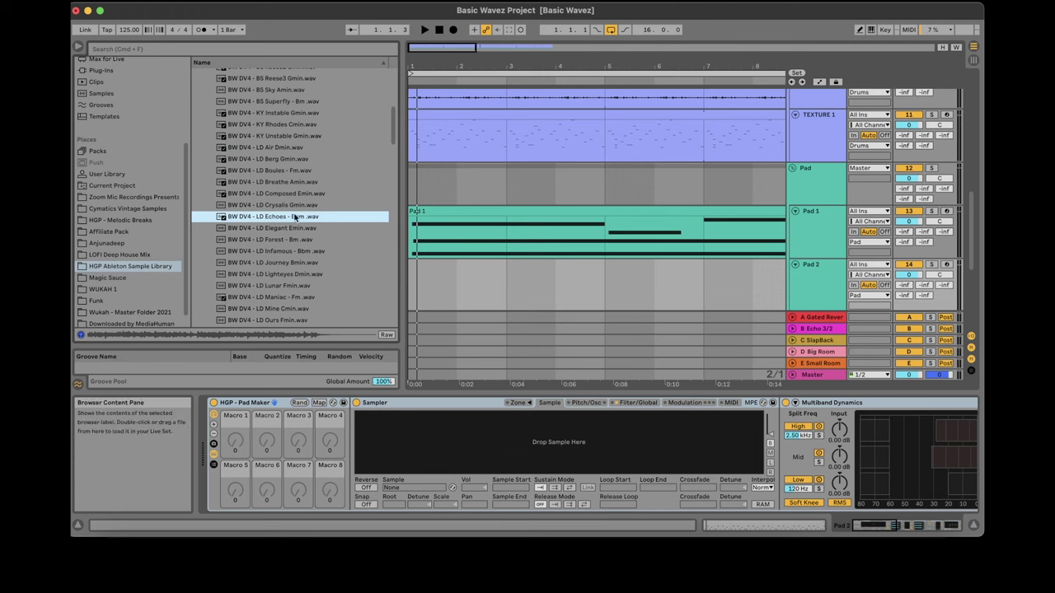
left_click_drag(971, 245, 970, 265)
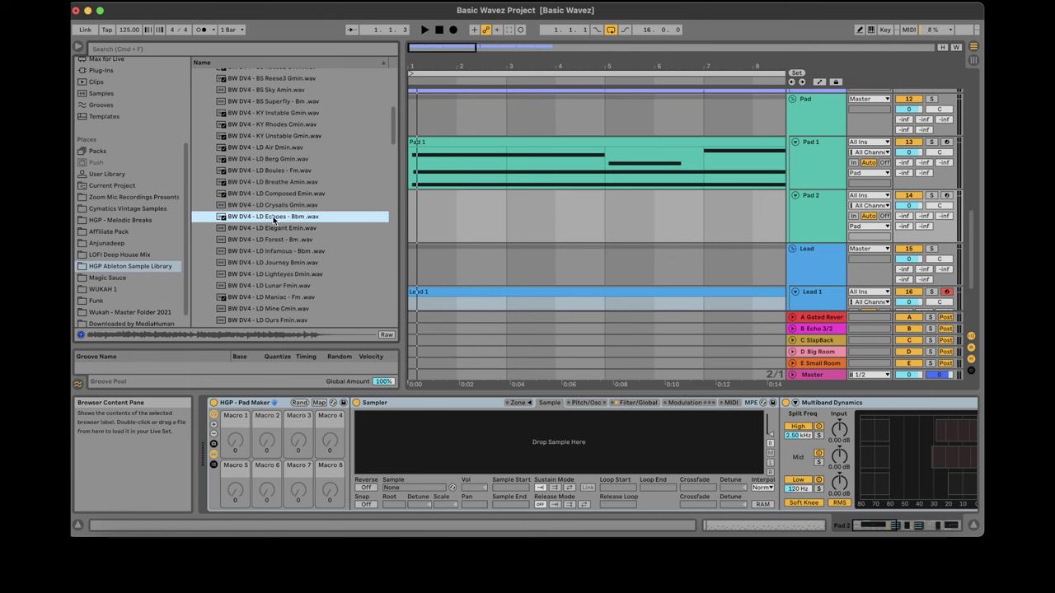
left_click_drag(394, 445, 394, 445)
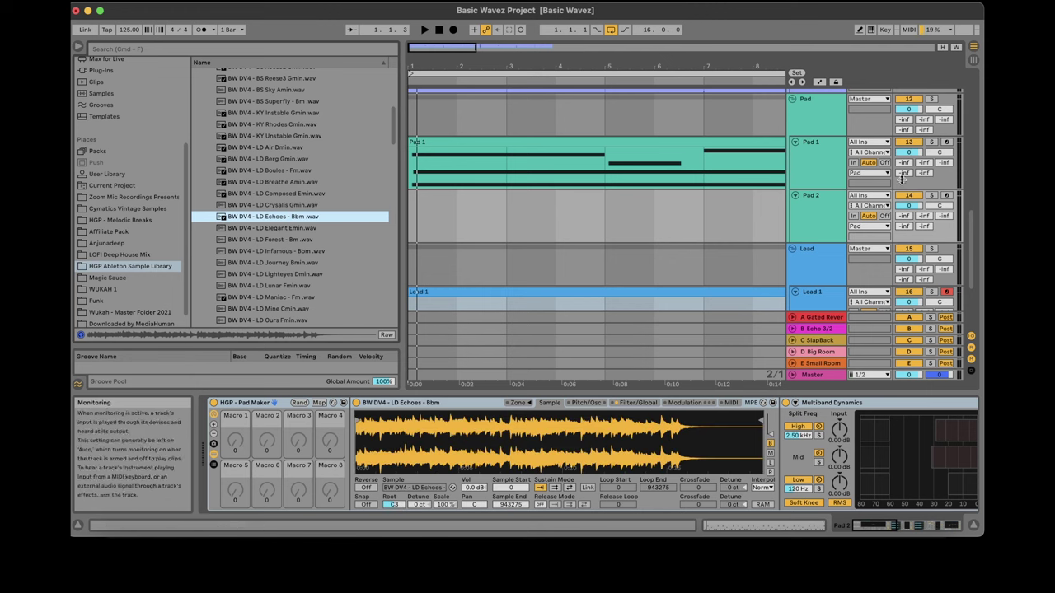
Arm the Pad 2 track for playing and show the Sampler's Filter/Global settings.
left_click(947, 196)
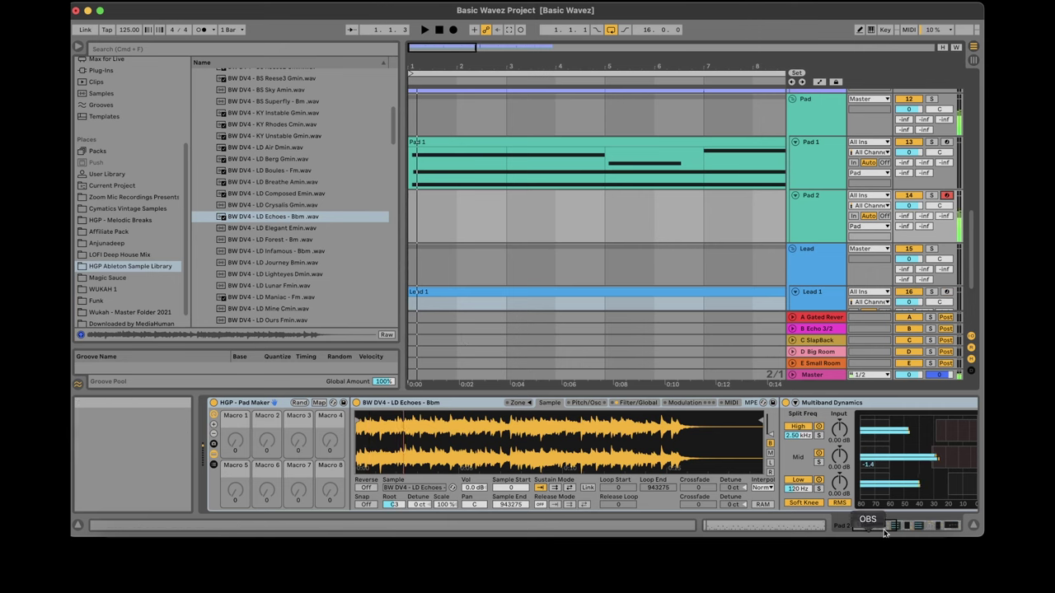
left_click_drag(871, 524, 811, 507)
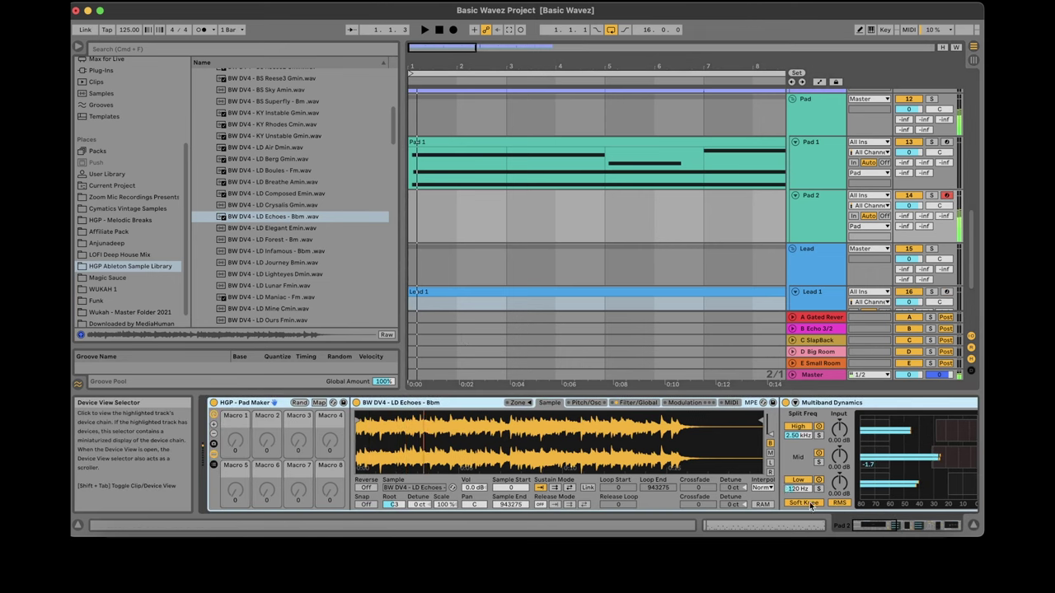
left_click(637, 402)
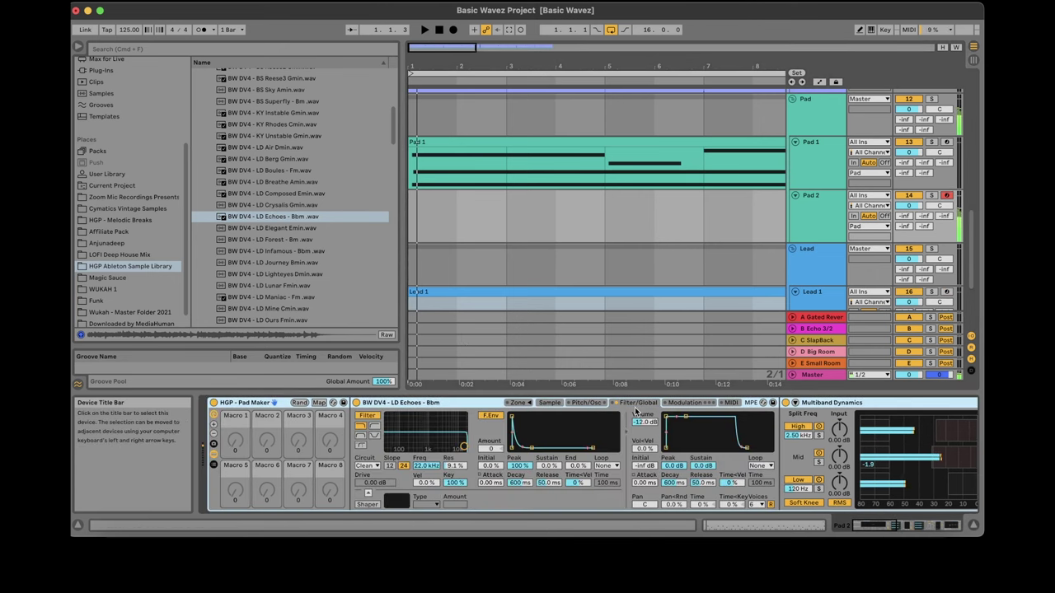
Delete the Pad Maker rack from Pad 2, search the instruments for PAD MAKER and load a fresh HGP - Pad Maker rack.
left_click(237, 404)
key("Delete")
left_click(248, 52)
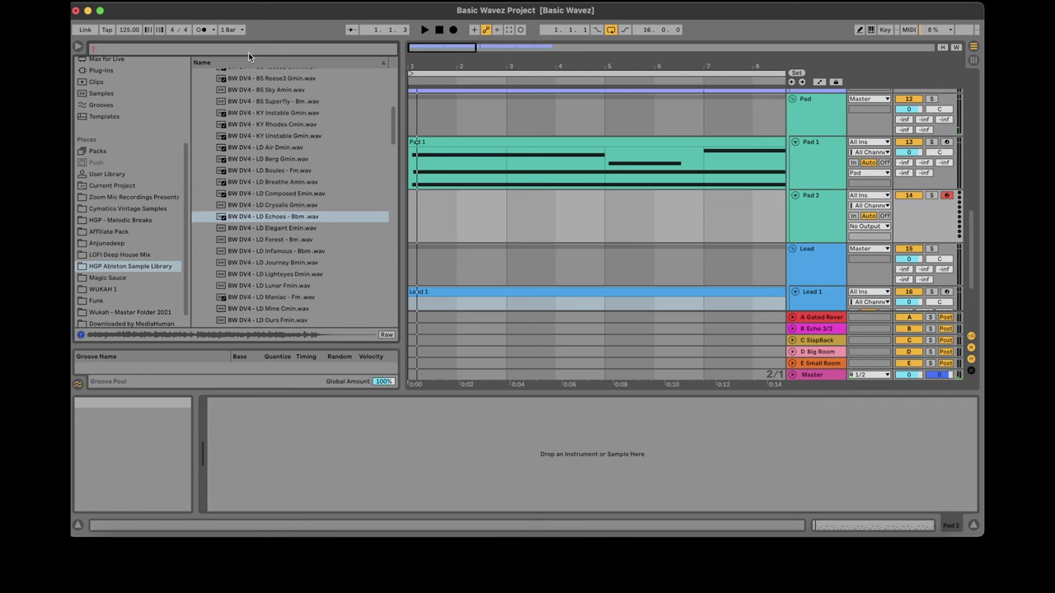
type("PAD MAKER")
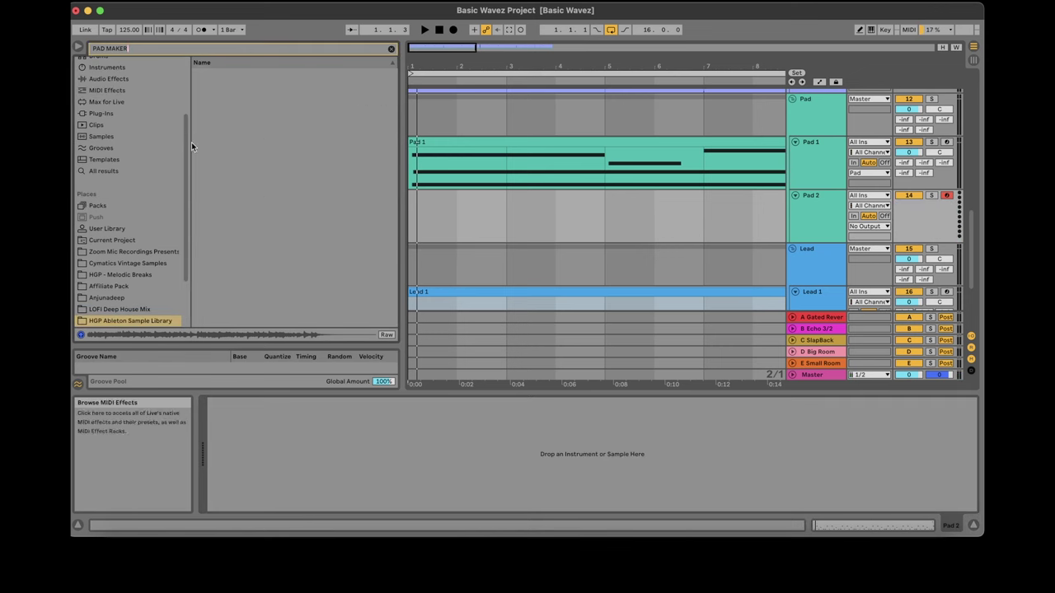
left_click_drag(188, 142, 188, 93)
left_click(105, 143)
double_click(239, 97)
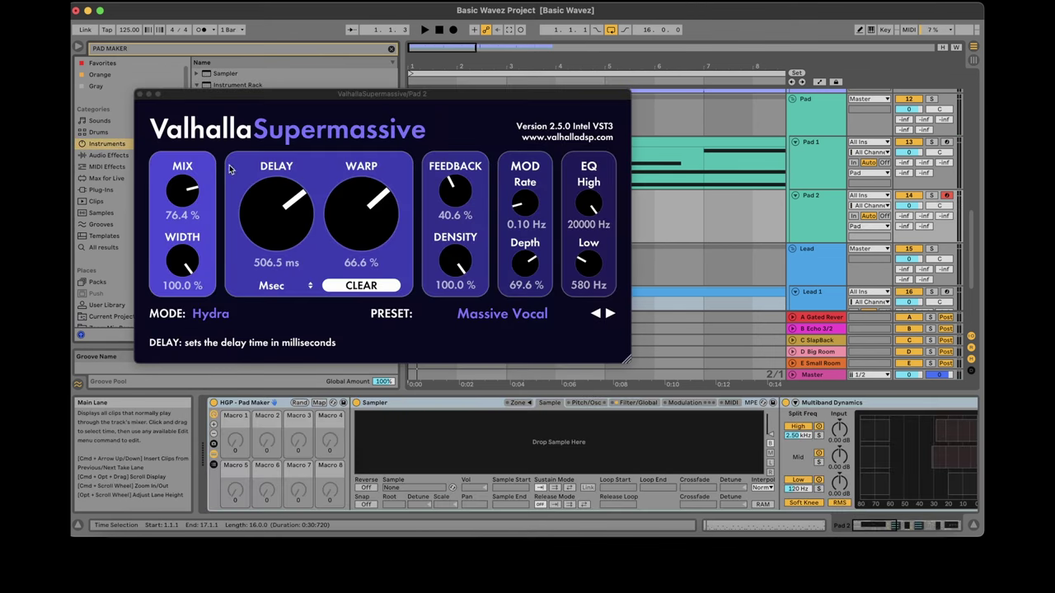
Close the ValhallaSupermassive window and undo the rack replacement to bring back the Pad Maker rack with the LD Echoes sample.
left_click(140, 94)
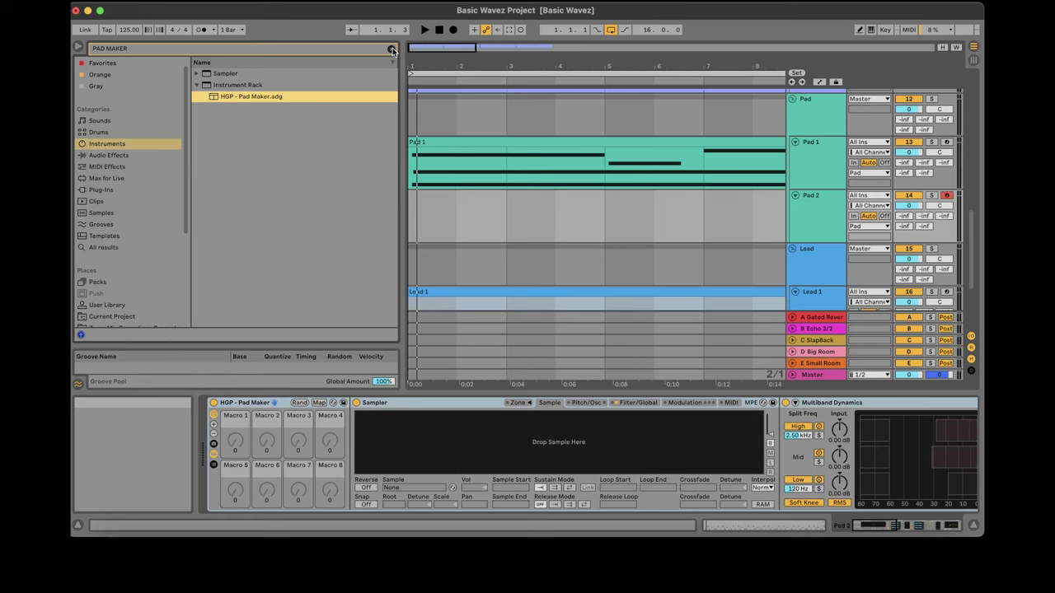
key("super+z")
key("super+shift+z")
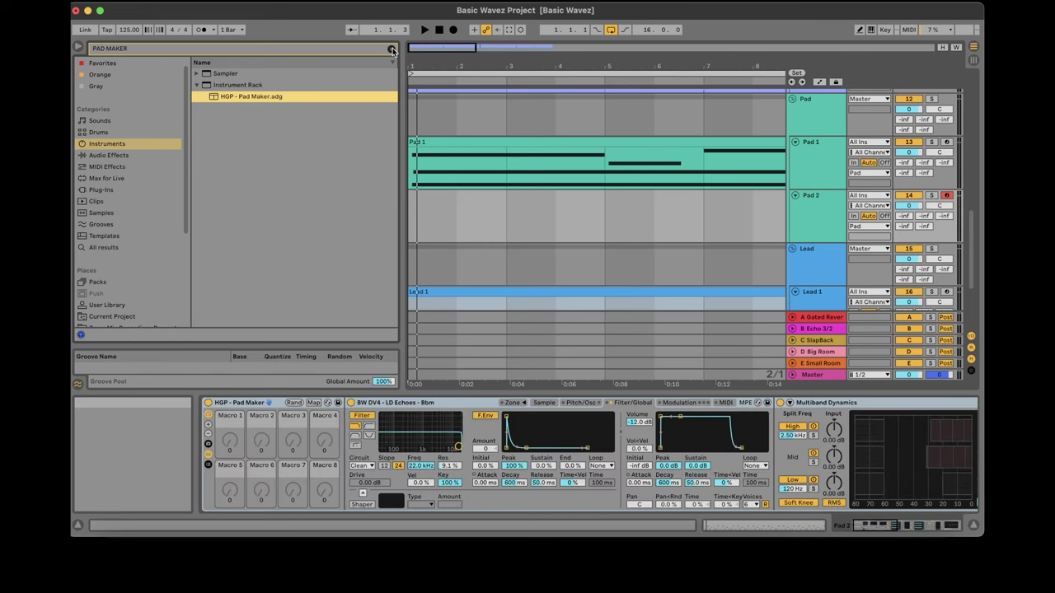
Map the Sampler's filter frequency to Macro 1, set the filter circuit to OSR and map its drive to Macro 4.
right_click(427, 466)
left_click(473, 323)
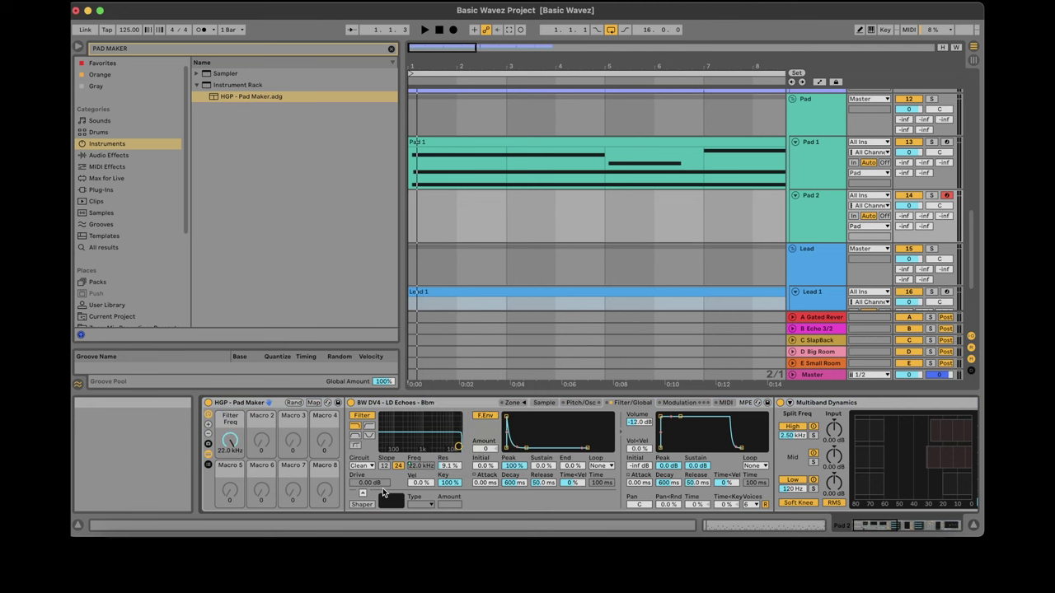
left_click(363, 465)
left_click(363, 475)
right_click(378, 484)
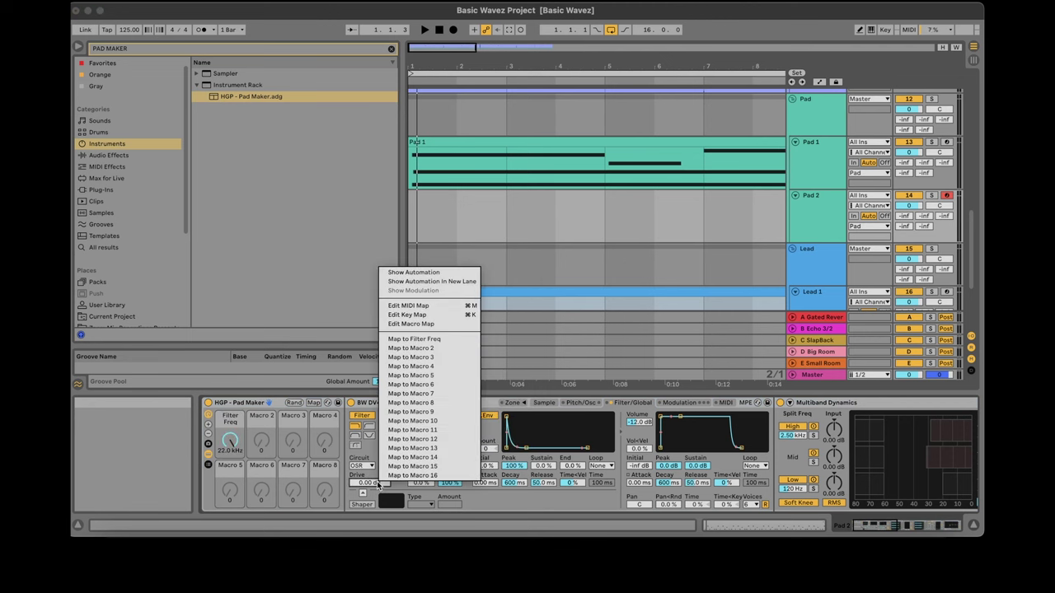
left_click(437, 367)
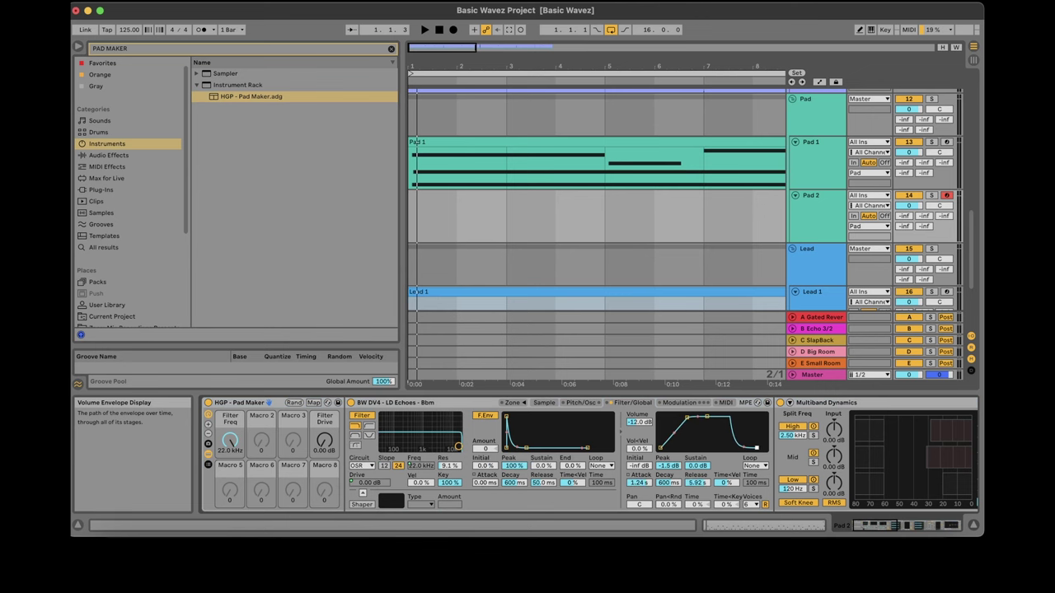
Set the Sampler's volume envelope to a 223 ms attack and 4.02 s release, and review Pad 2's effects chain.
left_click_drag(882, 525, 906, 525)
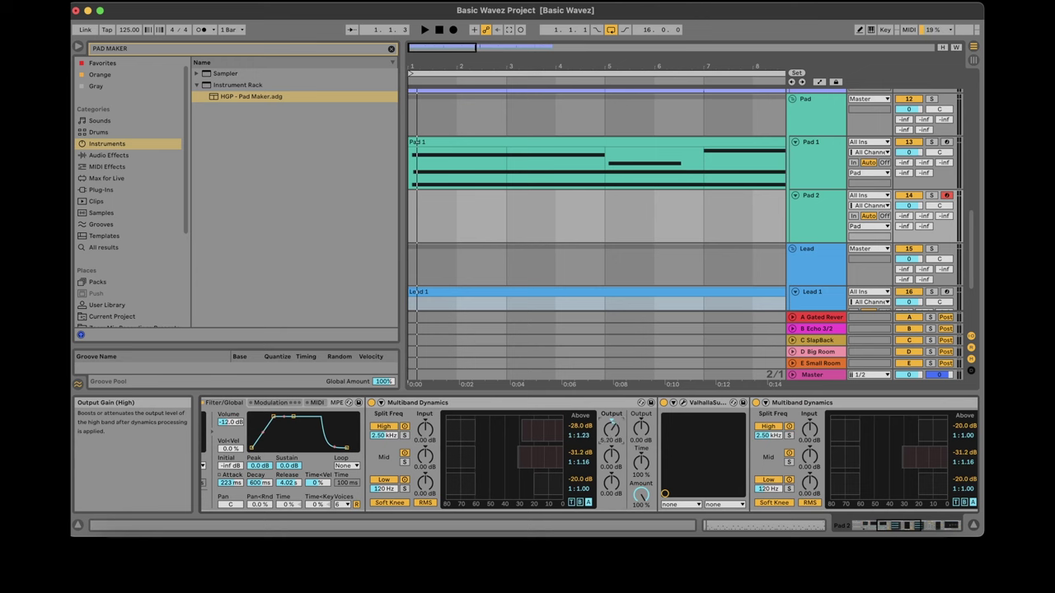
left_click(931, 526)
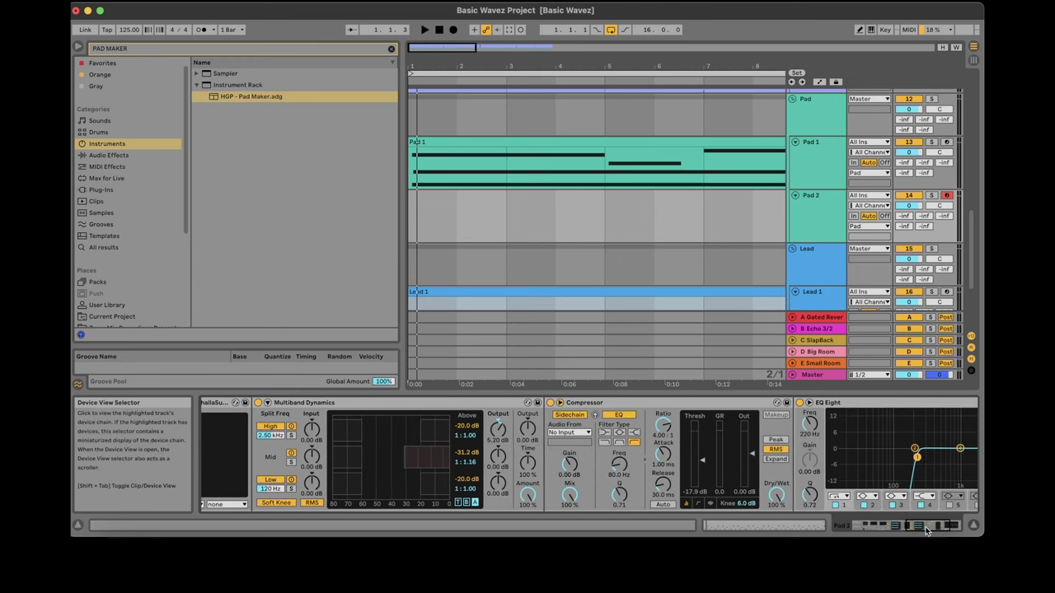
left_click_drag(926, 530, 807, 527)
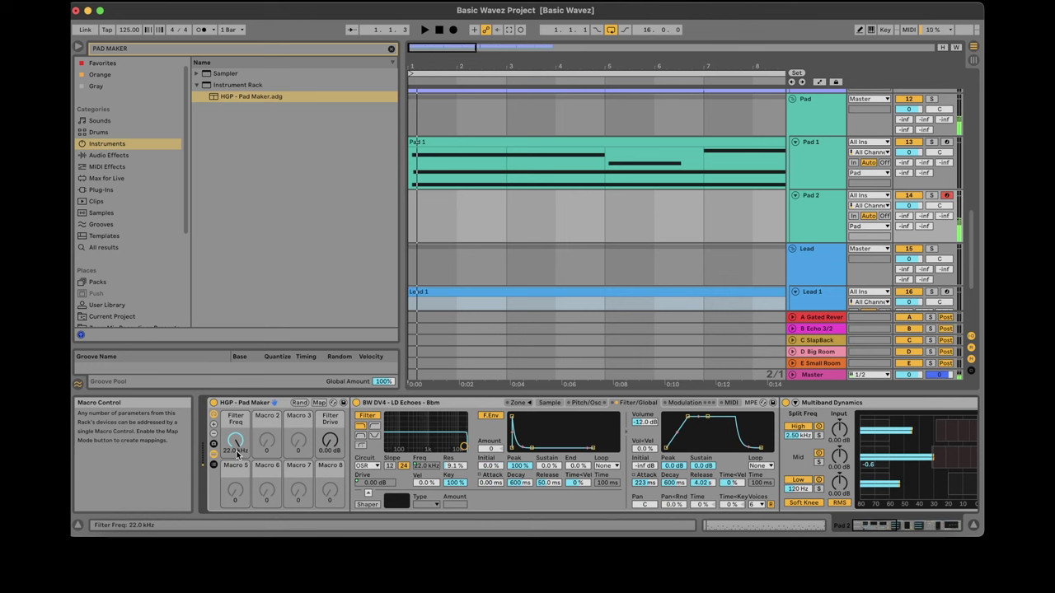
Audition the Filter Freq macro with the loop by sweeping it down to 266 Hz and back up to 22.0 kHz.
left_click_drag(235, 441, 236, 495)
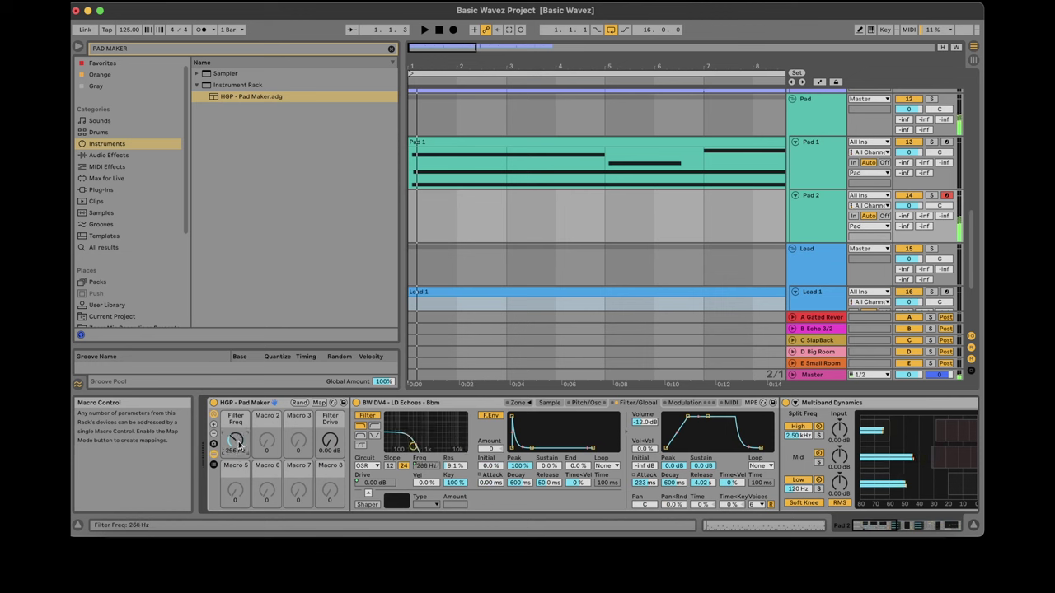
key("space")
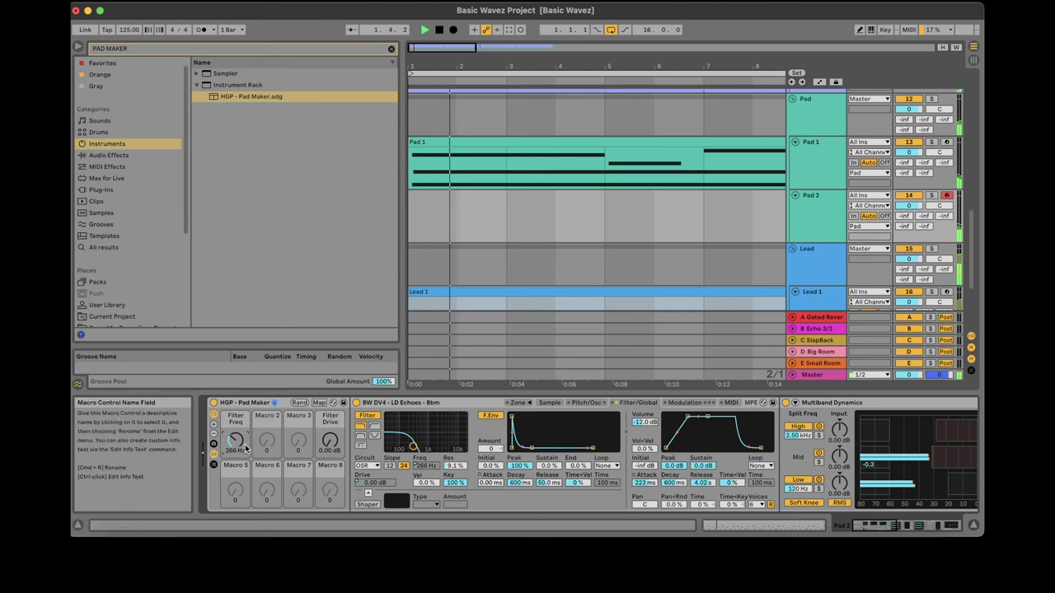
left_click_drag(236, 441, 235, 387)
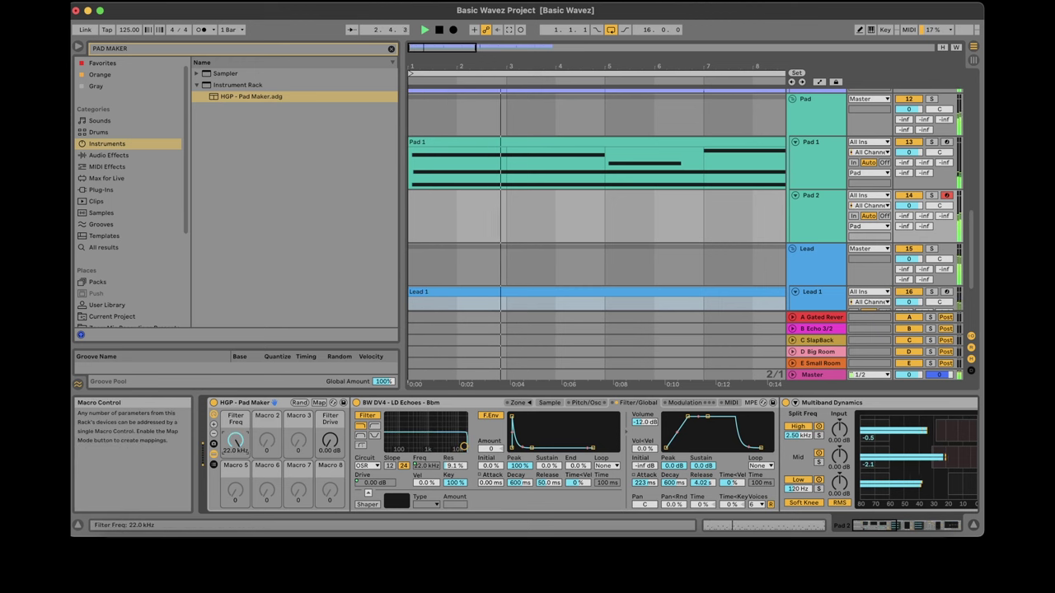
left_click_drag(236, 440, 235, 408)
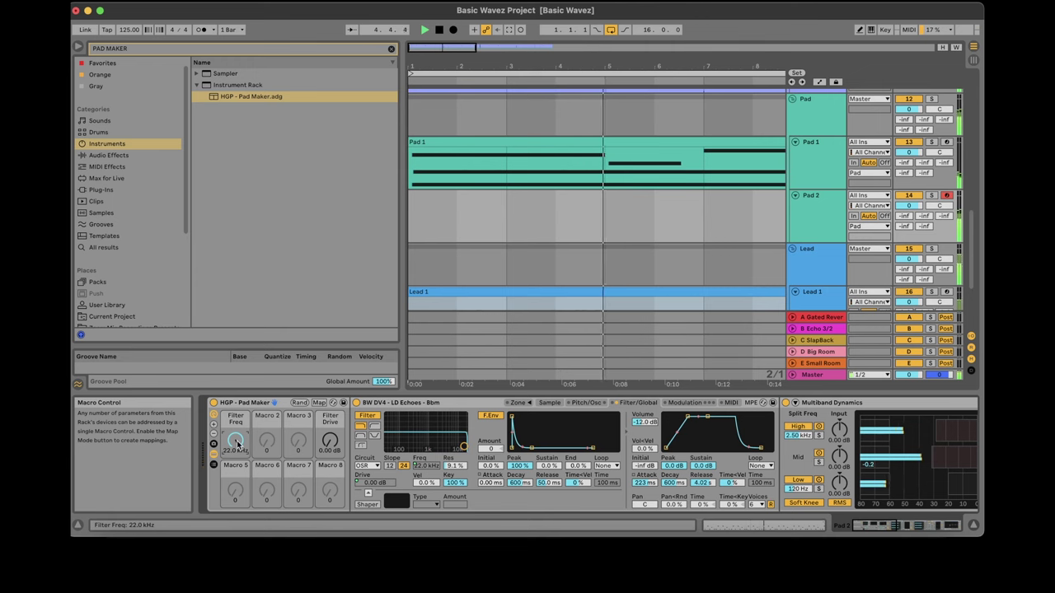
key("space")
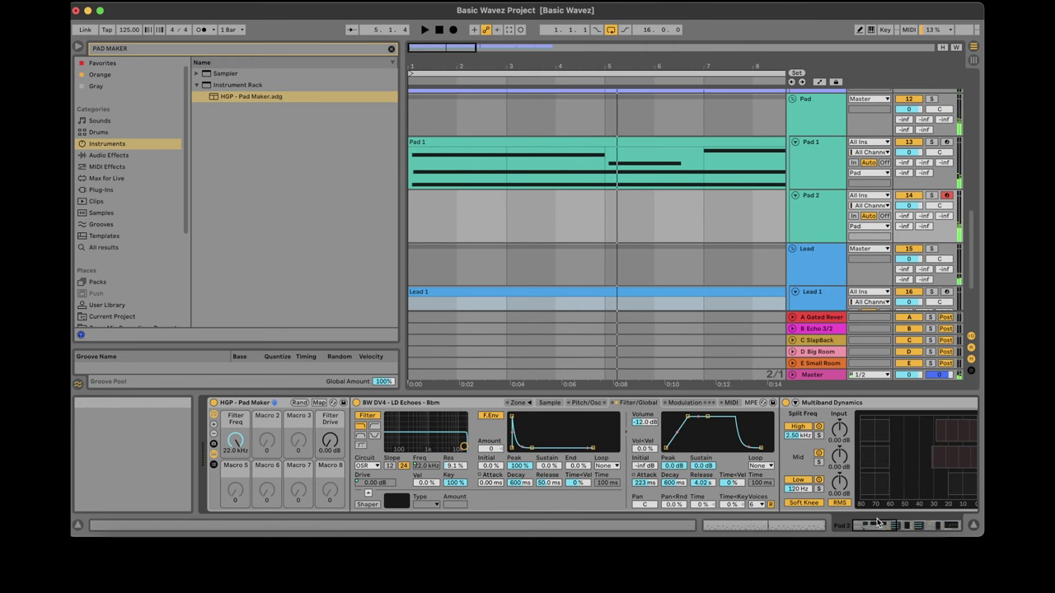
Expose the ValhallaSupermassive parameters in the Pad 2 chain and map Mix to Macro 2.
mouse_move(878, 522)
left_mouse_down()
mouse_move(926, 523)
mouse_move(896, 524)
left_mouse_up()
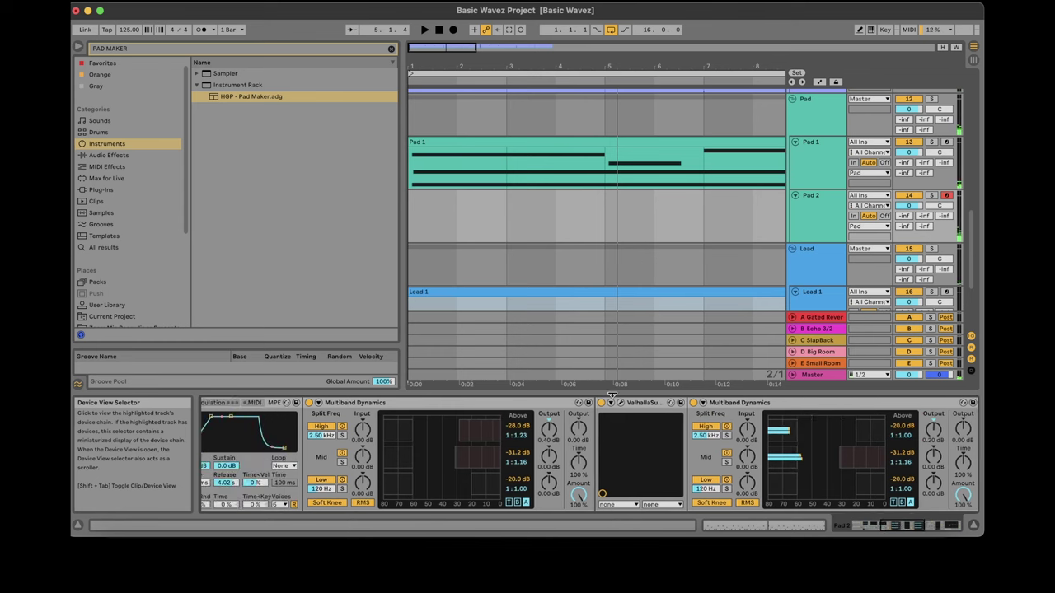
left_click(611, 402)
right_click(724, 423)
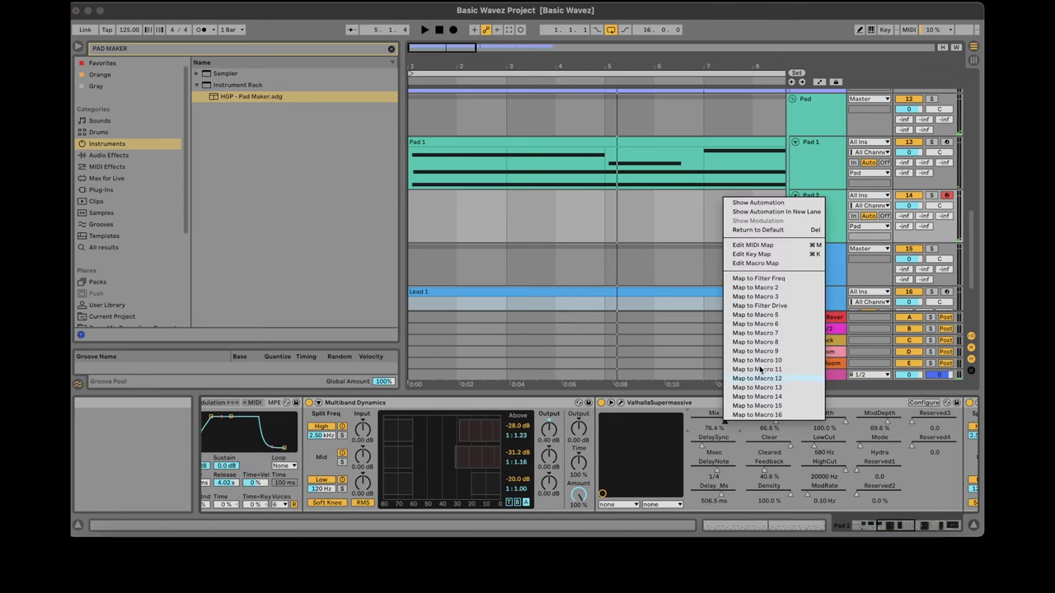
left_click(774, 287)
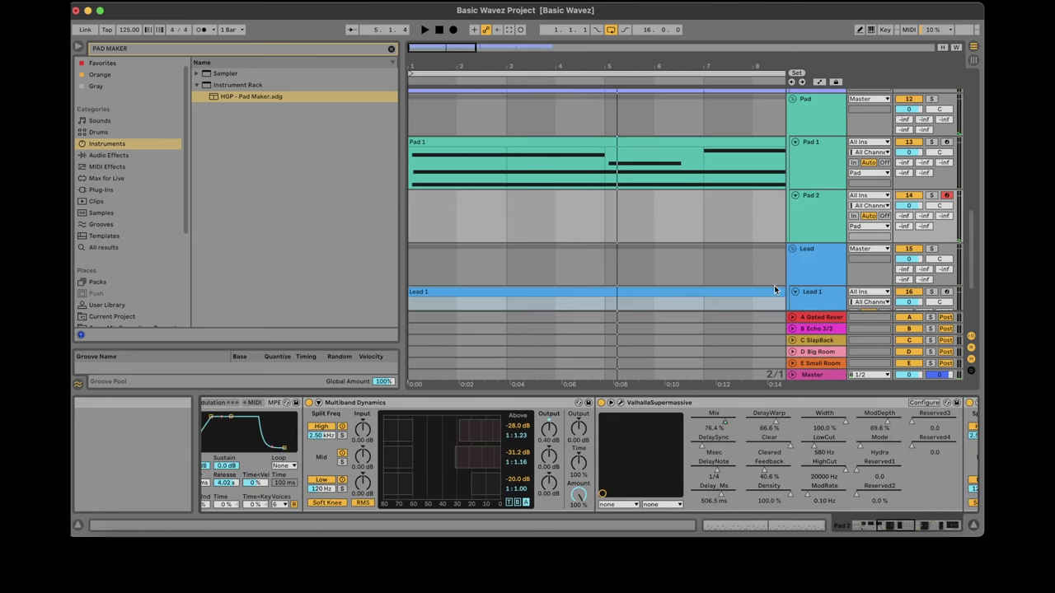
Search the audio effects for ECHO and insert Echo before ValhallaSupermassive in the Pad 2 rack.
left_click(220, 51)
key("BackSpace")
key("BackSpace")
key("BackSpace")
key("BackSpace")
key("BackSpace")
key("BackSpace")
key("BackSpace")
key("BackSpace")
type("ECHO")
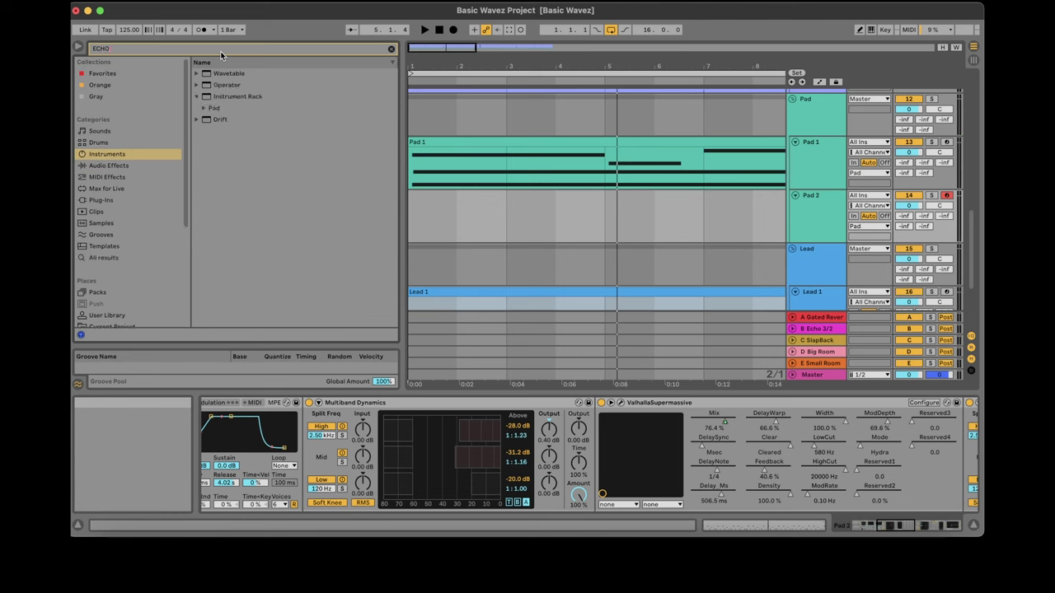
left_click(107, 165)
left_click_drag(220, 85, 596, 449)
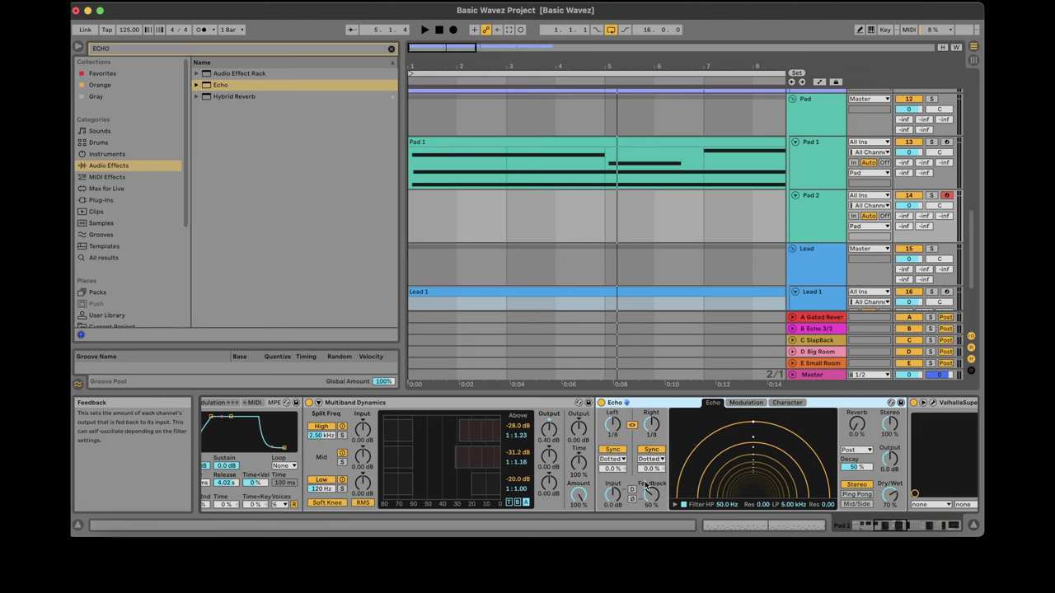
Set Echo's delays to 16th sync with 3 on the left channel and 4 on the right, and raise feedback to 69%.
left_click(651, 459)
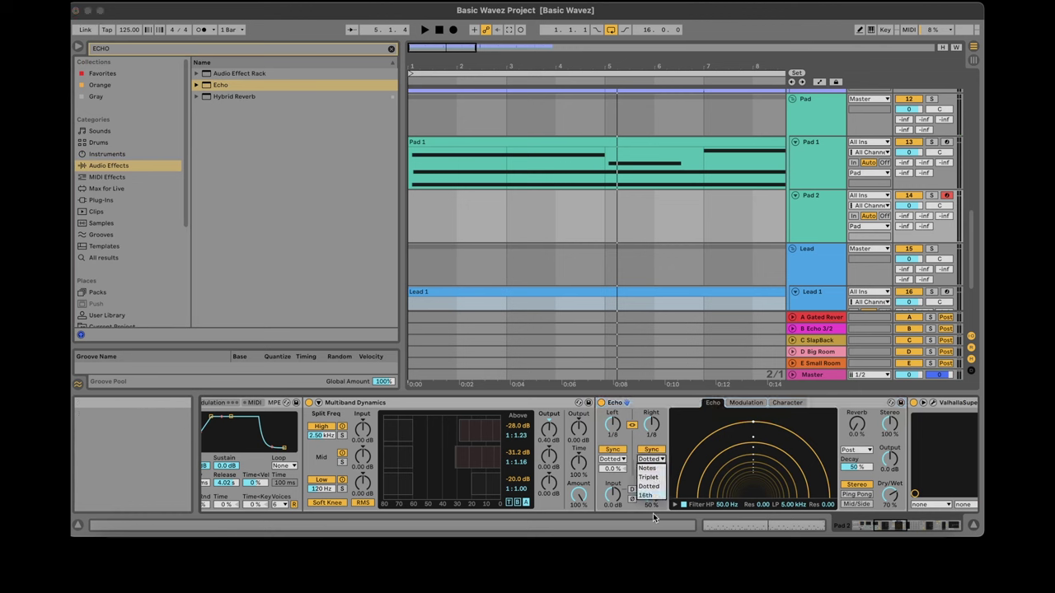
left_click(655, 495)
left_click(633, 427)
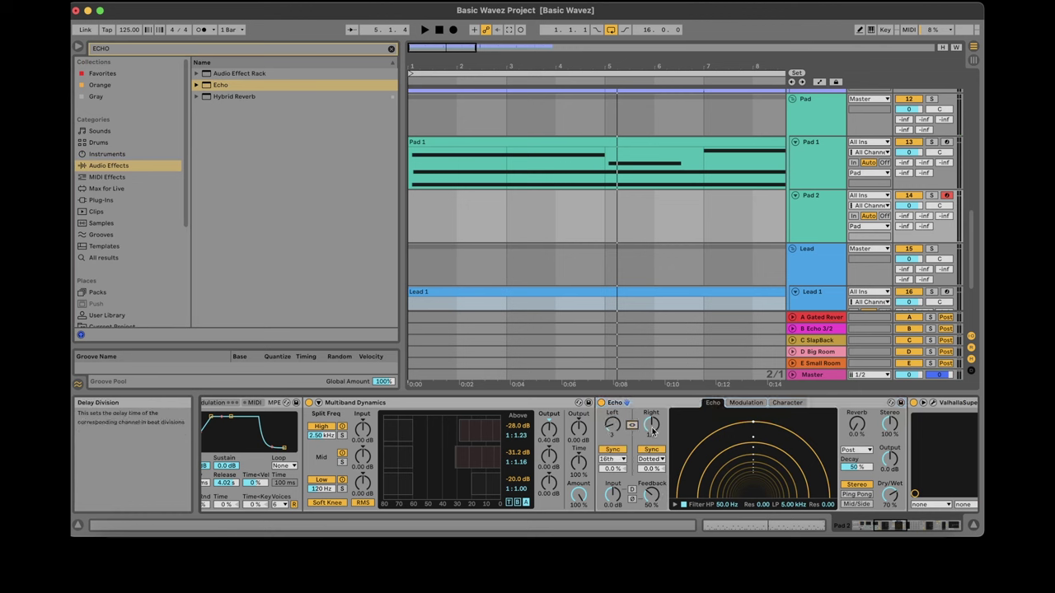
left_click(651, 459)
left_click(654, 498)
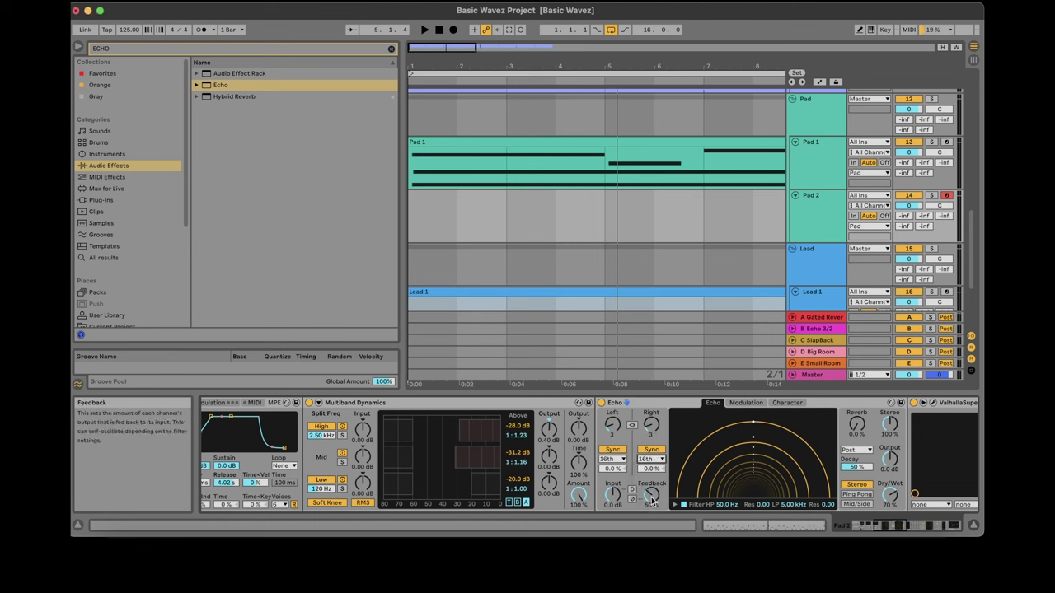
left_click_drag(651, 495, 651, 485)
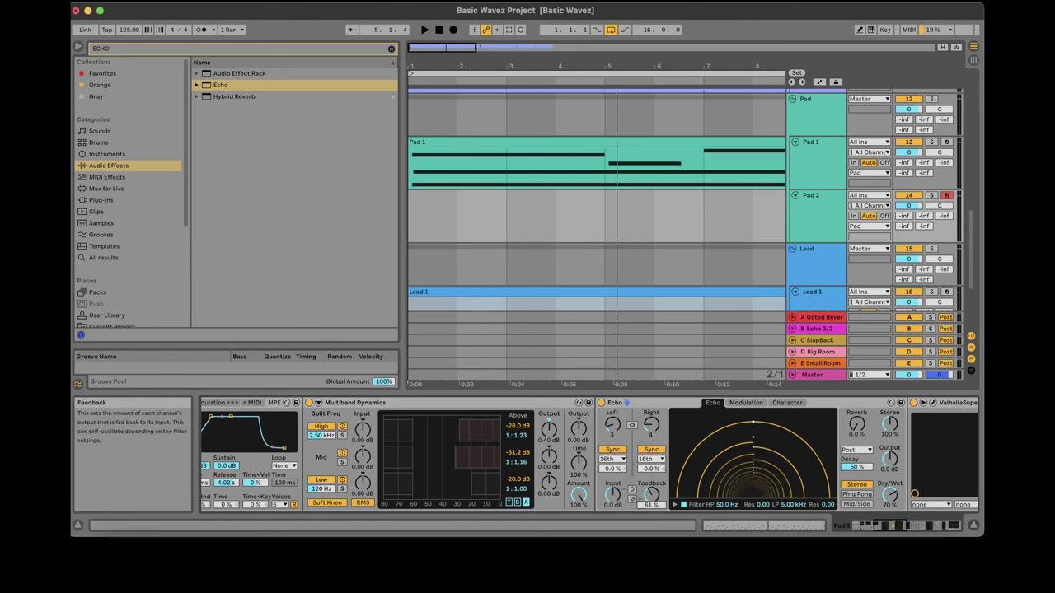
Shape Echo's filter with a 95.6 Hz high-pass and a 4.65 kHz low-pass, and set its reverb amount to 13%.
left_click(674, 504)
left_click_drag(801, 494, 800, 484)
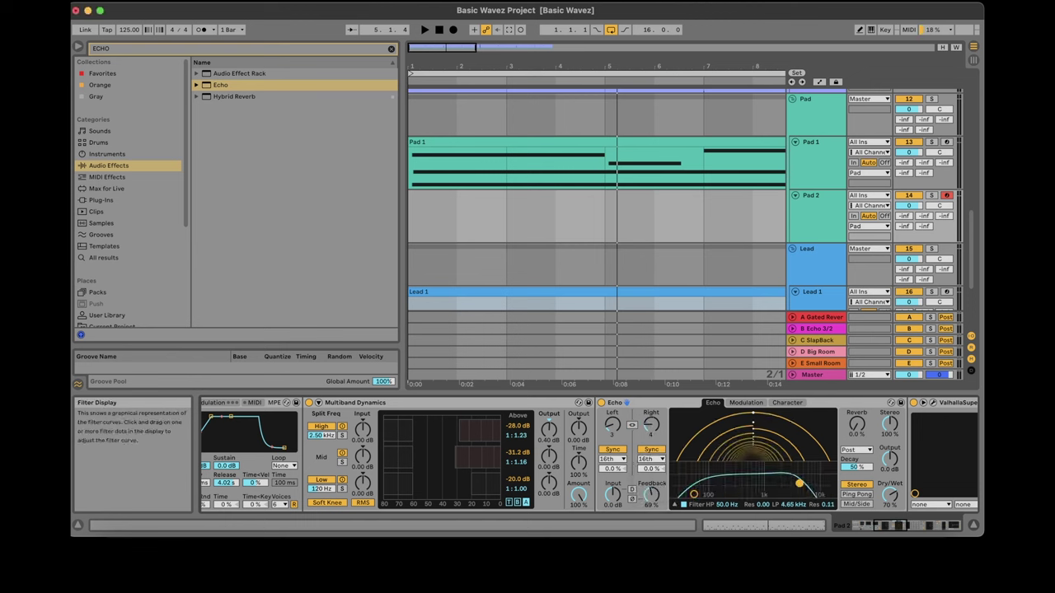
left_click_drag(858, 425, 857, 417)
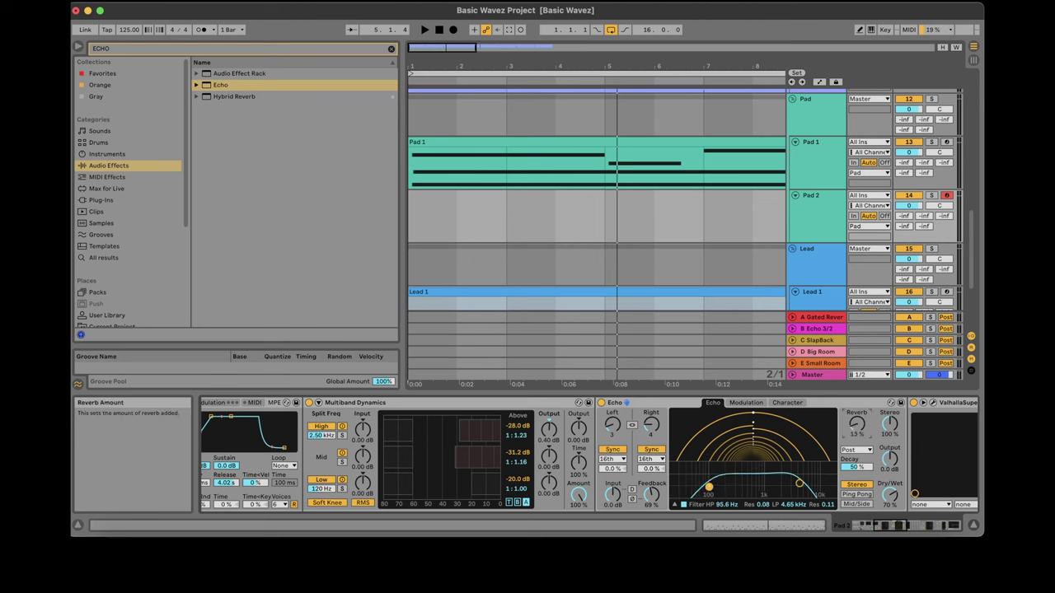
Map Echo's Dry/Wet to Macro 3, and lower the Mix and Dry Wet macros to 0 while the loop plays.
right_click(891, 494)
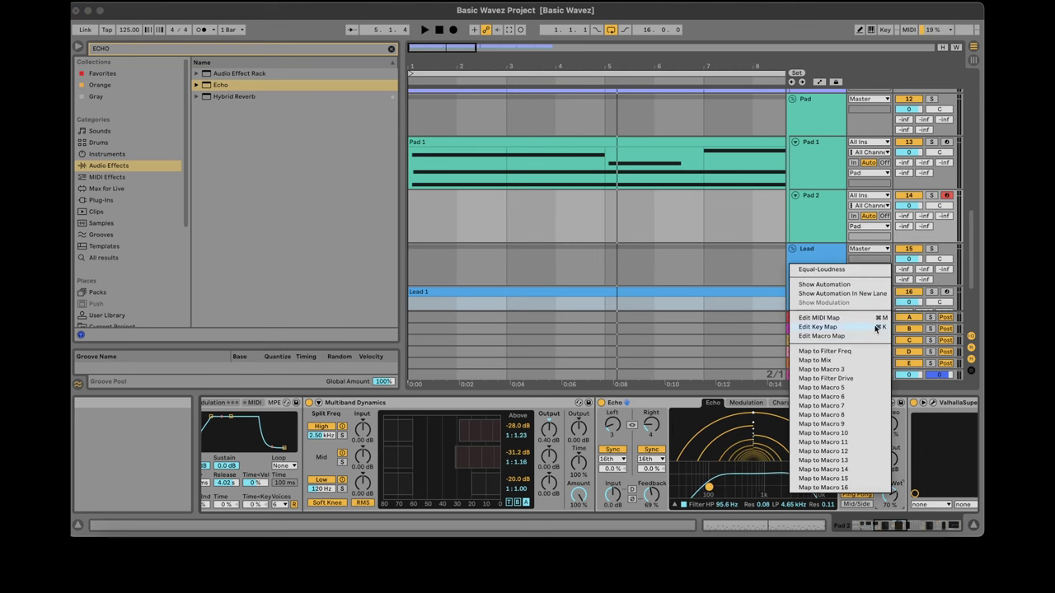
left_click(825, 369)
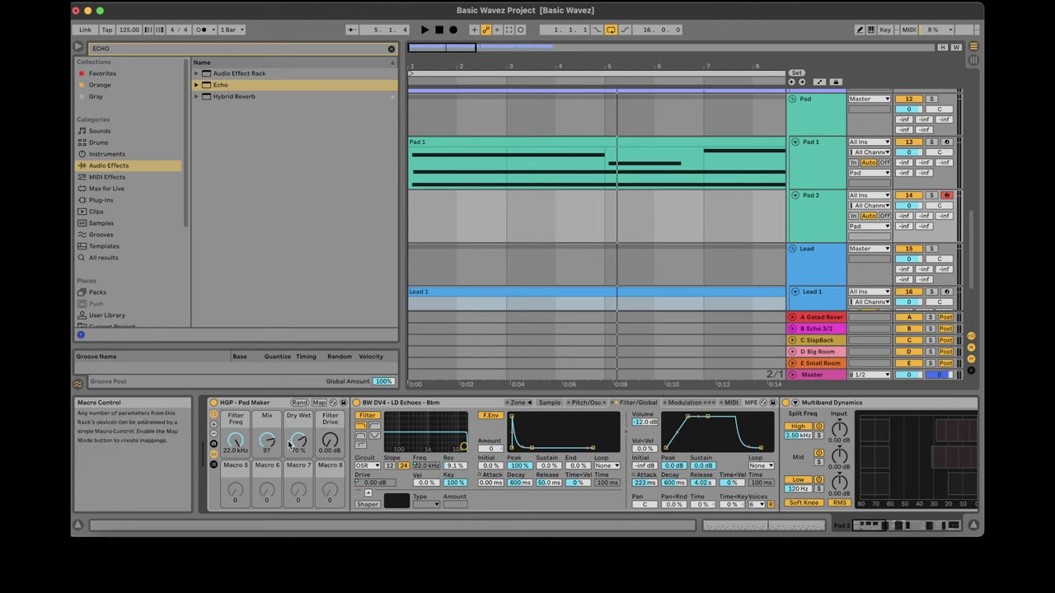
key("space")
left_click_drag(292, 444, 292, 536)
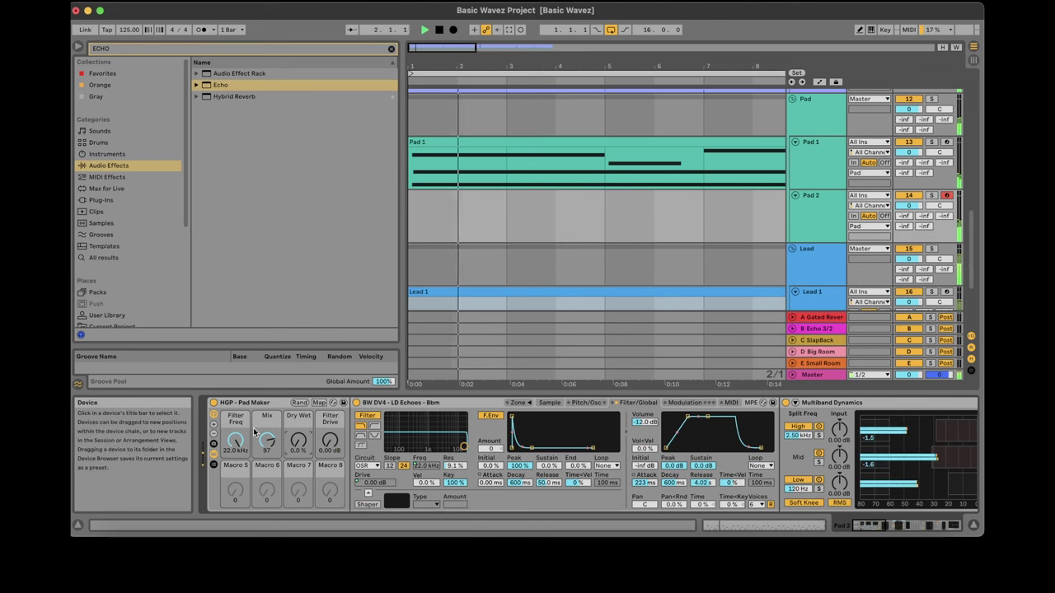
left_click_drag(266, 442, 267, 536)
left_click_drag(298, 442, 299, 449)
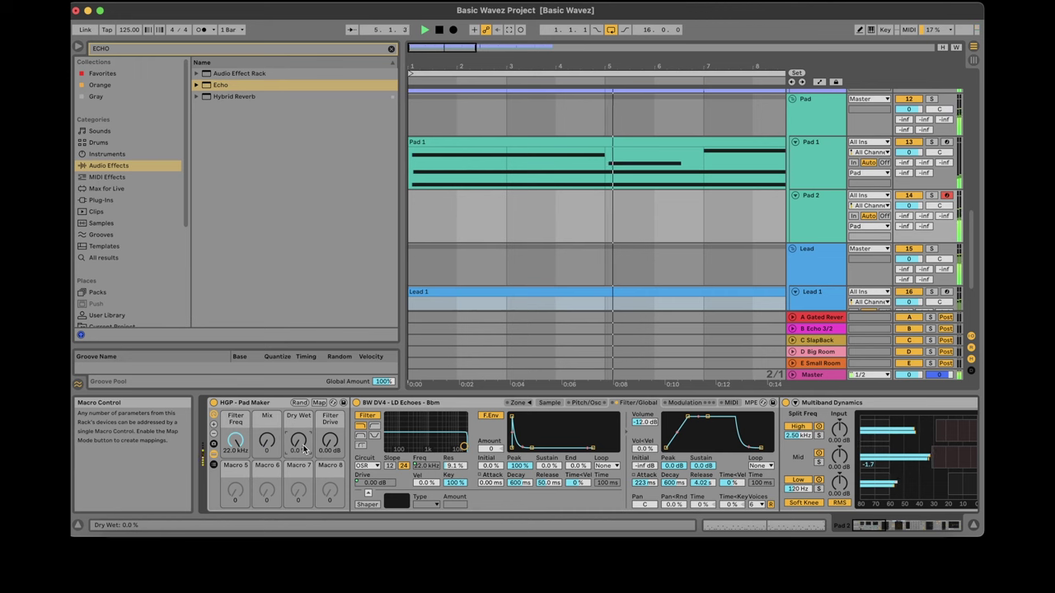
mouse_move(303, 448)
left_mouse_down()
mouse_move(303, 369)
mouse_move(303, 462)
left_mouse_up()
Try a later sample start of 367219 for the LD Echoes sample, and return the start to 0.
left_click(550, 403)
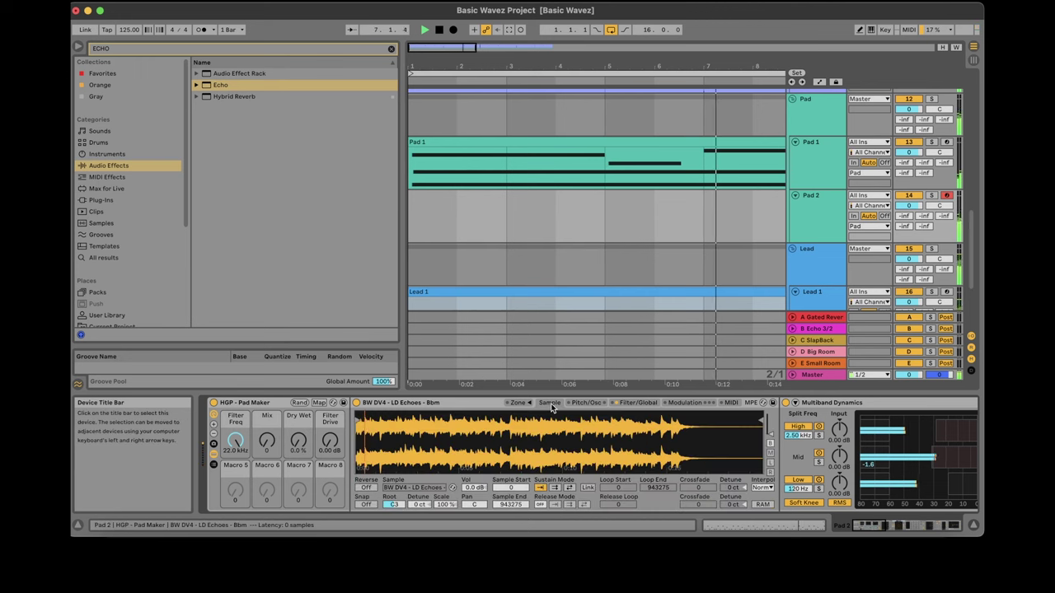
left_click_drag(357, 424, 516, 423)
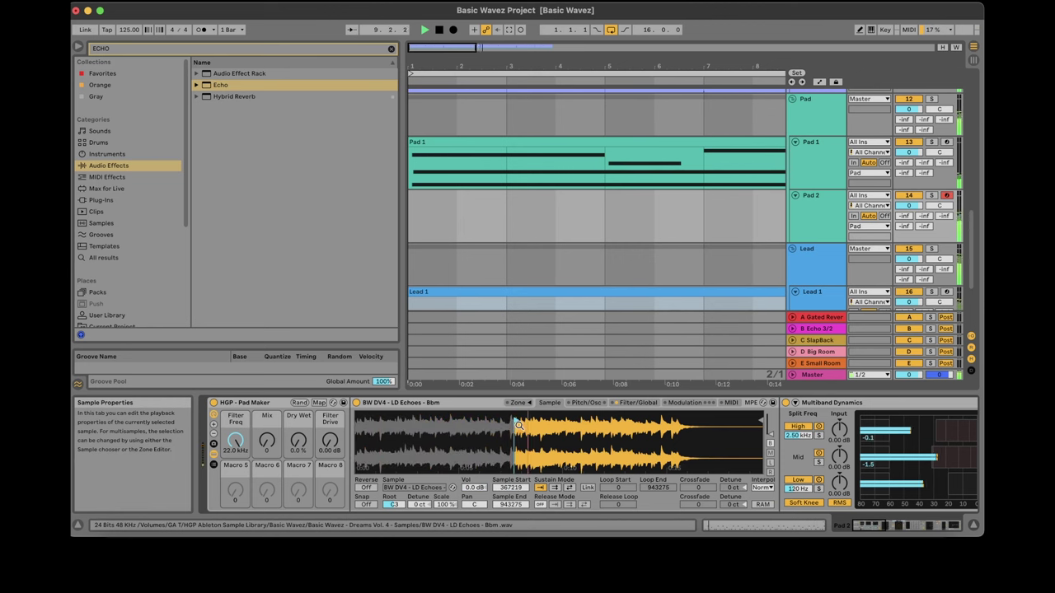
left_click_drag(517, 421, 356, 422)
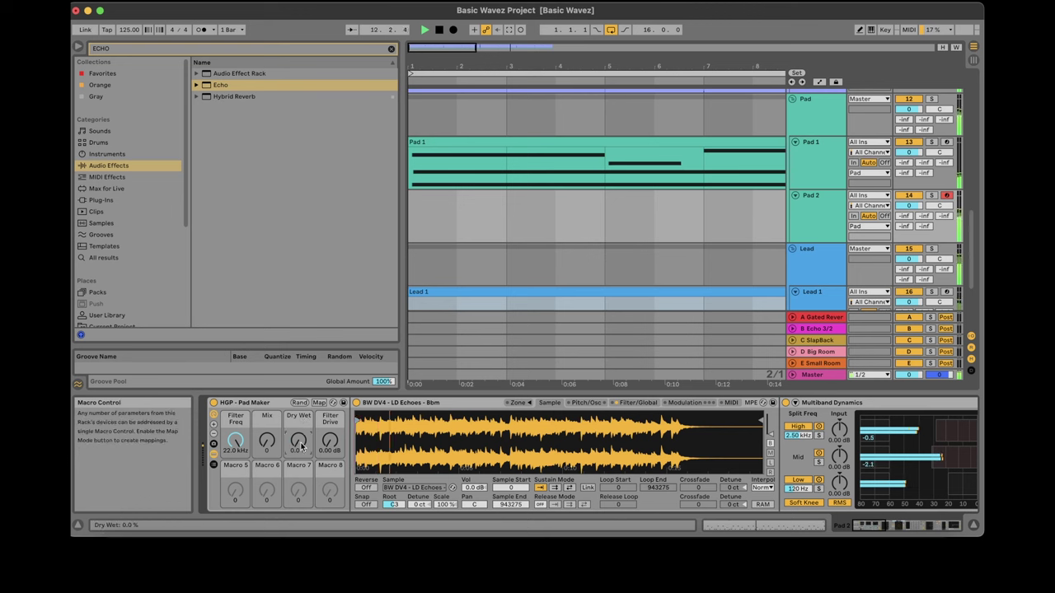
Duplicate the Pad 2 track, rename the copy FLOURISH and reselect the original Pad 2 track.
left_click(816, 205)
key("super+d")
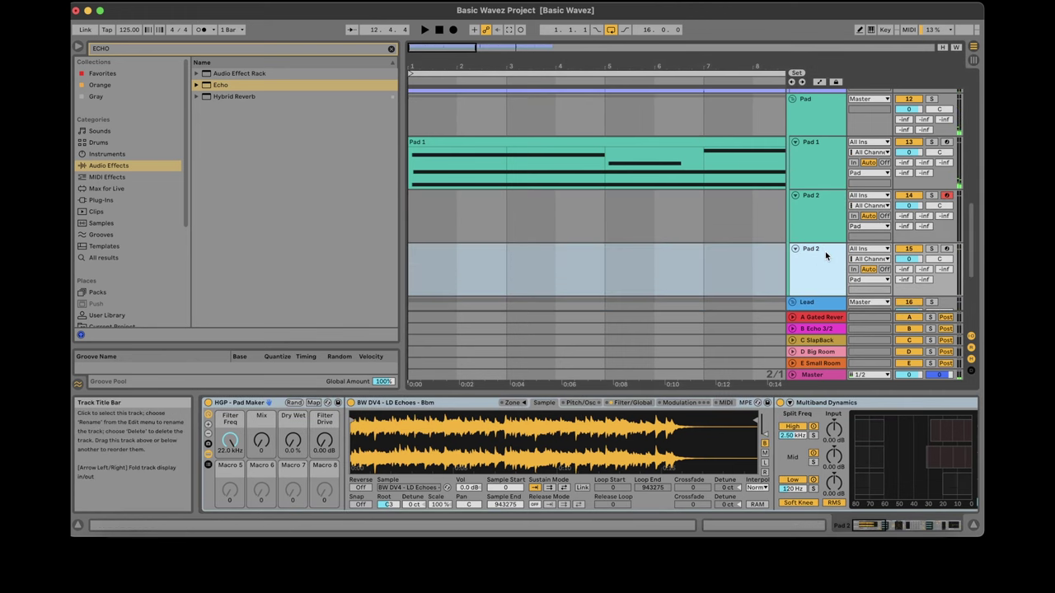
right_click(825, 252)
left_click(861, 306)
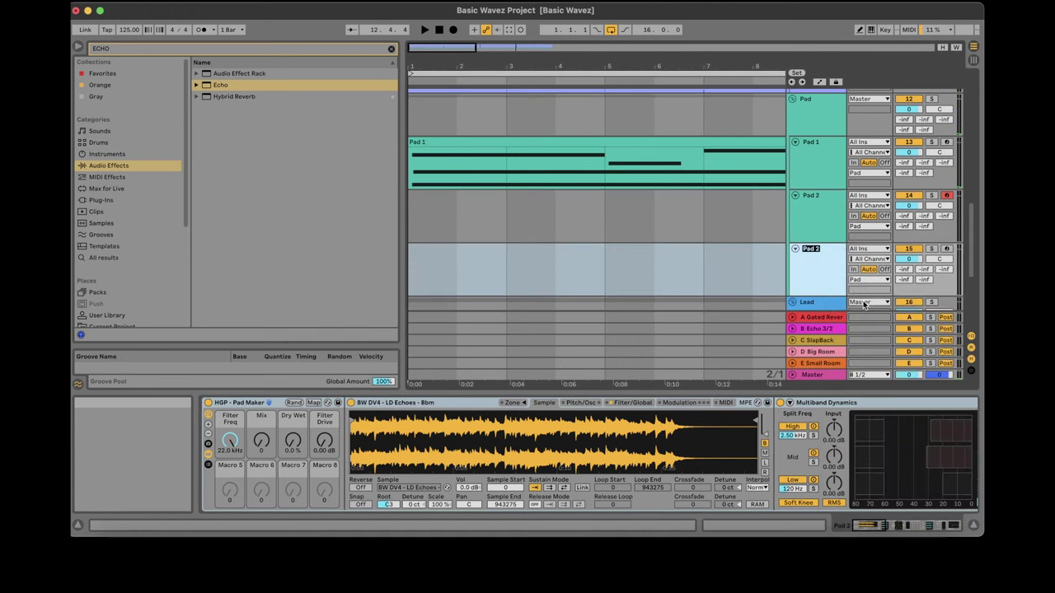
type("FLOURISH")
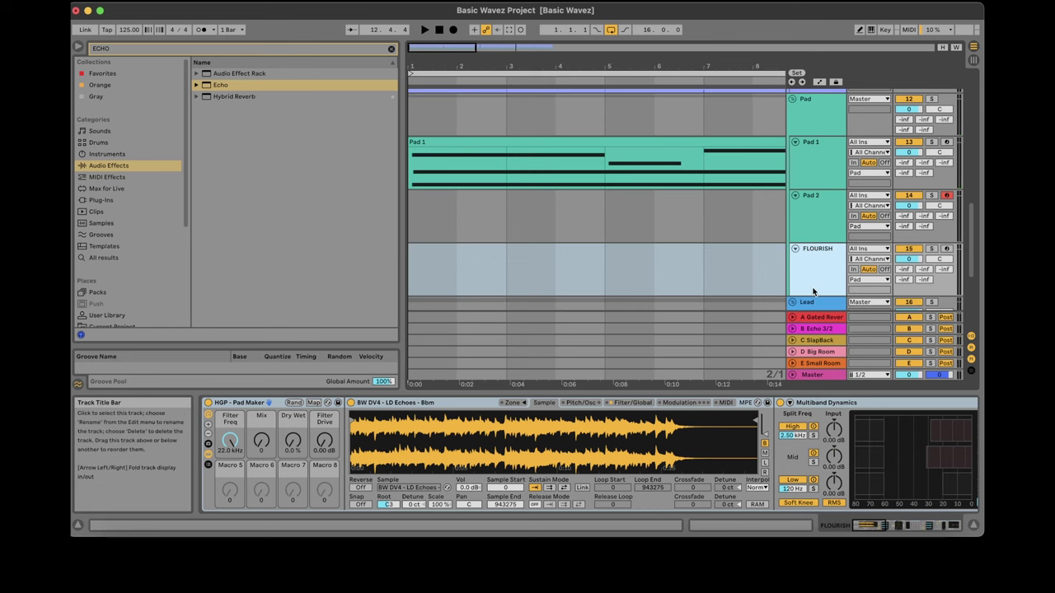
left_click(821, 210)
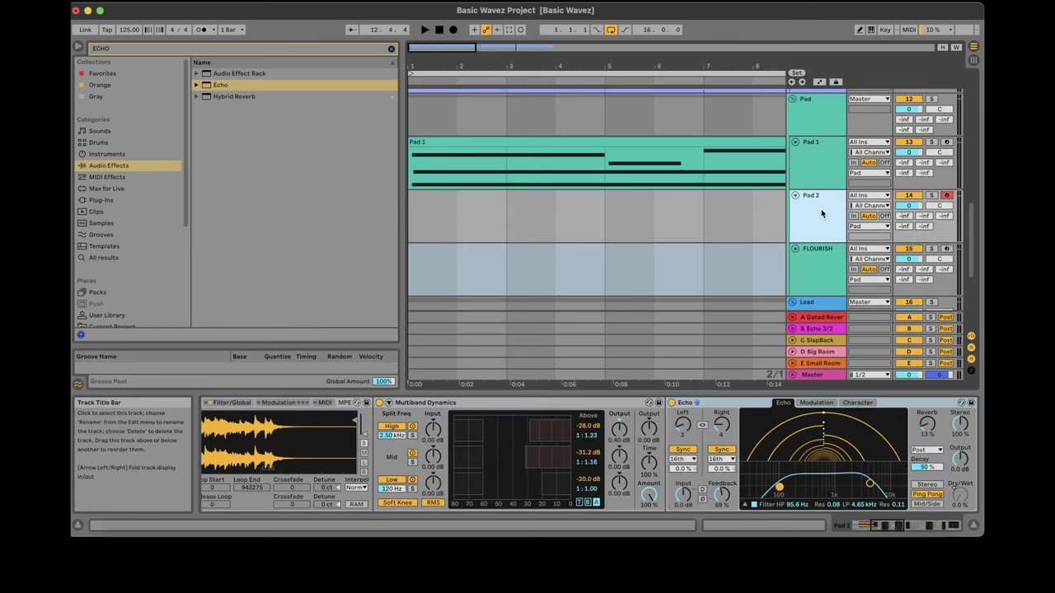
Search the browser for POLARIS and replace the sample in Pad 2's Sampler with Polaris Epic Vinyl Synths C2.wav.
scroll(778, 486, "left", 5)
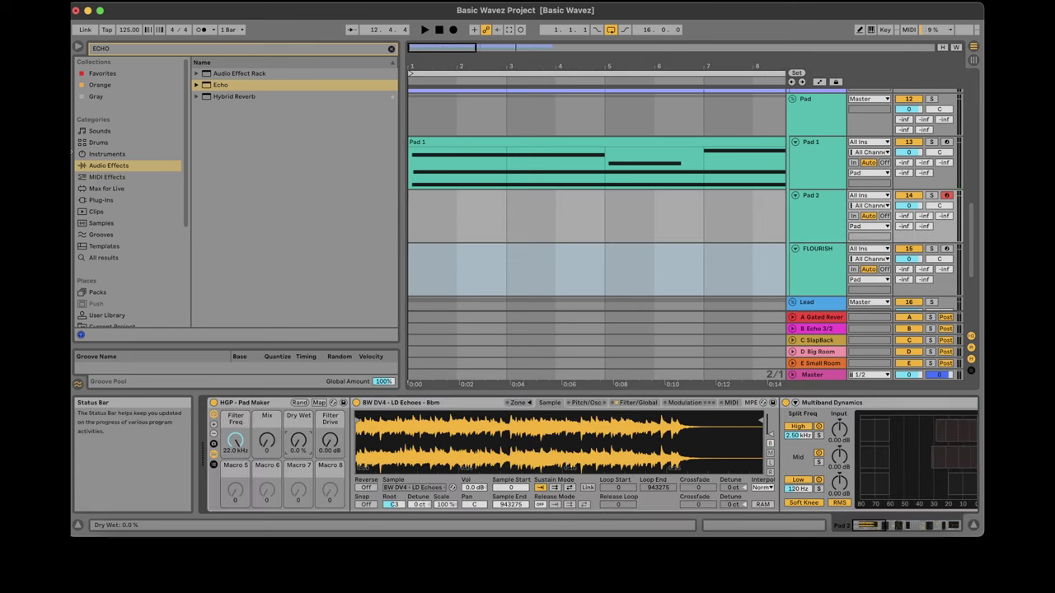
left_click(198, 50)
key("BackSpace")
type("POLAT")
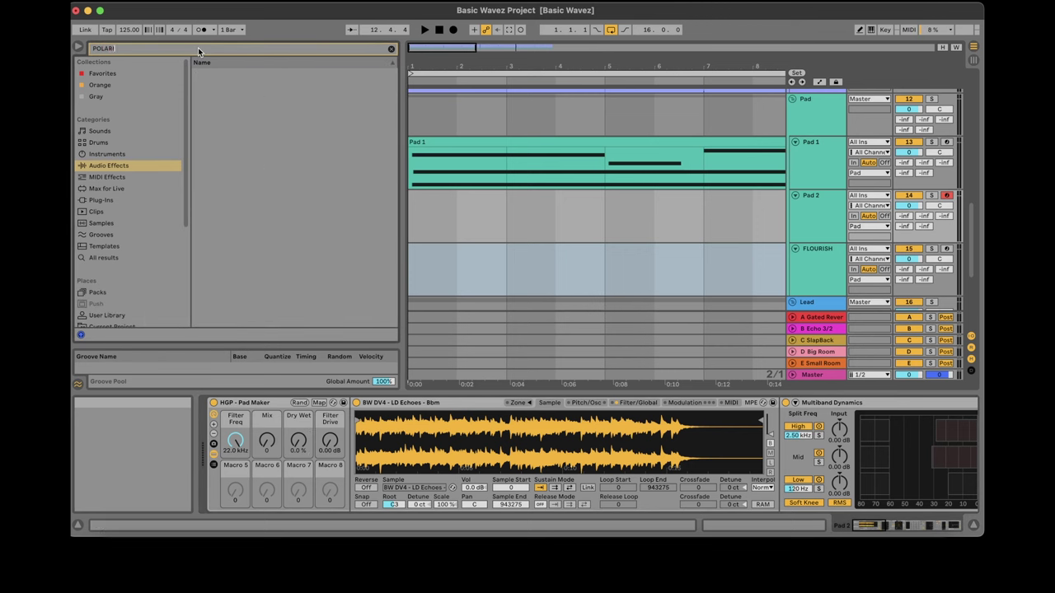
key("BackSpace")
type("RIS")
left_click(263, 74)
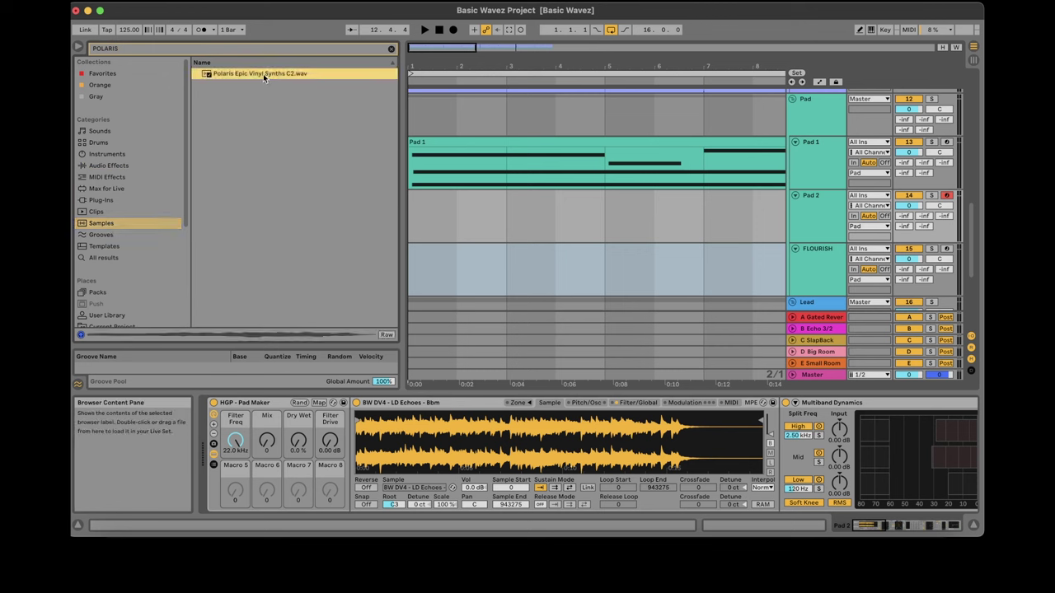
left_click_drag(464, 443, 462, 437)
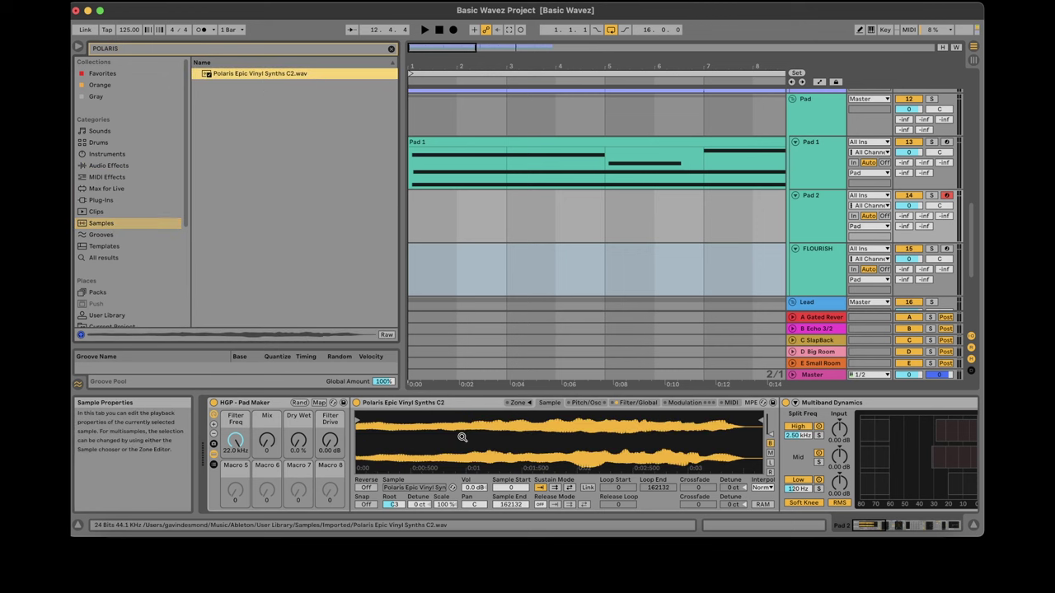
Set the Polaris sample's start to 17346 and enable a back-and-forth sustain loop from 15900 to 139727 with a 15900 crossfade.
key("a")
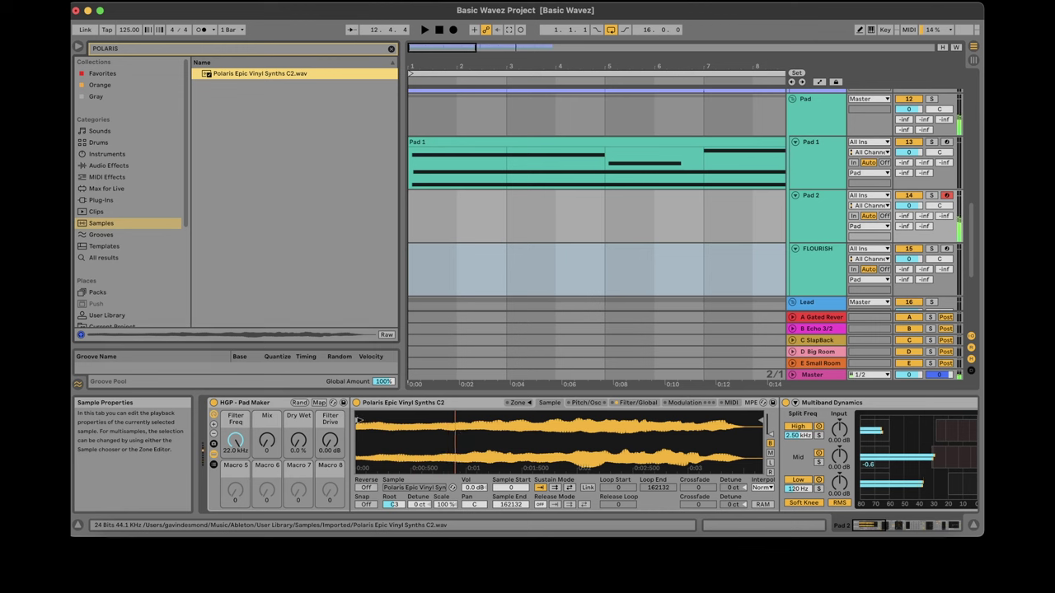
left_click_drag(358, 421, 401, 421)
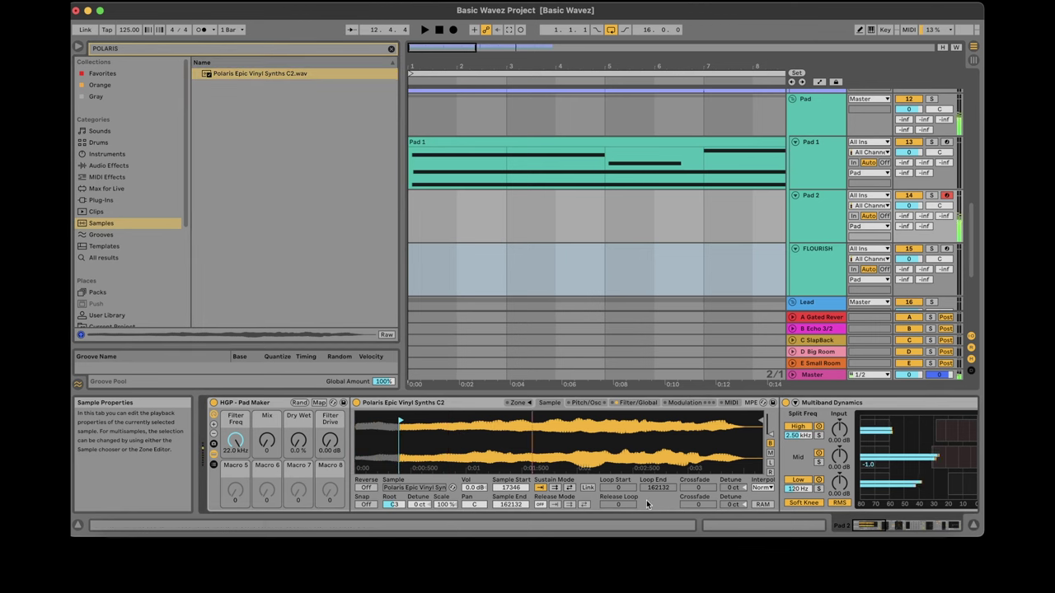
left_click(569, 488)
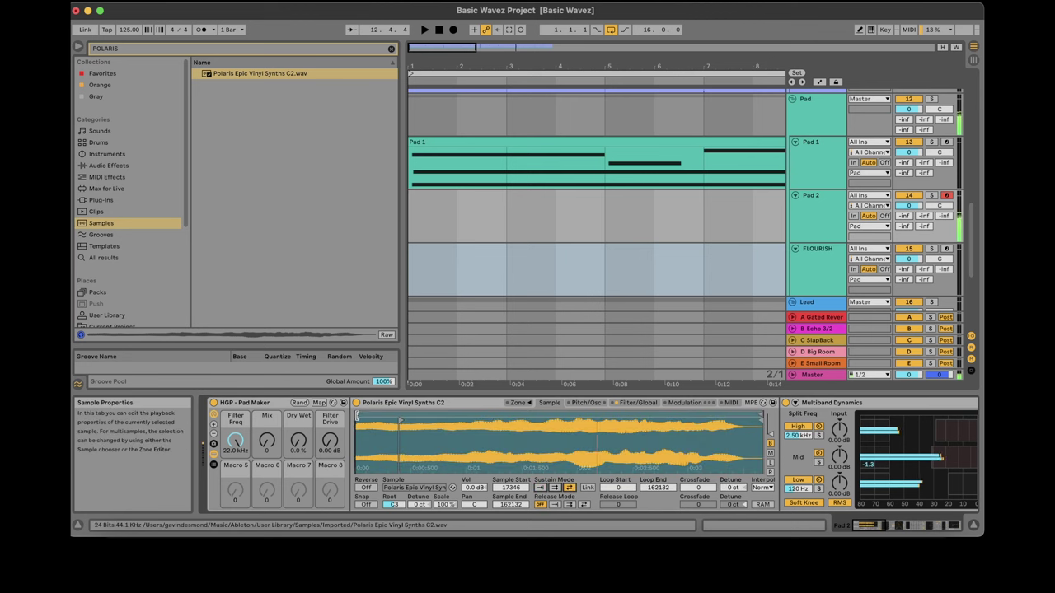
left_click_drag(360, 415, 398, 416)
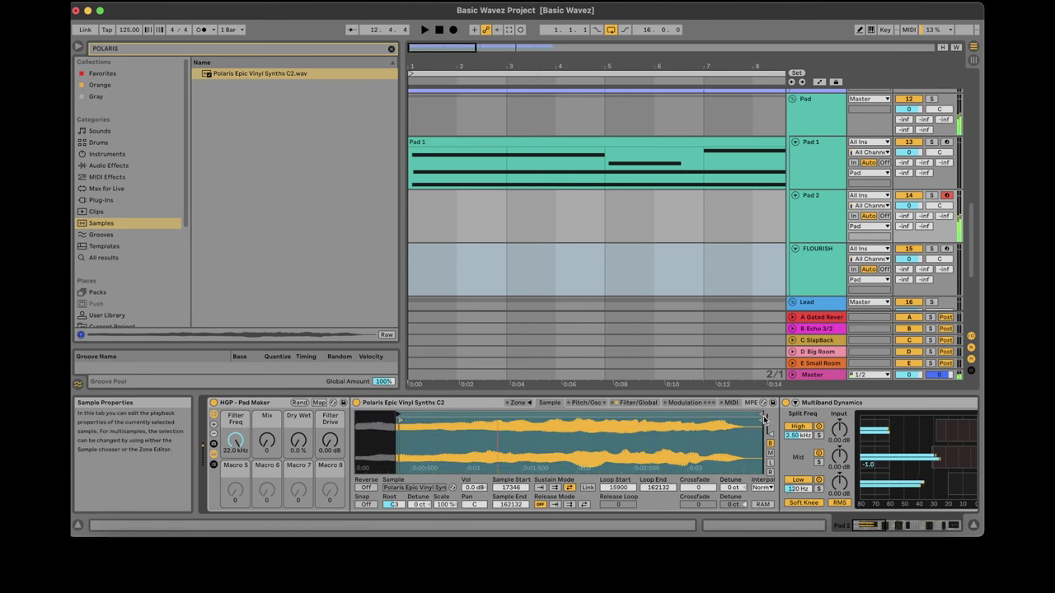
left_click_drag(758, 416, 682, 418)
left_click_drag(697, 490, 697, 491)
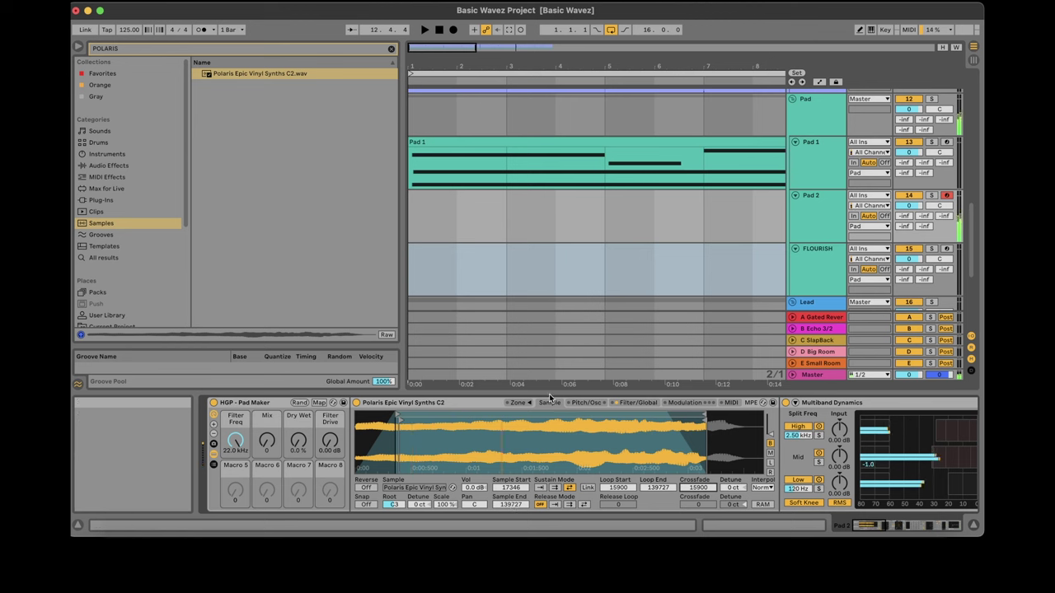
Lengthen the Polaris sampler's volume envelope to an 8.49 s attack and 60.0 s release, and limit it to 1 voice.
left_click(640, 402)
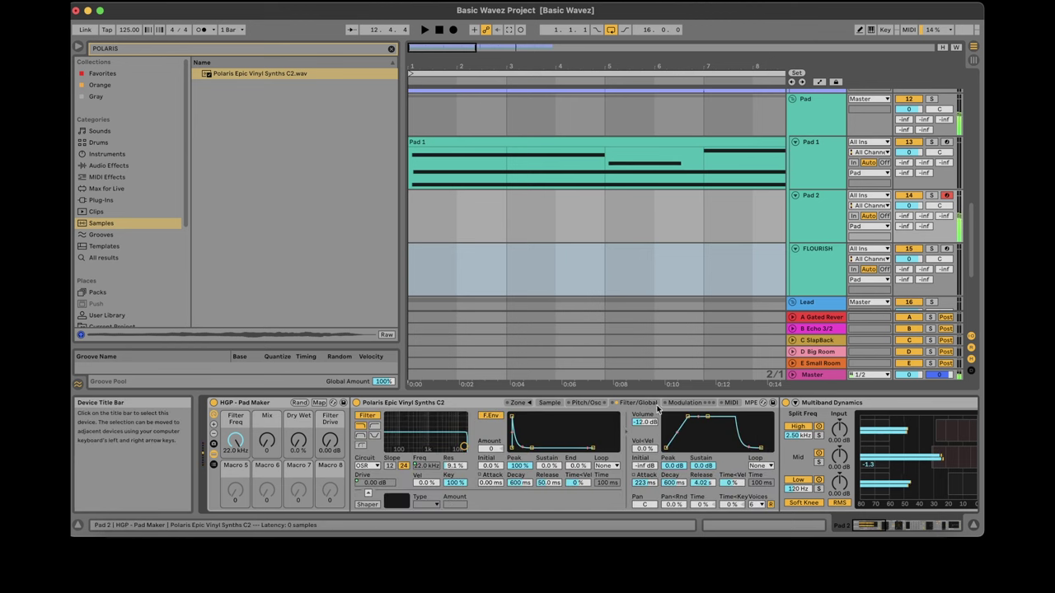
left_click_drag(688, 416, 698, 417)
left_click_drag(759, 448, 772, 450)
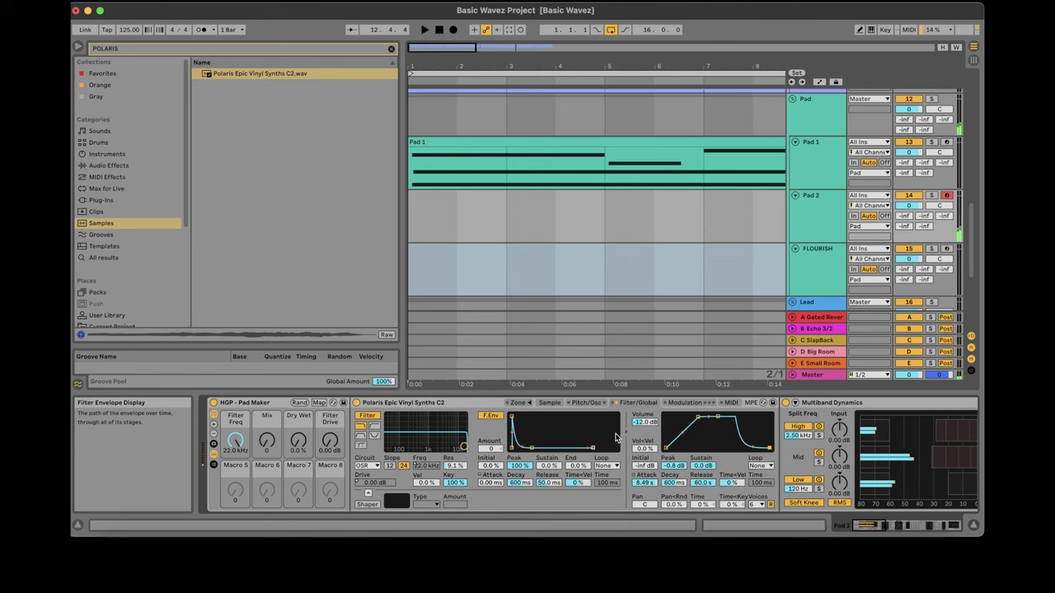
left_click(757, 503)
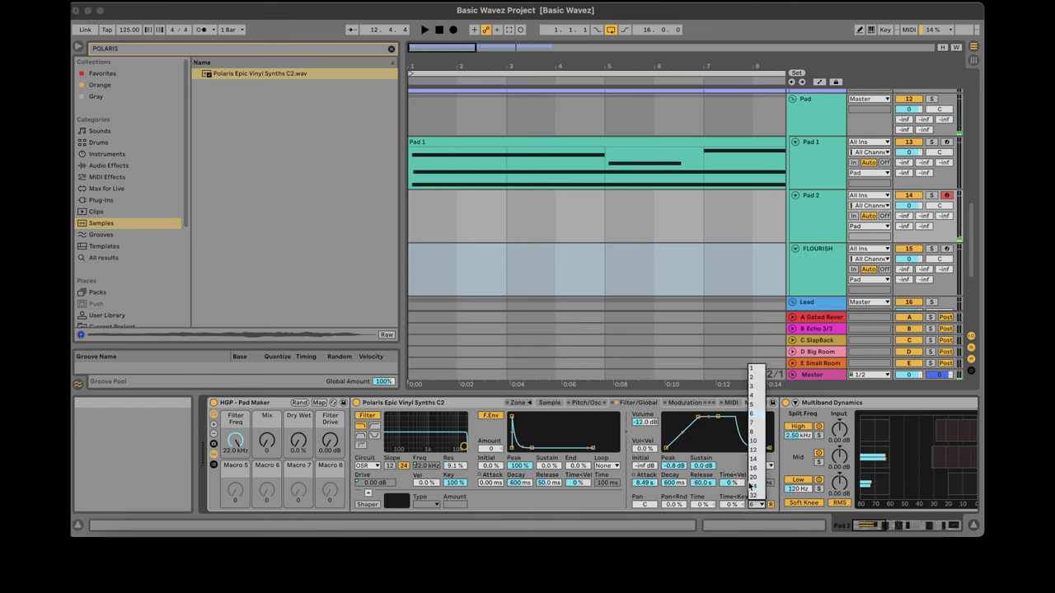
left_click(751, 369)
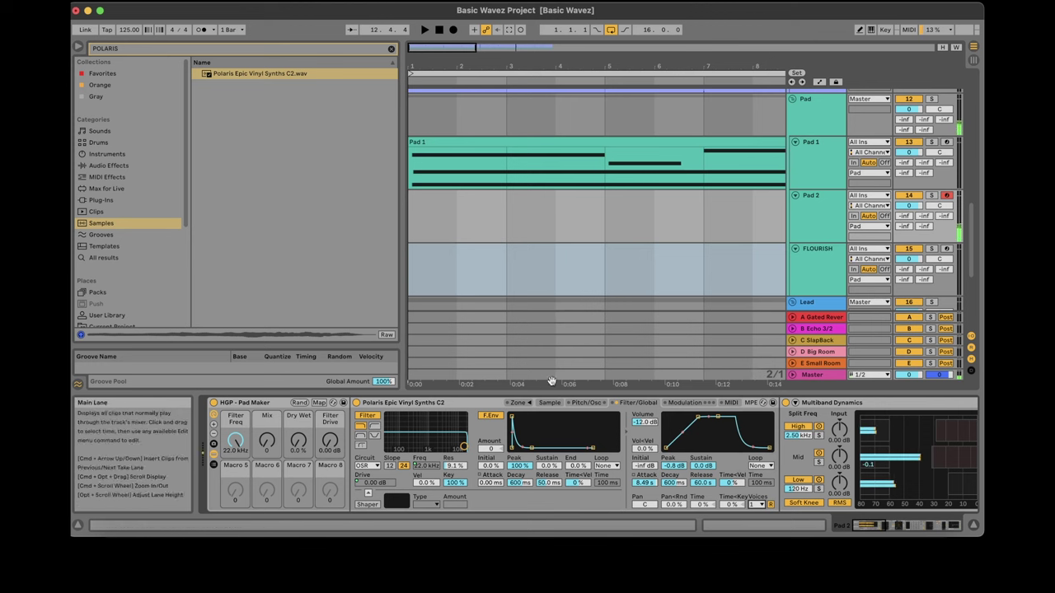
Examine Pad 2's device chain and the Polaris sampler's sample, pitch, filter and modulation settings while the sound sustains.
left_click(519, 212)
left_click(666, 285)
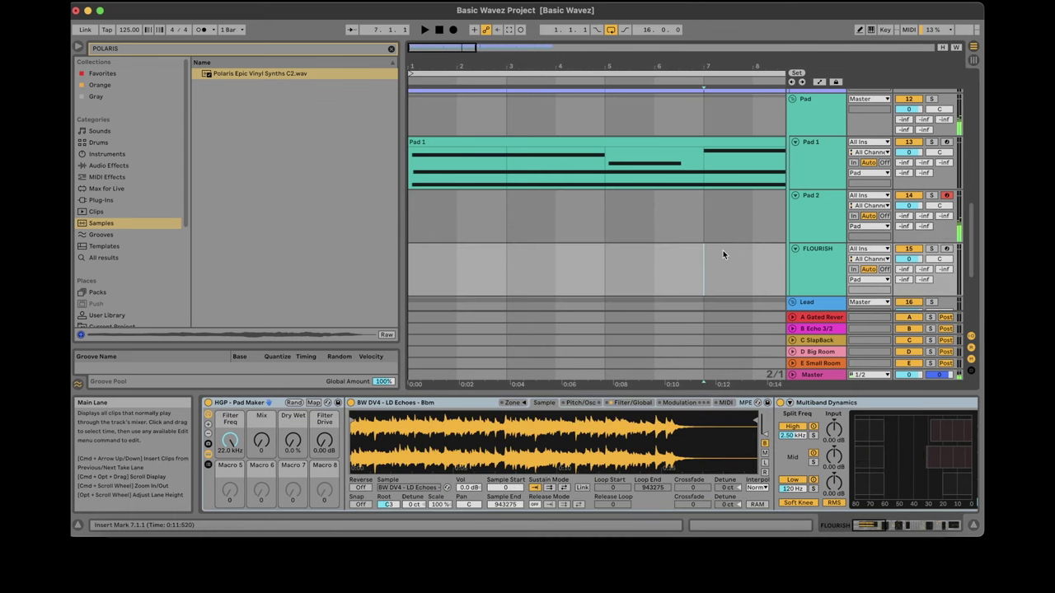
left_click(653, 211)
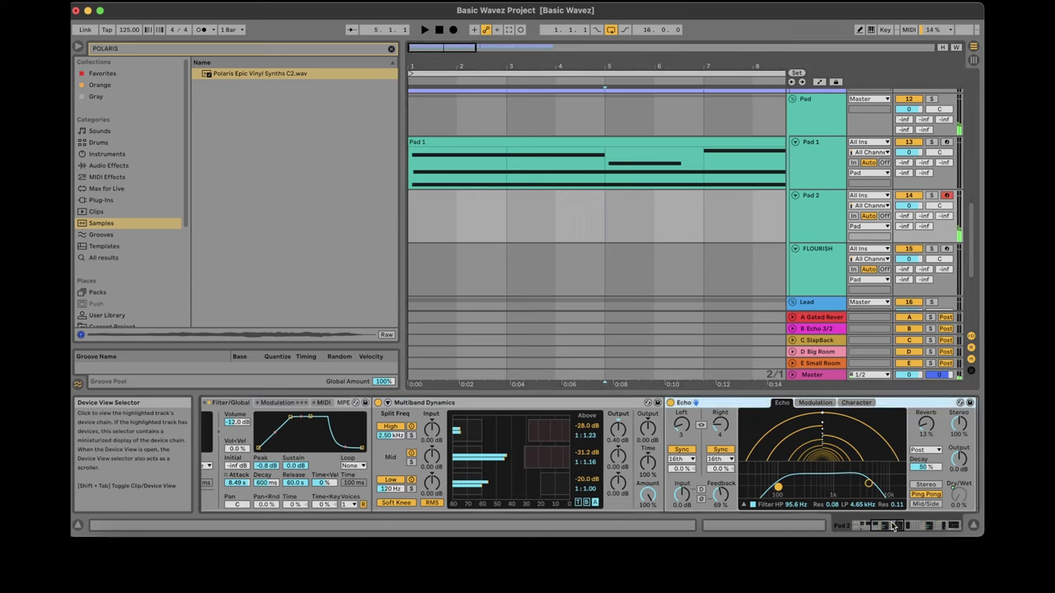
left_click_drag(886, 525, 734, 525)
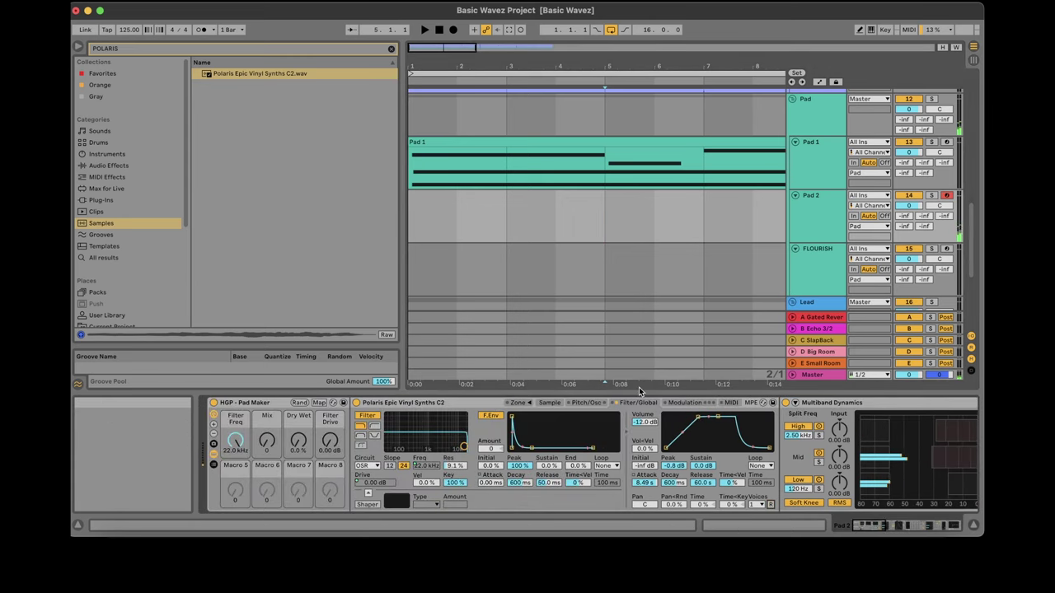
left_click(597, 403)
left_click(633, 403)
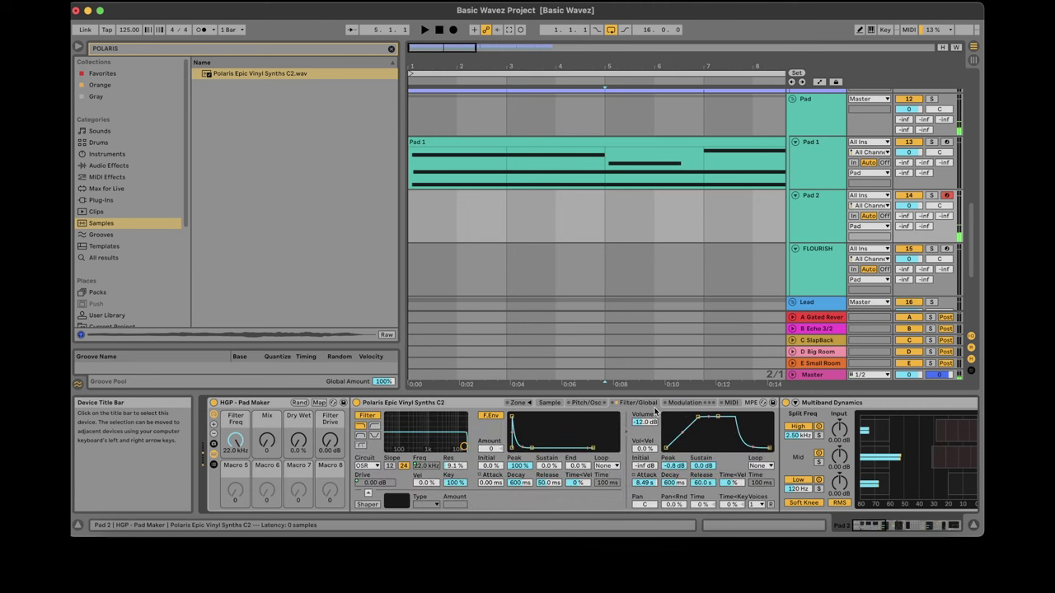
left_click(587, 223)
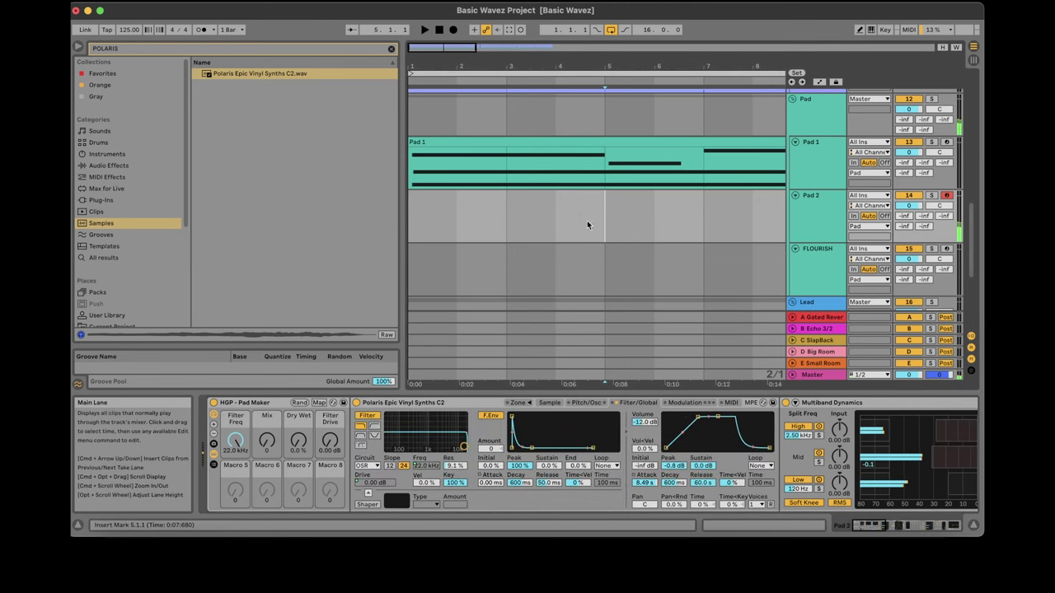
left_click(549, 403)
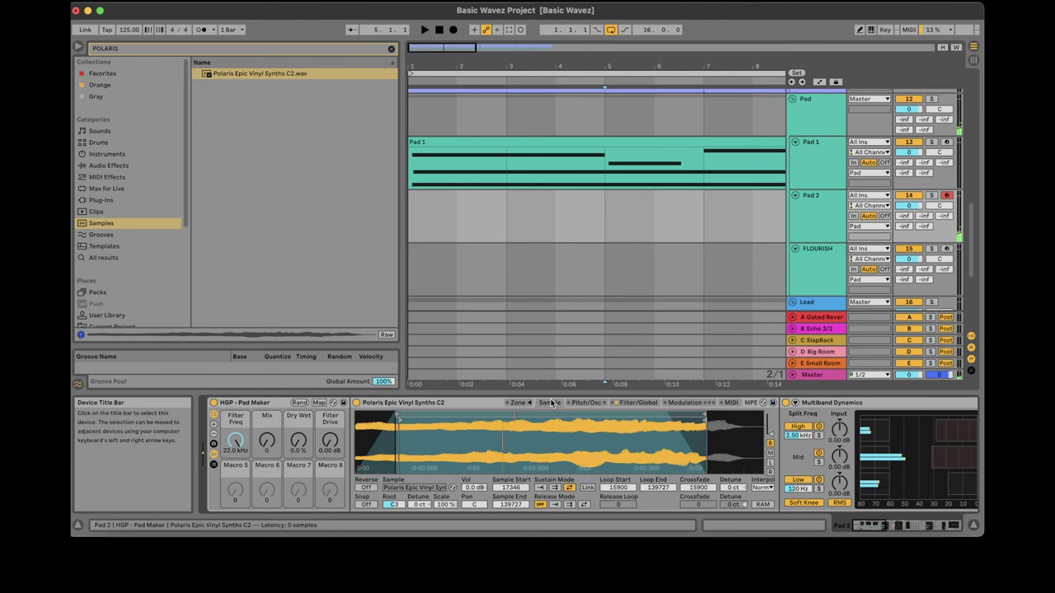
left_click(638, 404)
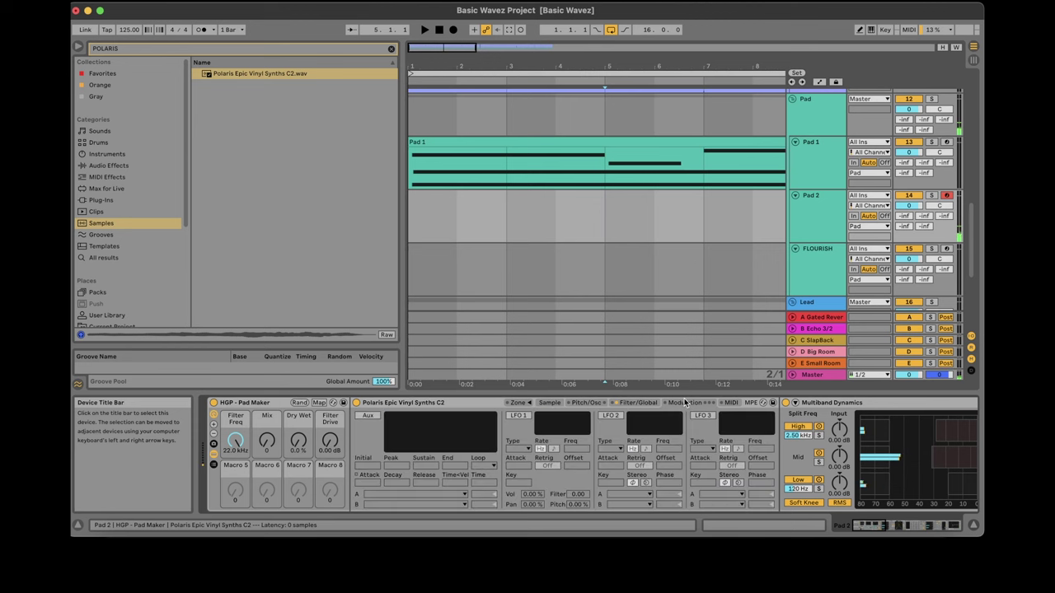
left_click(593, 403)
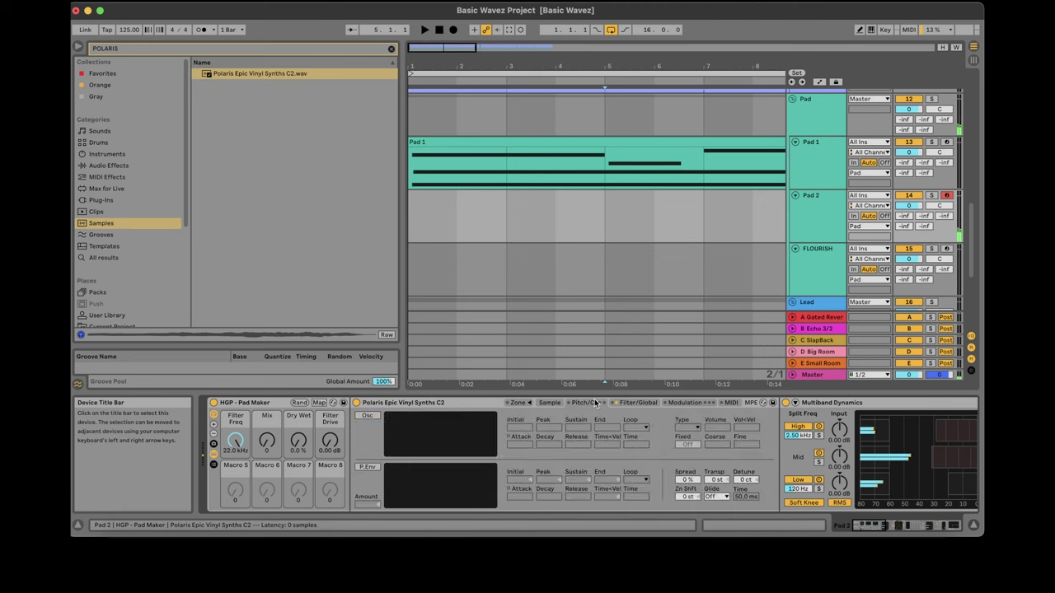
left_click(547, 403)
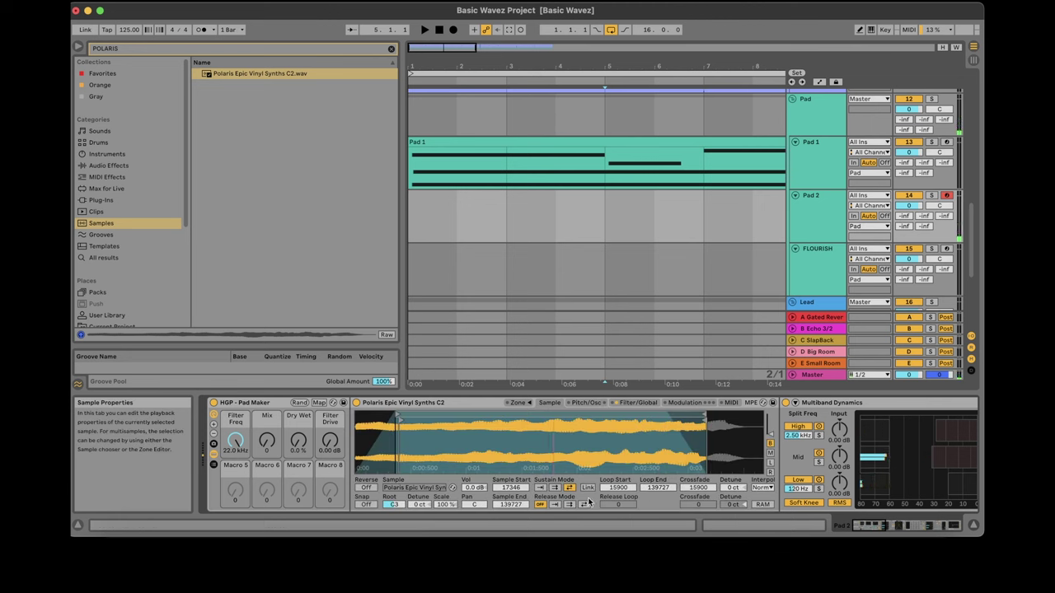
left_click(486, 401)
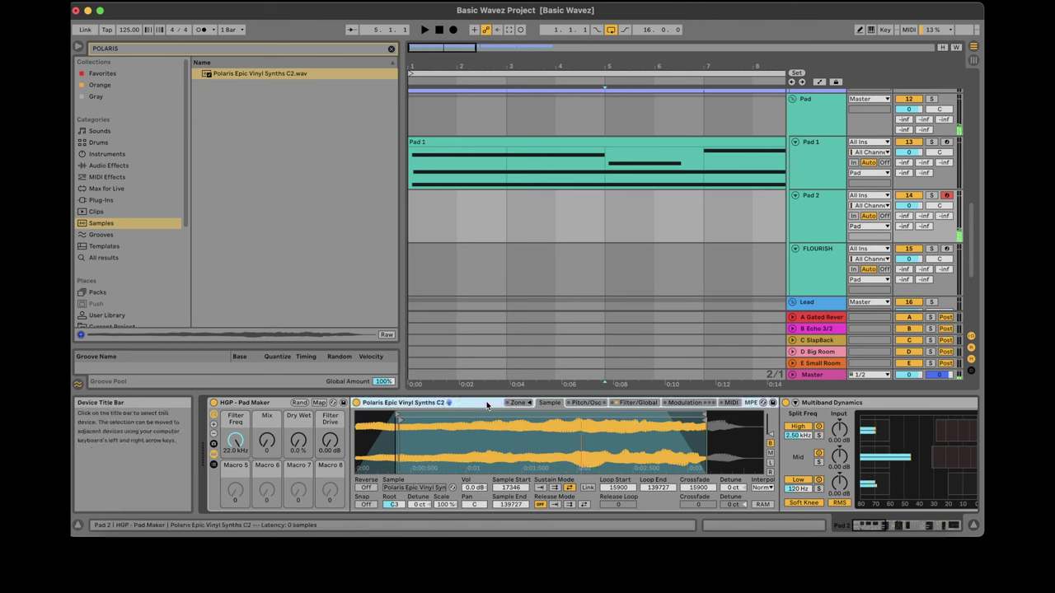
key("space")
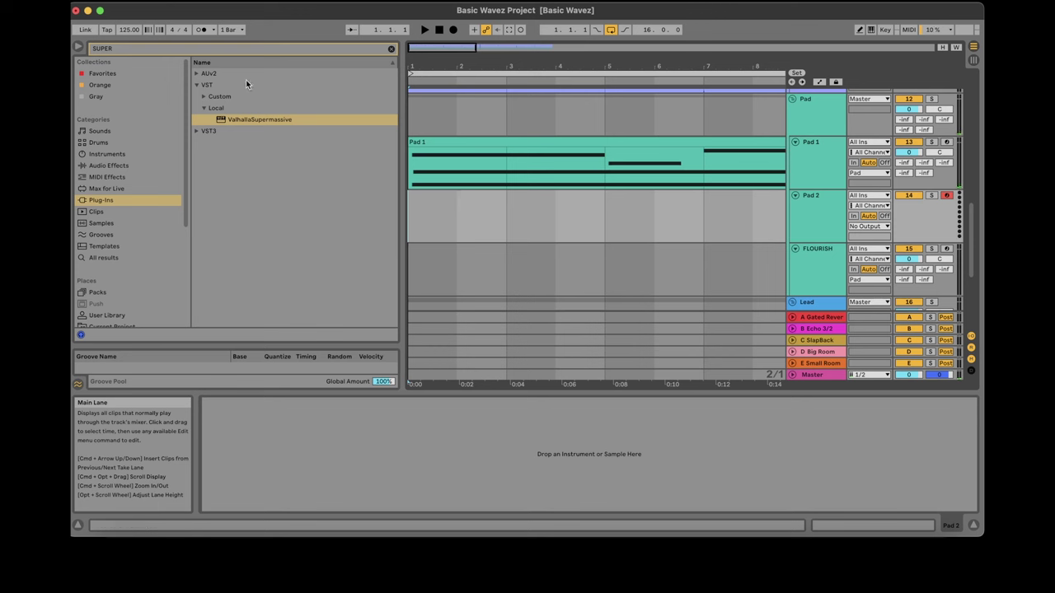
Find Simpler among the instruments and load an empty one onto the Pad 2 track.
left_click(173, 51)
key("BackSpace")
key("BackSpace")
key("BackSpace")
key("BackSpace")
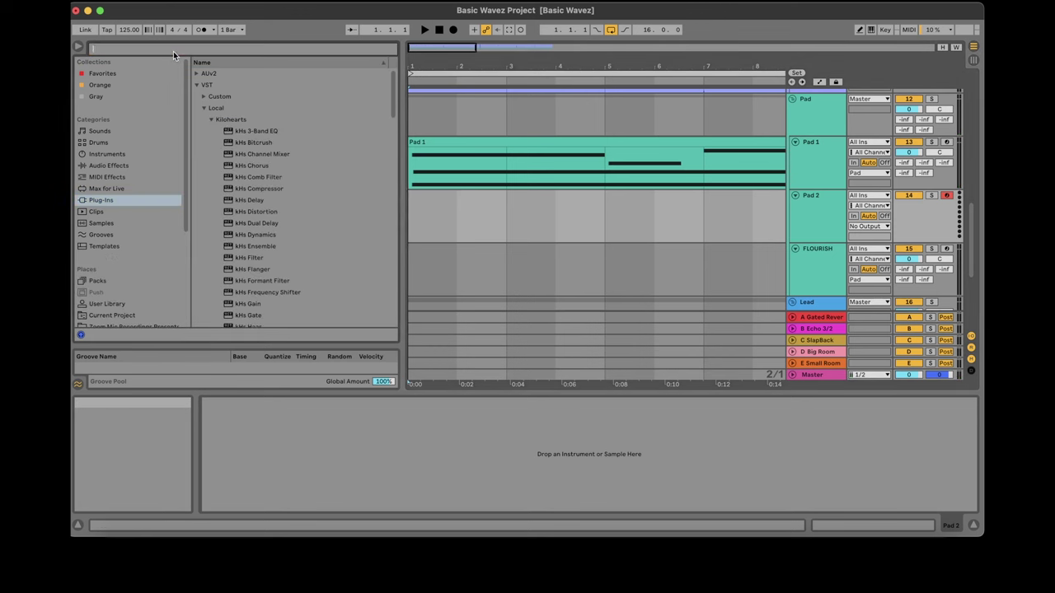
type("IMPER")
left_click(122, 154)
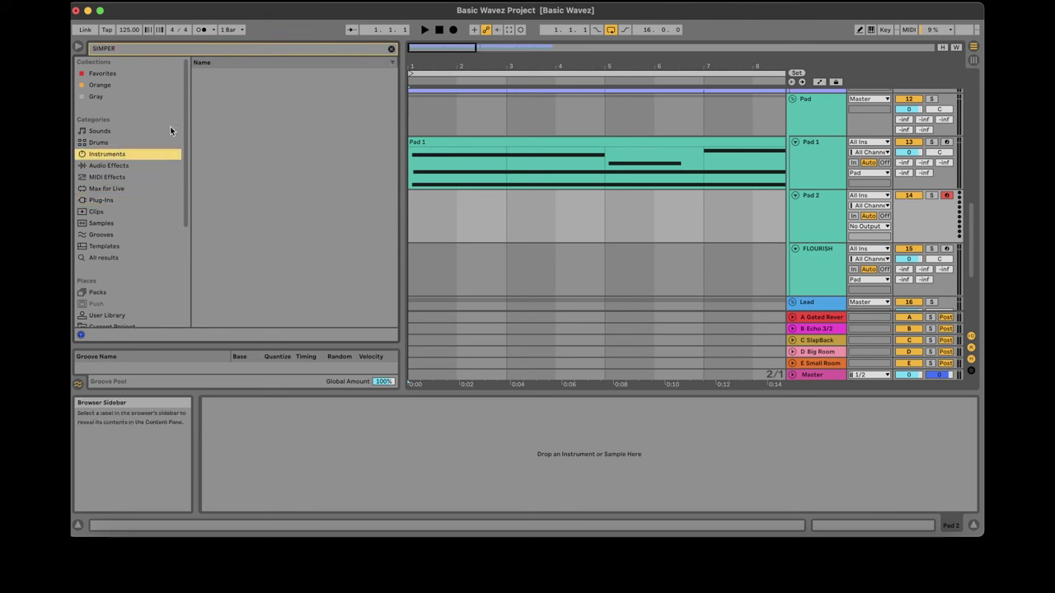
left_click(145, 49)
key("BackSpace")
key("BackSpace")
key("BackSpace")
key("BackSpace")
type("M")
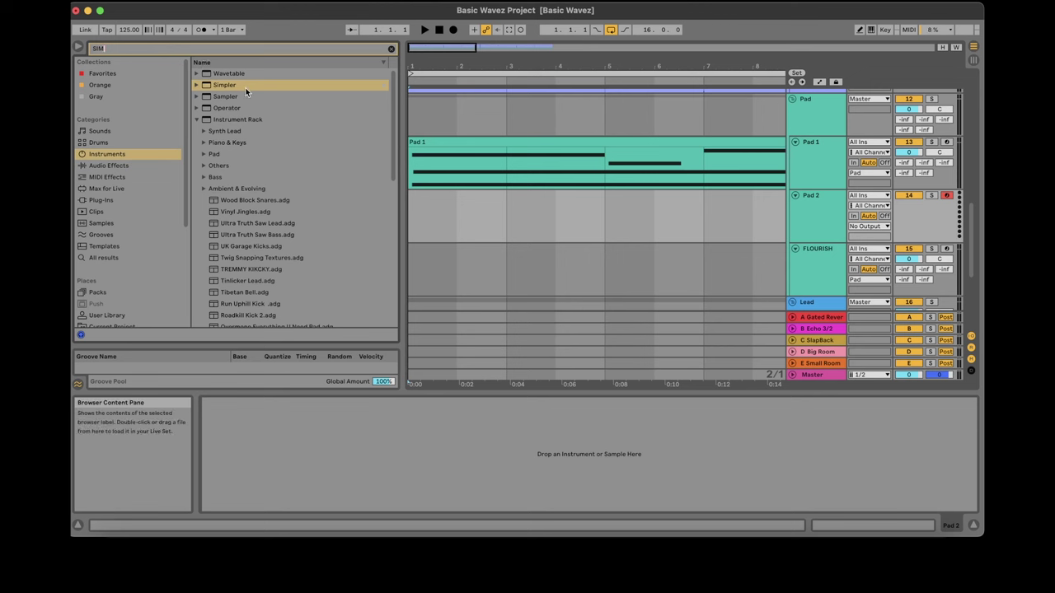
key("Down")
key("Return")
Search the browser for the POLARIS sample.
left_click(268, 46)
key("BackSpace")
key("BackSpace")
key("BackSpace")
type("POLARIS")
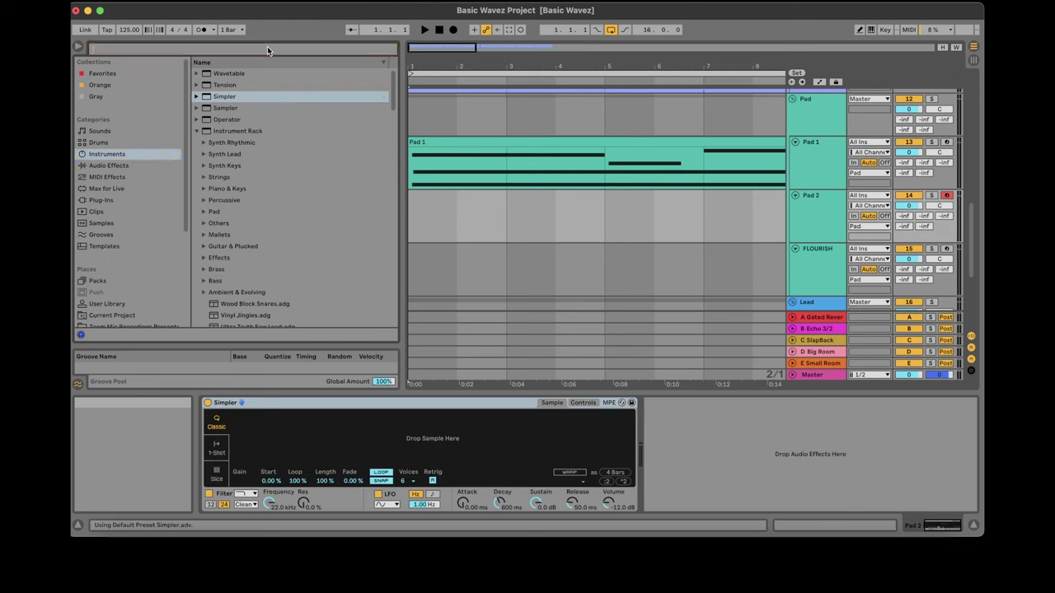